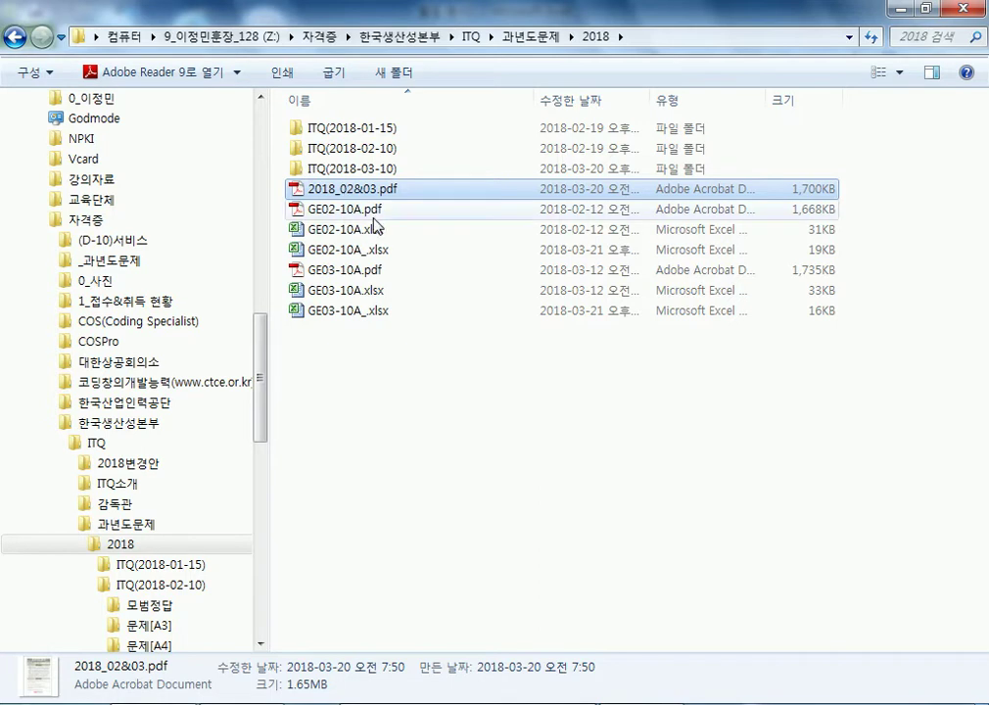
click(369, 216)
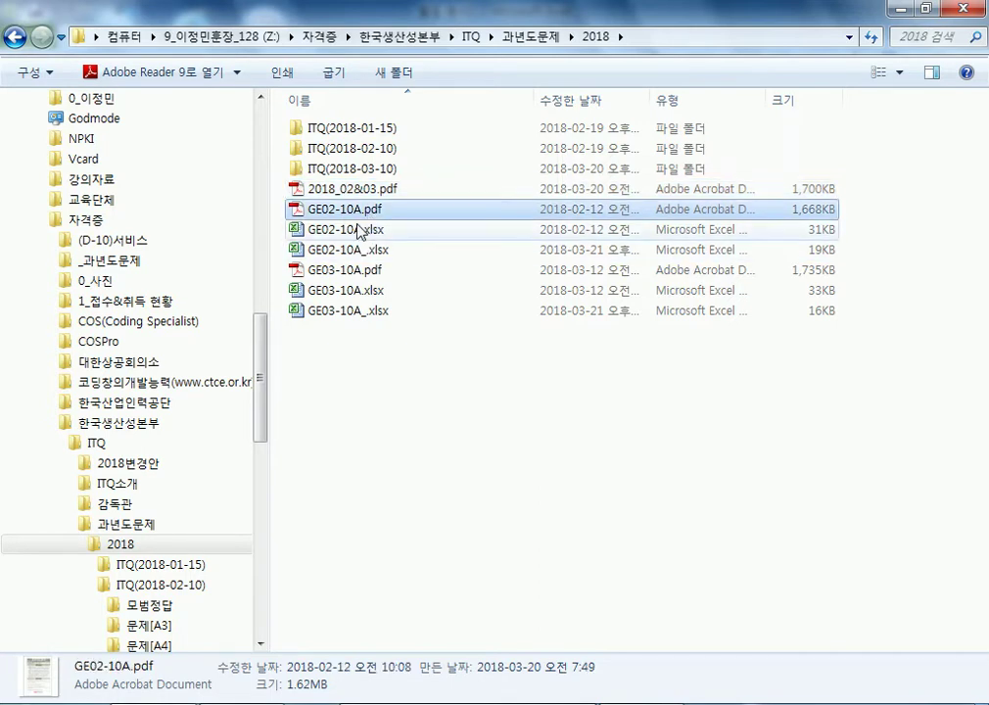
ctrl+click(350, 231)
ctrl+click(333, 272)
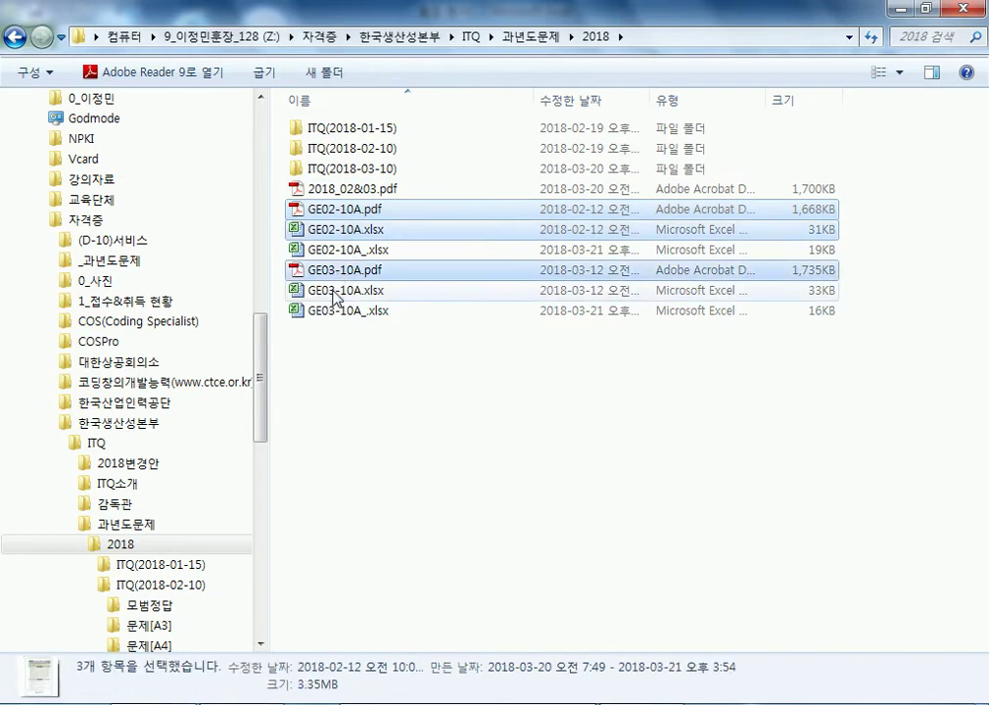
ctrl+click(331, 311)
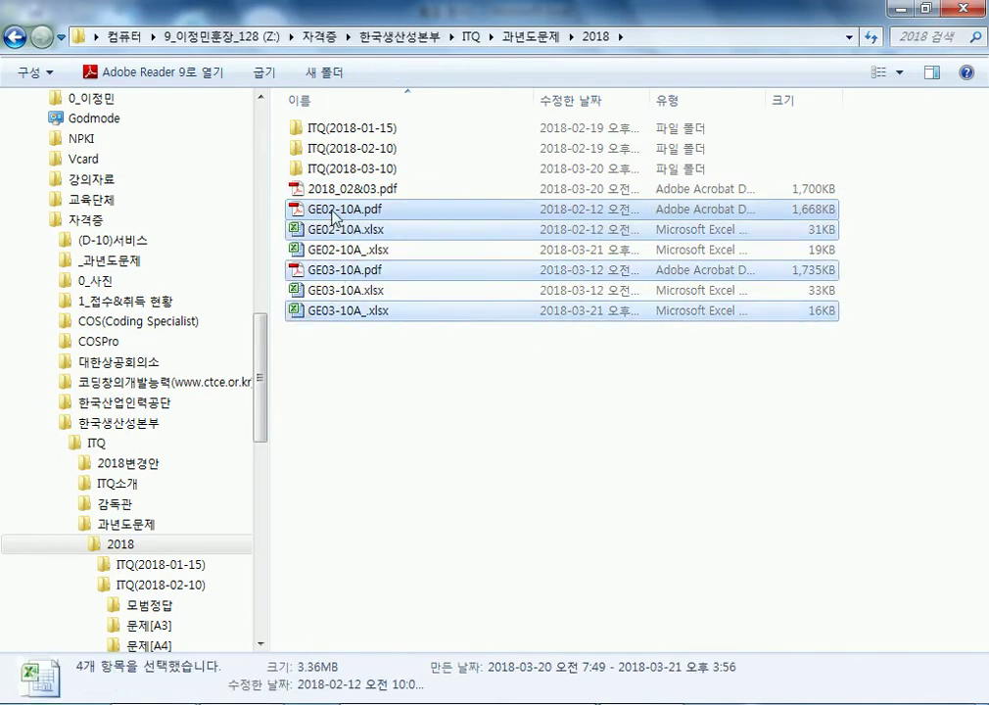
Step: Compress GE02-10A.pdf, GE02-10A.xlsx, GE03-10A.pdf and GE03-10A.xlsx into an archive named 2018.zip
click(333, 216)
ctrl+click(330, 231)
ctrl+click(333, 271)
ctrl+click(333, 291)
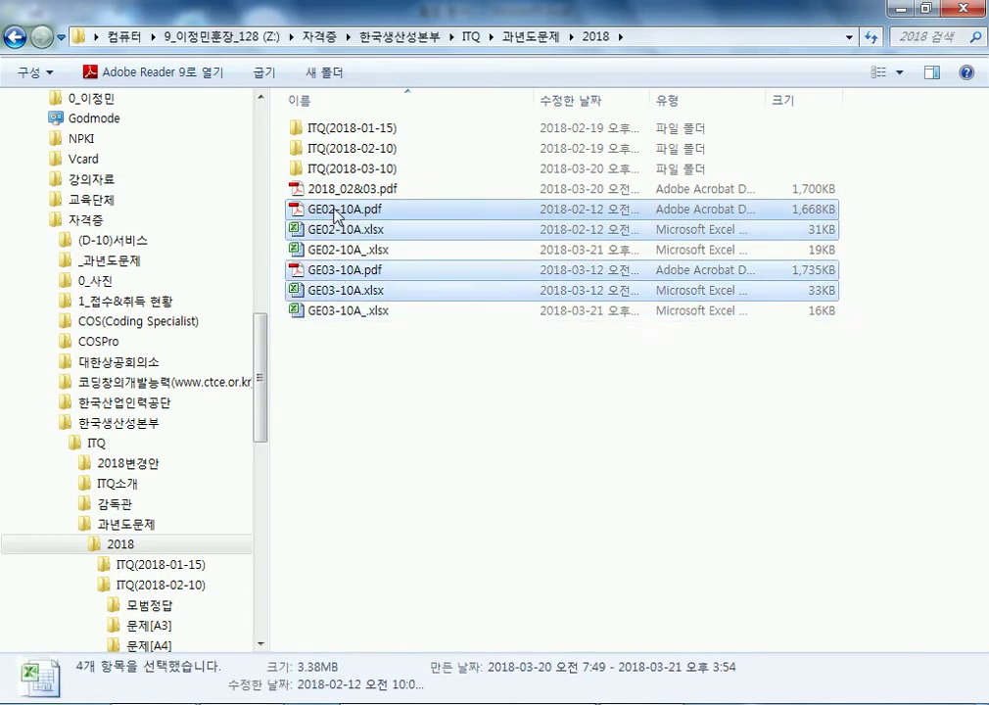
right_click(333, 210)
click(391, 242)
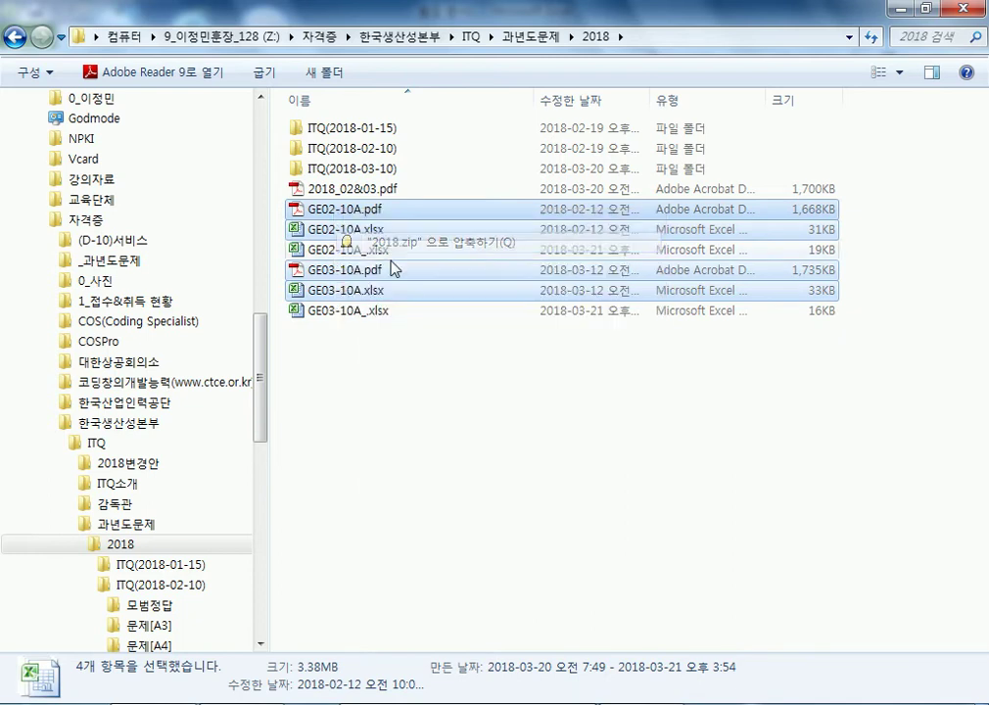
click(519, 504)
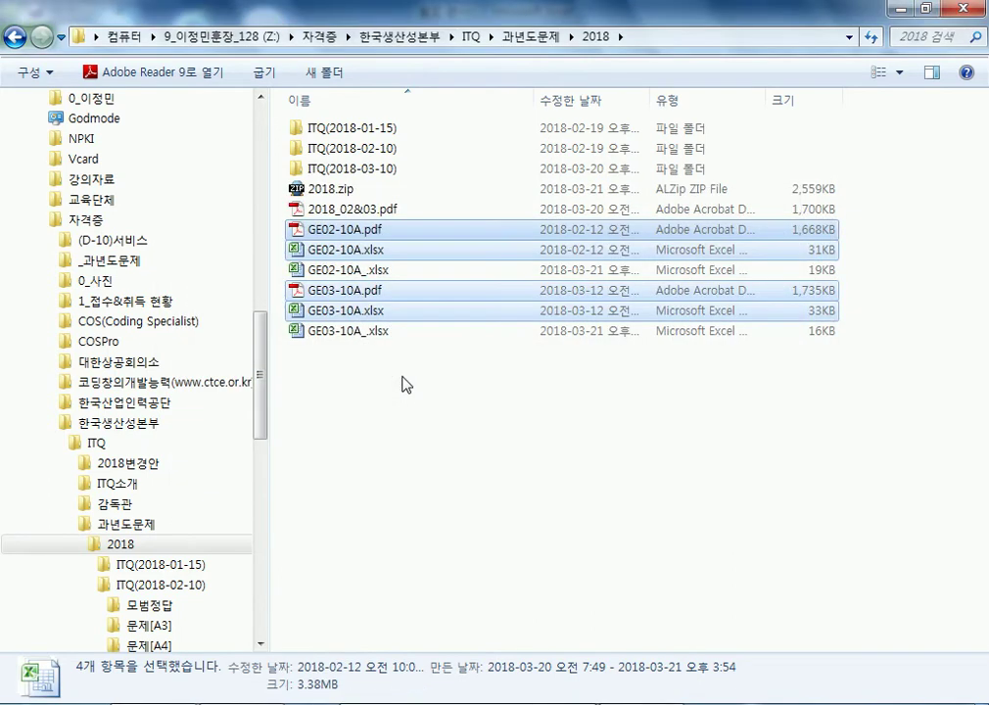
click(391, 381)
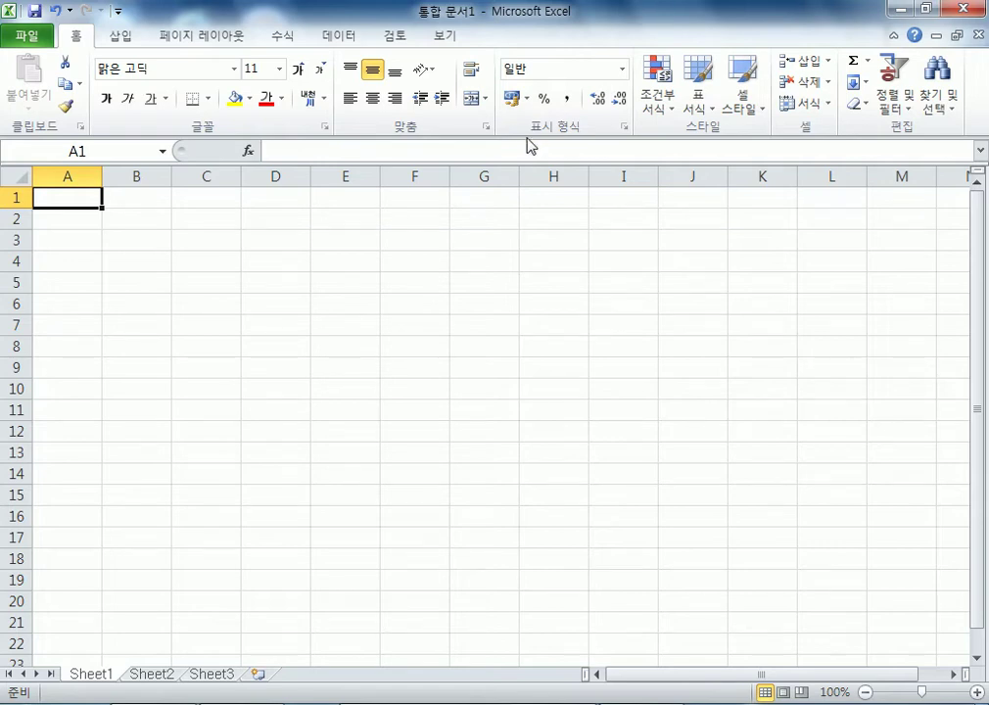
Step: In Excel, group Sheet1 through Sheet3 in a reduced window and set column A's width to 1
click(924, 8)
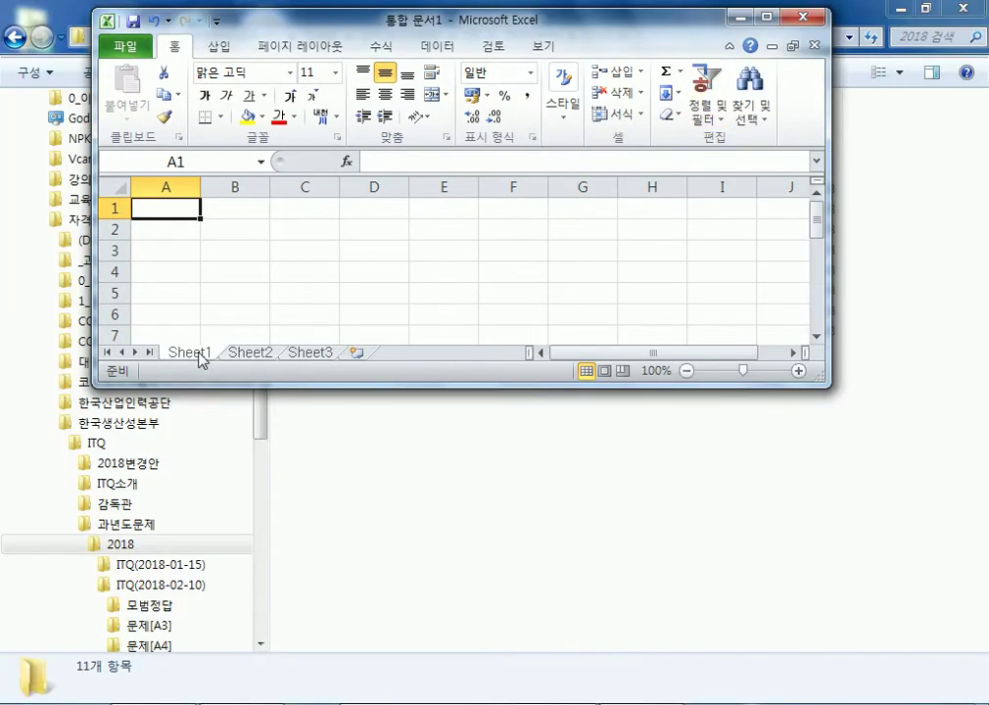
shift+click(295, 354)
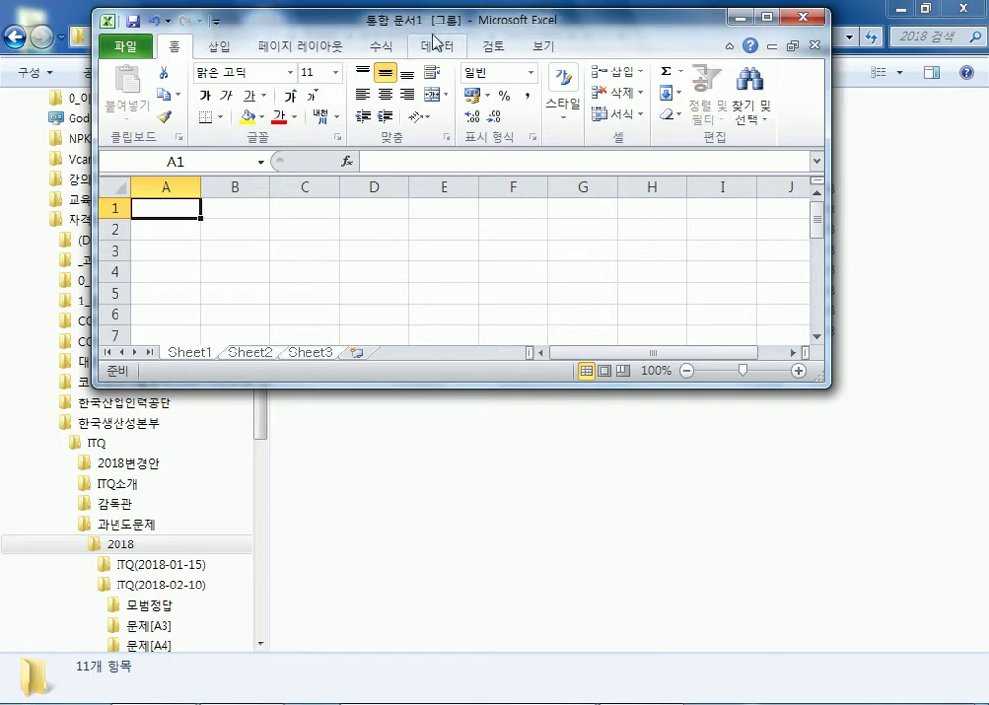
mouse_move(457, 21)
mouse_down()
mouse_move(478, 112)
mouse_move(469, 27)
mouse_up()
right_click(169, 192)
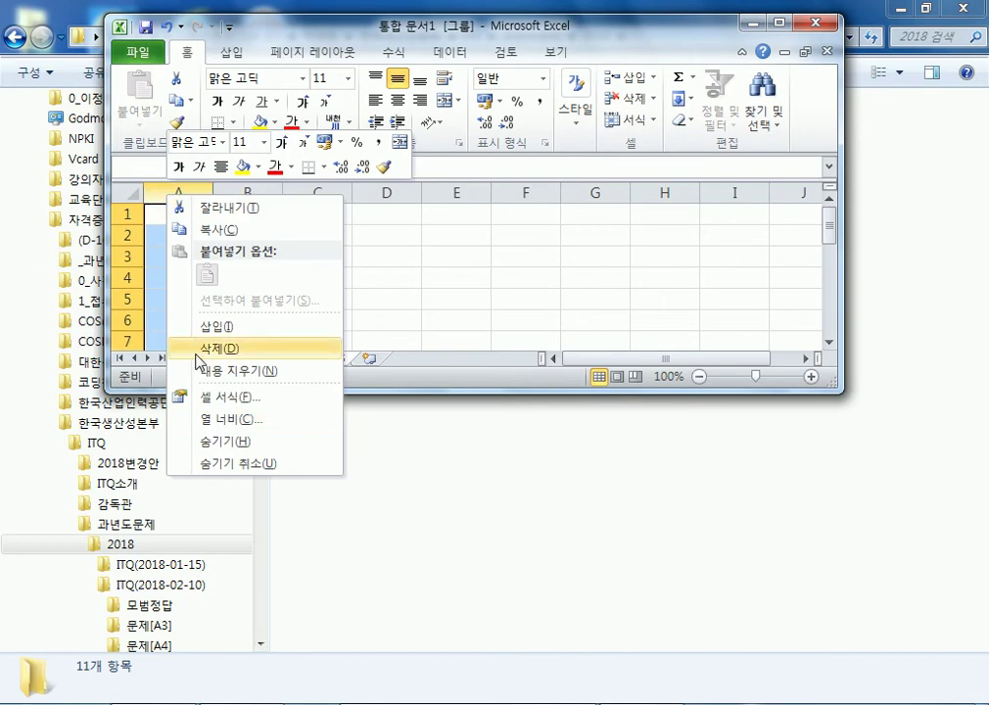
click(217, 419)
text(1)
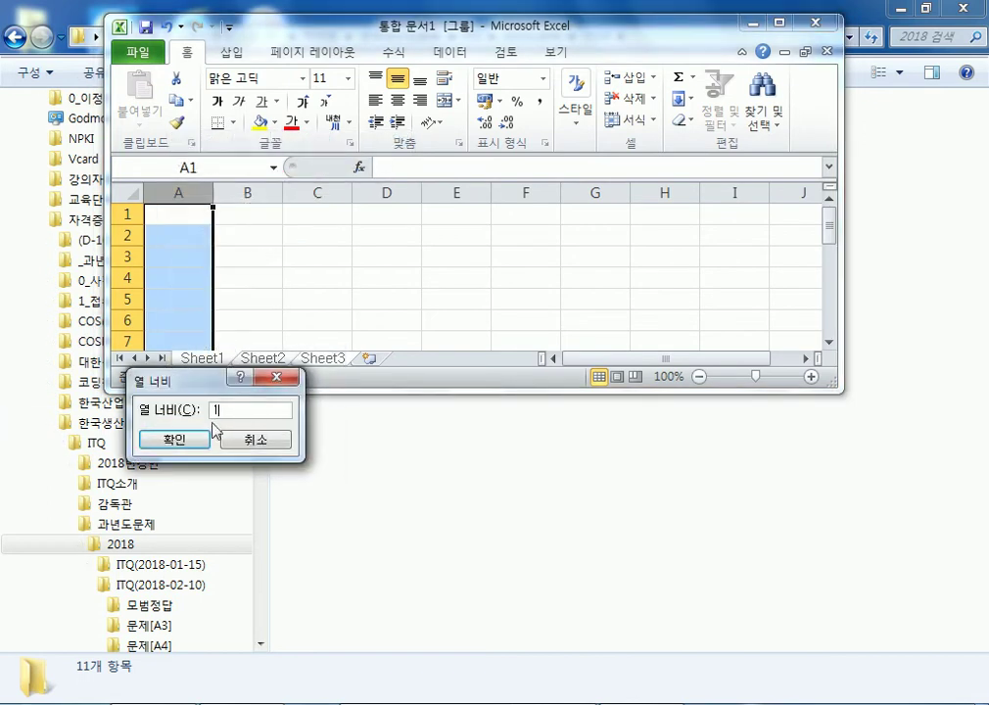
click(196, 445)
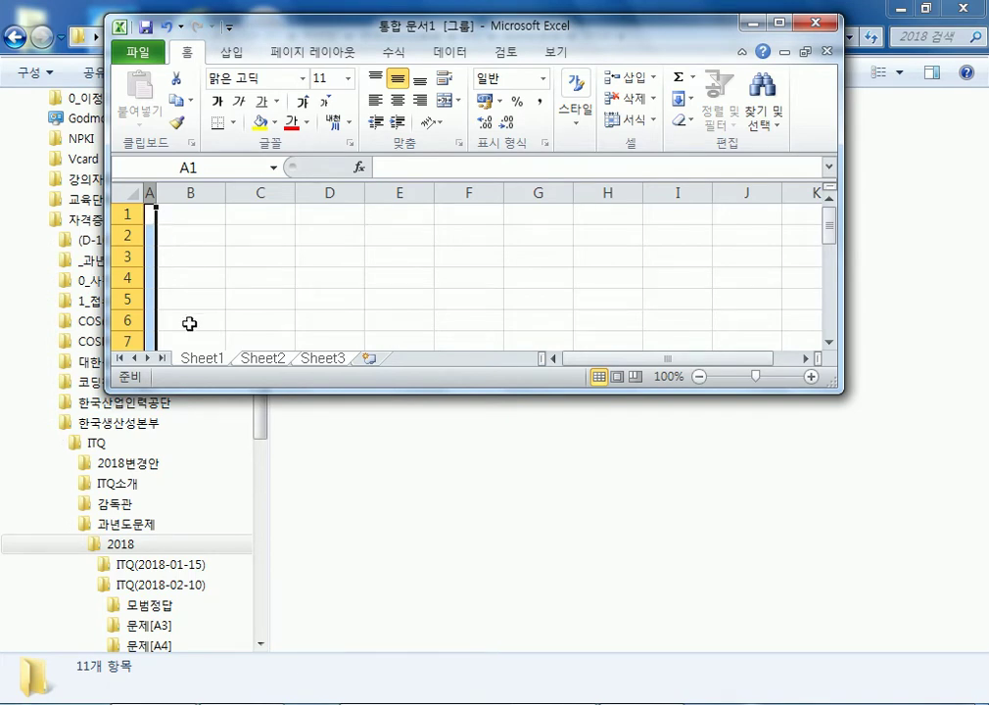
Step: Undo the column A width change and ungroup the sheets
key(ctrl+z)
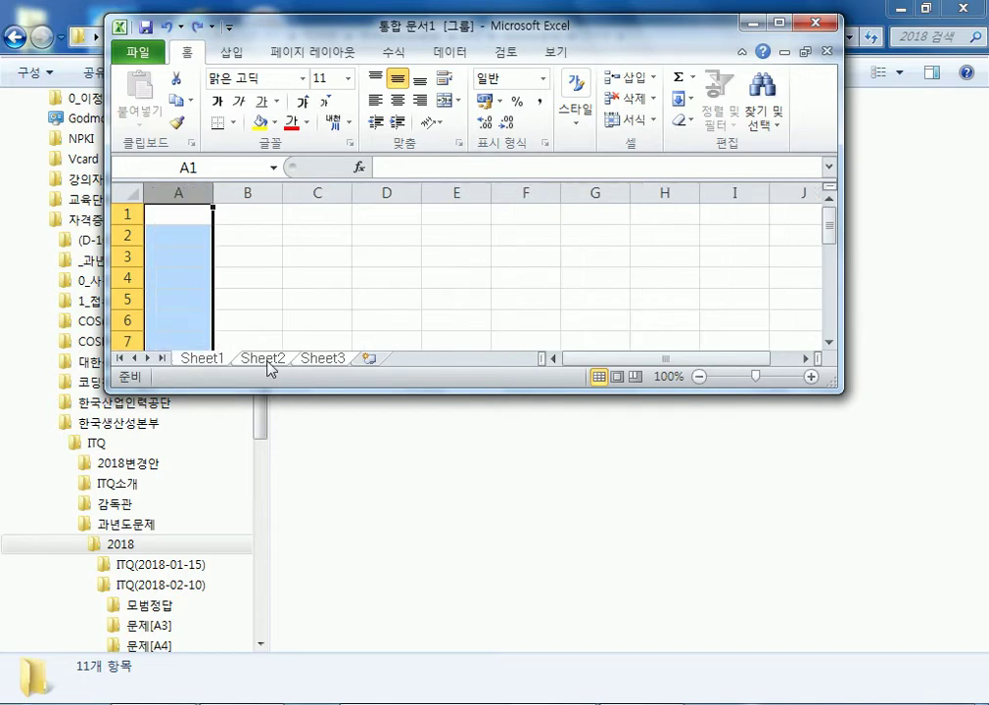
click(207, 361)
click(178, 235)
right_click(176, 193)
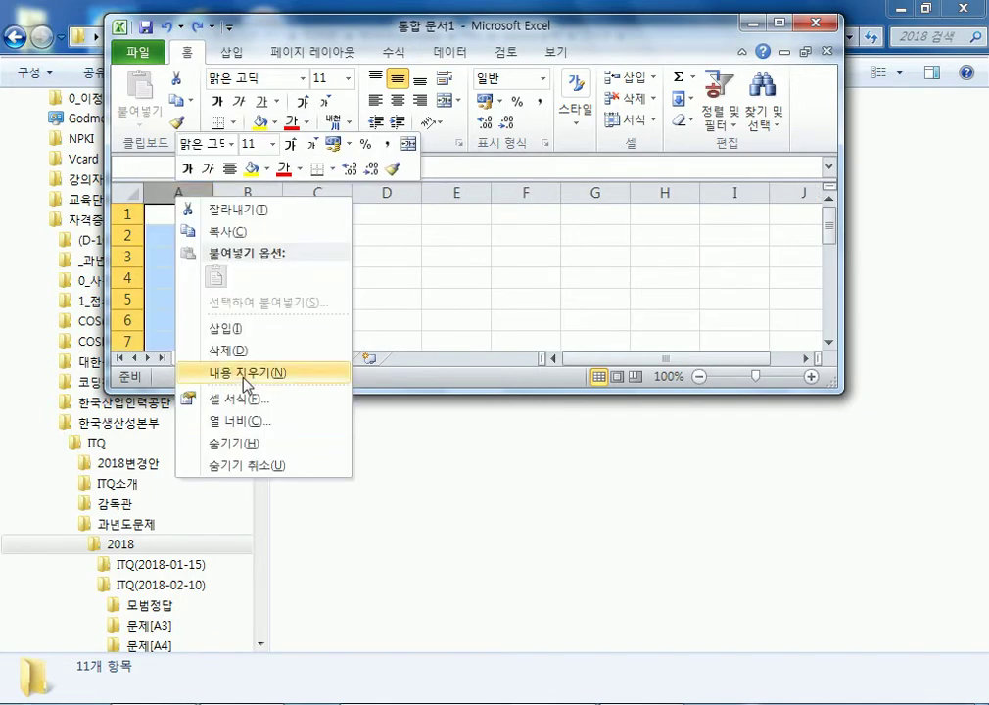
click(246, 422)
click(249, 424)
click(260, 358)
click(313, 360)
click(195, 257)
click(208, 360)
click(172, 281)
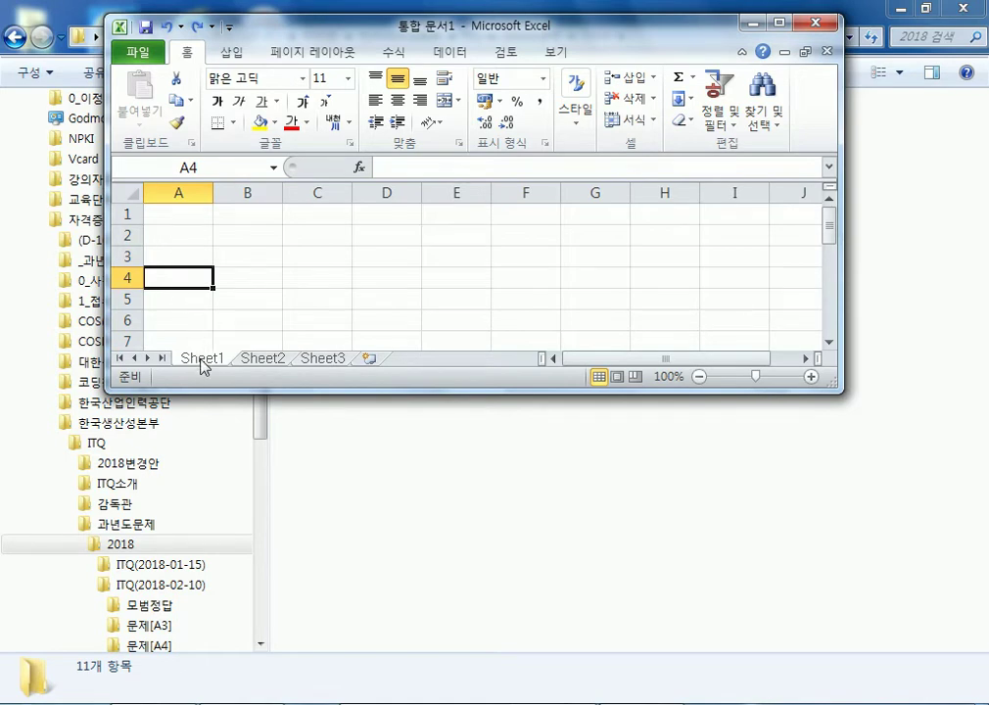
Step: Group Sheet1 through Sheet3 and set the width of column A to 1 on all of them
shift+click(311, 362)
mouse_move(448, 32)
mouse_down()
mouse_move(472, 143)
mouse_move(460, 45)
mouse_up()
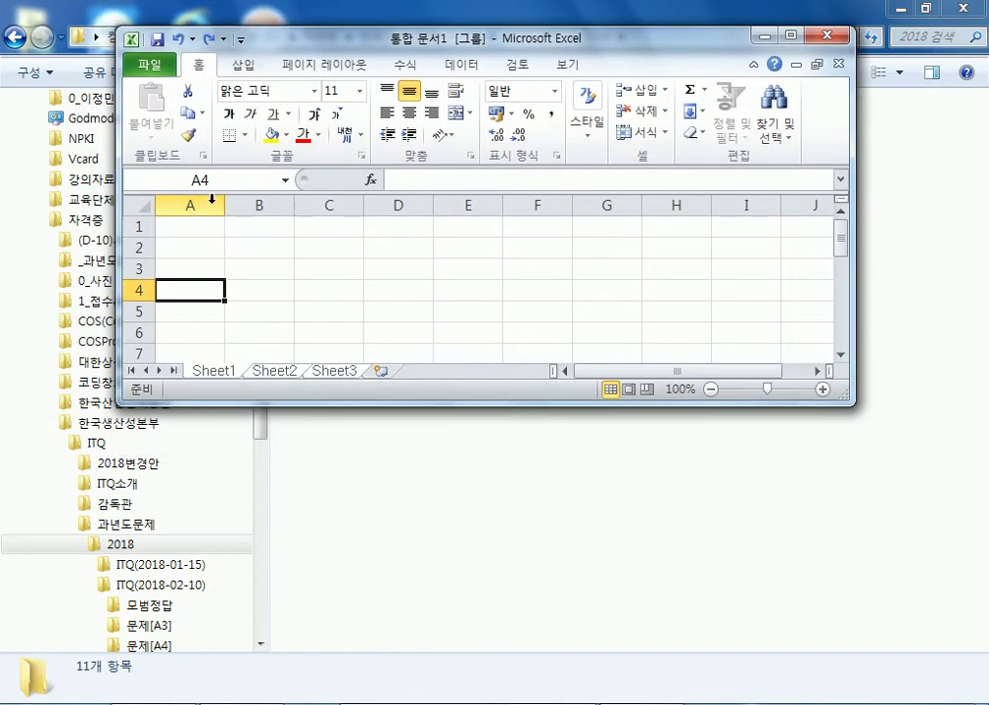
right_click(195, 206)
click(249, 432)
text(1)
click(210, 446)
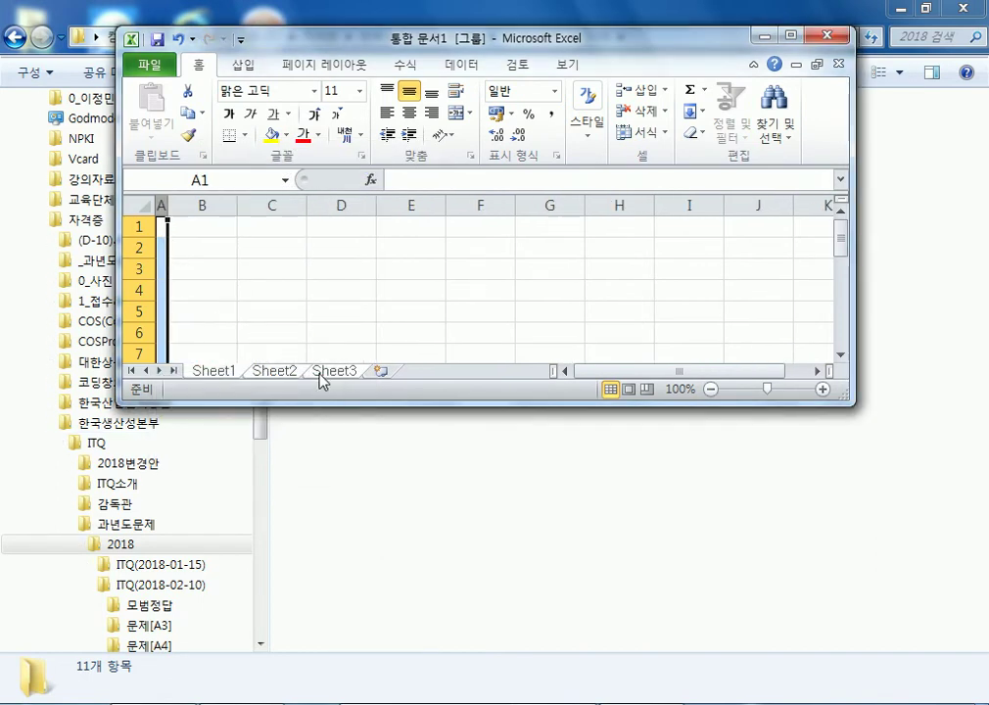
click(199, 229)
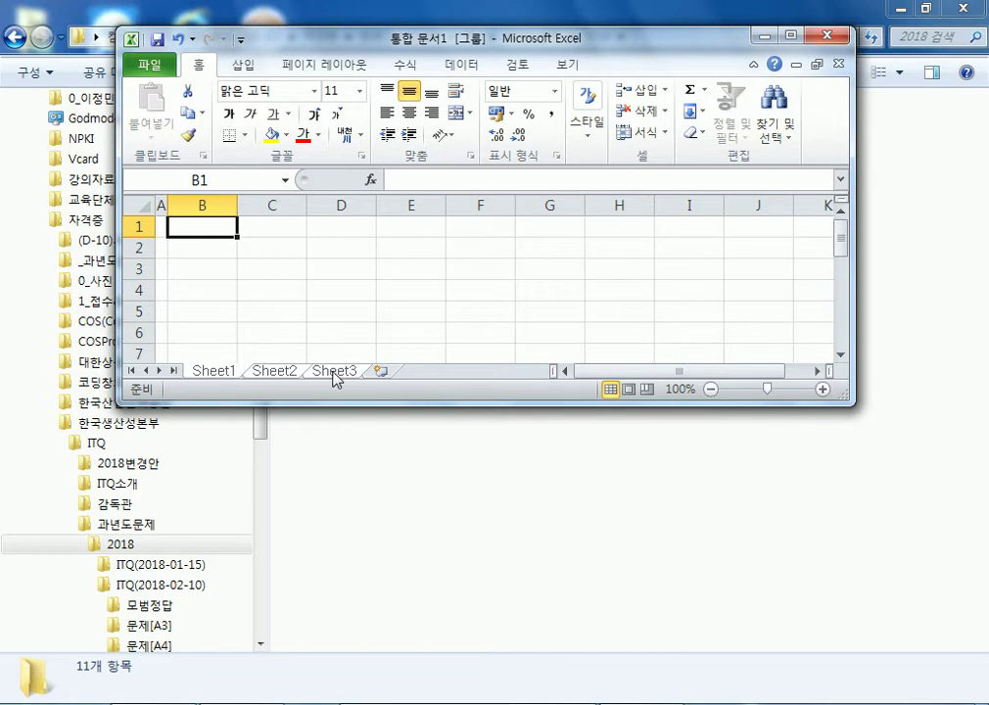
Step: Rename the Sheet3 worksheet as 제3작업
double_click(335, 371)
text(ws)
key(BackSpace)
key(BackSpace)
text(제2)
key(BackSpace)
text(3작어)
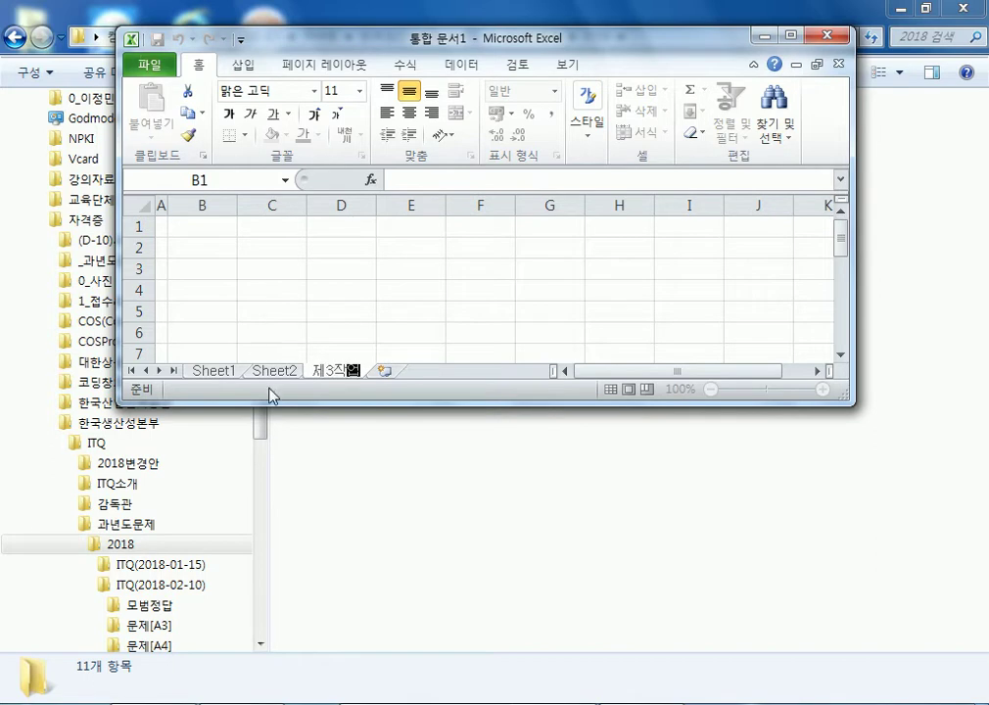
key(Return)
Step: Rename the Sheet2 worksheet as 제1작업
double_click(274, 371)
text(제1작업)
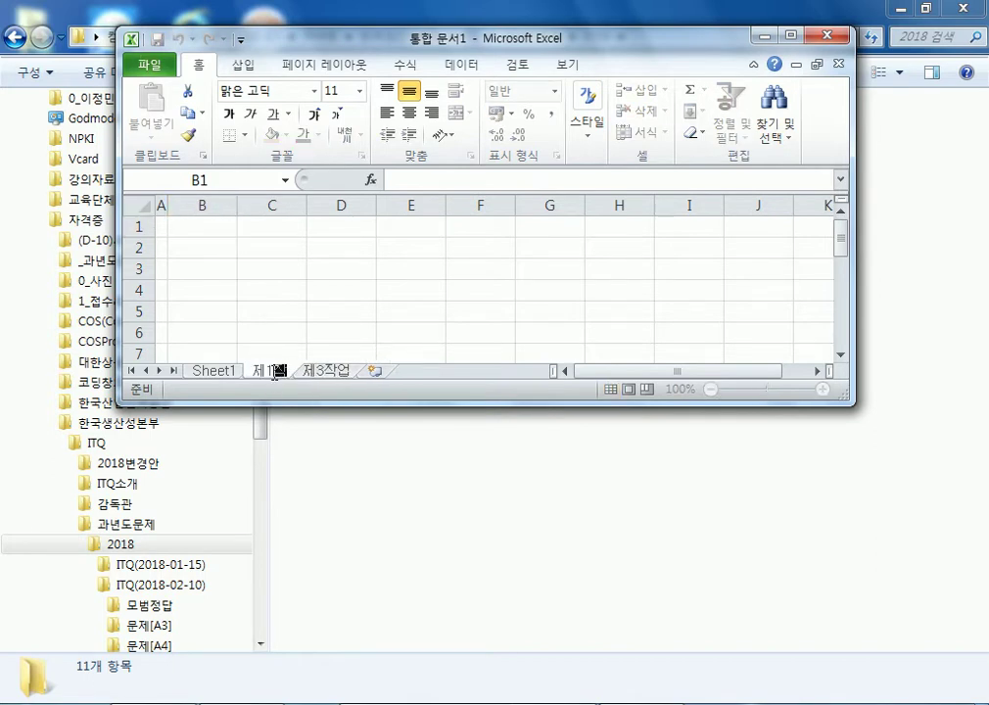
key(Return)
Step: Rename the Sheet1 worksheet as 제2작업 and move it between 제1작업 and 제3작업
double_click(233, 377)
text(제1작업)
key(Return)
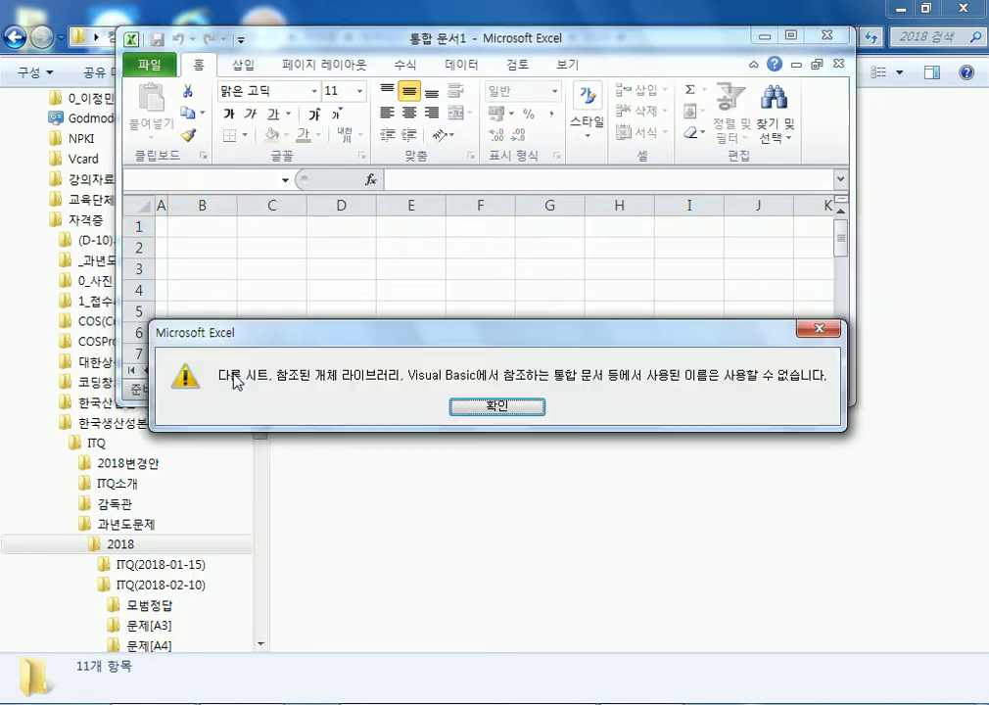
click(480, 404)
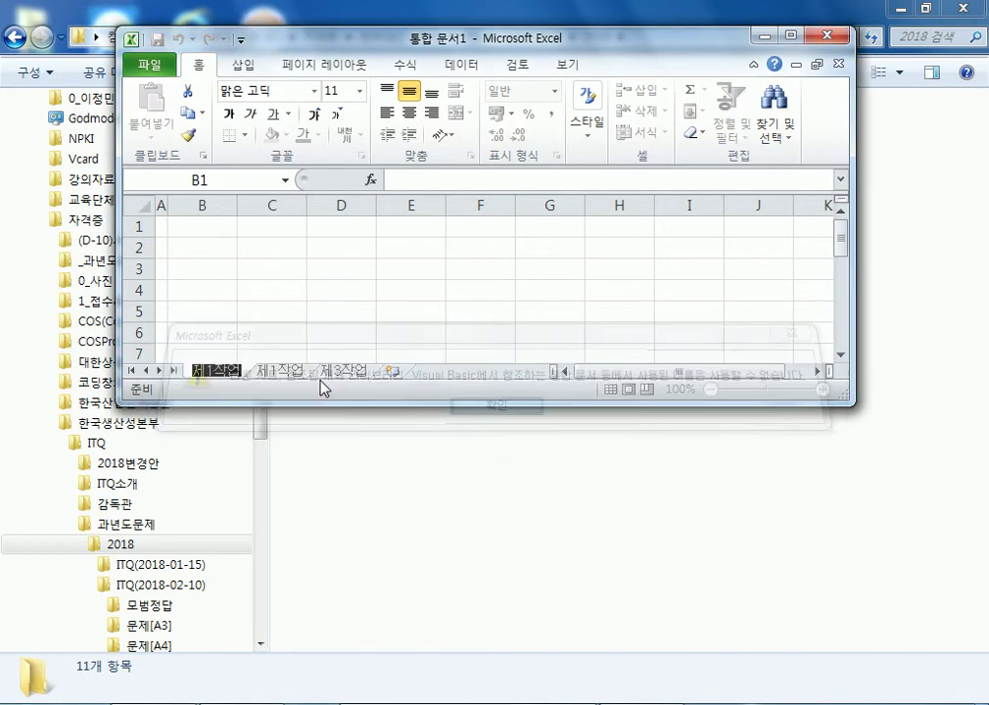
click(214, 368)
key(BackSpace)
text(2)
key(Return)
drag(192, 375, 233, 383)
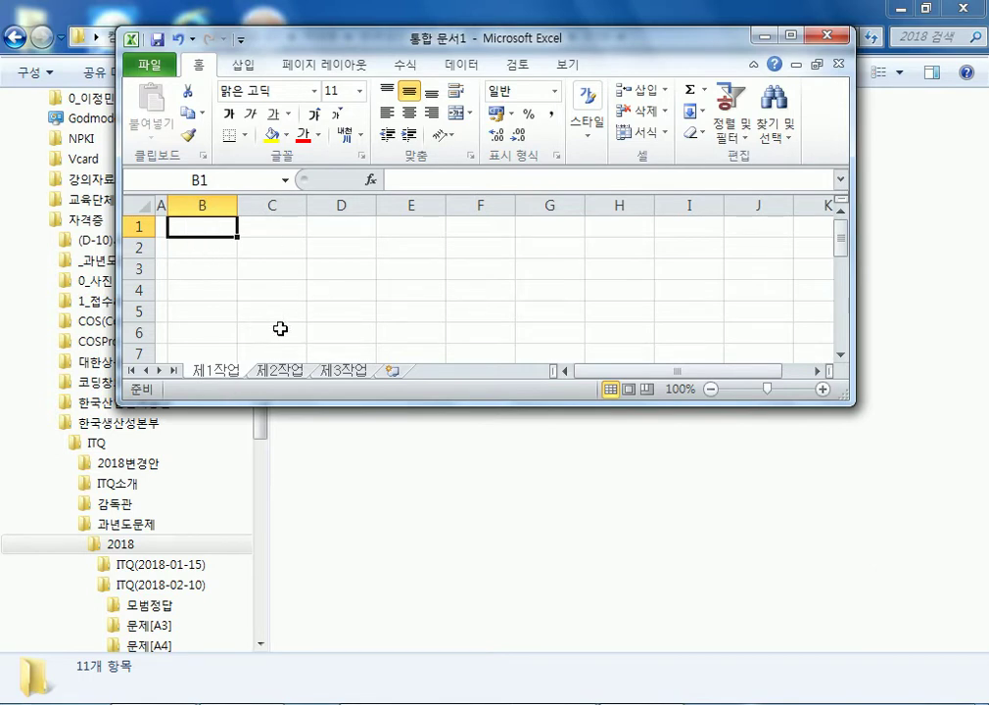
Step: Select cell B3 on all three sheets as a group and return to the ungrouped 제1작업 sheet
shift+click(338, 372)
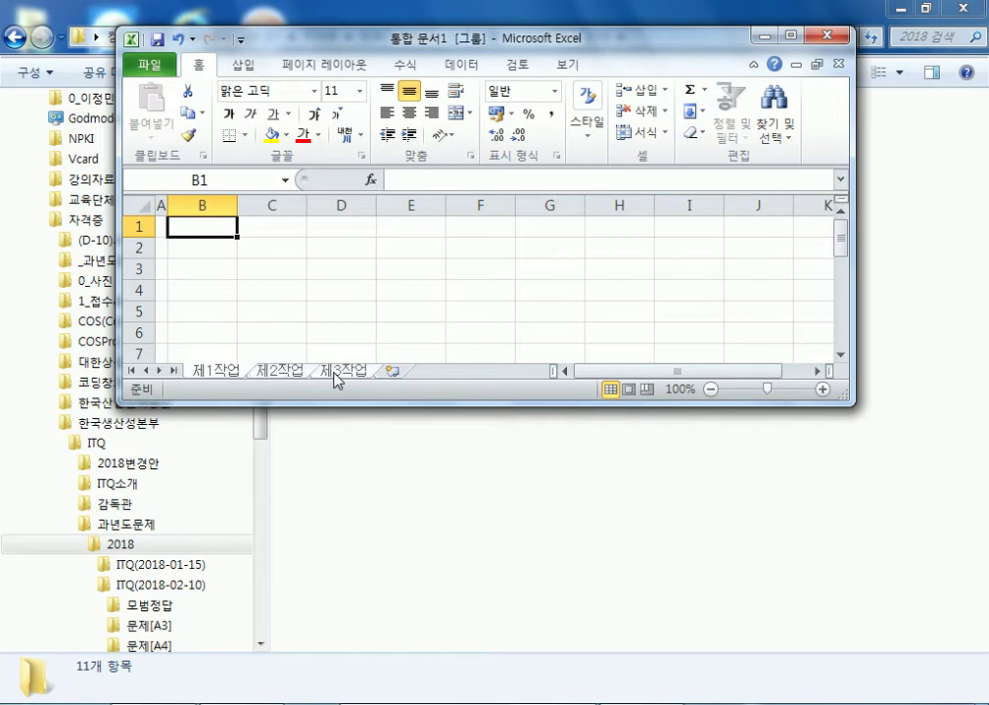
click(195, 289)
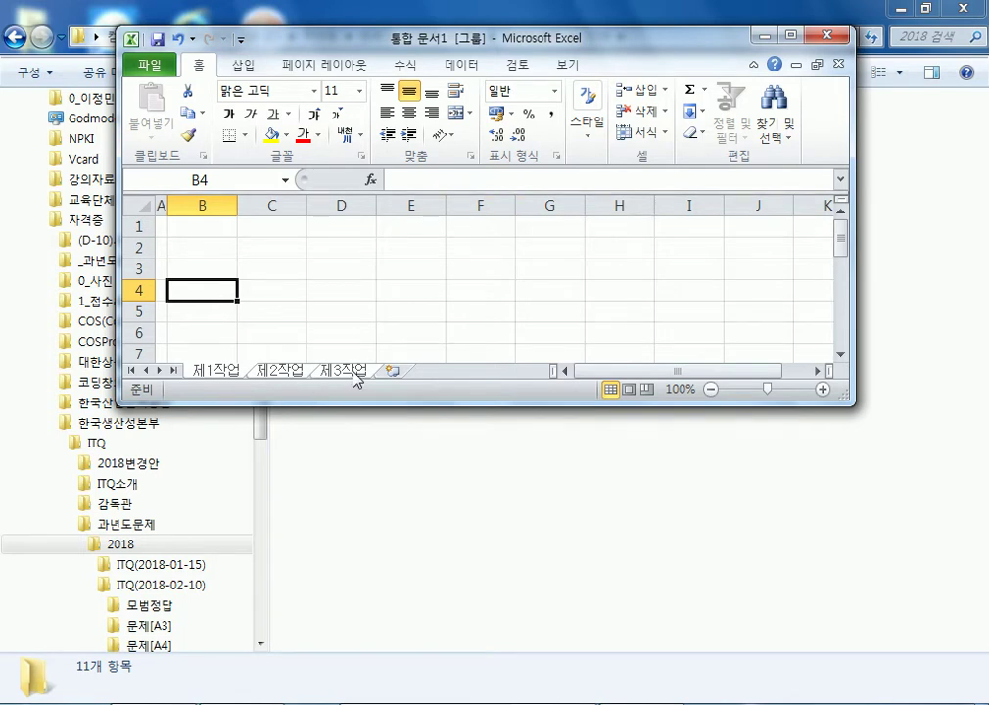
drag(287, 202, 549, 204)
click(216, 249)
click(216, 267)
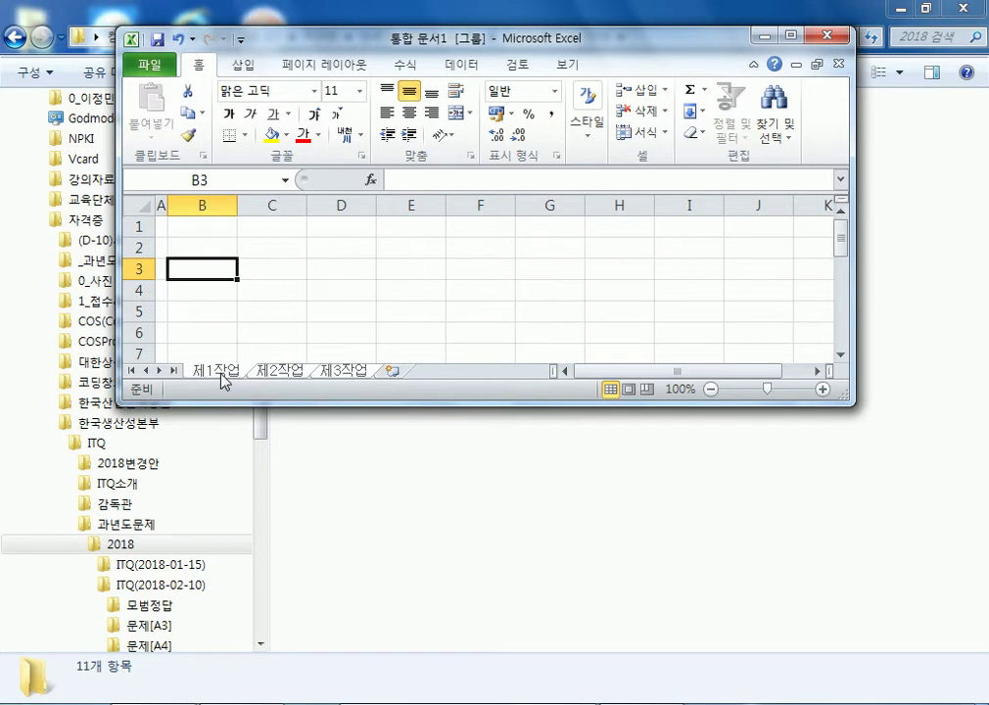
click(279, 372)
click(208, 372)
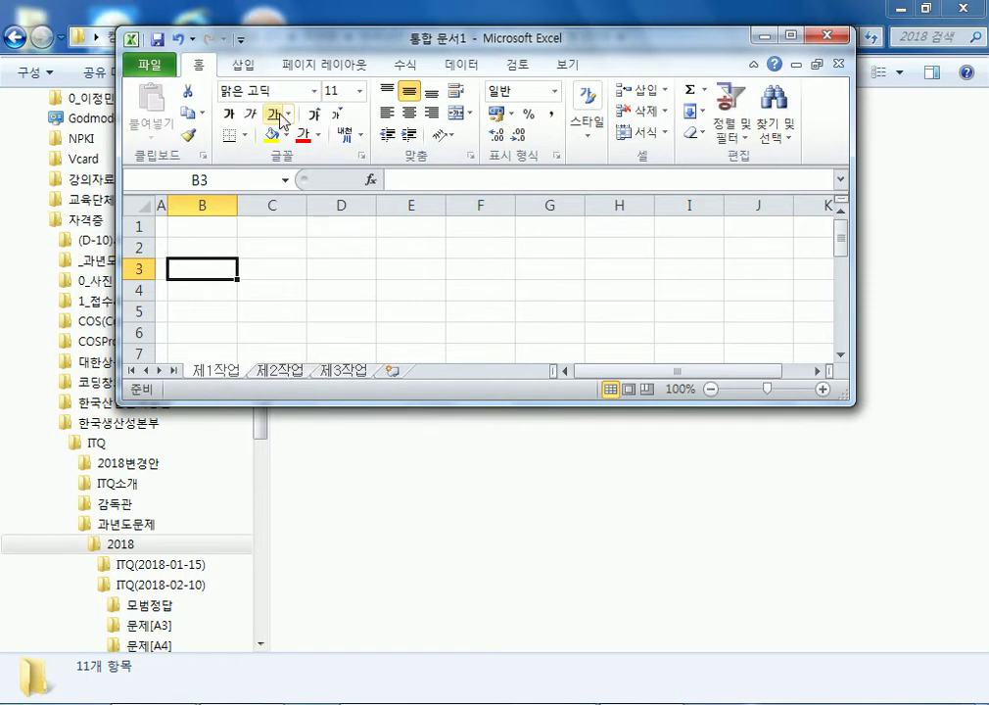
Step: Maximize the workbook window and format every cell of 제1작업 in the 굴림 font with centred horizontal alignment
double_click(320, 39)
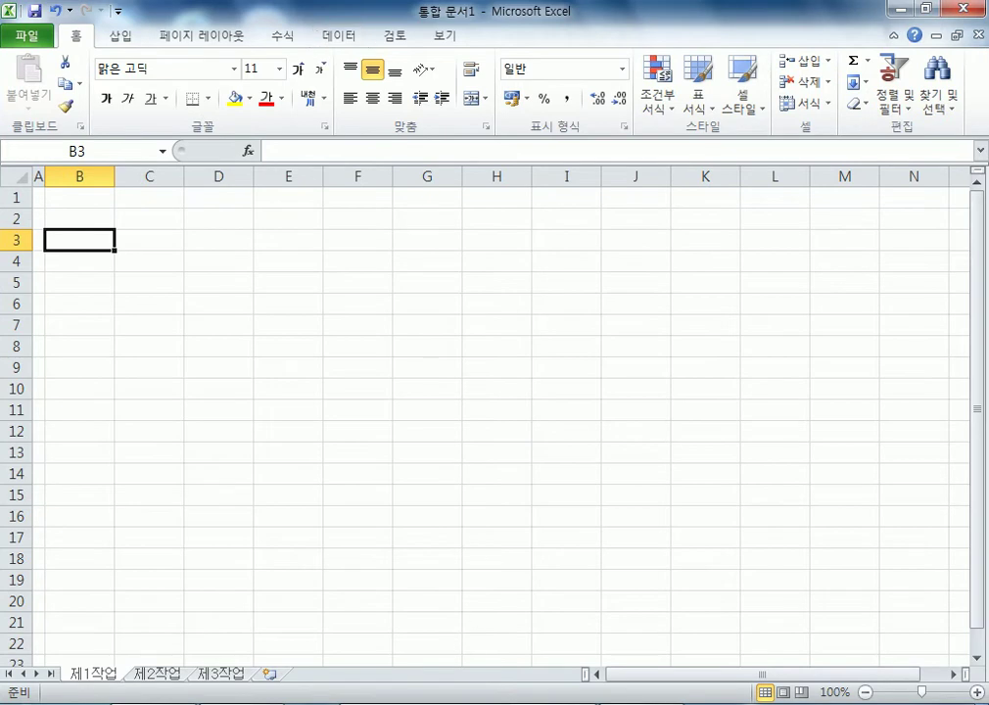
click(16, 175)
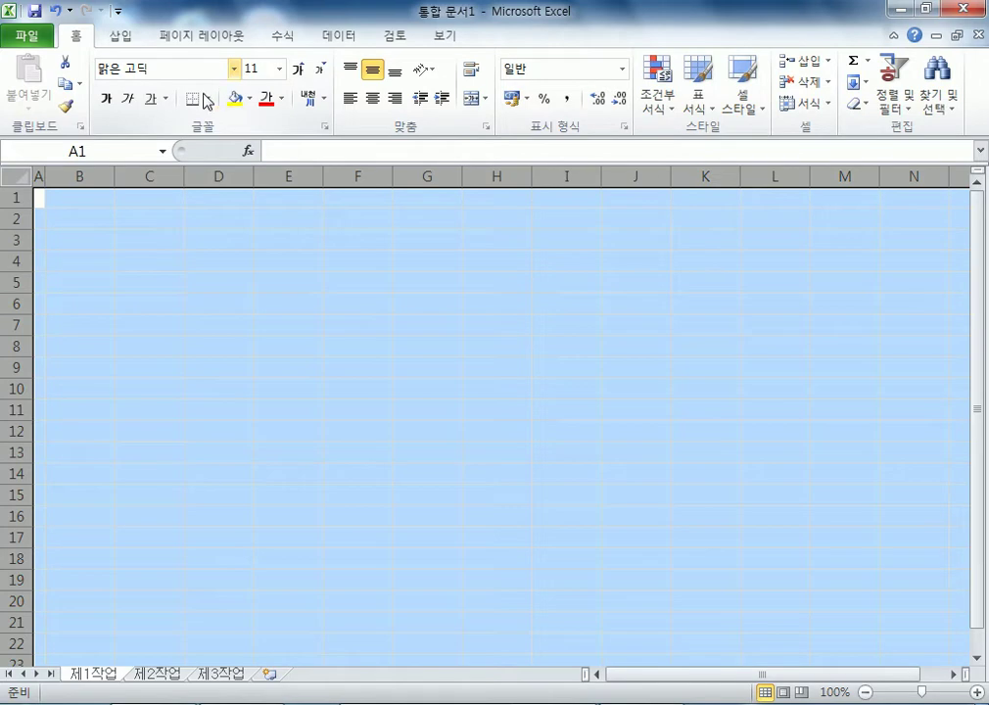
click(186, 85)
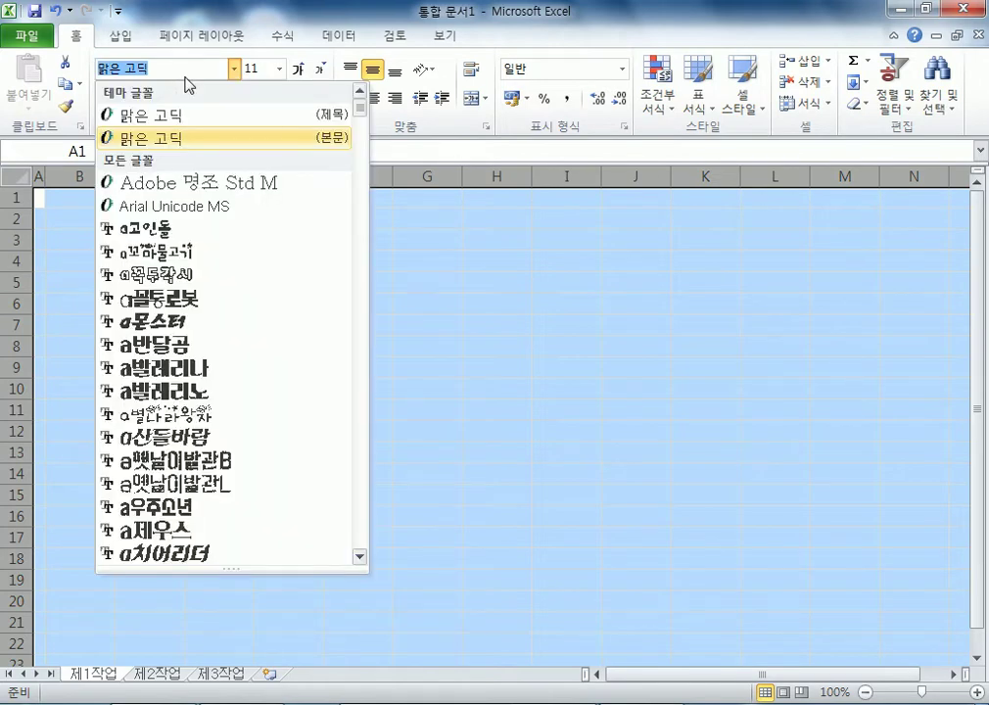
text(굴림)
key(Return)
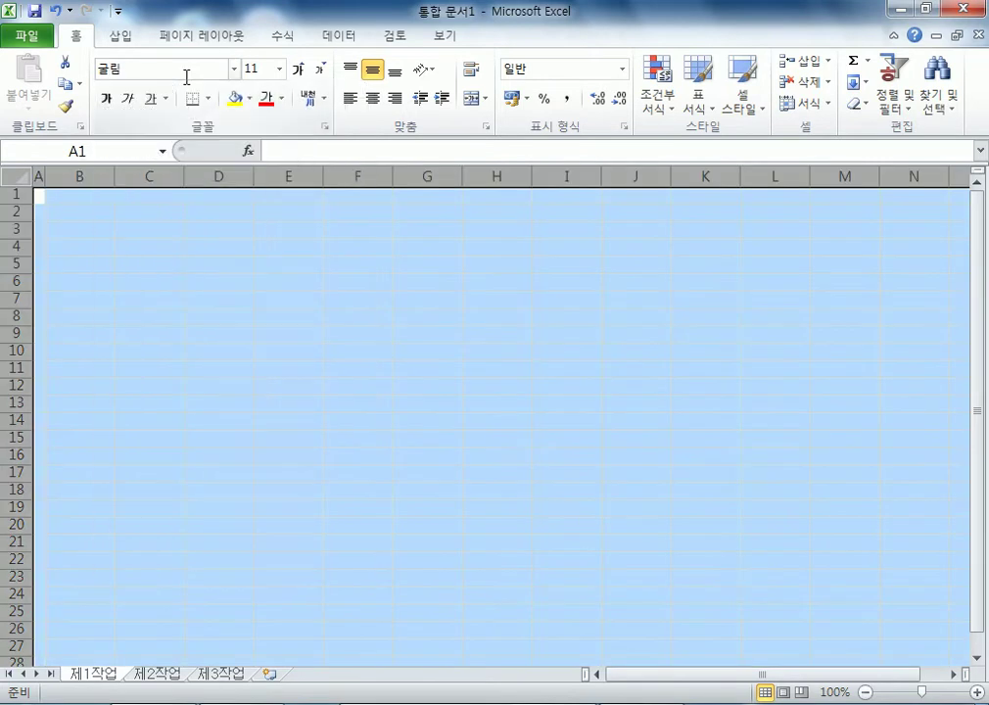
click(373, 102)
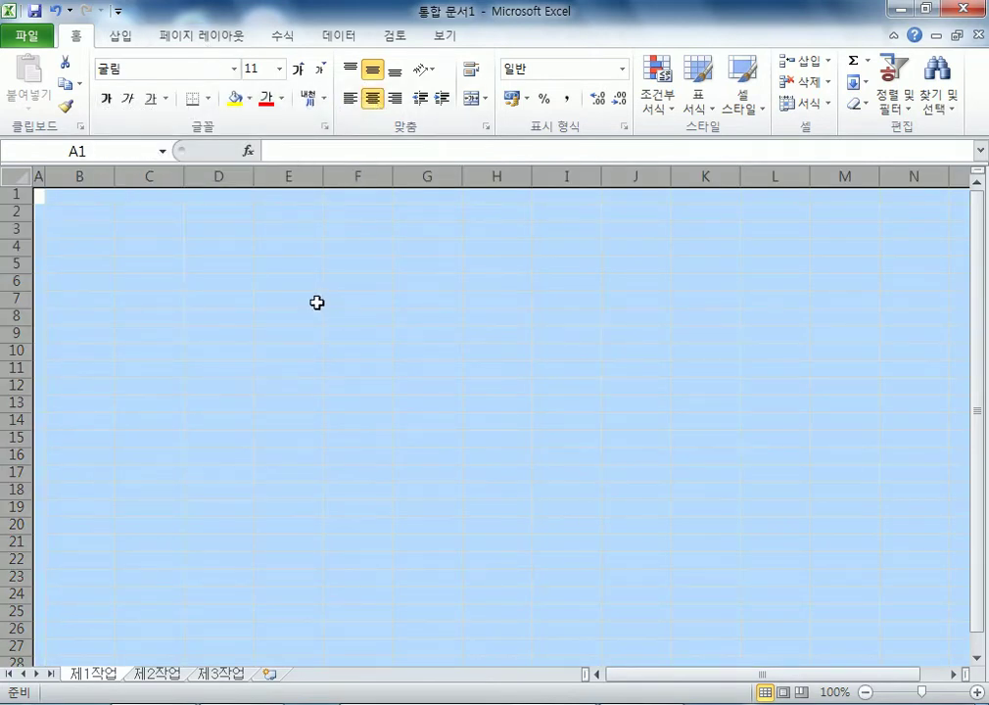
Step: Select the range B4:I12 on 제1작업 and look at the 제2작업 and 제3작업 sheets
drag(90, 247, 541, 394)
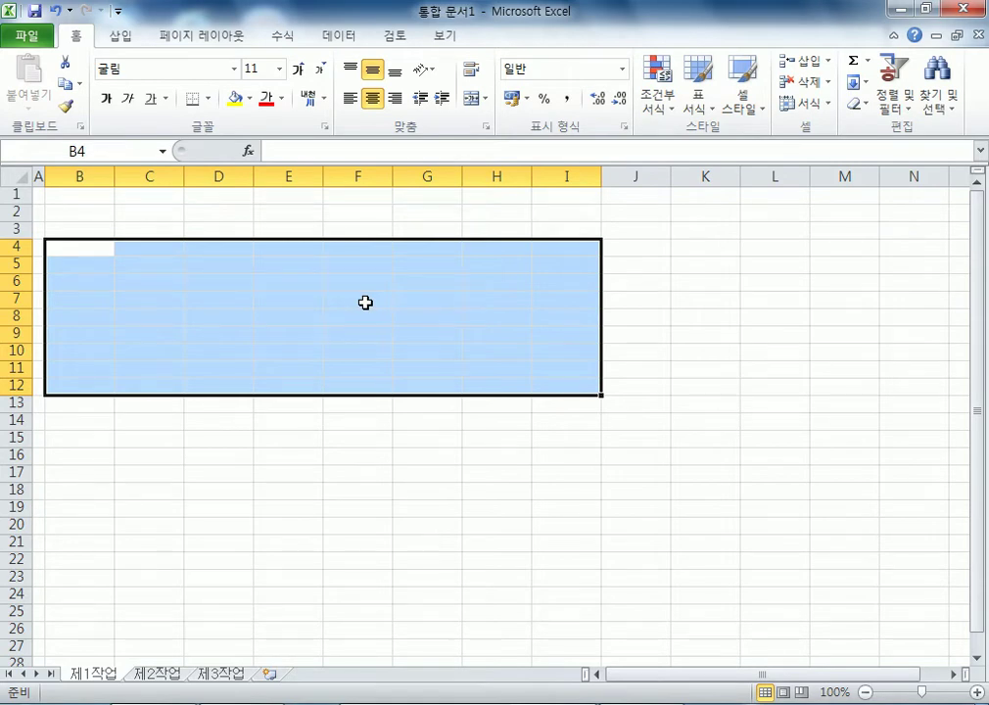
click(174, 676)
click(220, 675)
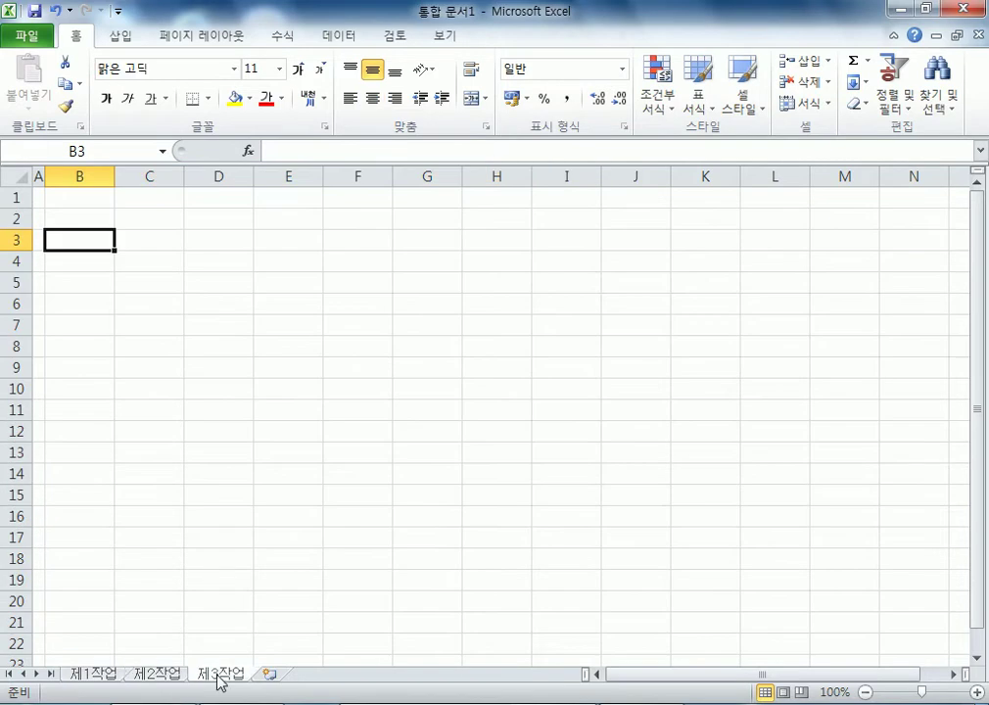
click(159, 675)
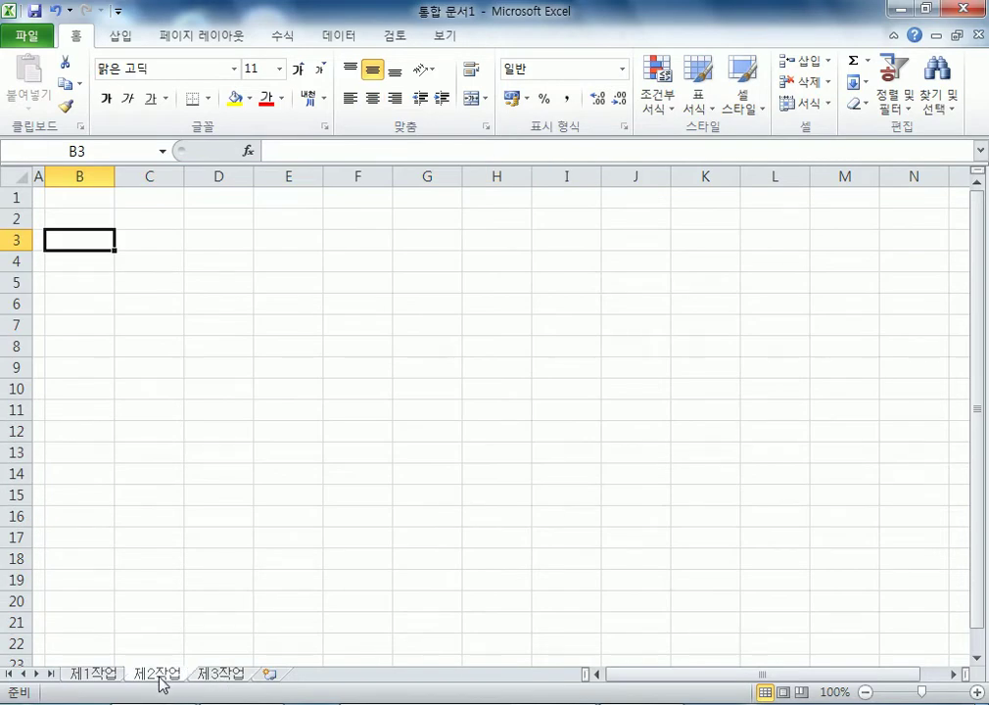
Step: Switch to the GE02-10A_.xlsx workbook and set the 예상 관객수 values in G5:G12 to the General number format
click(91, 675)
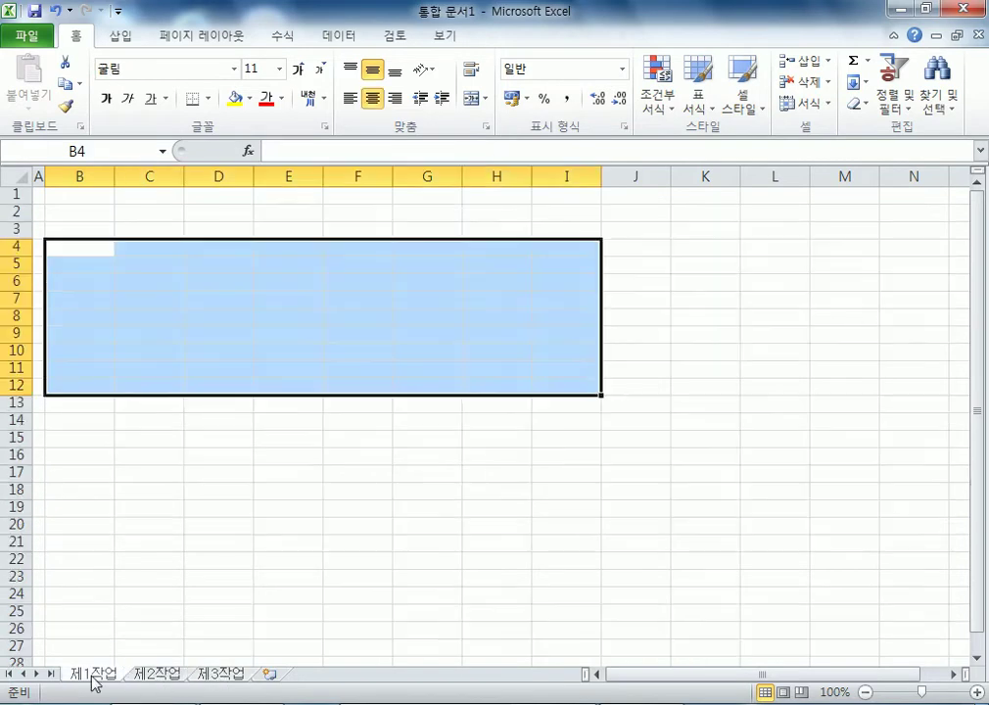
click(180, 288)
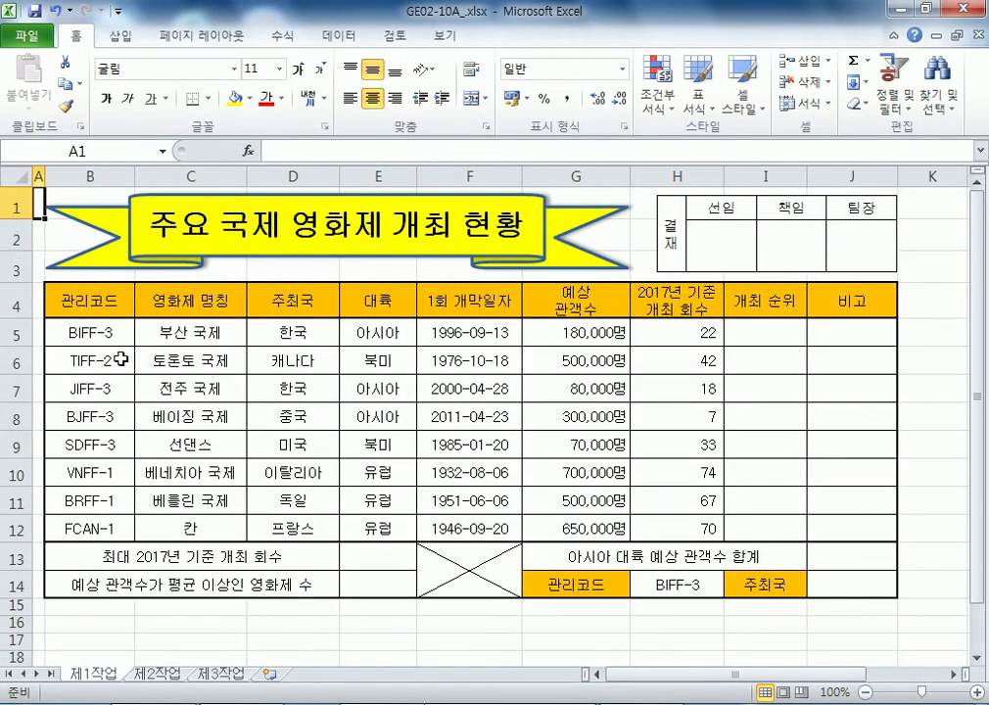
click(577, 332)
drag(578, 333, 577, 521)
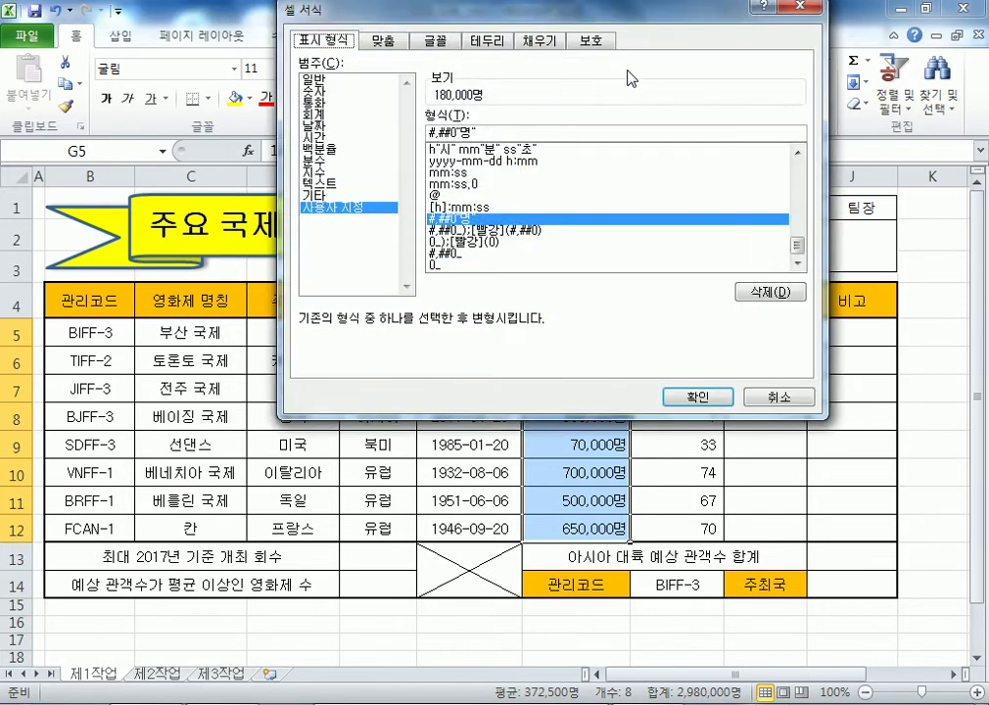
click(623, 75)
click(611, 103)
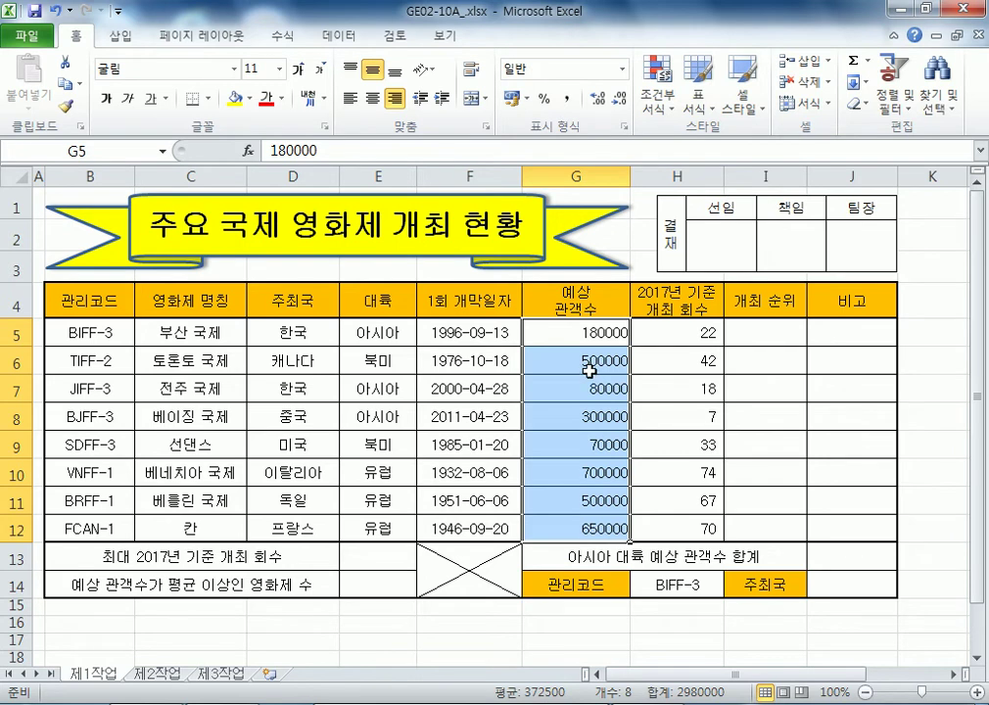
Step: Apply the custom number format #,##0"명" to the 예상 관객수 values in G5:G12
key(ctrl+1)
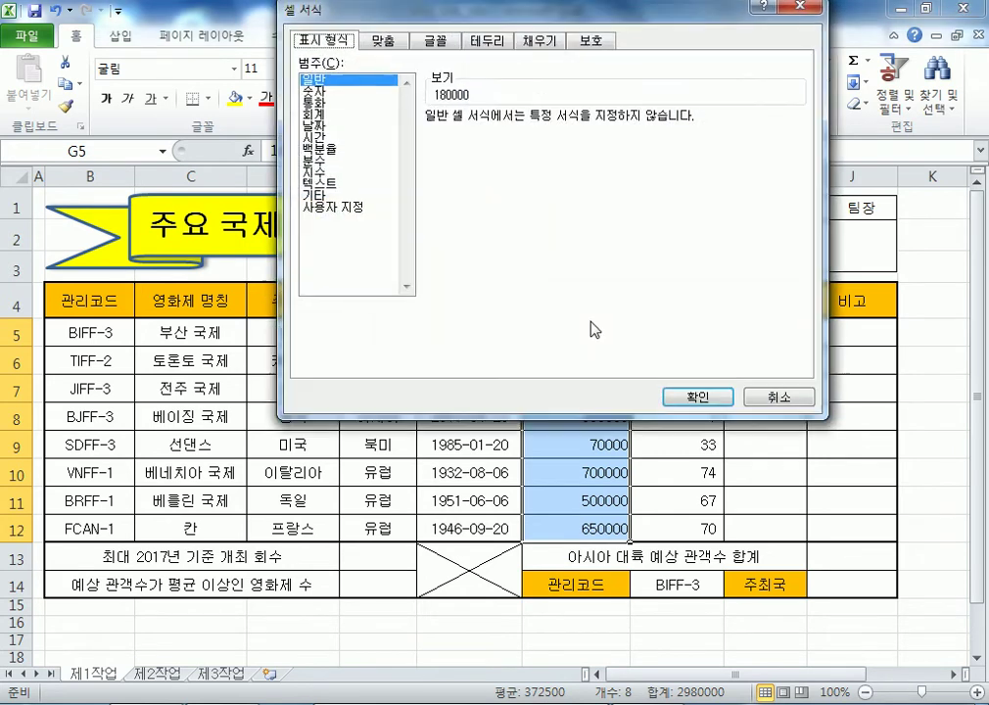
click(358, 208)
click(457, 184)
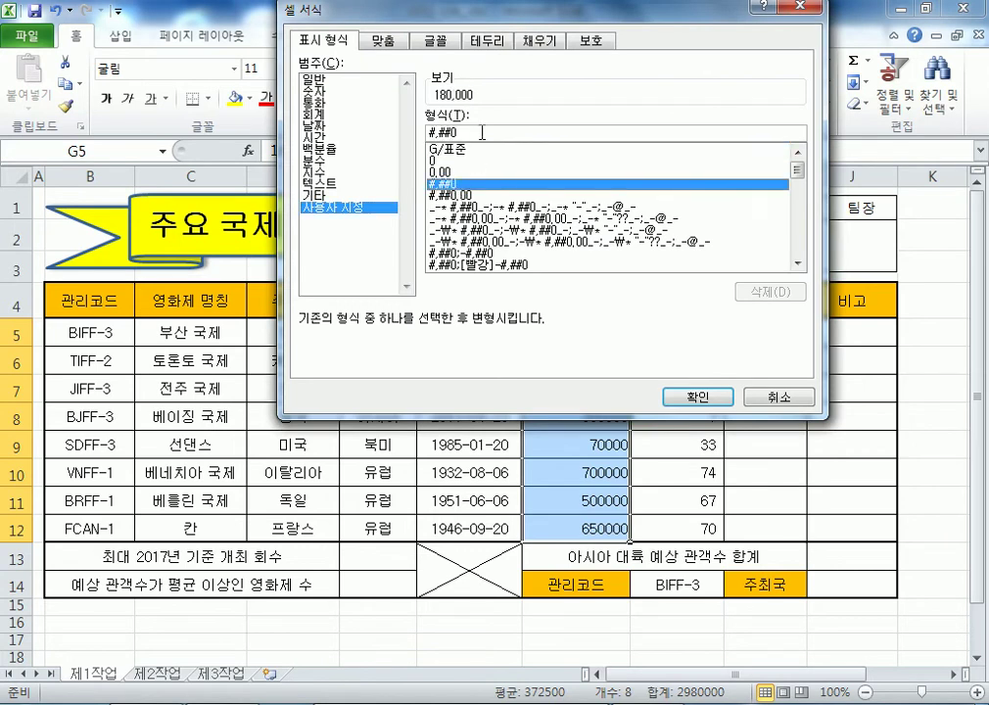
text(ㅁ)
key(Return)
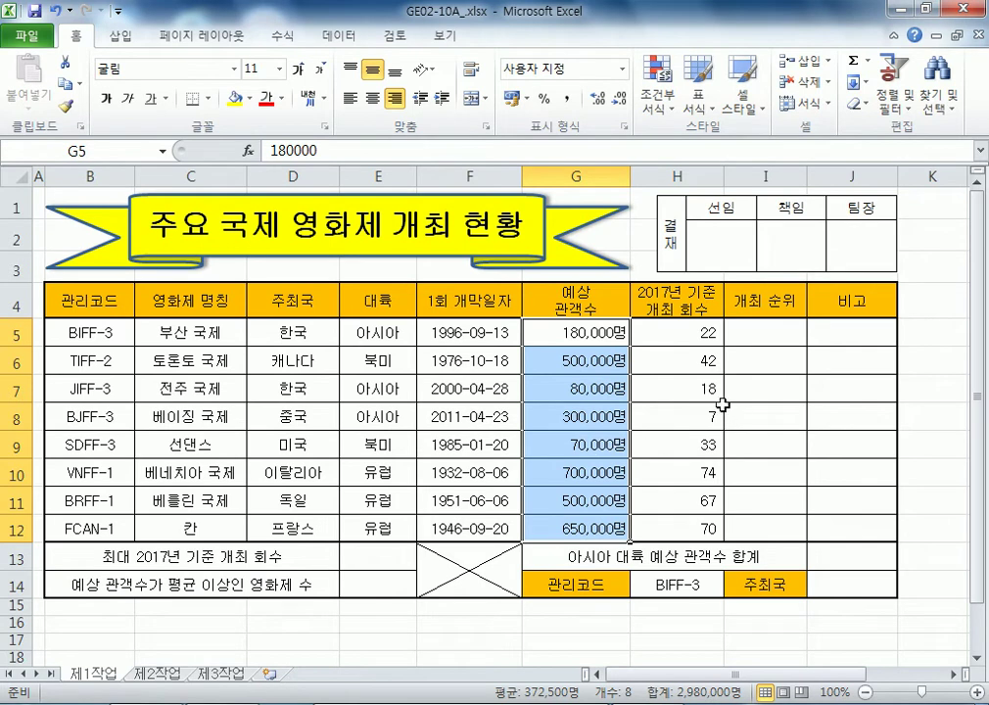
Step: Apply the comma style to G5:G12 and add the unit 명 to its custom number format
drag(692, 331, 668, 518)
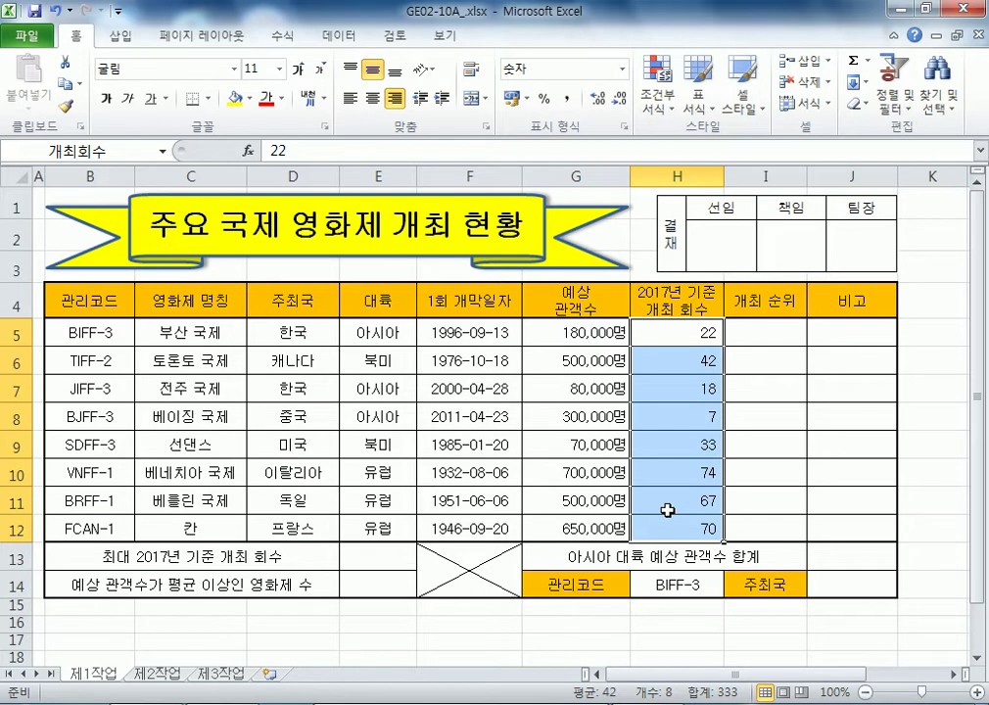
drag(540, 337, 600, 525)
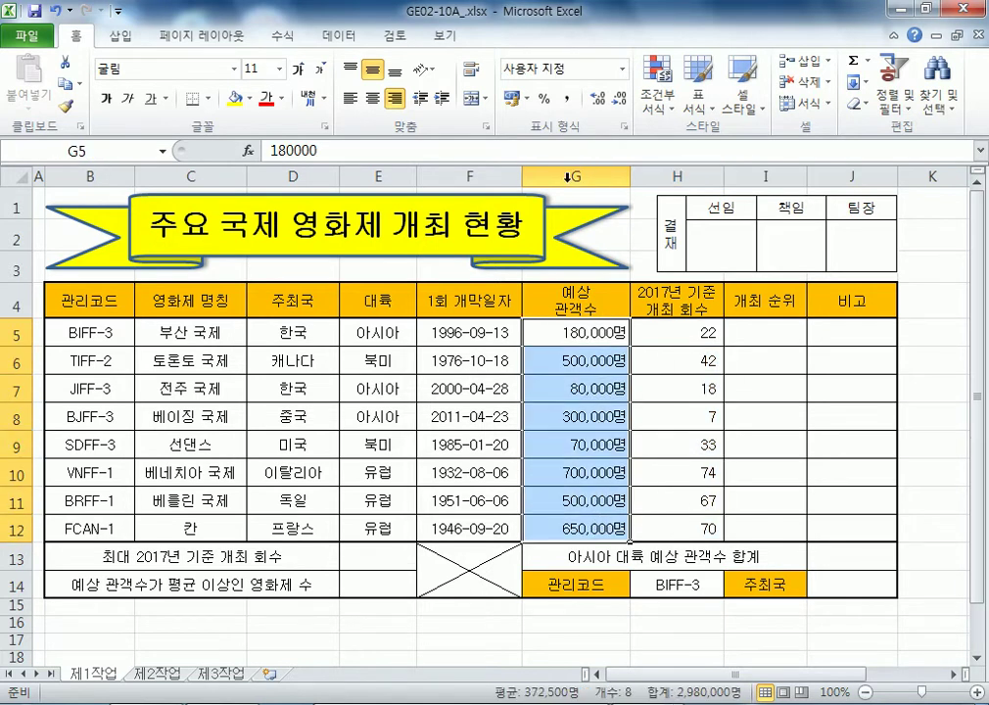
click(568, 99)
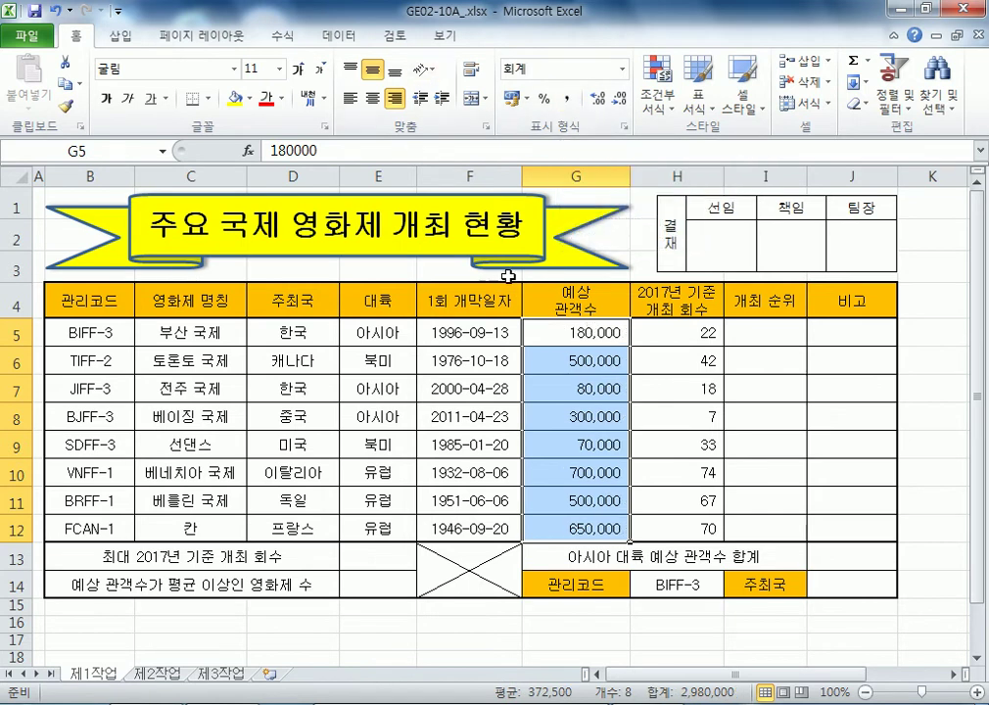
key(ctrl+1)
click(338, 207)
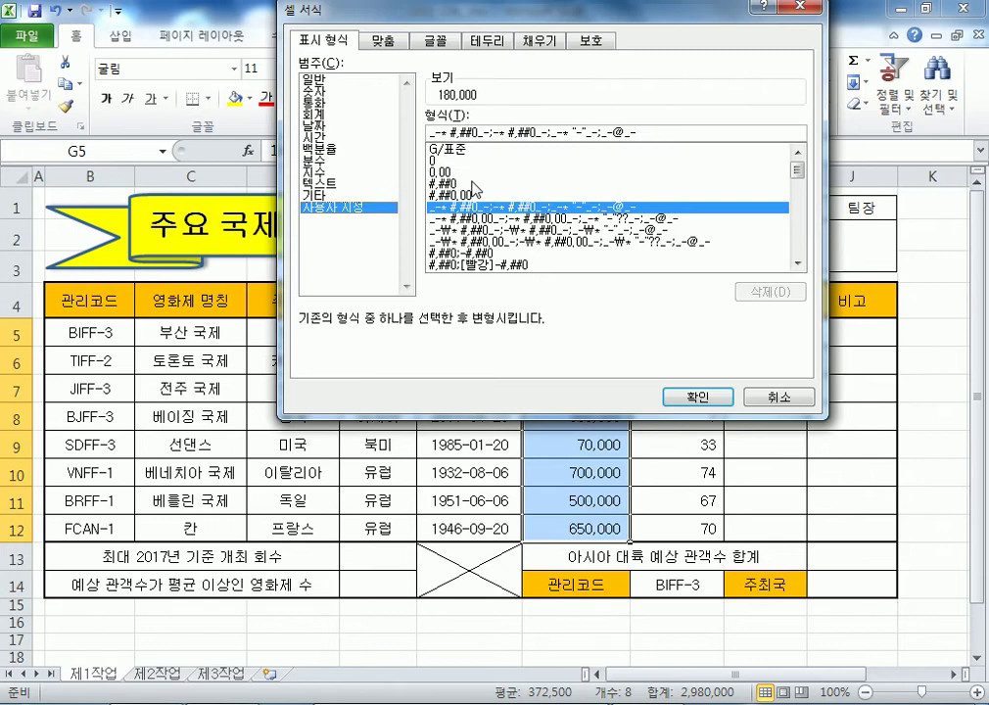
click(490, 130)
text(대)
key(Return)
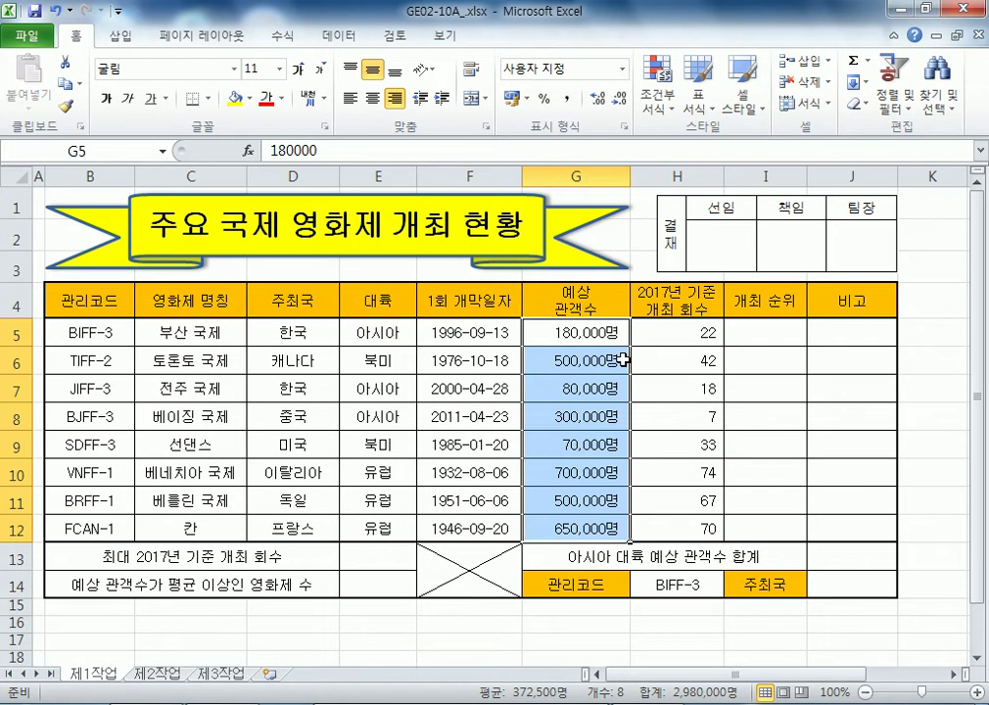
Step: Reset the 2017년 기준 개최 회수 values in H5:H12 to General, then apply the comma style and centre alignment
drag(692, 334, 682, 522)
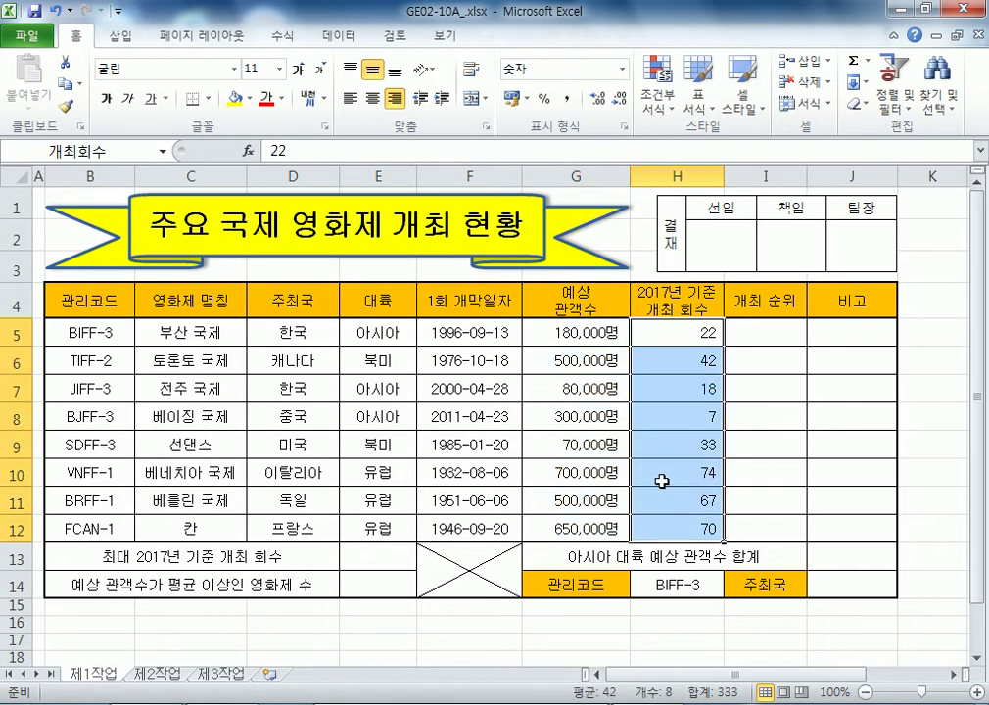
click(623, 68)
click(533, 74)
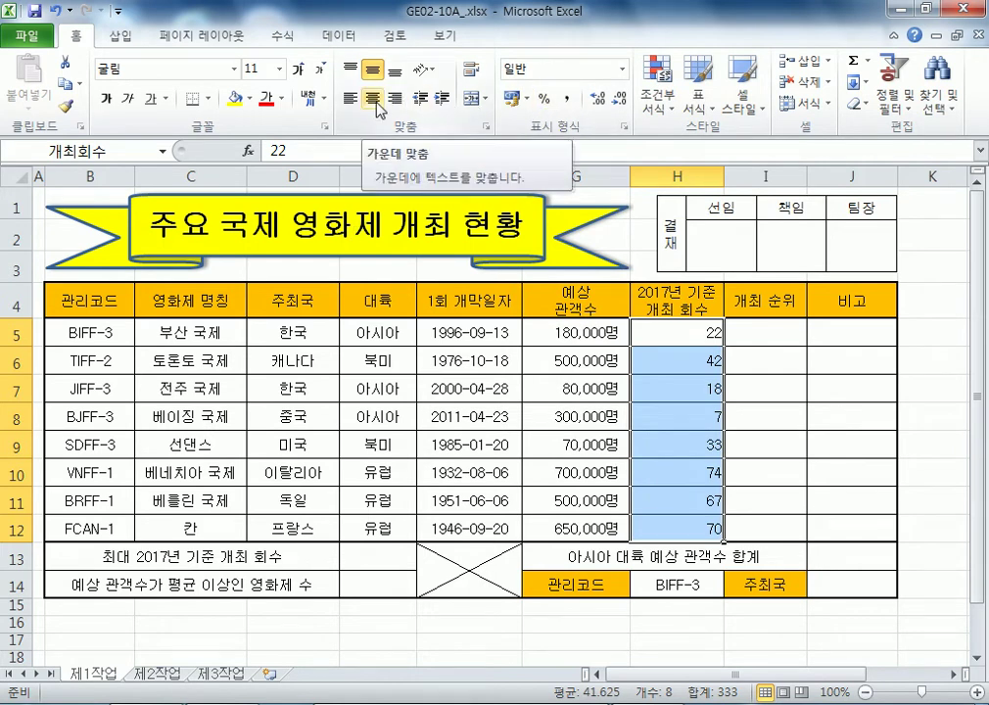
click(568, 99)
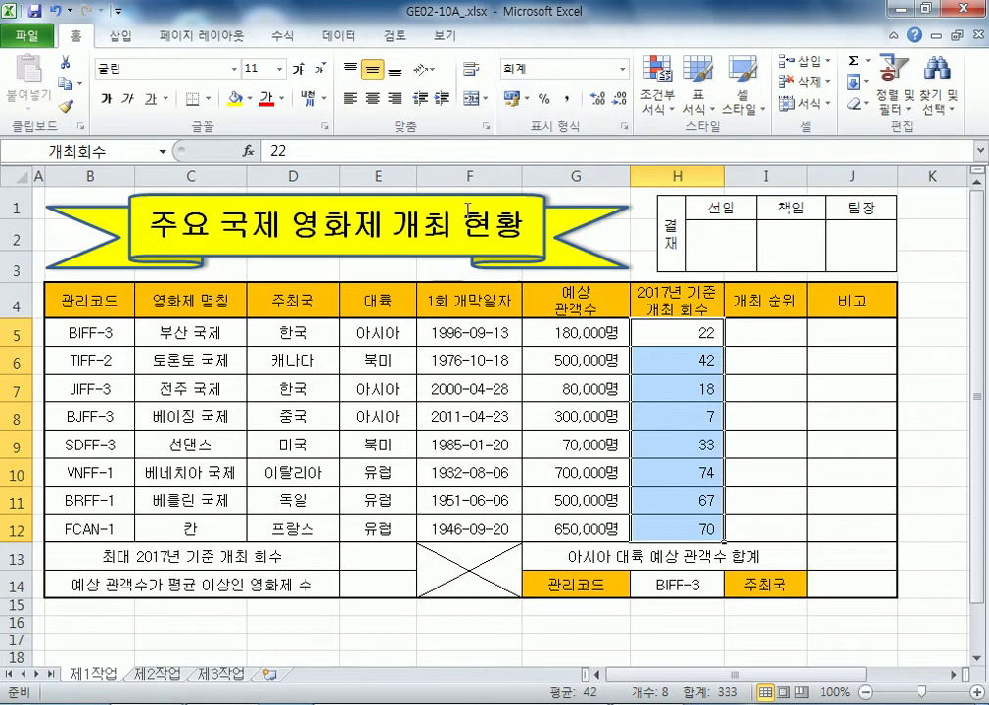
click(372, 98)
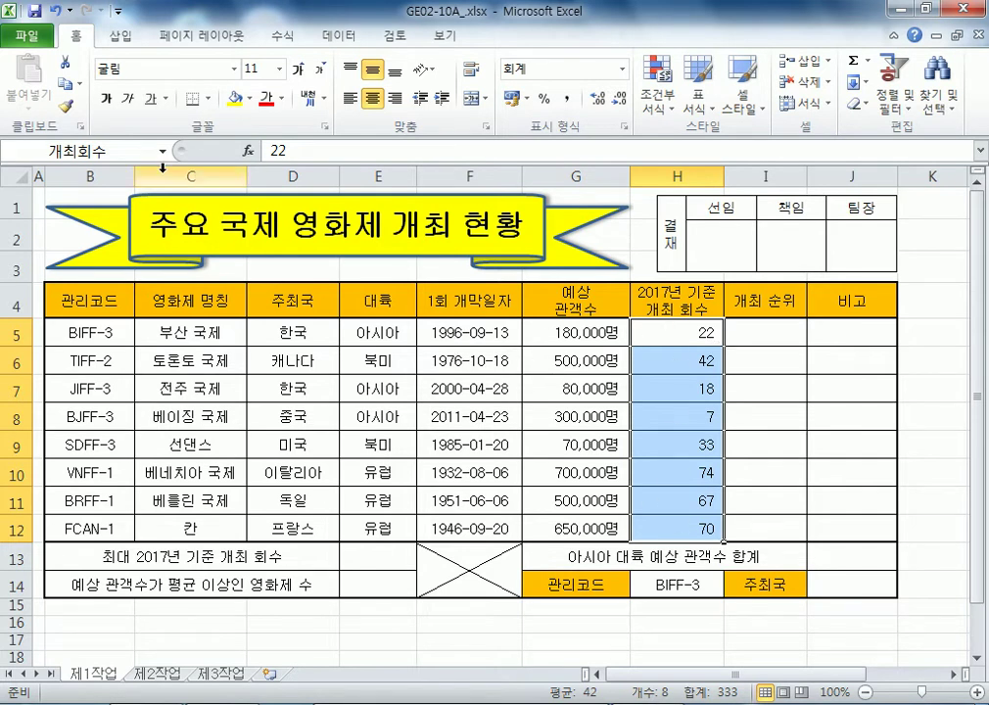
Step: Look at the defined name of H5:H12 and the opening dates in F5:F12
click(116, 153)
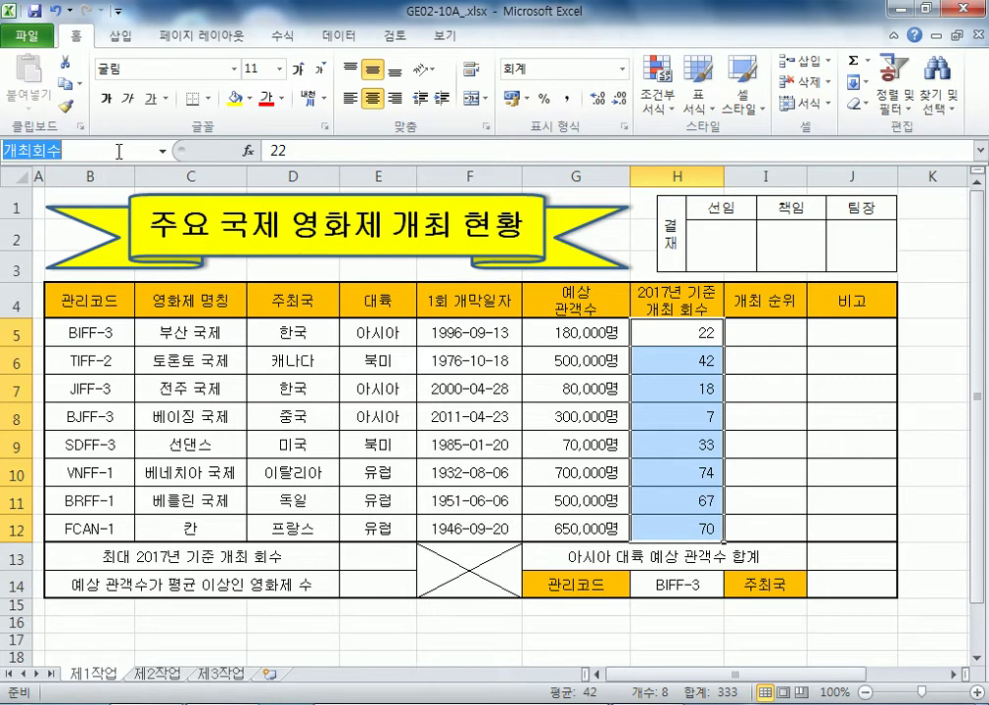
click(737, 338)
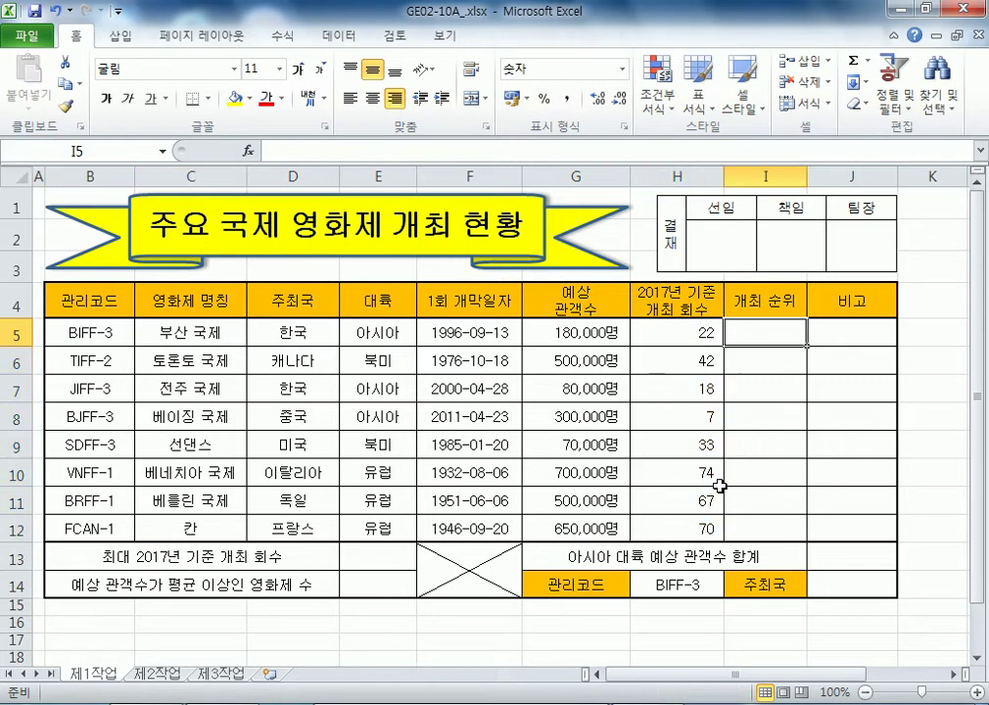
drag(788, 673, 808, 673)
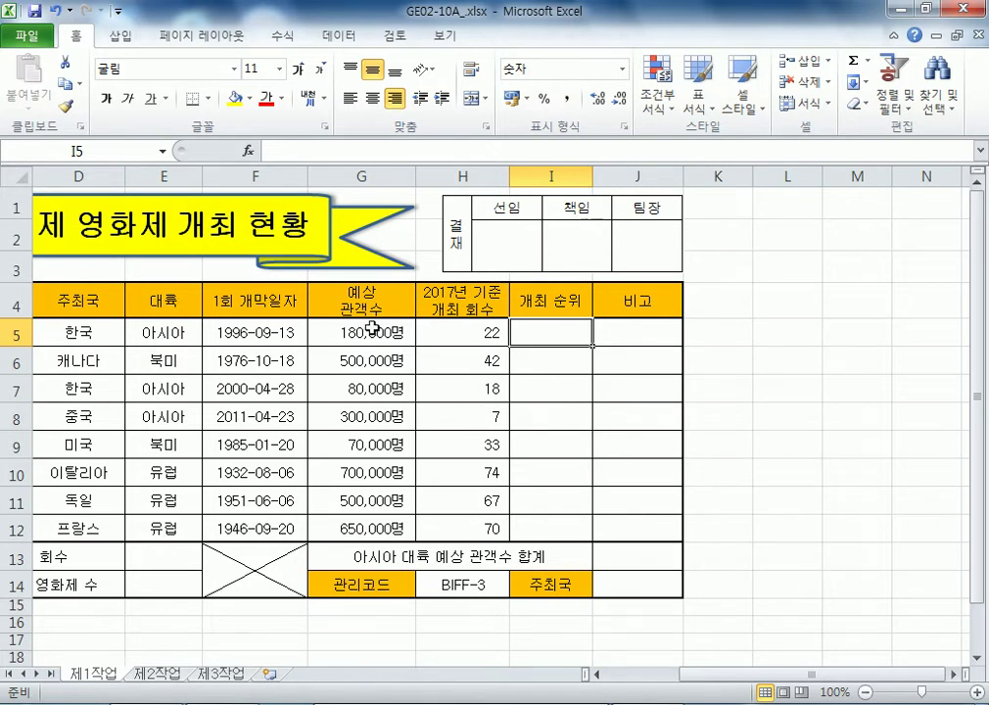
drag(253, 333, 253, 527)
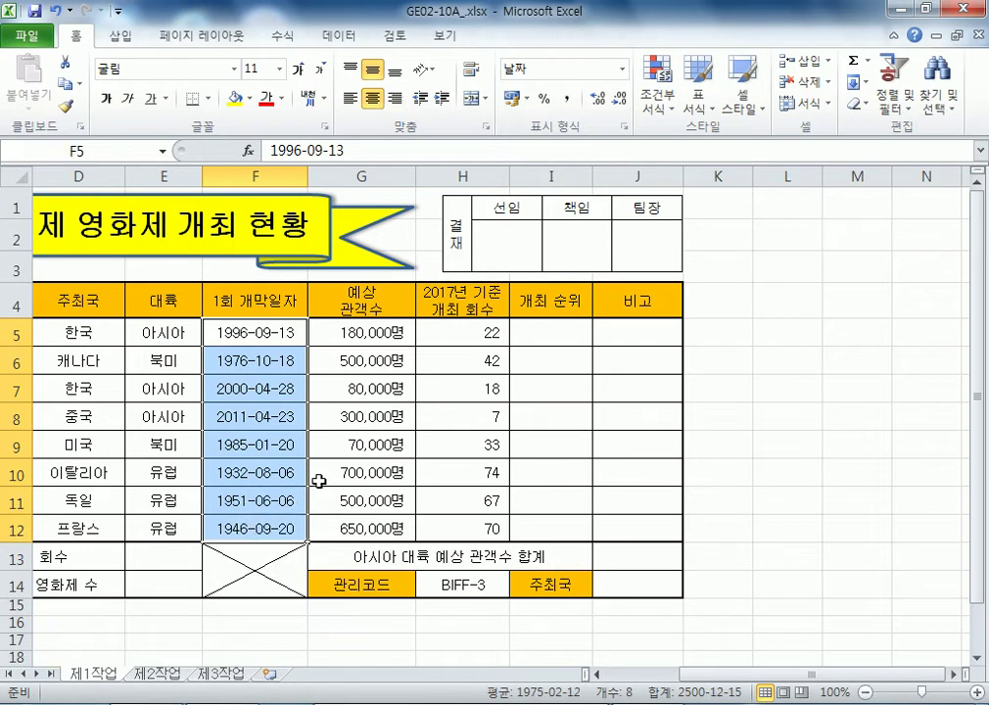
click(256, 333)
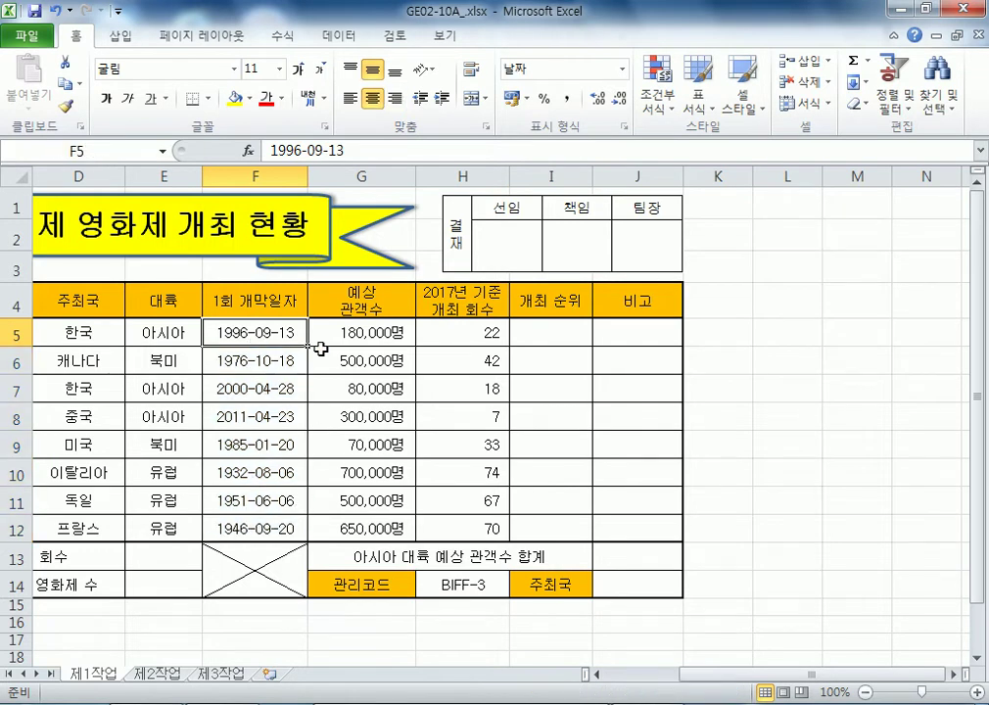
Step: Enter the formula =RANK(F5,F5:F12,1) in cell I5 to rank the opening dates in ascending order
click(538, 329)
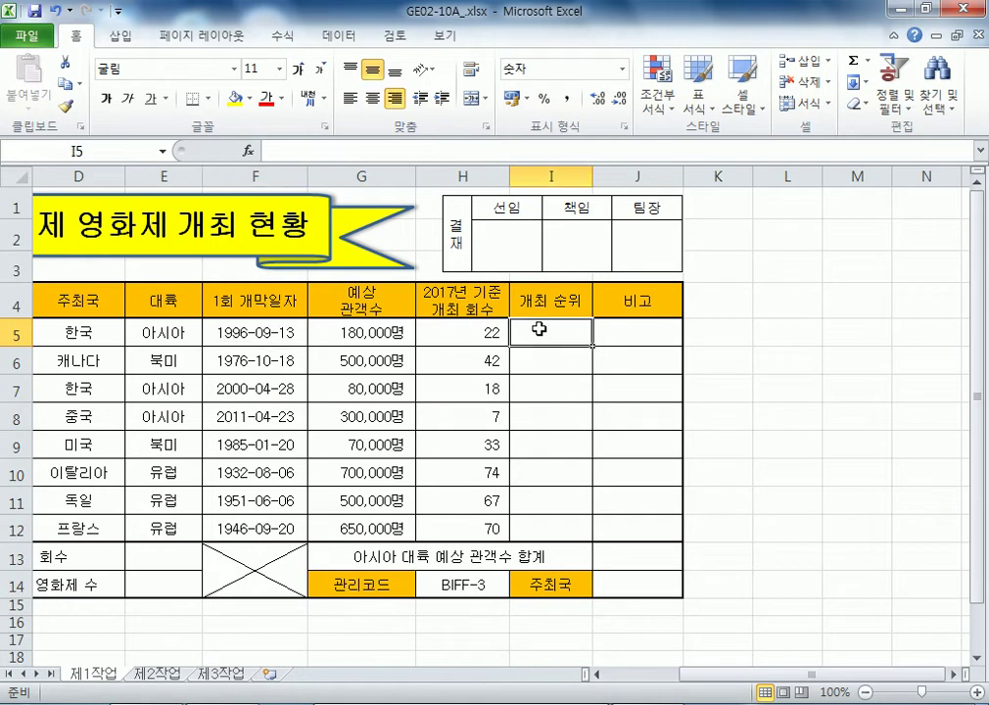
text(=)
text(RAN)
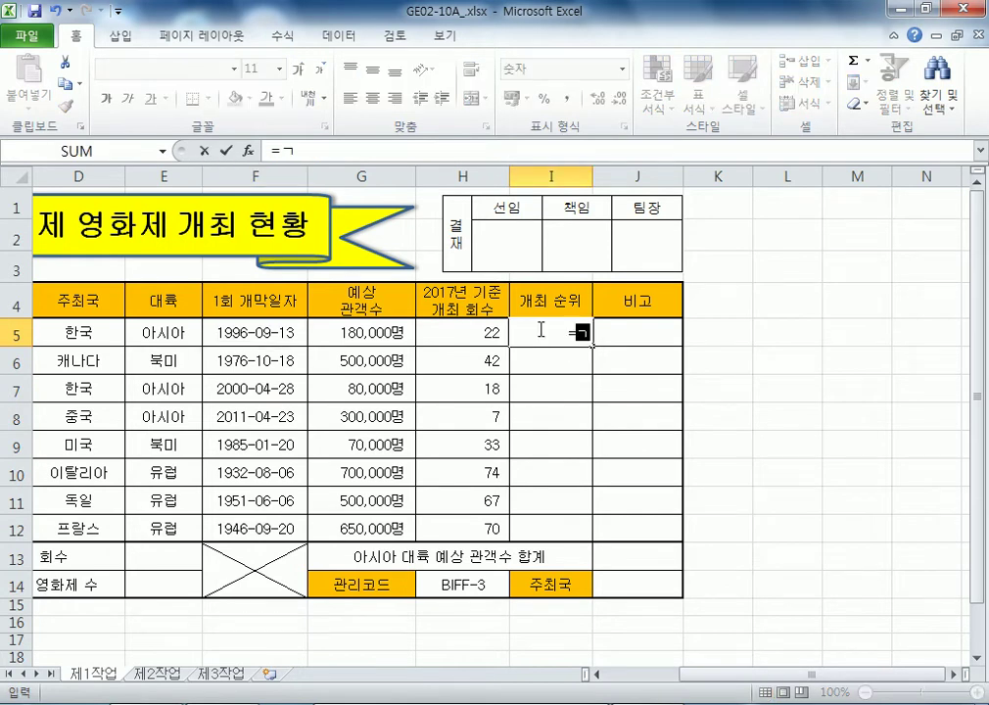
text(K()
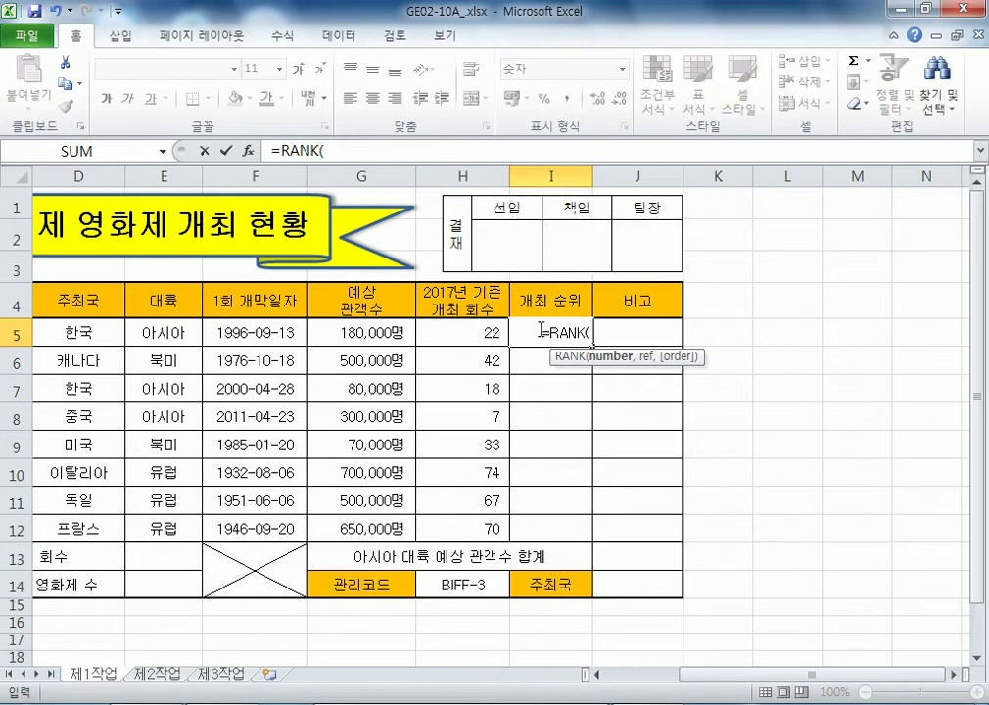
click(256, 331)
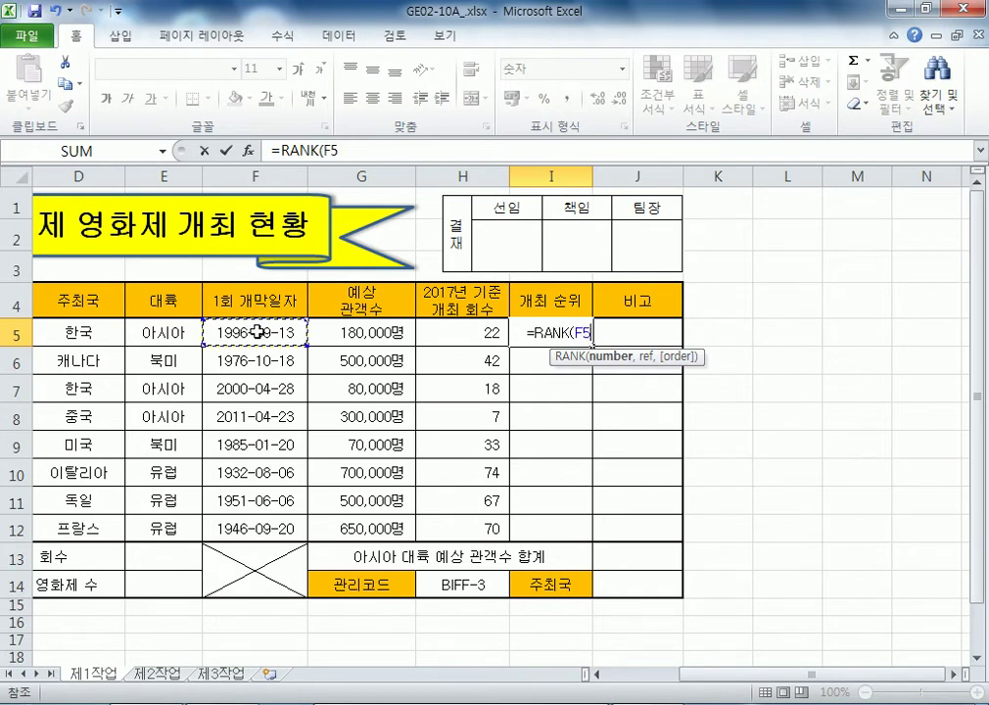
text(,)
drag(257, 332, 243, 529)
text(,)
double_click(675, 402)
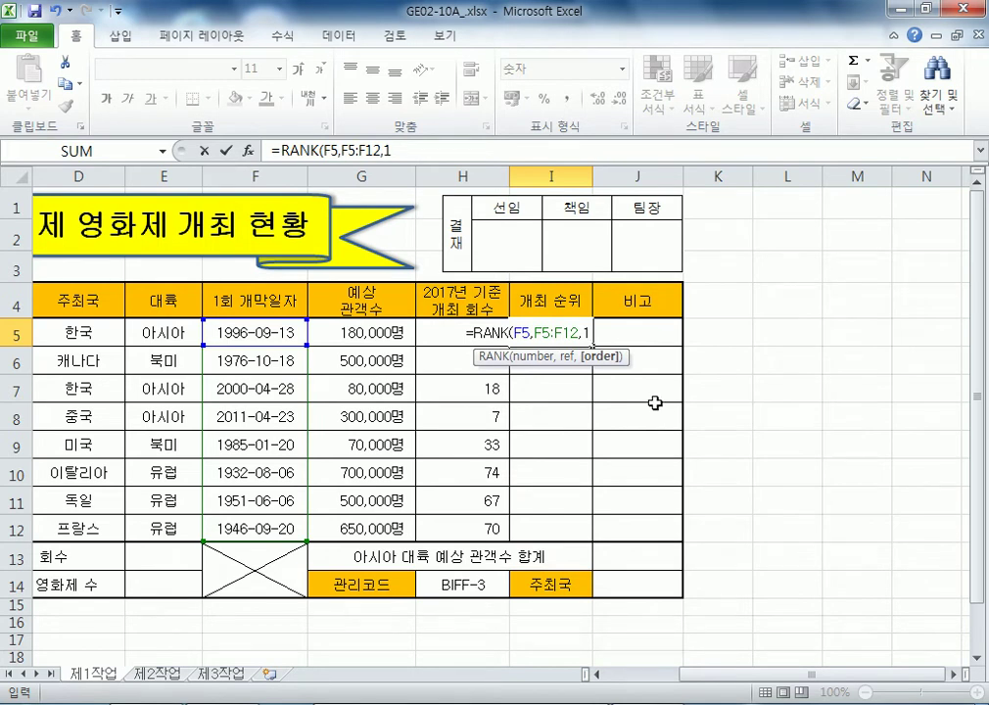
click(592, 338)
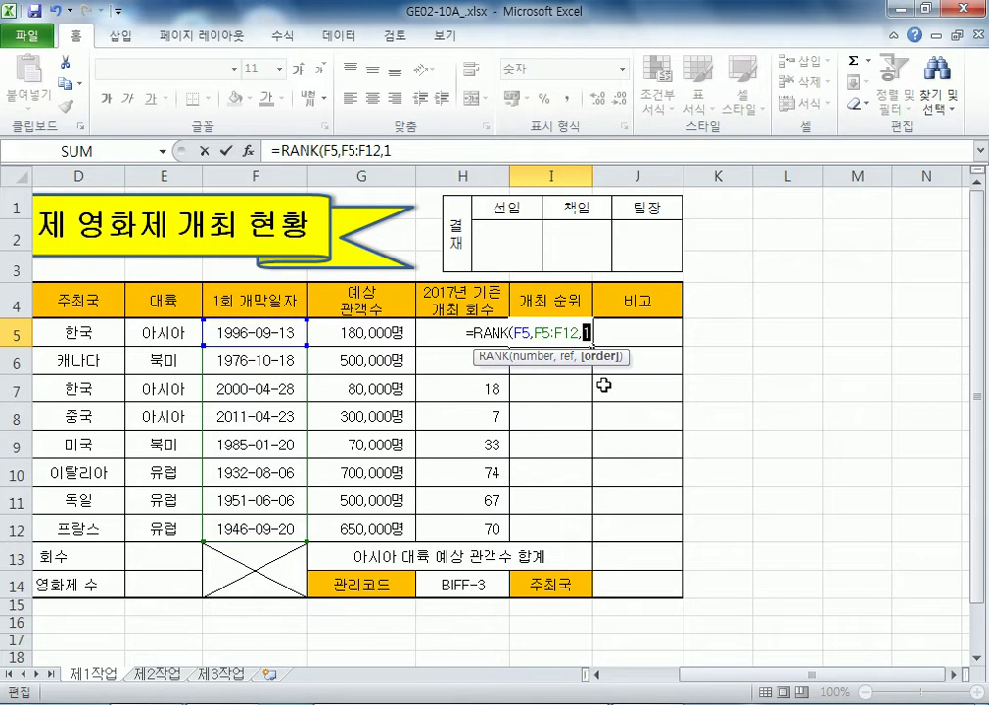
key(Return)
Step: Fill the relative-reference RANK formula from I5 down to I12 without formatting
click(585, 335)
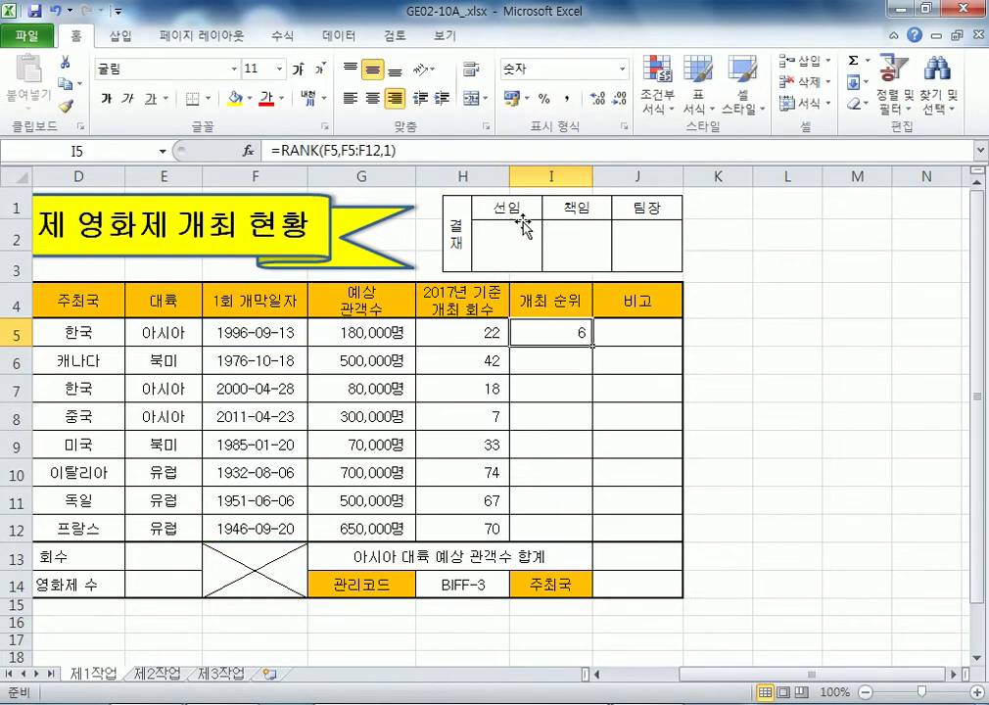
drag(592, 345, 594, 544)
scroll(588, 470, down, 2)
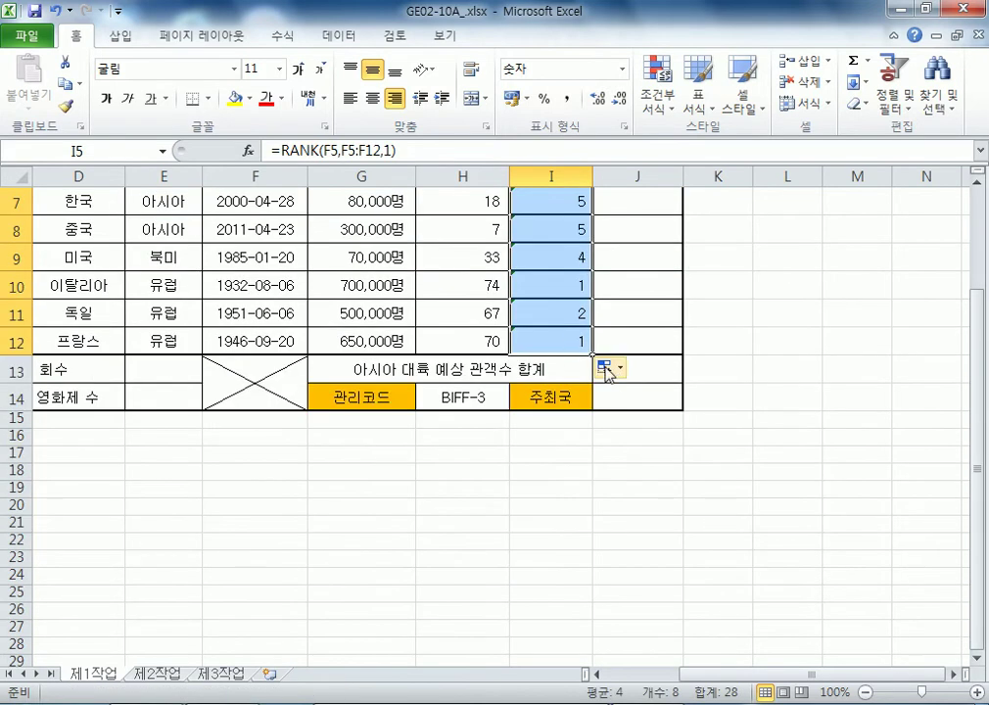
click(616, 375)
click(635, 435)
scroll(642, 484, up, 2)
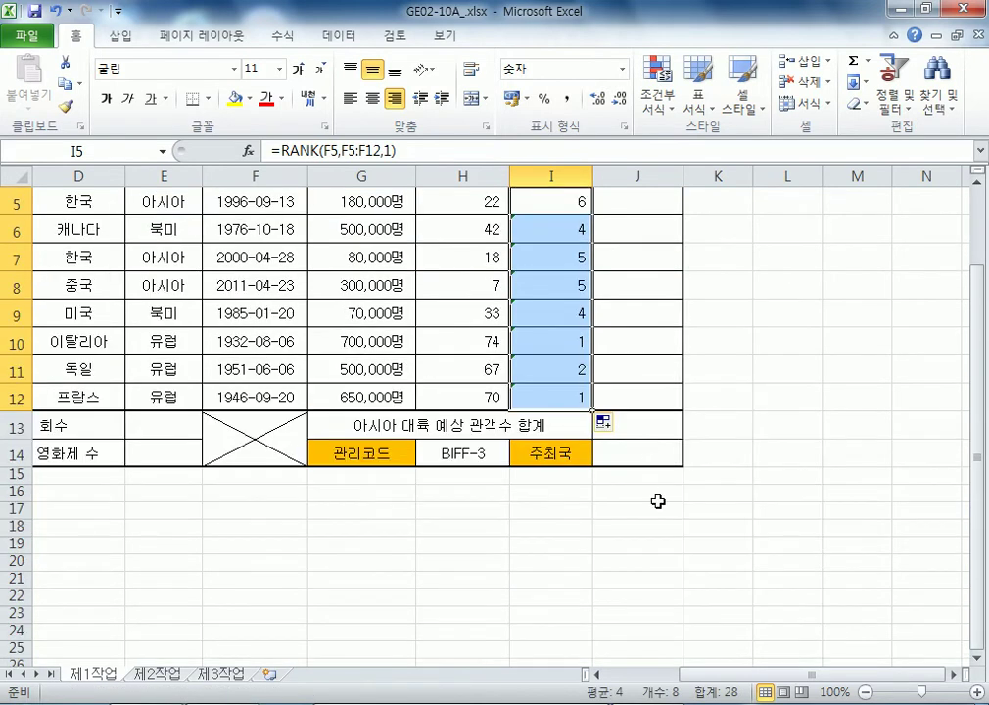
click(756, 459)
Step: Make the ranking range in the I5 formula absolute so it reads =RANK(F5,$F$5:$F$12,1)
click(512, 336)
drag(340, 150, 383, 149)
key(Escape)
key(F4)
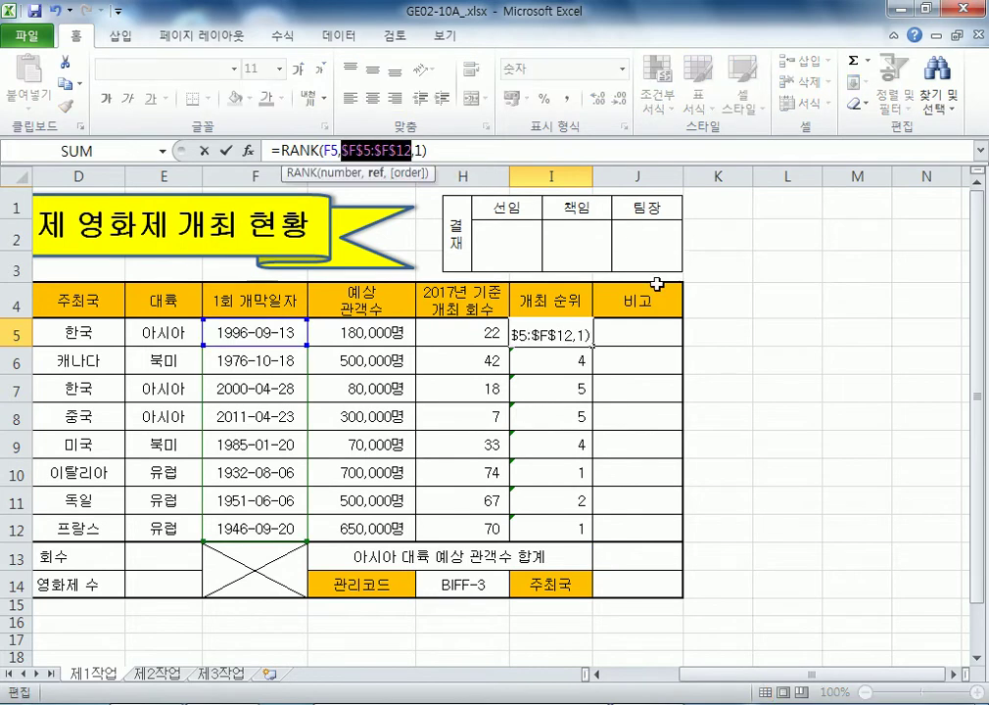
key(Return)
Step: Fill the absolute-range RANK formula from I5 down to I12 without formatting
click(582, 336)
drag(591, 346, 581, 553)
click(601, 553)
click(638, 626)
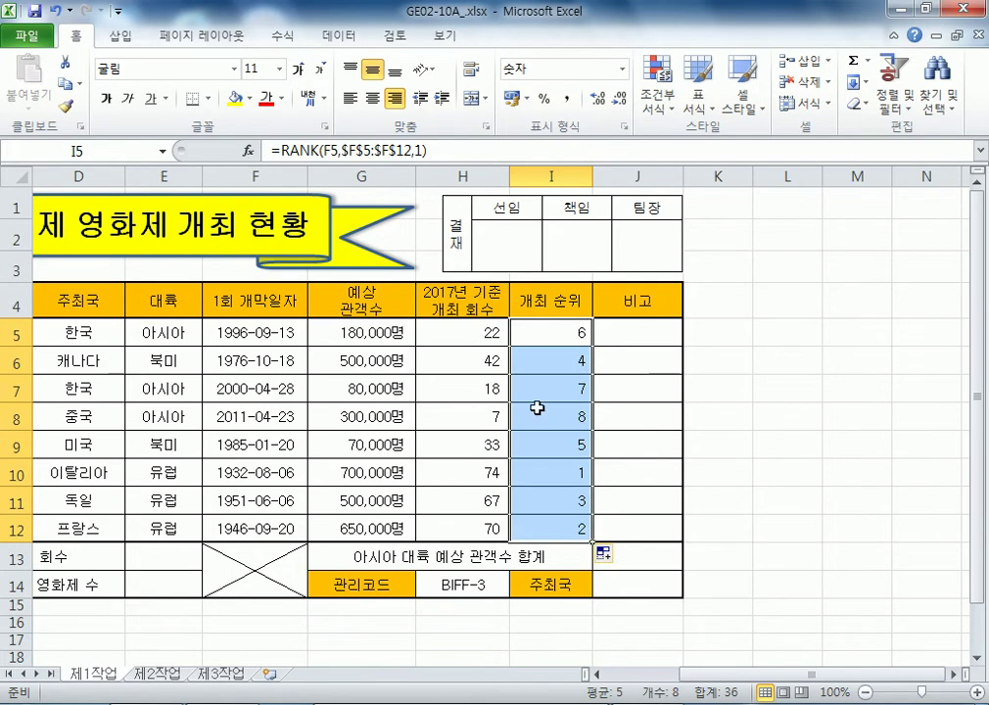
Step: Review the RANK formula in I5, leave it as is, and select cell J5 in the 비고 column
click(565, 333)
key(F2)
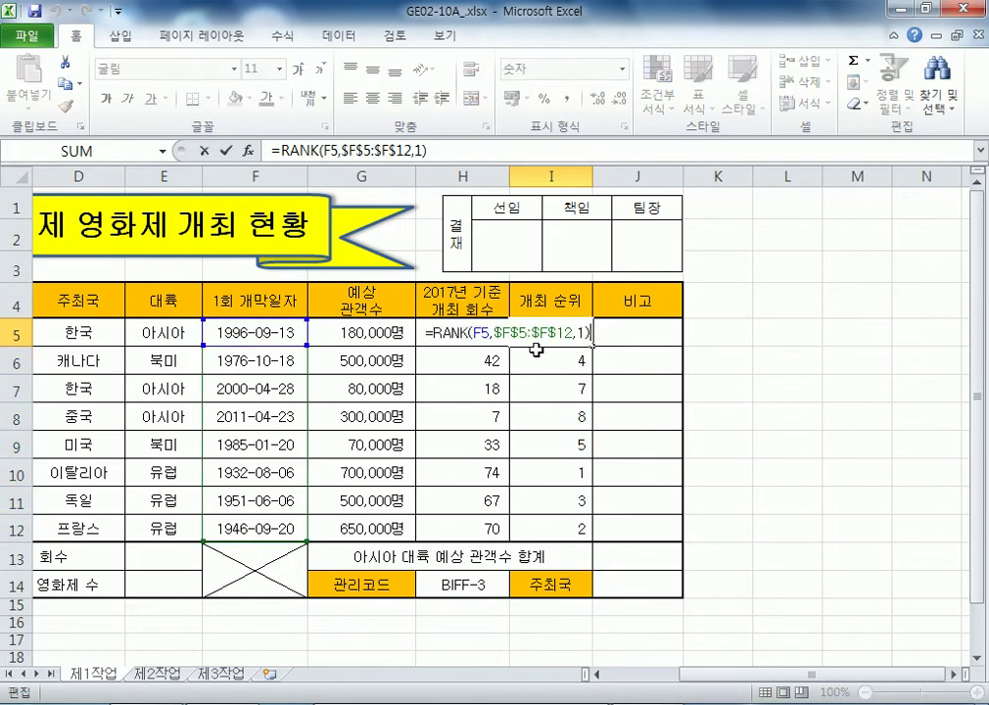
drag(431, 332, 601, 342)
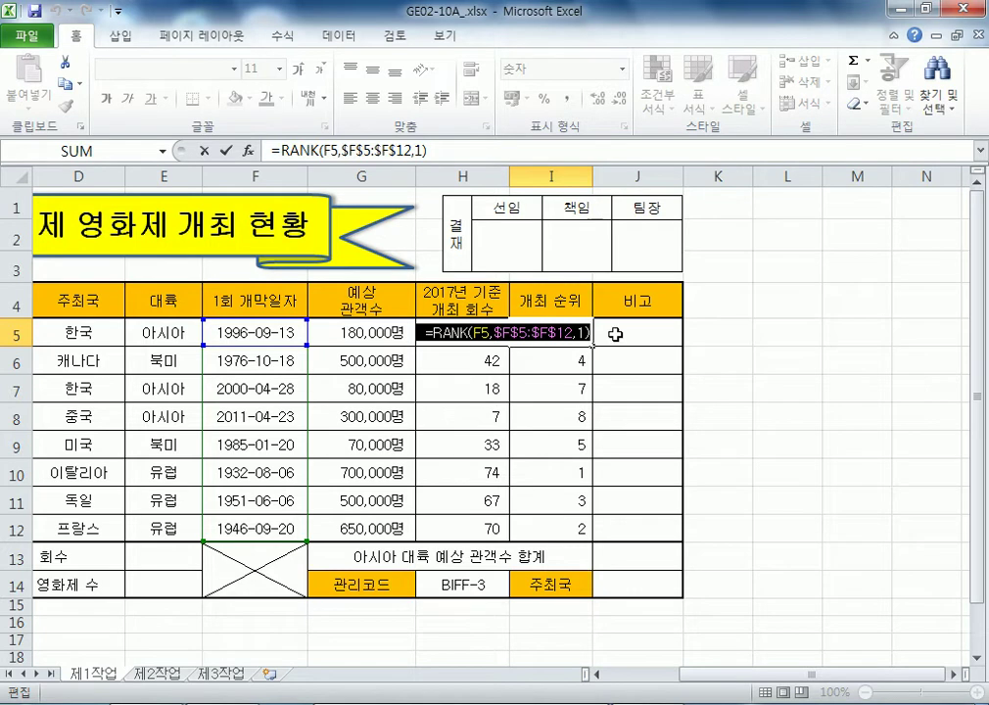
key(ctrl+Return)
click(623, 333)
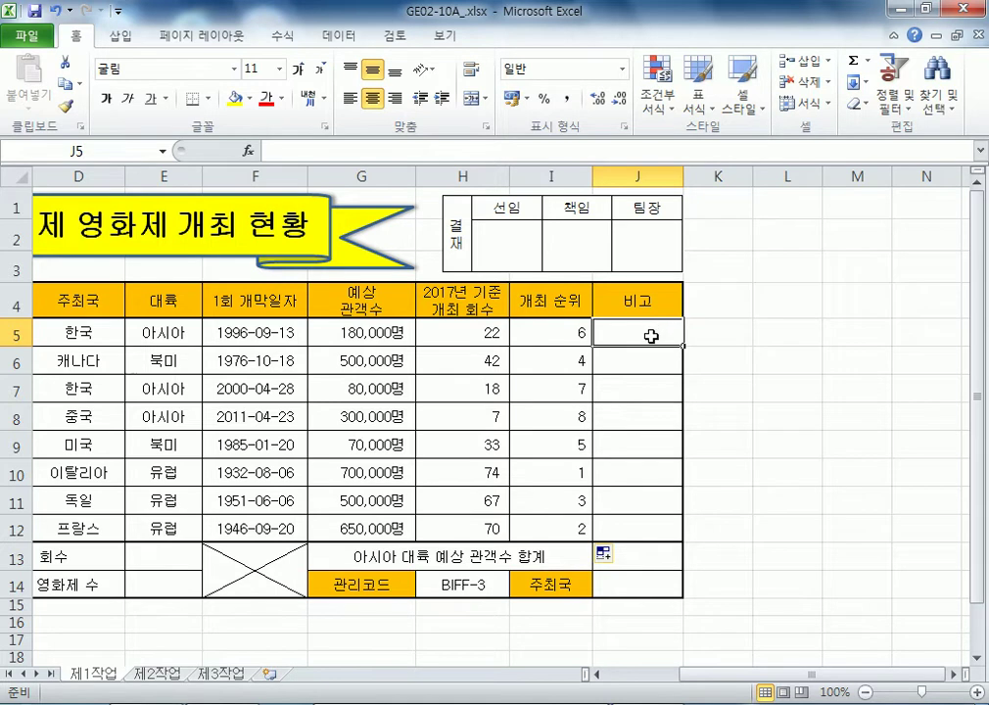
Step: Start an IF formula in J5 that tests whether the last character of B5 is 1, using RIGHT(B5,1)="1"
text(=IF()
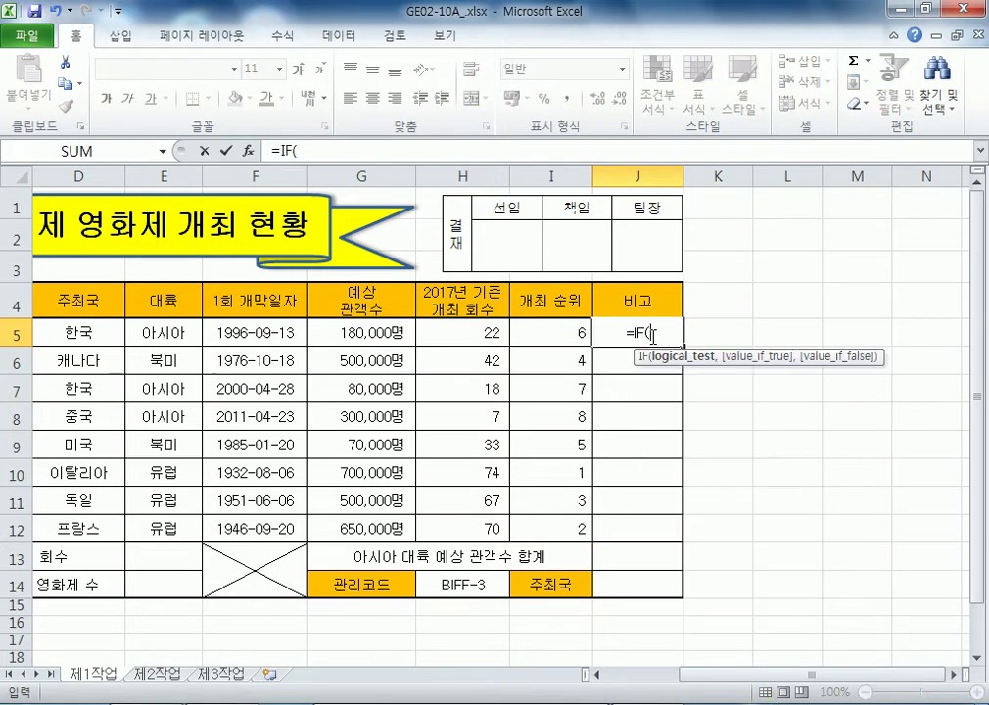
drag(609, 674, 680, 678)
text(RIGH)
key(BackSpace)
text(GHT()
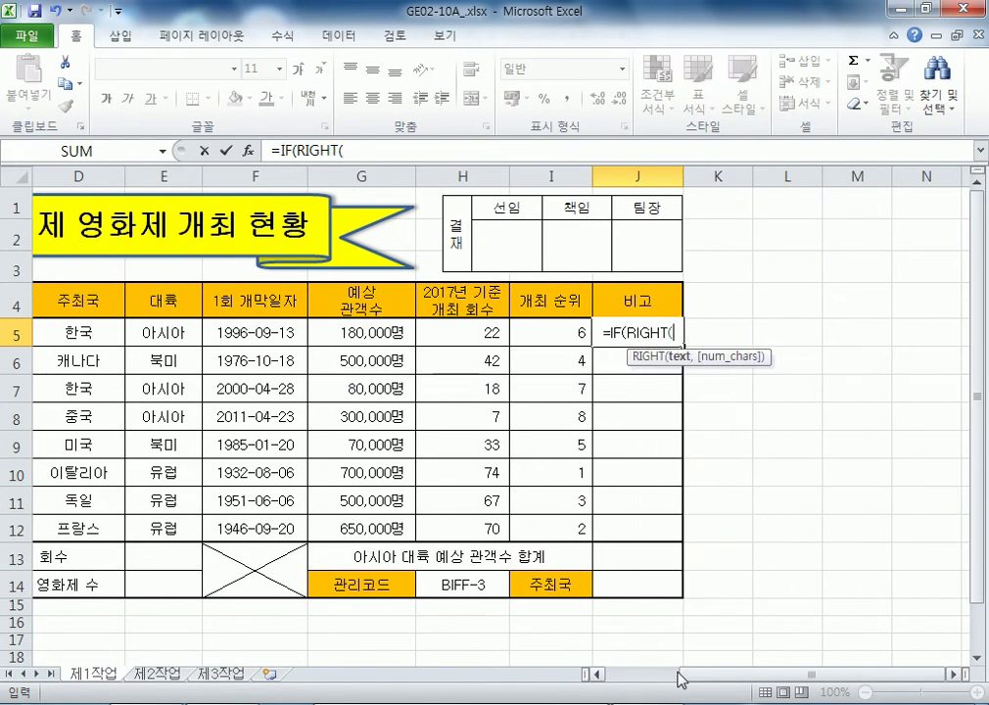
drag(682, 676, 600, 676)
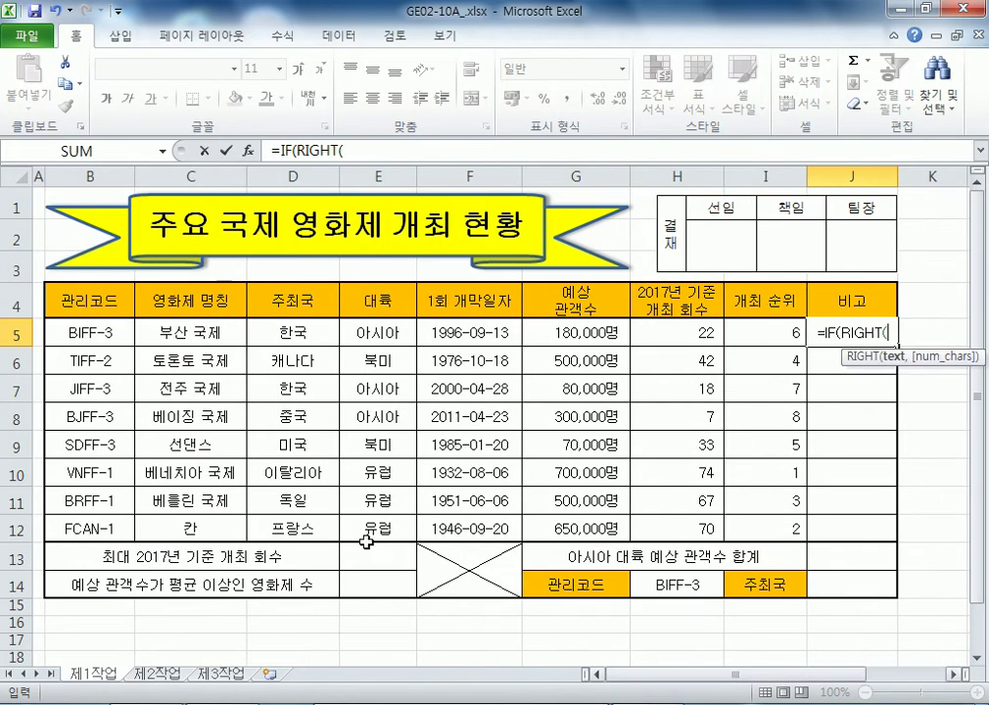
click(83, 334)
text(,)
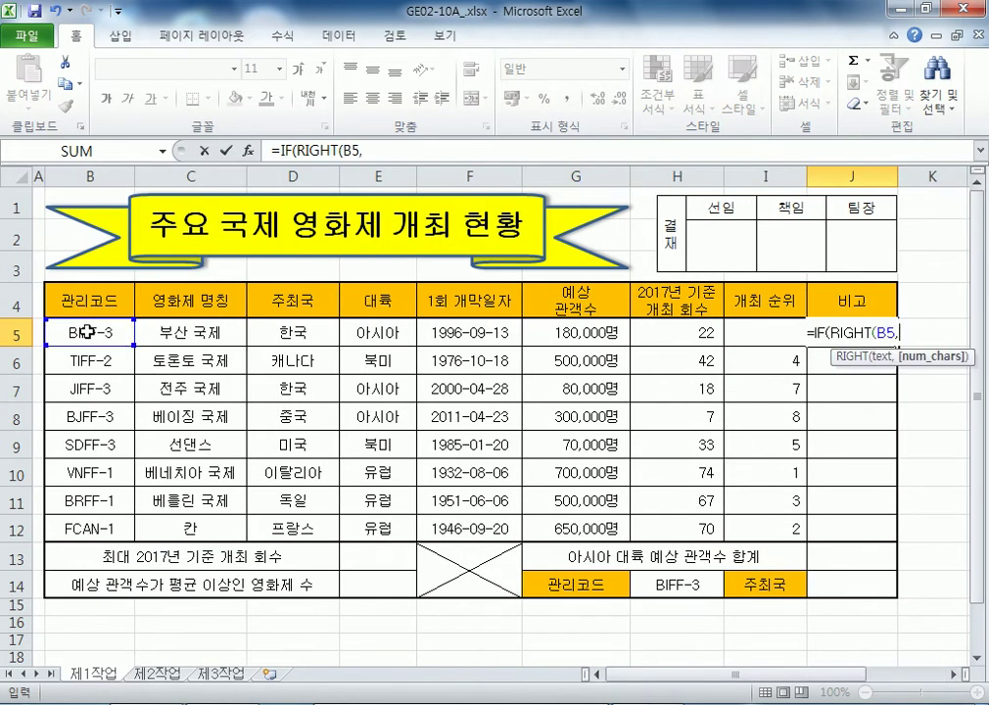
text(1)=)
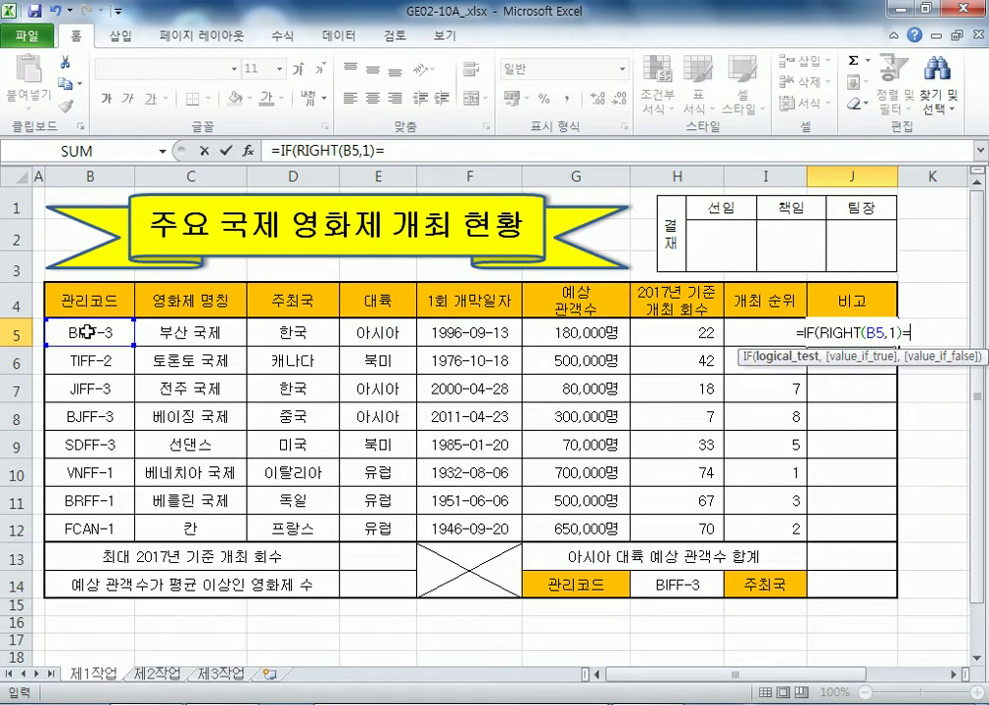
text("1",)
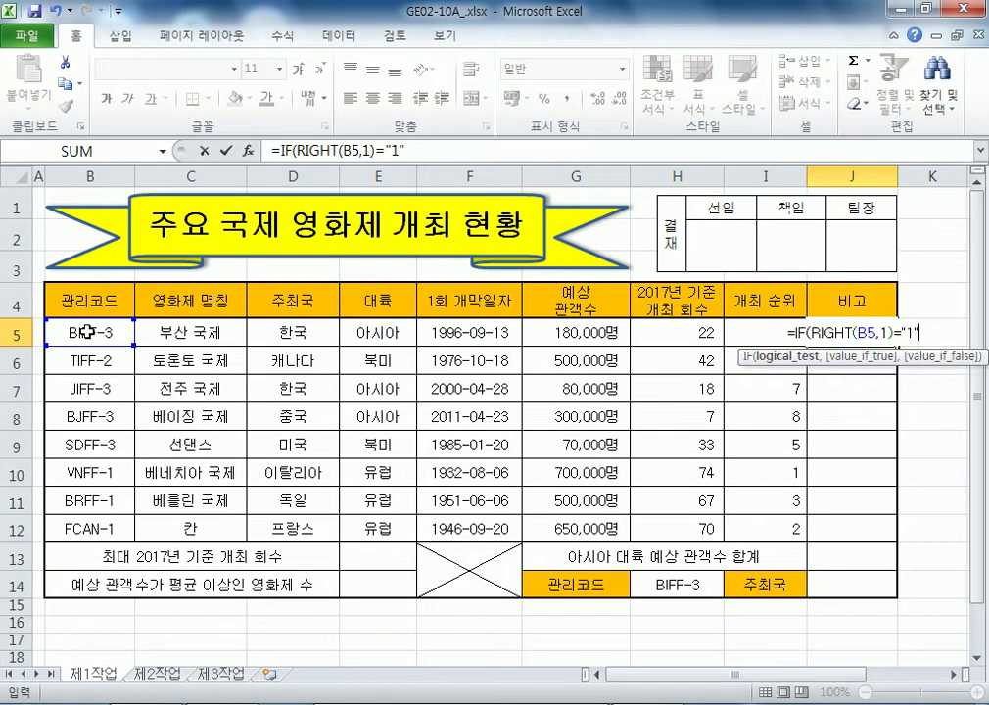
Step: Give the IF formula in J5 the true result "세계3대"
text(")
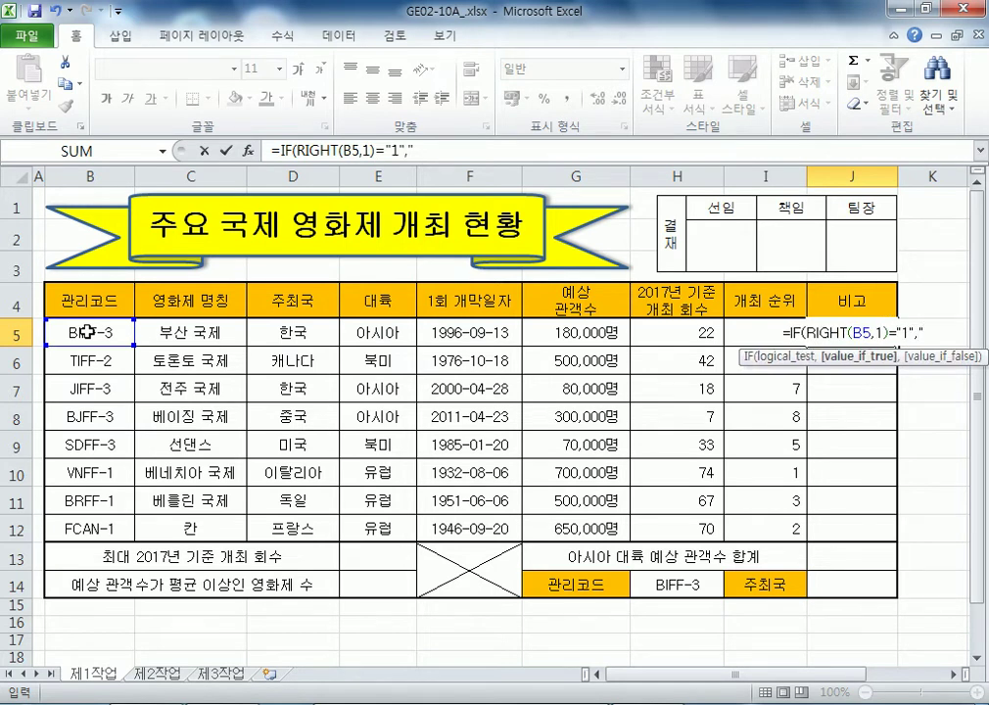
text(제1세대)
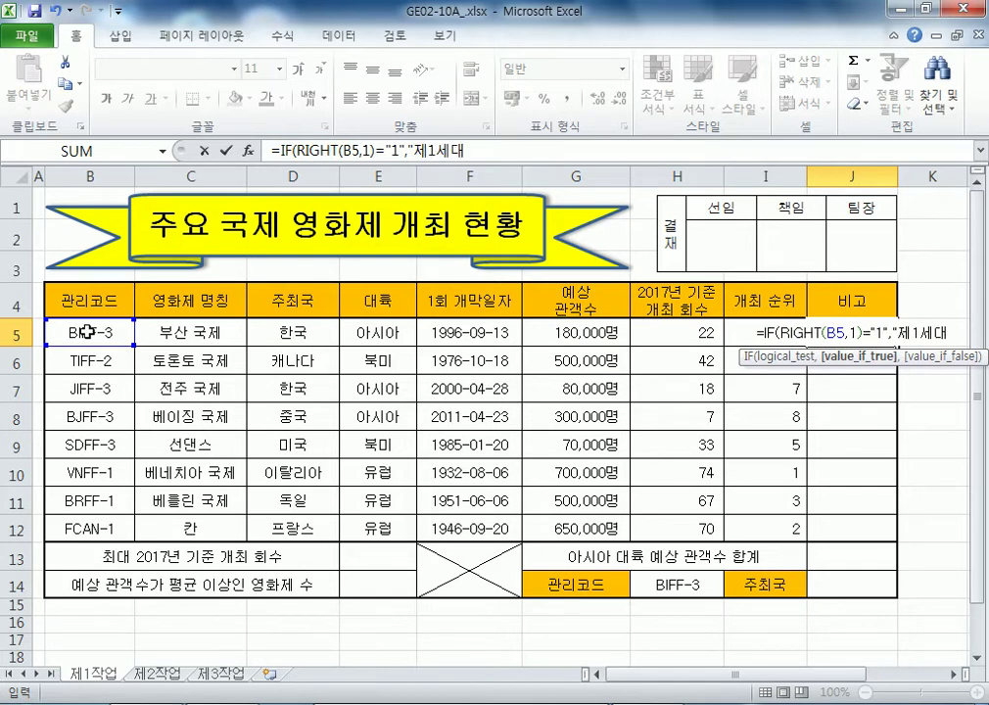
key(BackSpace)
key(BackSpace)
key(BackSpace)
key(BackSpace)
key(BackSpace)
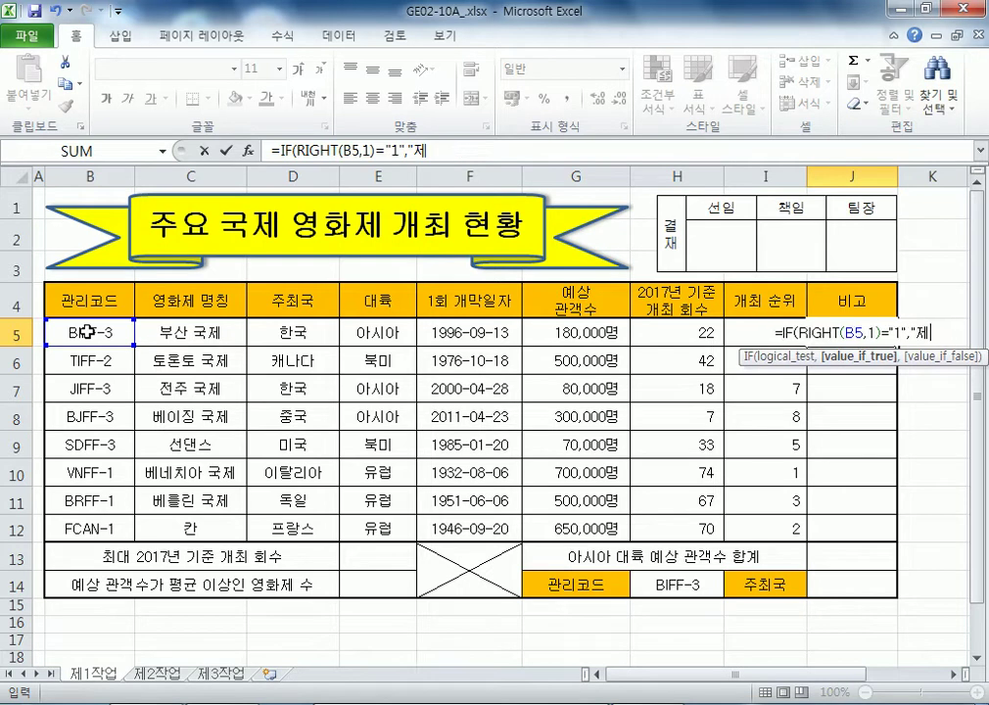
text(세계3)
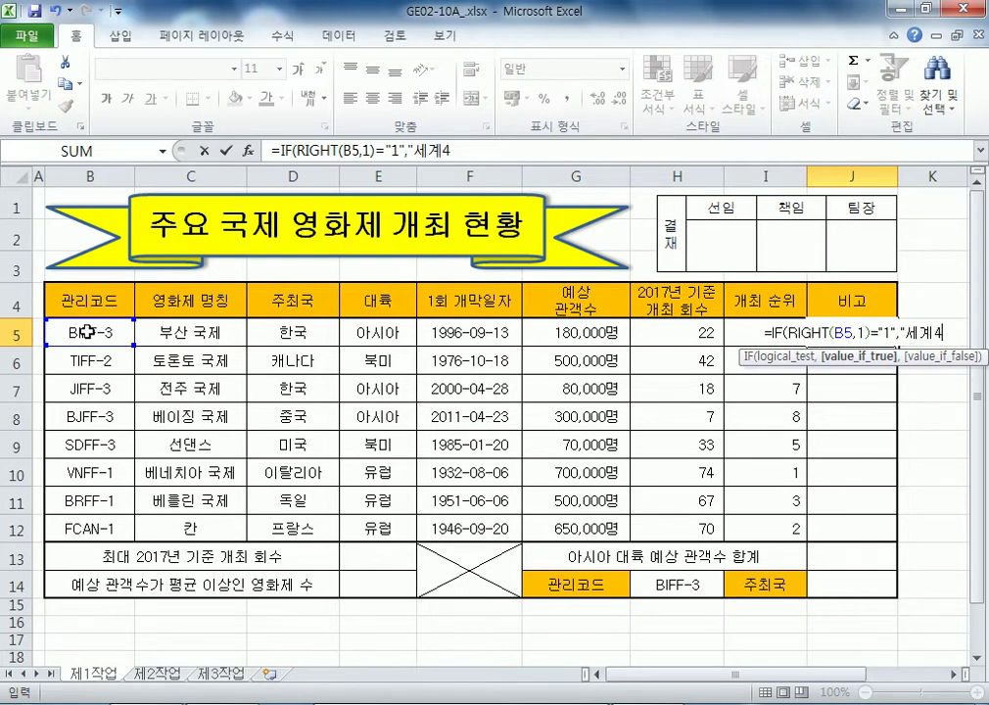
text(대")
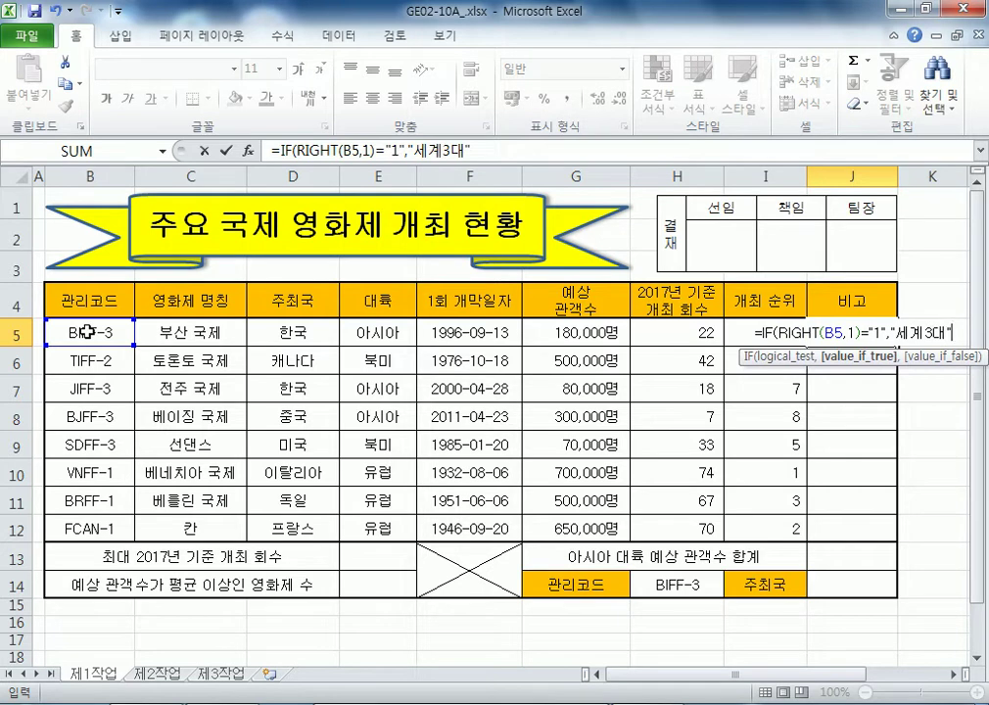
Step: Nest a second IF as the false result in J5, testing RIGHT(B5,1)="2"
text(,IF(RIGHT()
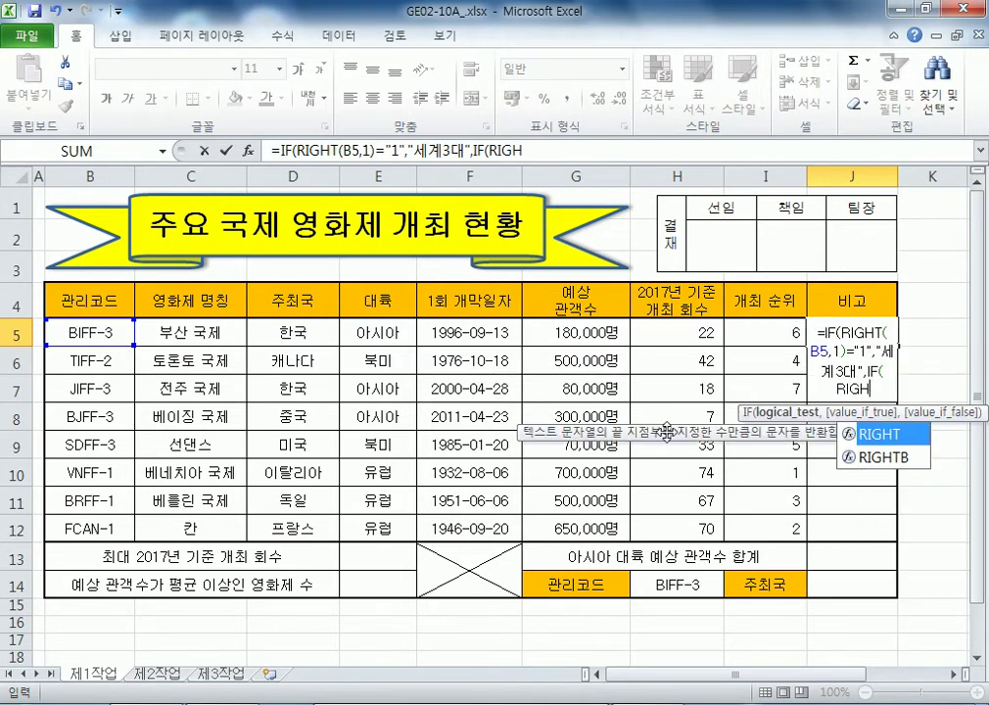
key(Left)
key(Left)
key(Left)
key(Left)
key(Left)
key(Left)
key(Left)
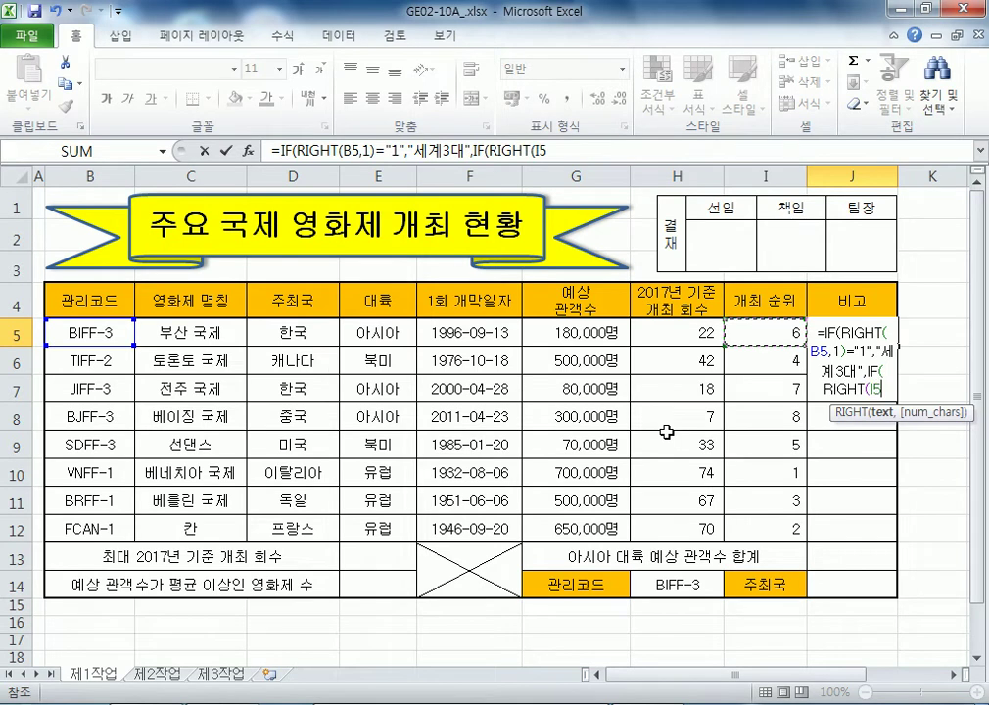
key(Left)
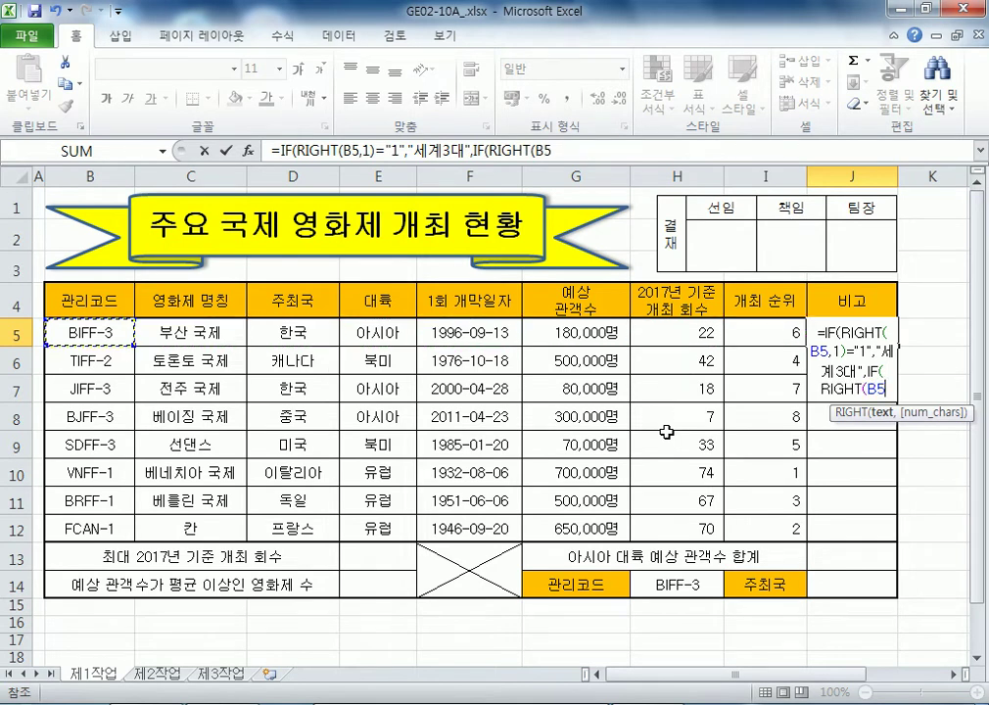
text(,1)=)
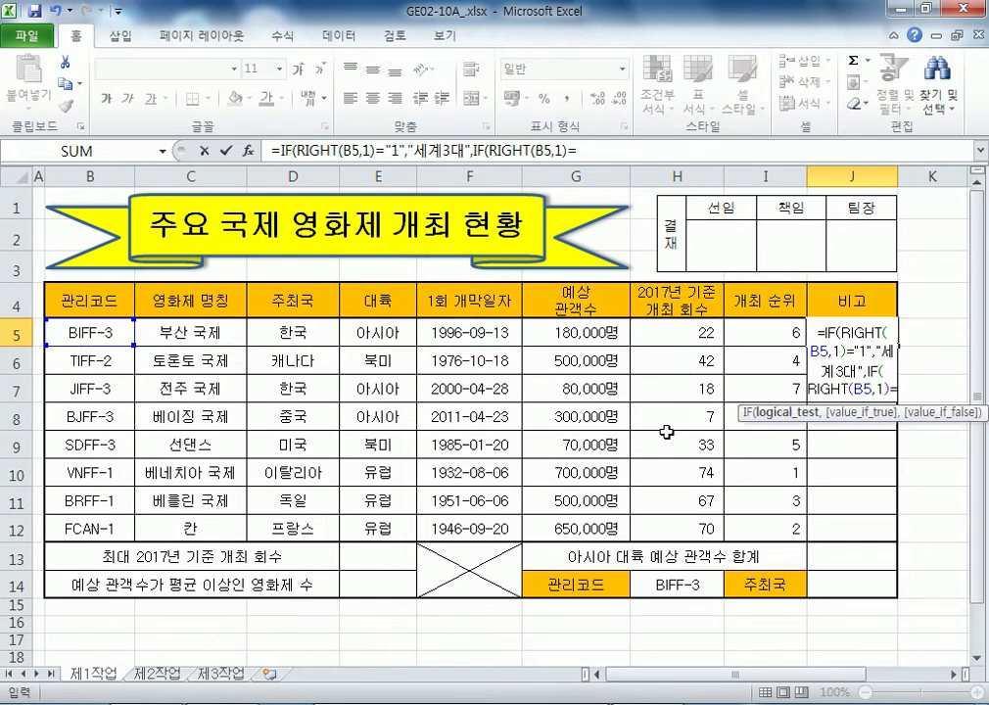
text("2",)
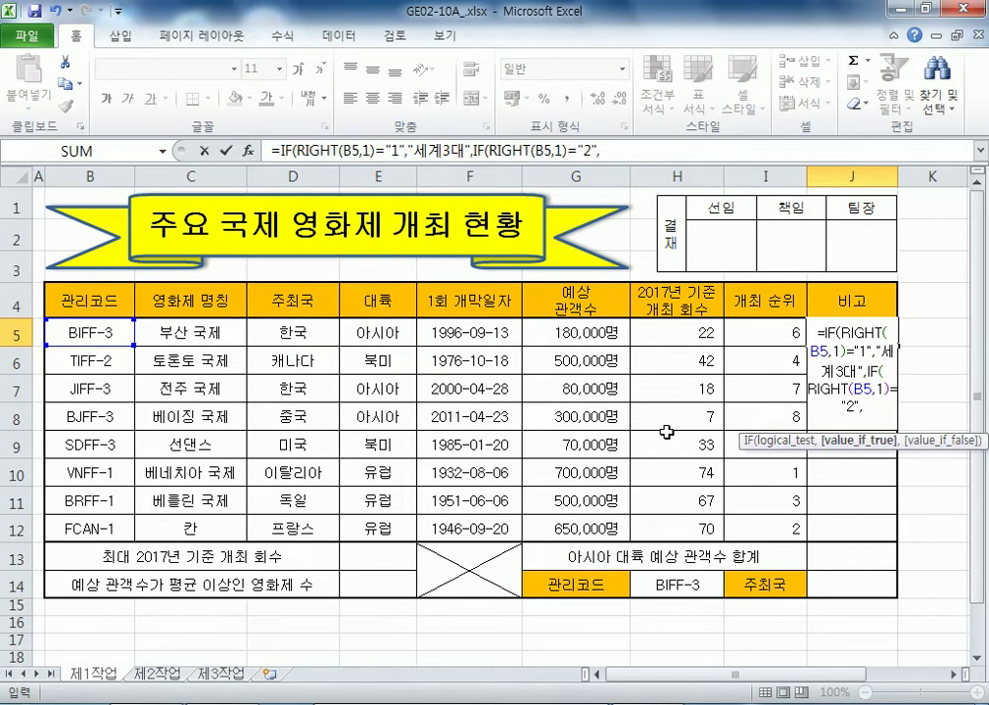
Step: Complete the nested IF in J5 with "세계4대" as its true result and an empty string otherwise
text(")
text(세계4데 ㅂ)
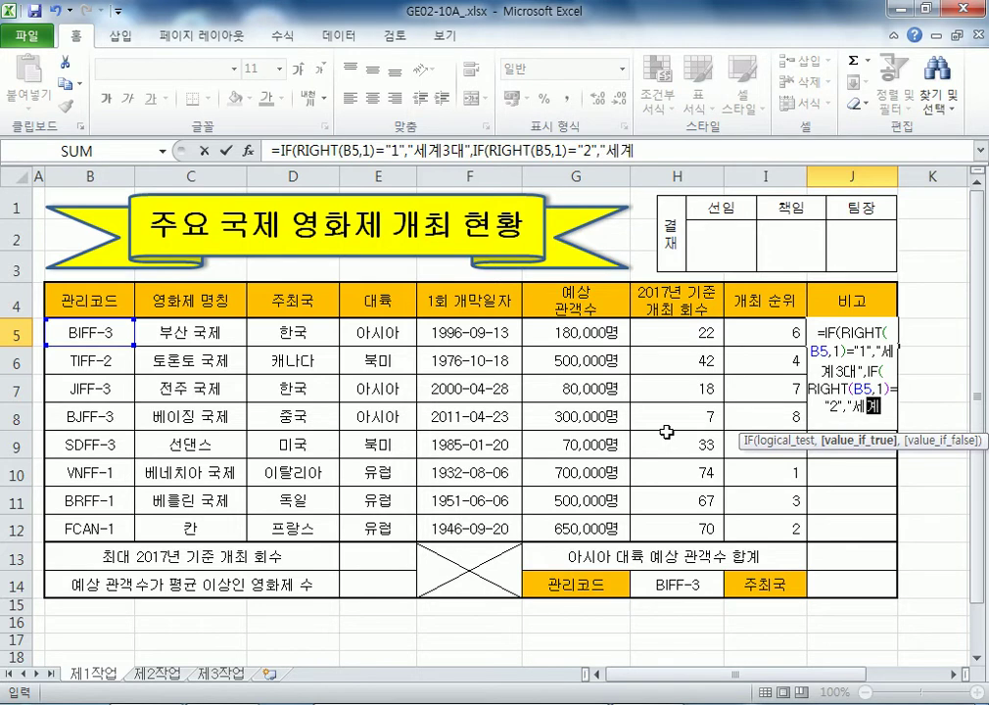
key(BackSpace)
key(BackSpace)
key(BackSpace)
text(대)
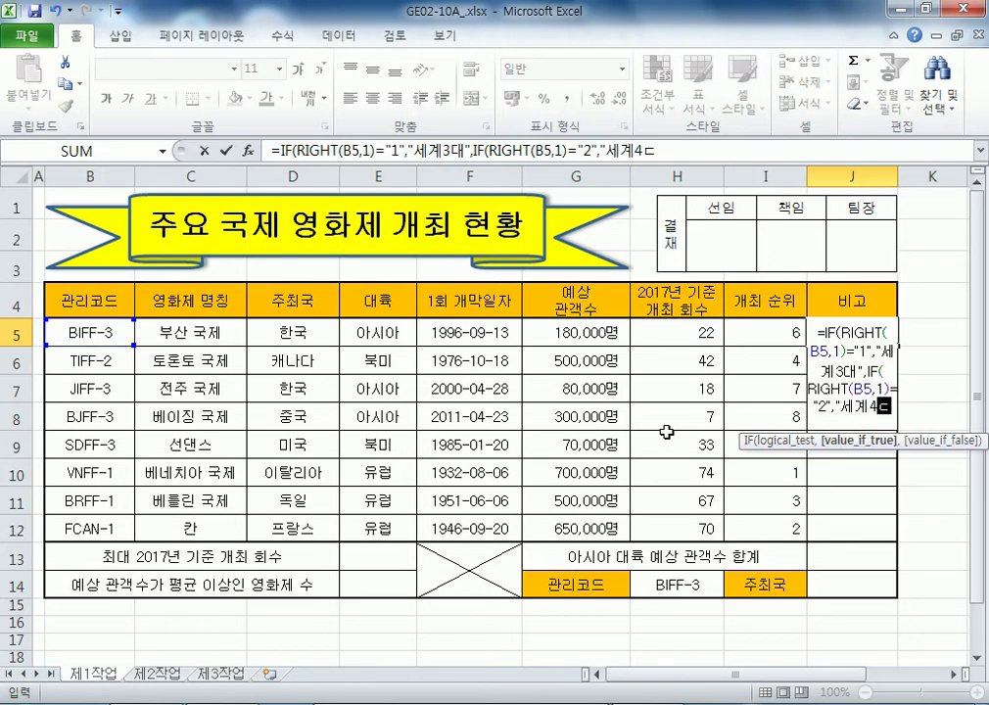
text(",)
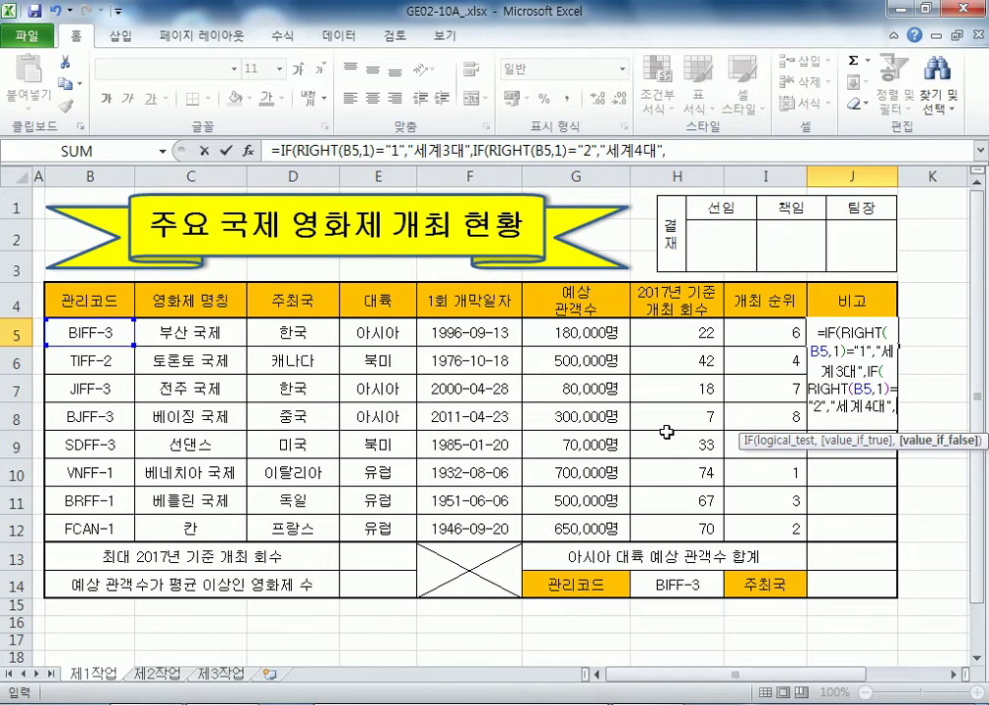
text("")))
key(Return)
key(Up)
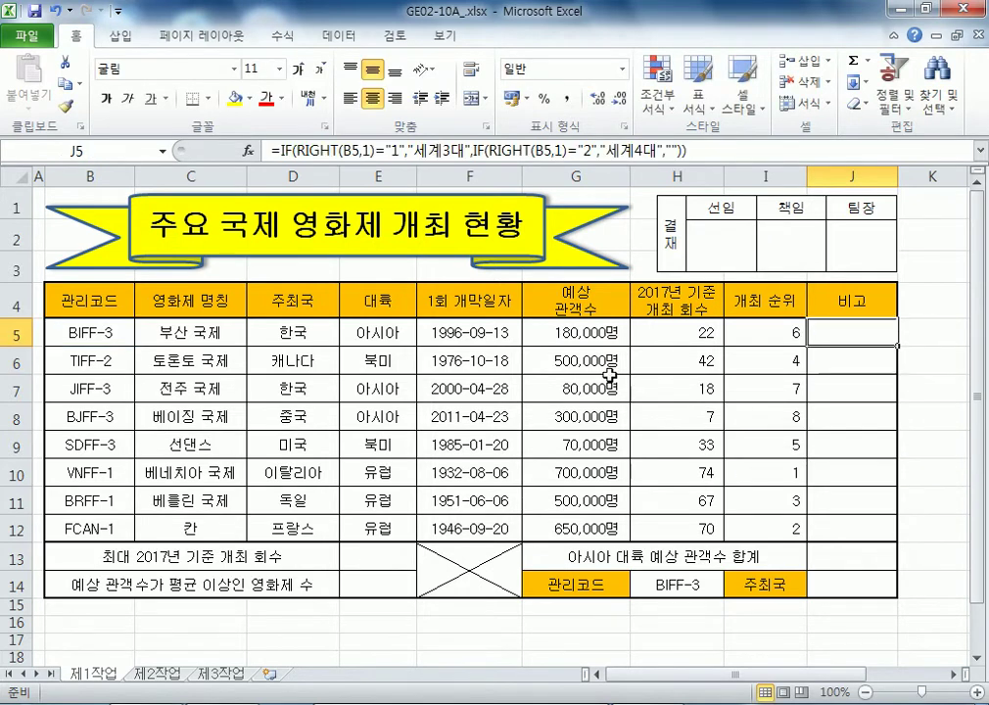
Step: Fill the nested IF formula from J5 down to J12 without formatting and check it against the 관리코드 values
drag(897, 346, 898, 538)
click(915, 558)
click(910, 622)
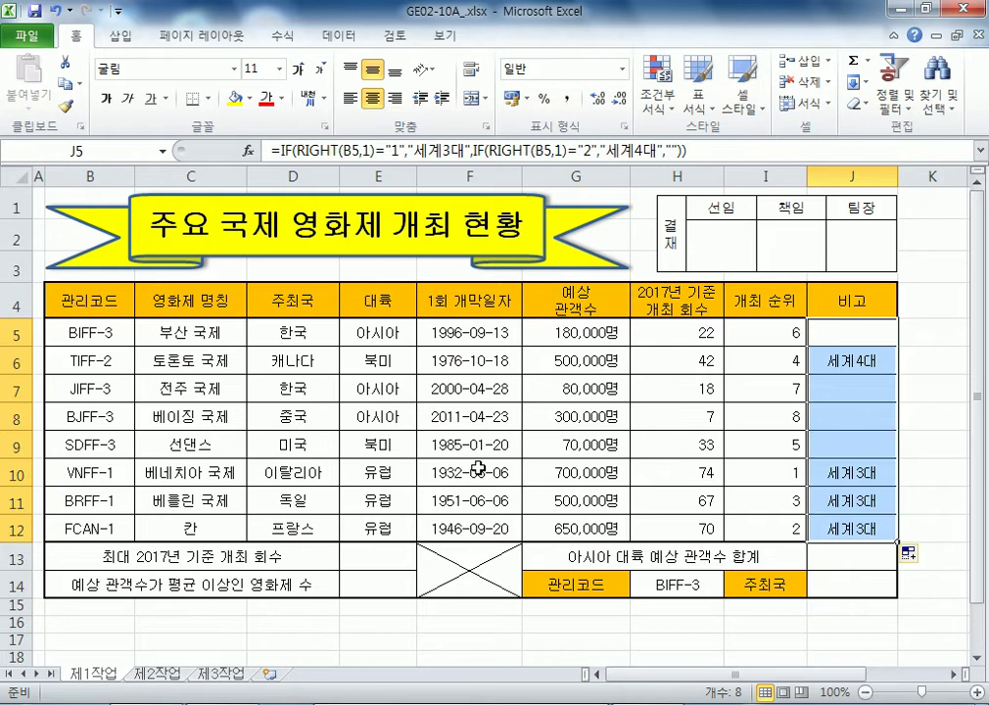
click(117, 368)
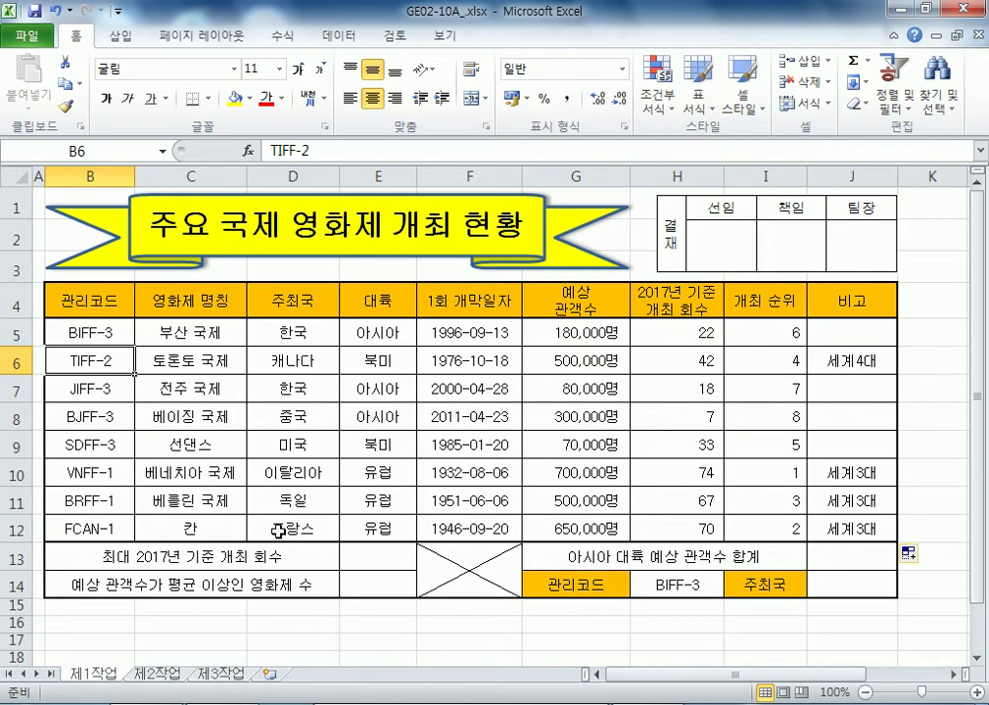
click(844, 336)
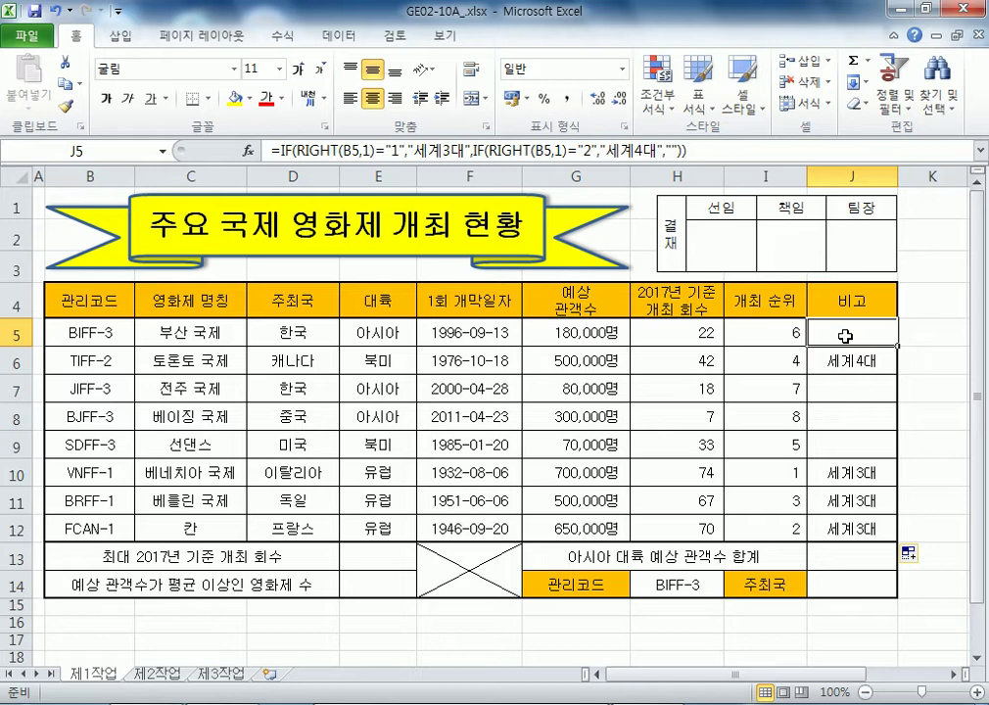
Step: Check the defined name of H5:H12 and enter =MAX(개최횟수) in E13 for the maximum 개최 회수
click(364, 560)
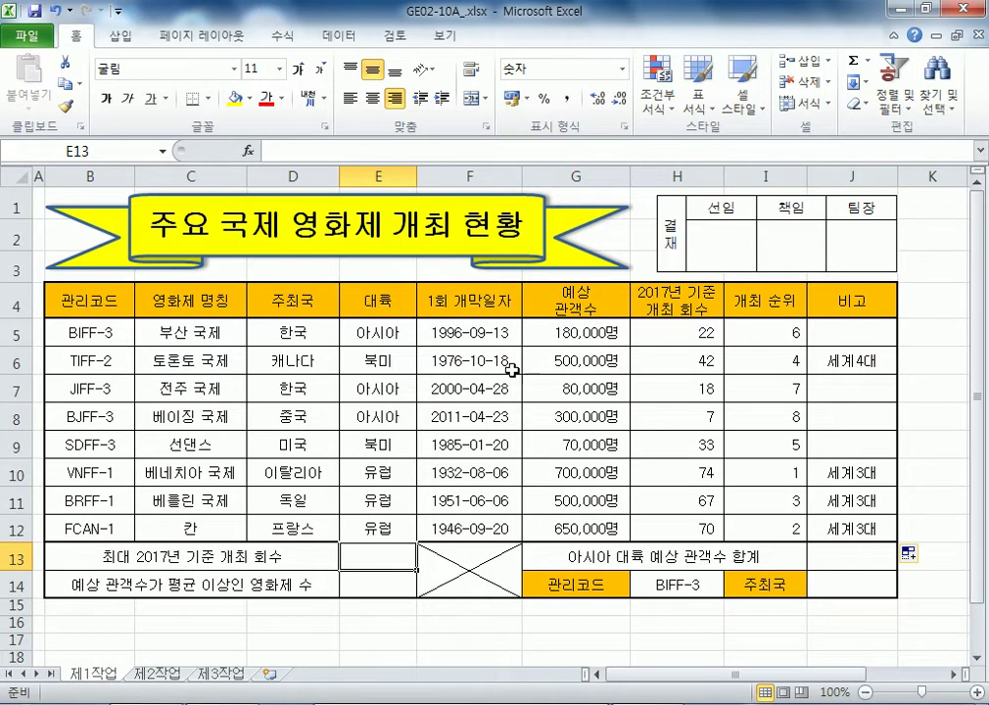
scroll(512, 369, down, 1)
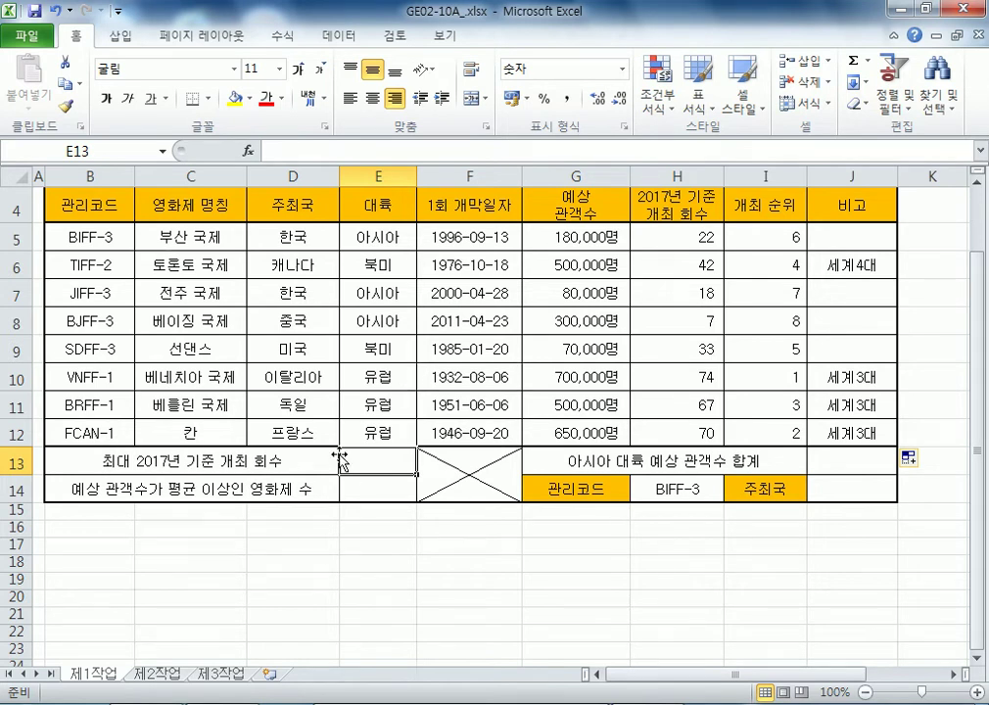
scroll(346, 382, up, 1)
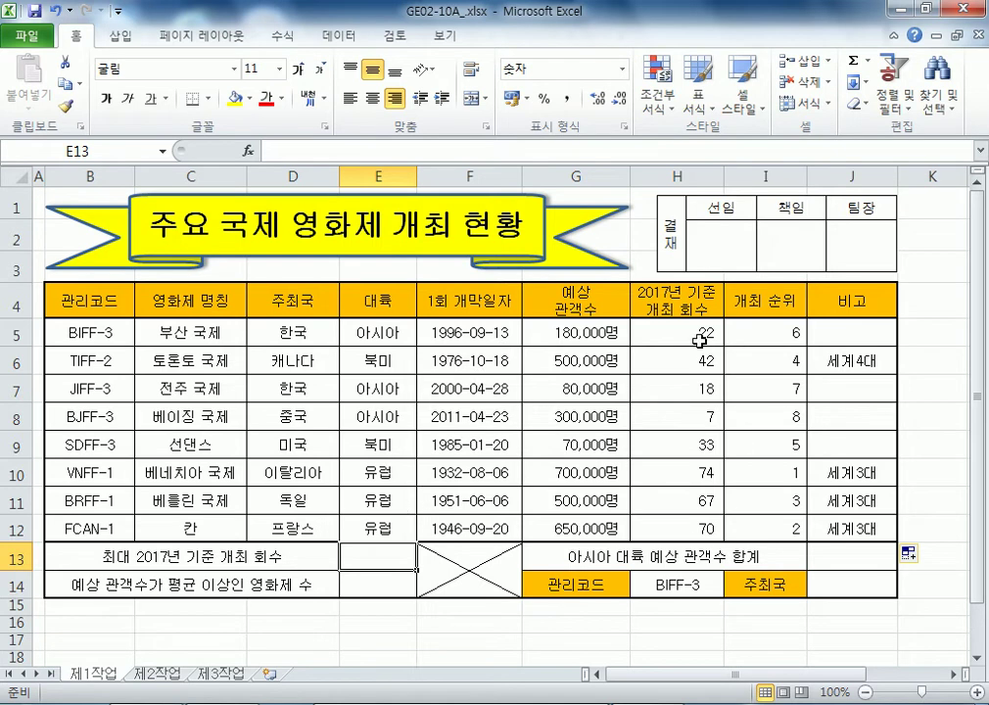
drag(689, 337, 678, 529)
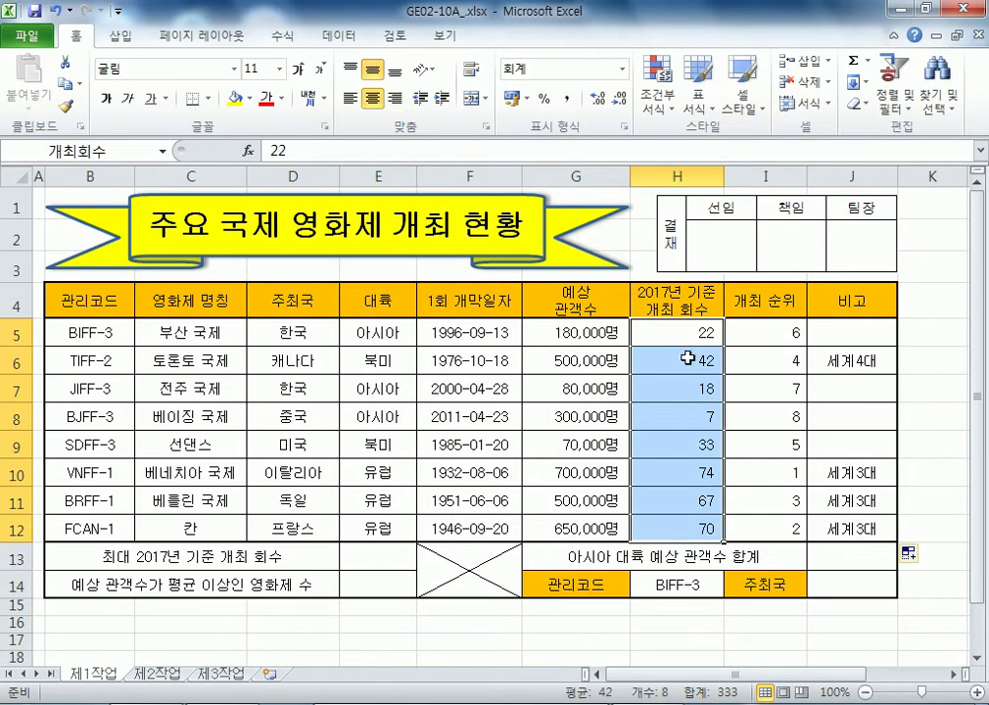
click(374, 556)
text(=)
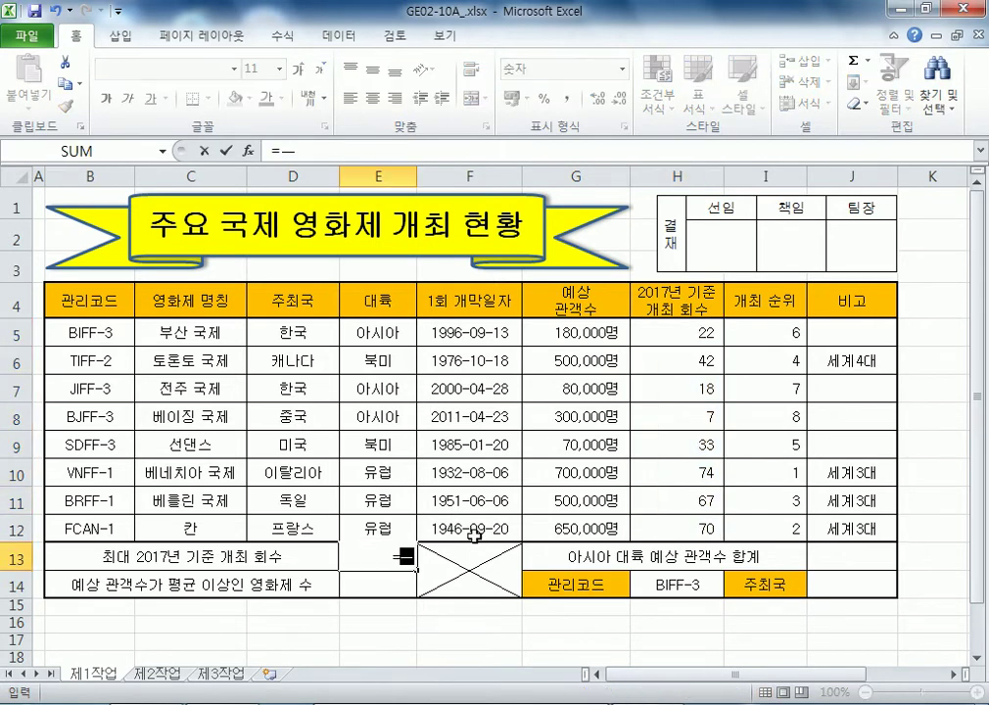
text(MAX)
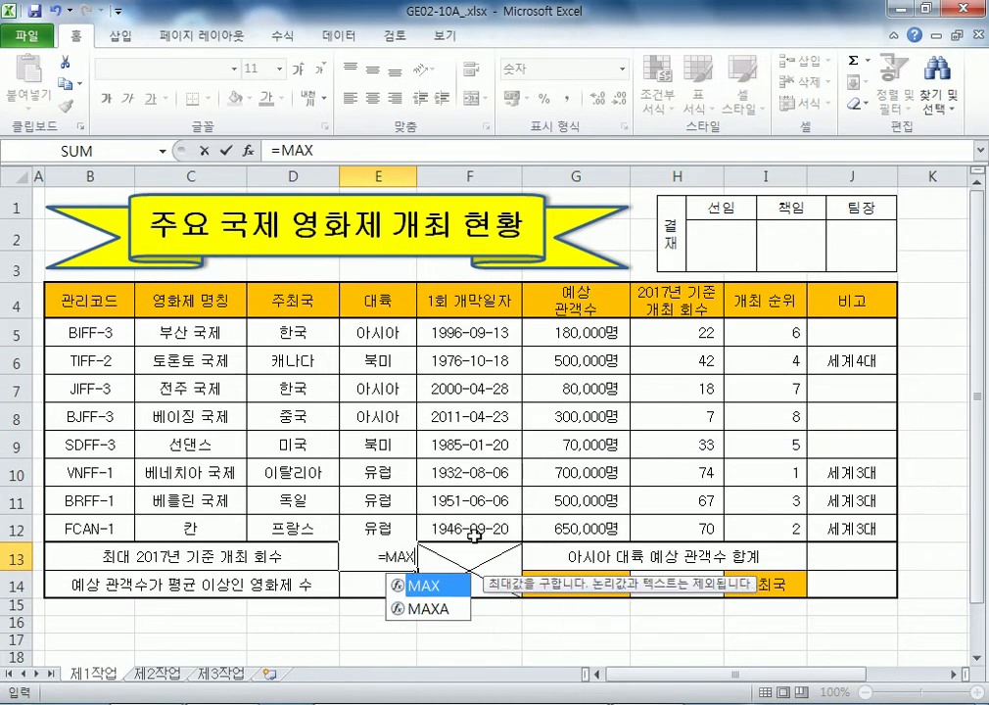
text((개최횟)
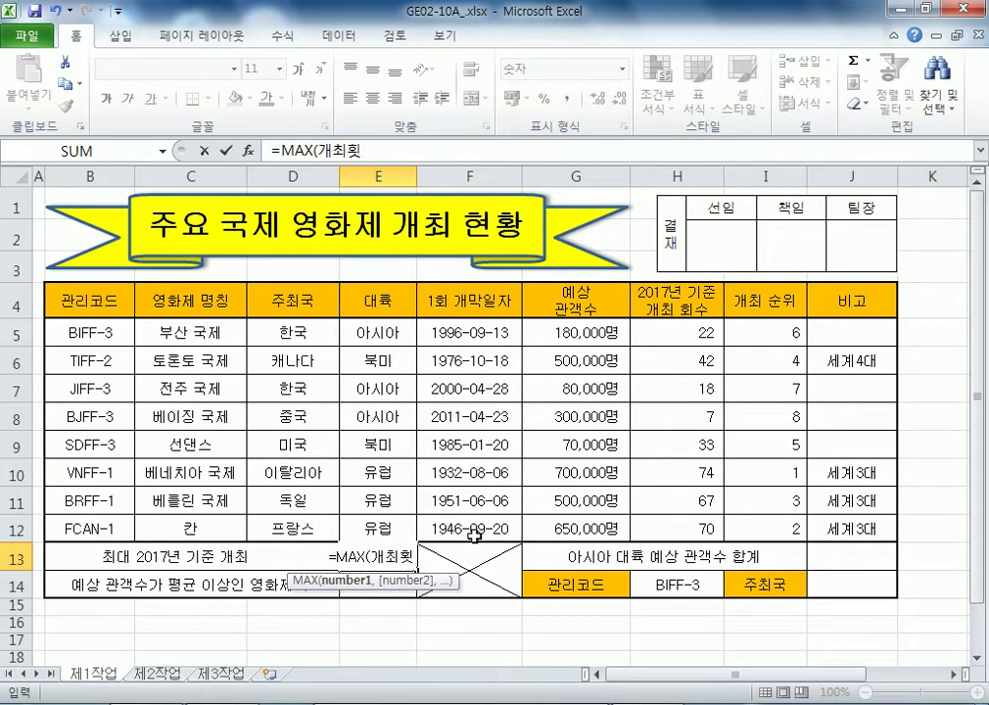
text(수))
key(Return)
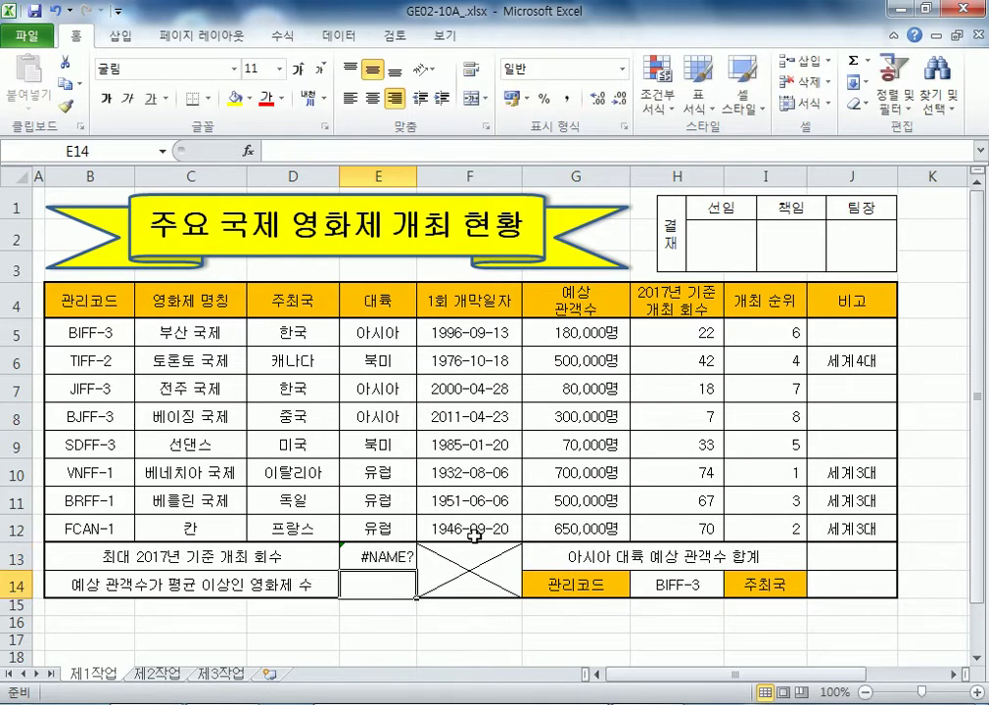
Step: Compare the range name used in E13's MAX formula with the defined name of H5:H12
key(Up)
key(F2)
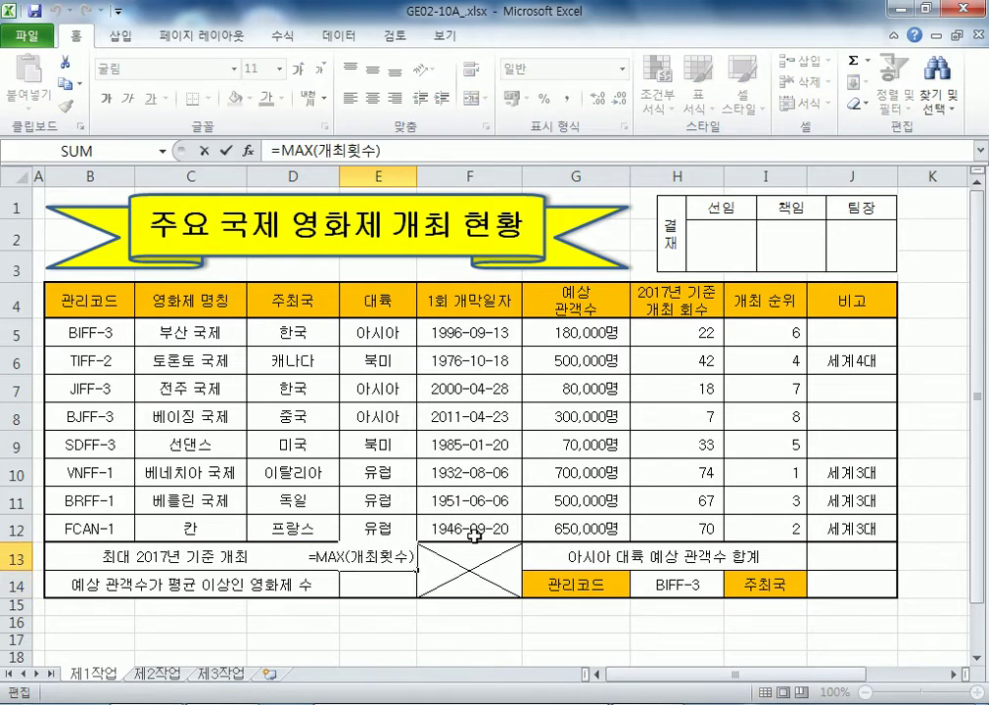
key(Escape)
click(760, 331)
click(679, 331)
drag(678, 331, 675, 529)
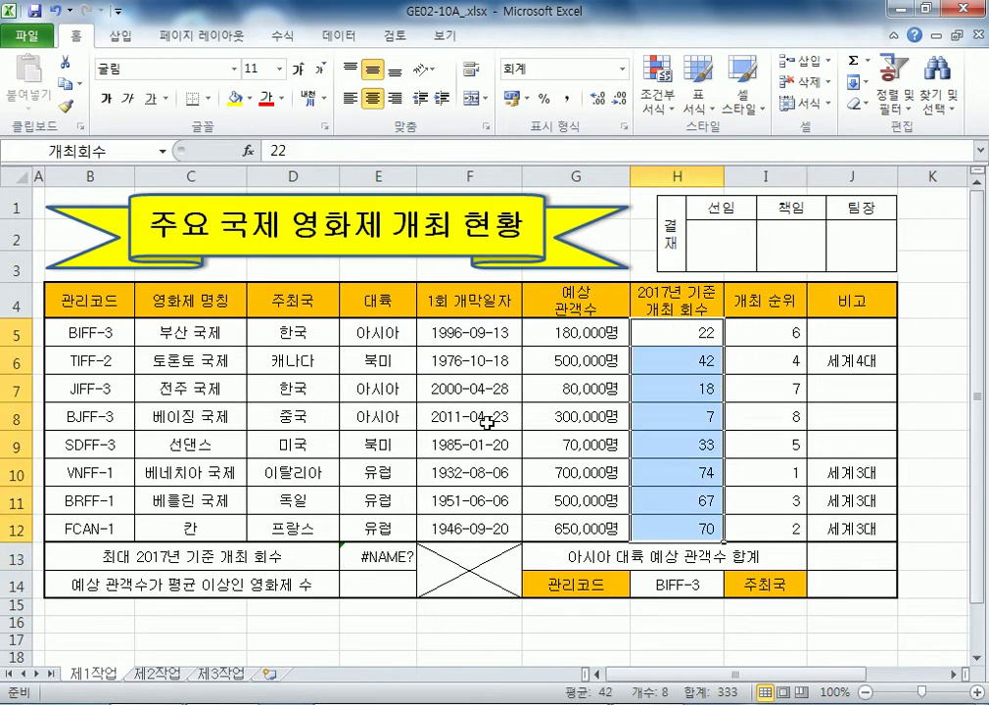
Step: Correct the range name in E13's formula so it reads =MAX(개최회수), and check the entry
double_click(377, 557)
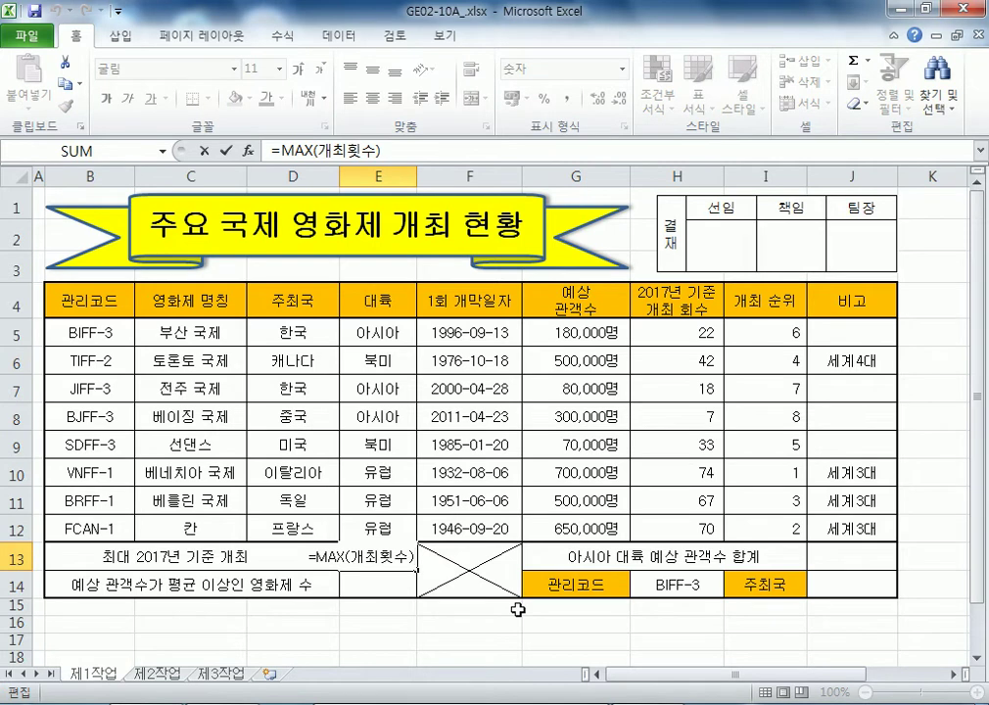
key(Left)
key(Left)
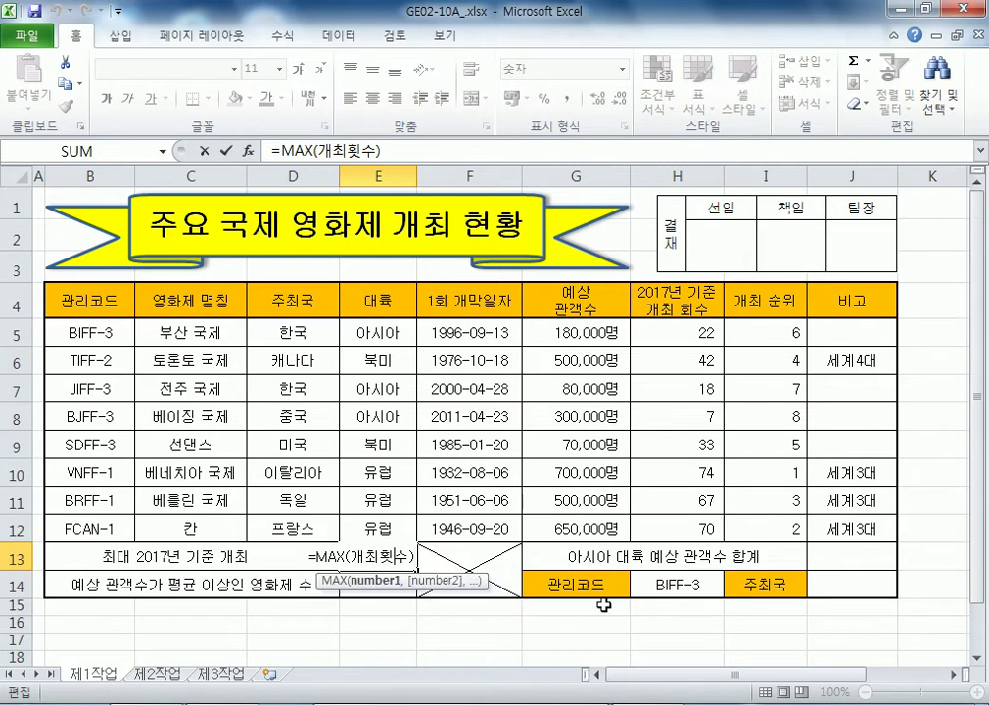
scroll(548, 607, down, 1)
key(BackSpace)
text(호ㅣ)
key(Return)
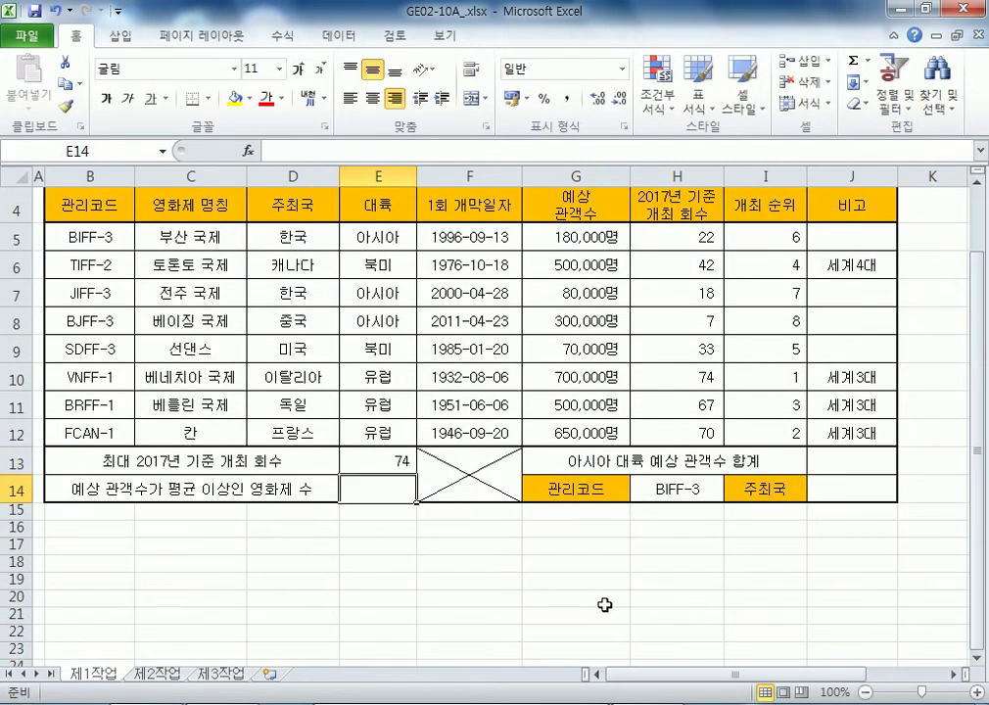
click(370, 456)
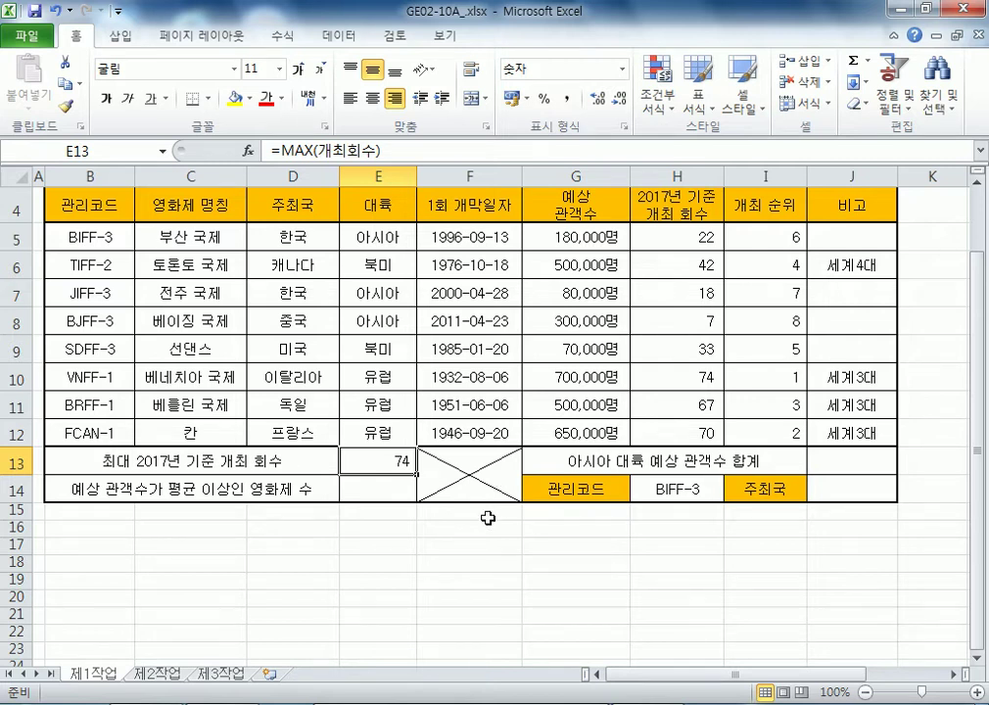
Step: Examine the 예상 관객수 values in G5:G12 that the count in E14 depends on
click(387, 486)
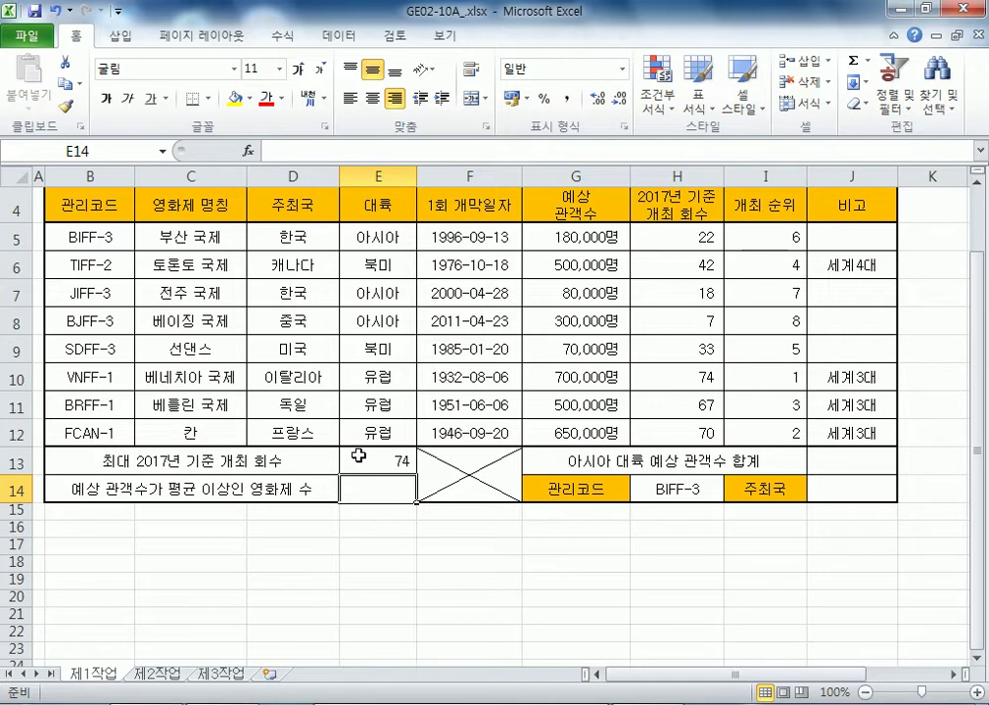
drag(570, 240, 568, 431)
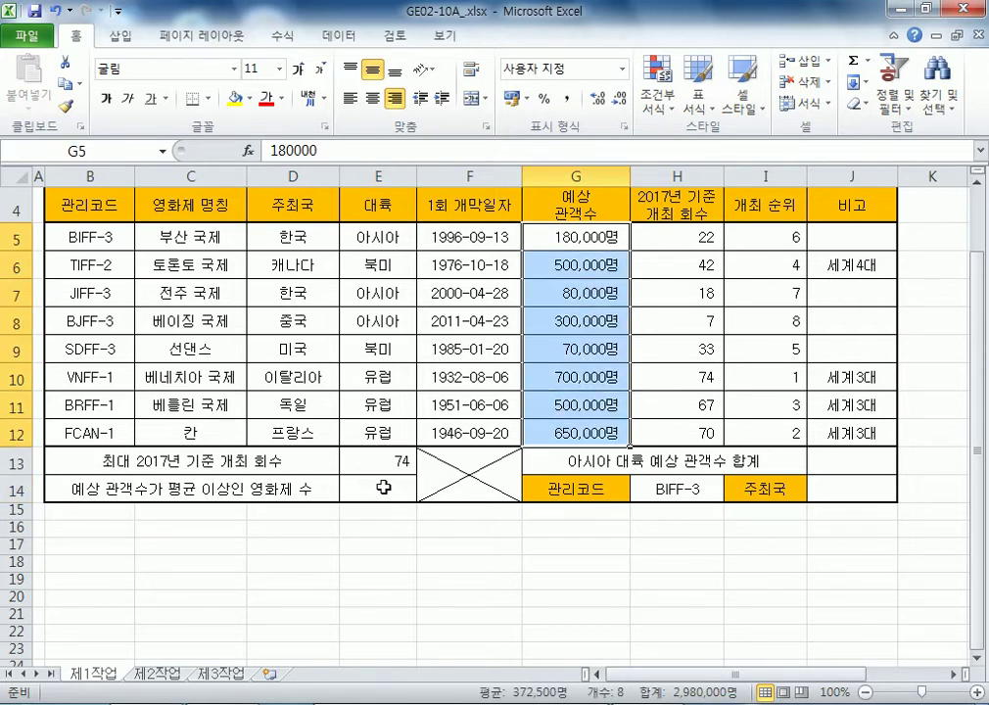
click(387, 488)
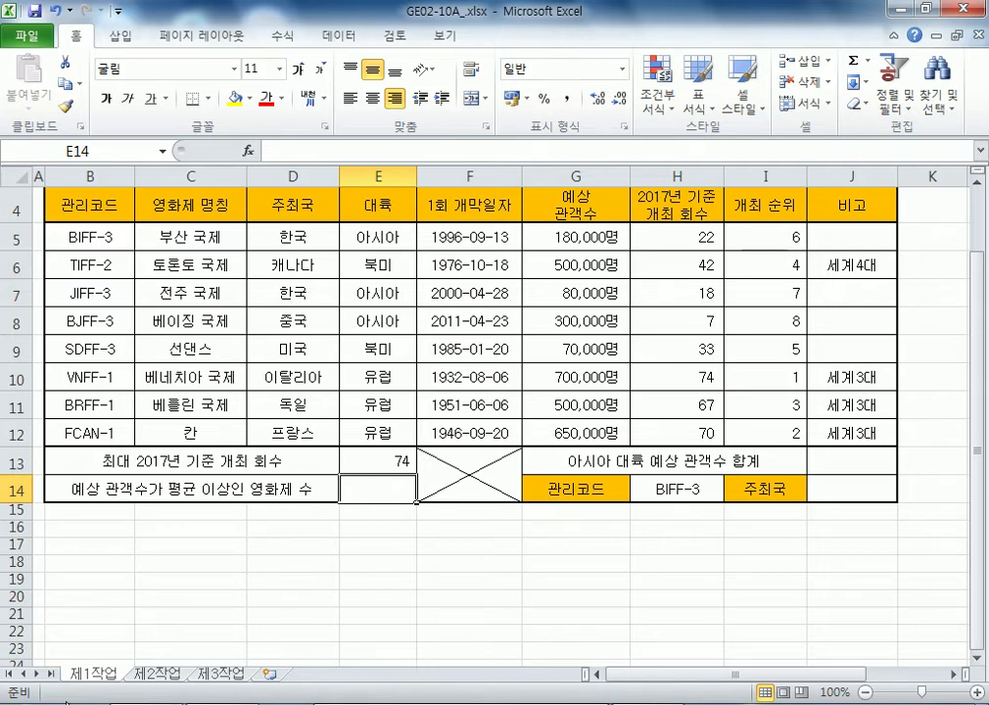
Step: Switch to Notepad (메모장) and write the heading line "예상 관객수가 평균값 이상인 회수"
key(super)
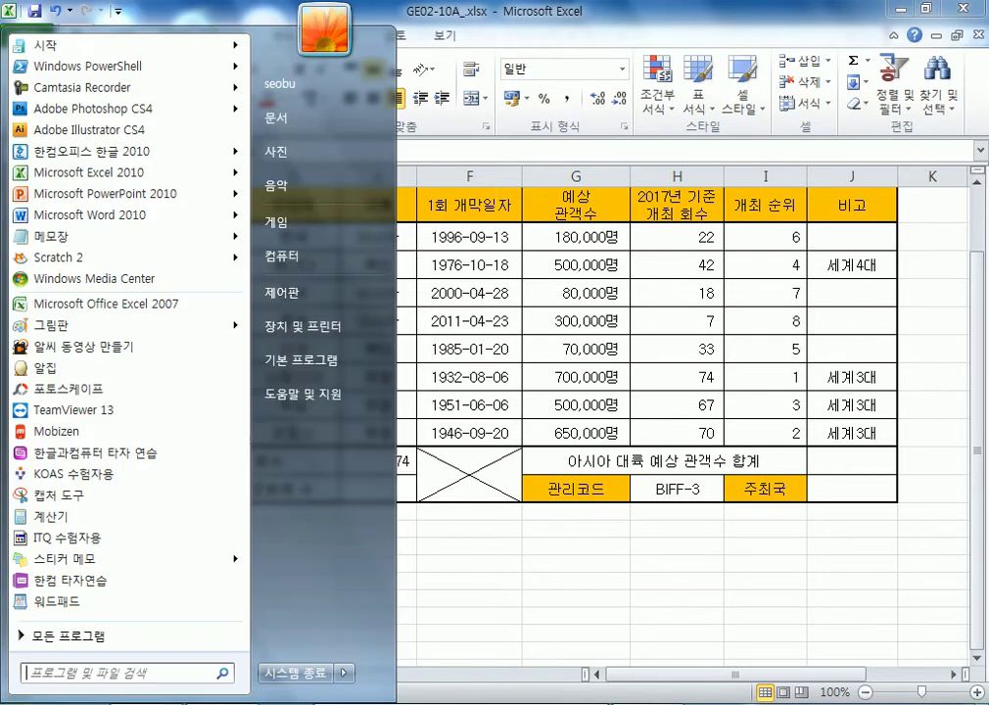
click(67, 236)
text(예상 관ㄱ)
text(객수가 펴ㅛㅇ)
key(BackSpace)
key(BackSpace)
key(BackSpace)
text(ㅕㅇ균가)
text(ㅂㅅ 이상인 )
text(회수)
key(Return)
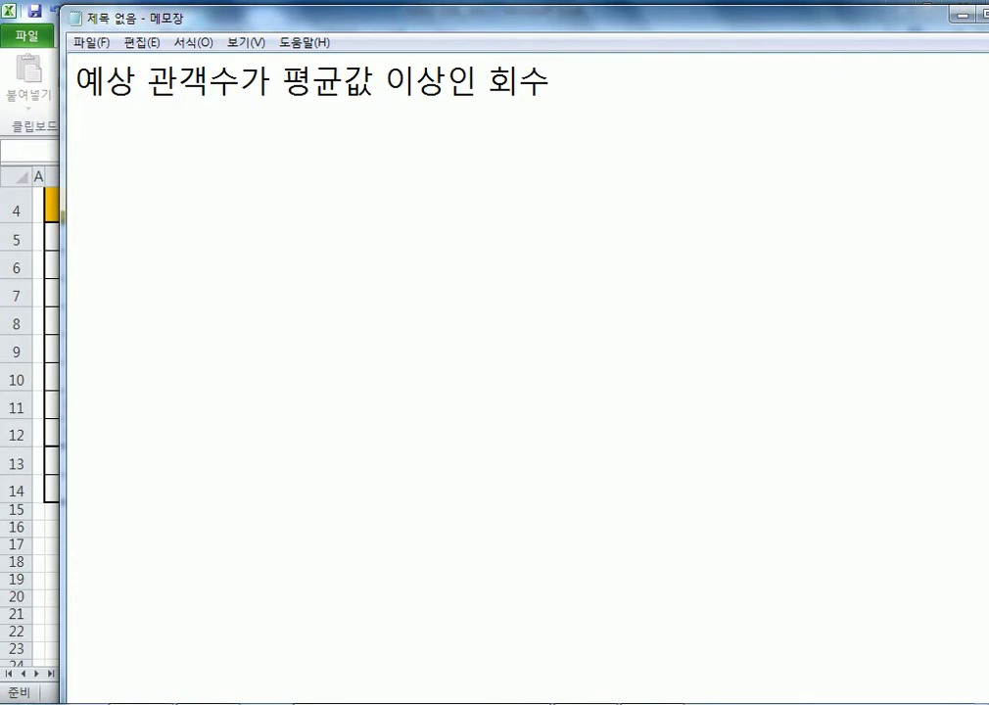
Step: Add the line "COUNTIF, AVERAGE 함수, & 연산자" below the heading in the note
text(COUNTIF)
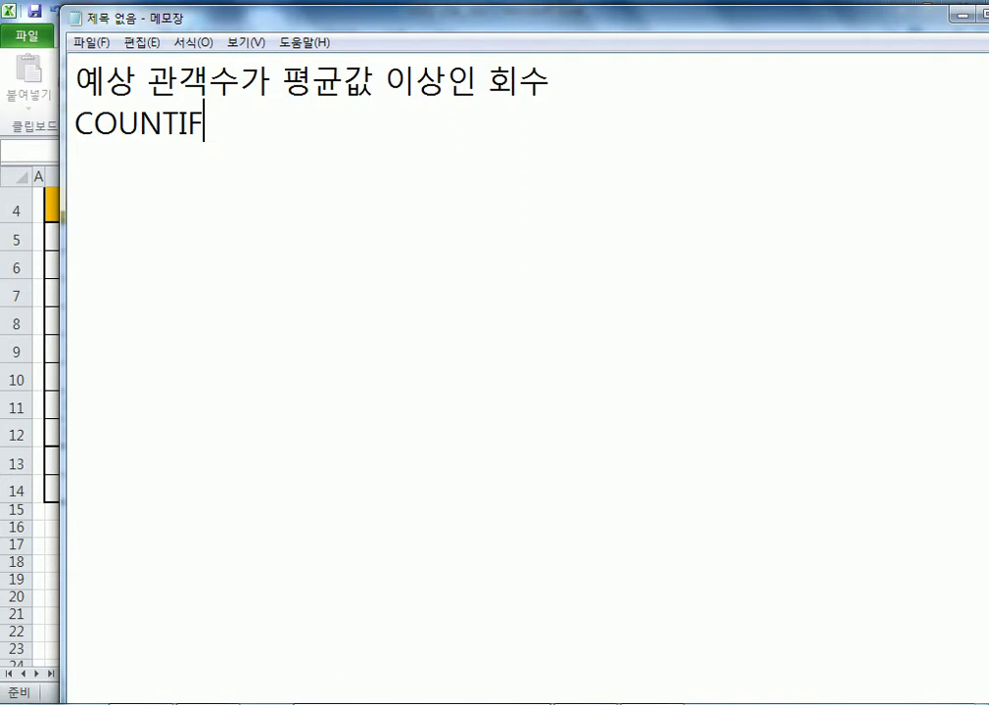
text(, AVE)
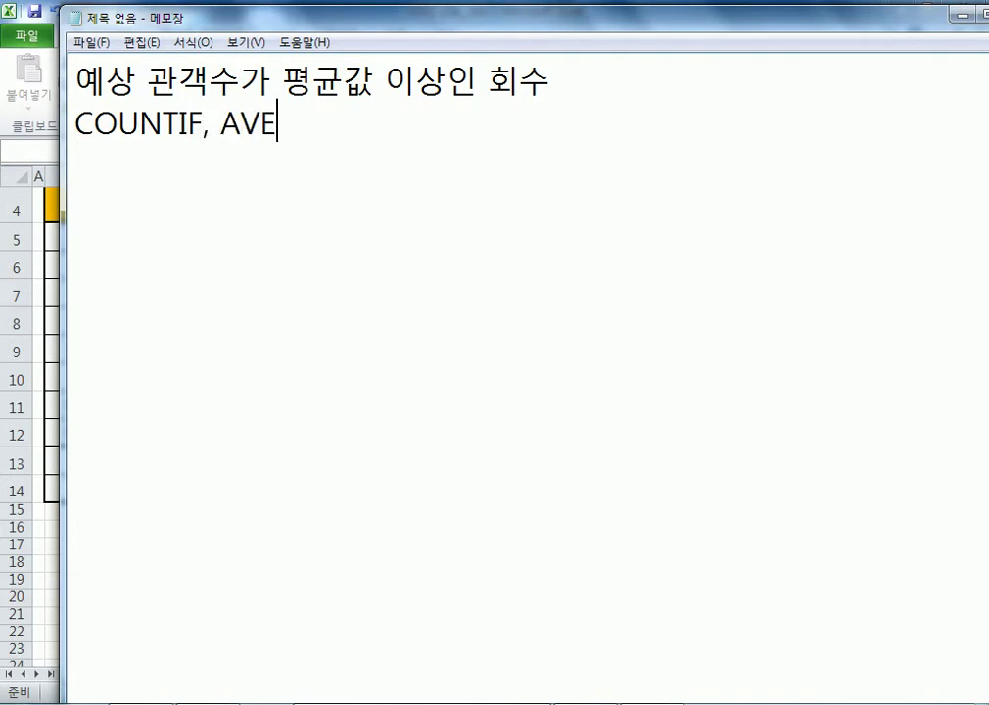
text(RAGE 함수, & 연산자)
key(Return)
Step: Write the general syntax =COUNTIF(범위, 조건) & "개" on the note's third line
drag(260, 37, 955, 148)
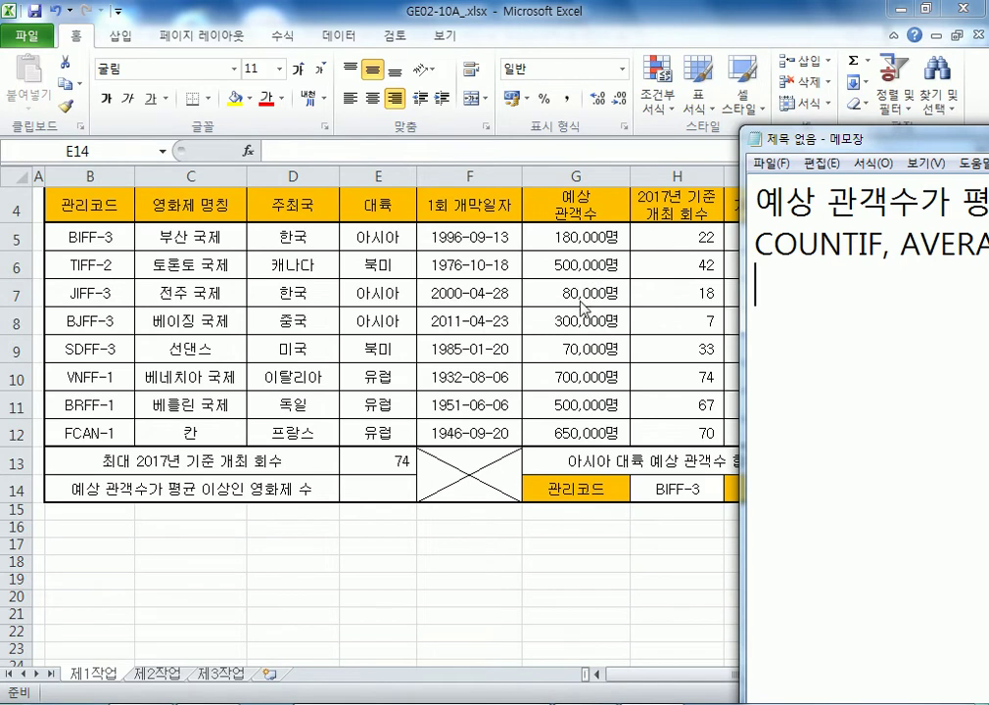
drag(826, 139, 161, 19)
click(183, 162)
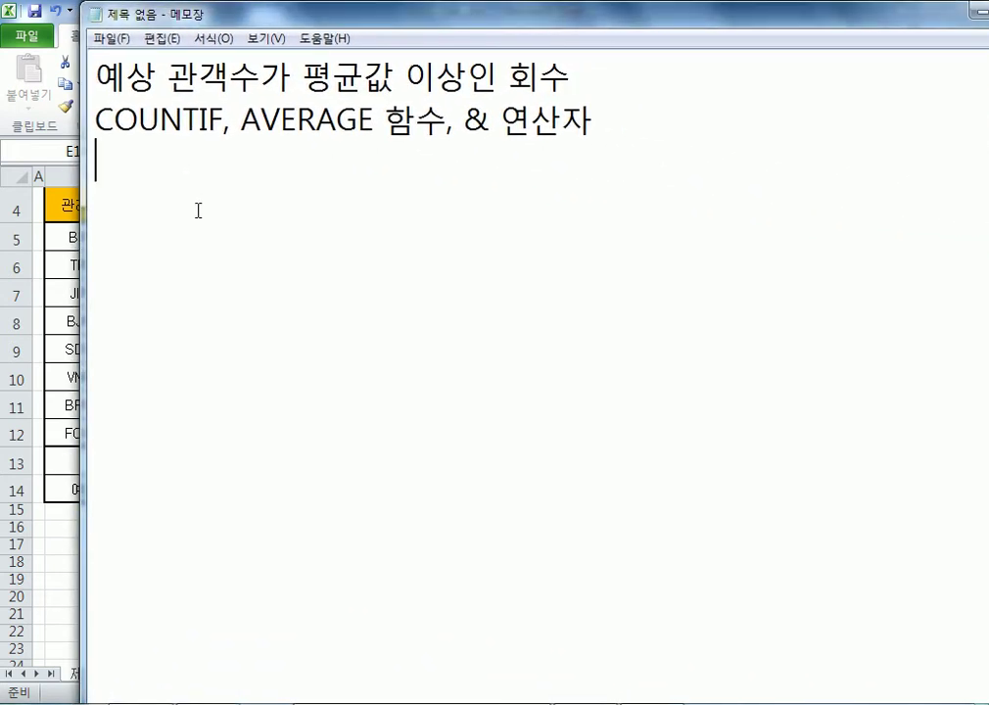
text(=COU)
text(NTI)
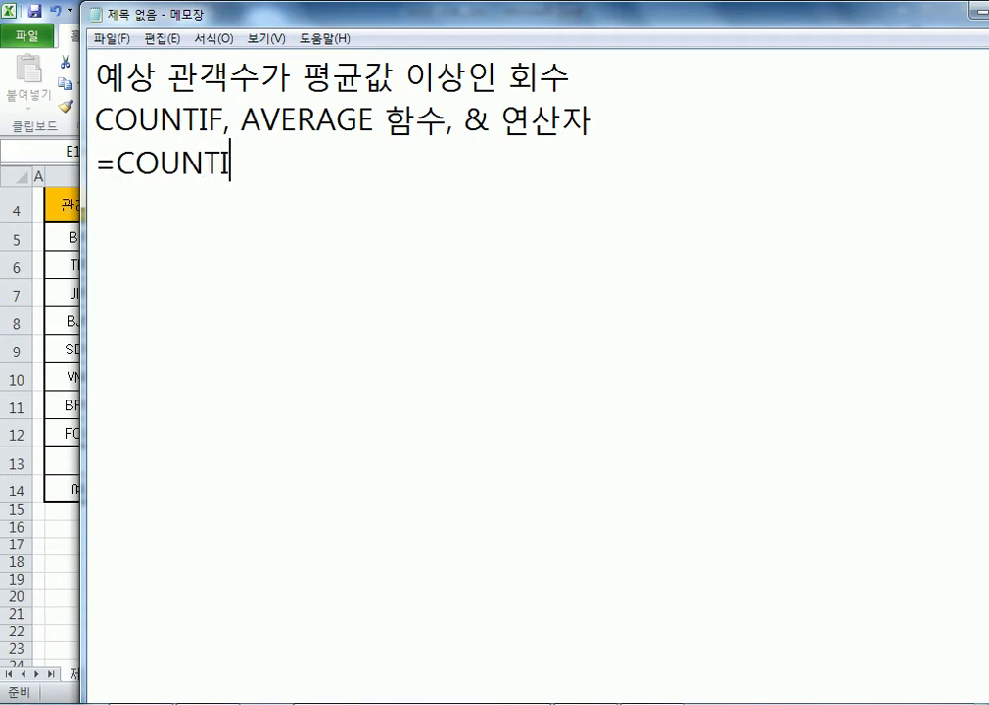
text(F(범위)
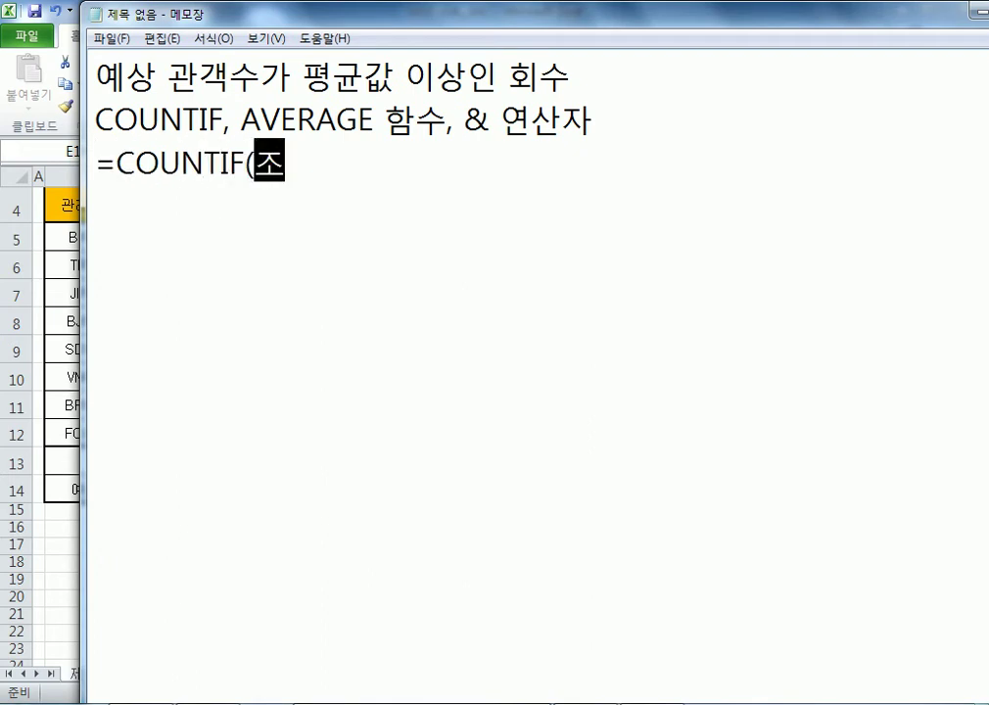
text(, 조건) )
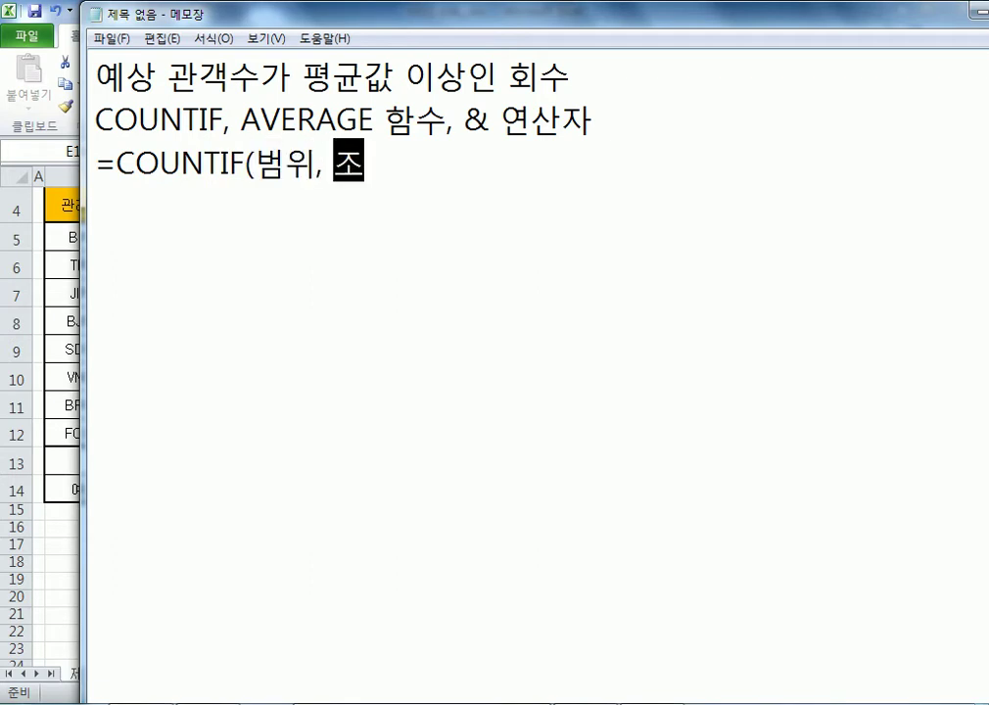
text(& ")
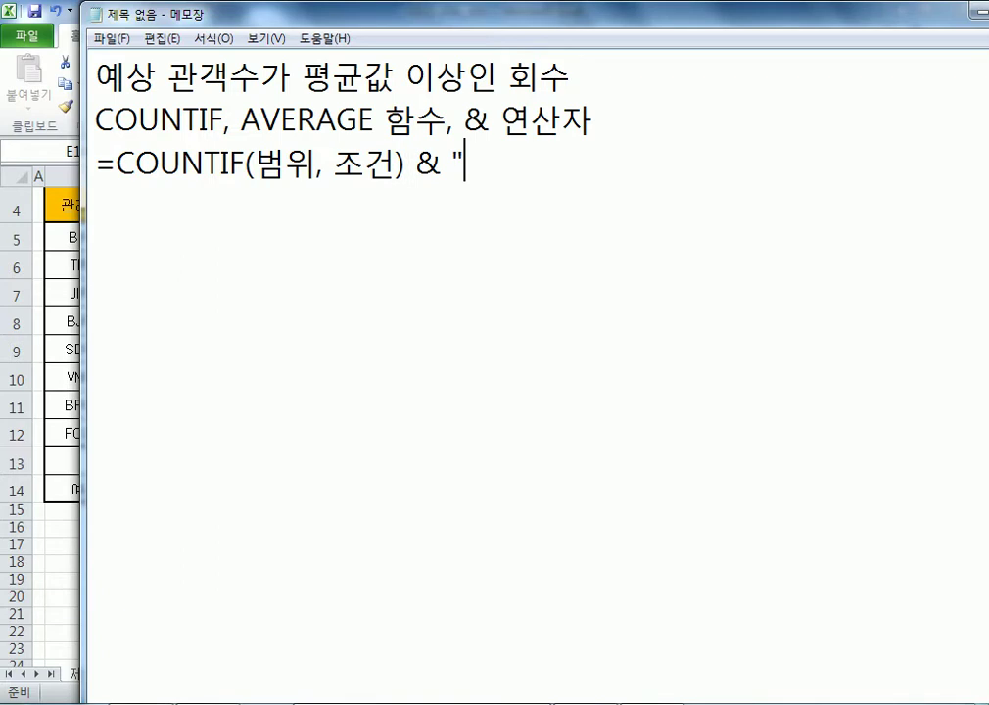
text(개")
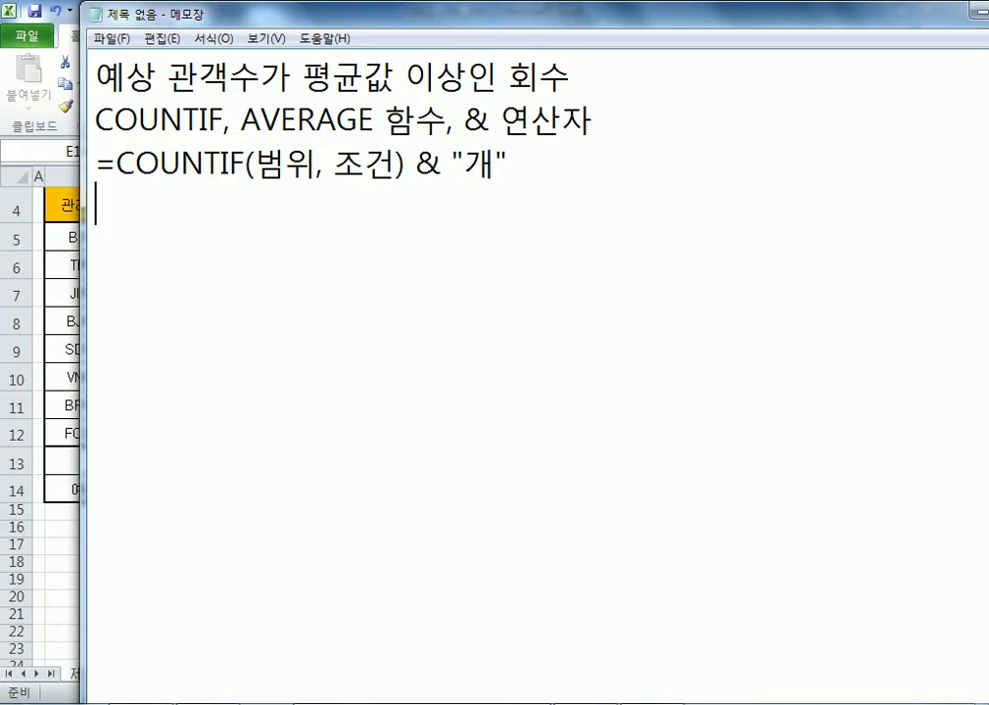
key(Return)
Step: Start a fourth line in the note with =COUNTIF( and 예상 관객수 as the range
key(alt+Tab)
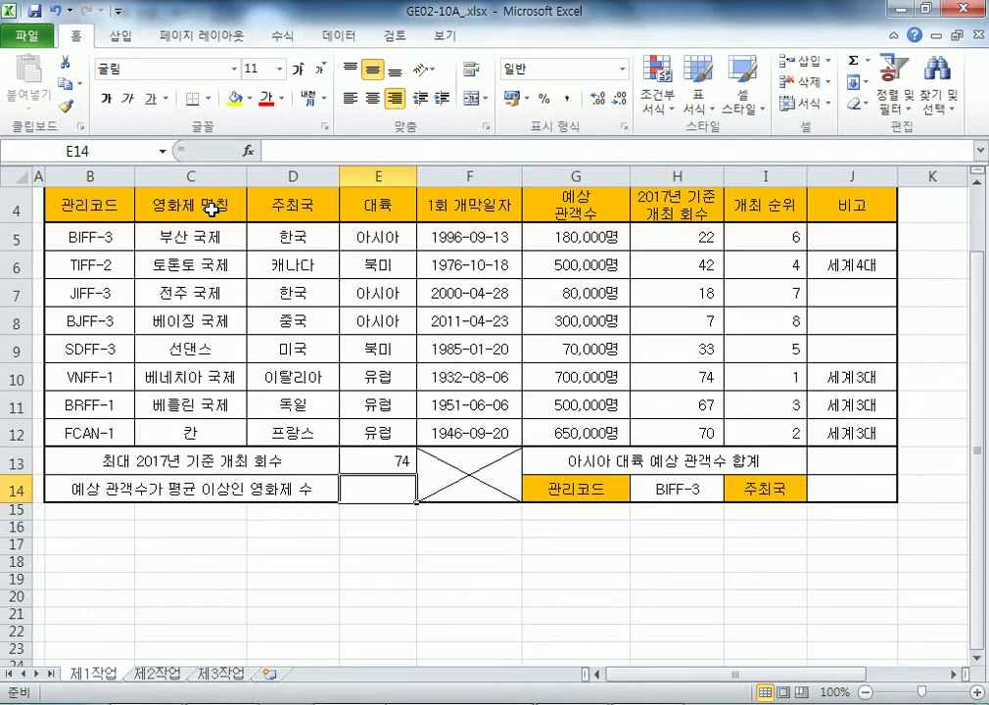
key(alt+Tab)
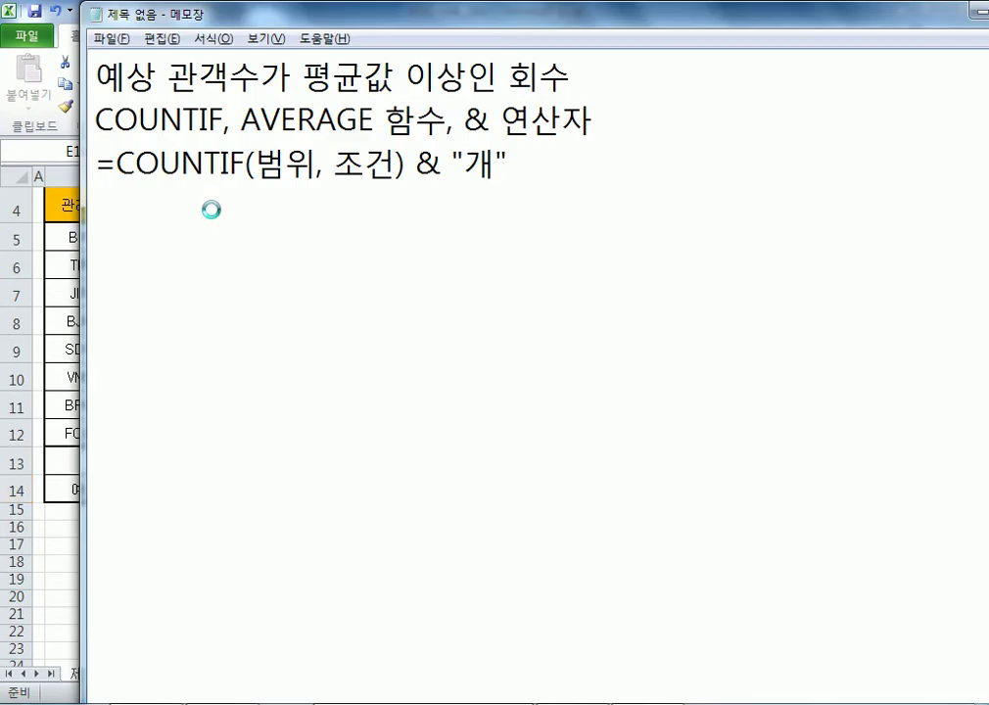
key(alt+Tab)
text(=COUN)
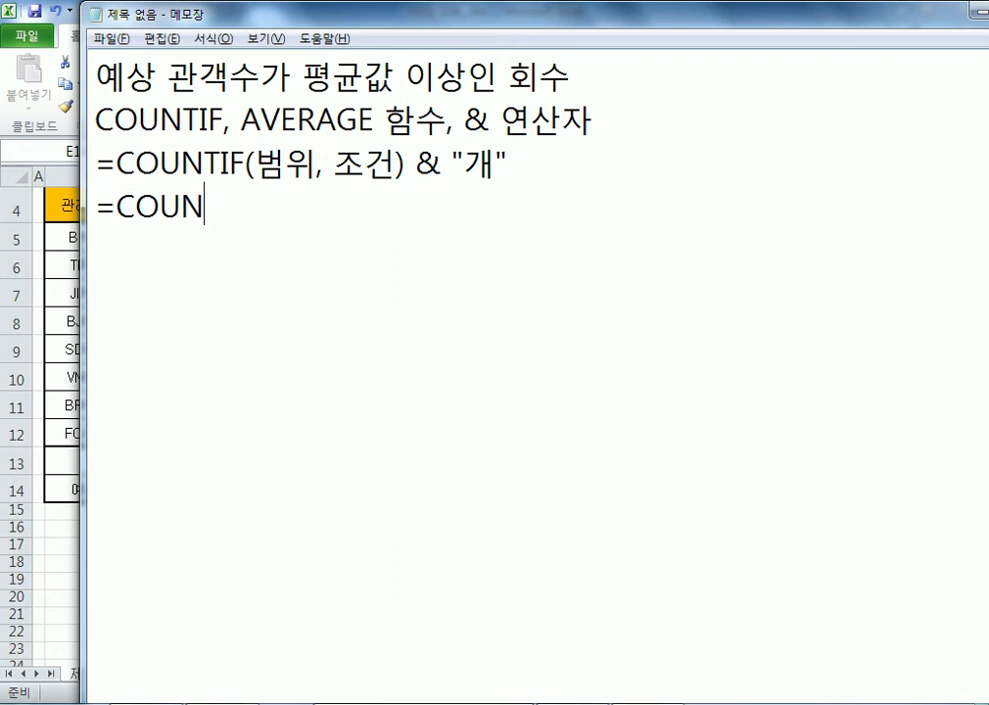
text(TIF()
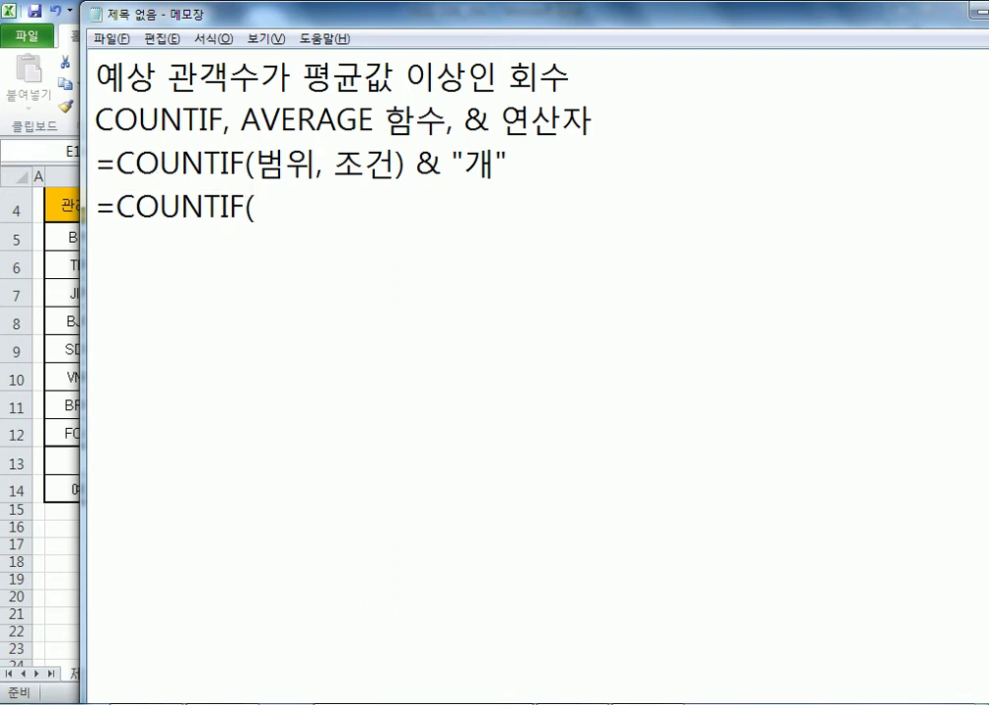
text(Dp)
key(BackSpace)
key(BackSpace)
text(예)
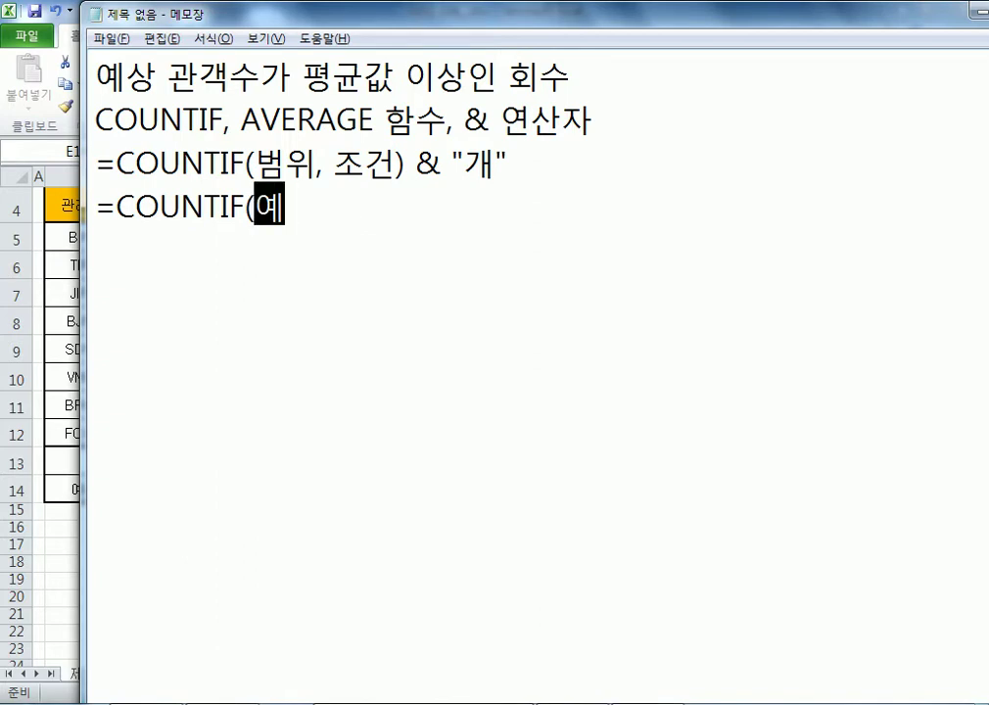
text(상 관ㄱ)
key(BackSpace)
text(객수)
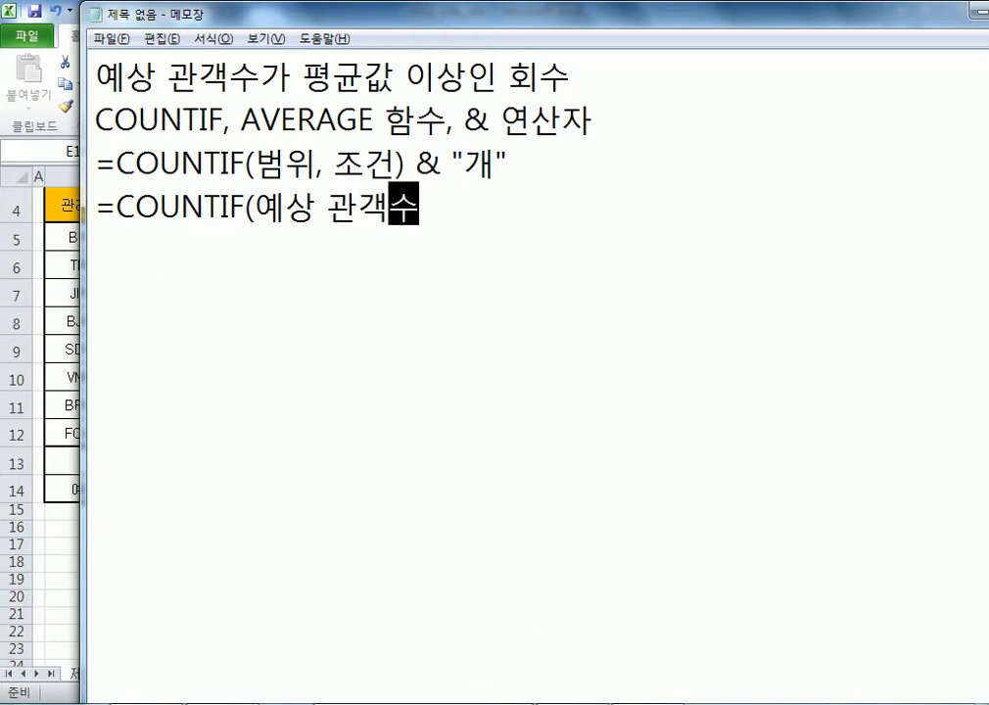
Step: Look up the 예상 관객수 range in the sheet and replace the words in the note's COUNTIF with G5:G12
key(alt+Tab)
drag(566, 244, 571, 437)
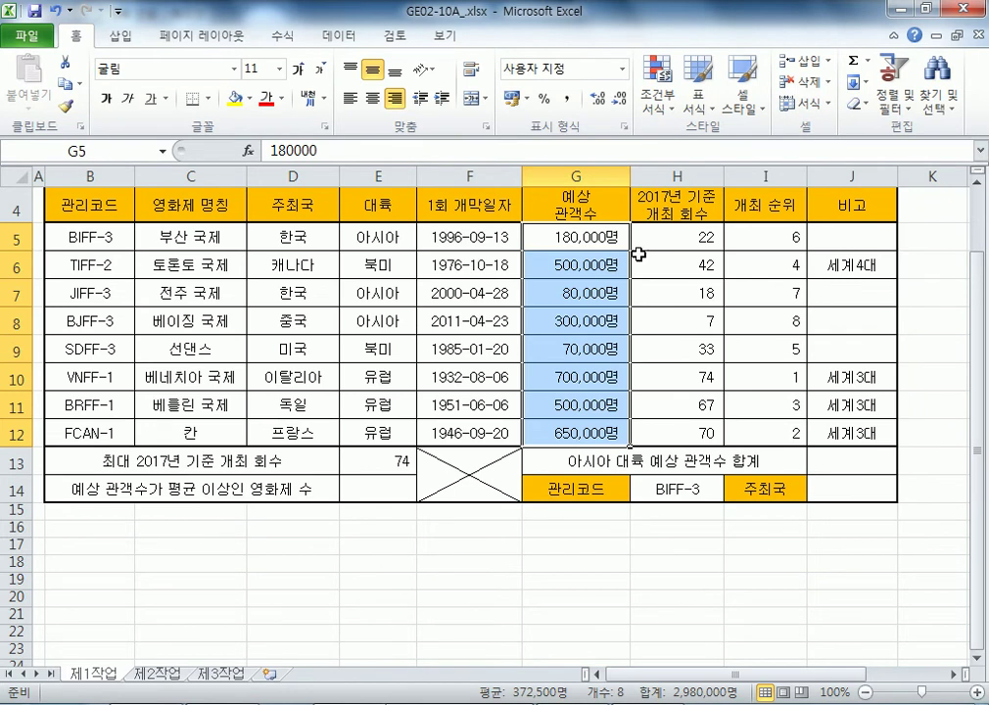
key(alt+Tab)
key(BackSpace)
key(BackSpace)
key(BackSpace)
key(BackSpace)
key(BackSpace)
key(BackSpace)
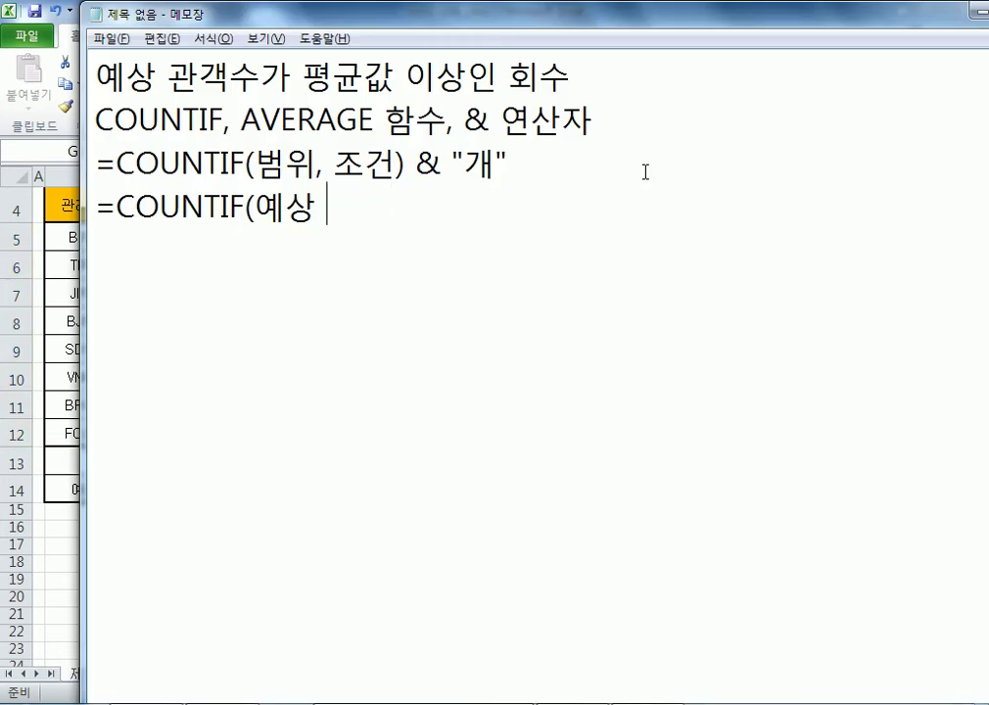
text(G5:g12)
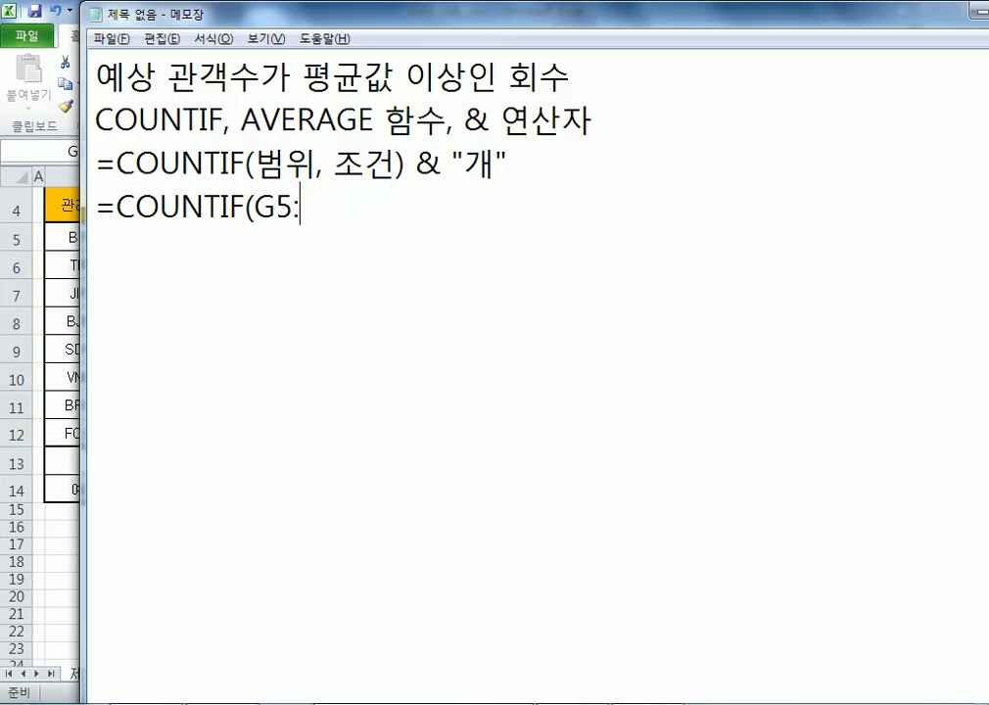
key(BackSpace)
key(BackSpace)
key(BackSpace)
text(G12, )
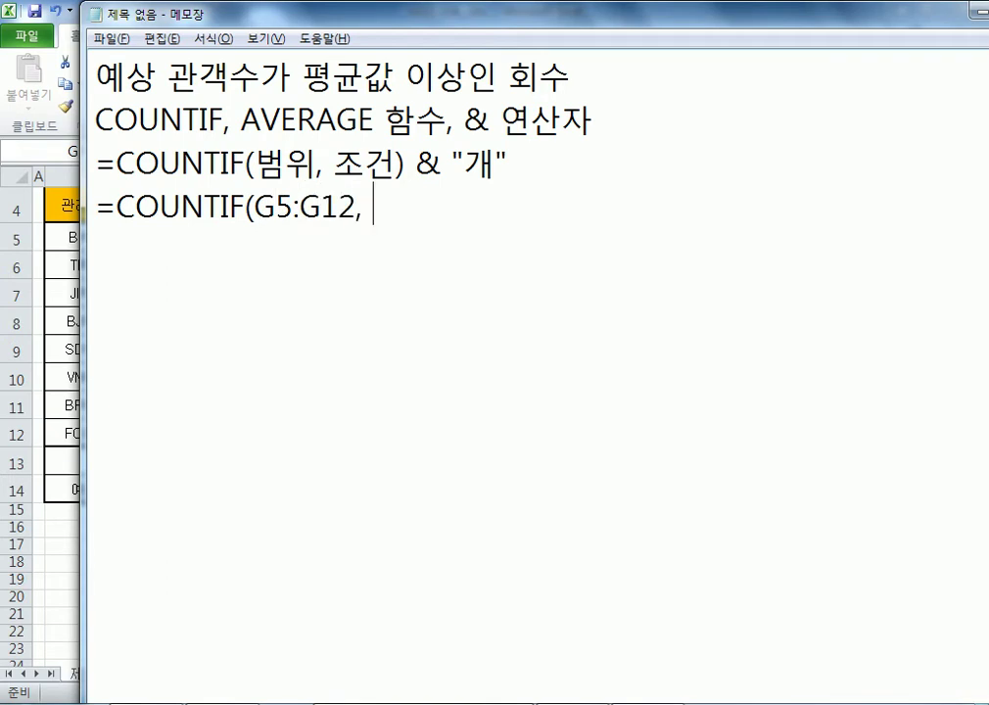
Step: Write the criterion of the note's COUNTIF line as >=평균값
text(평균값 이상)
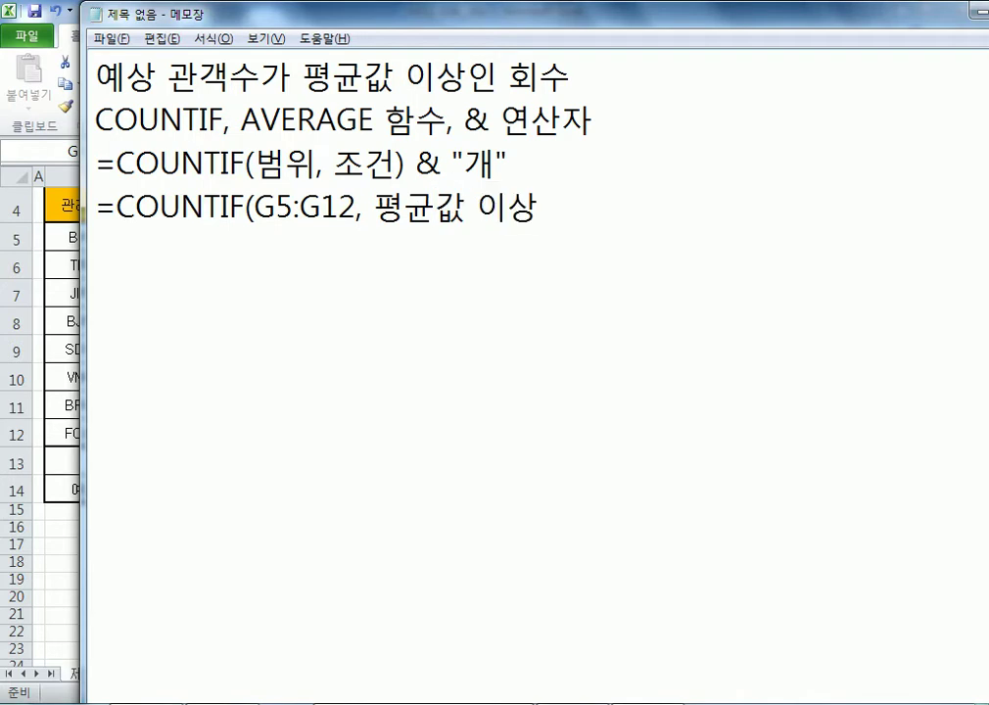
key(Left)
key(Left)
key(Left)
key(Left)
key(Left)
key(Left)
text(>=)
key(Right)
key(Right)
key(Right)
key(Delete)
key(Delete)
key(Delete)
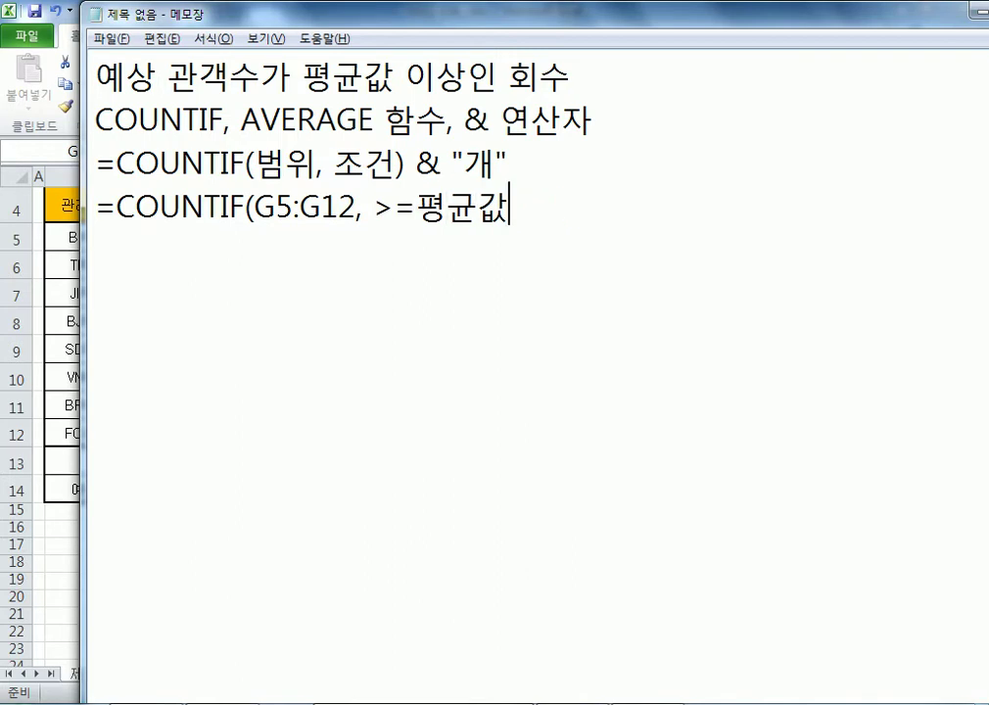
key(Left)
key(Left)
key(Left)
key(Left)
key(Left)
key(Left)
key(Right)
text(")
key(End)
text(")
key(BackSpace)
key(Left)
key(Left)
key(Left)
key(Left)
key(Left)
key(Left)
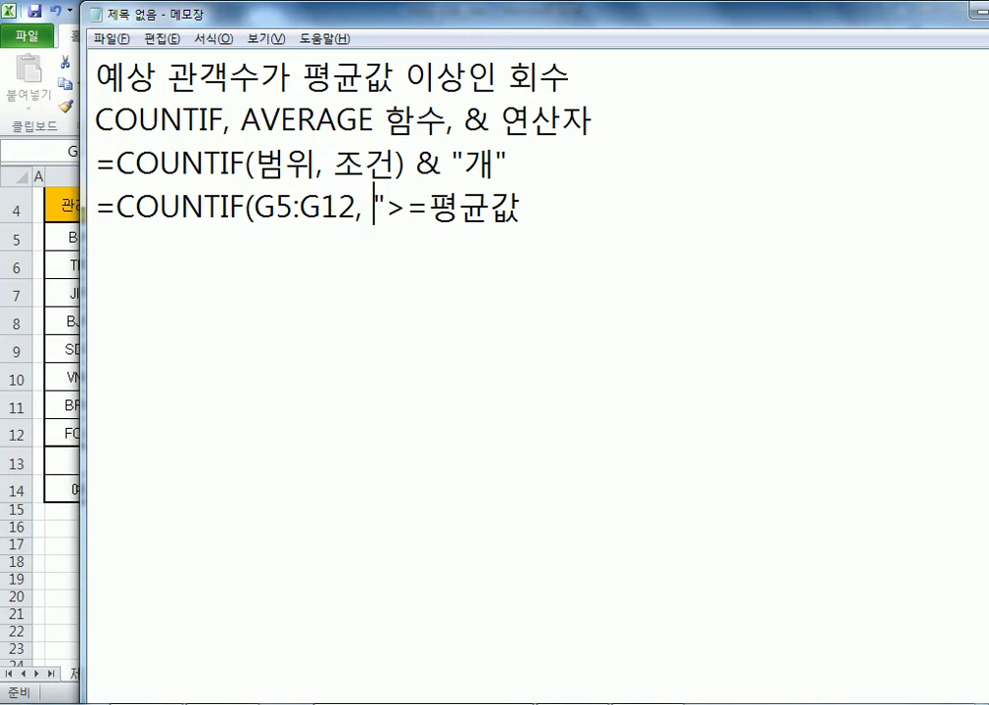
key(Delete)
Step: Finish the note's COUNTIF line with a closing parenthesis and & "개"
key(End)
text() & ")
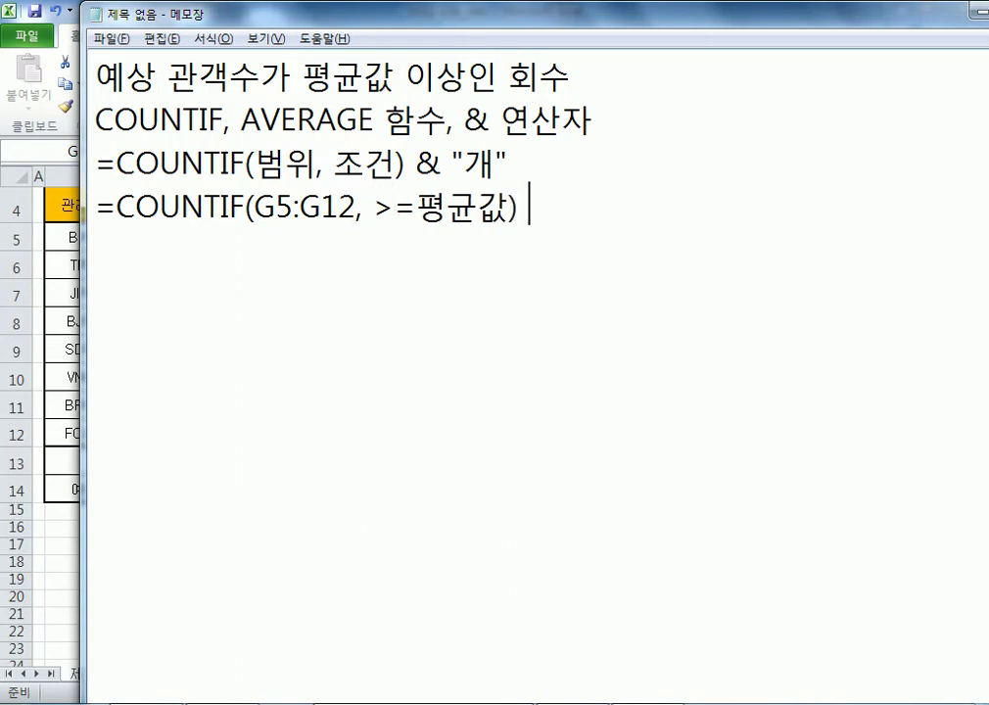
text(RO)
key(BackSpace)
key(BackSpace)
key(Hangul)
text(개")
key(Return)
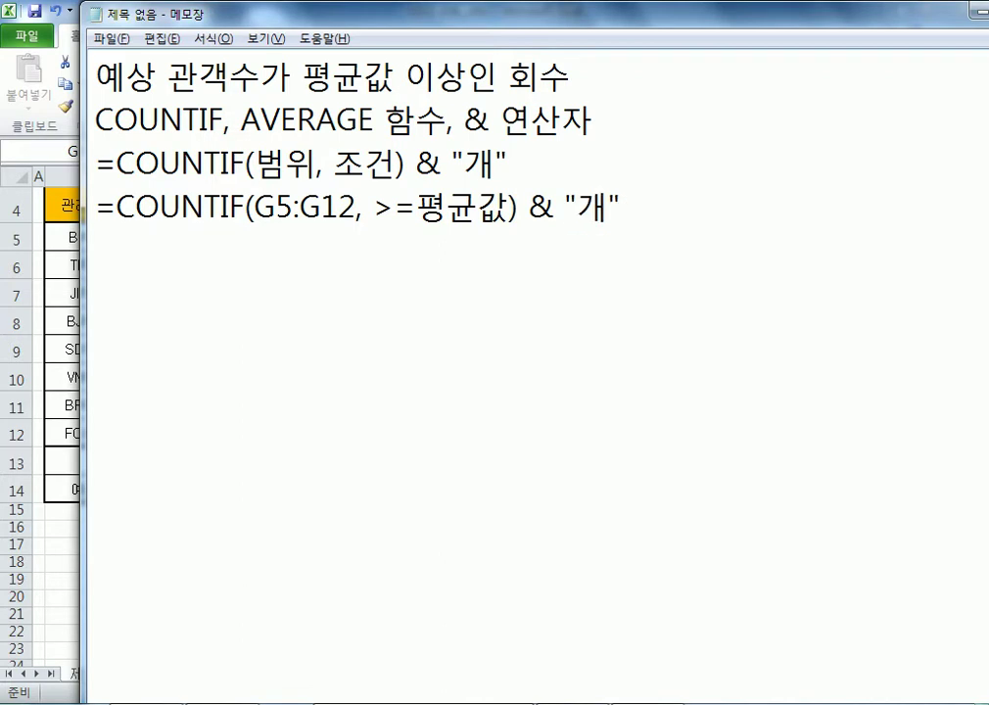
Step: Switch to Excel and start a COUNTIF formula in E14 with range G5:G12 and the unquoted operator >=
key(alt+Tab)
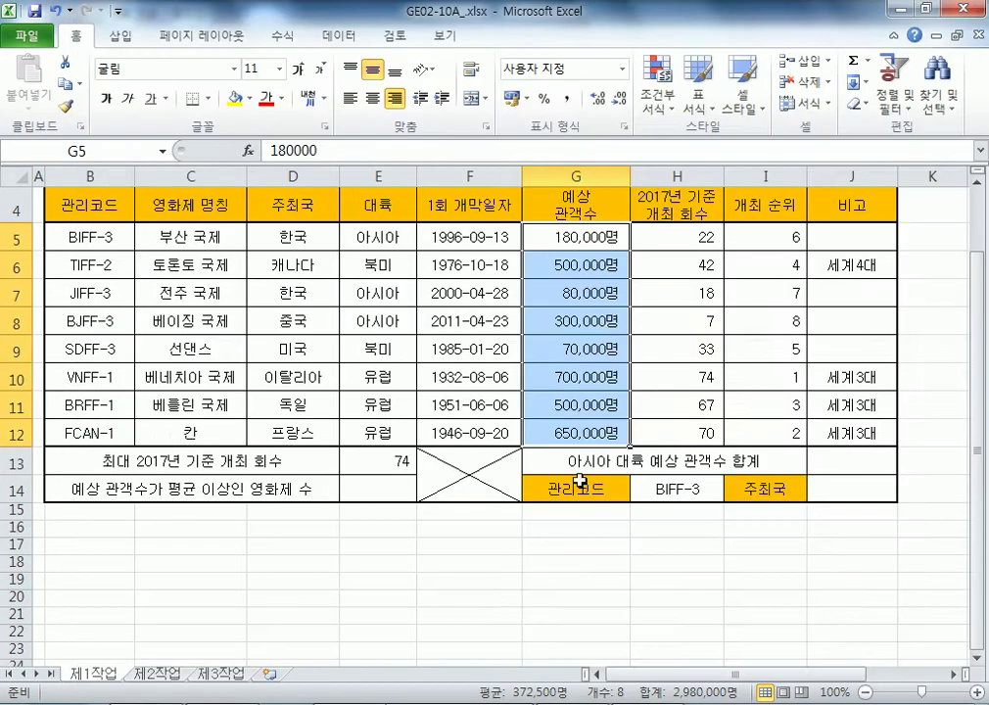
click(384, 486)
text(=채ㅓ)
text(ntif()
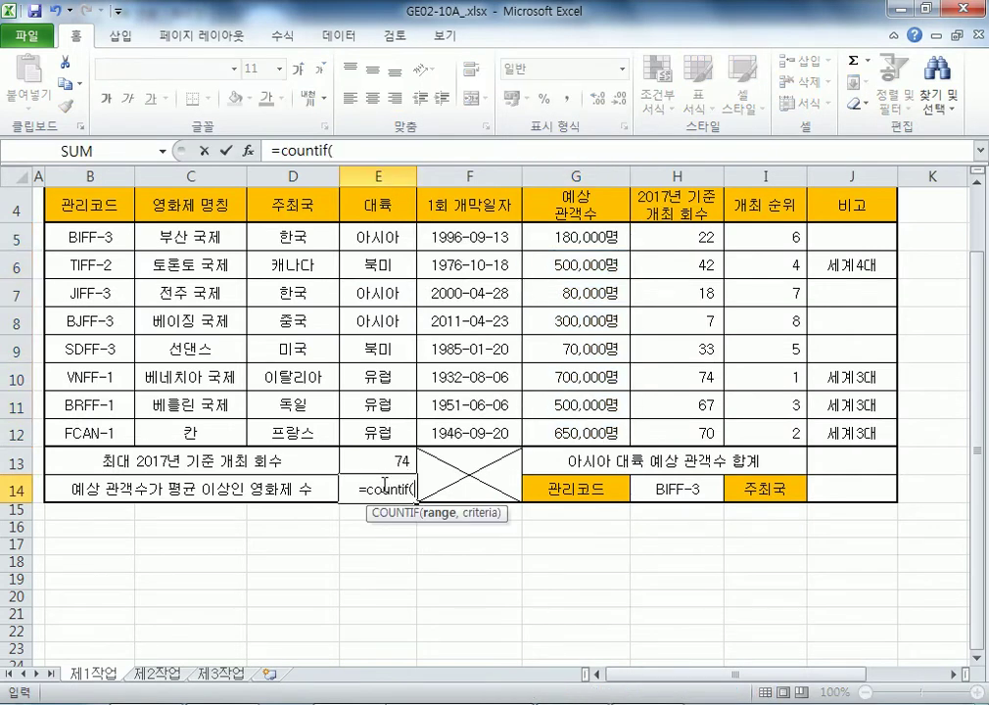
drag(578, 236, 579, 432)
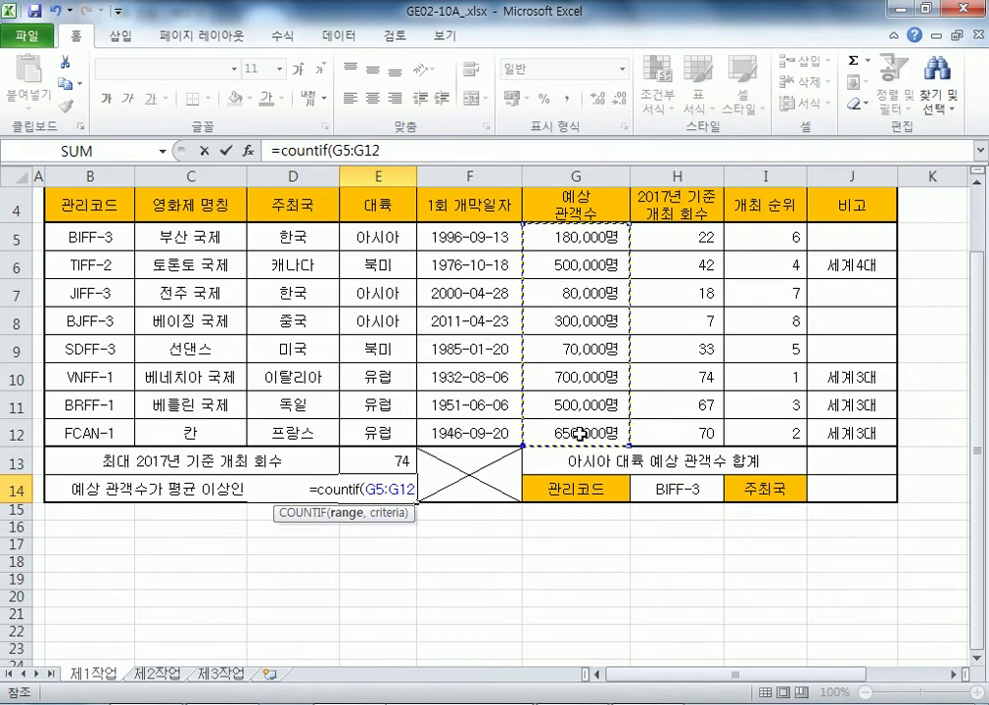
text(,>=)
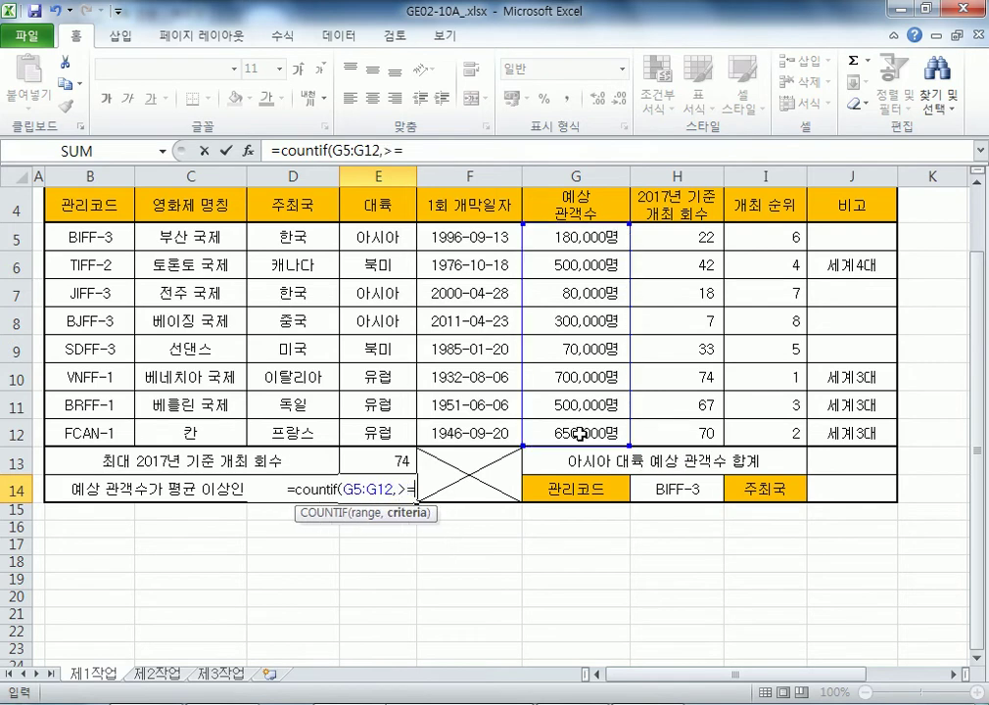
Step: Complete the criterion in E14 with &AVERAGE($G$5:$G$12), close the parentheses and try to enter the formula
text(&AVERAGE()
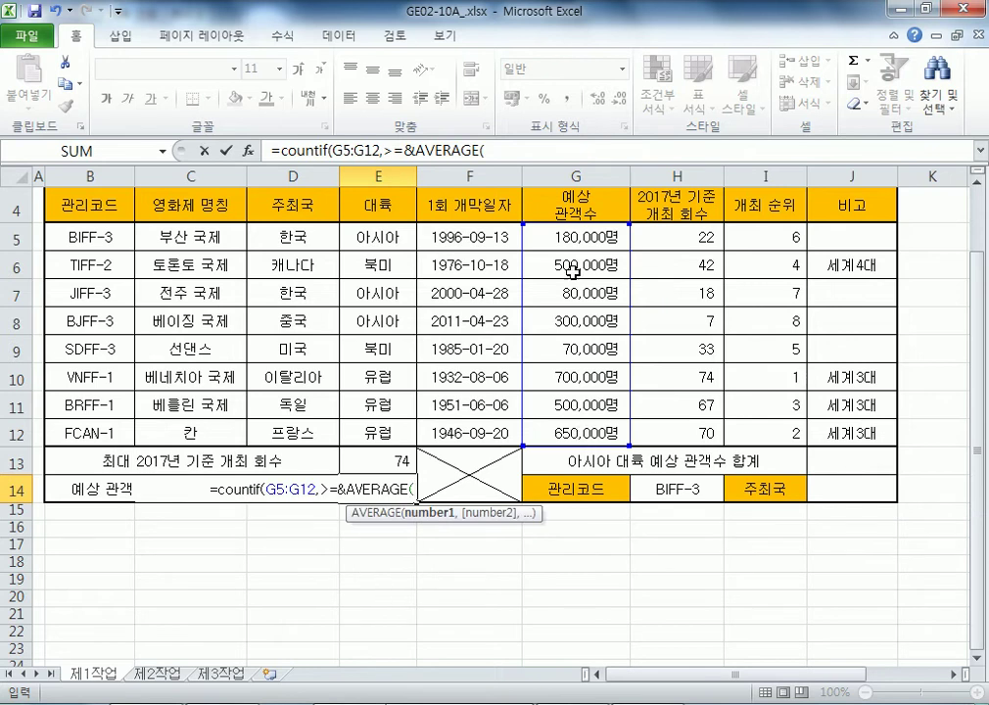
drag(445, 237, 542, 434)
key(F4)
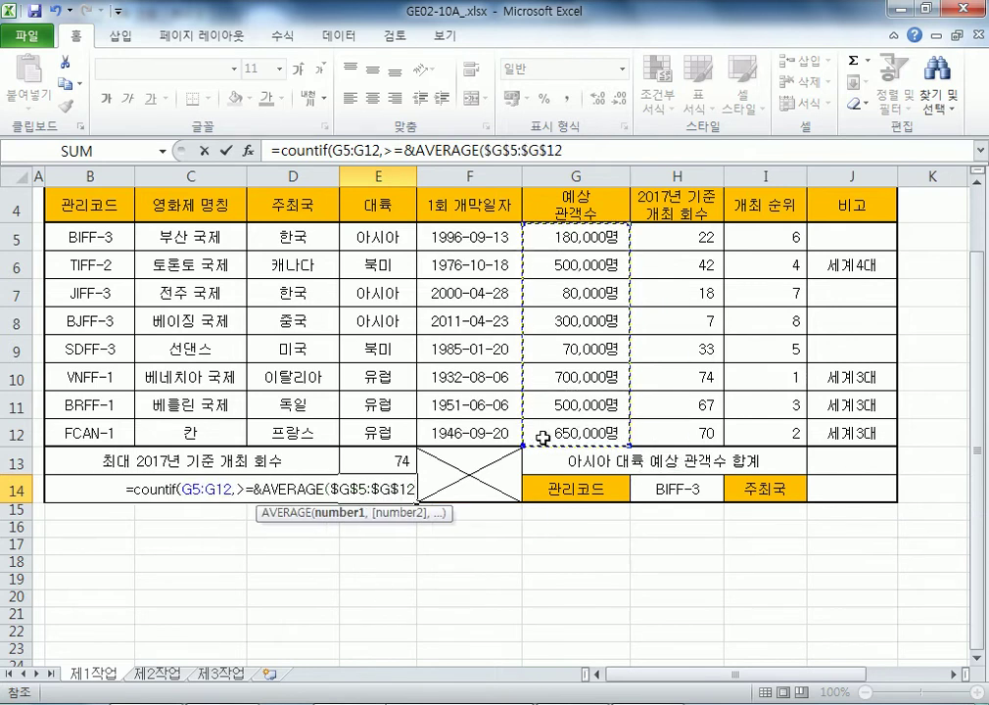
text())
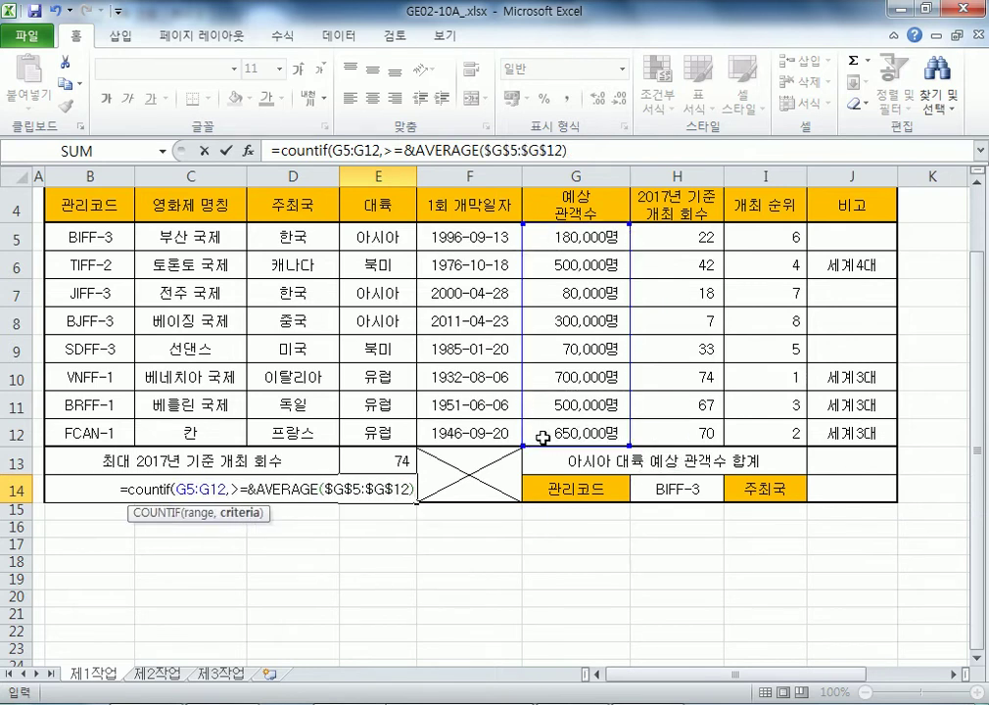
text())
key(Return)
key(Return)
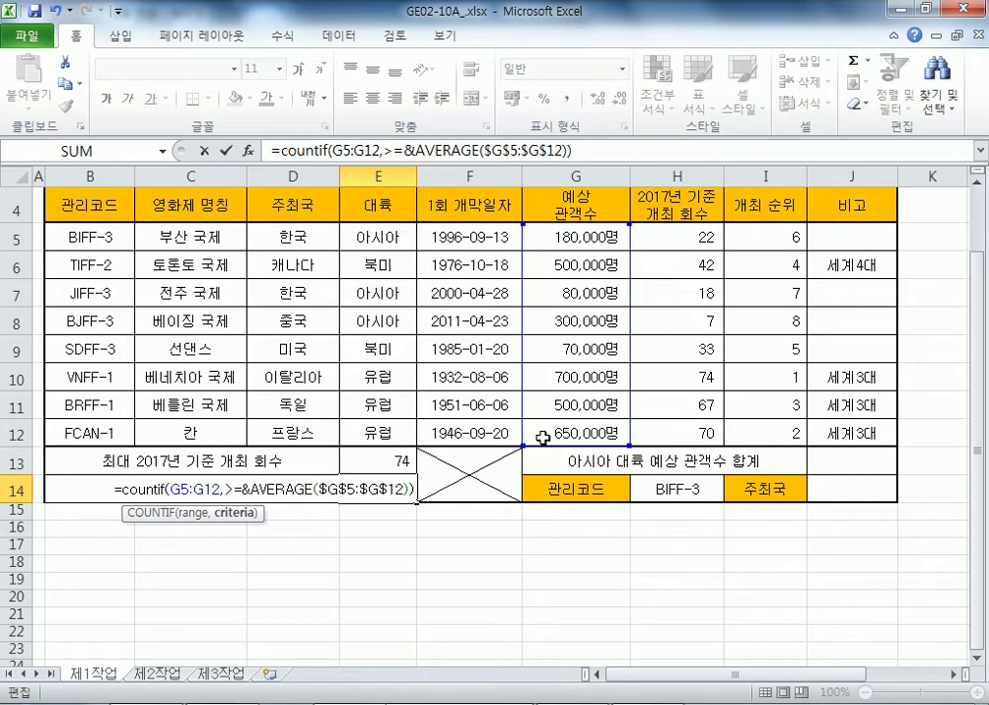
Step: Try enclosing the whole criterion >=&AVERAGE($G$5:$G$12) in quotation marks in E14, then clear the formula
text(")
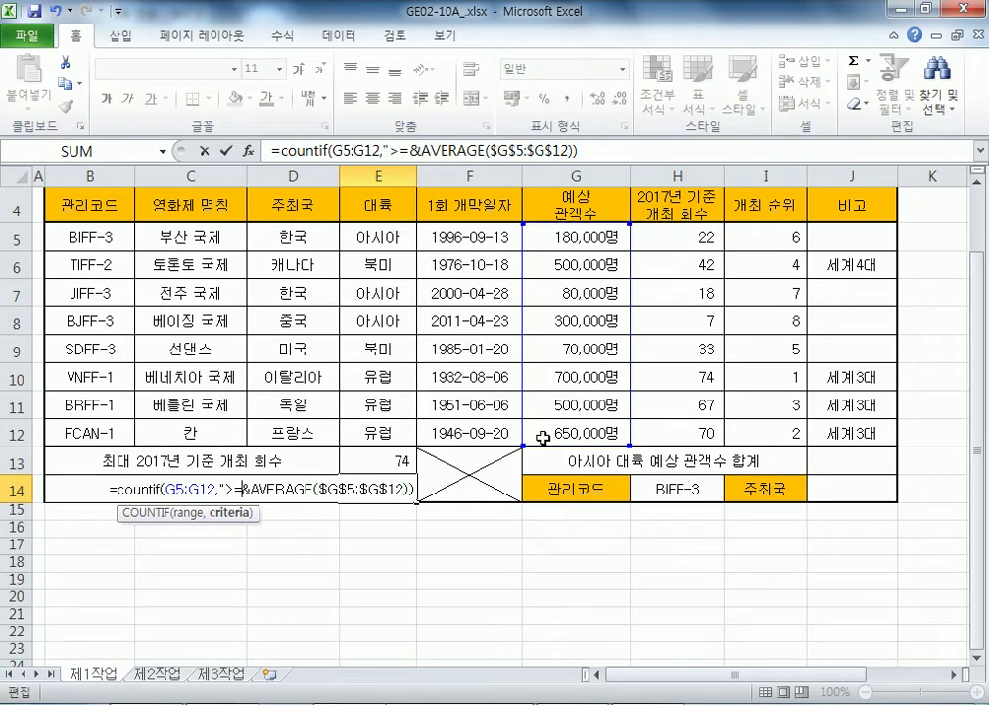
text(")
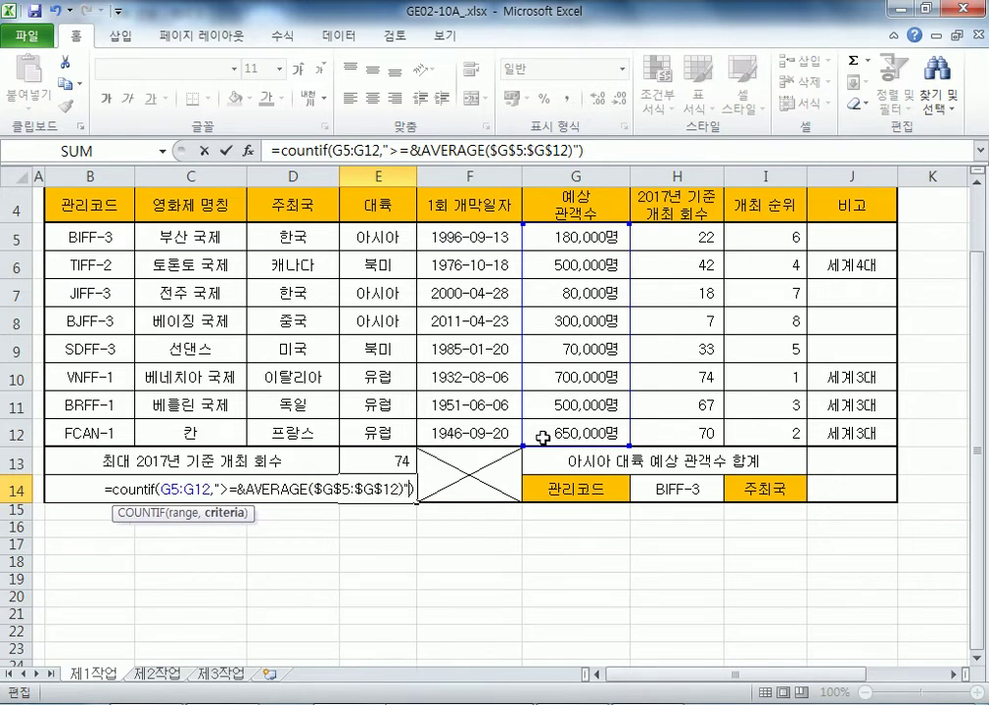
key(Return)
key(Up)
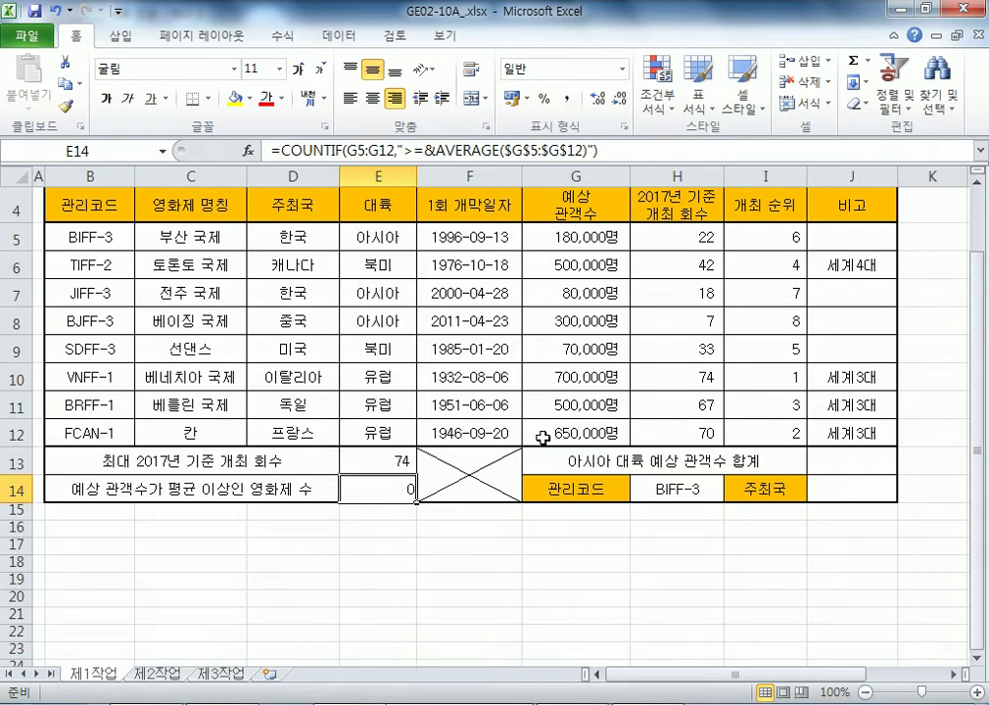
key(F2)
key(Escape)
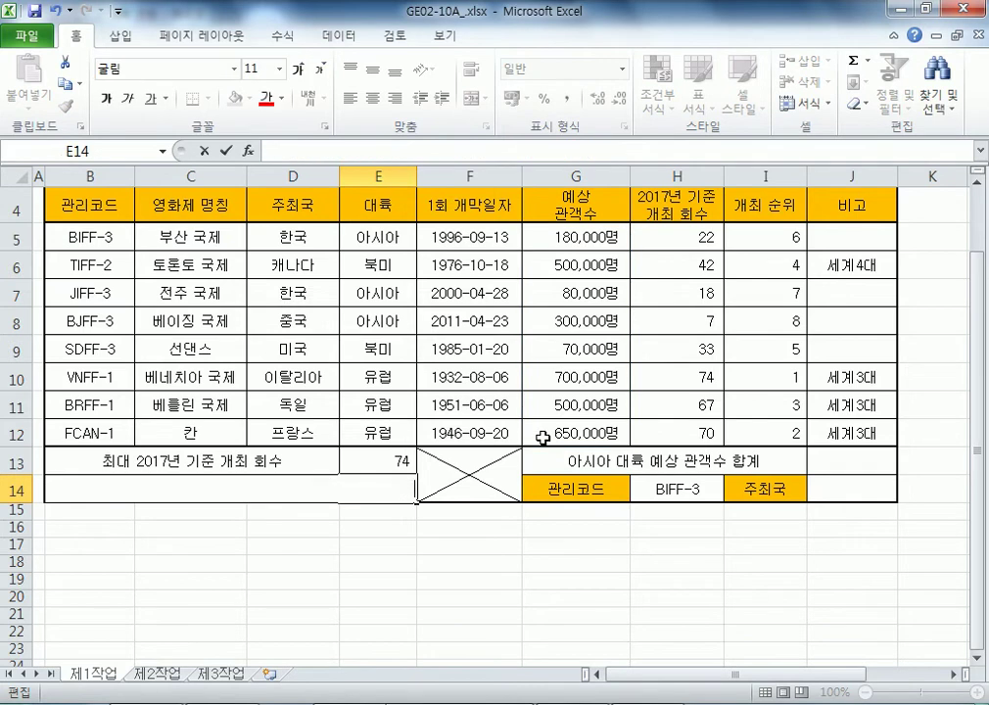
Step: Switch to Notepad and duplicate the =COUNTIF(G5:G12, >=평균값) & "개" line directly below itself
key(alt+Tab)
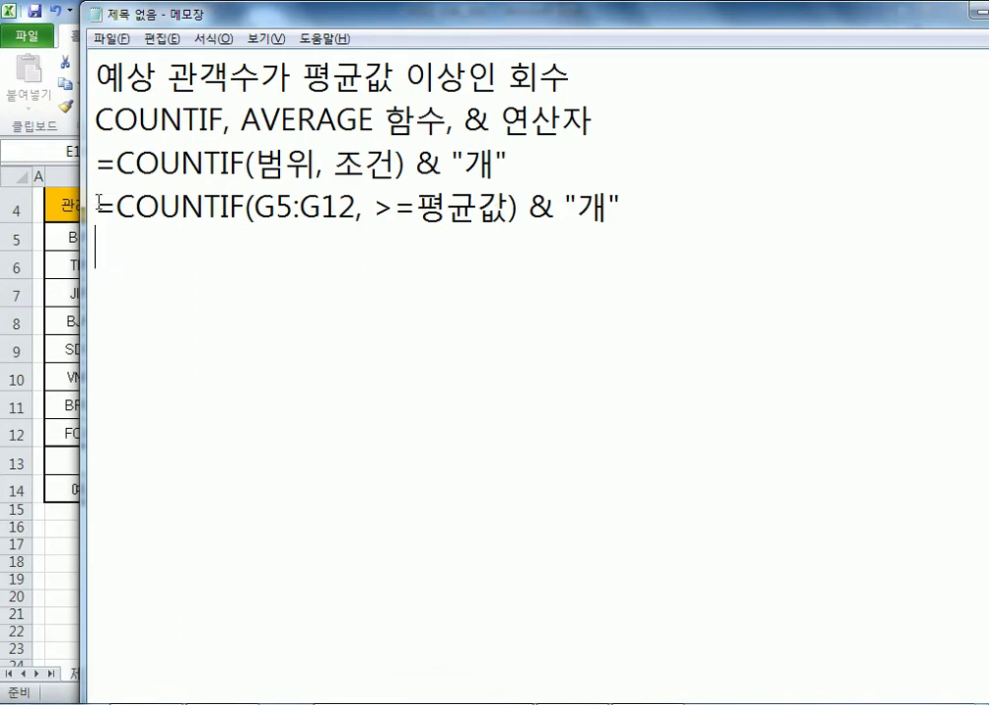
drag(102, 204, 99, 243)
key(ctrl+c)
click(282, 263)
key(ctrl+v)
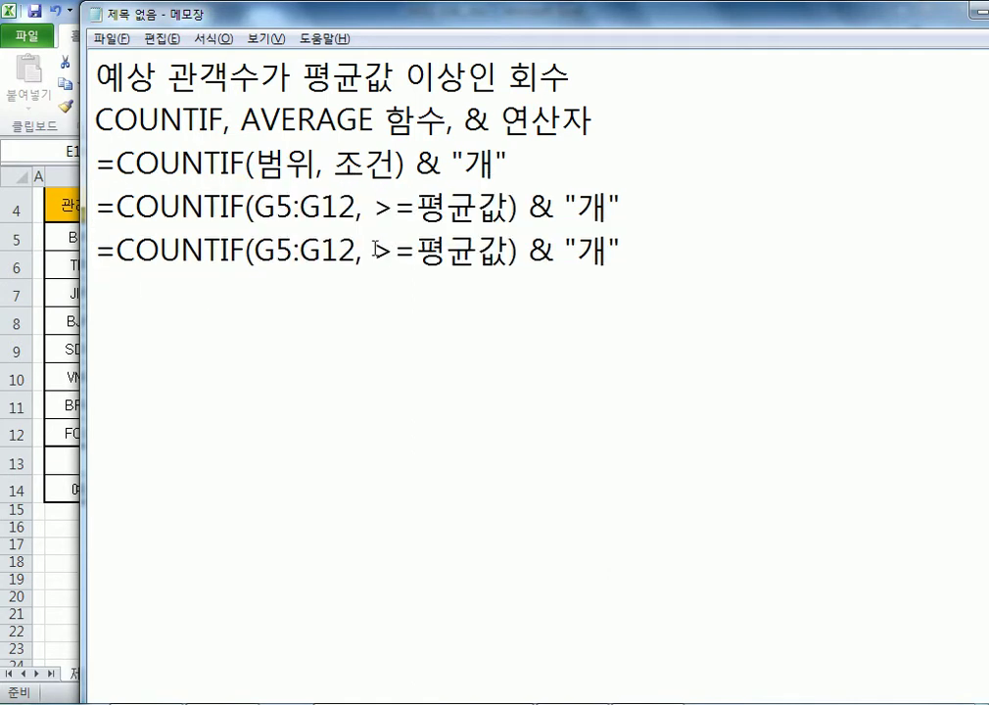
Step: Enclose only the >= operator in quotation marks in the duplicated COUNTIF line
text(")
key(Right)
key(Right)
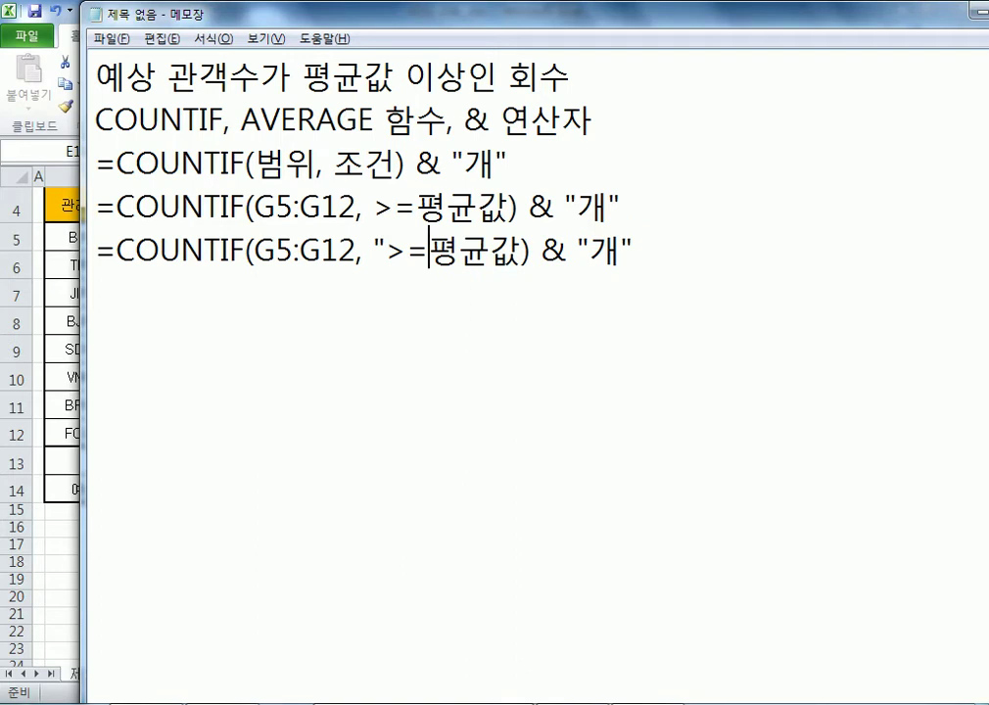
text(")
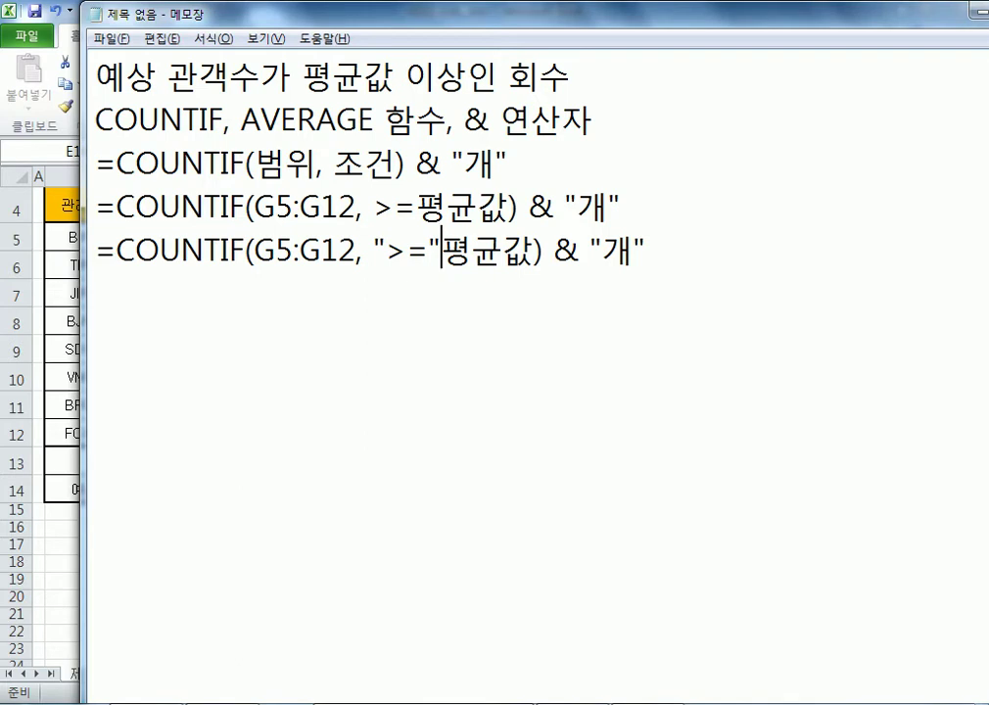
Step: Replace the word 평균값 in the duplicated line with AVERAGE(G5:G12)
text(ㅁㅍ)
key(BackSpace)
key(BackSpace)
text(AVERAGE)
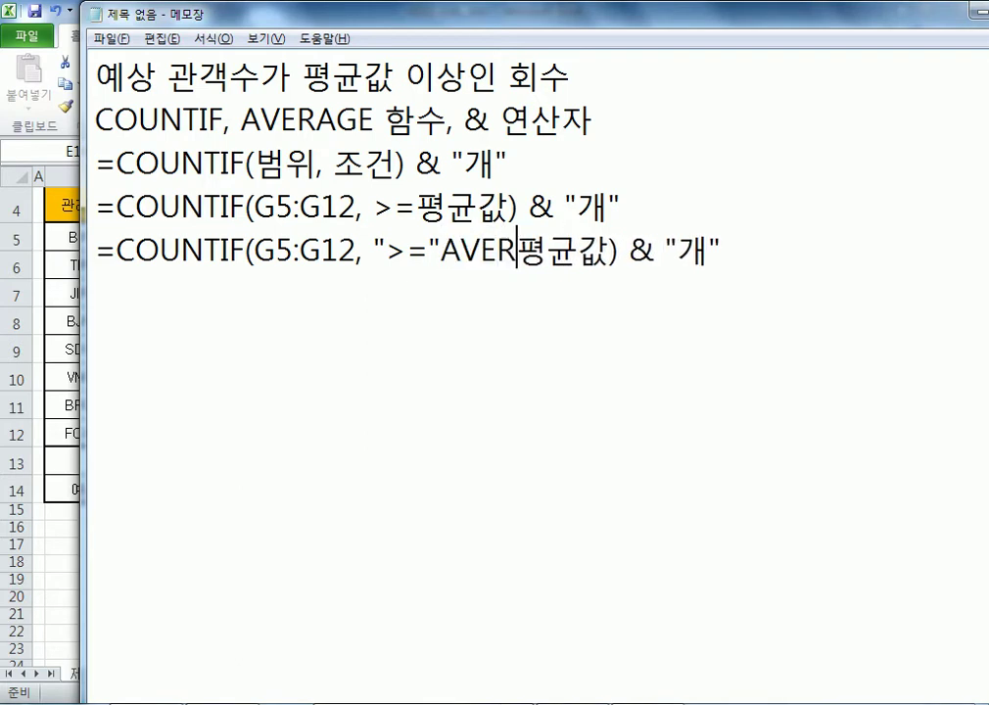
text((G5:G12))
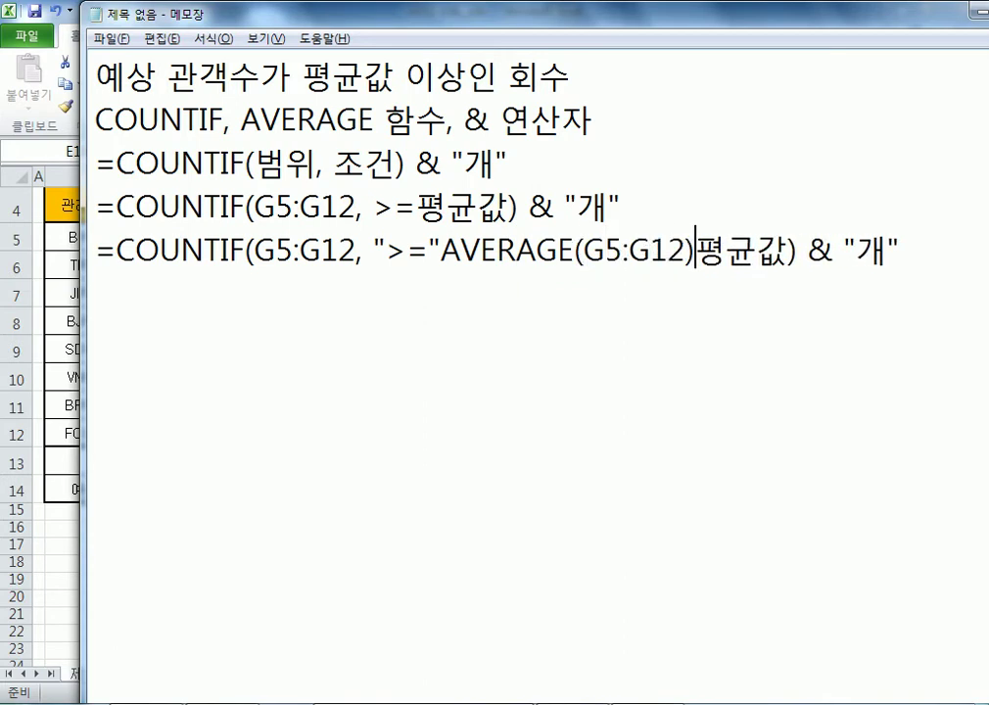
key(Delete)
key(Delete)
key(Delete)
Step: Make the AVERAGE range in the note's formula absolute as $G$5:$G$12
key(Left)
key(Left)
key(Left)
key(Left)
key(Left)
key(Left)
key(Left)
key(Left)
key(Left)
key(Left)
key(Left)
key(Left)
key(Left)
key(Left)
key(Left)
key(Left)
key(Left)
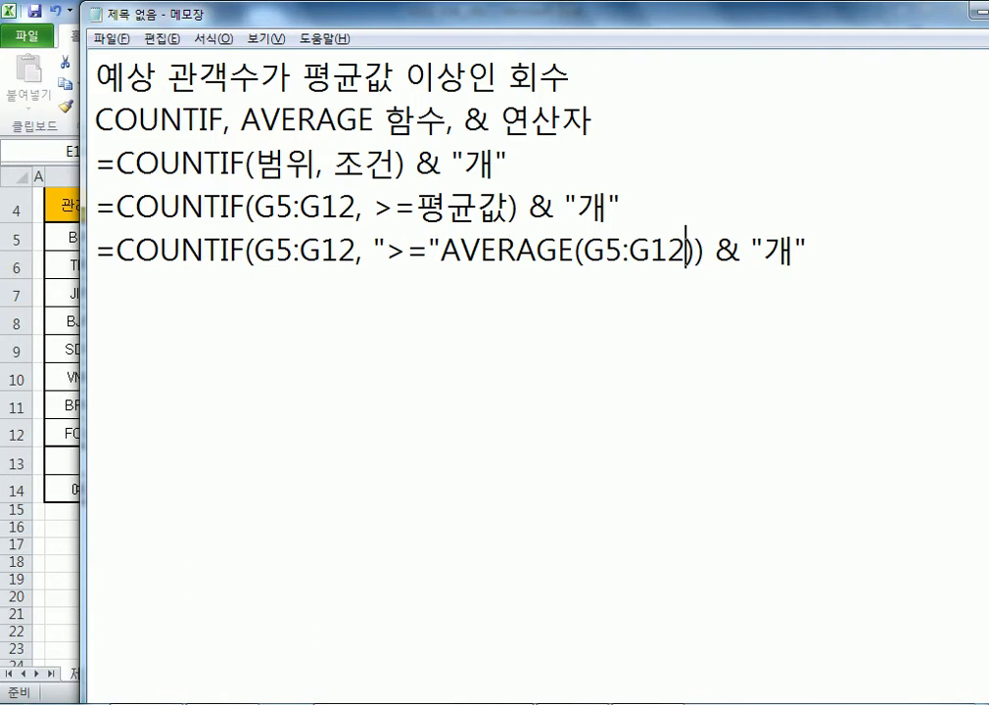
key(Right)
key(Right)
key(Right)
key(Right)
key(Right)
key(Right)
key(Right)
key(Right)
key(Right)
key(Right)
text($)
key(Right)
text($)
key(Right)
key(Right)
text($)
key(Right)
text($)
Step: Join the quoted ">=" to AVERAGE($G$5:$G$12) with an & operator in the note's formula
key(Left)
key(Left)
key(Left)
key(Left)
key(Left)
key(Left)
key(Left)
key(Left)
key(Left)
key(Left)
key(Left)
key(Left)
key(Left)
key(Left)
key(Left)
key(Left)
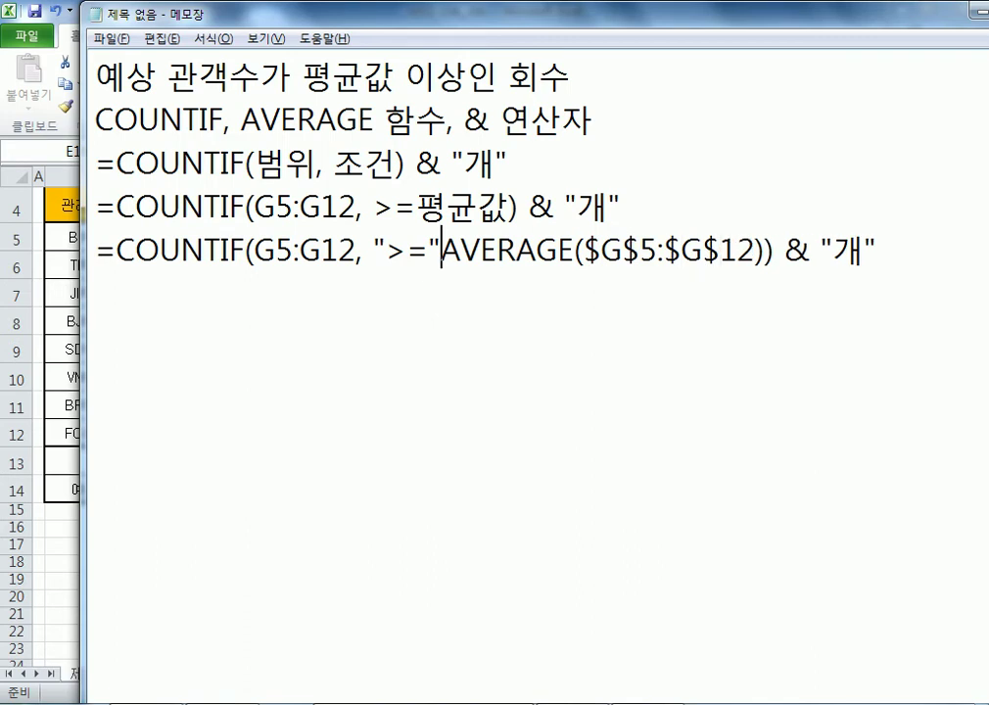
text(&)
click(385, 250)
key(shift+Right)
key(shift+Right)
drag(484, 252, 599, 253)
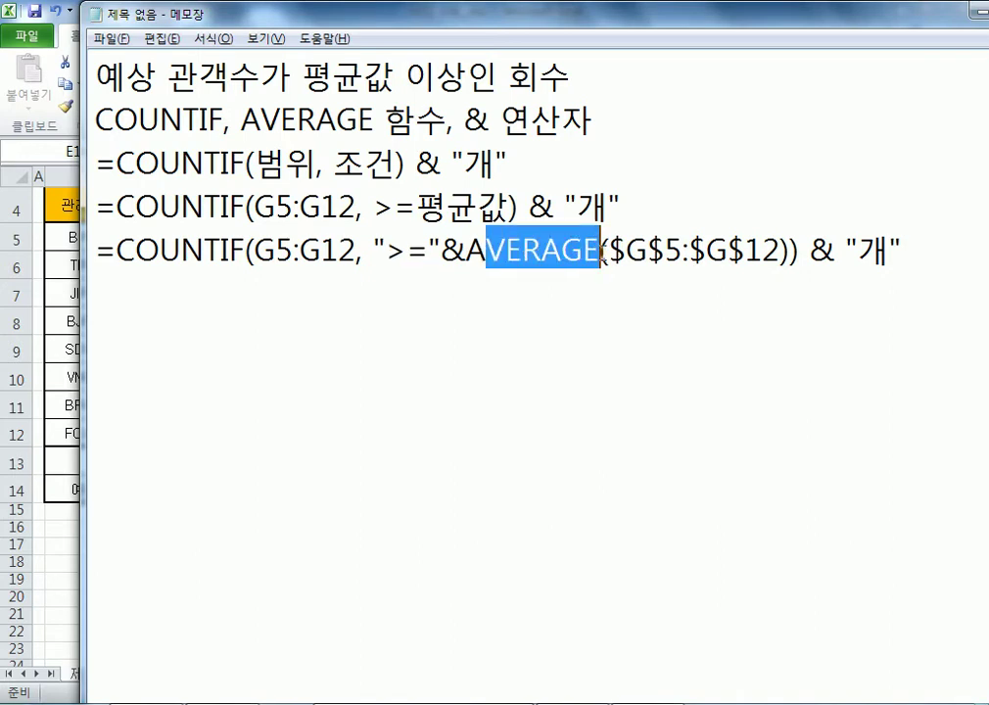
Step: Copy the =COUNTIF(G5:G12, >=평균값) & "개" line to the end of the note, leaving a blank line above it
click(228, 304)
key(Return)
key(Up)
key(Up)
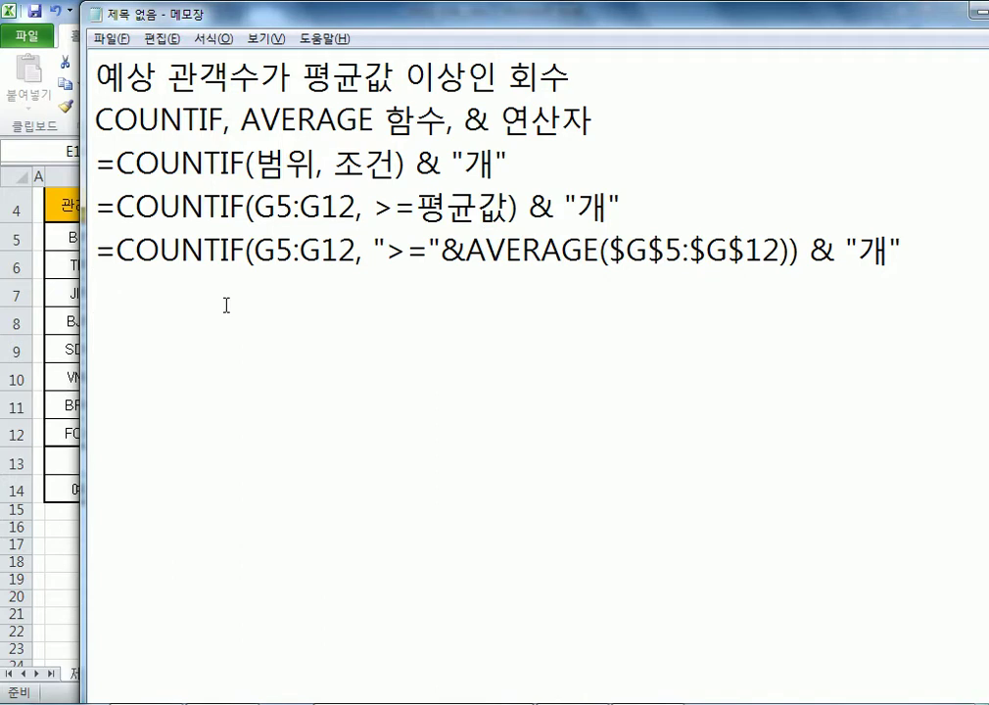
key(shift+Up)
key(ctrl+c)
key(ctrl+End)
key(ctrl+v)
Step: Replace 평균값 in the copied comparison line with the number 100000
key(Up)
key(Right)
key(Right)
key(Right)
key(Right)
key(Right)
key(Right)
key(Right)
key(Right)
key(Right)
key(Right)
key(Right)
key(Right)
key(Right)
key(Right)
key(Right)
key(Right)
key(Right)
key(Right)
key(Right)
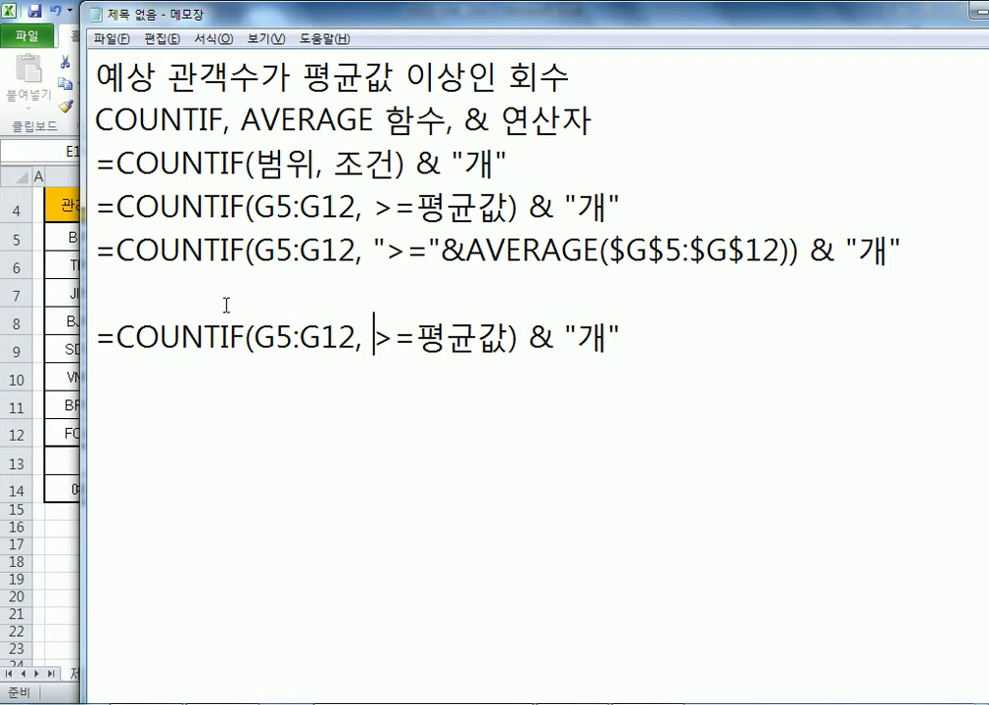
text(10000)
key(Delete)
key(Delete)
key(Delete)
text(0)
key(Left)
Step: Enclose the comparison line's criterion >=100000 in quotation marks
click(373, 337)
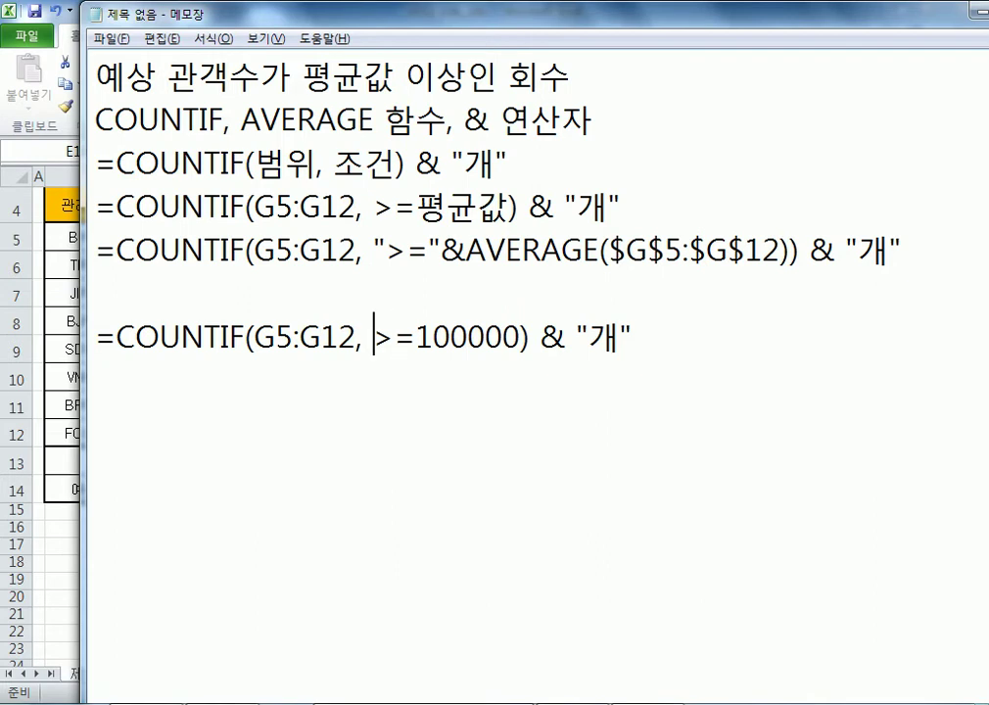
text(")
click(534, 337)
text(")
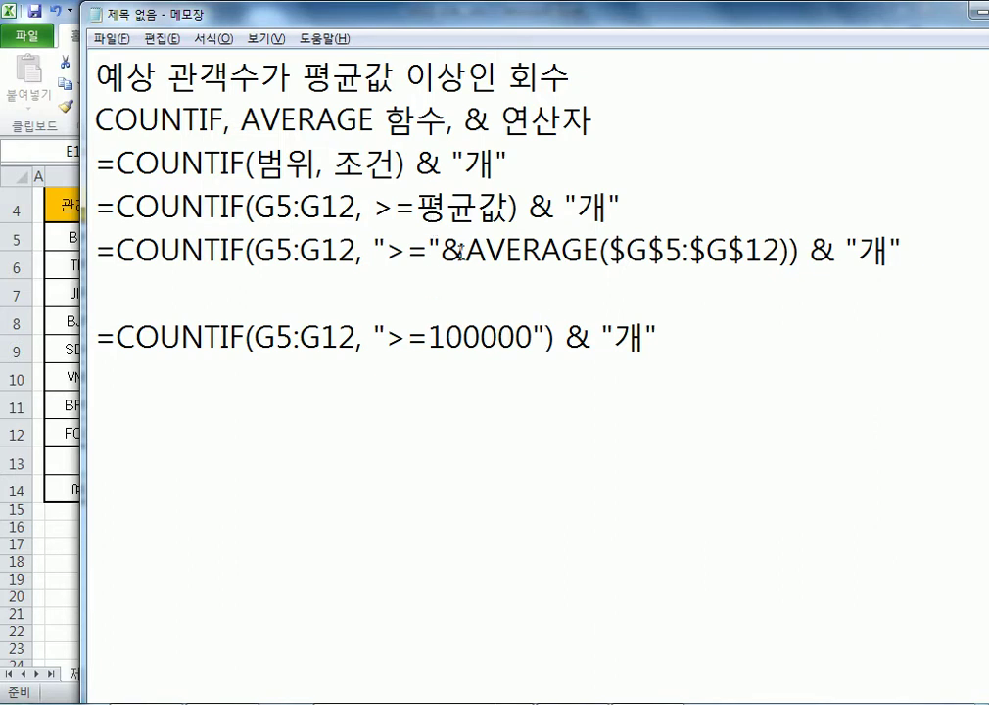
Step: Compare the quoted operator, & and AVERAGE parts of the finished formula with the ">=100000" criterion
drag(466, 251, 791, 250)
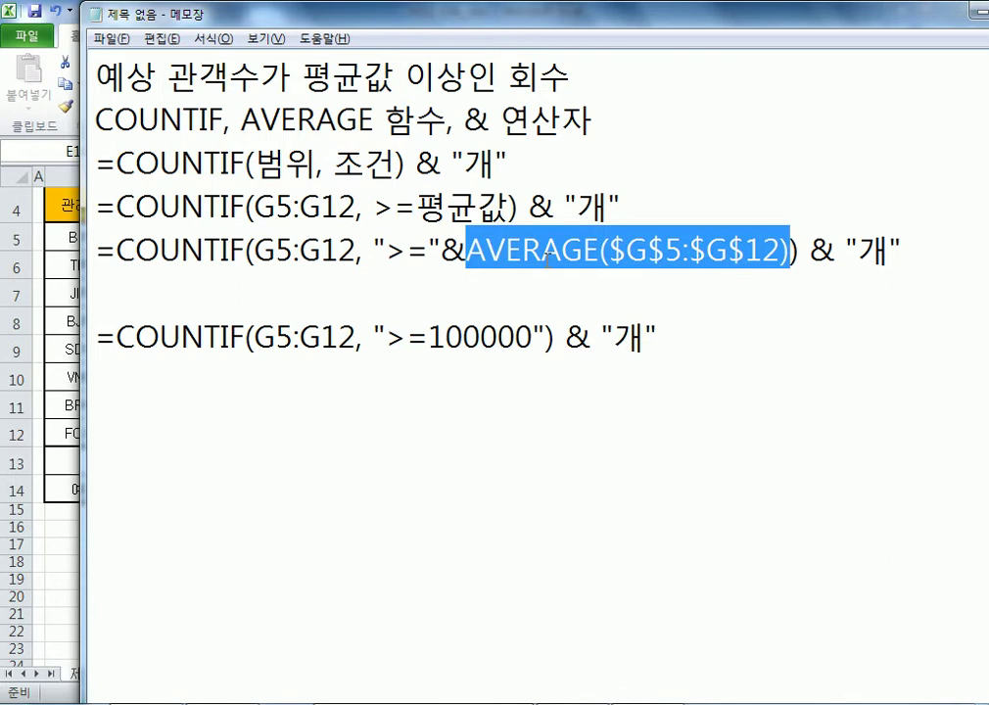
drag(385, 251, 428, 251)
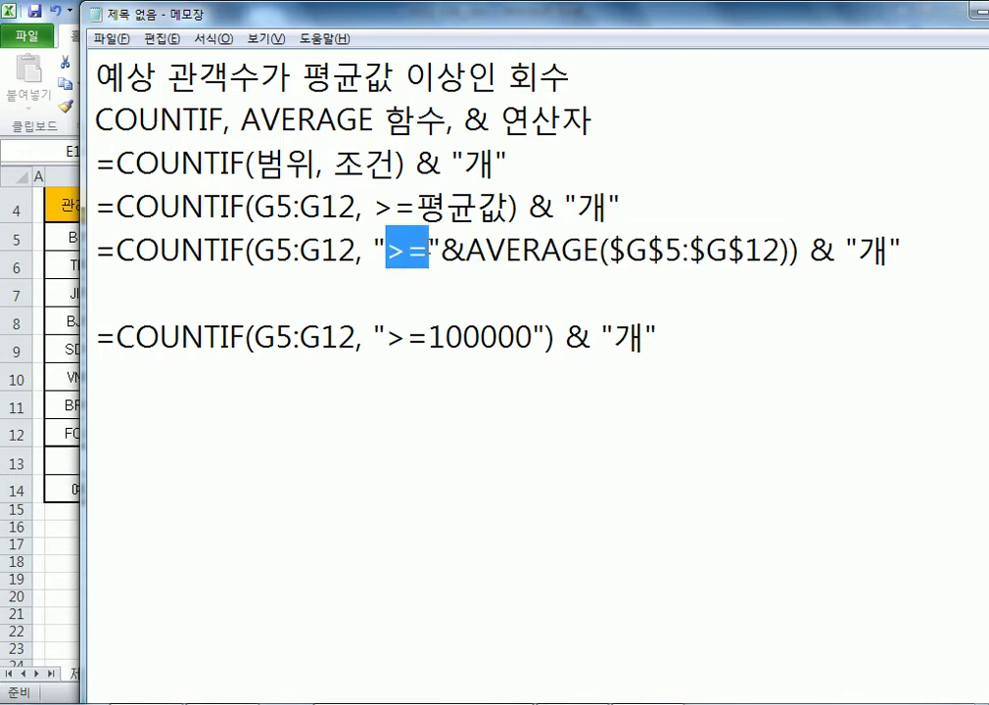
drag(466, 251, 789, 250)
drag(440, 251, 466, 251)
drag(386, 337, 533, 336)
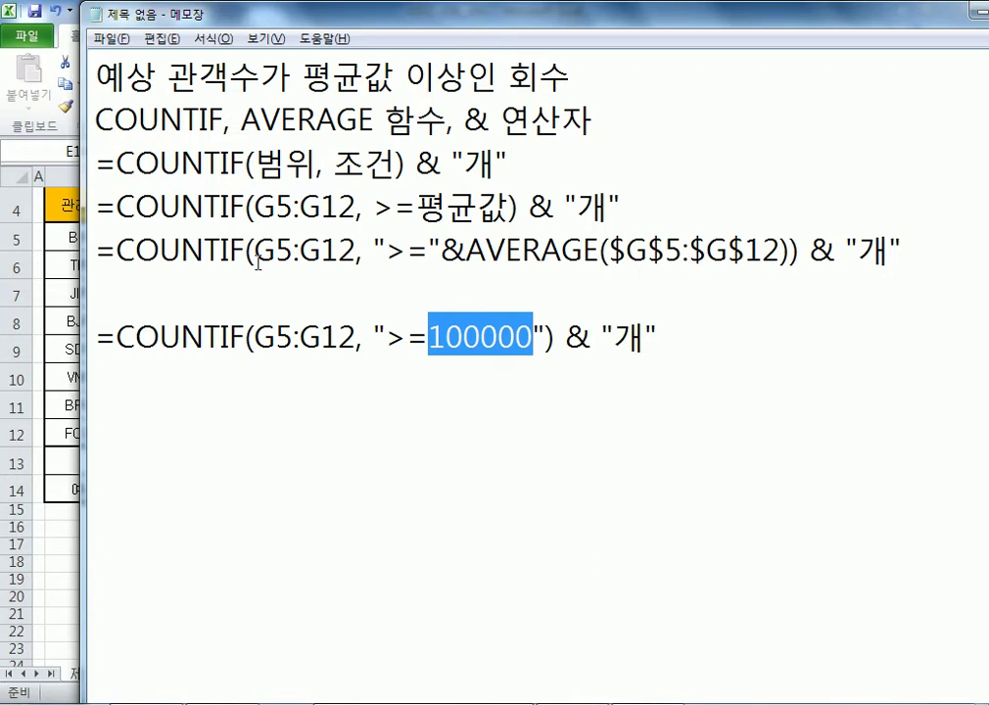
Step: Copy =COUNTIF(G5:G12, ">="&AVERAGE($G$5:$G$12)) & "개" from the note into cell E14 in Excel
drag(95, 250, 900, 250)
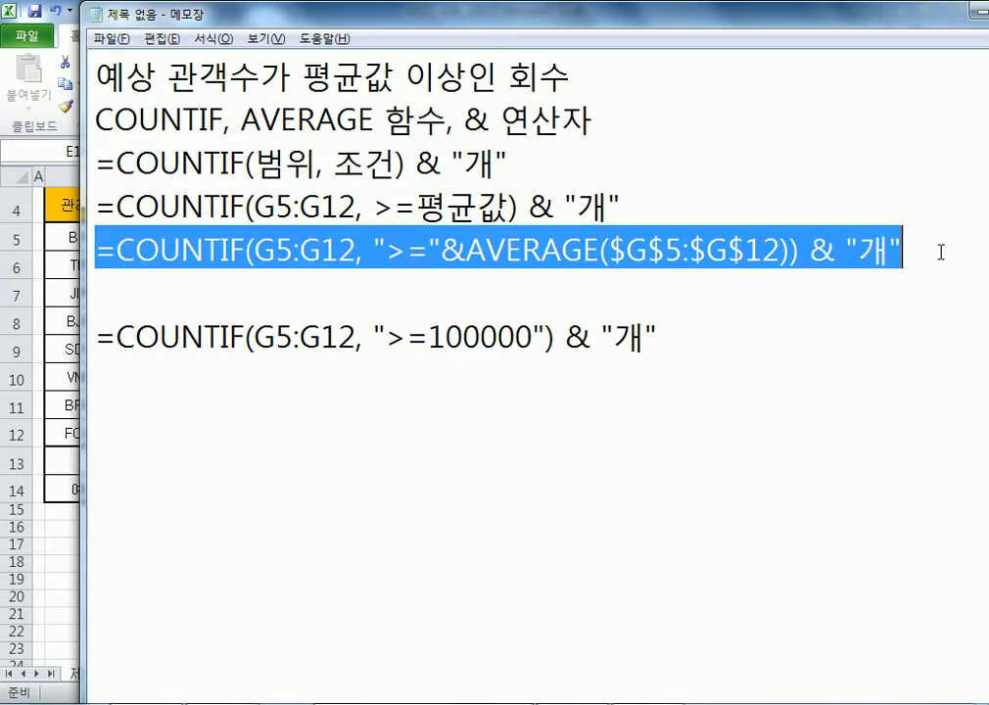
key(alt+Tab)
double_click(401, 489)
key(ctrl+v)
key(Return)
click(409, 489)
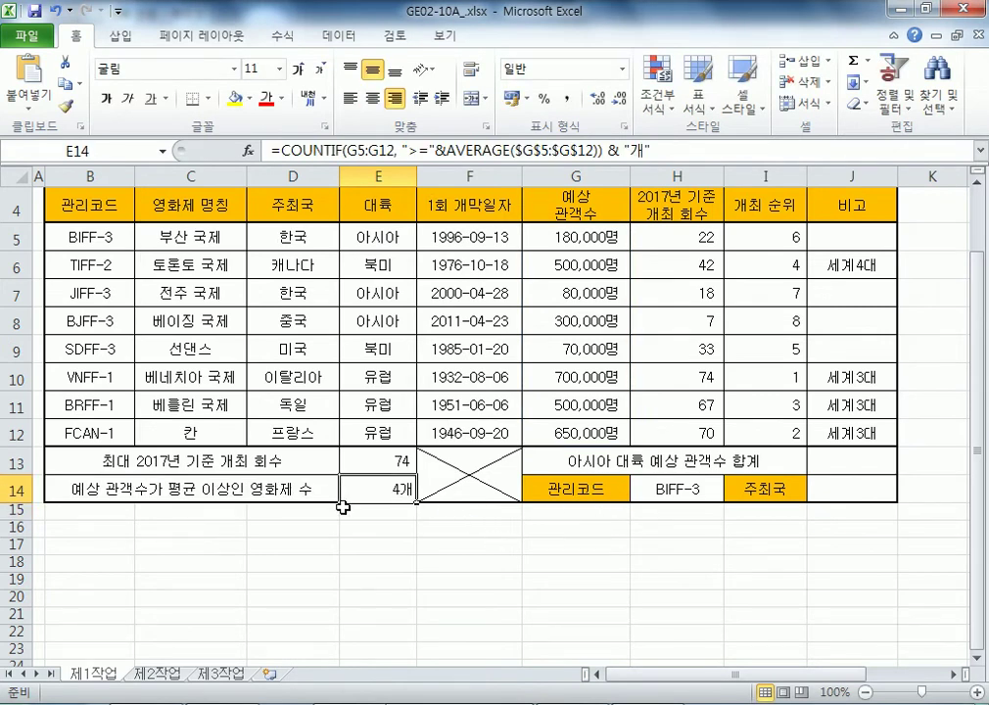
key(alt+Tab)
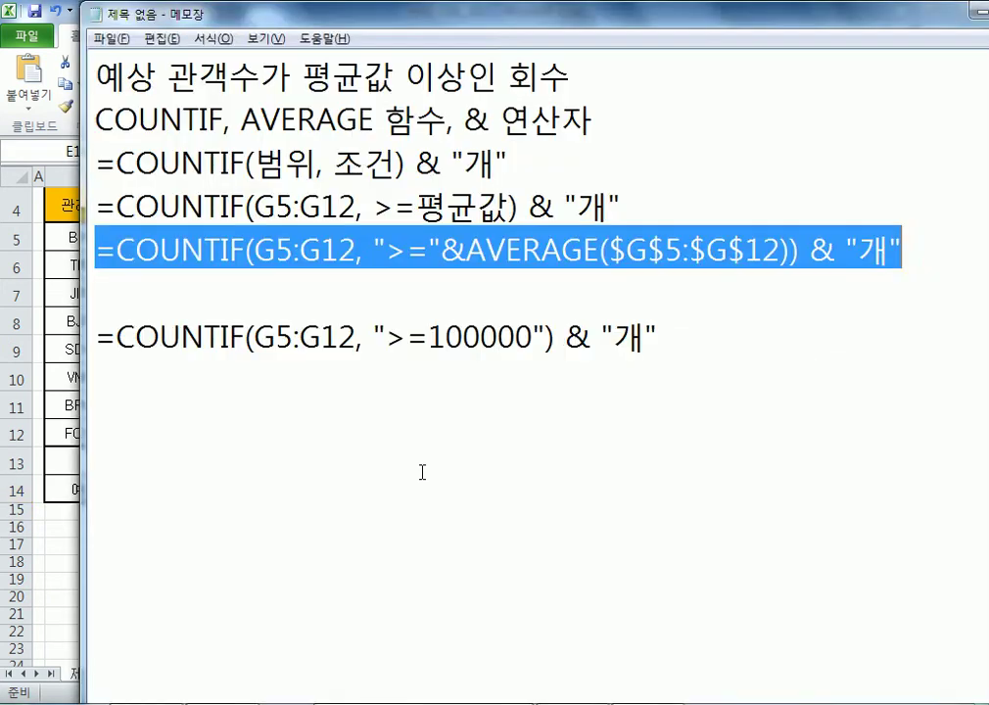
click(416, 291)
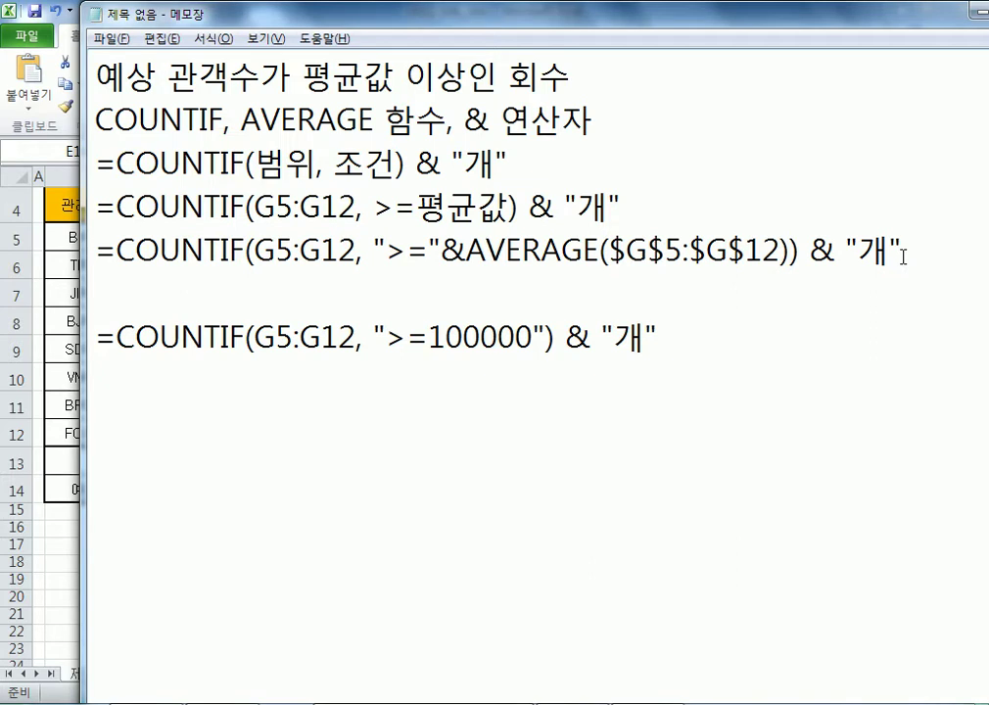
click(453, 303)
click(407, 420)
key(Return)
Step: Return to Excel, select J13 for 아시아 대륙 예상 관객수 합계, and examine the 예상 관객수 and 대륙 columns it draws on
key(alt+Tab)
click(847, 470)
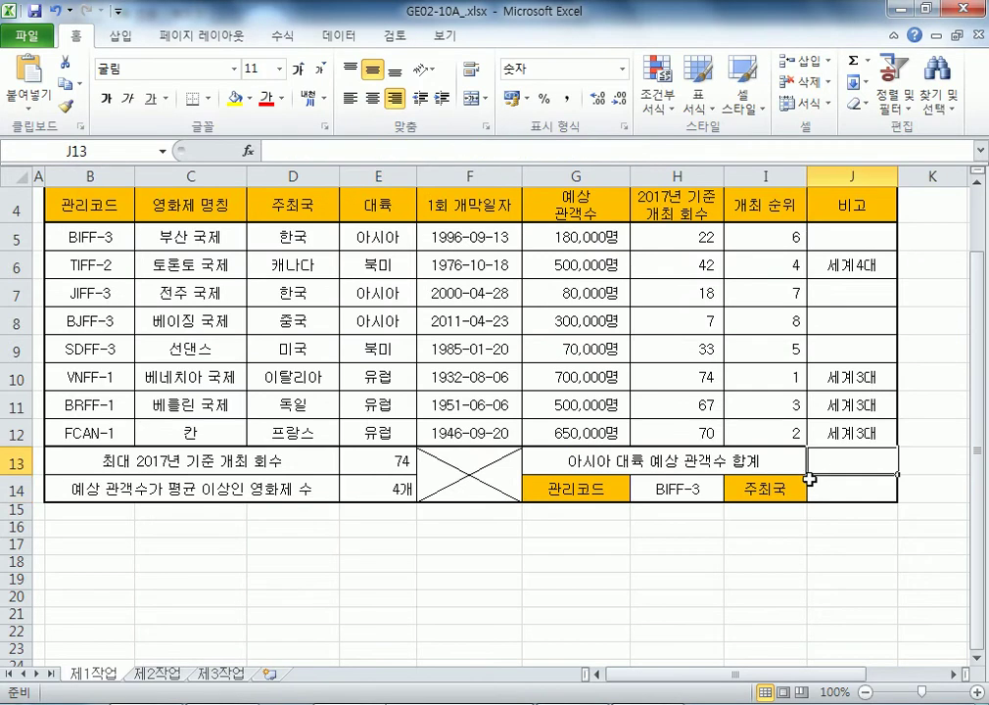
drag(558, 193, 560, 250)
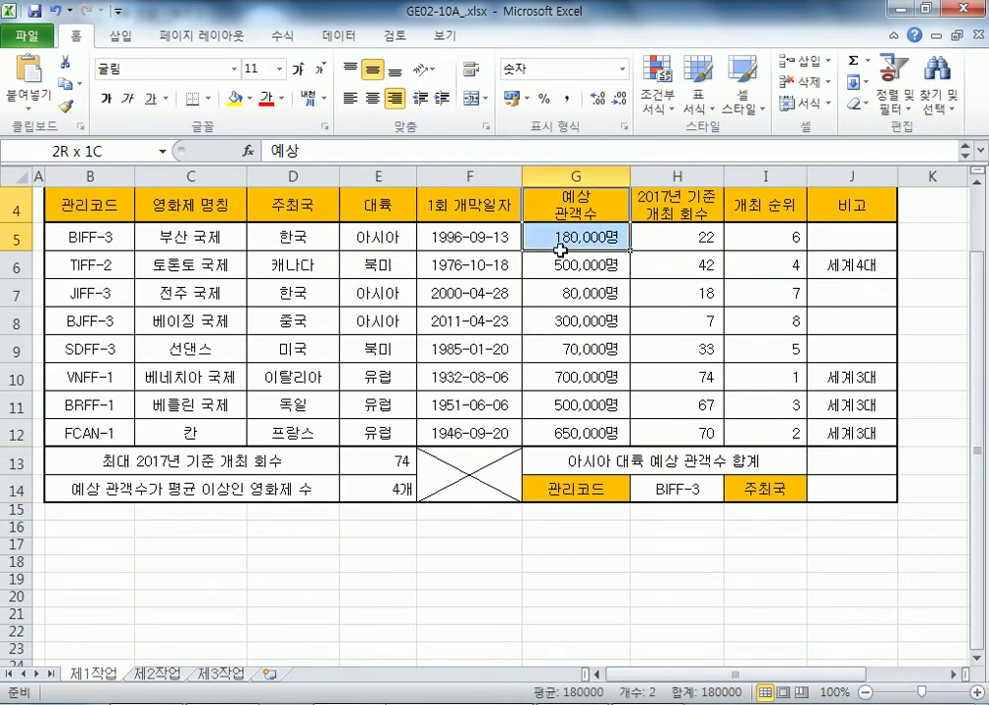
drag(364, 205, 368, 231)
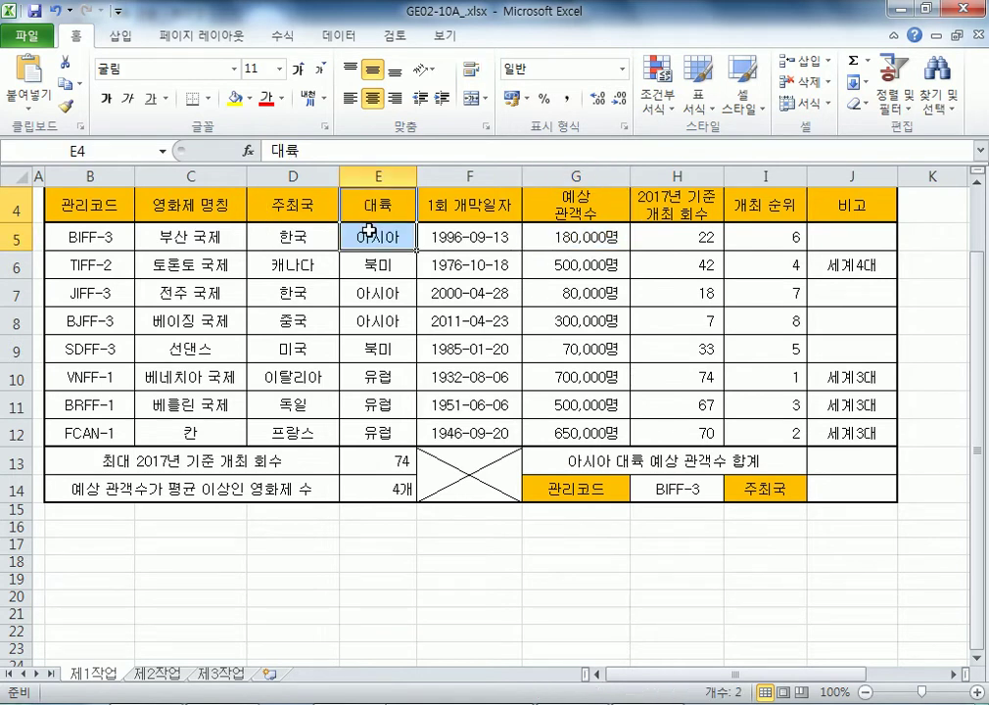
Step: Enter =DSUM(B4:H12,G4,E4:E5) in J13 for the 아시아 대륙 예상 관객수 합계
click(814, 461)
text(=)
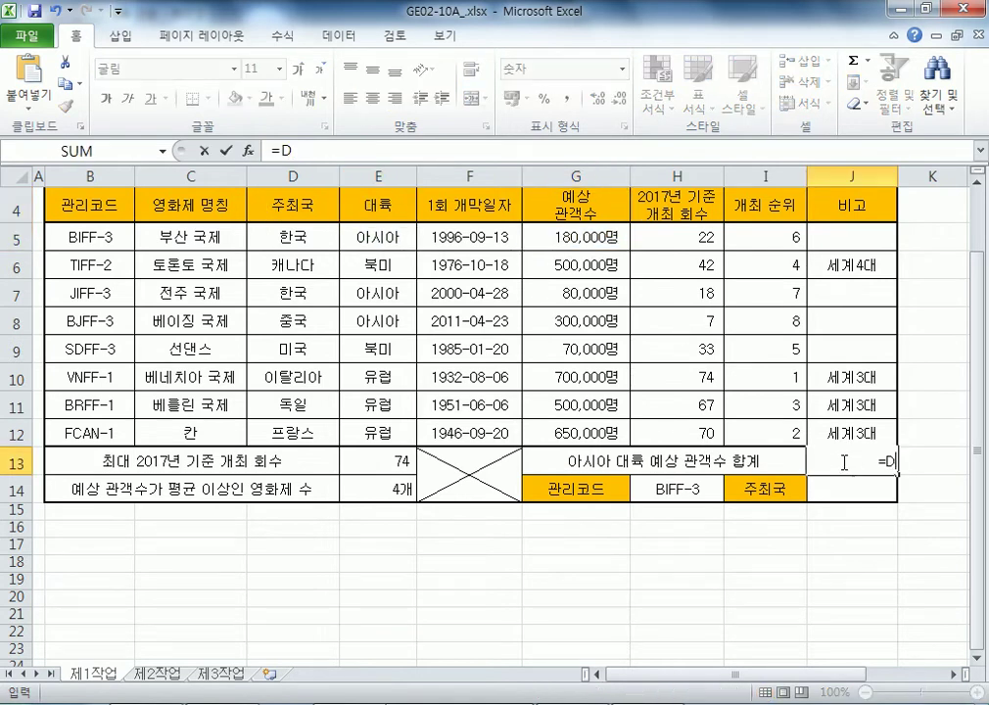
text(DSUM()
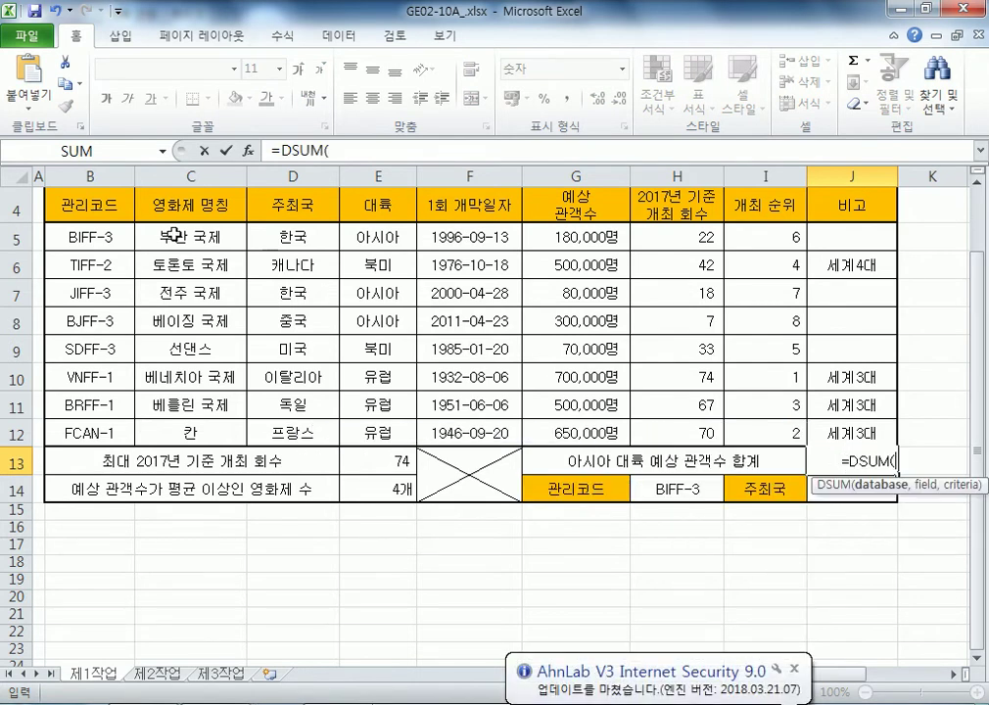
drag(75, 201, 641, 431)
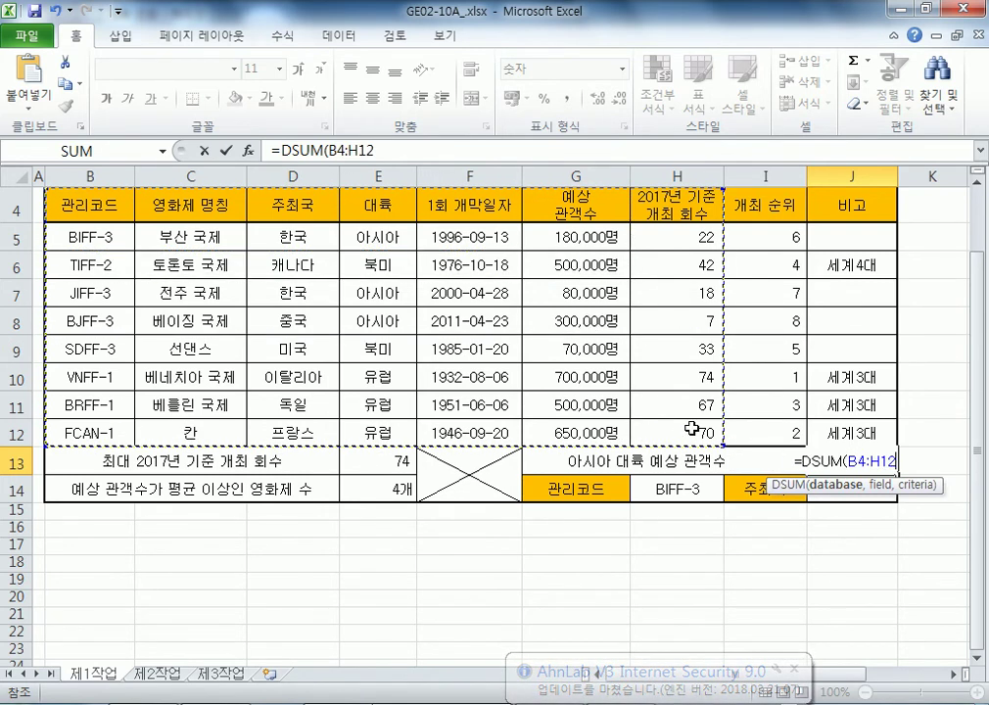
text(,)
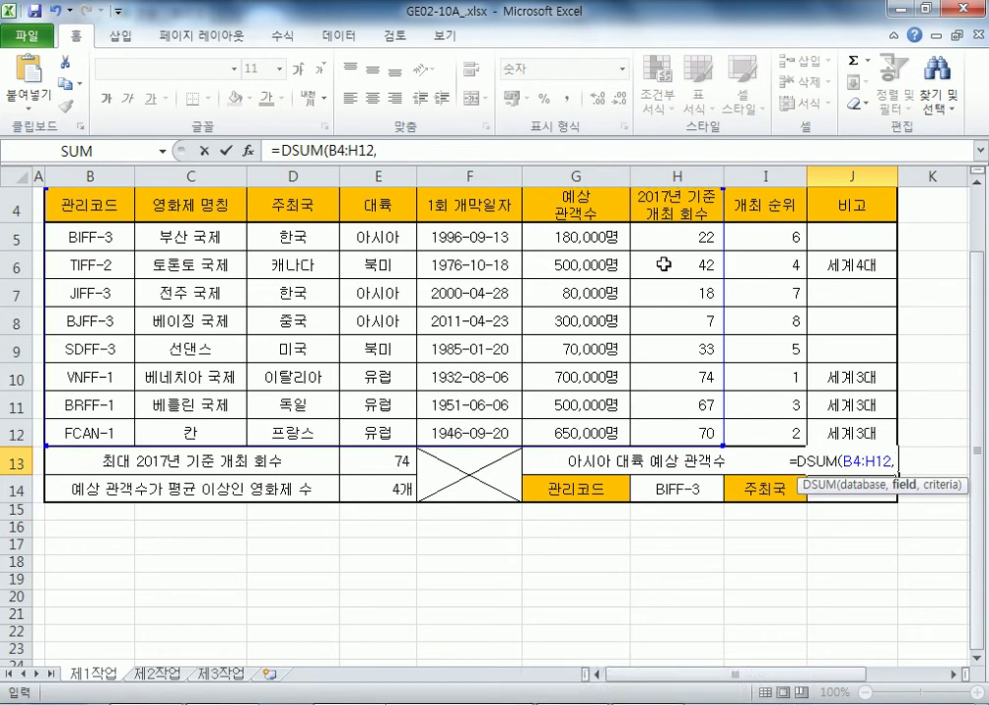
click(560, 199)
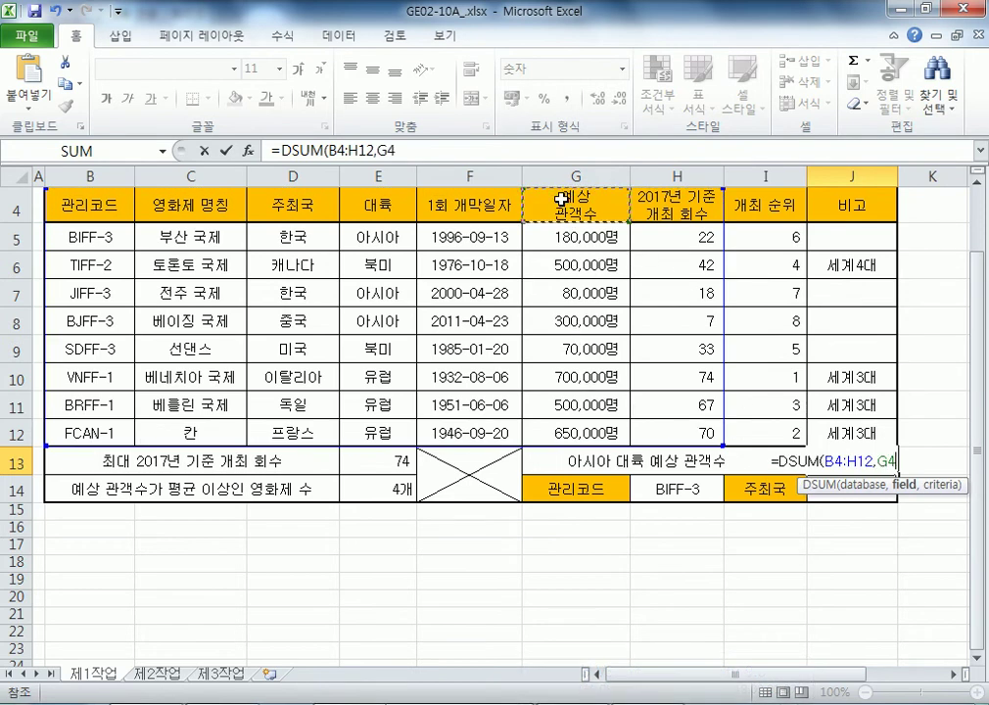
text(,)
drag(394, 203, 388, 235)
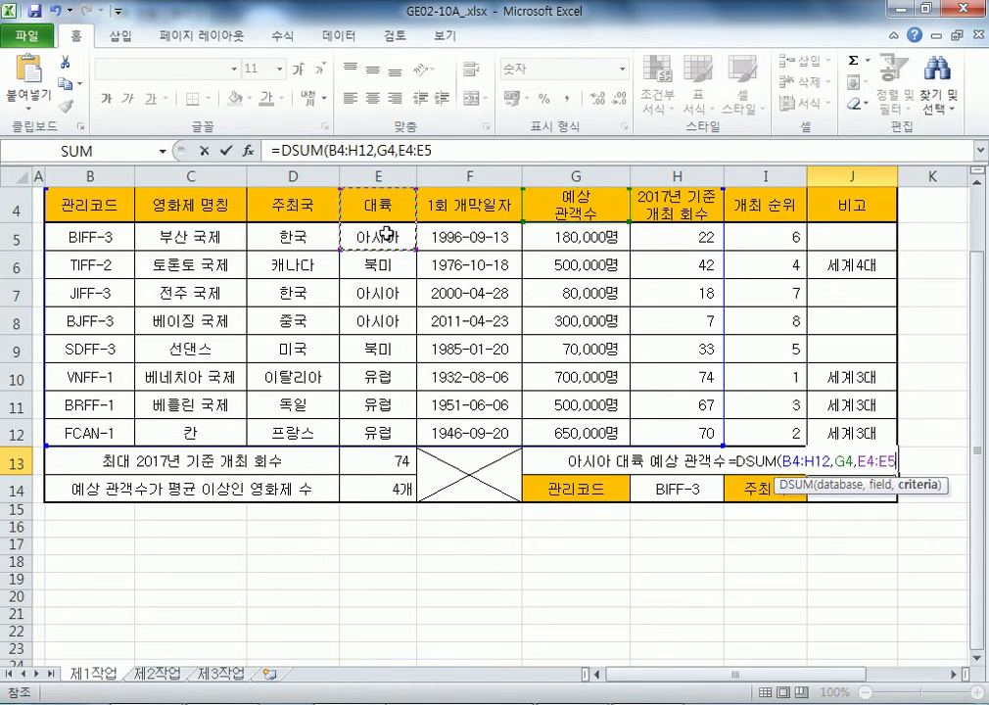
key(Return)
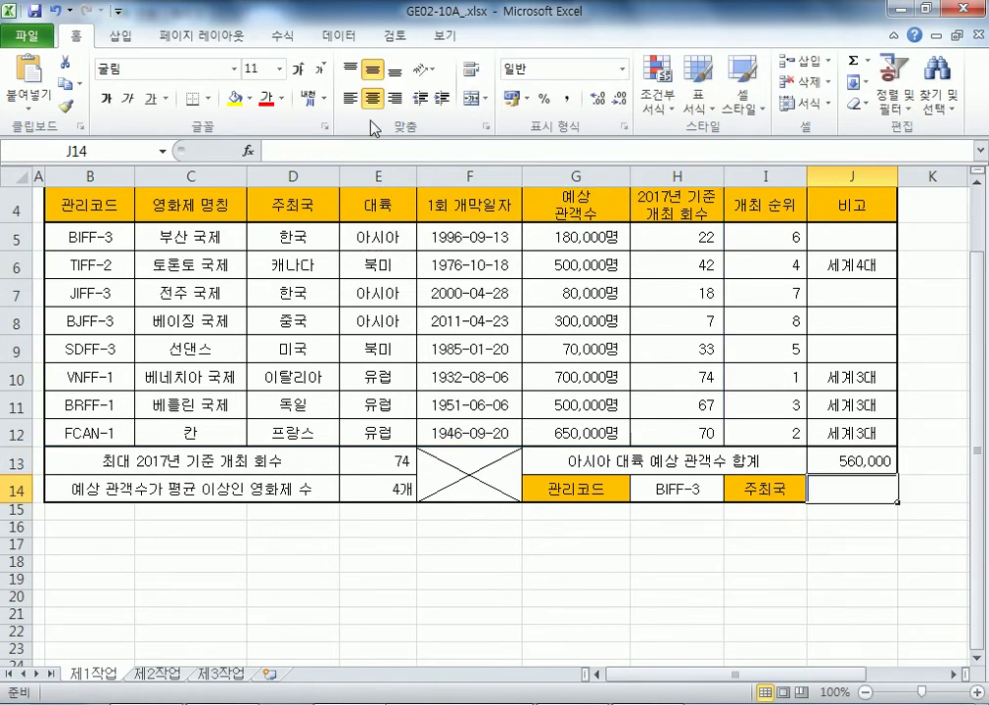
Step: Collapse the ribbon and enter =VLOOKUP(H14,B5:H12,3) in J14 to look up the 주최국 of the selected 관리코드
double_click(74, 37)
double_click(829, 373)
key(Return)
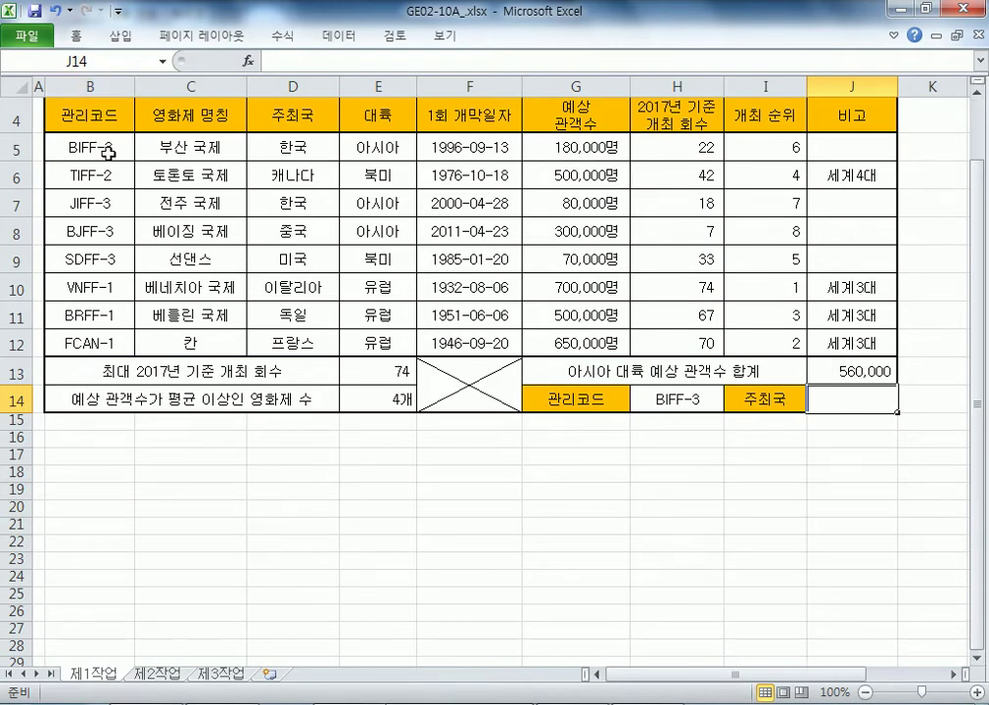
text(=)
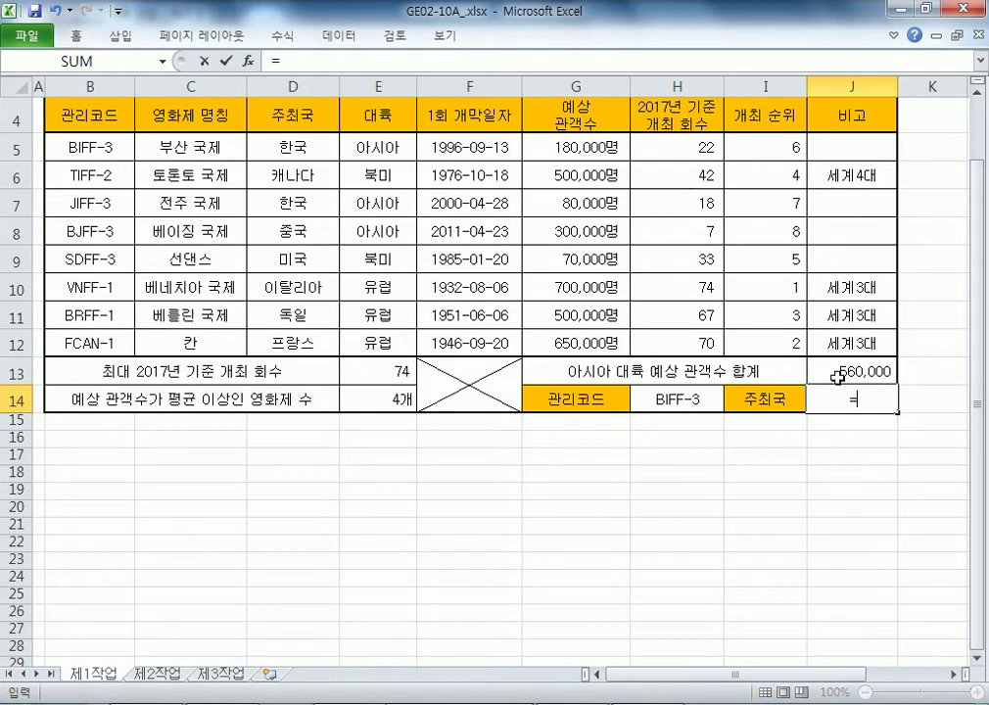
text(VLOO)
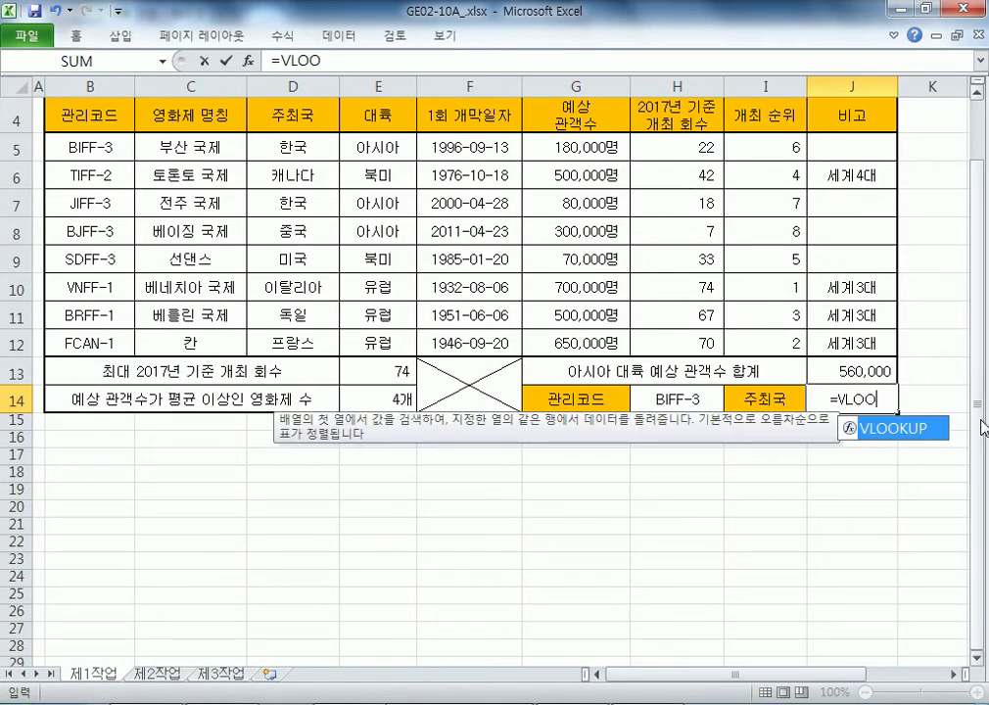
key(Tab)
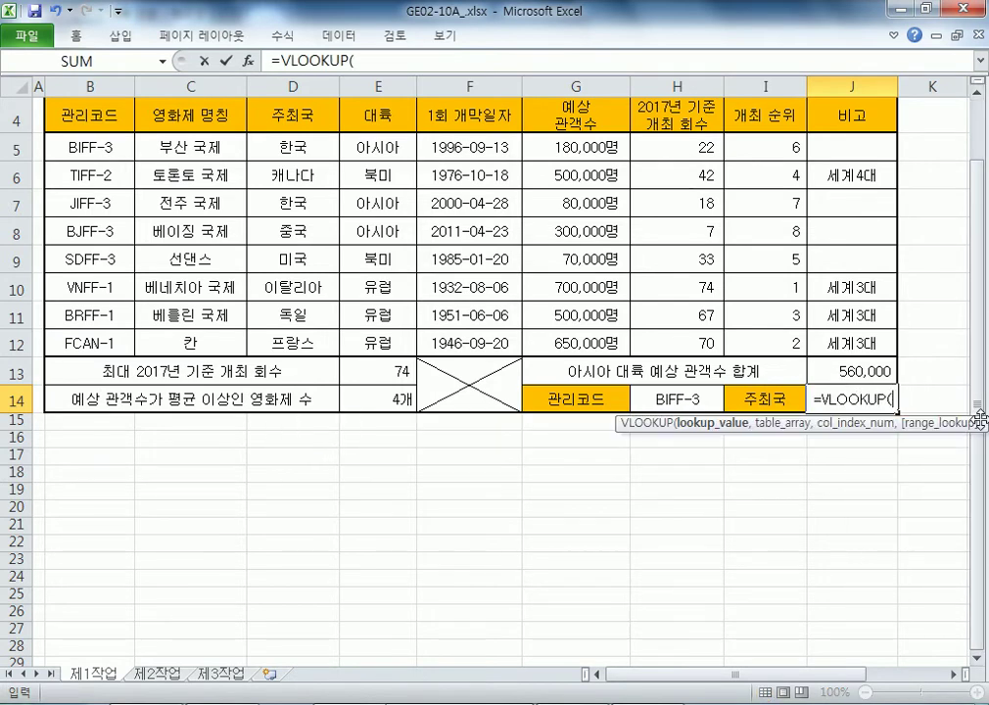
click(658, 398)
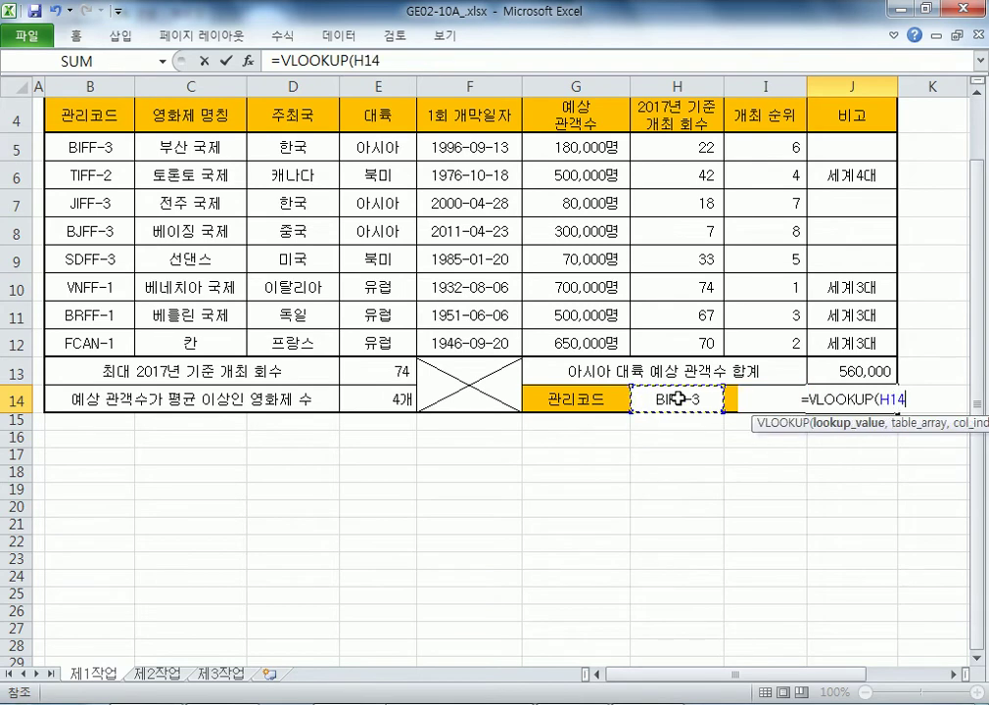
text(,)
click(88, 146)
drag(88, 145, 669, 346)
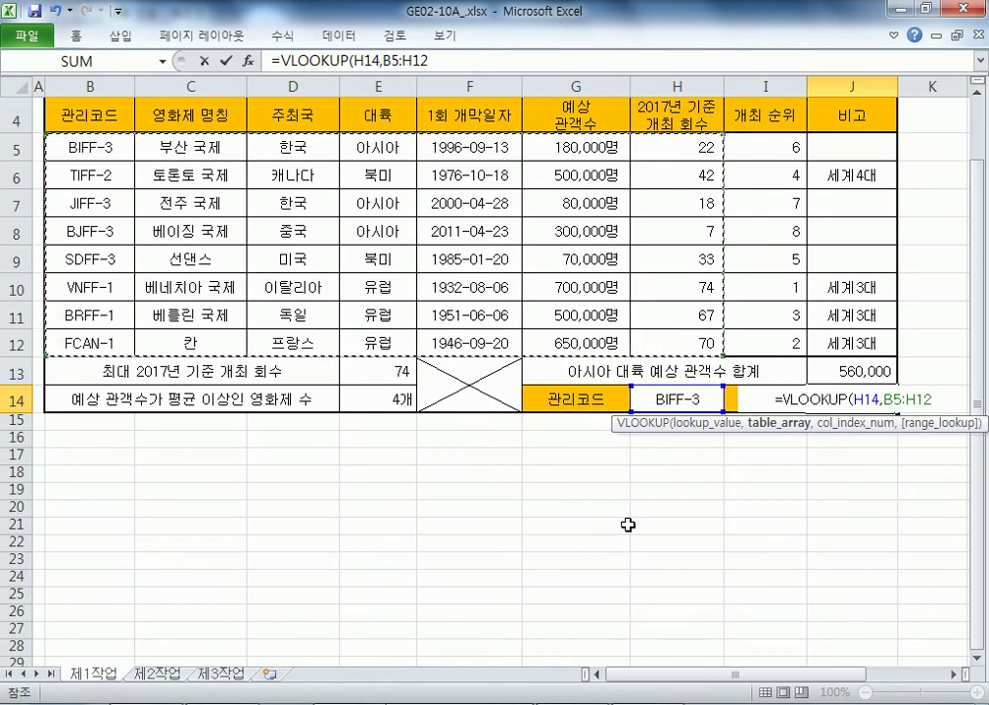
text(,)
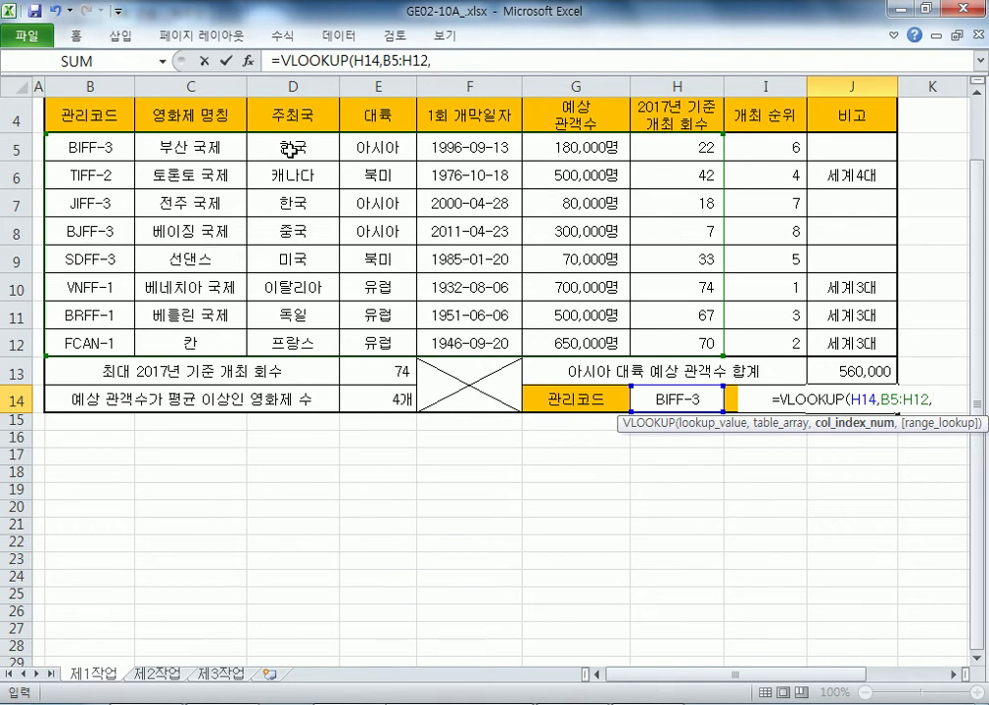
text(3)
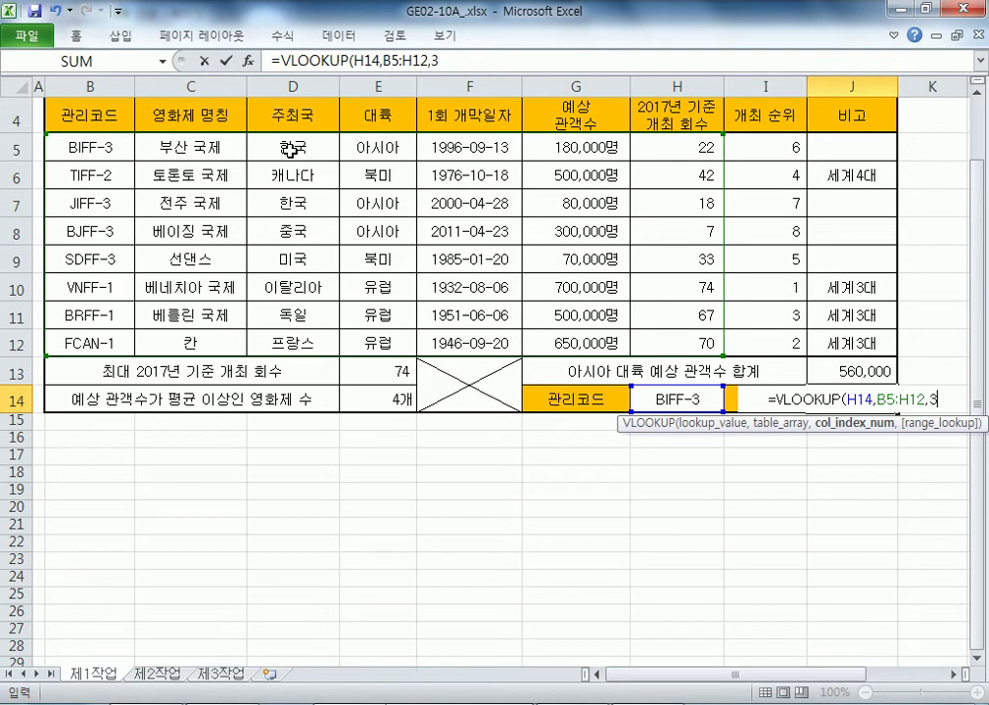
text(,0))
key(Return)
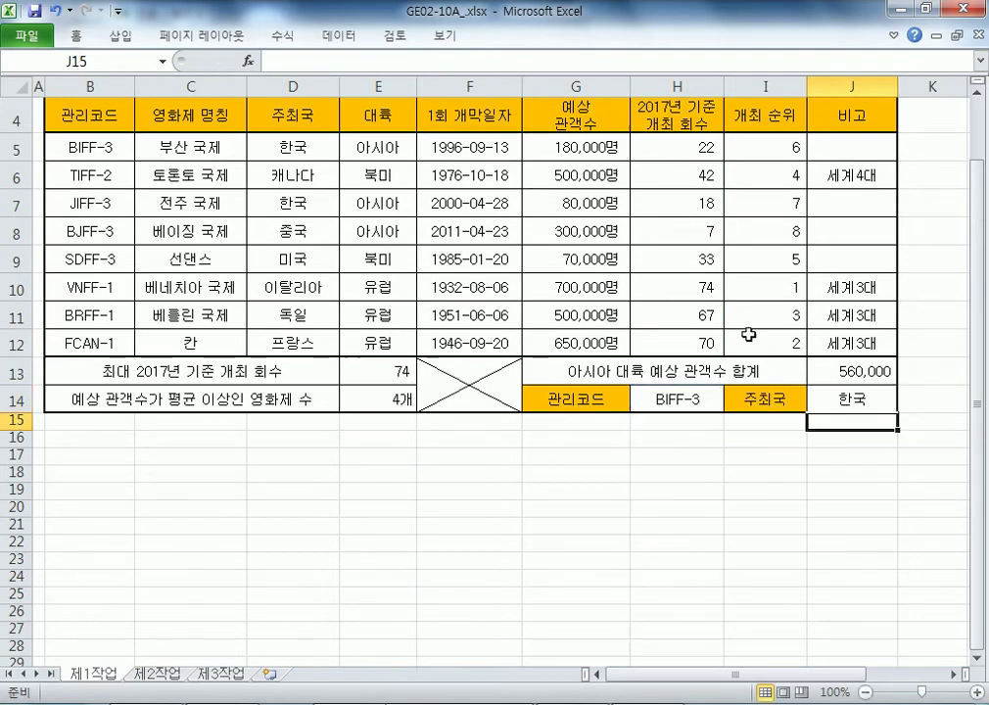
Step: Test the 주최국 lookup by switching the 관리코드 in H14 to VNFF-1, BRFF-1 and back to BIFF-3
click(720, 398)
click(731, 401)
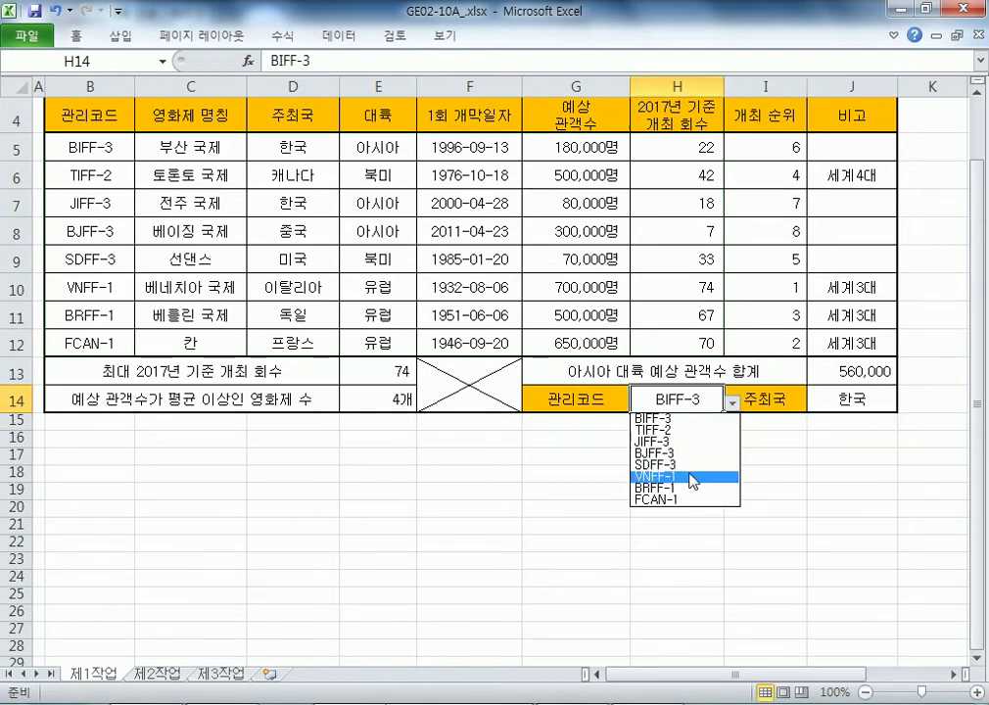
click(675, 475)
click(732, 401)
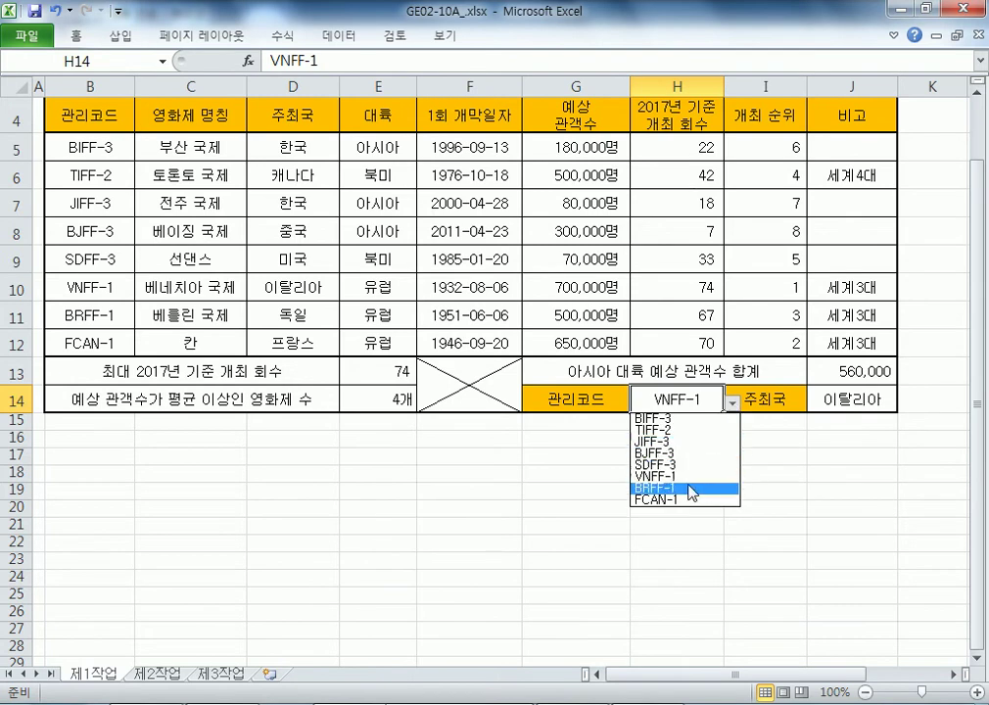
click(651, 488)
click(731, 400)
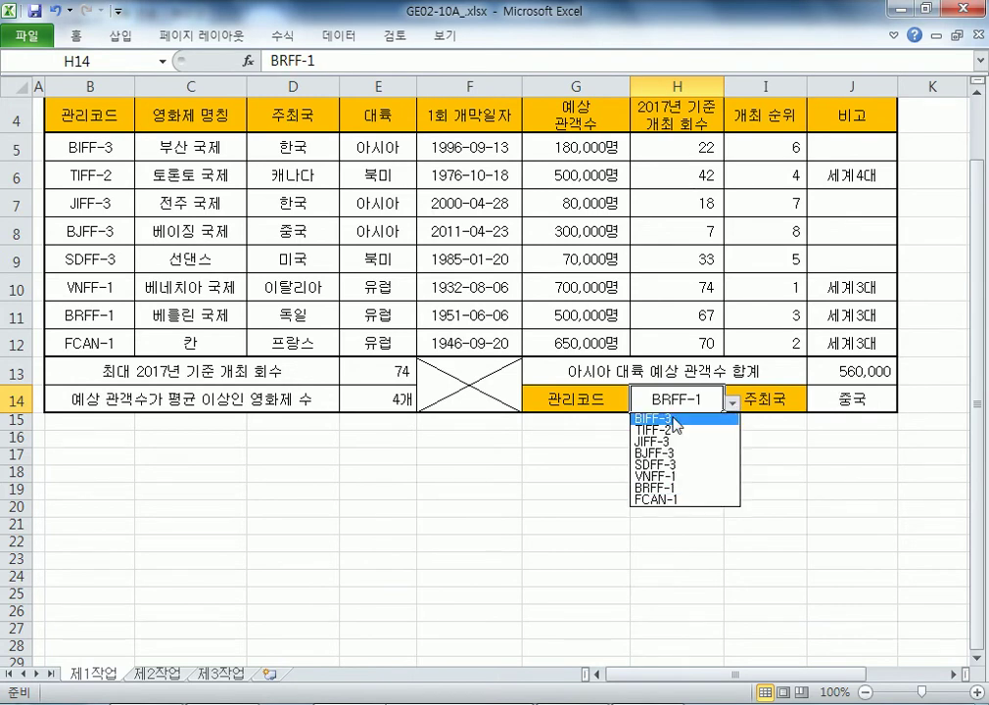
click(666, 417)
Step: Examine the arguments of the VLOOKUP formula in J14 without changing it
click(832, 402)
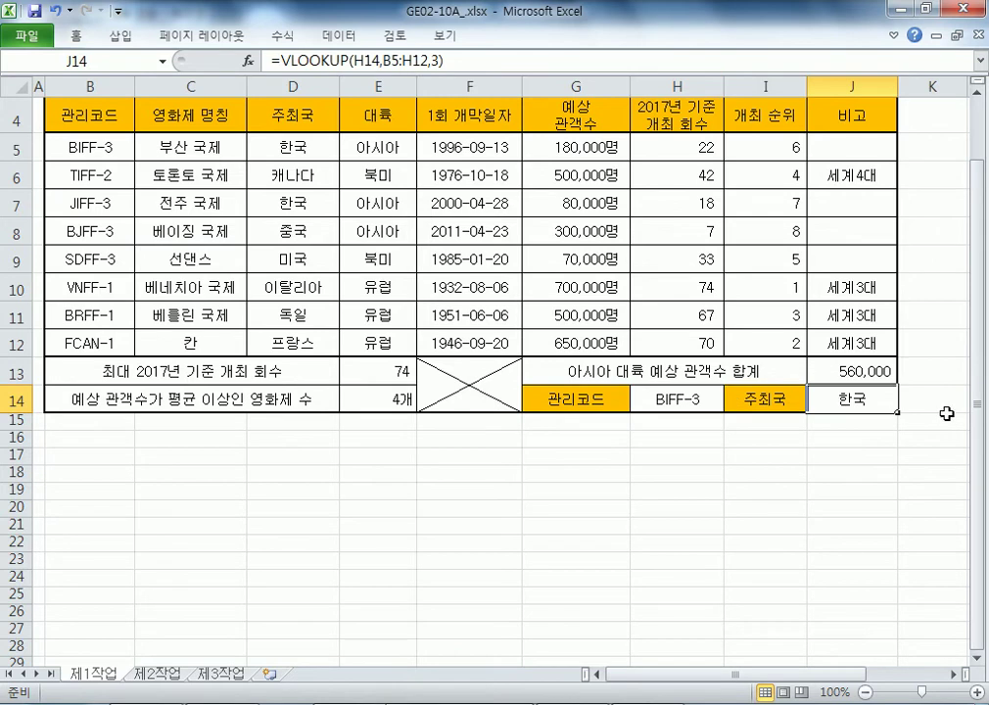
key(F2)
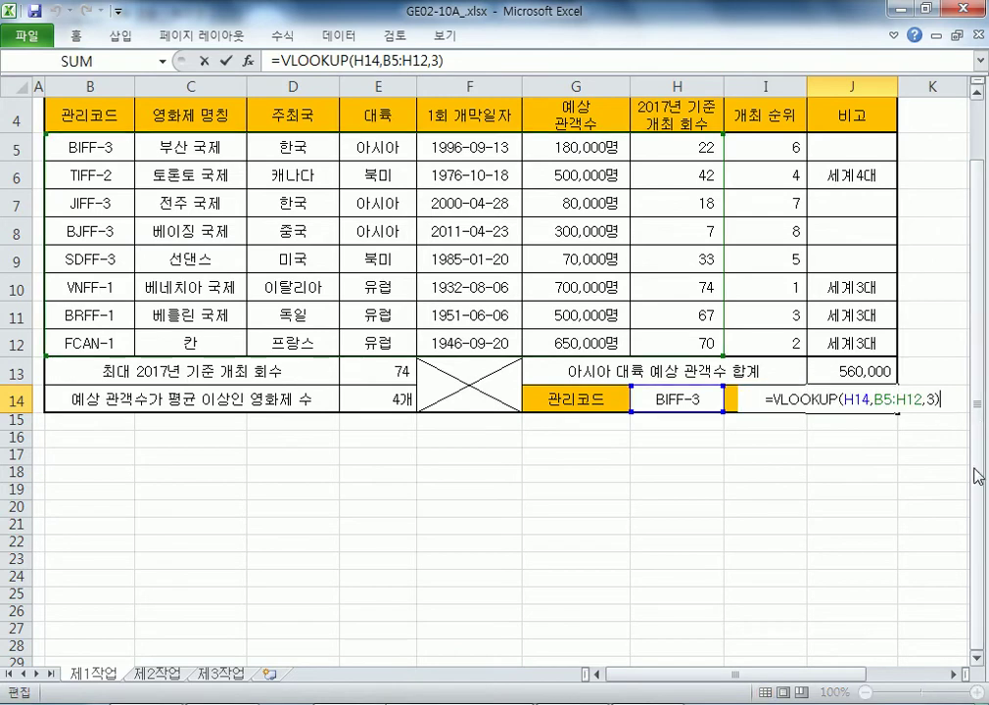
key(Escape)
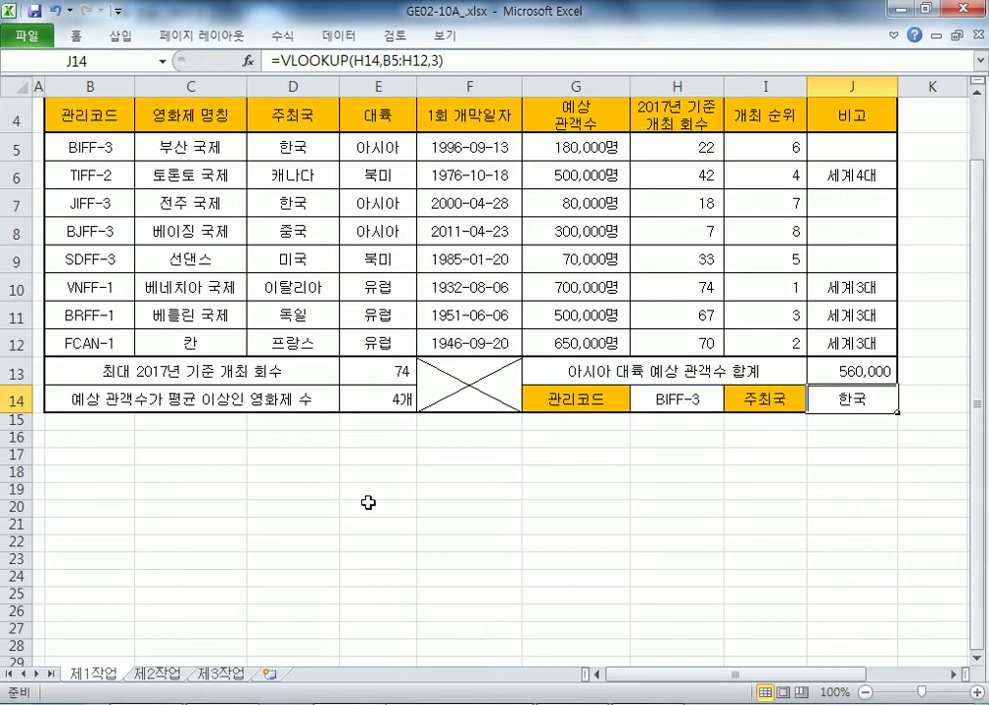
Step: Start a formula-based conditional formatting rule for B5:J12 with the condition =$G5<=100000
scroll(112, 162, up, 1)
click(88, 216)
drag(88, 215, 534, 297)
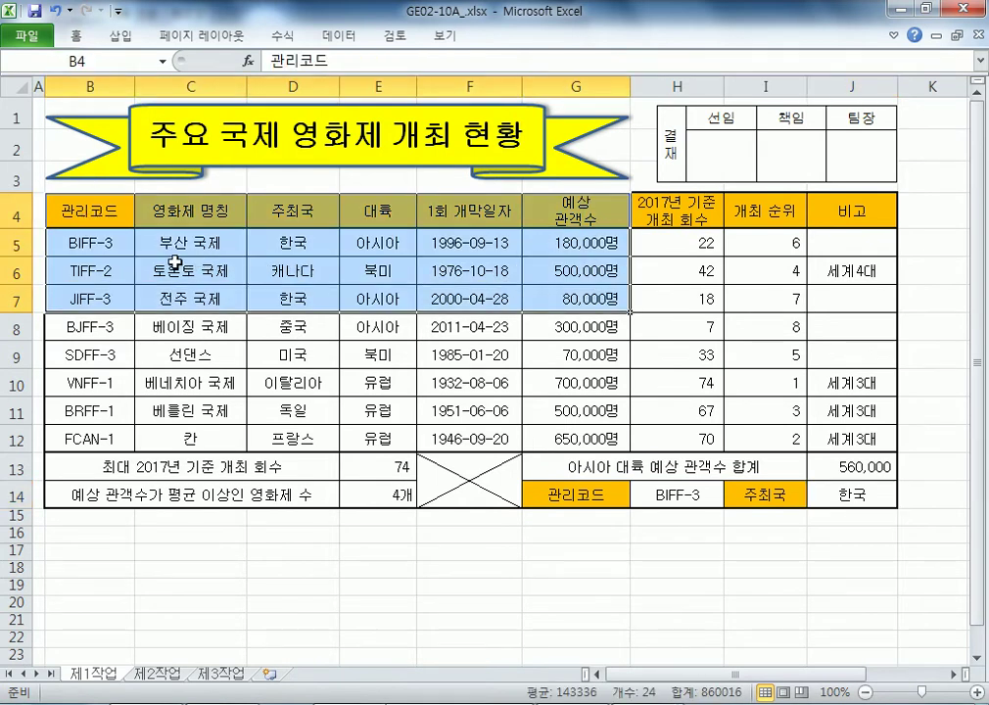
drag(88, 243, 839, 435)
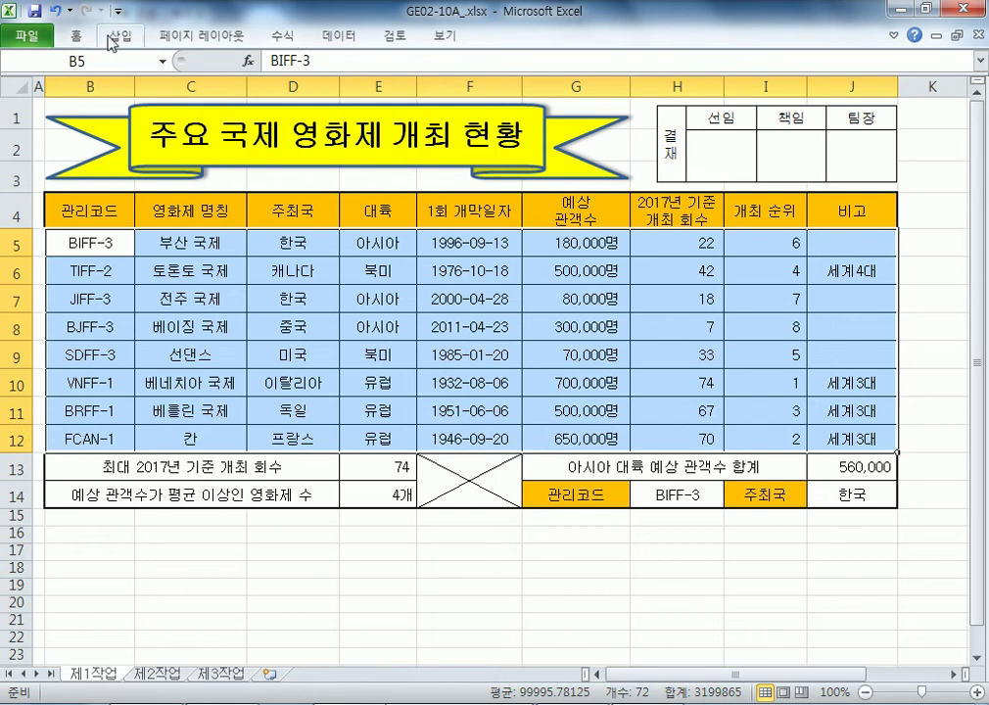
click(75, 39)
click(658, 98)
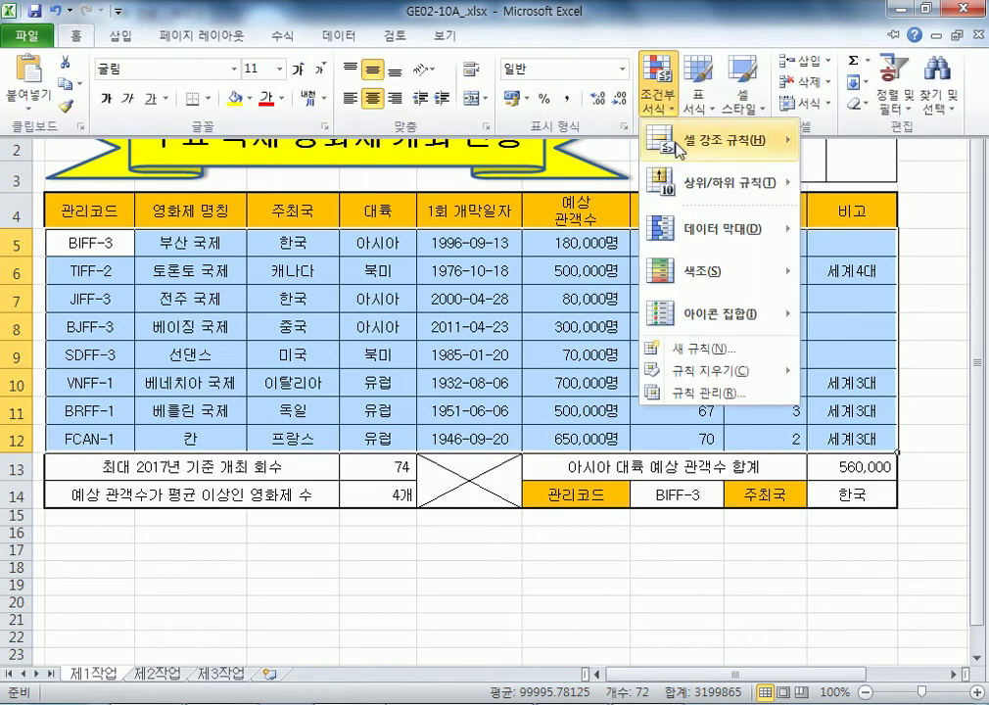
click(714, 347)
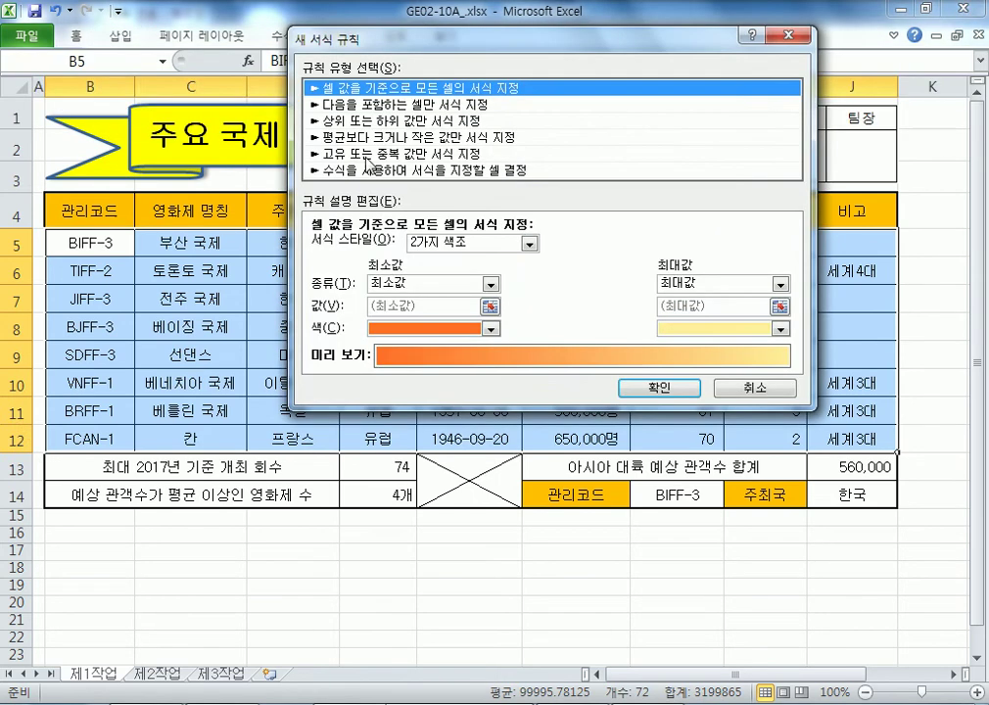
click(370, 170)
key(Tab)
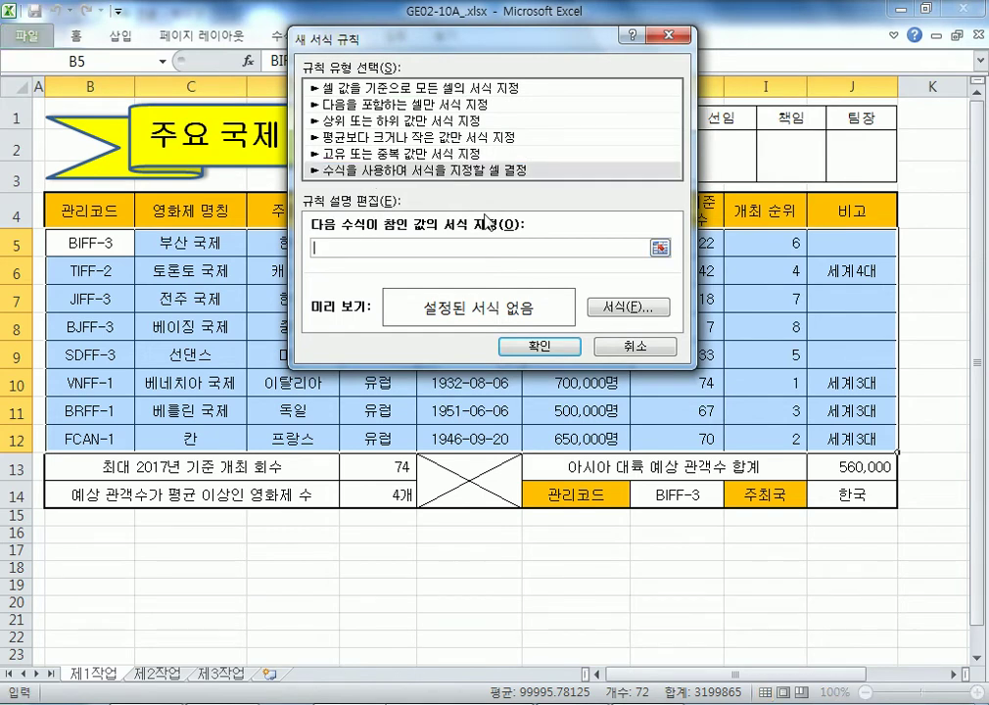
drag(505, 39, 600, 280)
click(566, 228)
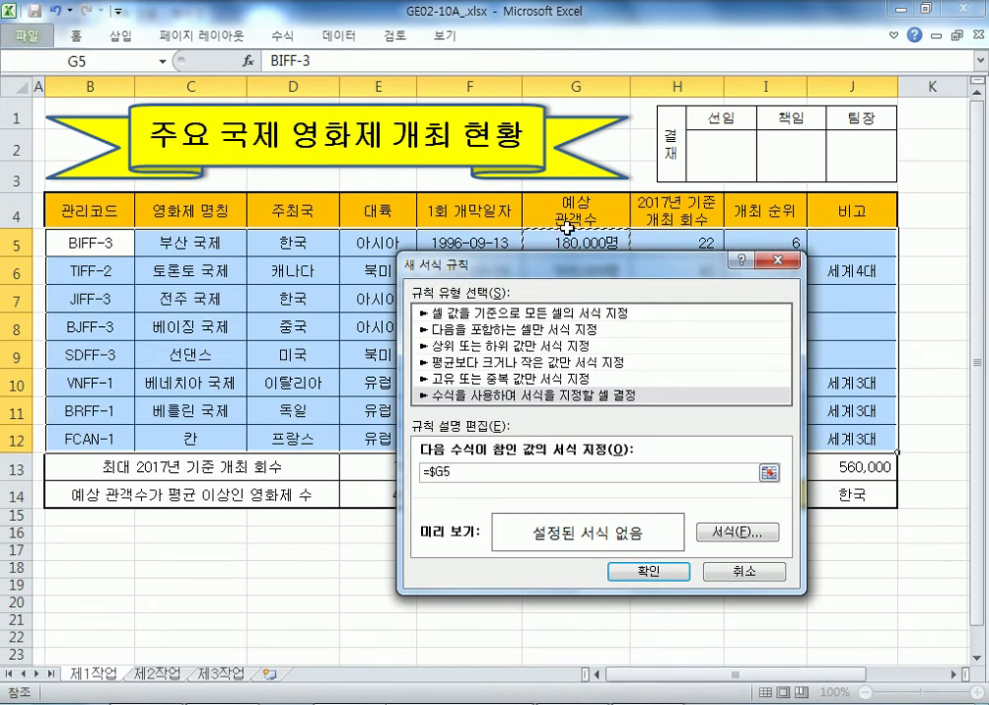
text(<=100000)
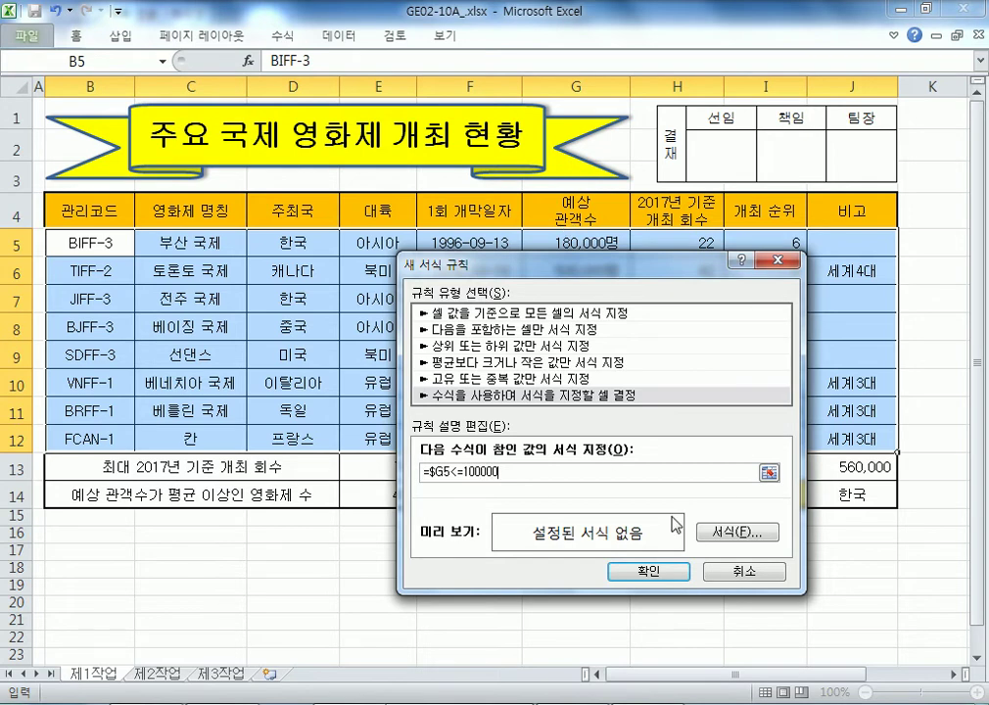
Step: Give the rule a blue, bold (굵게) font and apply it to the table rows
click(737, 532)
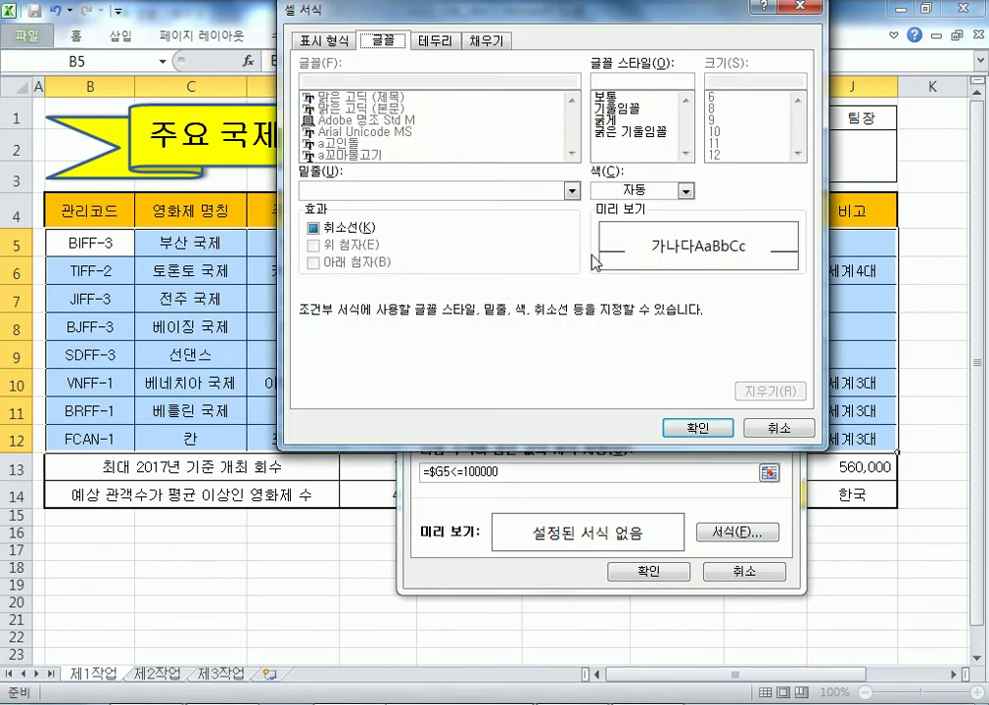
click(627, 192)
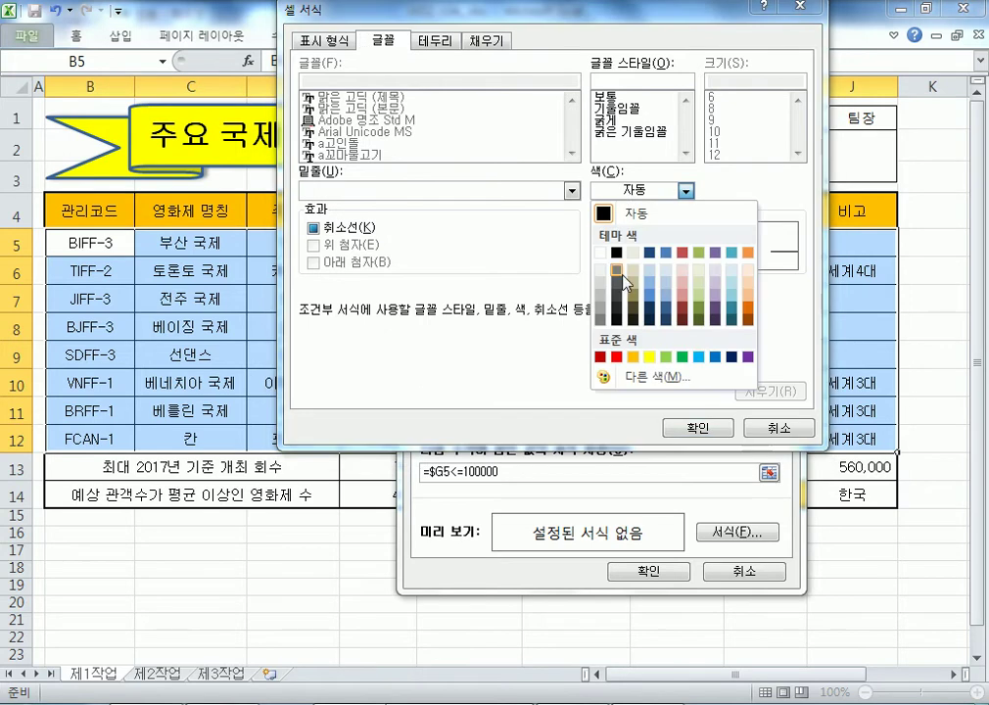
click(715, 358)
click(602, 122)
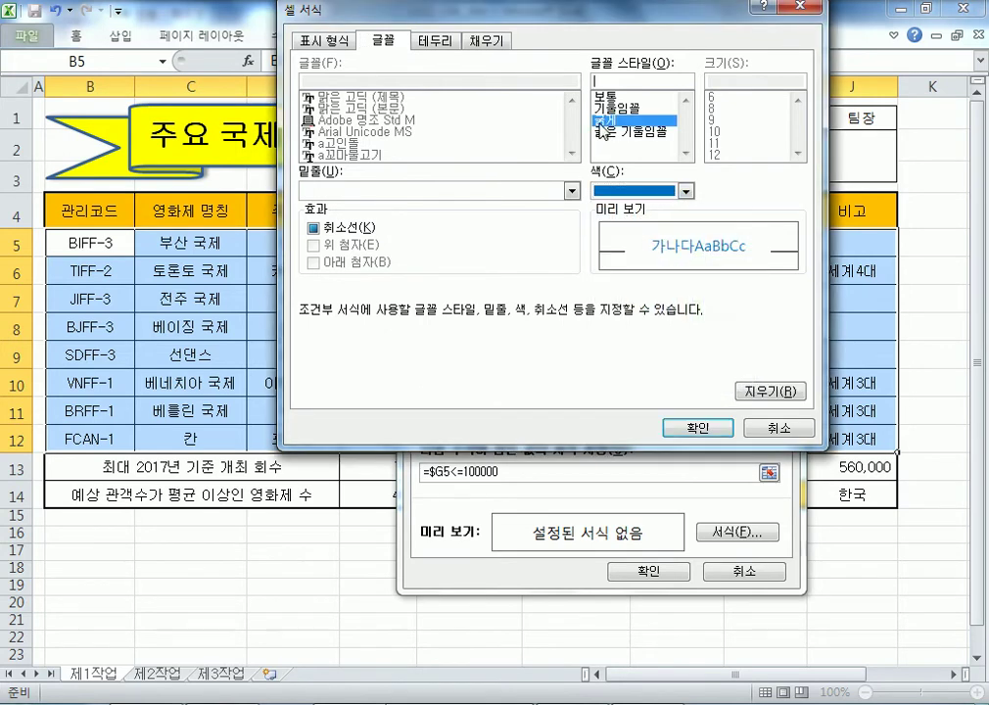
click(695, 427)
click(668, 571)
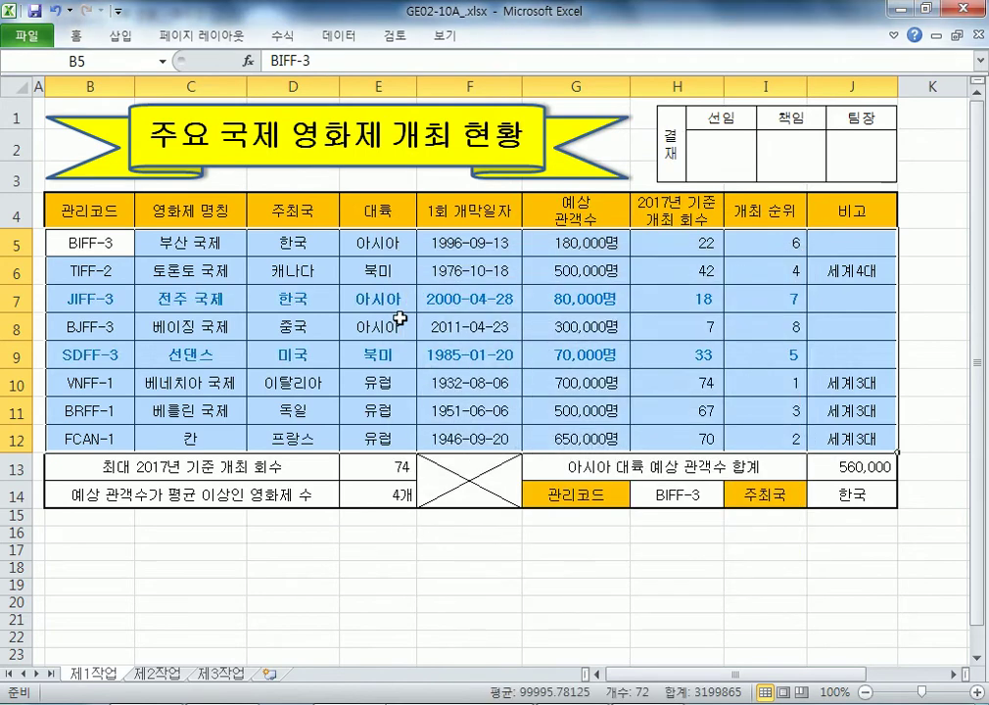
click(415, 332)
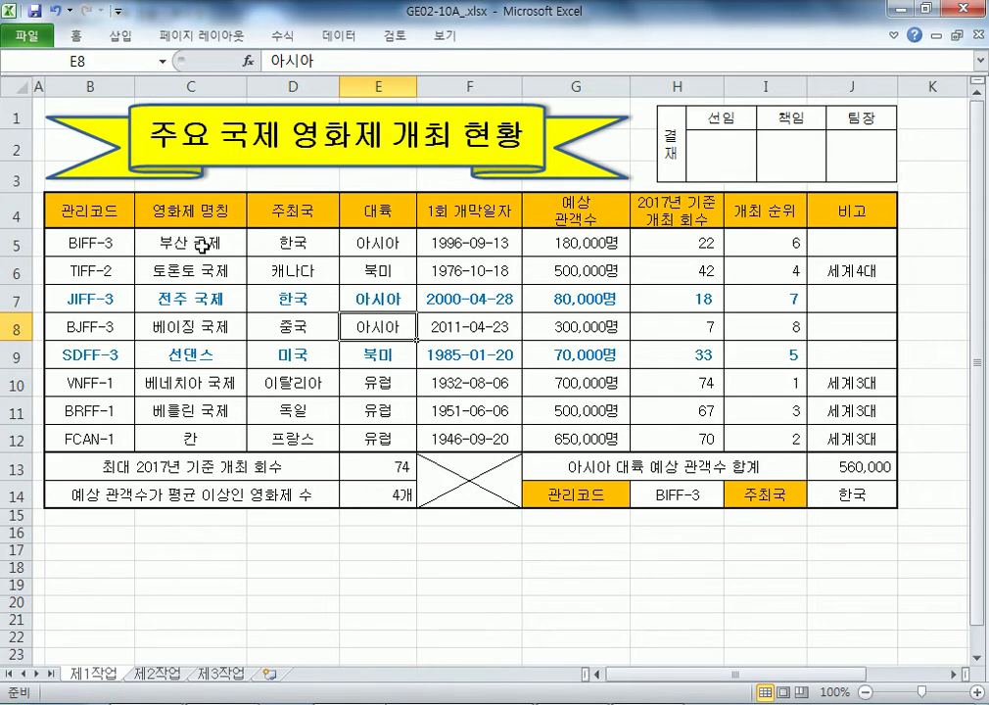
Step: Copy the table range B4:H12, from 관리코드 through 2017년 기준 개최 회수, on the 제1작업 sheet
drag(105, 209, 646, 437)
right_click(505, 247)
click(554, 256)
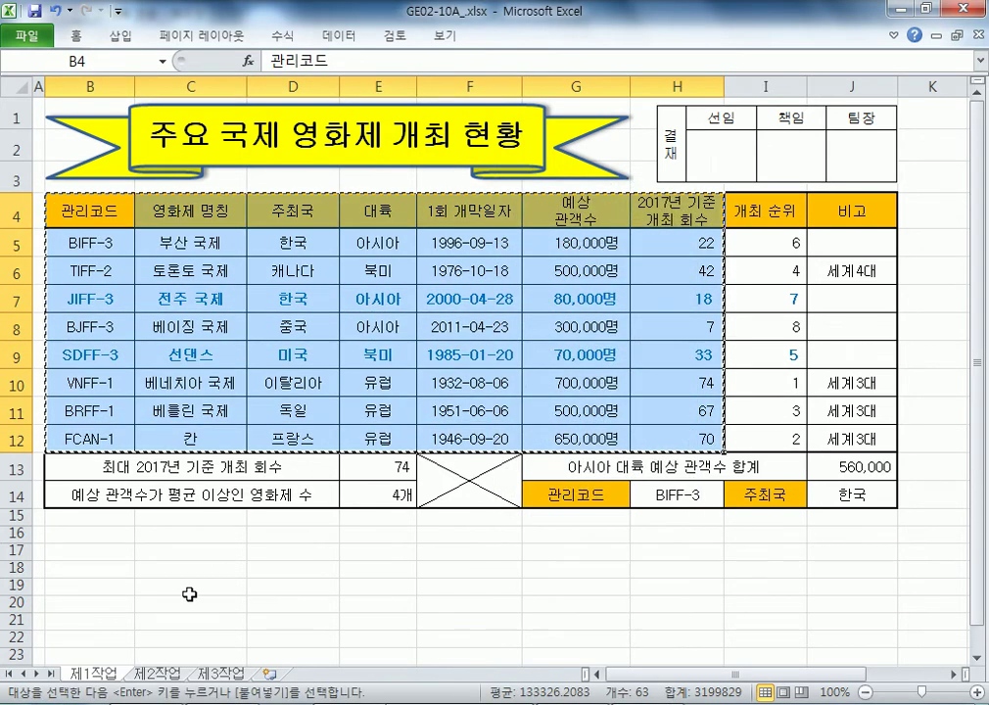
Step: Paste only the column widths (열 너비) of the copied table at B2 on the 제2작업 sheet
click(157, 673)
click(82, 128)
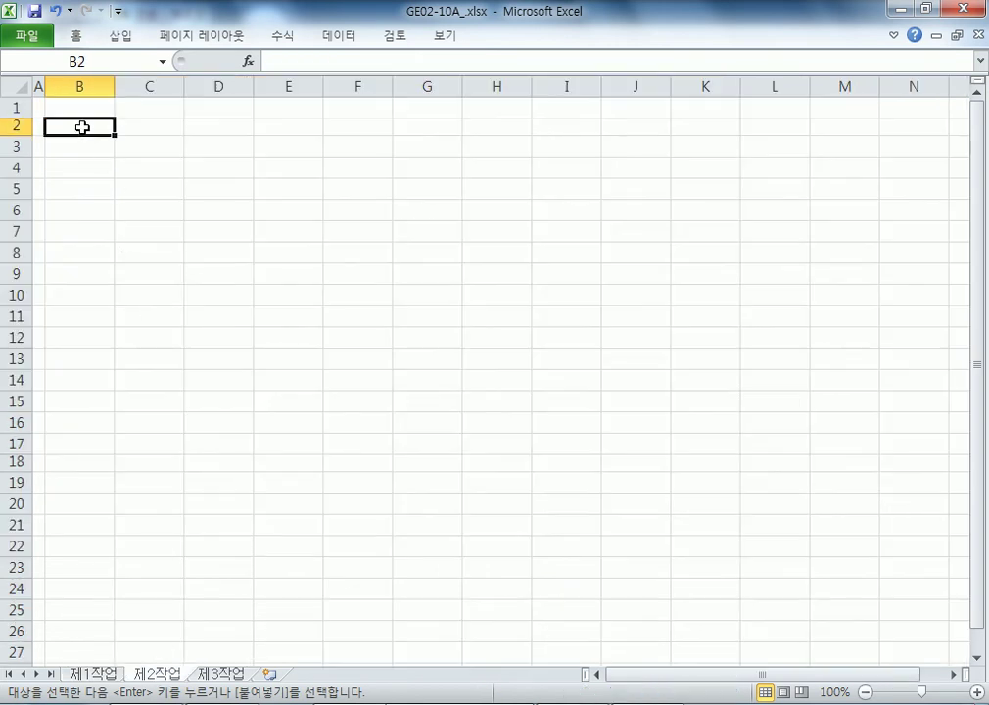
right_click(82, 127)
mouse_move(162, 246)
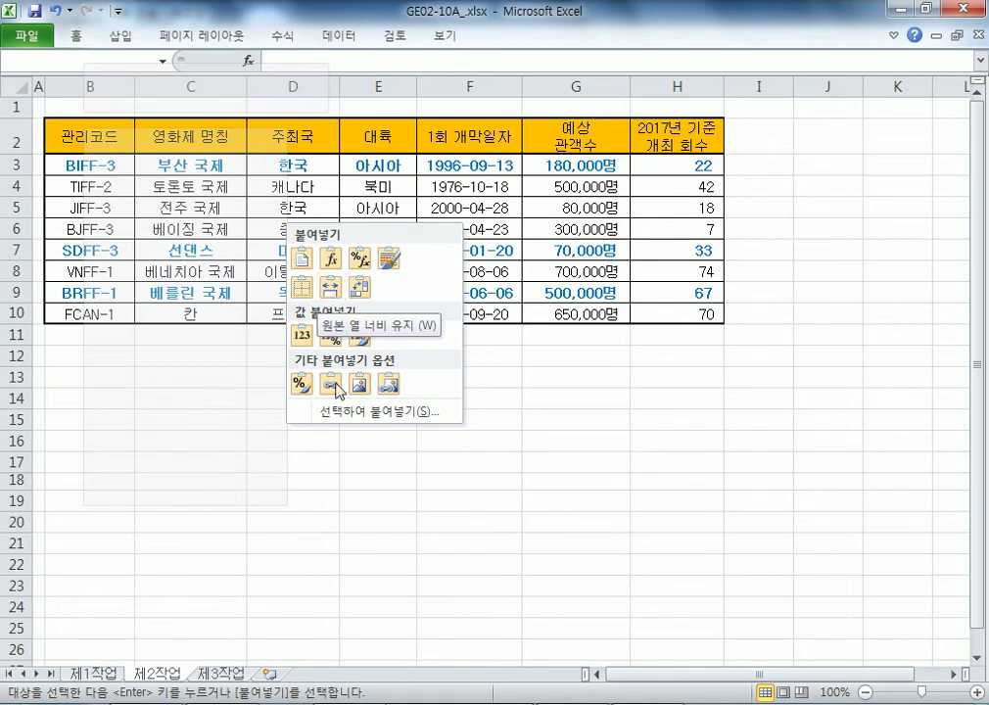
click(346, 413)
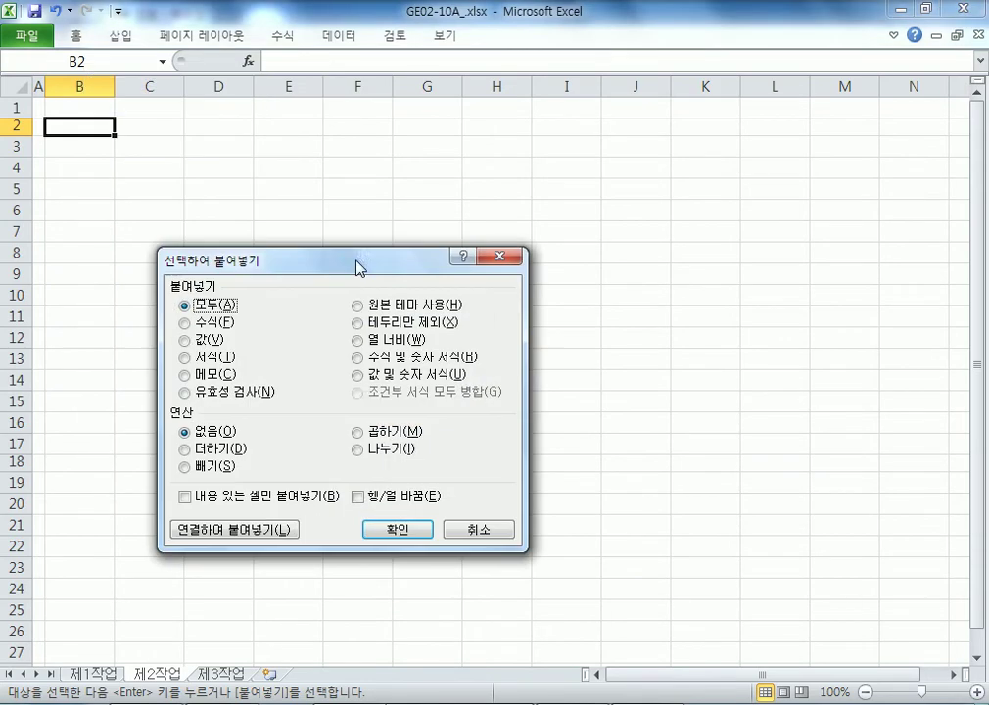
click(378, 342)
click(397, 530)
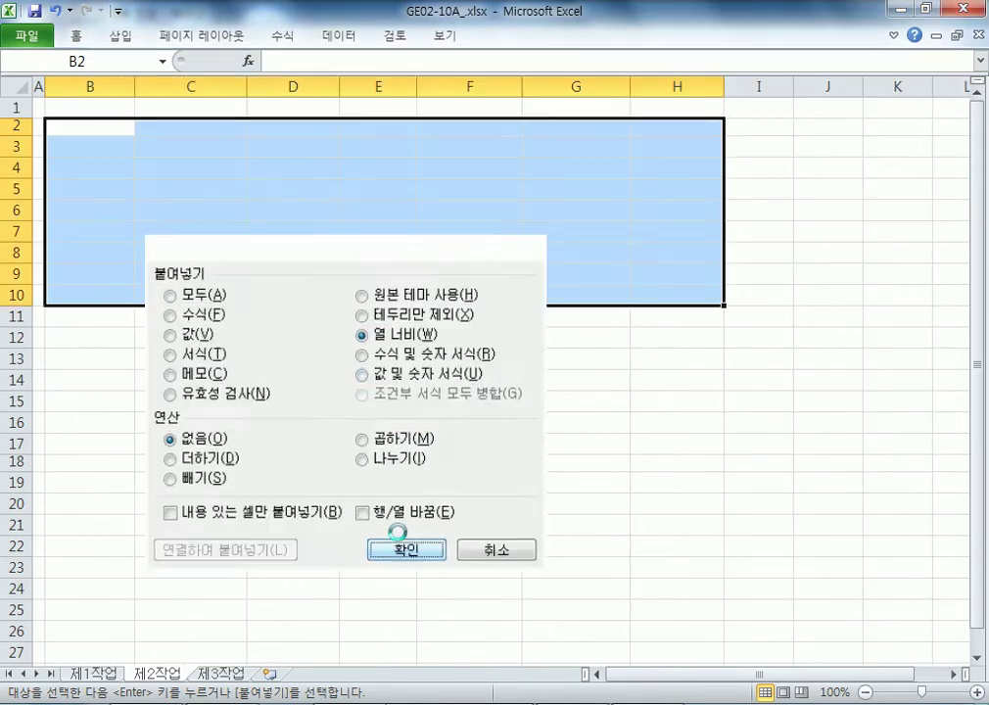
Step: Paste the copied table with its contents and formatting at B2 on the 제2작업 sheet
right_click(115, 127)
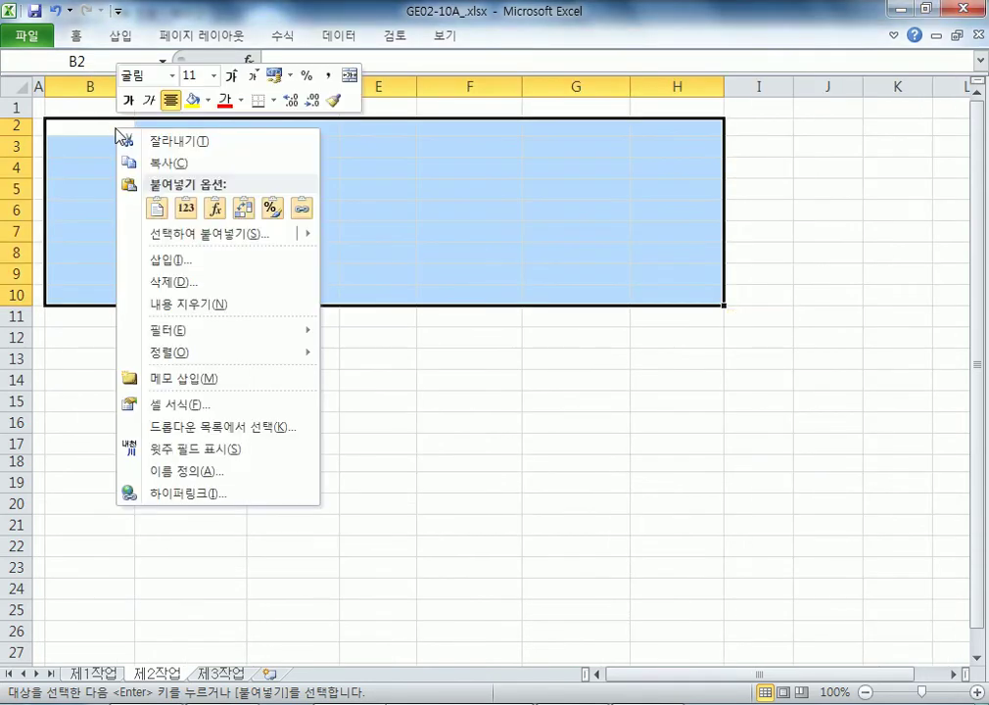
click(158, 209)
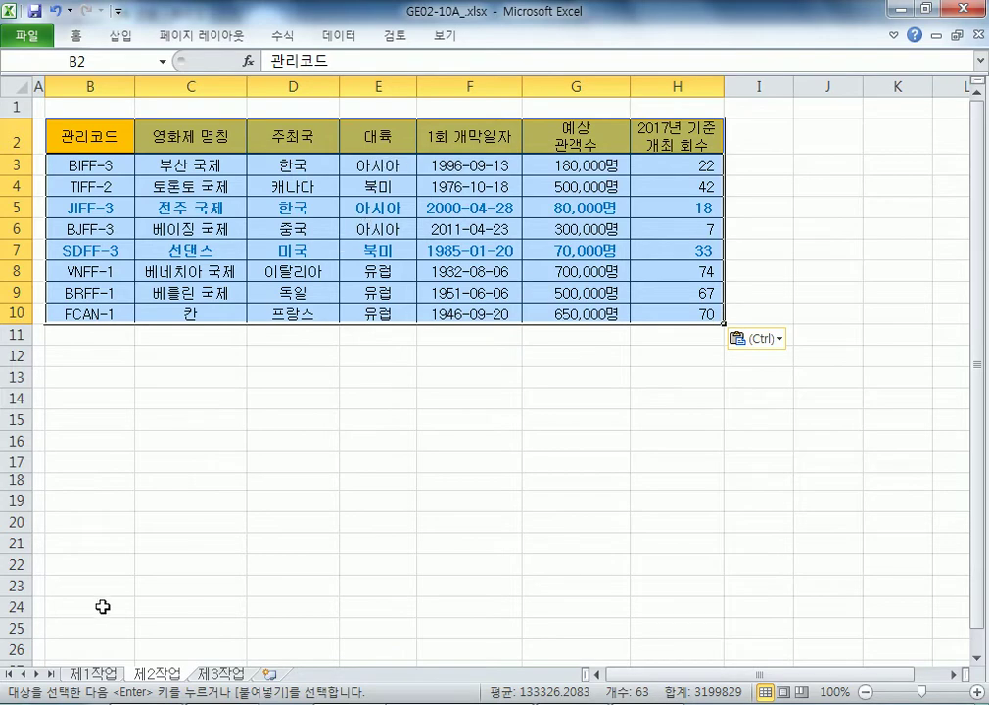
click(93, 673)
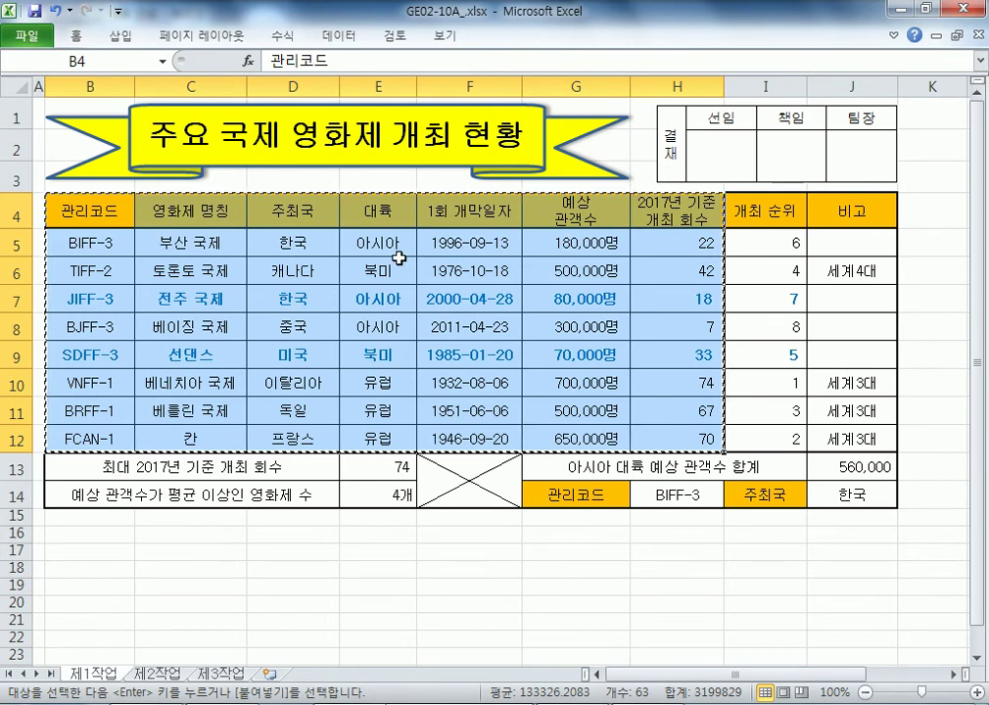
click(156, 674)
key(ctrl+v)
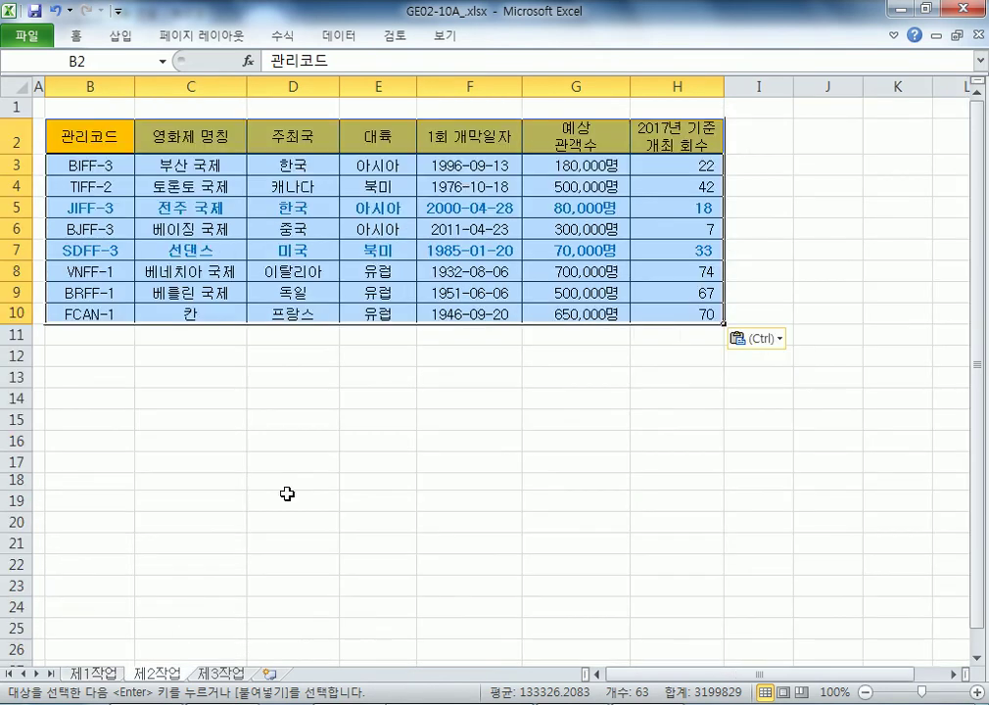
click(467, 208)
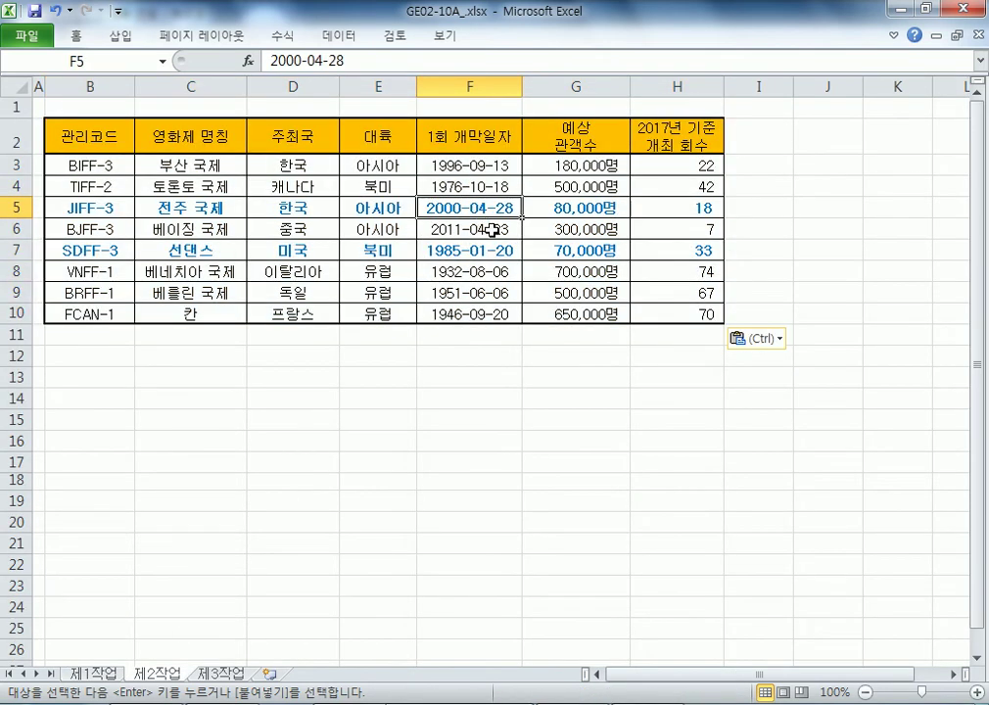
drag(84, 165, 670, 306)
key(Tab)
key(Tab)
key(Tab)
key(Tab)
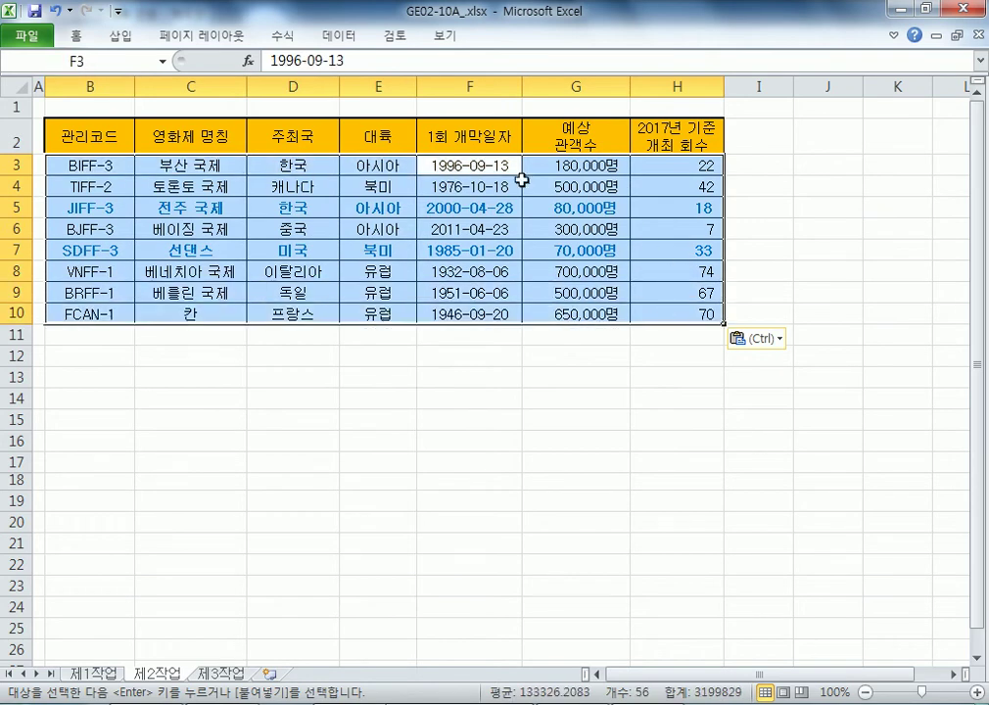
key(Tab)
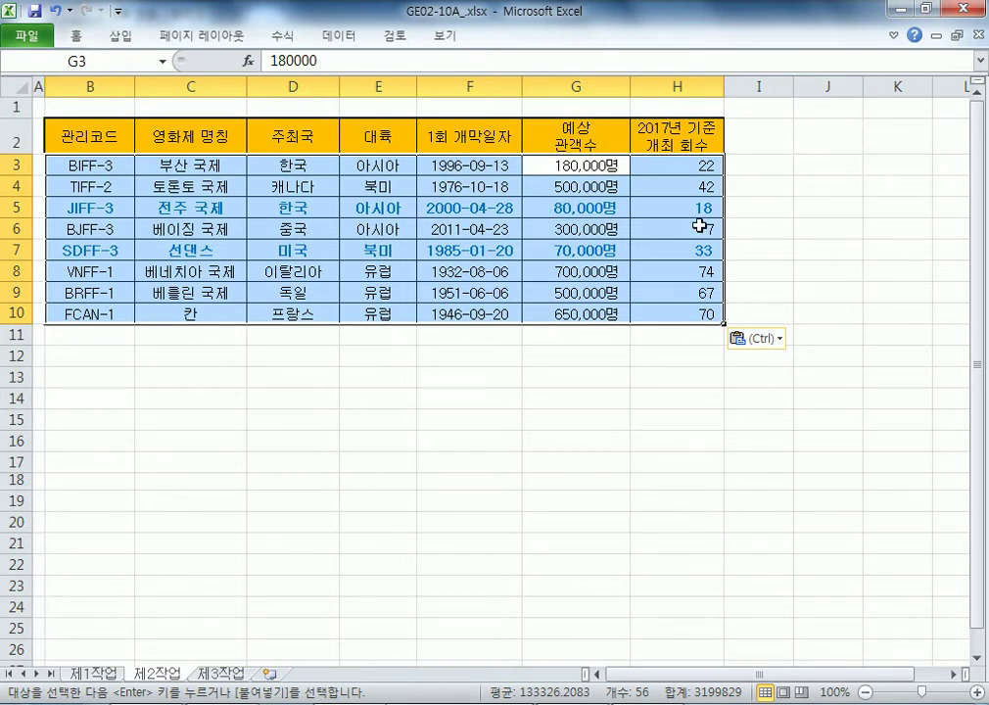
key(ctrl+shift+equal)
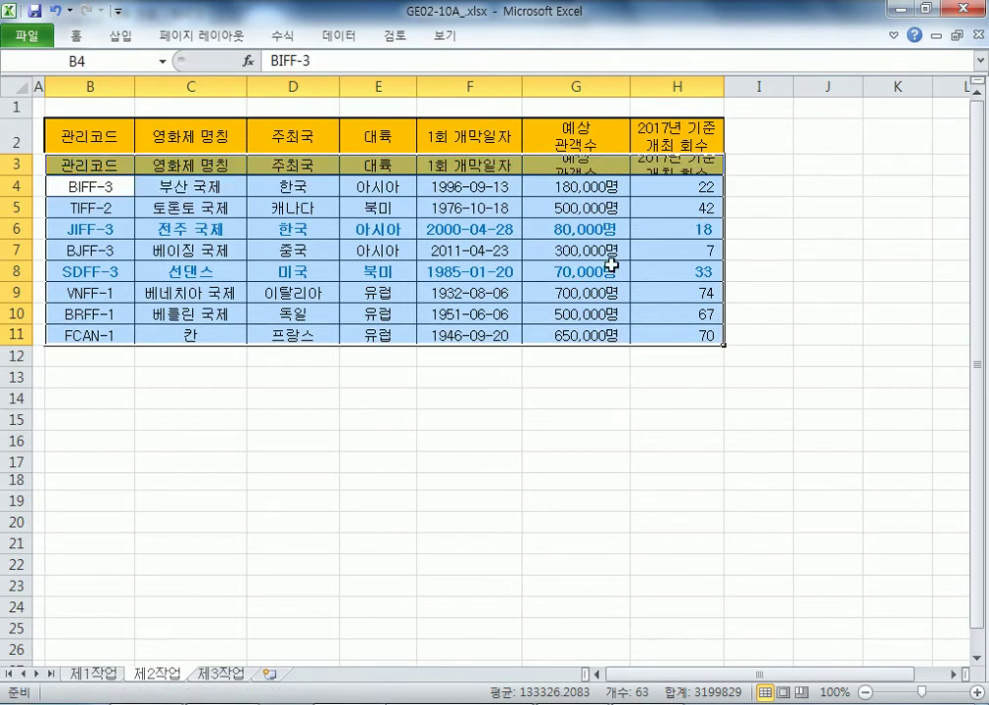
click(572, 314)
scroll(560, 360, down, 3)
scroll(563, 359, up, 3)
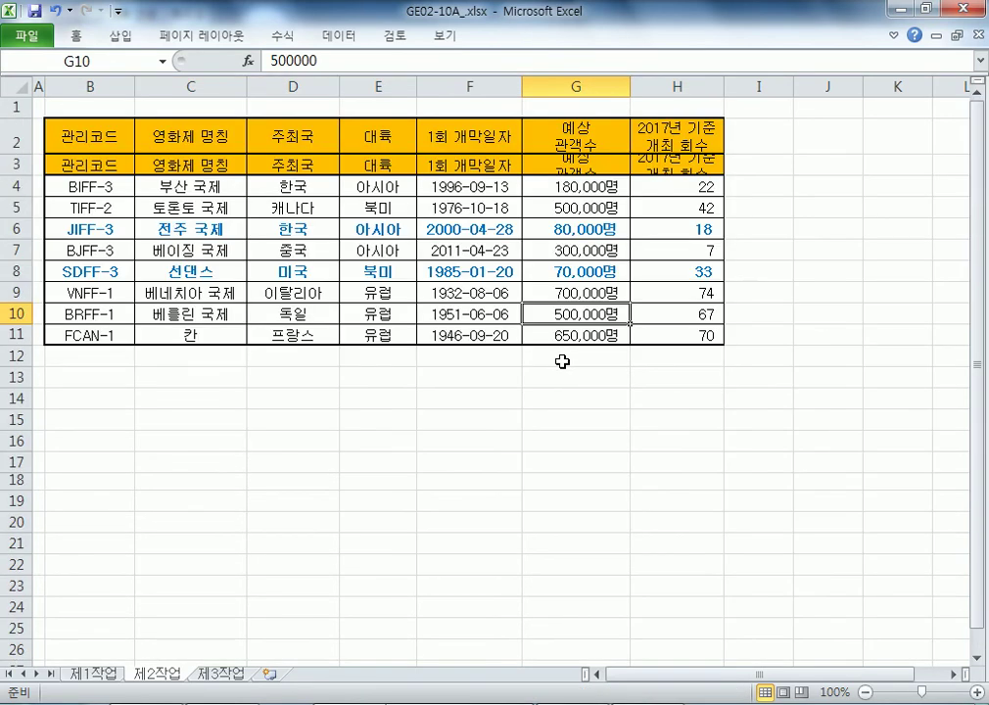
key(ctrl+z)
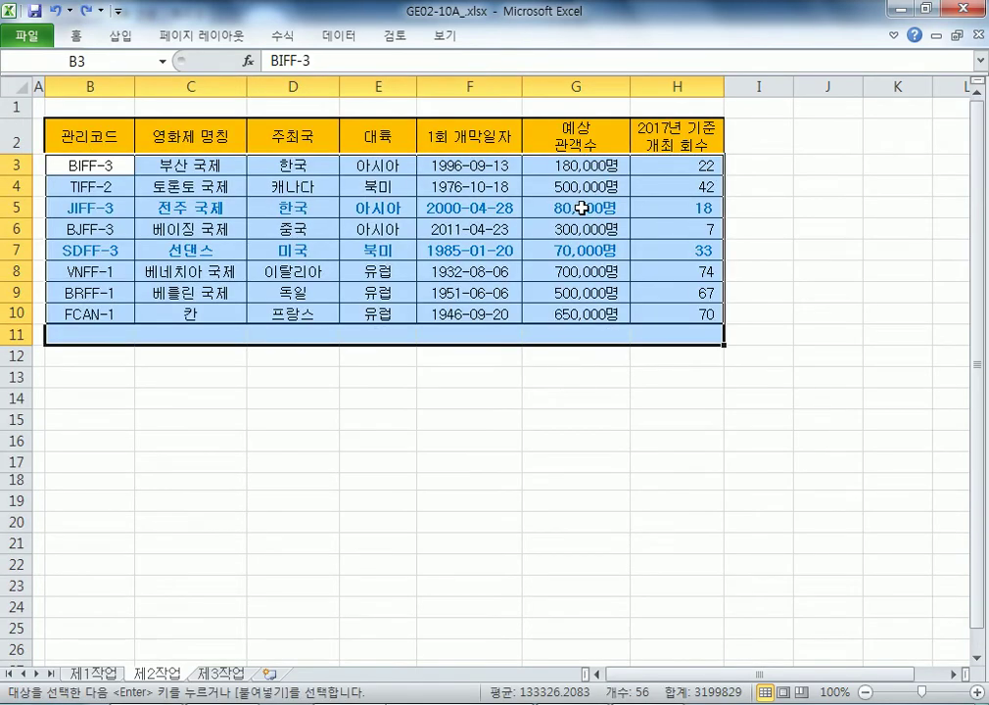
click(582, 207)
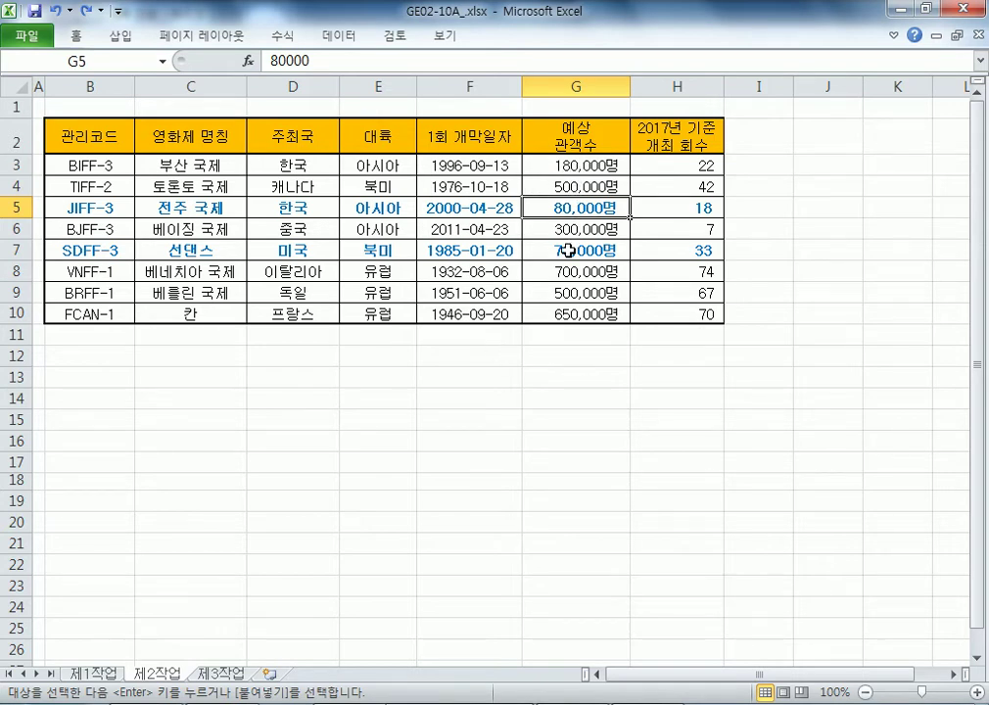
click(568, 251)
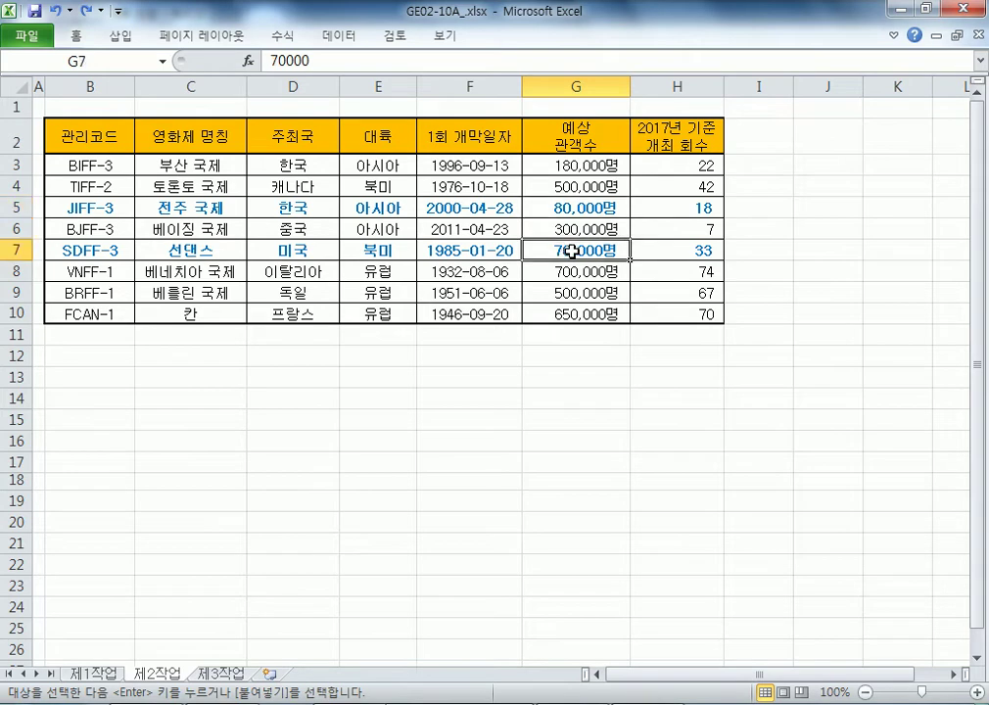
click(576, 254)
click(573, 287)
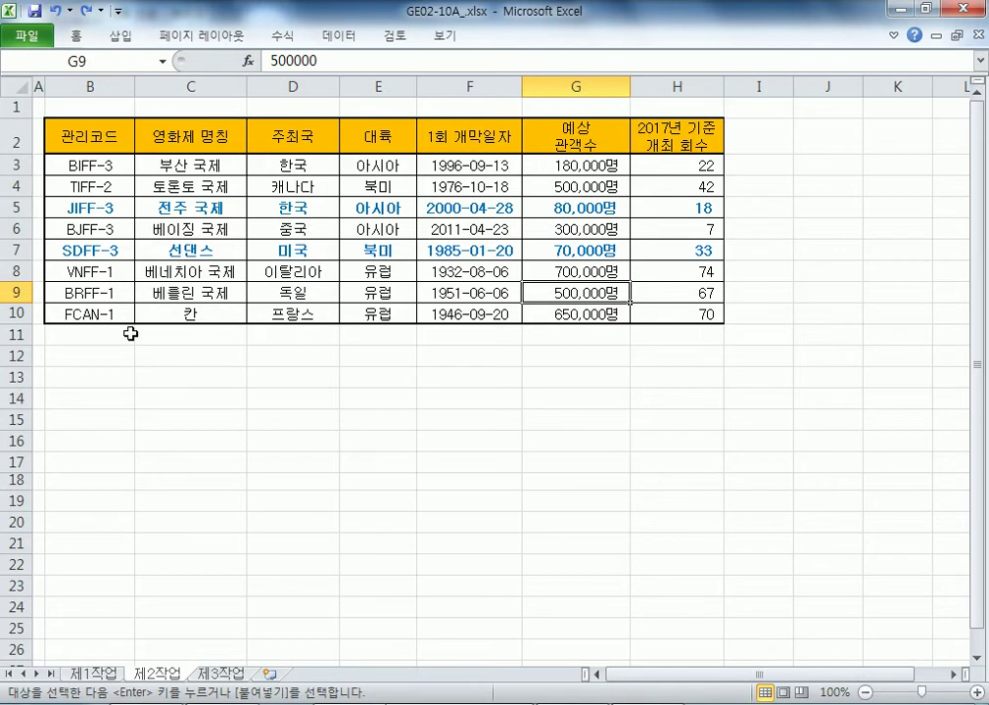
click(69, 169)
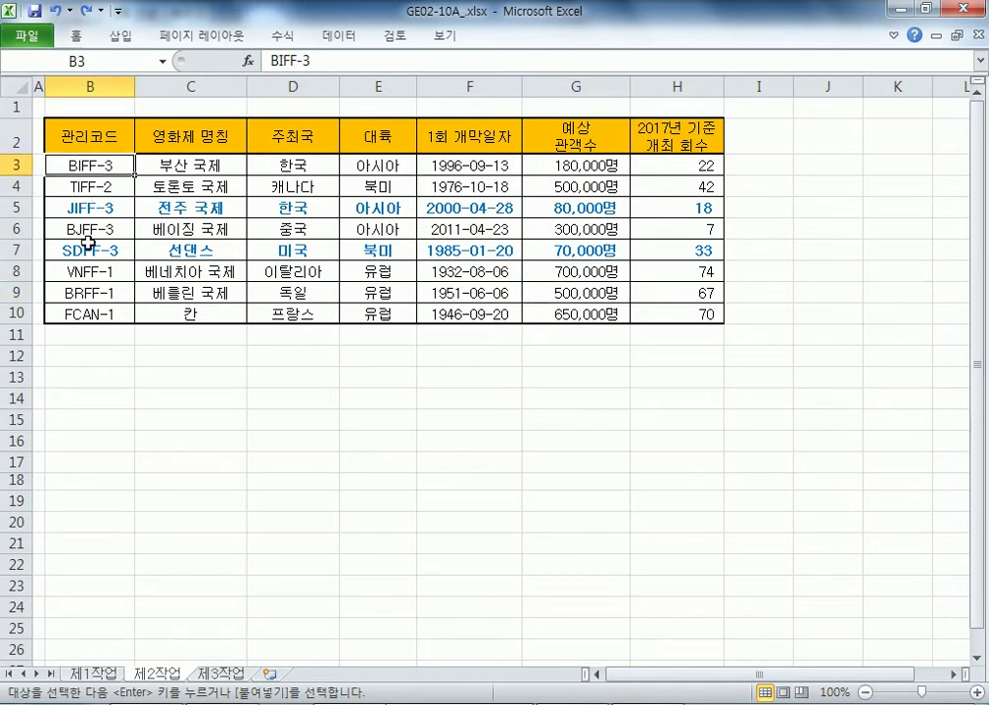
Step: Merge and center cells B11:G11 directly below the pasted table
drag(67, 337, 541, 335)
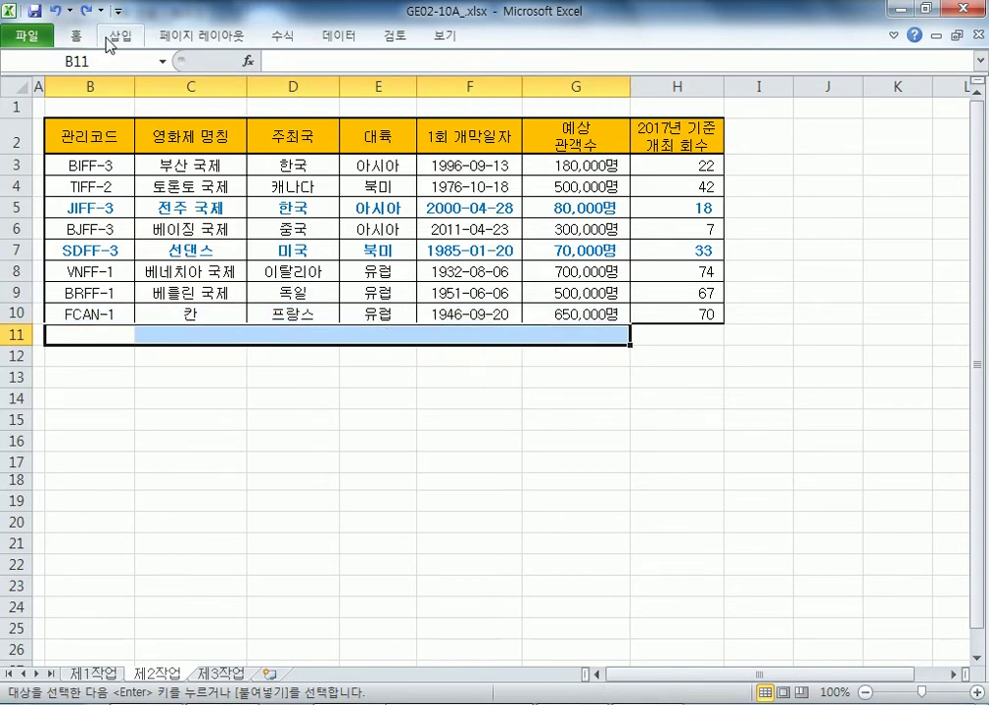
double_click(75, 36)
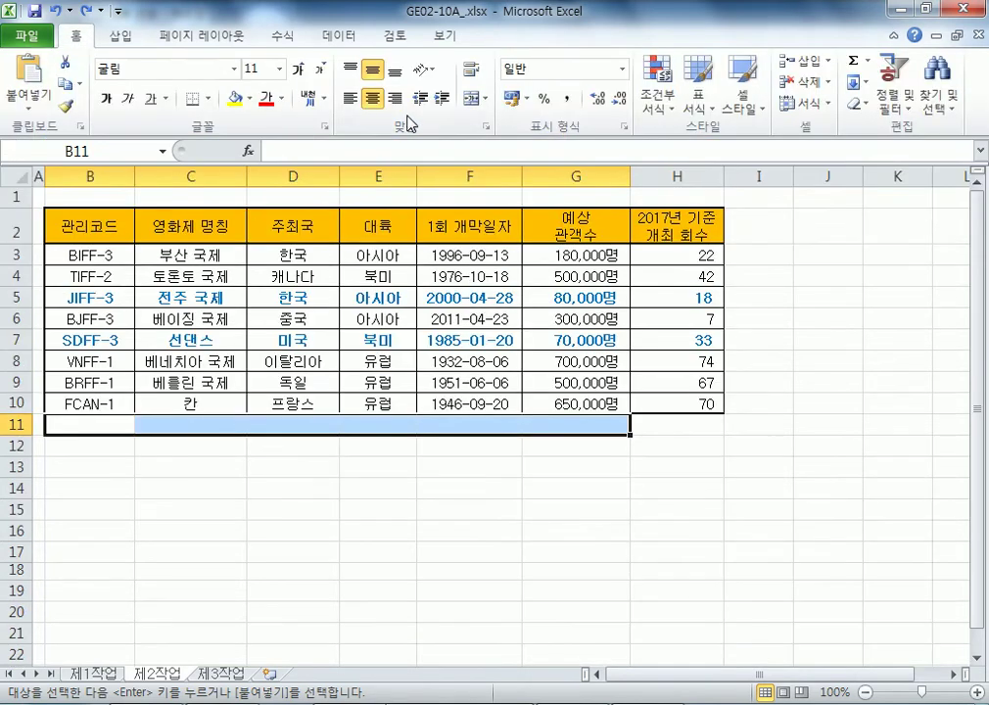
click(473, 98)
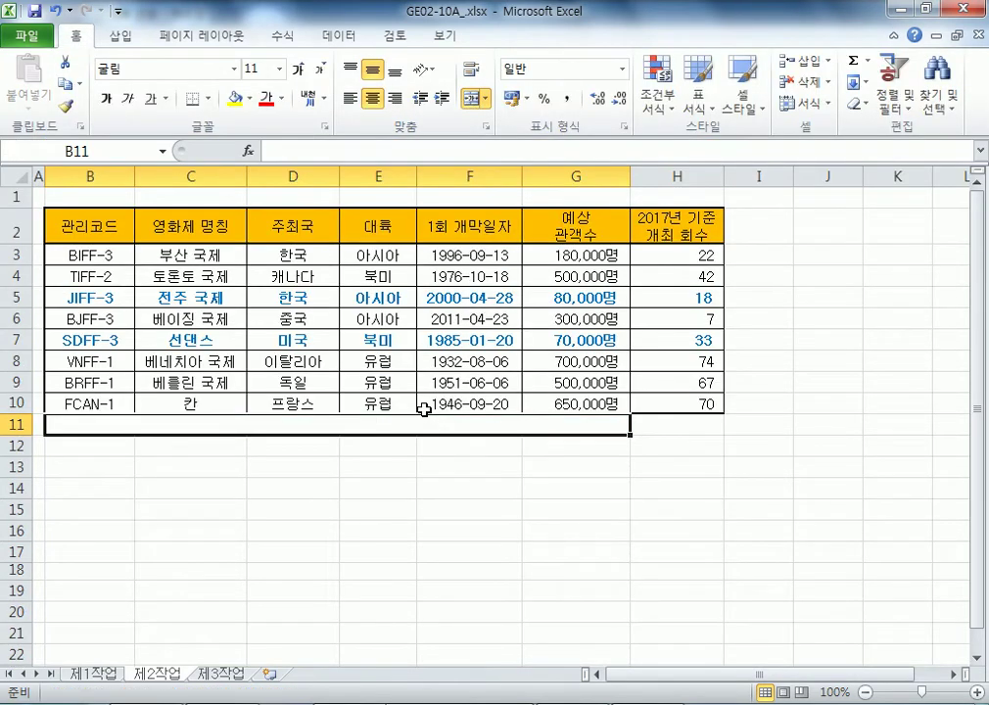
Step: Enter the label 예상 관객수의 전체 평균 in the merged cell B11
text(DpTKD)
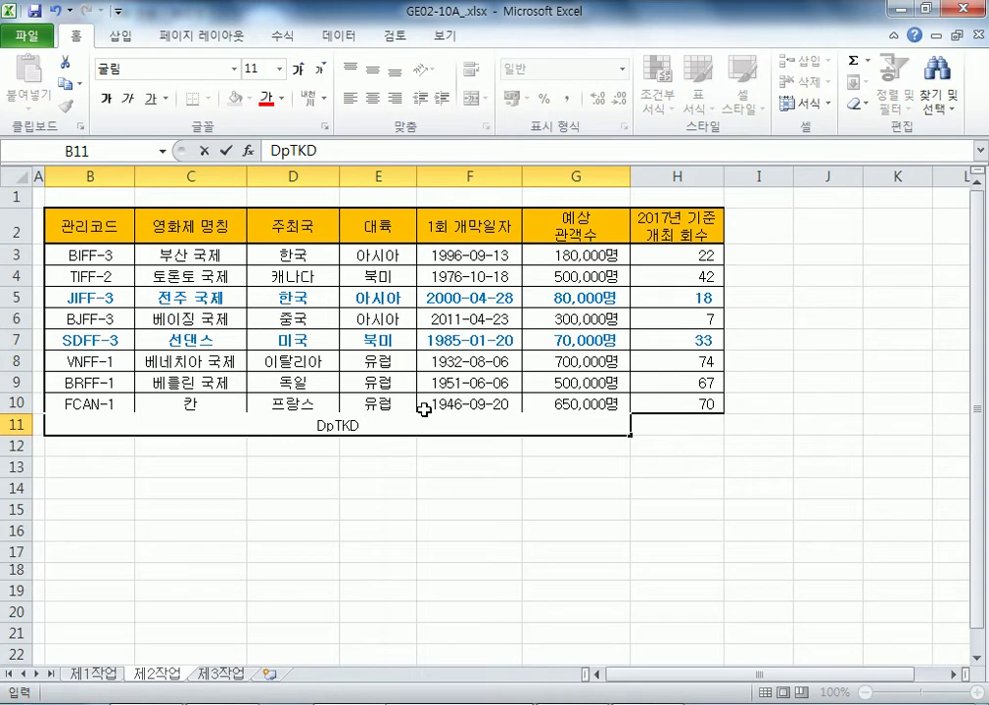
text( ㅇ)
key(BackSpace)
key(BackSpace)
key(BackSpace)
key(BackSpace)
key(BackSpace)
key(BackSpace)
key(BackSpace)
key(BackSpace)
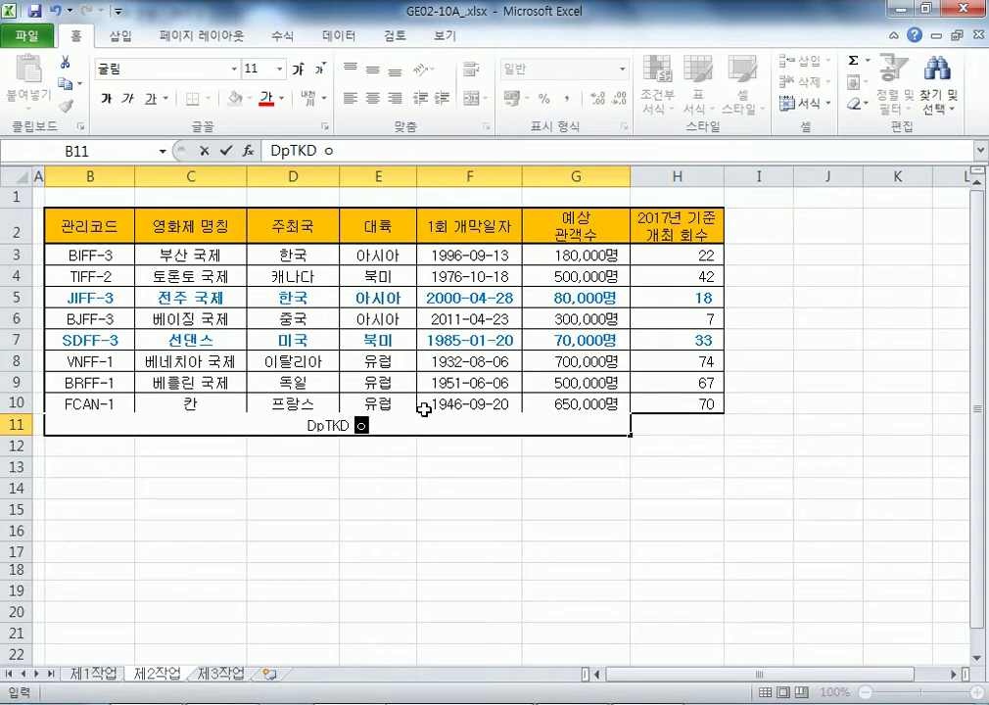
text(ㅇ상 관ㄹ)
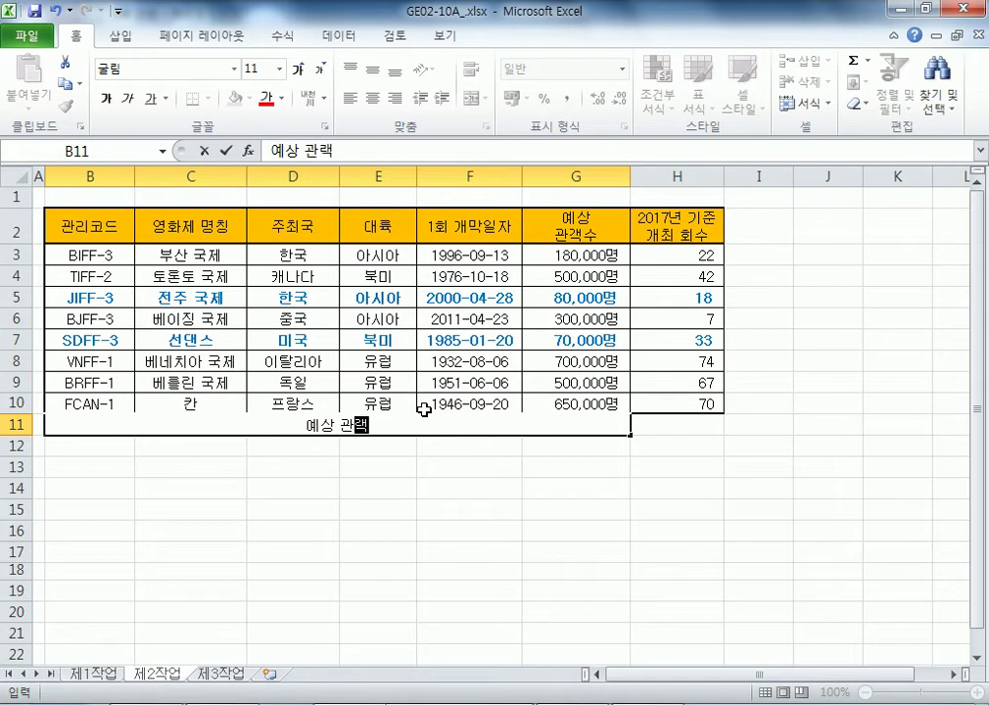
text(수의 전체 평ㄱ)
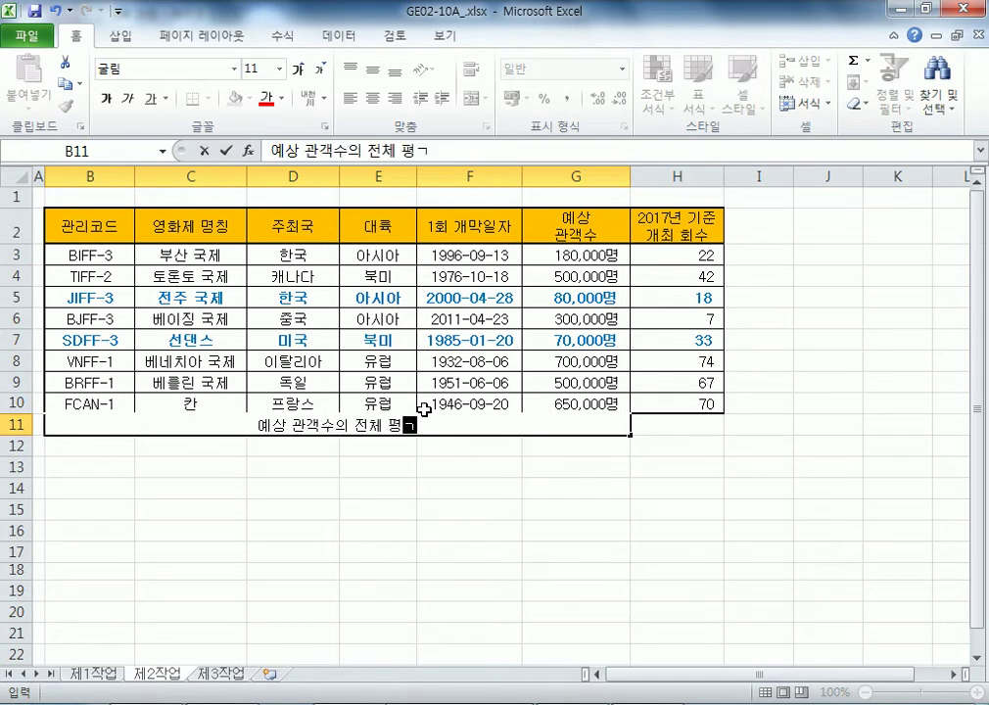
text(ㅠㄴ)
key(Return)
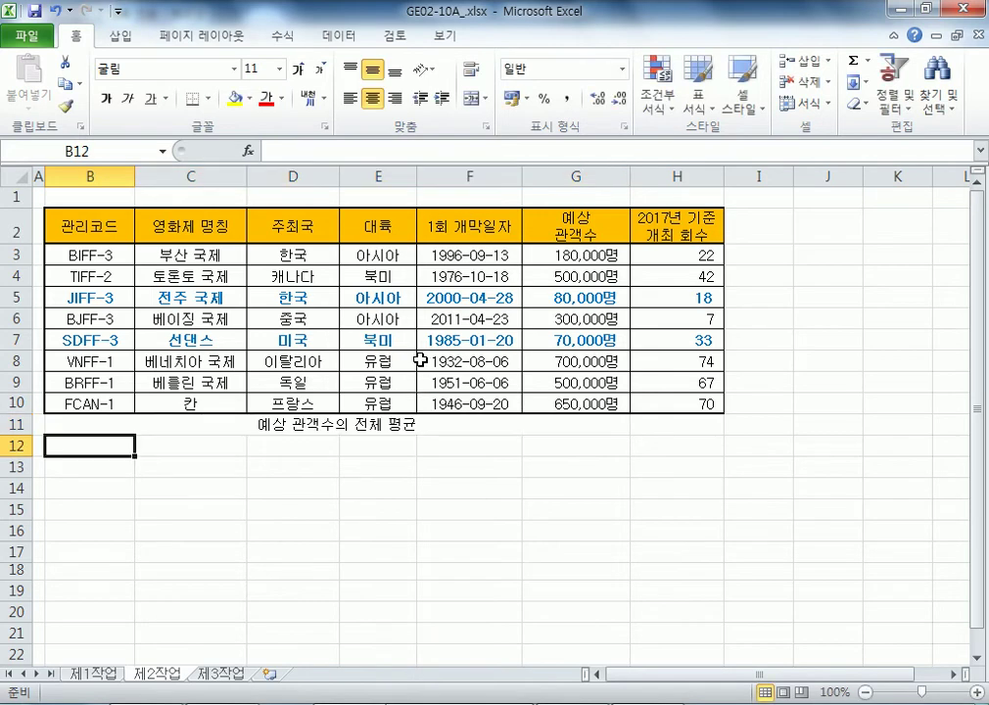
Step: Calculate the average of the 예상 관객수 values in H11 with =AVERAGE(G3:G10)
click(667, 426)
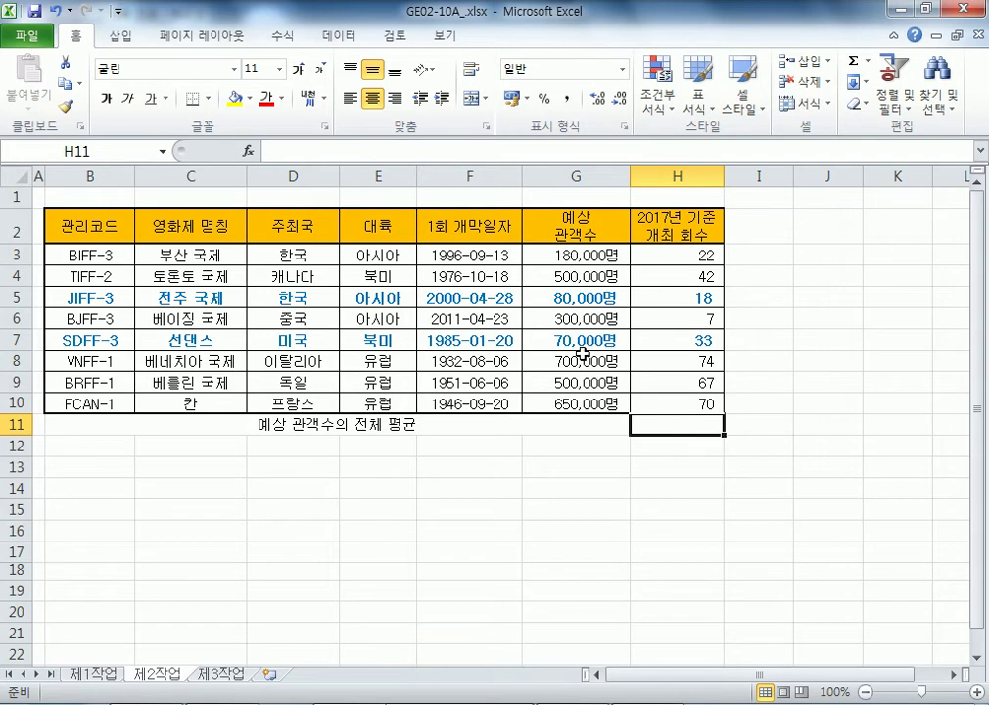
text(=AVE)
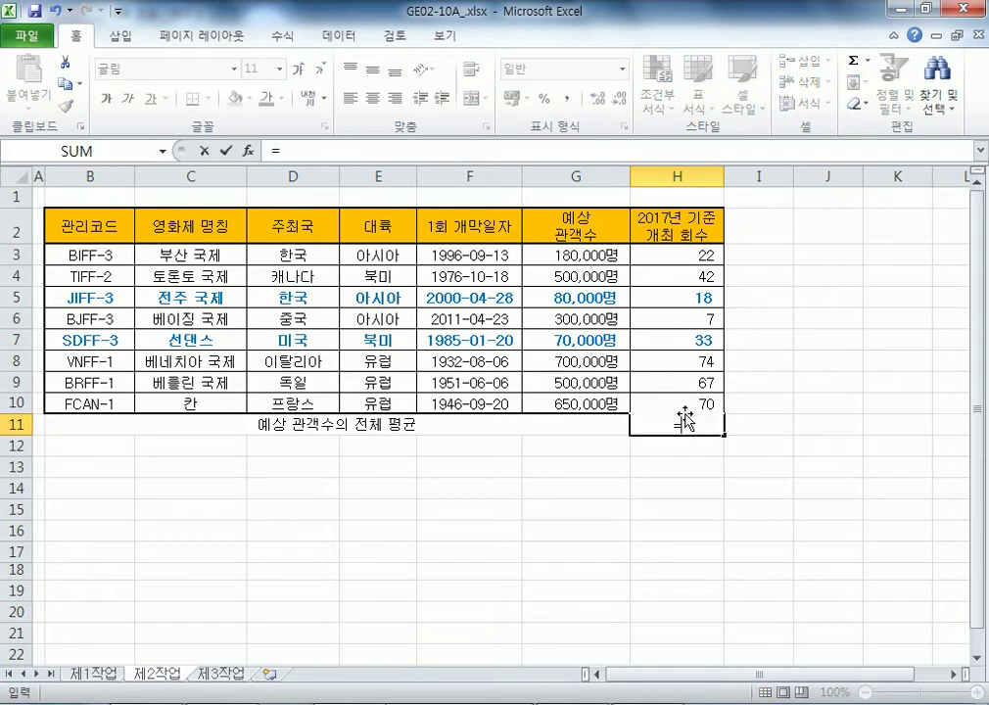
key(Down)
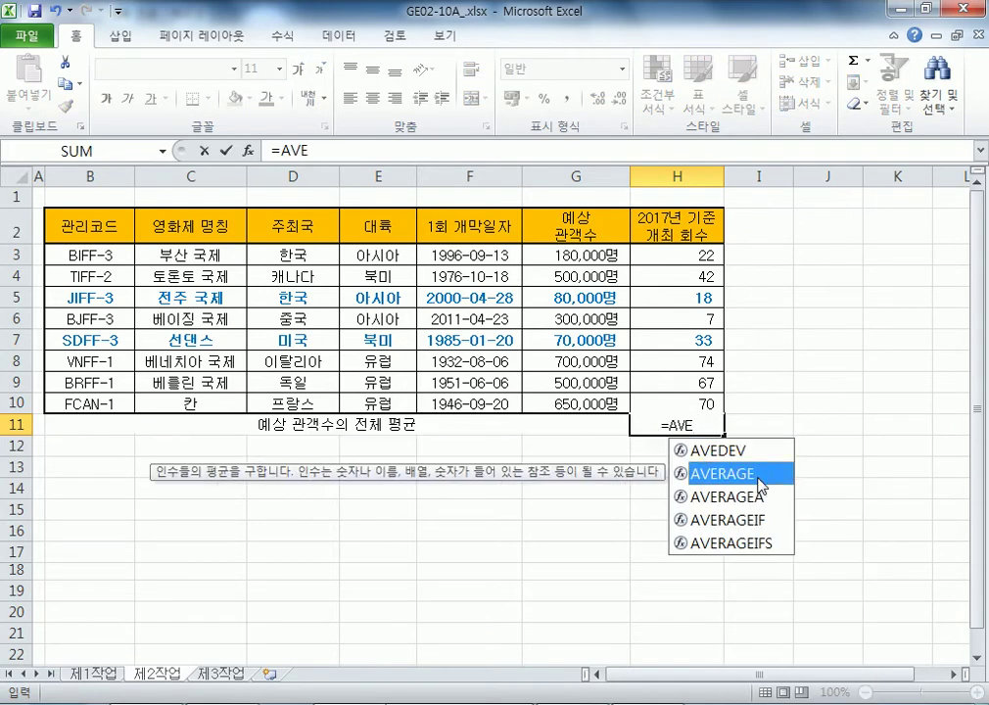
key(Tab)
drag(592, 263, 604, 405)
key(Return)
Step: Apply all borders (모든 테두리) to the average row B11:H11
drag(367, 425, 635, 425)
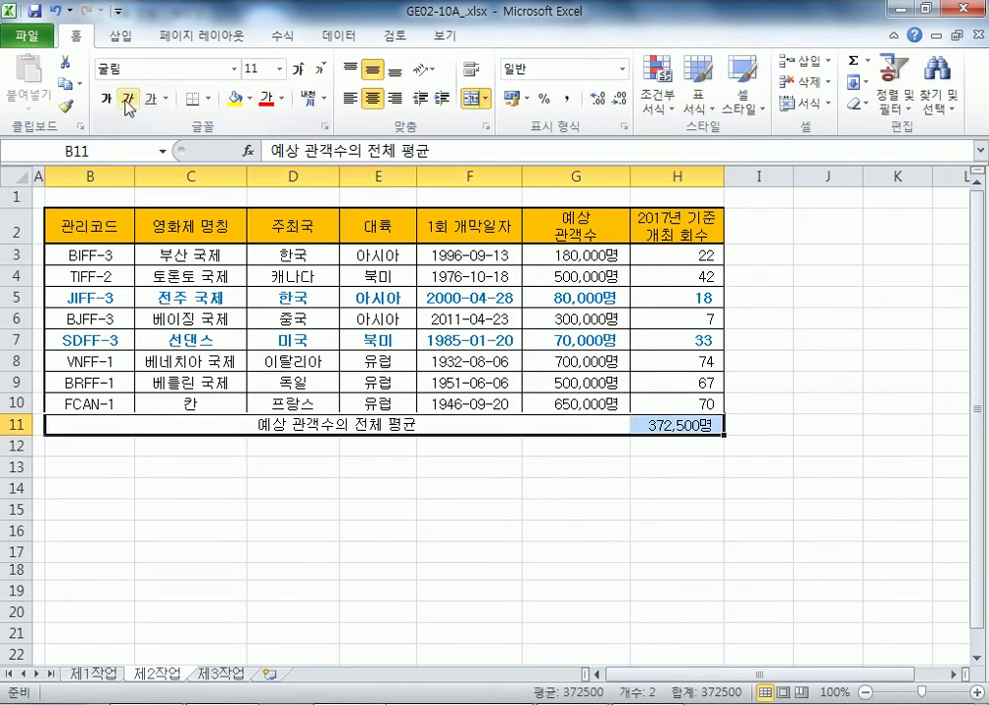
click(207, 98)
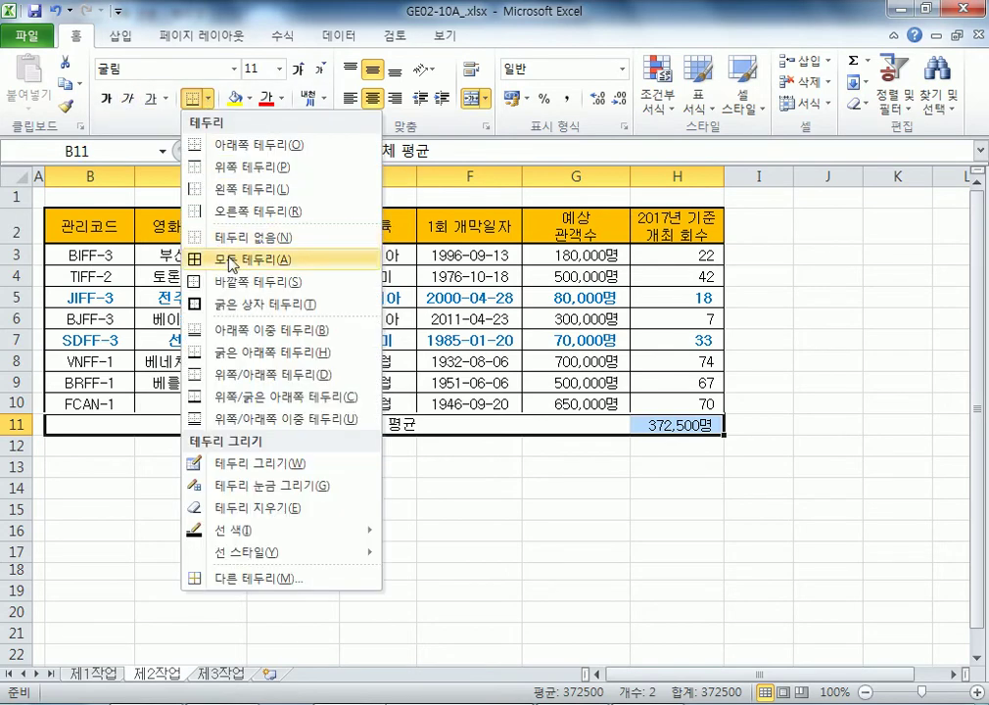
click(238, 256)
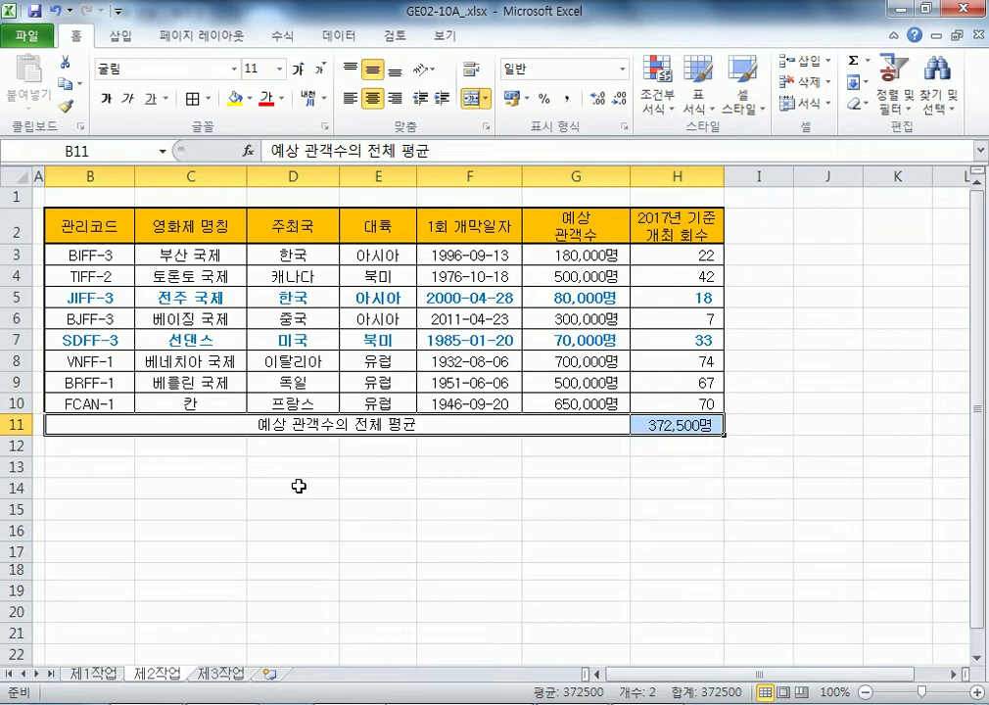
click(652, 427)
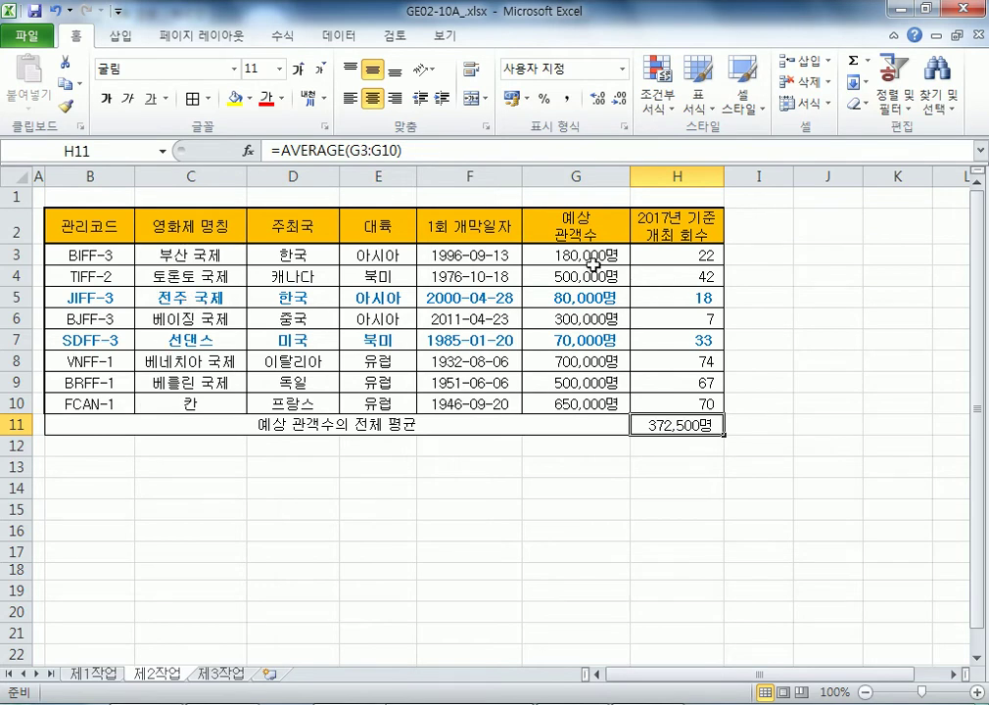
click(546, 256)
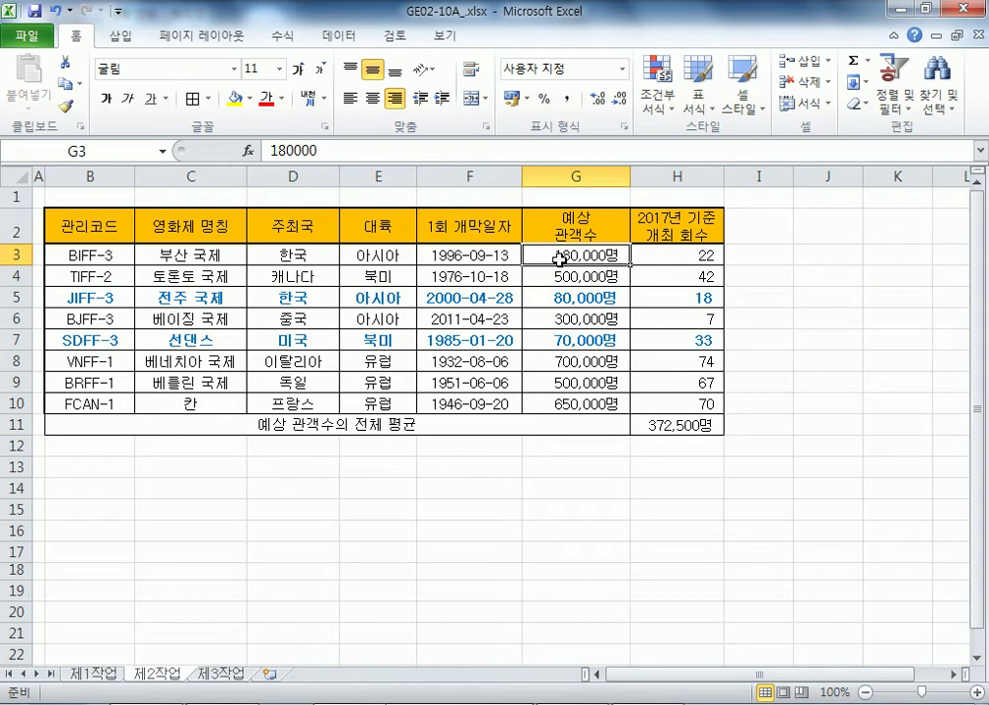
click(669, 424)
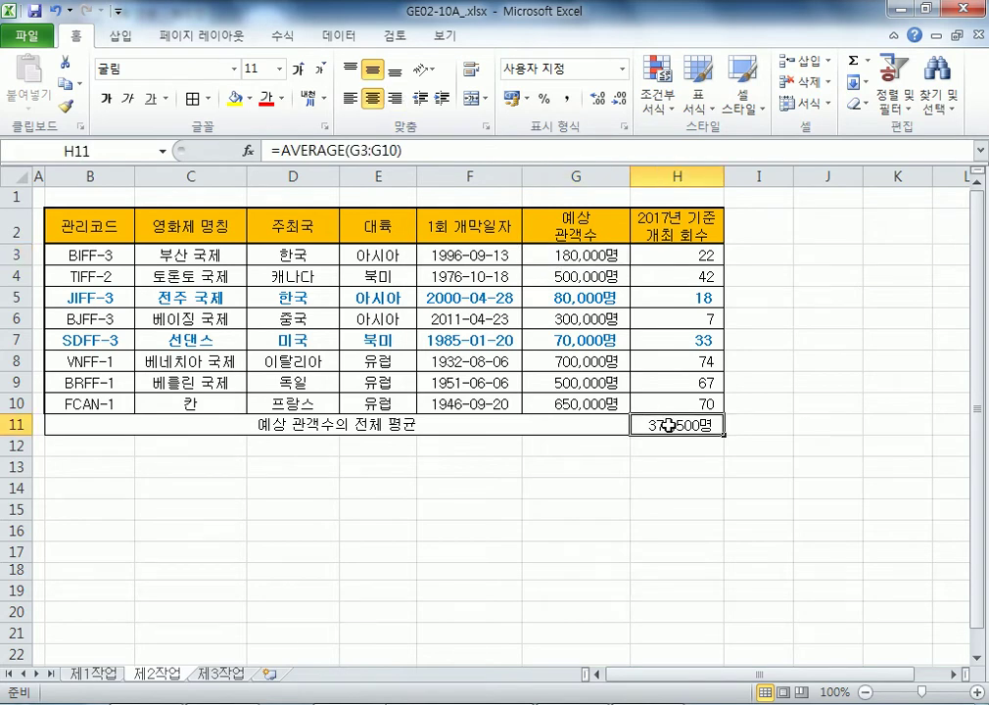
Step: Use Goal Seek (목표값 찾기) to bring the average in H11 to 400000 by changing cell G3
click(610, 446)
click(333, 36)
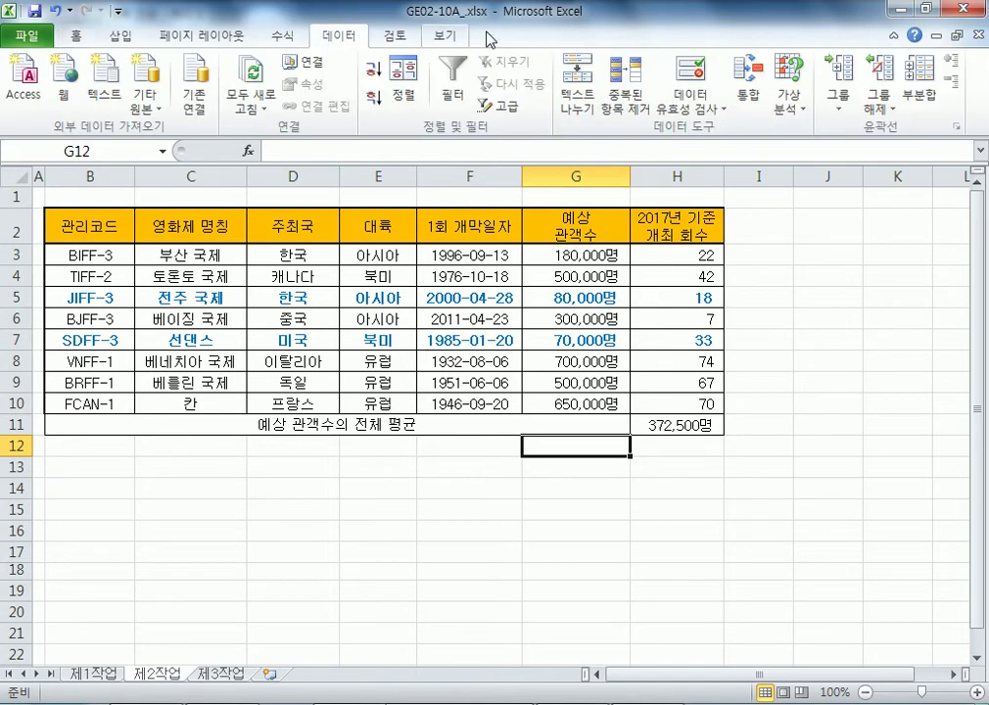
click(786, 101)
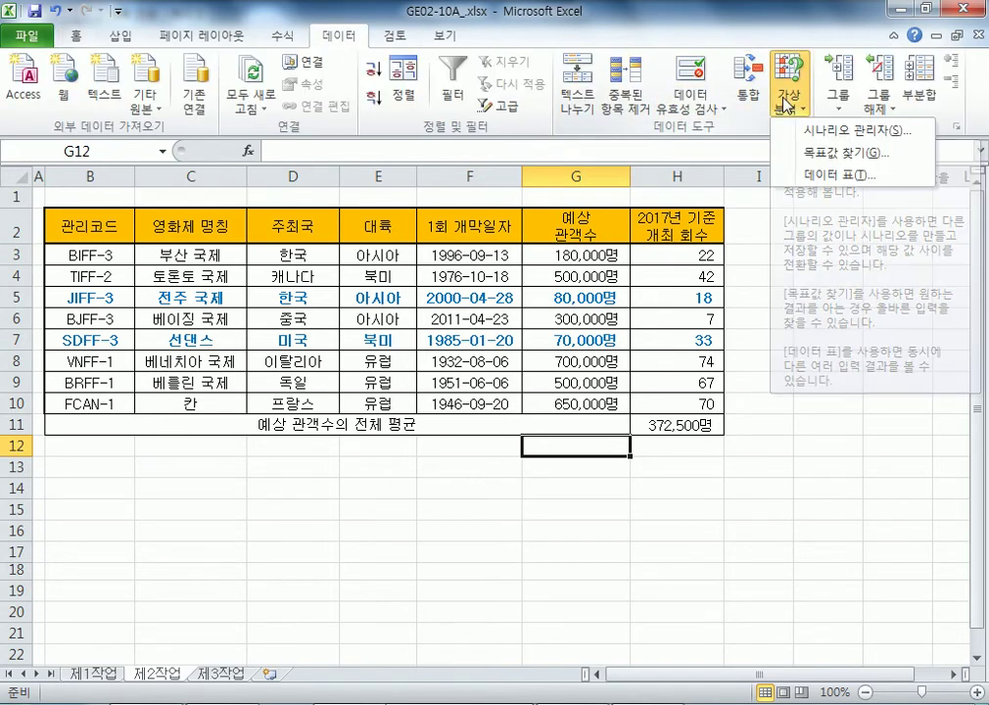
click(818, 162)
drag(728, 321, 828, 248)
click(658, 426)
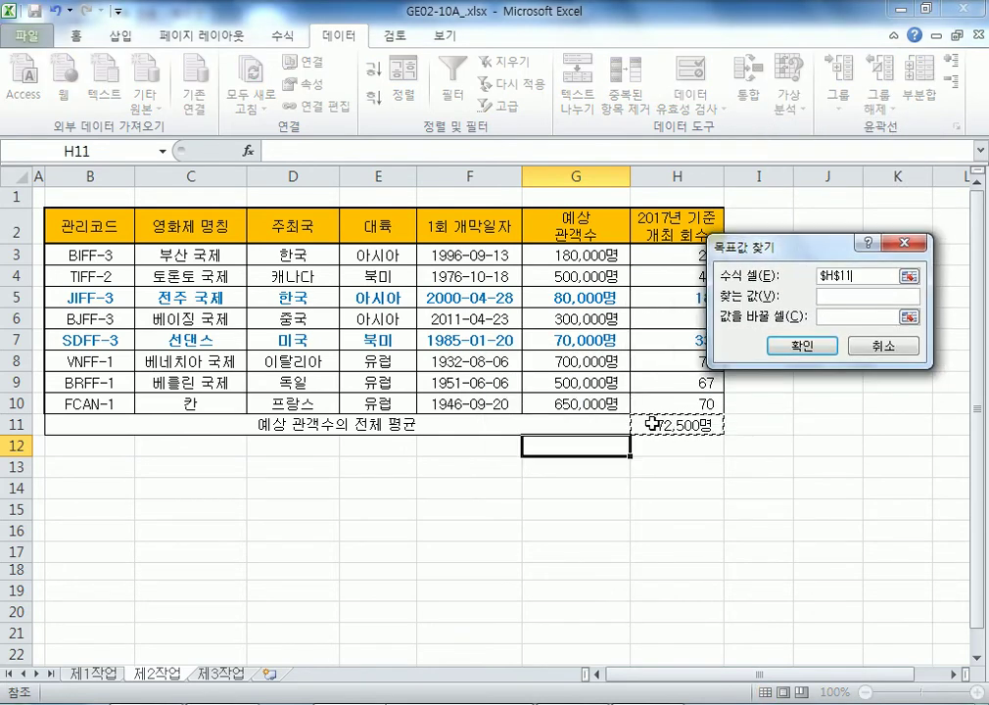
drag(779, 250, 469, 380)
click(553, 431)
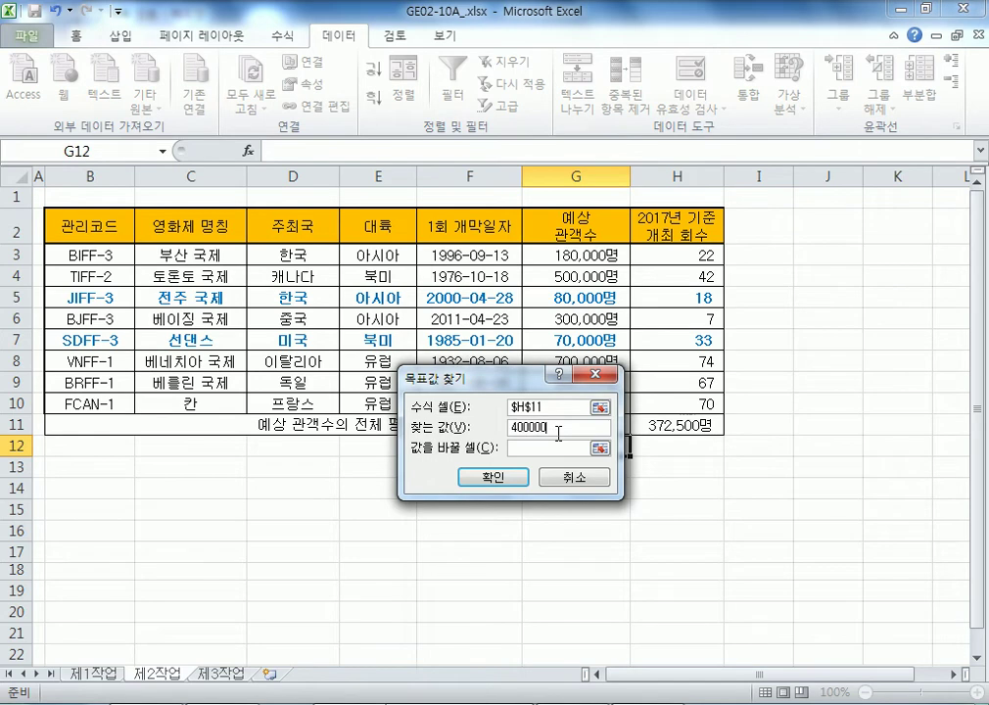
click(537, 448)
click(607, 257)
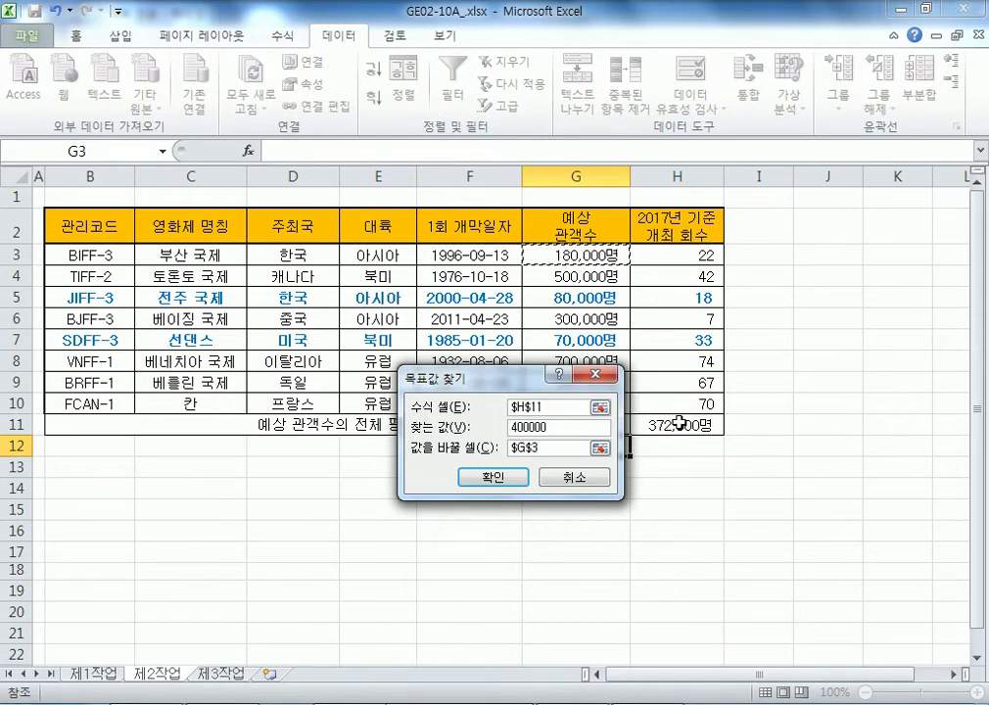
click(512, 478)
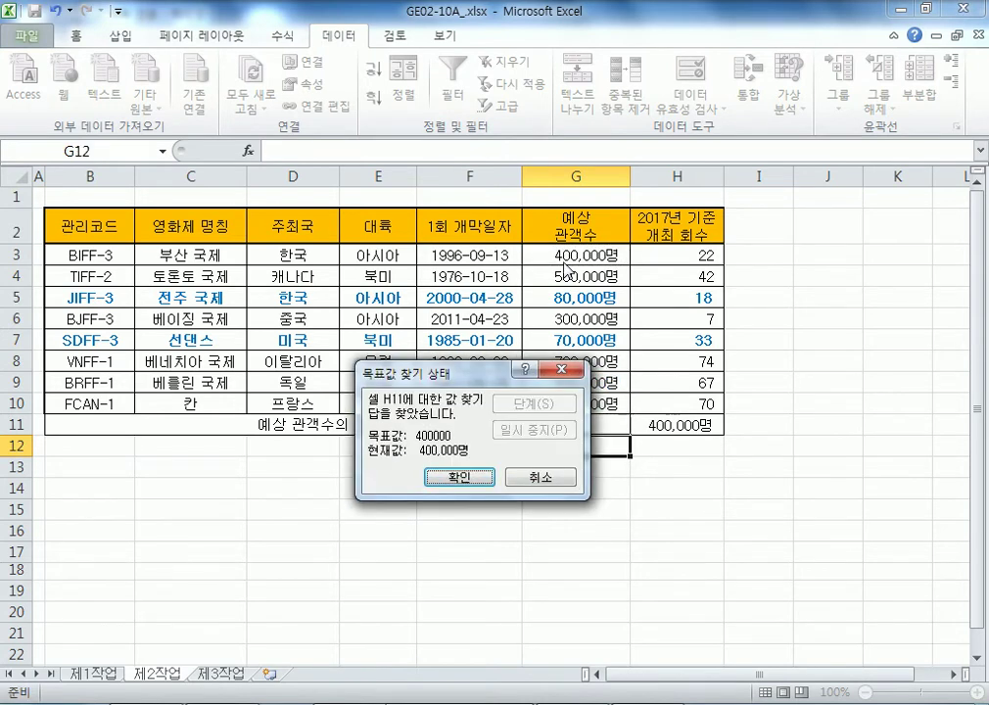
click(473, 479)
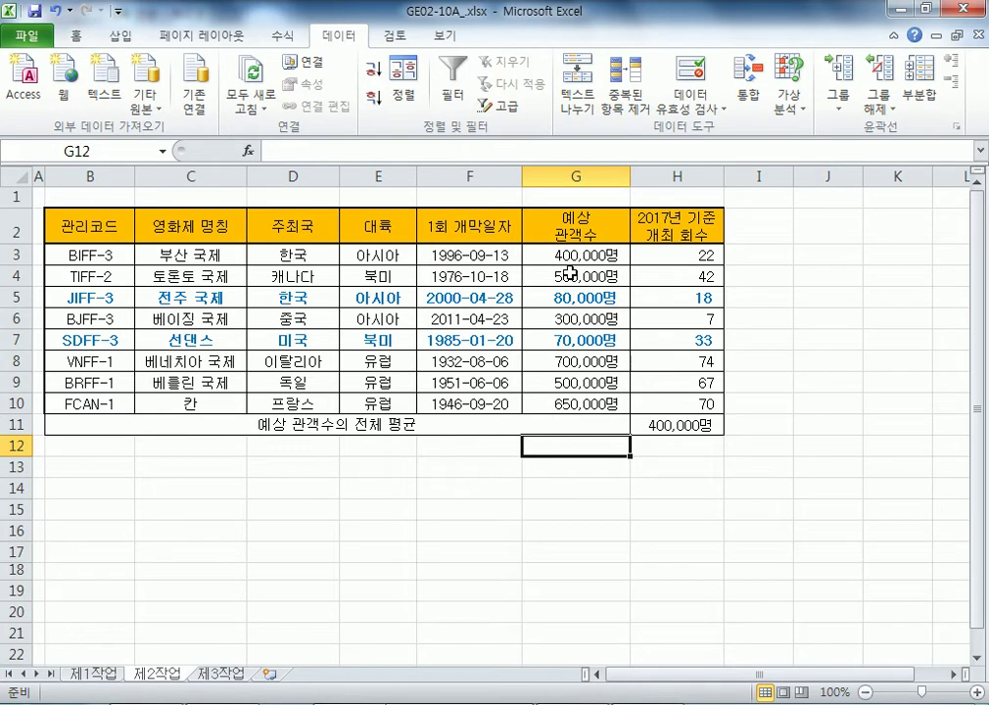
click(679, 433)
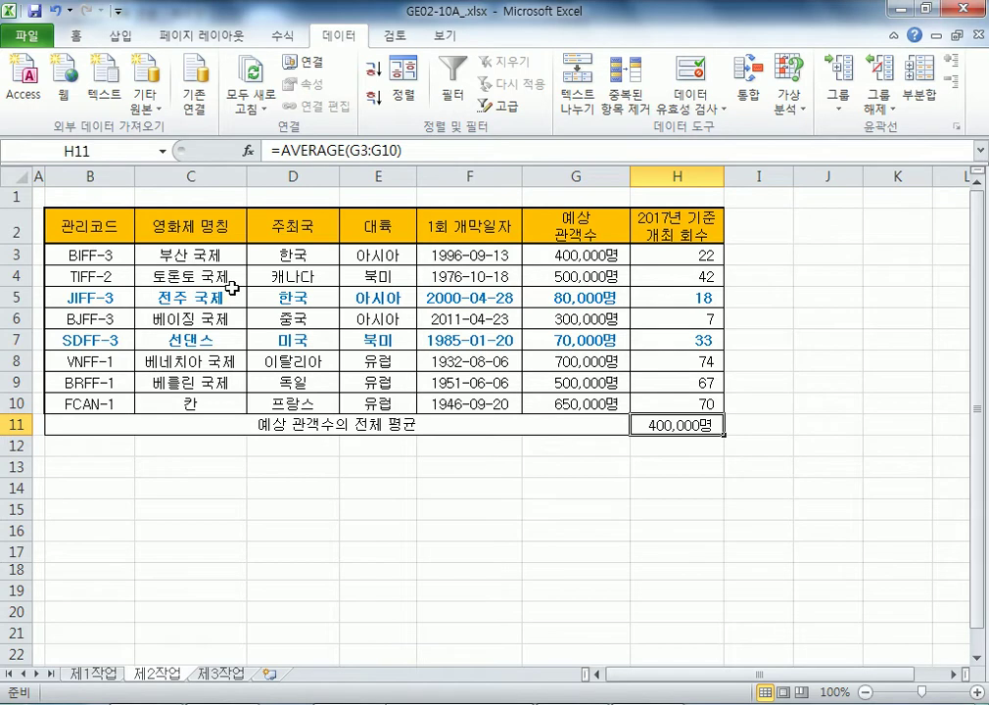
Step: Copy the 대륙 and 1회 개막일자 headers from the table into B14:C14
click(368, 226)
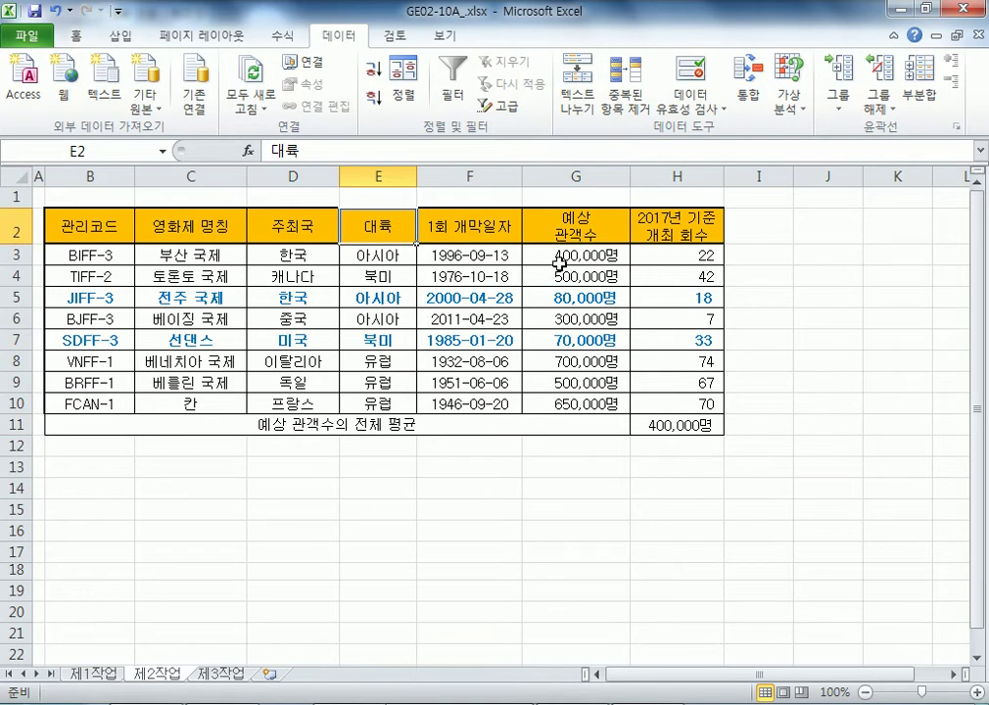
ctrl+click(468, 226)
key(ctrl+c)
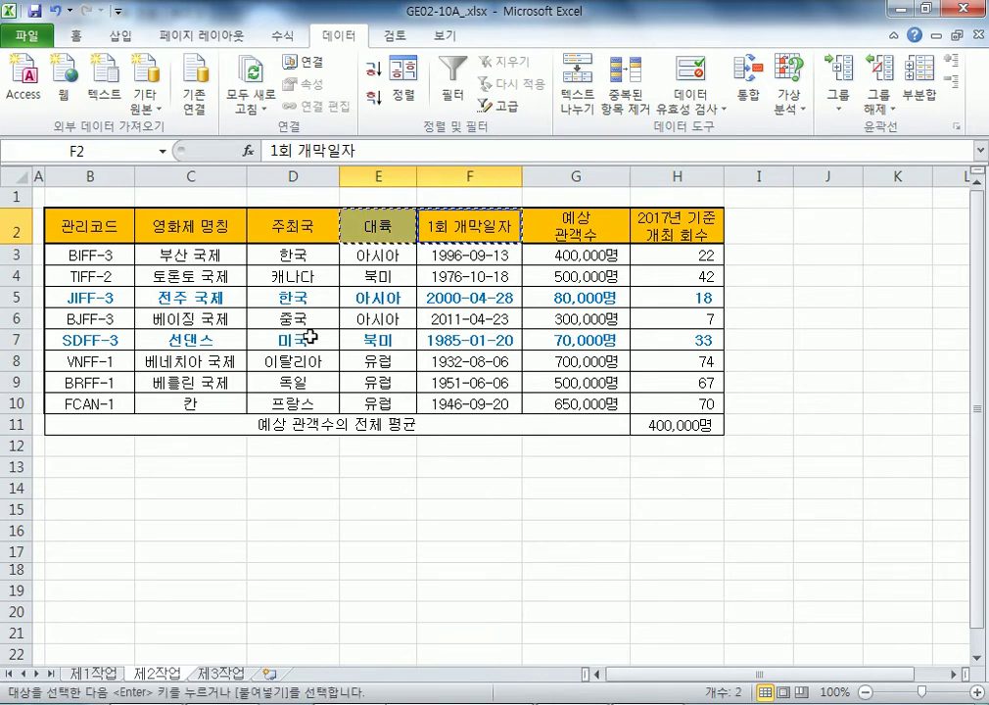
click(117, 488)
key(ctrl+v)
Step: Enter the filter criteria as an OR condition: 북미 in B15 and >=2000-01-01 in C16
click(132, 508)
text(A)
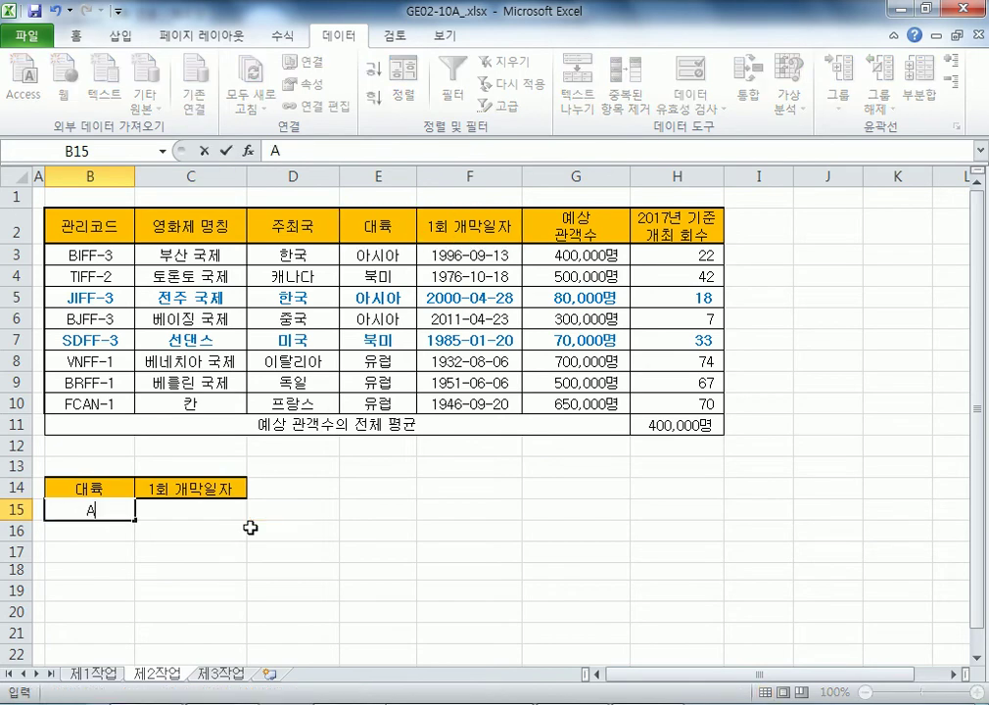
text(북미)
key(Return)
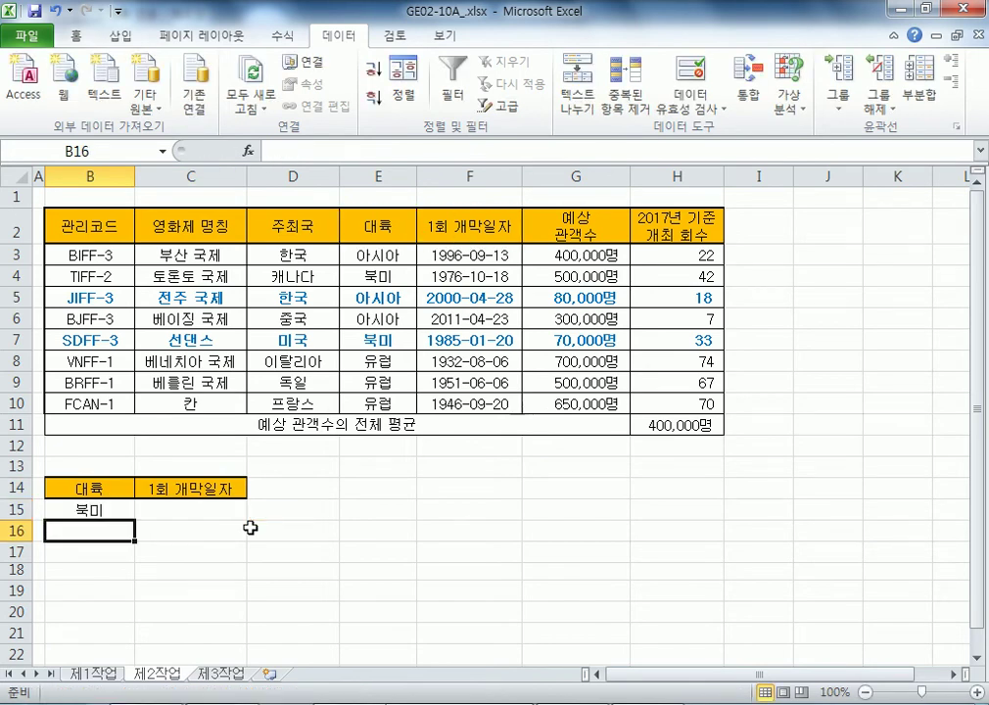
key(Up)
key(Right)
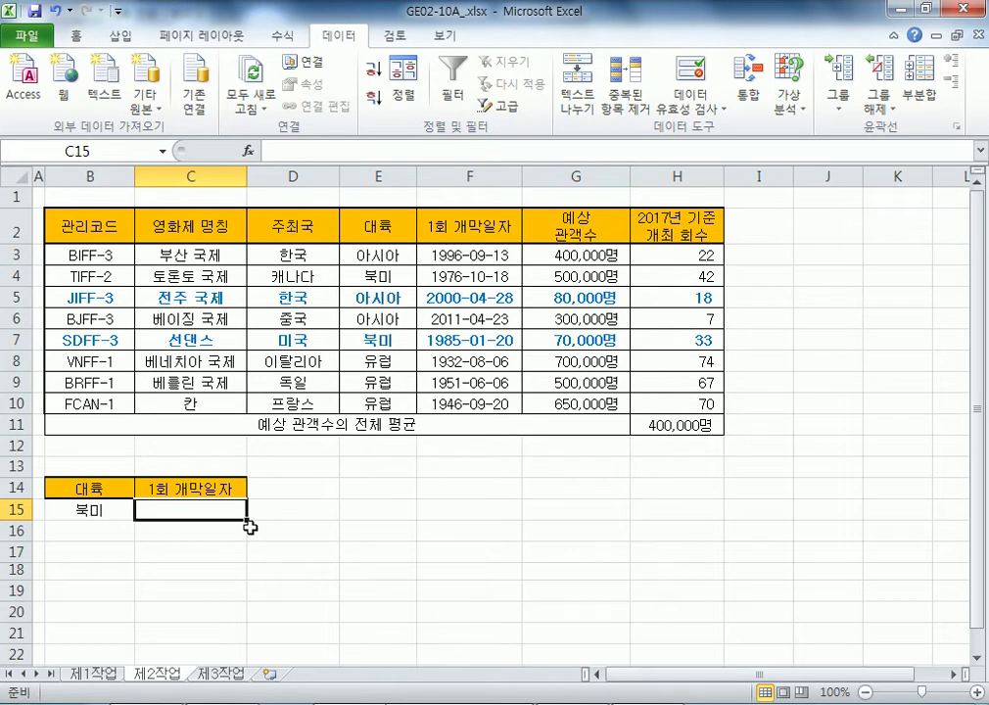
key(Down)
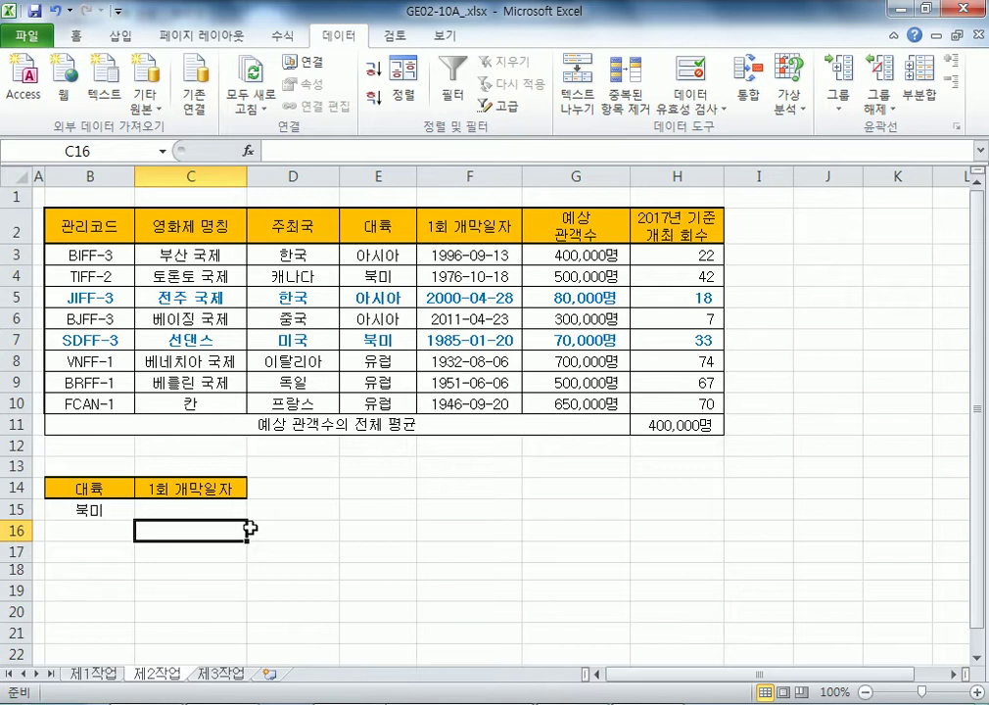
text(>=2)
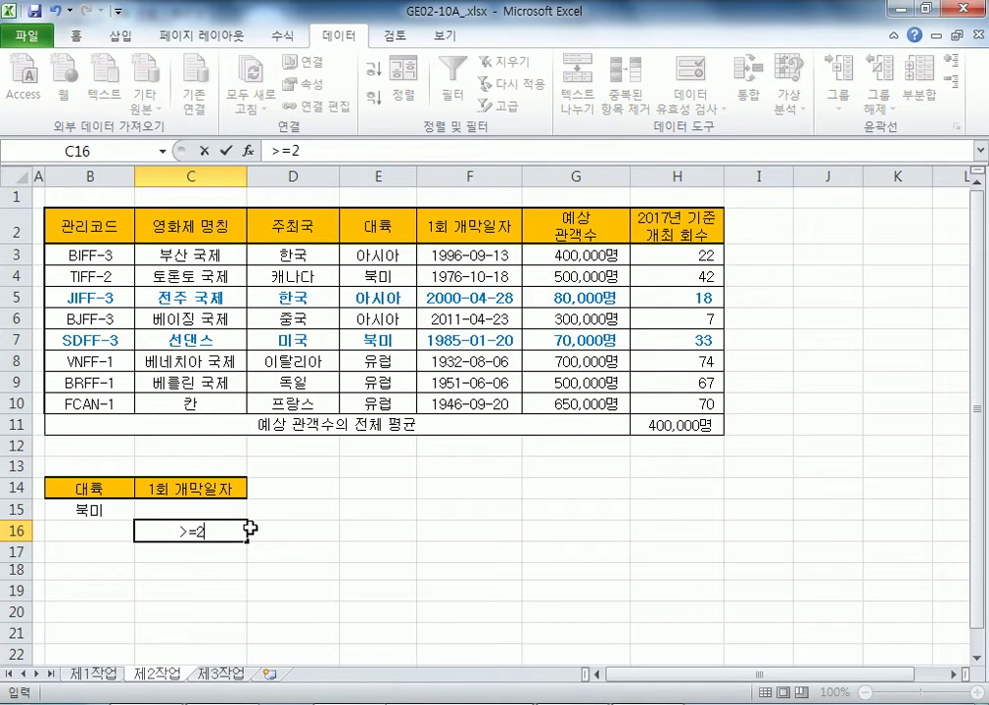
text(000-01-01)
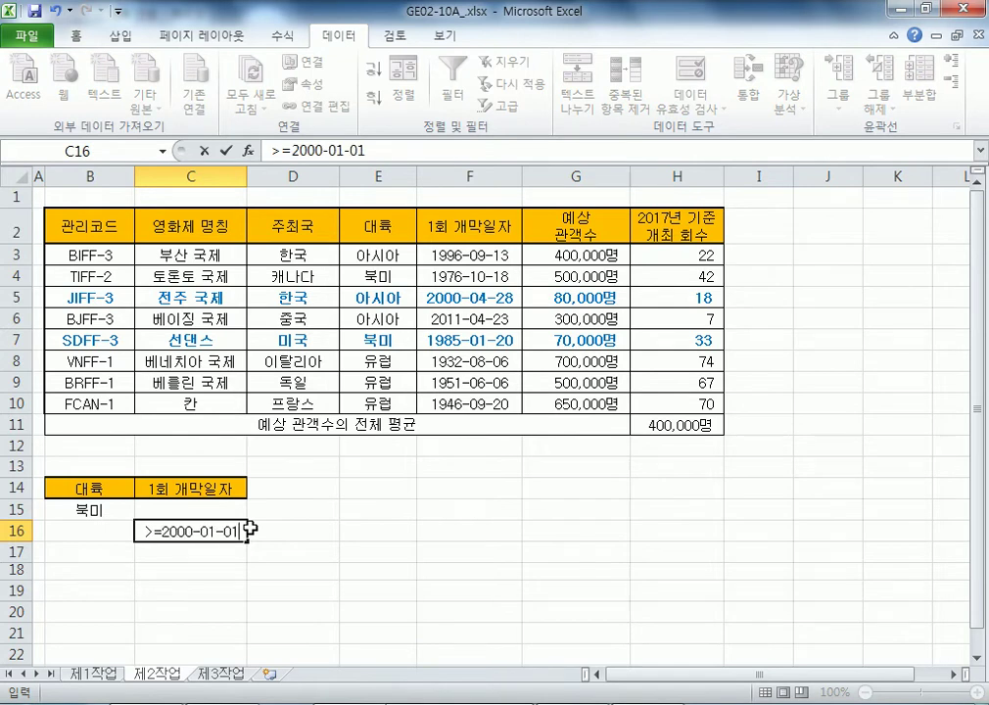
key(Return)
scroll(137, 484, down, 3)
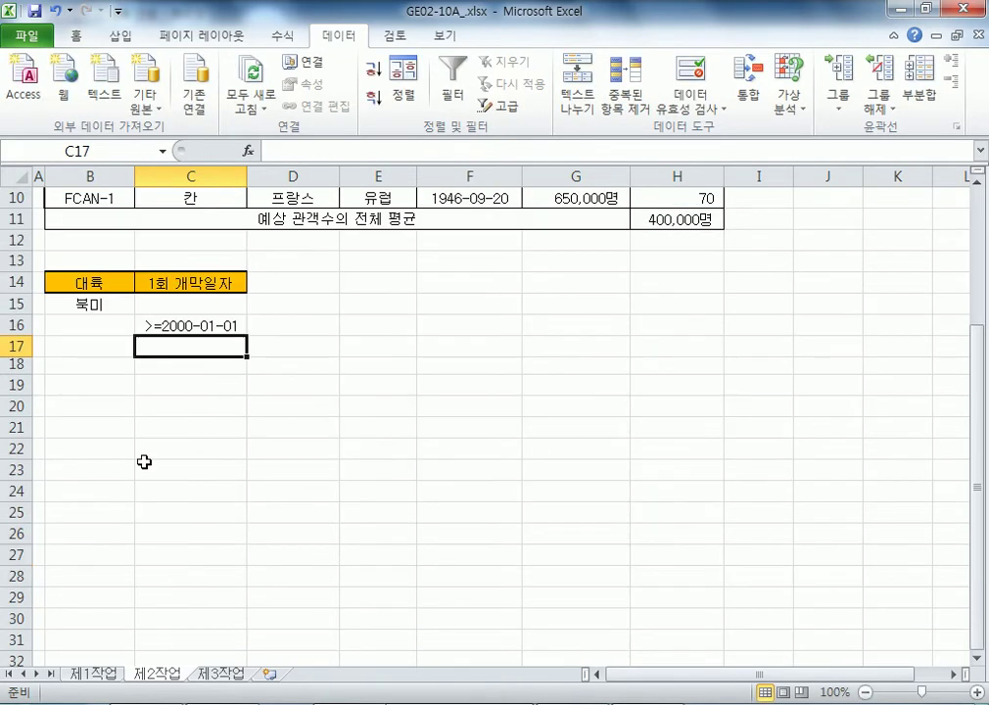
click(149, 322)
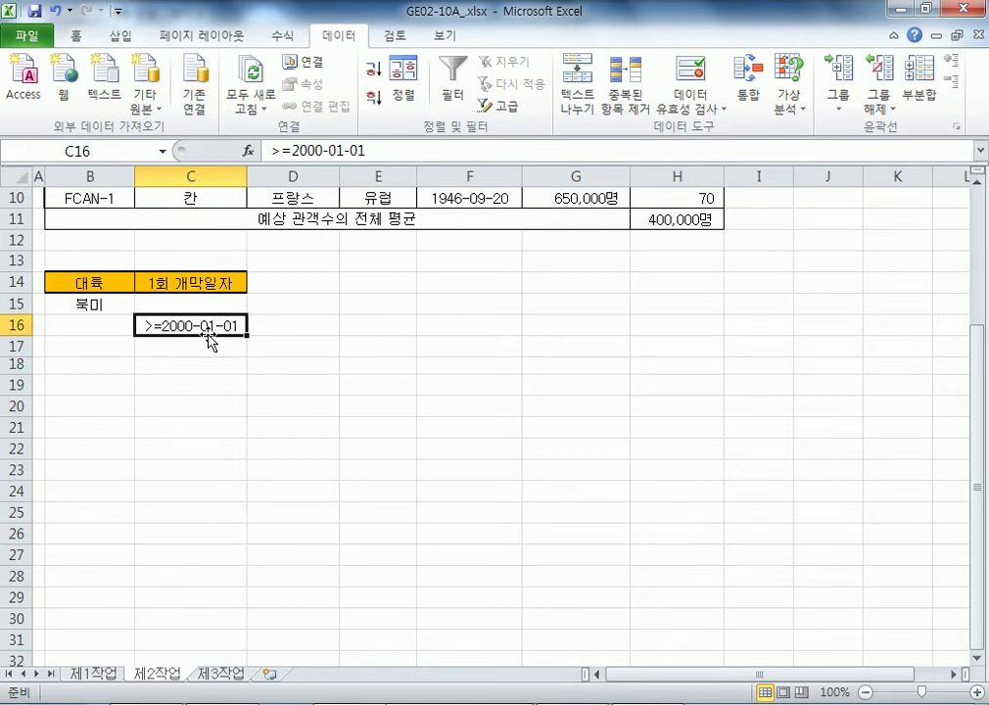
scroll(235, 333, up, 2)
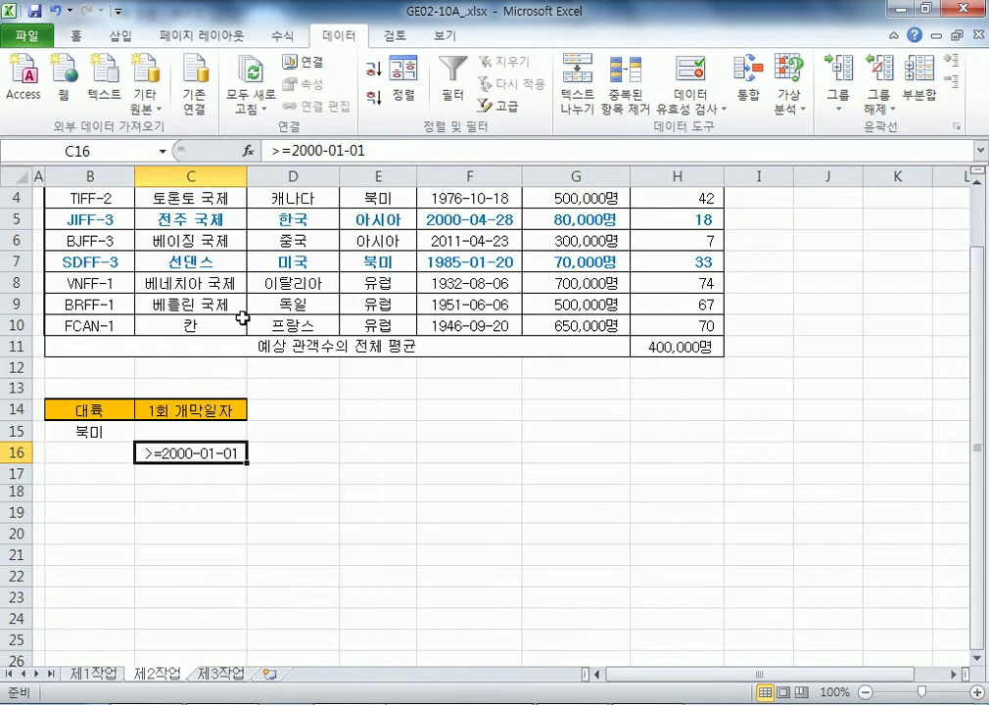
click(274, 282)
scroll(272, 281, up, 1)
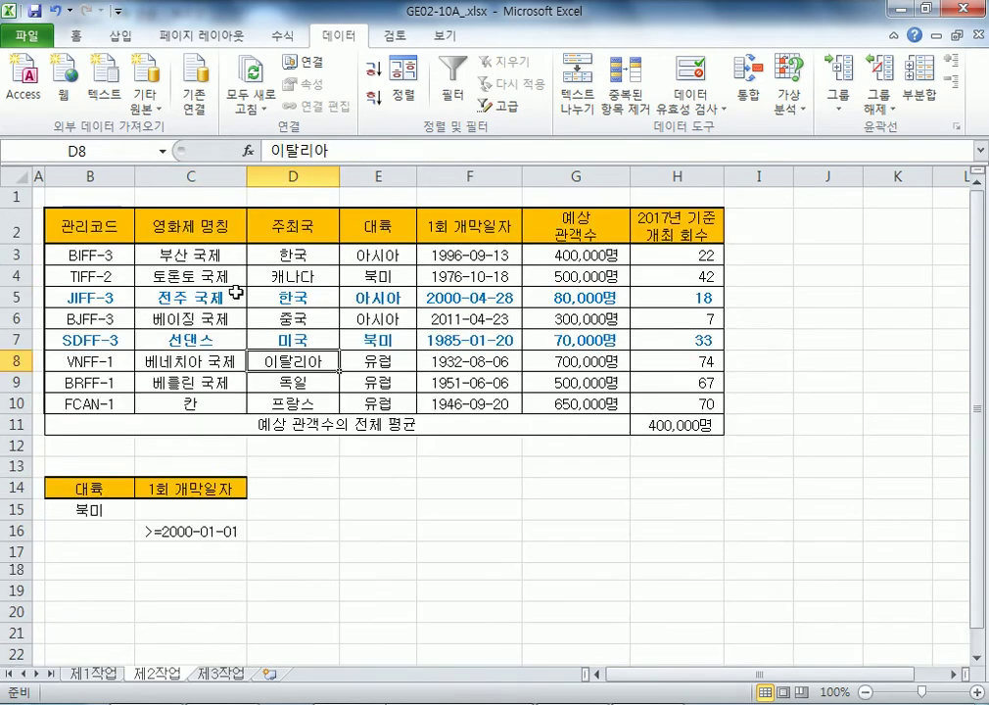
drag(79, 226, 664, 403)
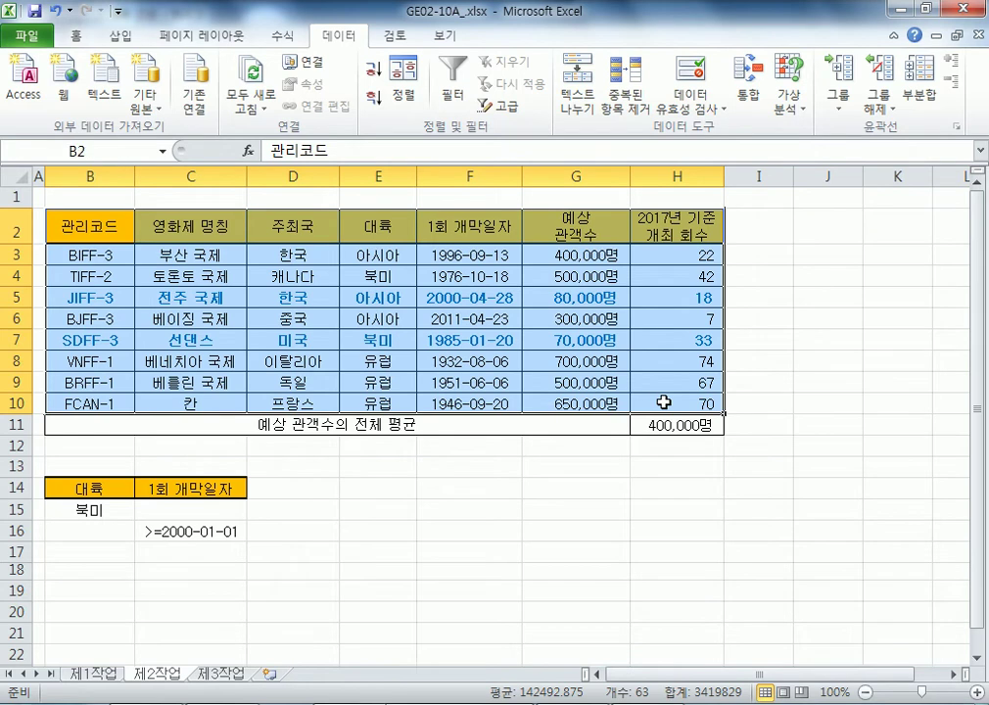
click(333, 358)
Step: Copy the 영화제 명칭, 주최국, 1회 개막일자 and 2017년 기준 개최 회수 headers into B18:E18
click(165, 233)
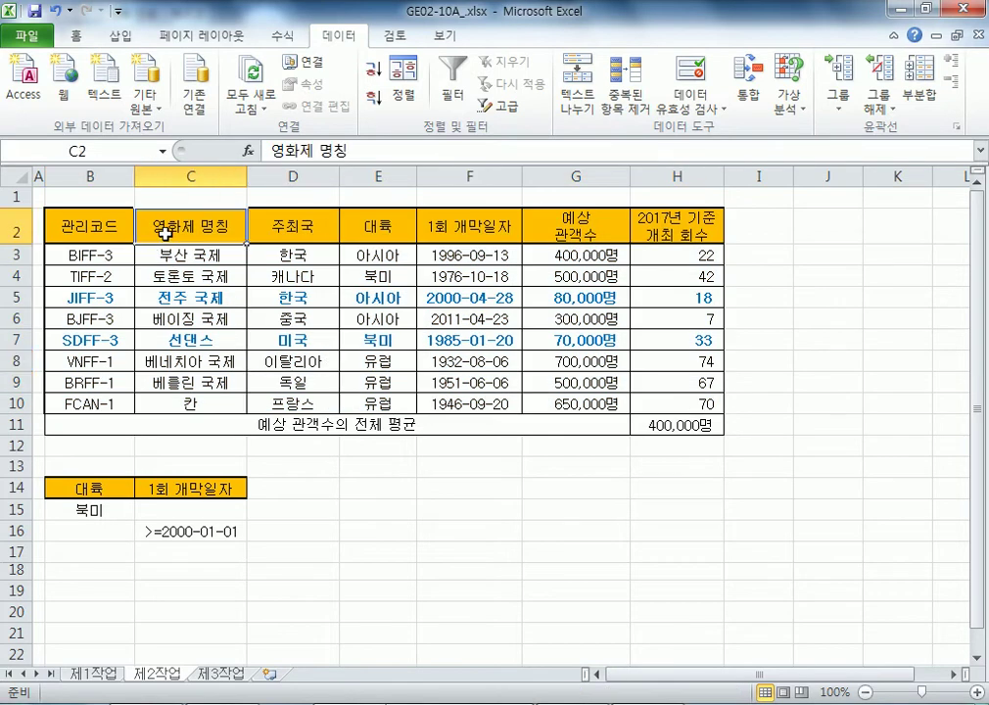
ctrl+click(262, 225)
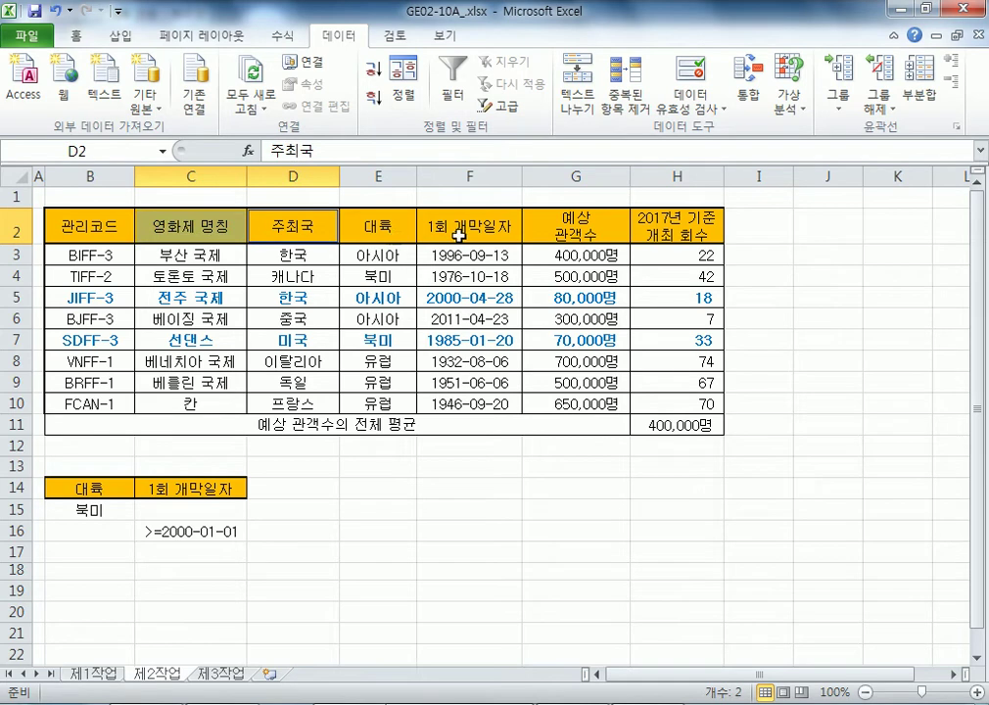
ctrl+click(493, 235)
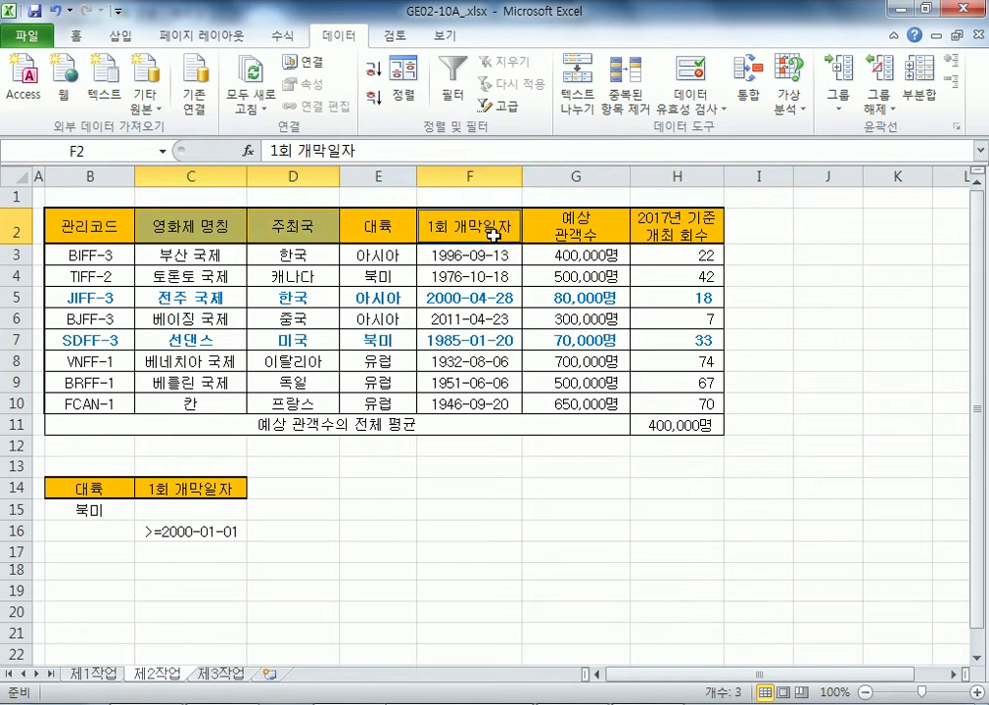
ctrl+click(669, 228)
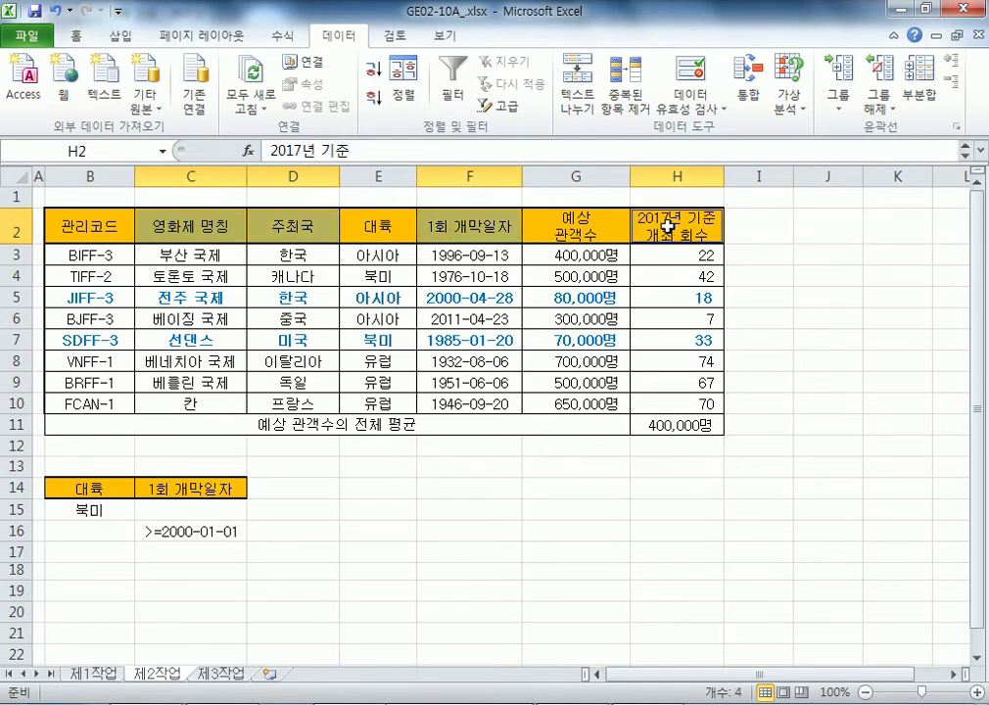
key(ctrl+c)
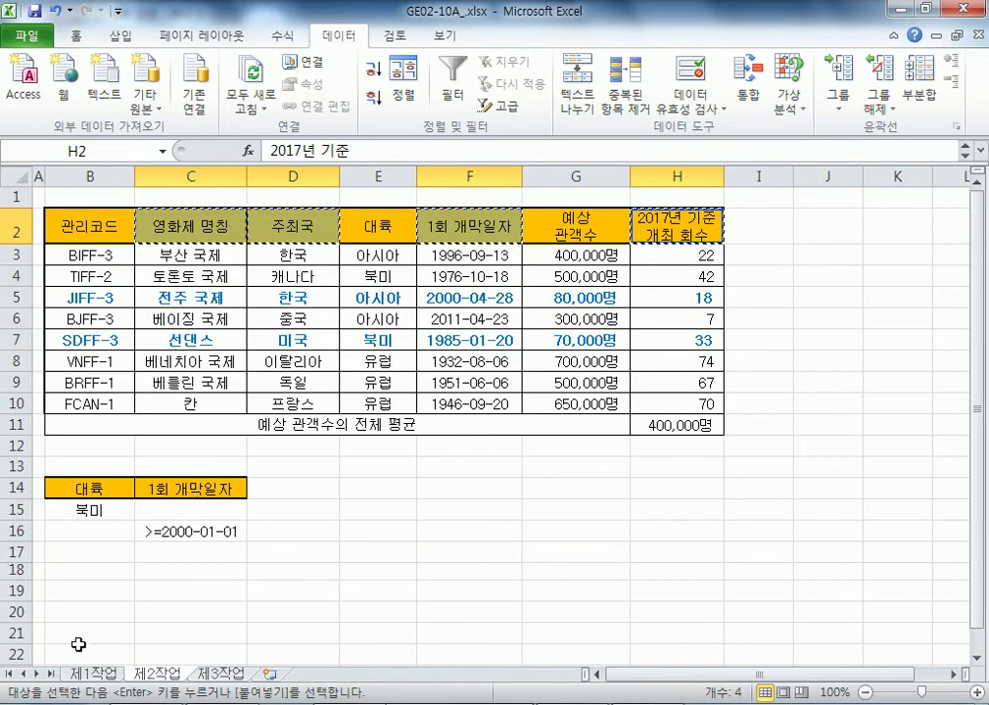
click(72, 566)
key(ctrl+v)
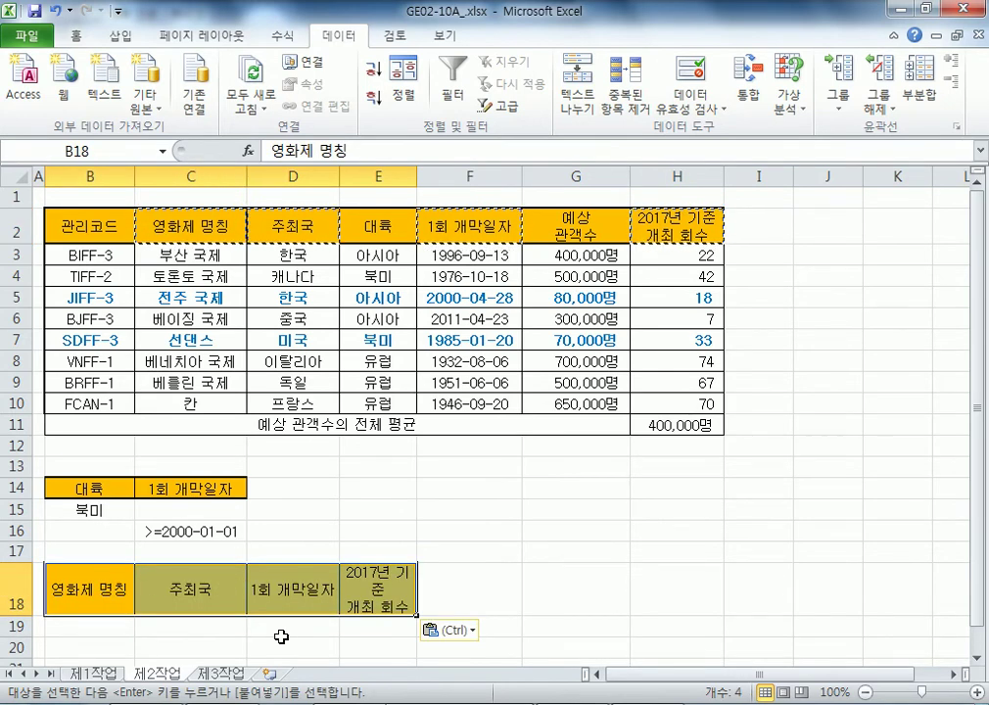
Step: Widen column E slightly and reduce the height of row 18 so its header fits on two lines
click(407, 552)
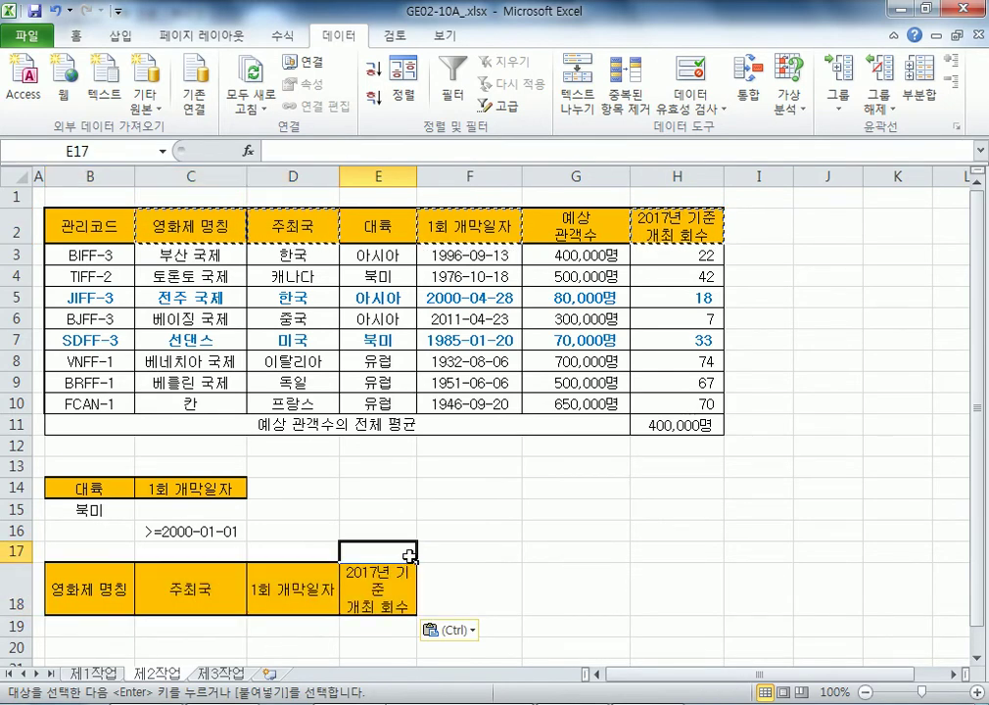
scroll(411, 474, down, 2)
scroll(397, 458, up, 2)
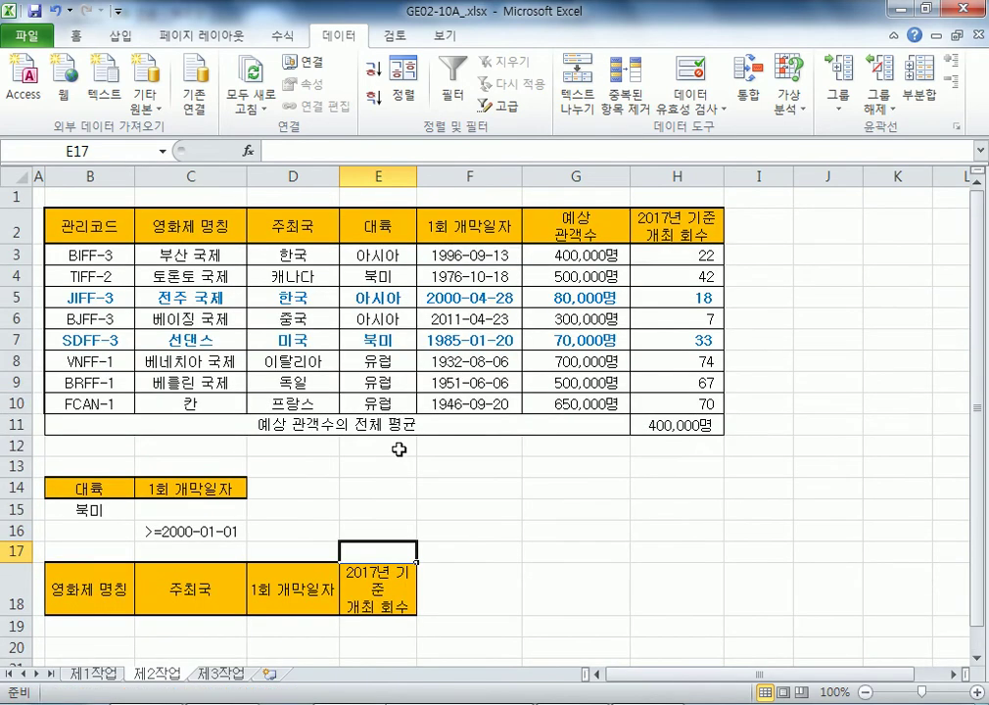
drag(417, 176, 431, 176)
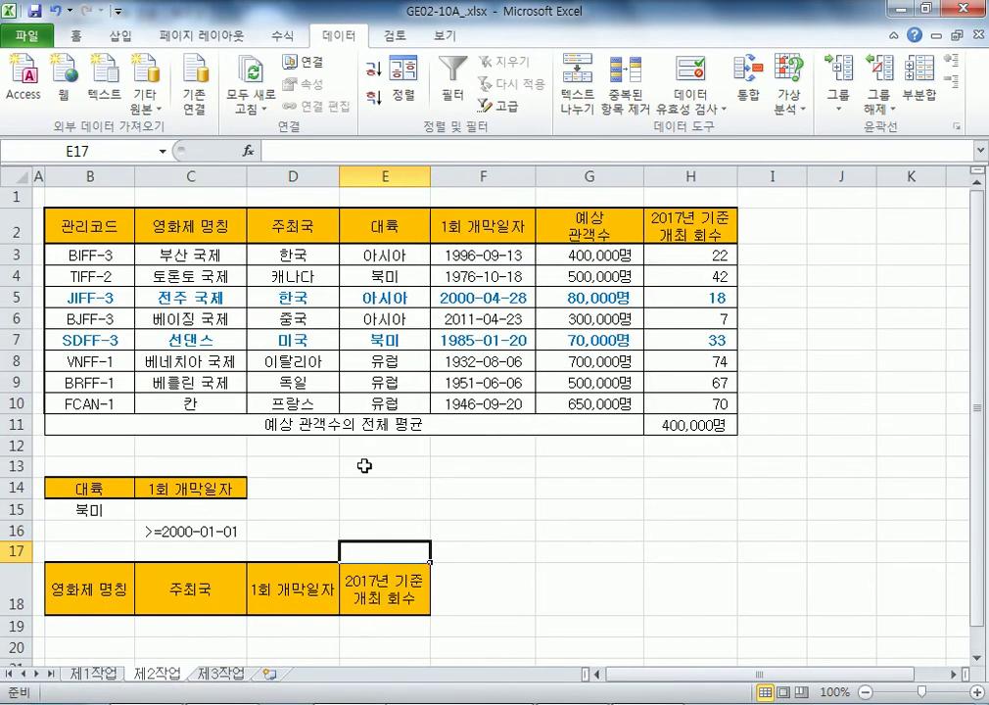
drag(16, 615, 15, 598)
Step: Start an Advanced Filter on the list range B2:H10 with the results copied to another location
drag(110, 223, 704, 396)
scroll(372, 294, down, 1)
scroll(362, 279, up, 1)
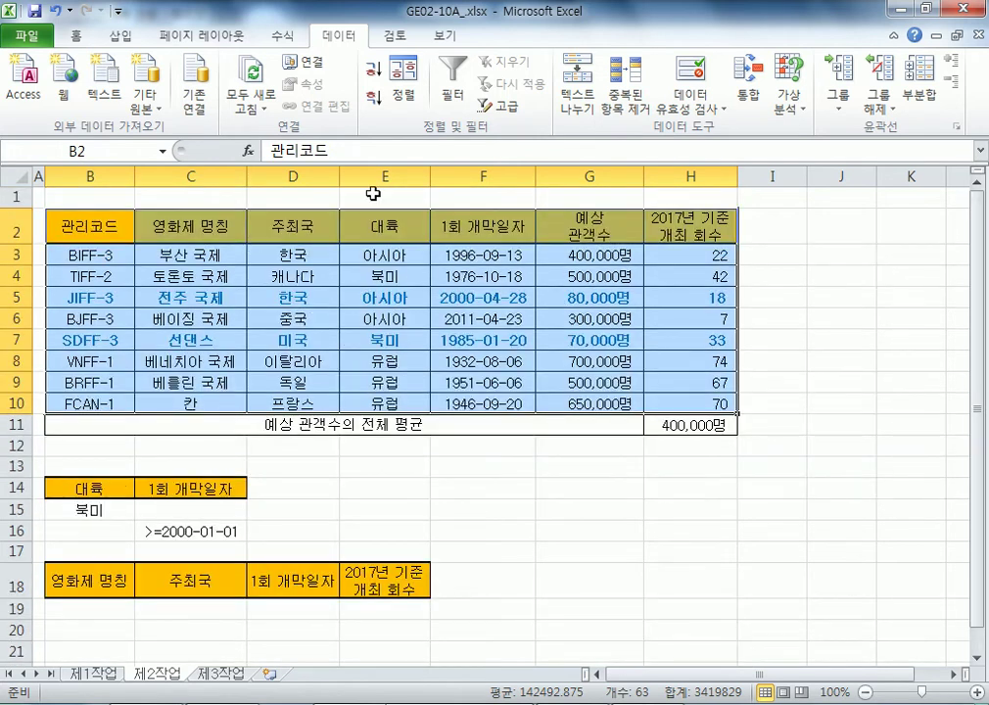
click(499, 108)
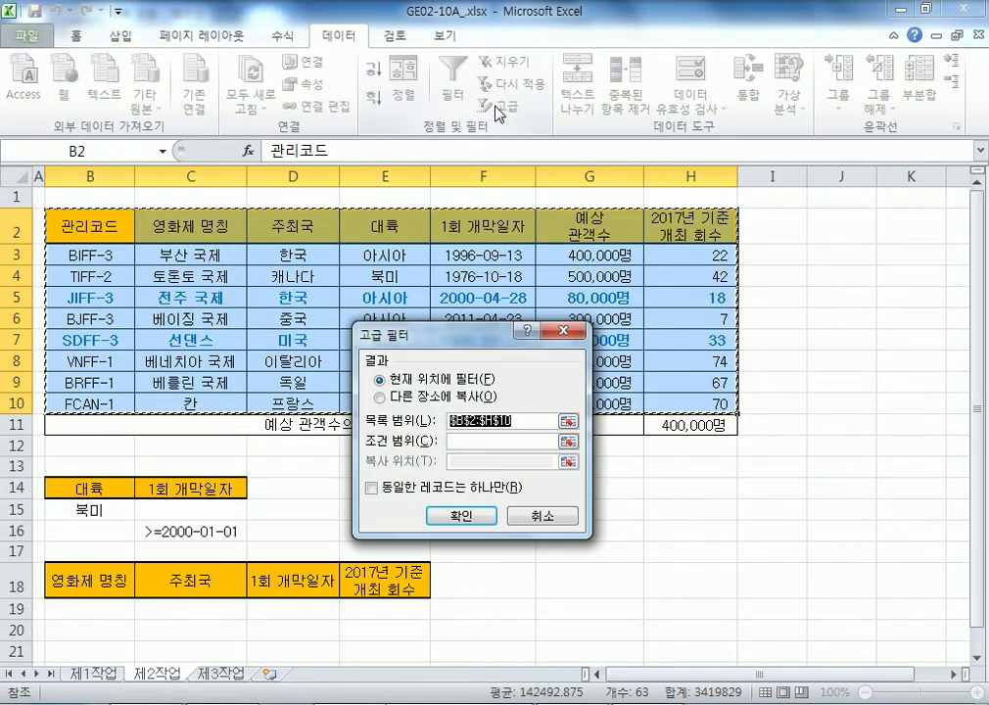
drag(463, 334, 475, 215)
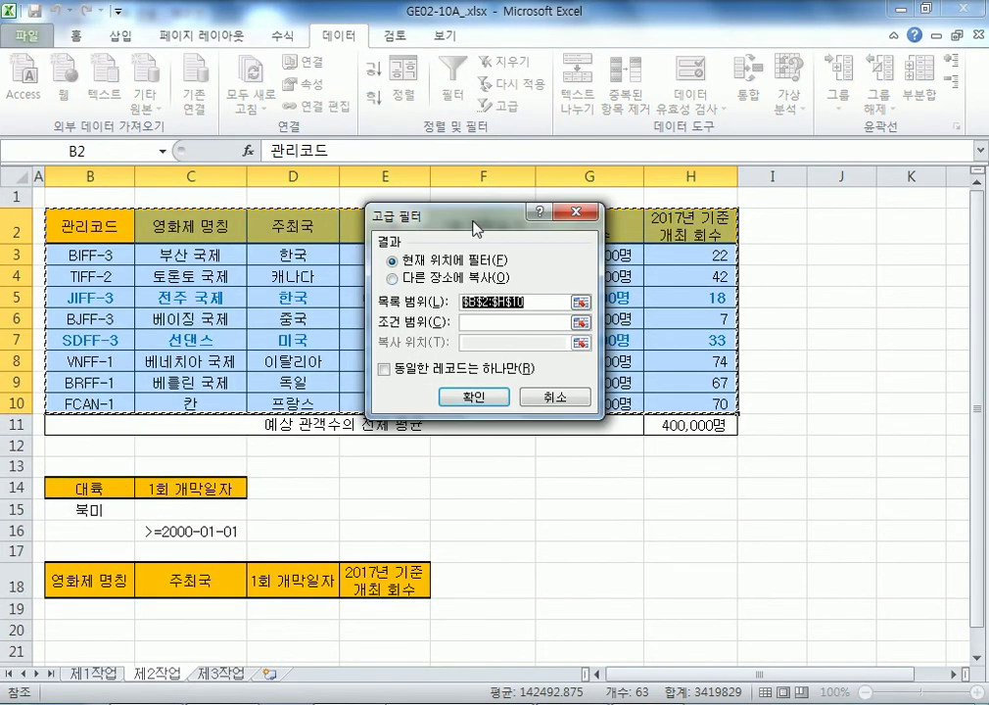
click(421, 284)
Step: Set the criteria range to B14:C16 and the copy destination to B18:E18, and run the Advanced Filter
click(469, 324)
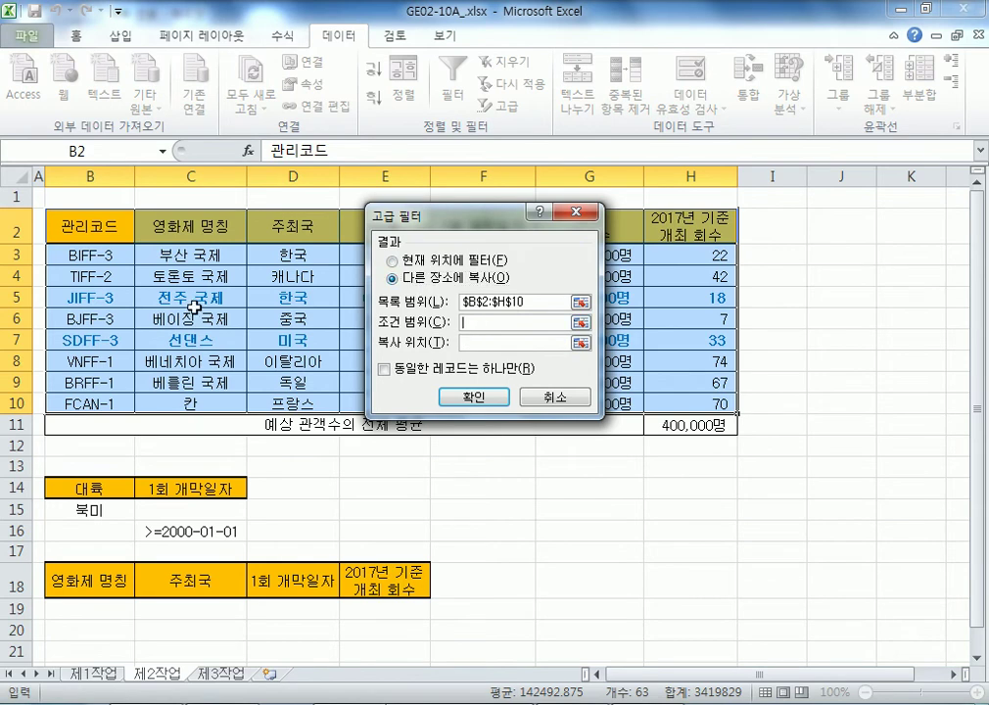
scroll(167, 323, down, 2)
drag(125, 337, 186, 389)
click(477, 343)
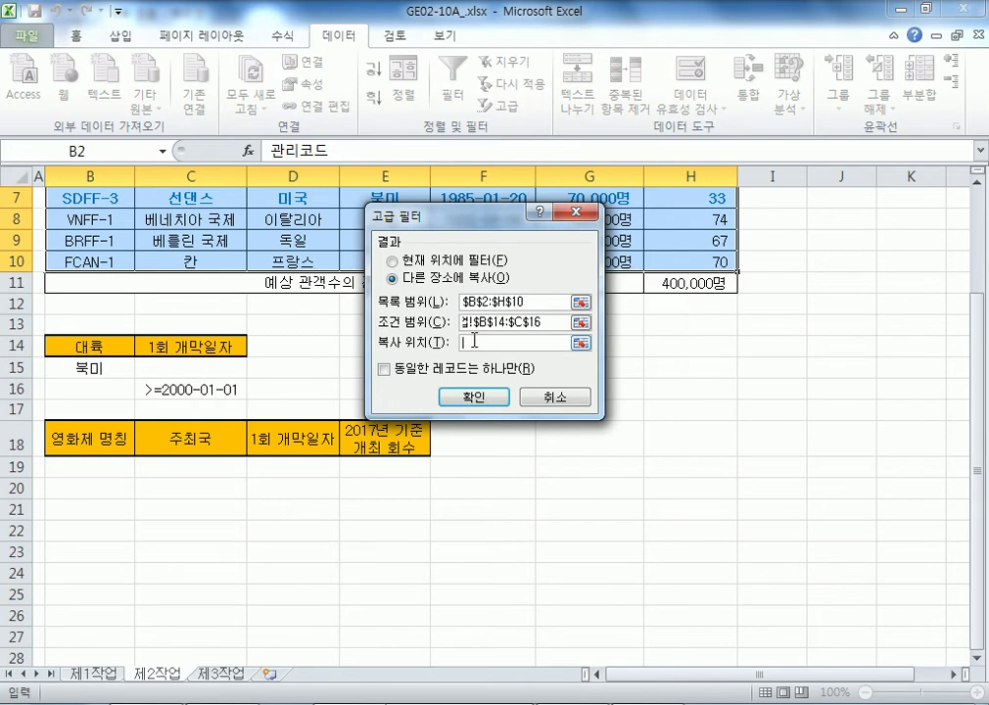
scroll(137, 302, down, 2)
drag(439, 214, 733, 146)
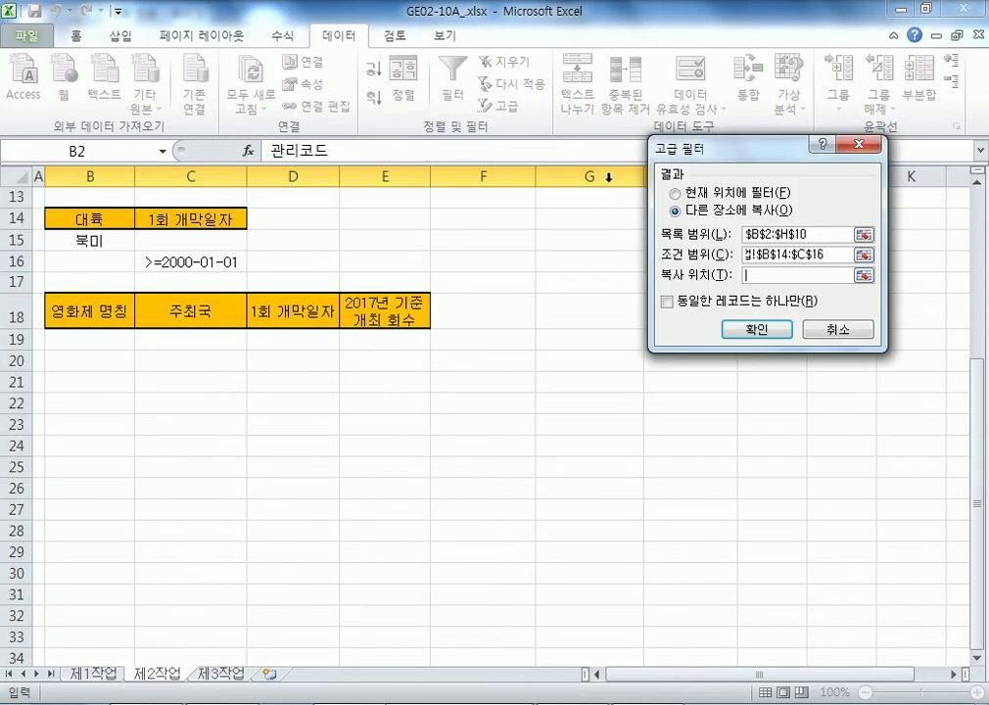
drag(77, 310, 365, 311)
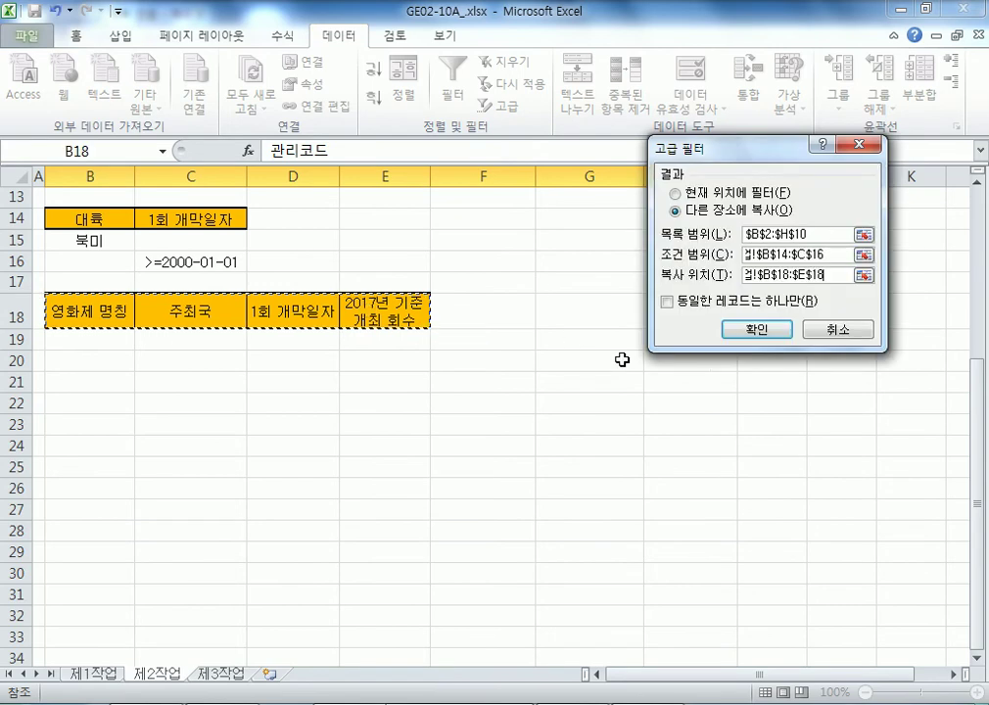
click(749, 331)
Step: Compare the extracted records below B18:E18 with the source table and the filter criteria
scroll(391, 343, down, 4)
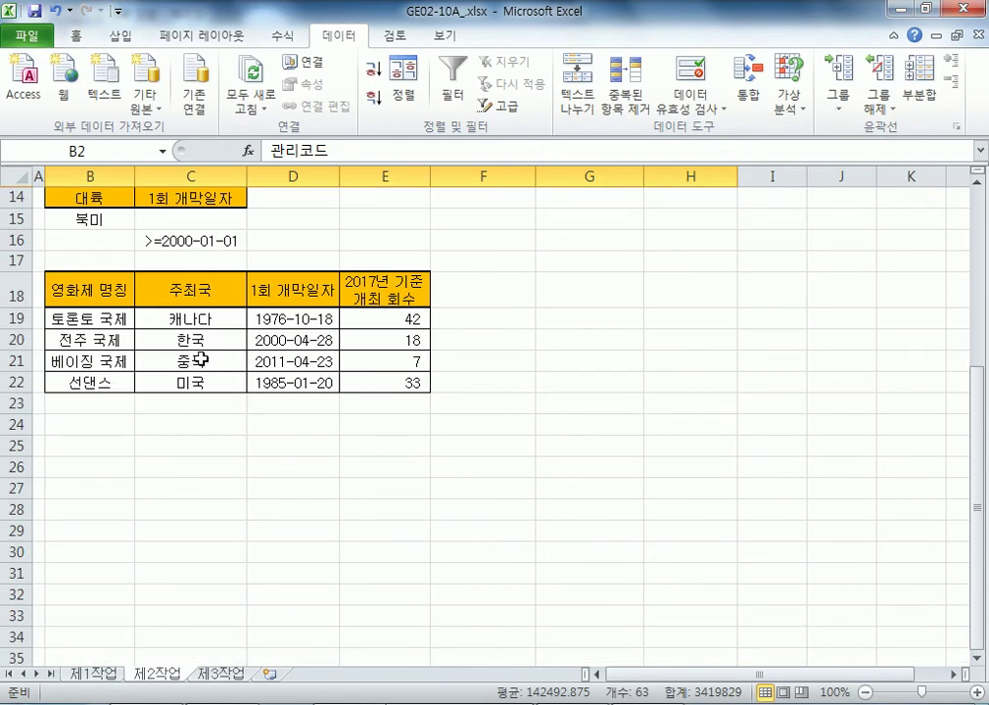
scroll(108, 274, up, 4)
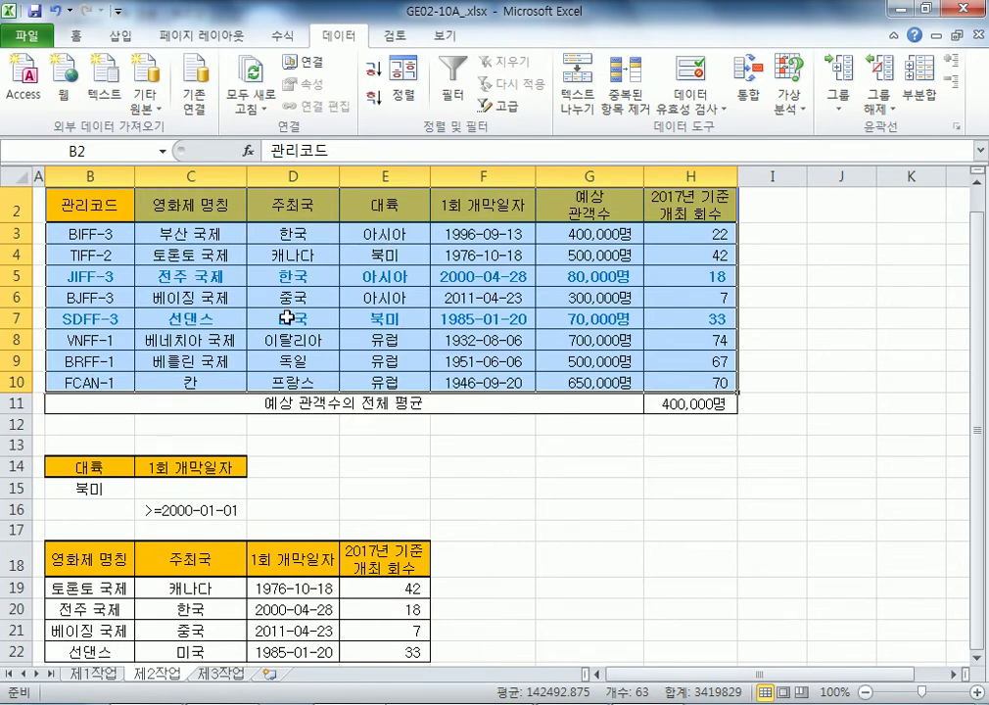
scroll(245, 284, down, 2)
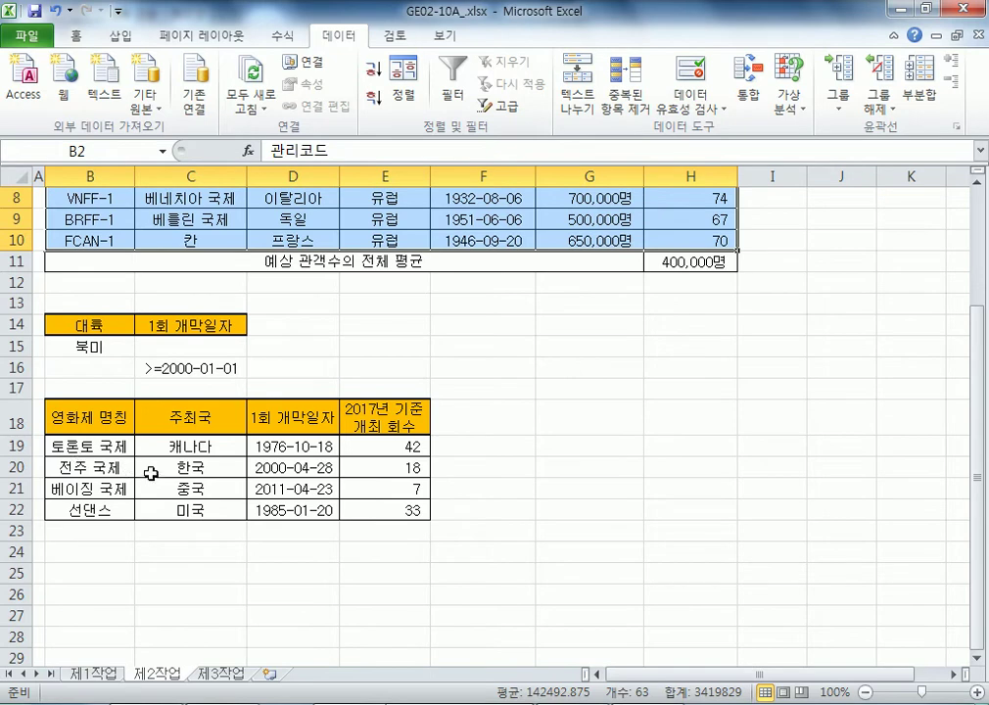
scroll(152, 467, up, 2)
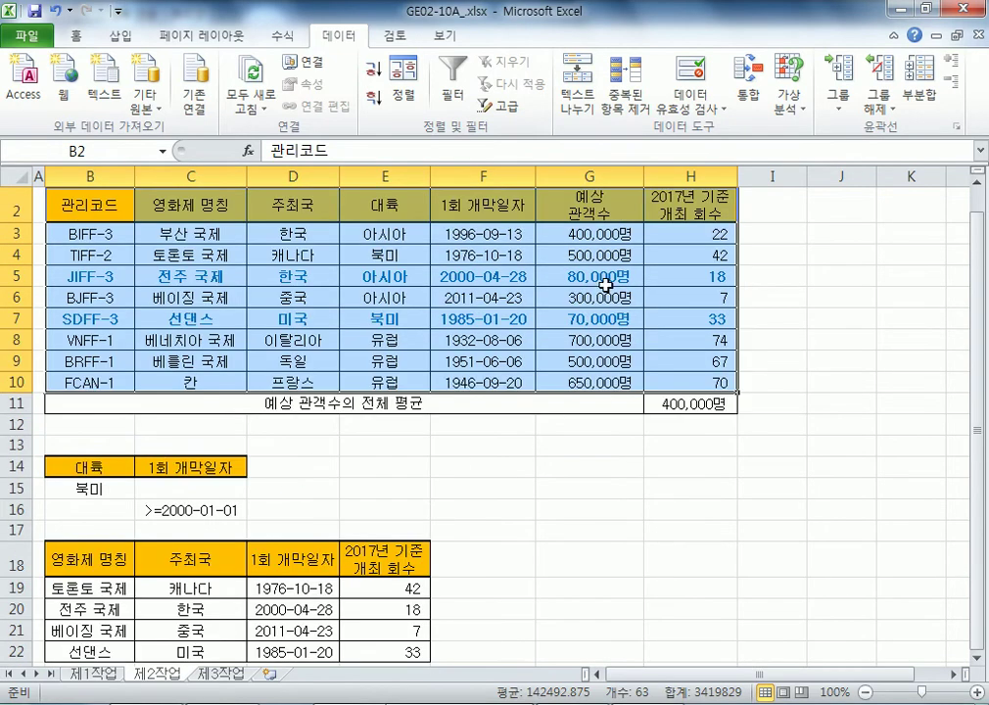
scroll(272, 284, down, 2)
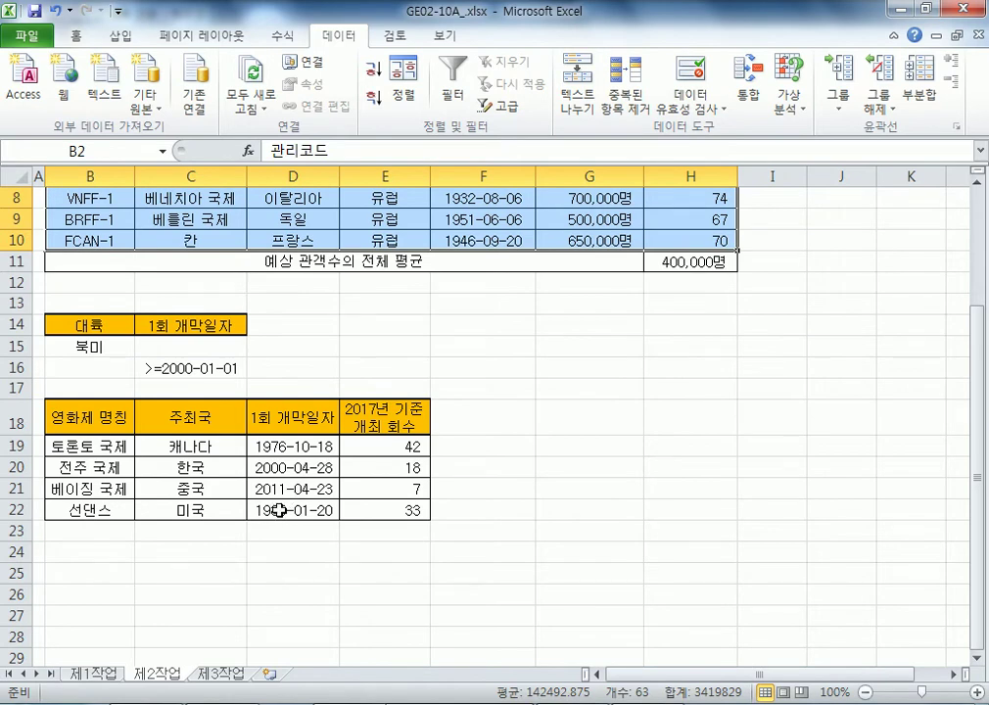
click(82, 448)
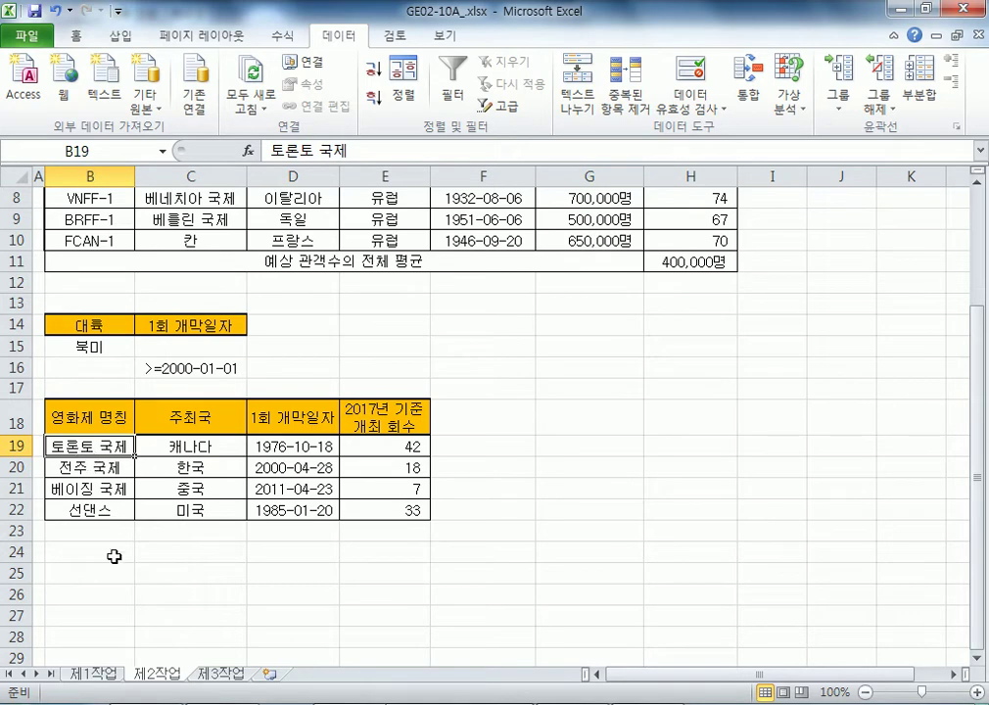
Step: Copy the table B4:H12 from the 제1작업 sheet into 제3작업 starting at B2, including its column widths
click(91, 674)
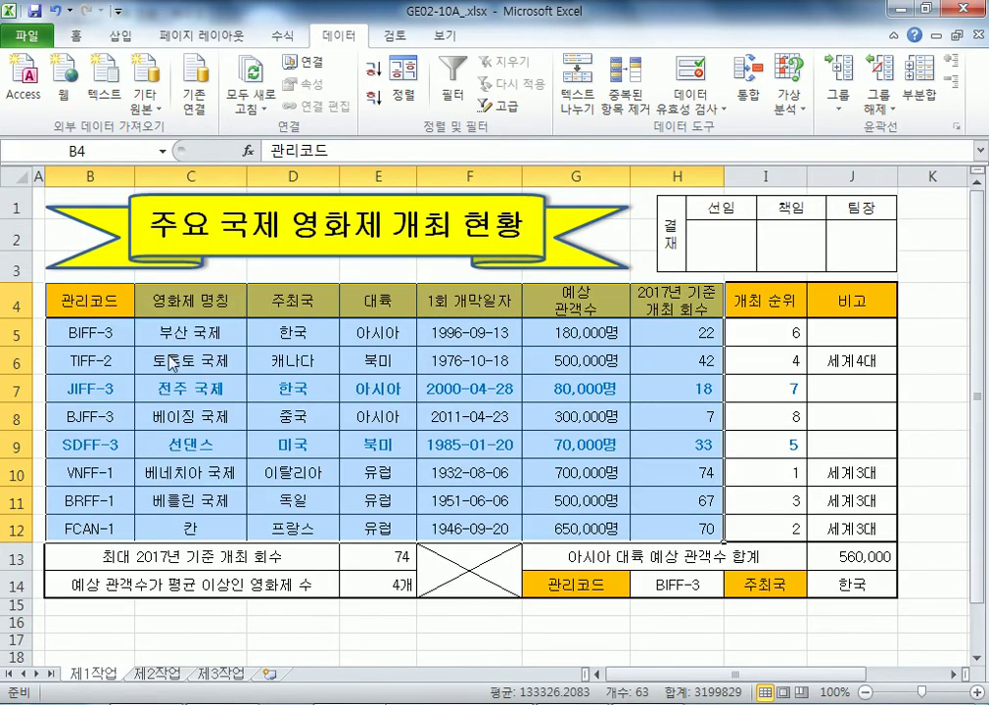
right_click(172, 323)
click(219, 359)
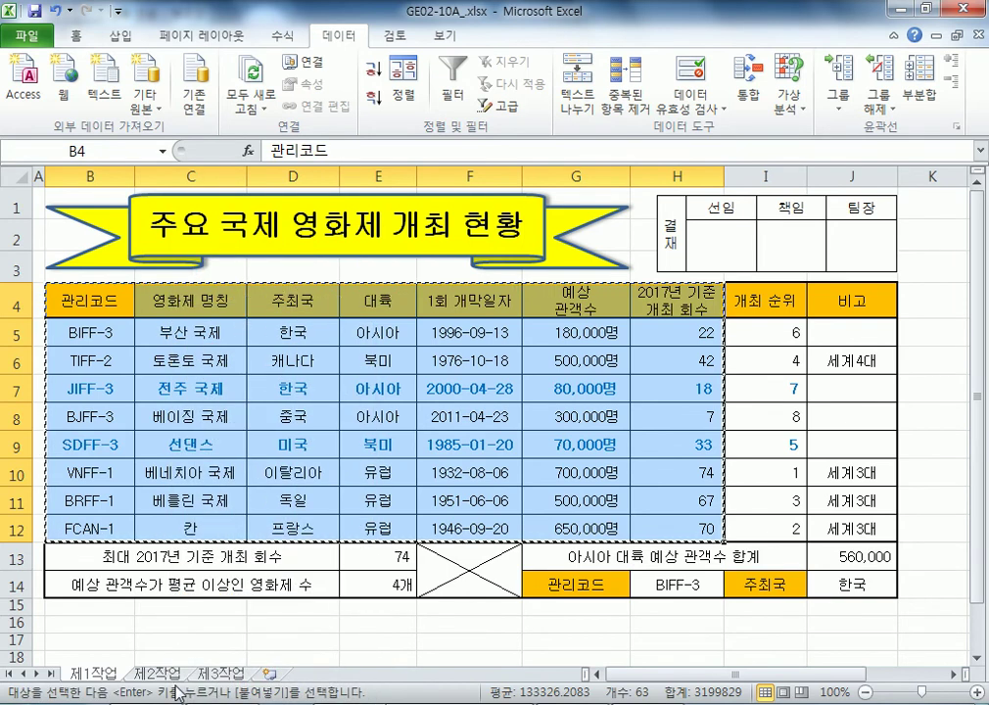
click(221, 674)
right_click(77, 214)
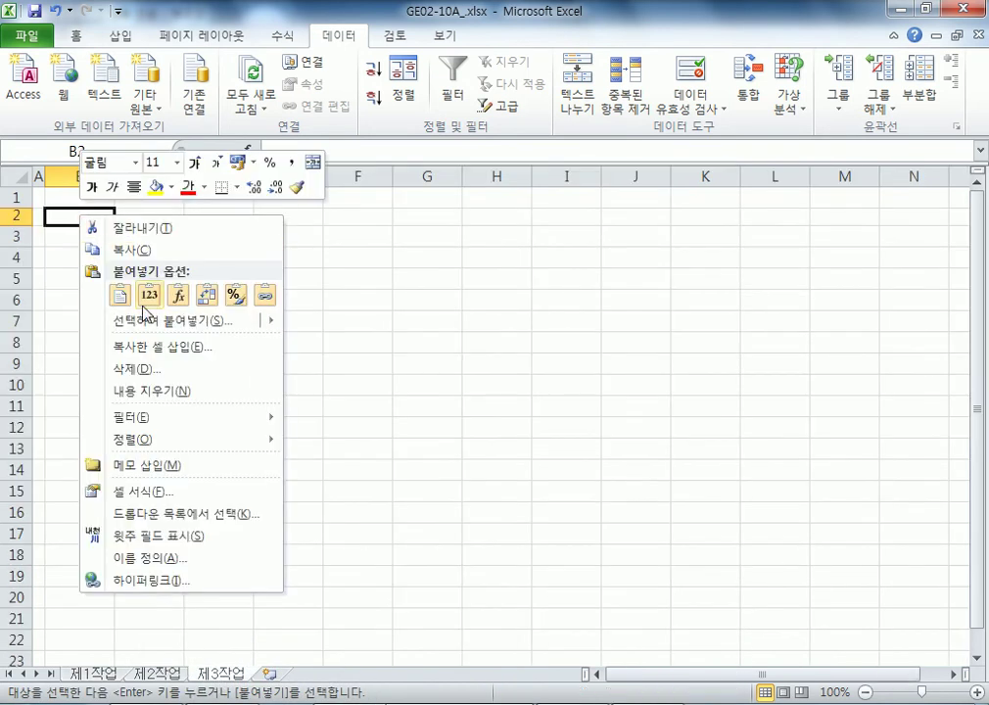
click(146, 323)
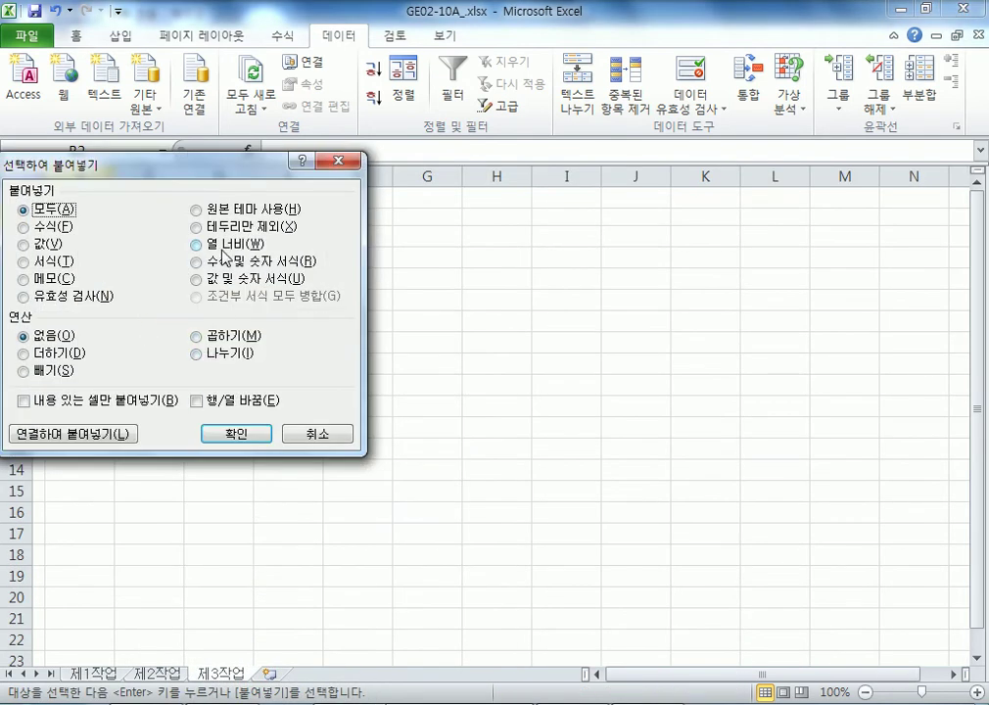
click(196, 244)
click(235, 434)
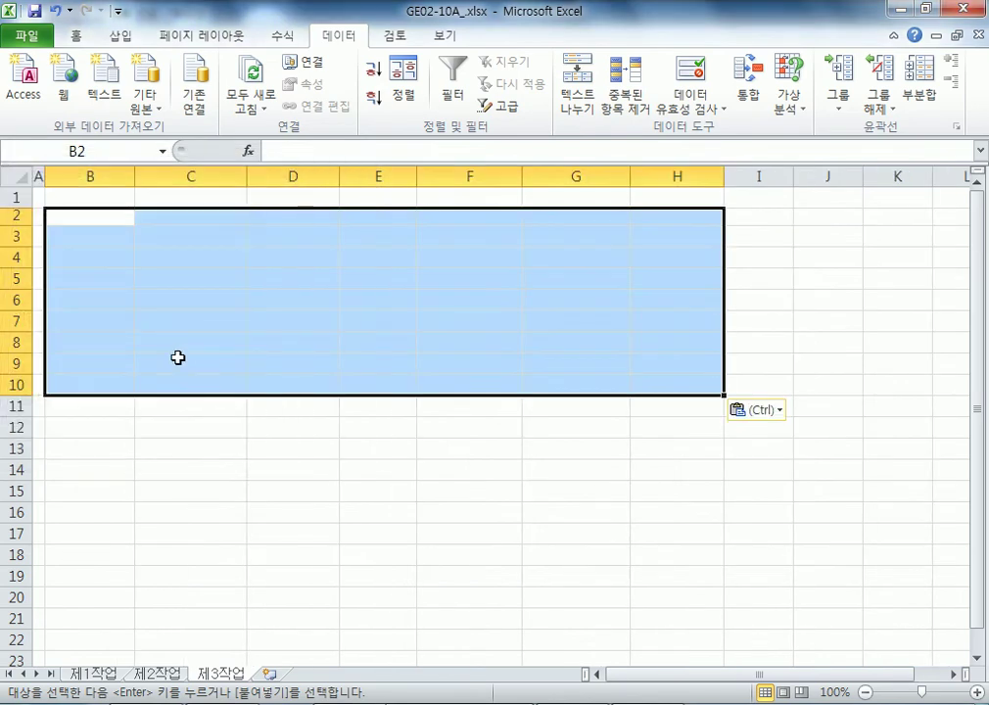
right_click(97, 221)
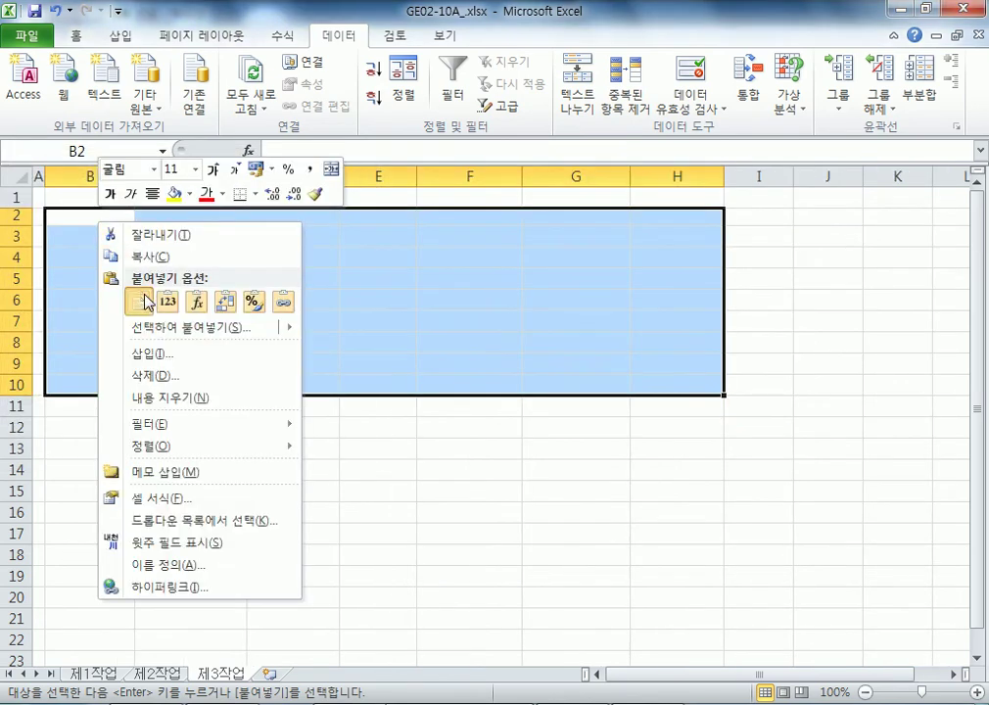
click(140, 295)
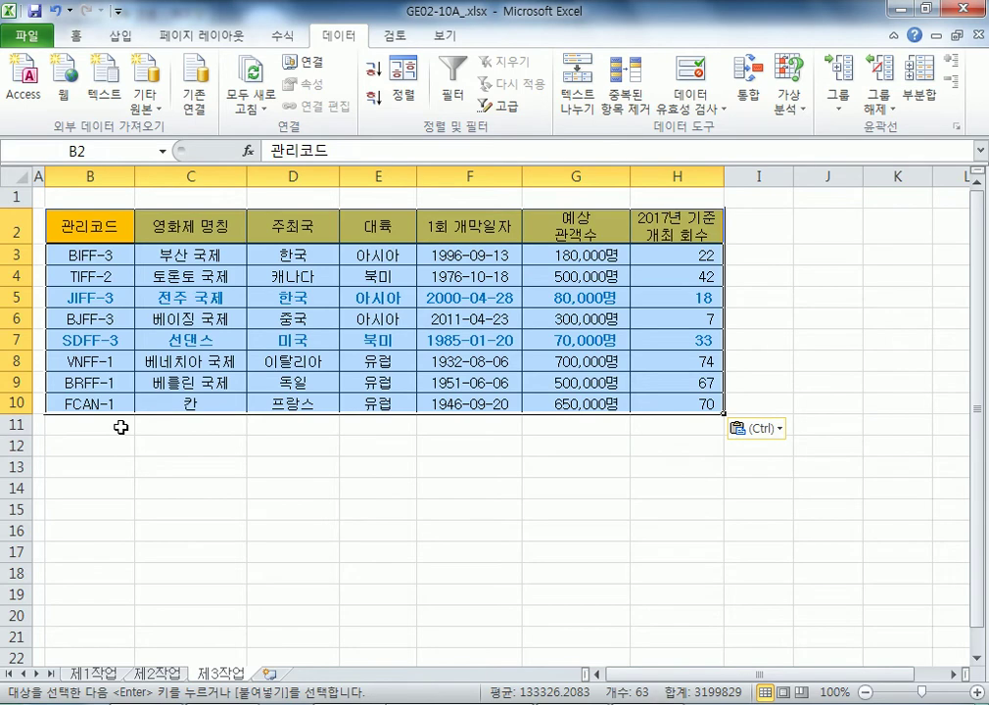
Step: Sort the 제3작업 table by the 대륙 column in descending order
click(378, 176)
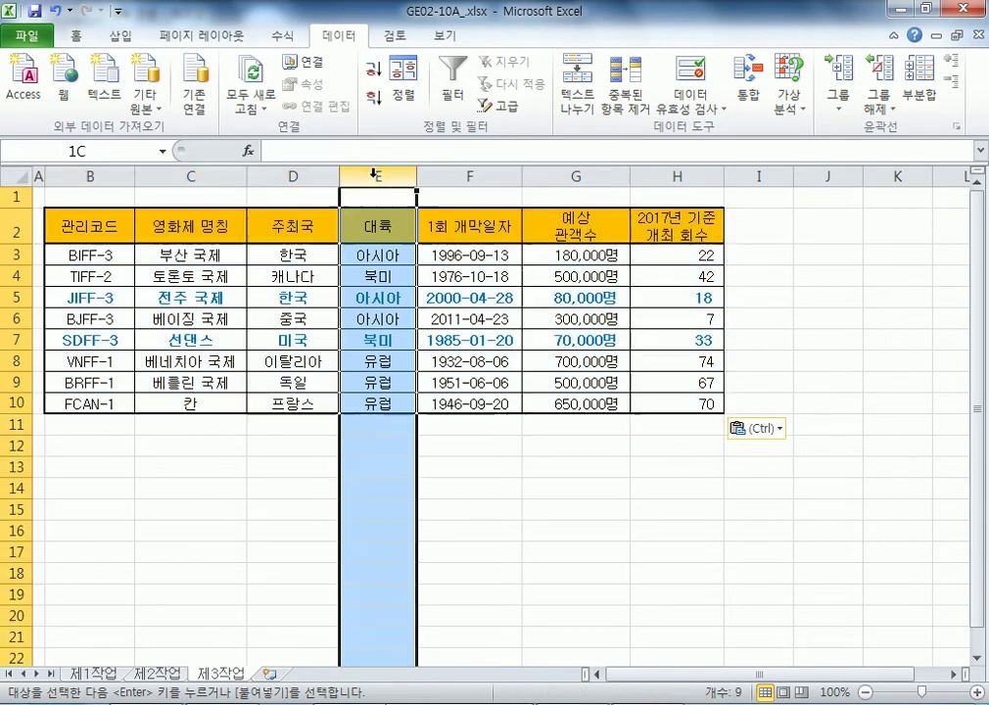
click(378, 279)
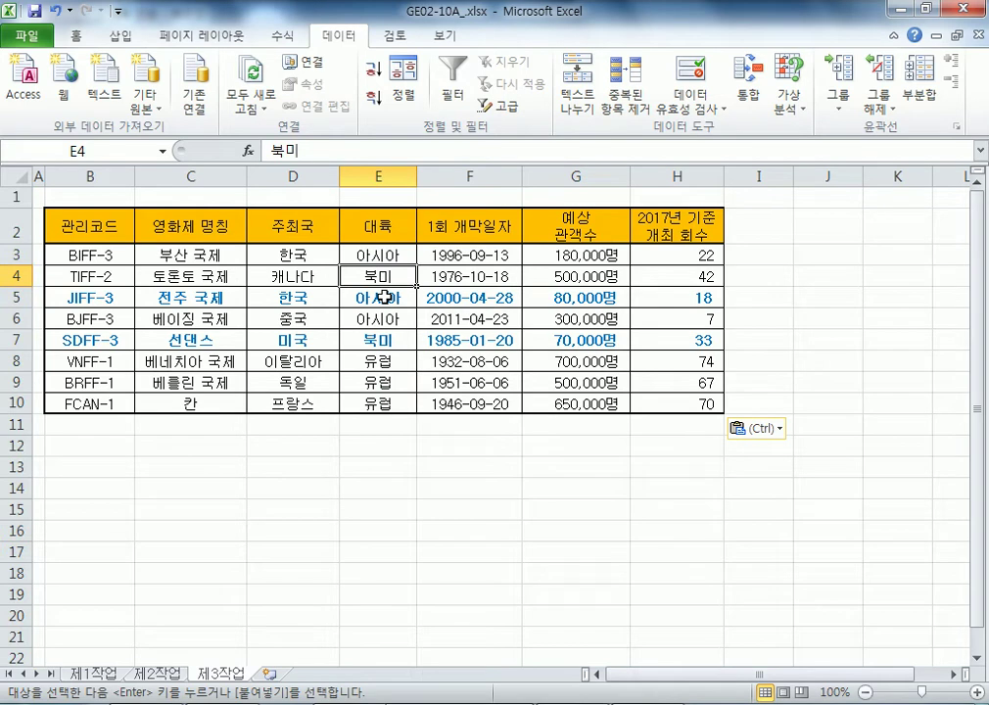
click(374, 98)
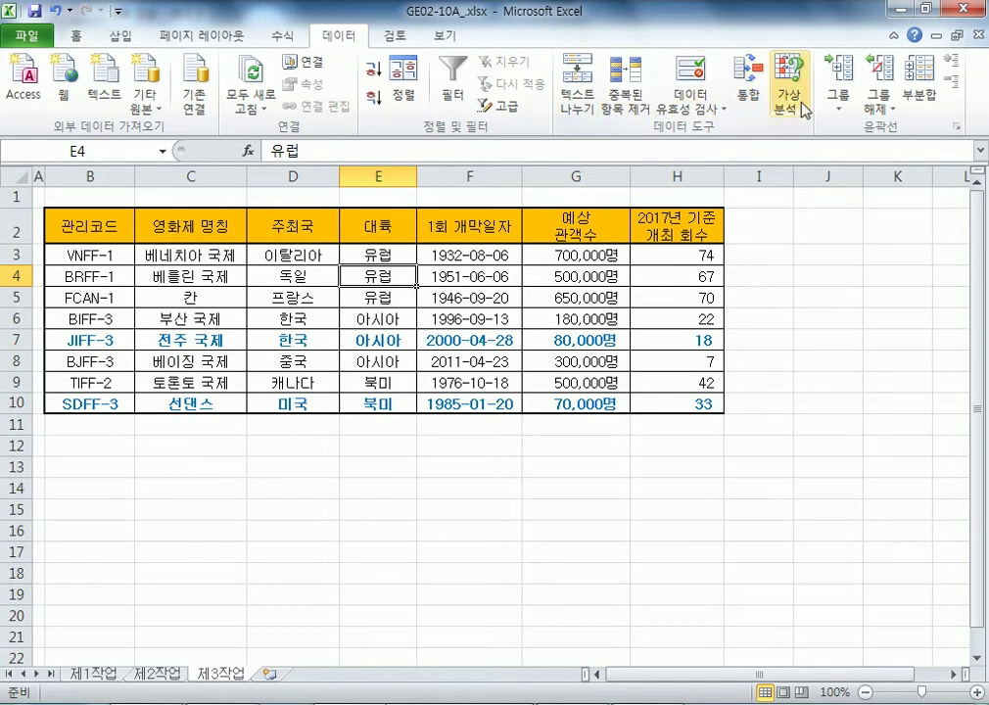
Step: Add a subtotal grouped by 대륙 that uses the 개수 function on 영화제 명칭 only
click(920, 96)
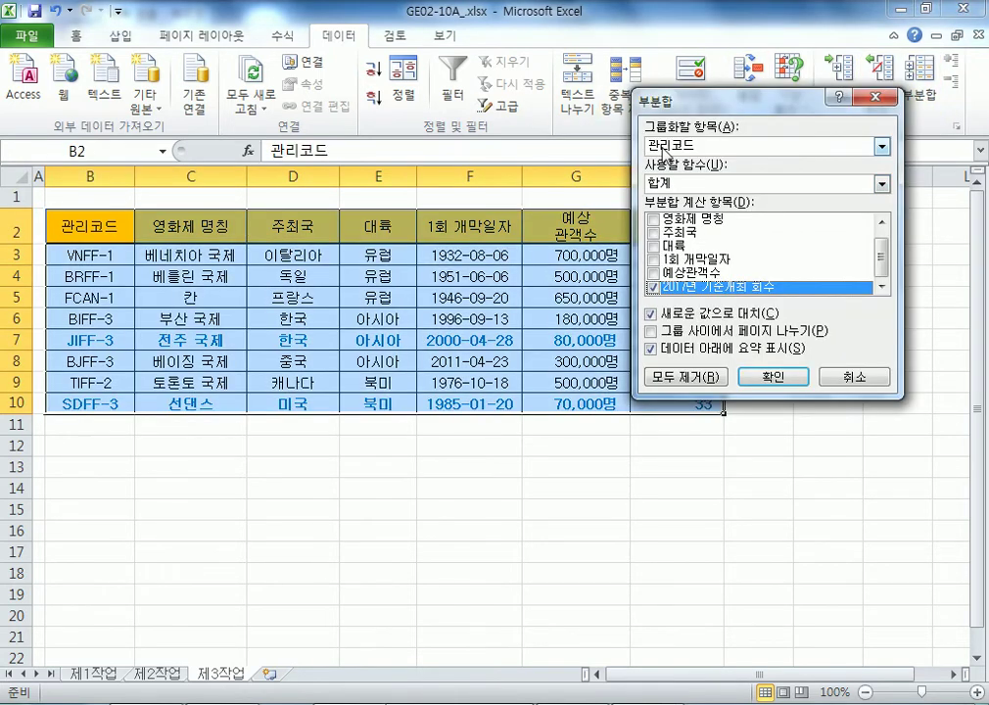
click(663, 146)
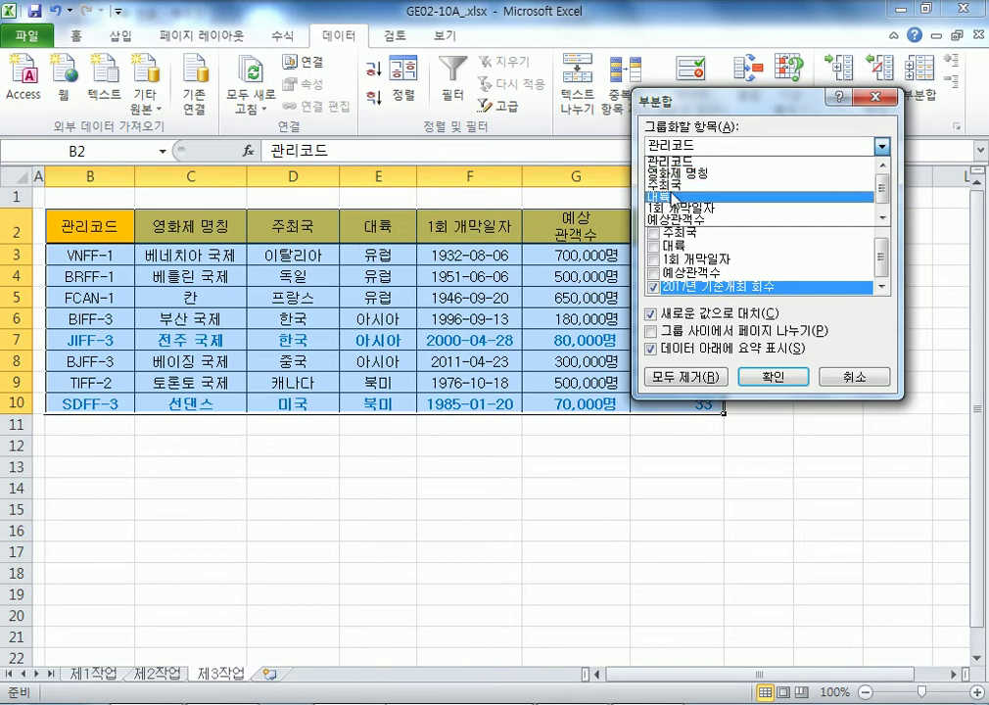
click(669, 194)
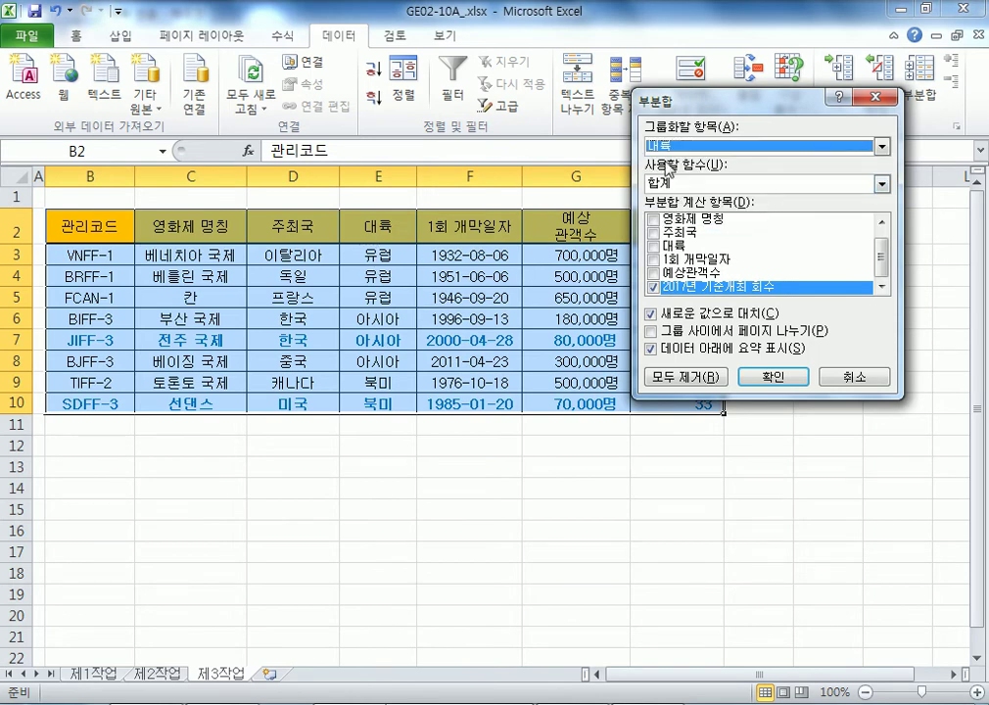
drag(678, 105, 509, 157)
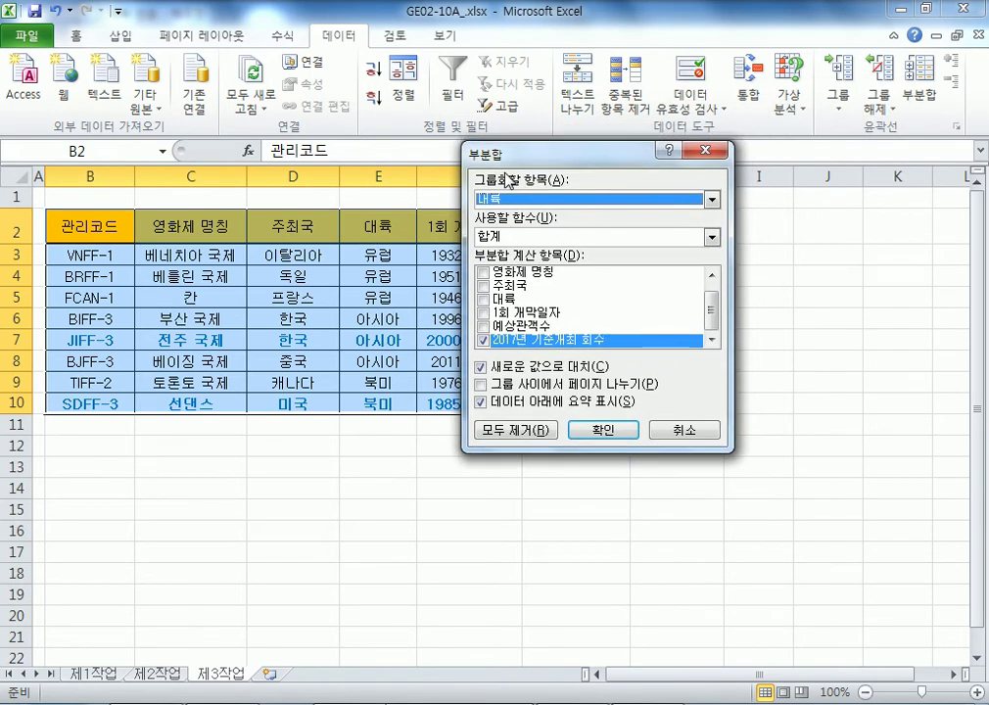
click(482, 340)
click(483, 271)
click(515, 237)
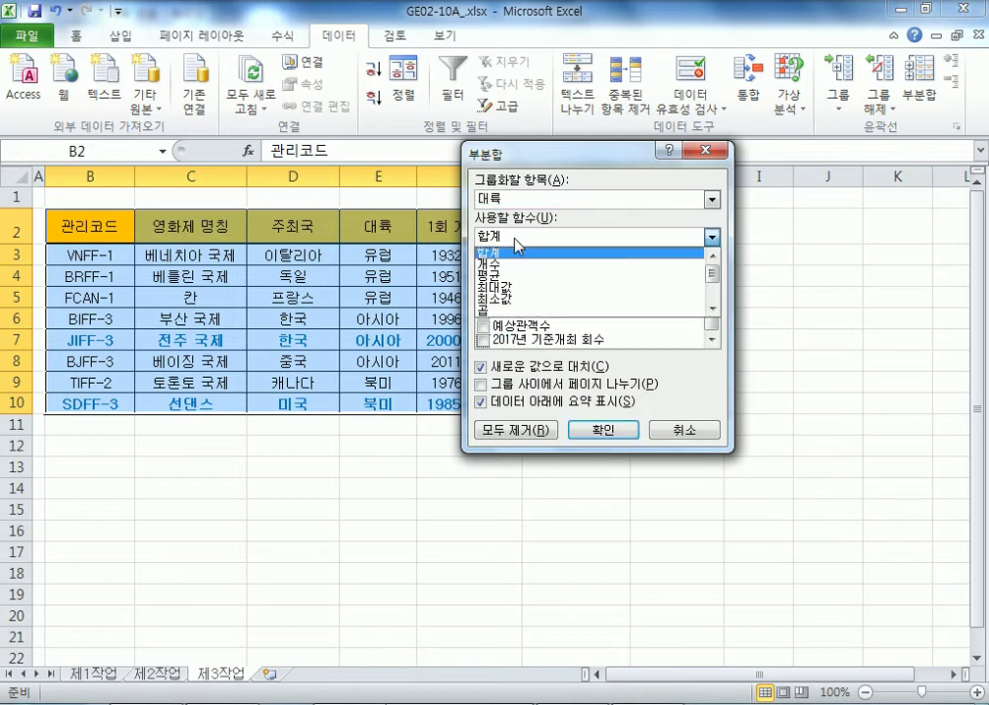
click(499, 262)
drag(548, 157, 664, 125)
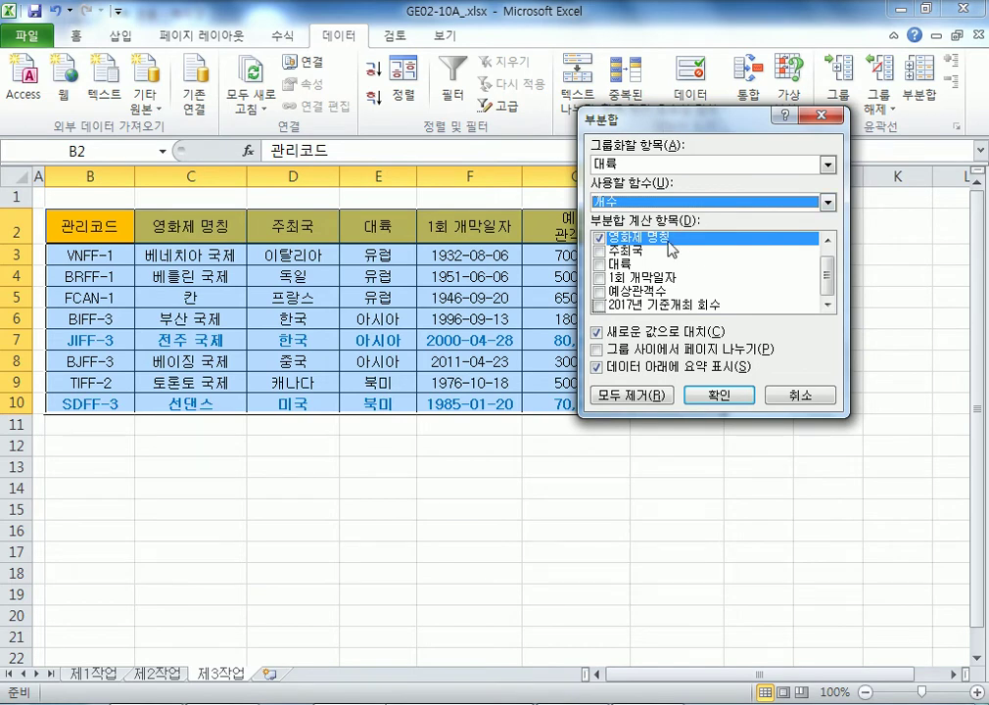
click(713, 395)
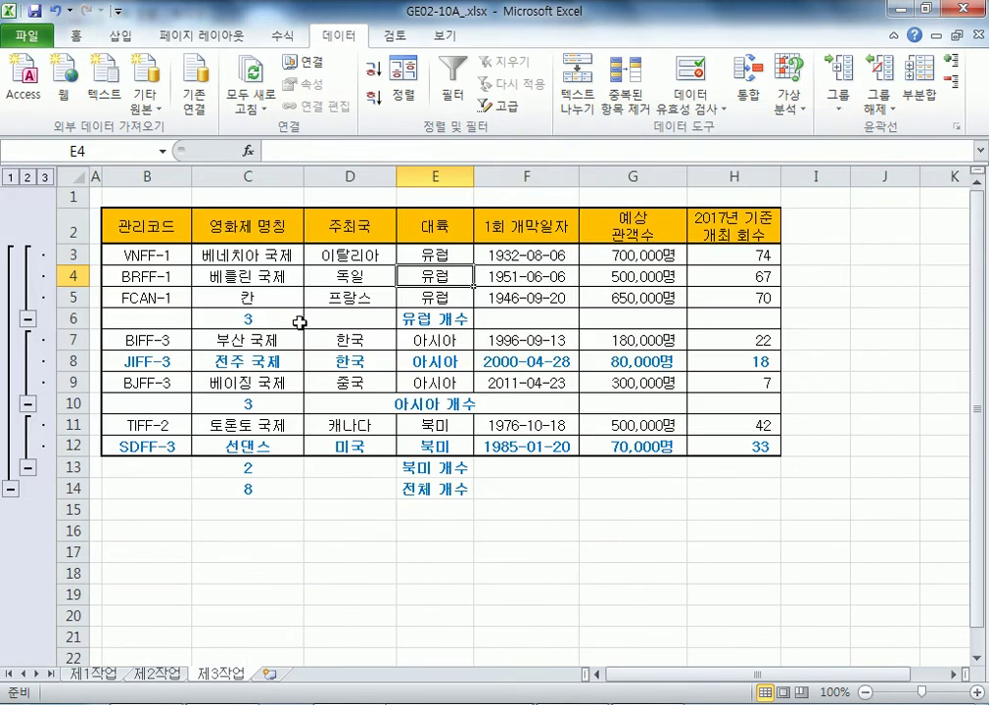
Step: Add a second 대륙 subtotal using the 평균 function on 예상관객수 only, keeping the existing count subtotals
click(923, 102)
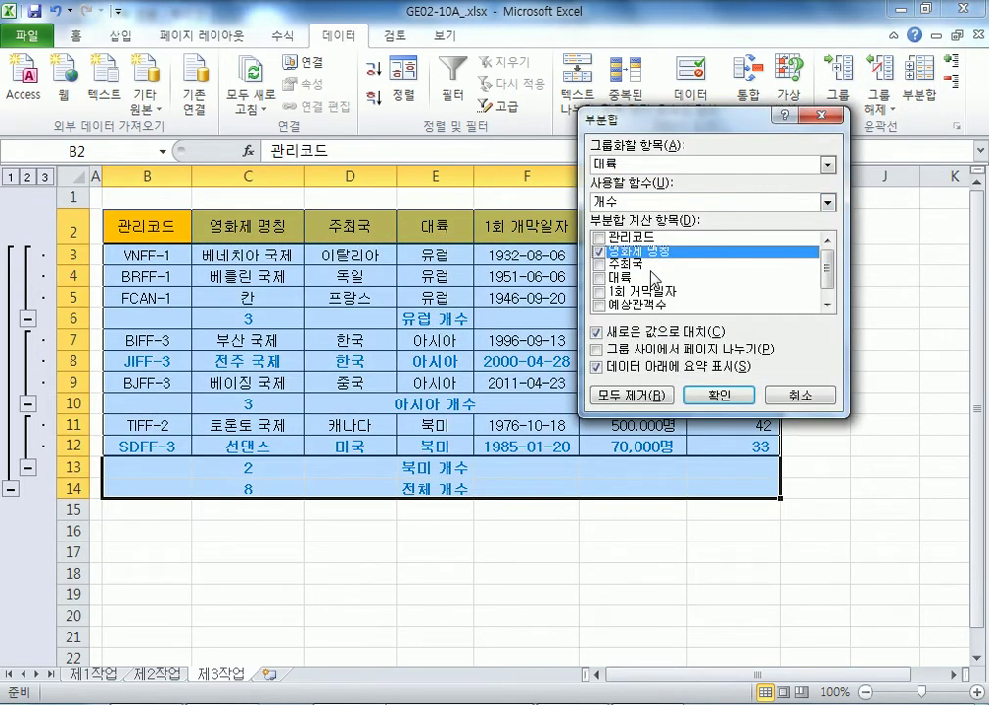
click(598, 252)
click(599, 305)
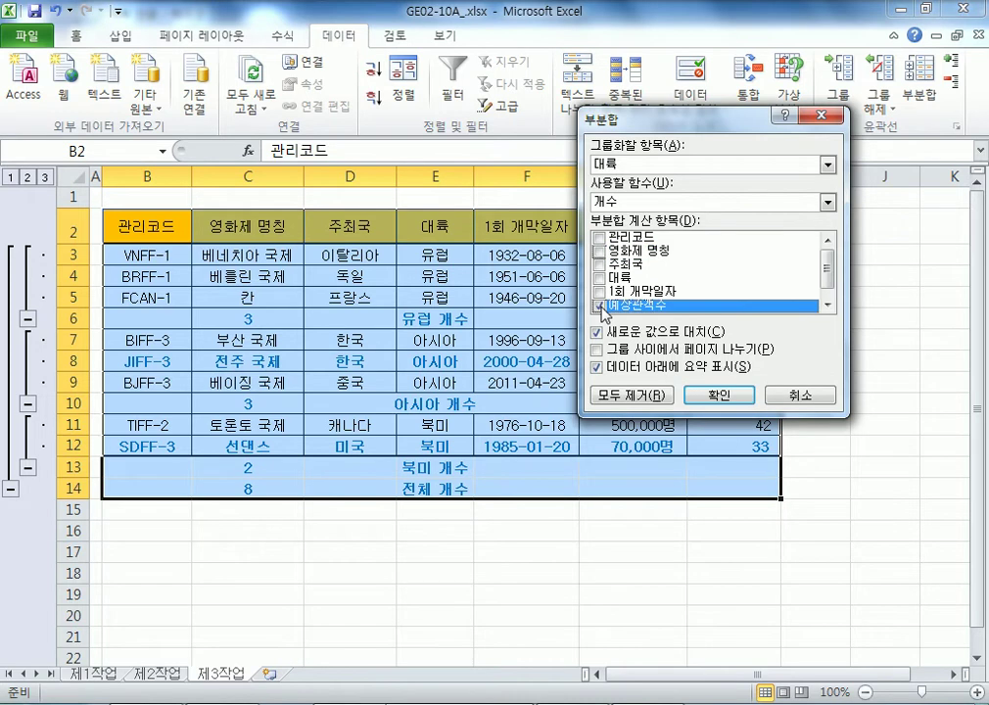
scroll(669, 275, down, 1)
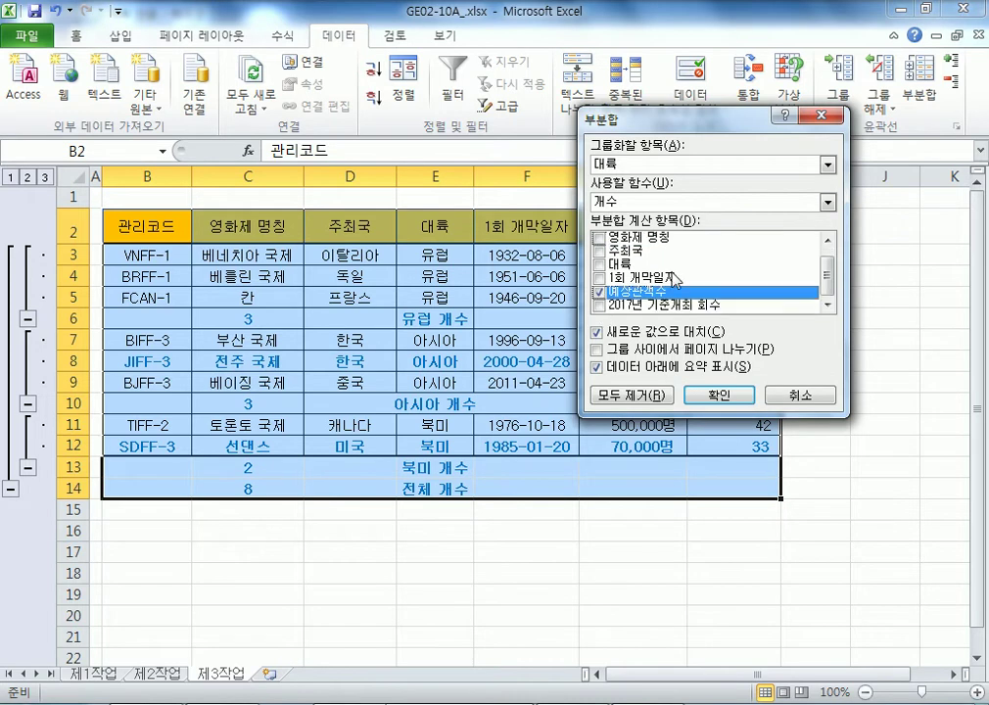
click(710, 164)
click(644, 205)
click(645, 204)
click(652, 246)
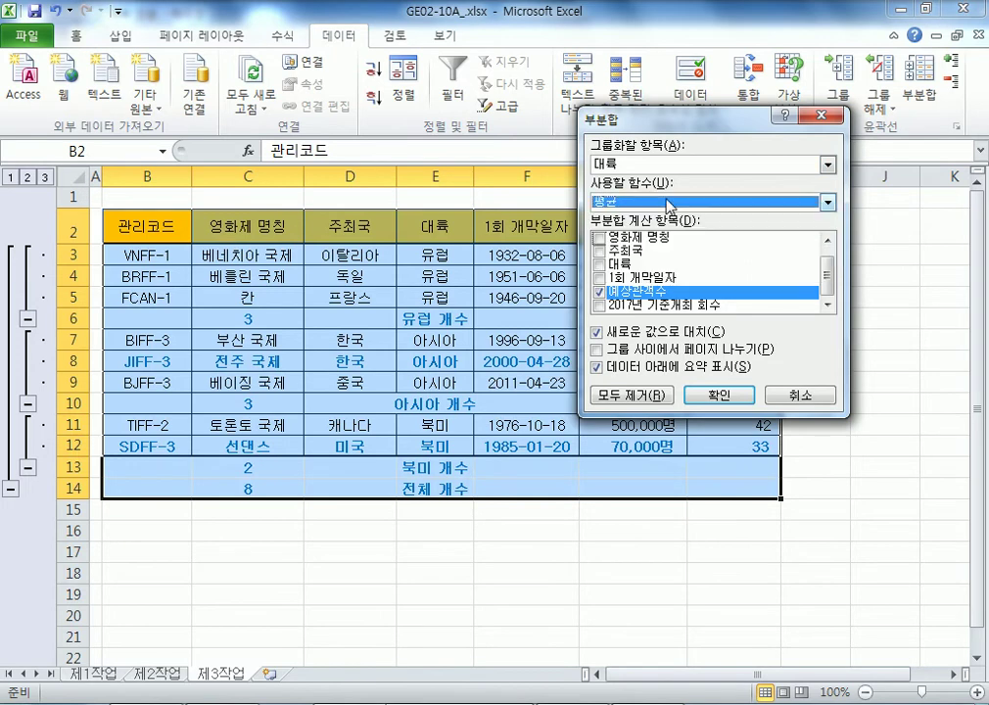
mouse_move(651, 116)
mouse_down()
mouse_move(691, 417)
mouse_move(659, 120)
mouse_up()
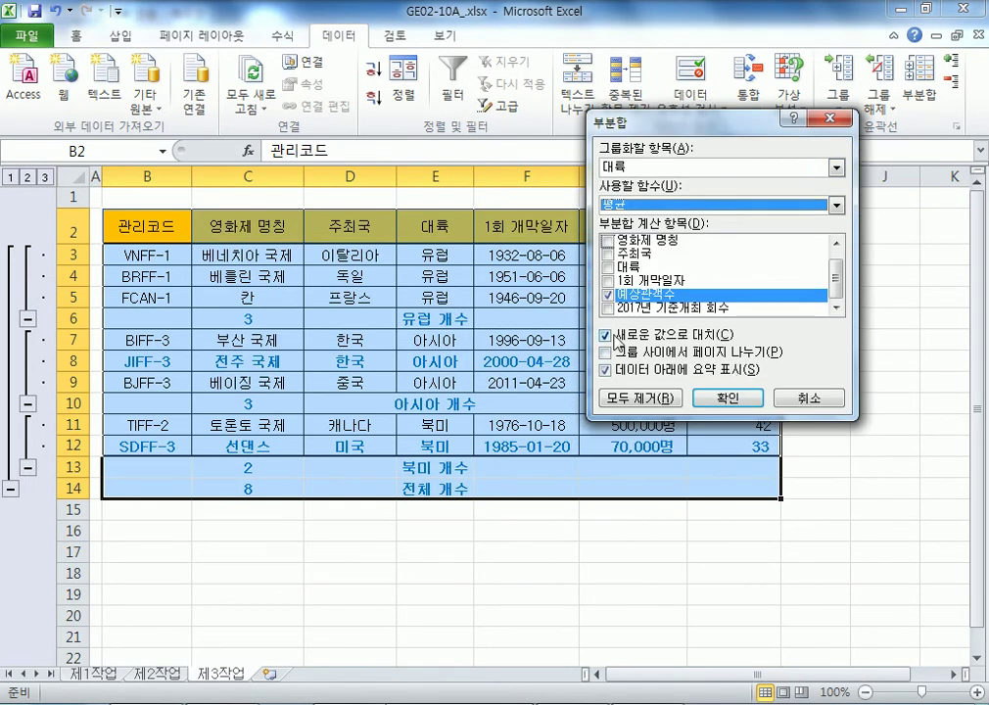
click(605, 335)
click(725, 398)
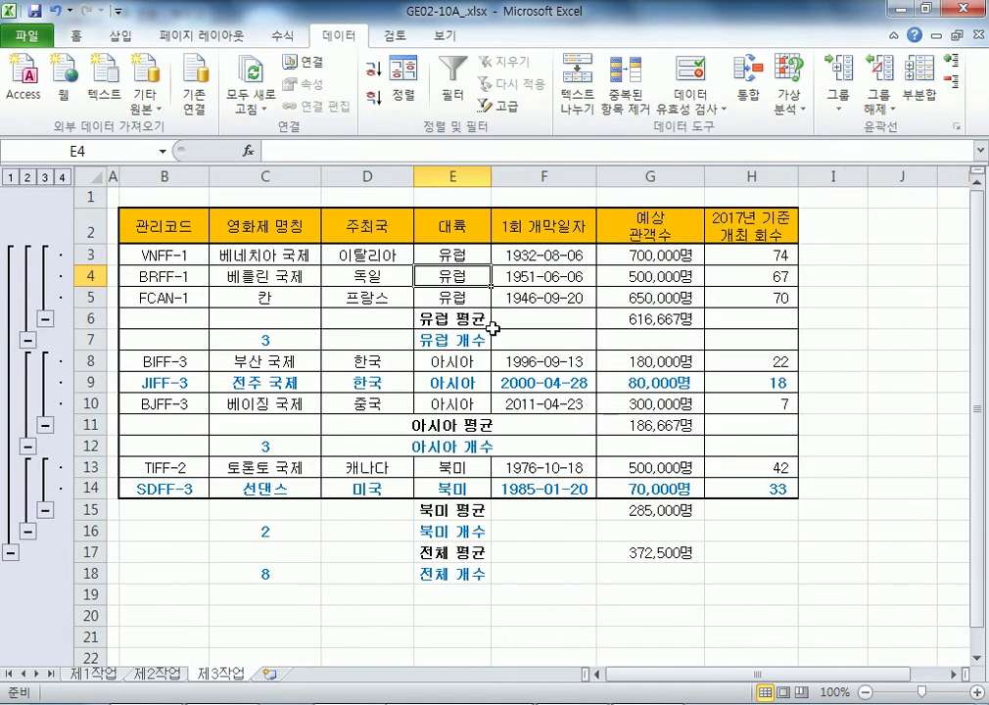
Step: Fit the width of column E to its subtotal labels and clear the outline on the 제3작업 sheet
double_click(488, 176)
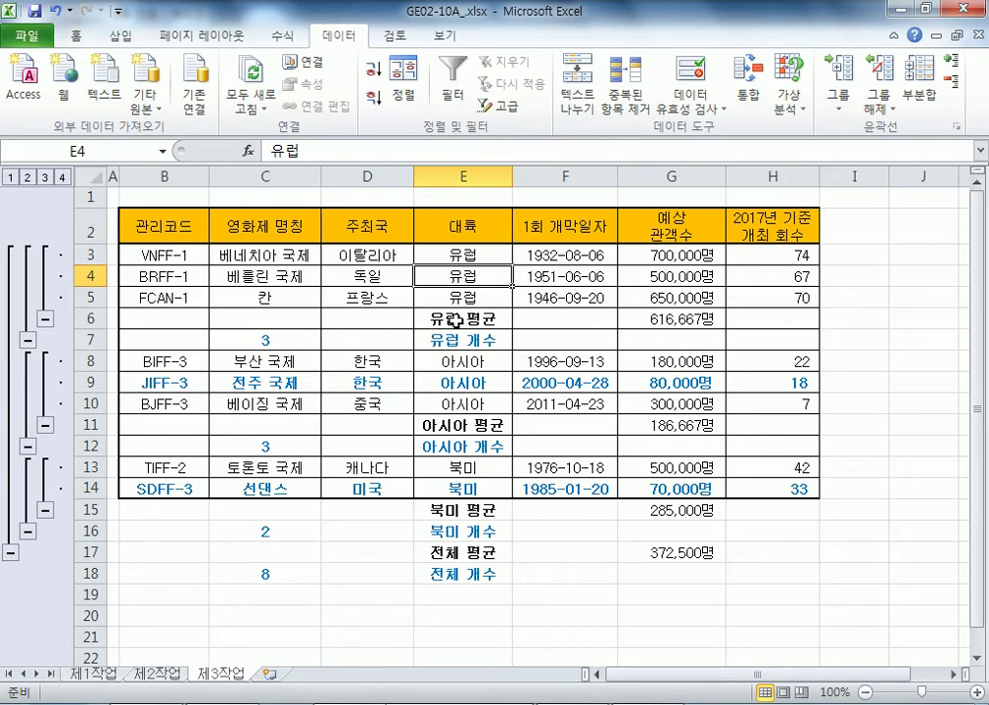
click(460, 176)
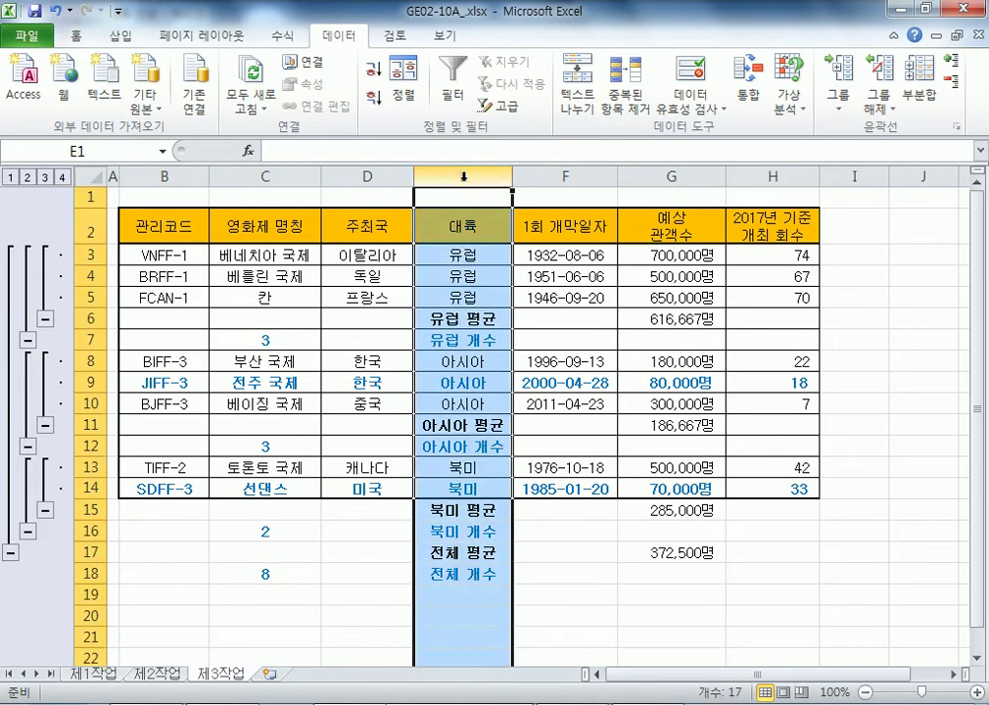
click(283, 174)
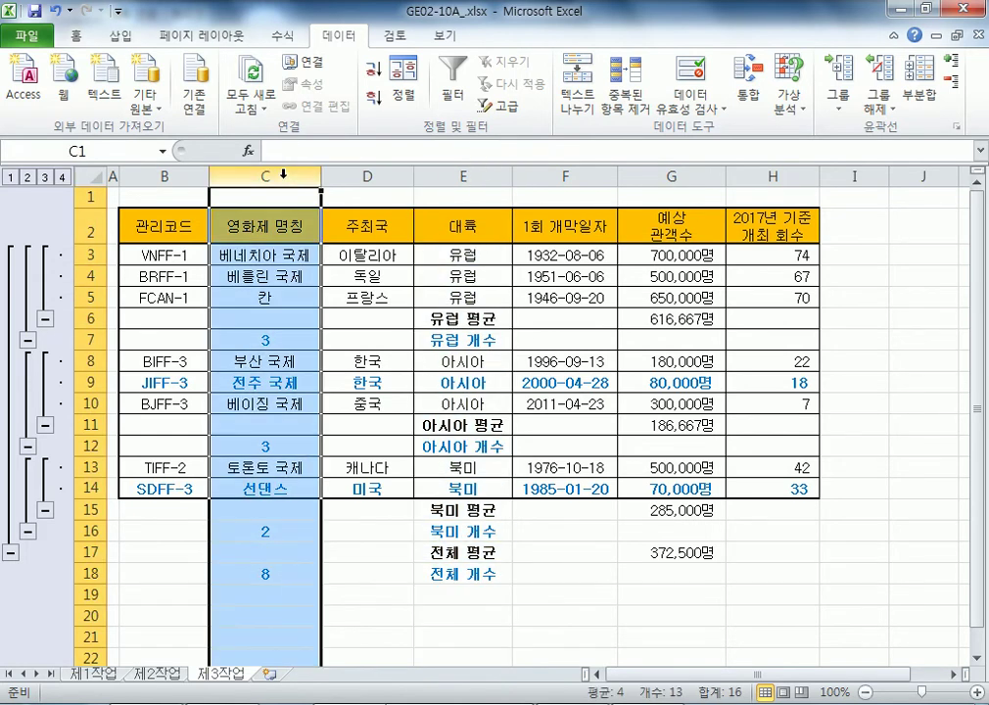
click(670, 174)
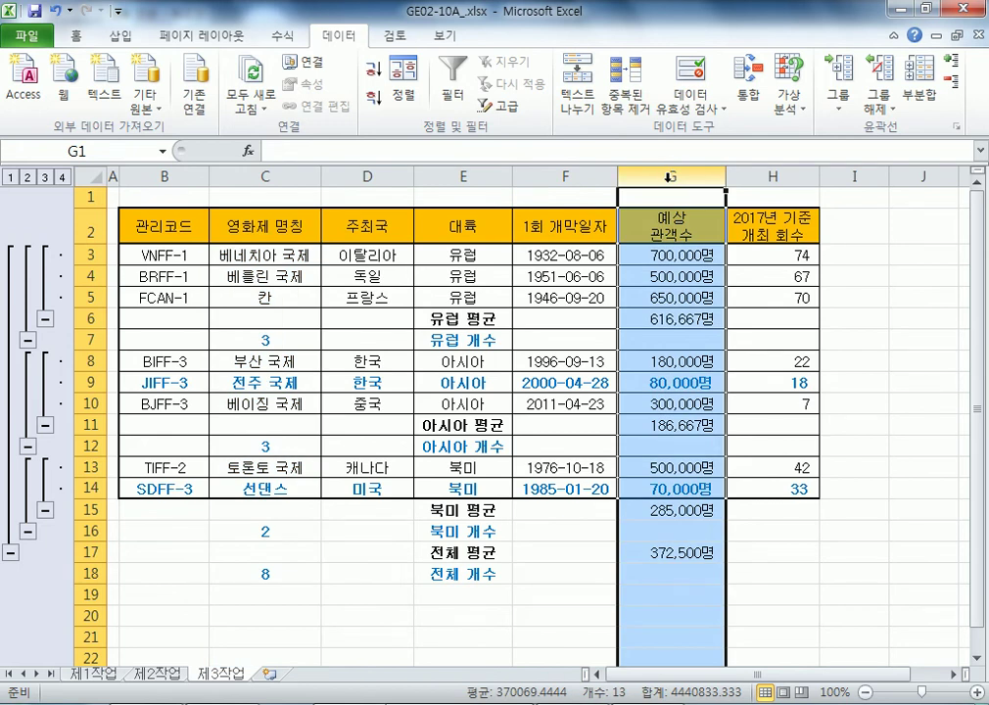
click(456, 315)
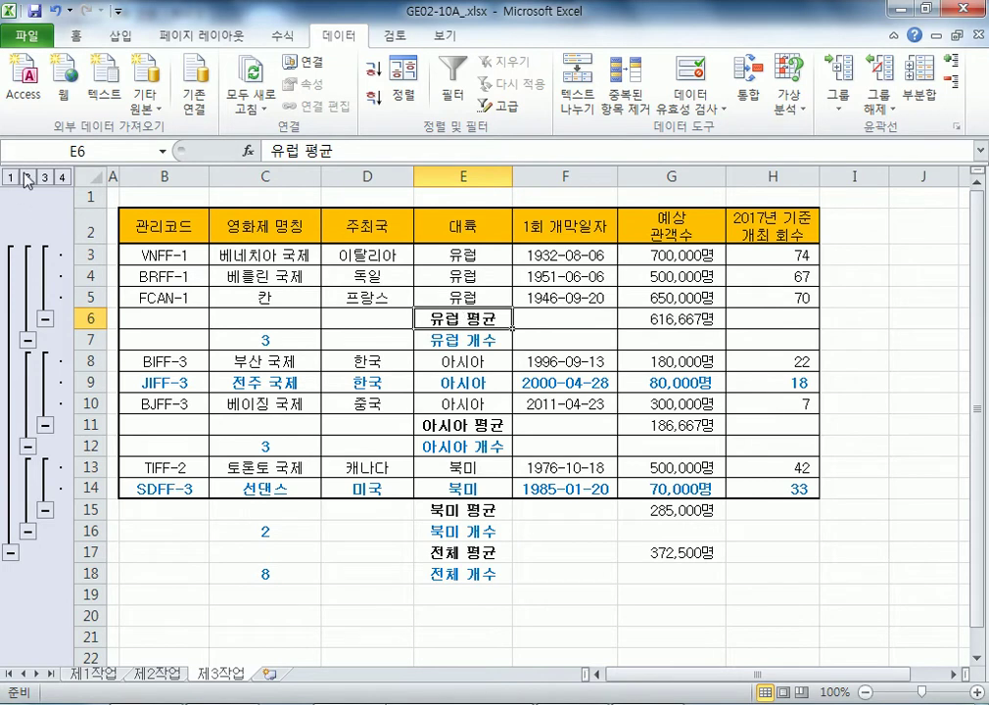
click(879, 102)
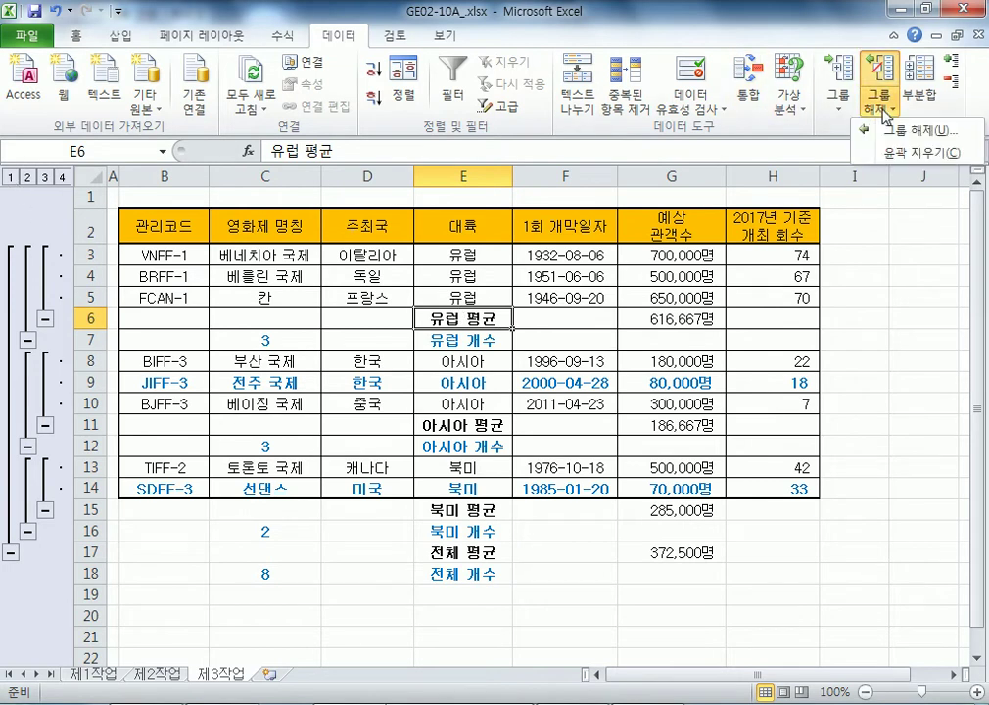
click(906, 155)
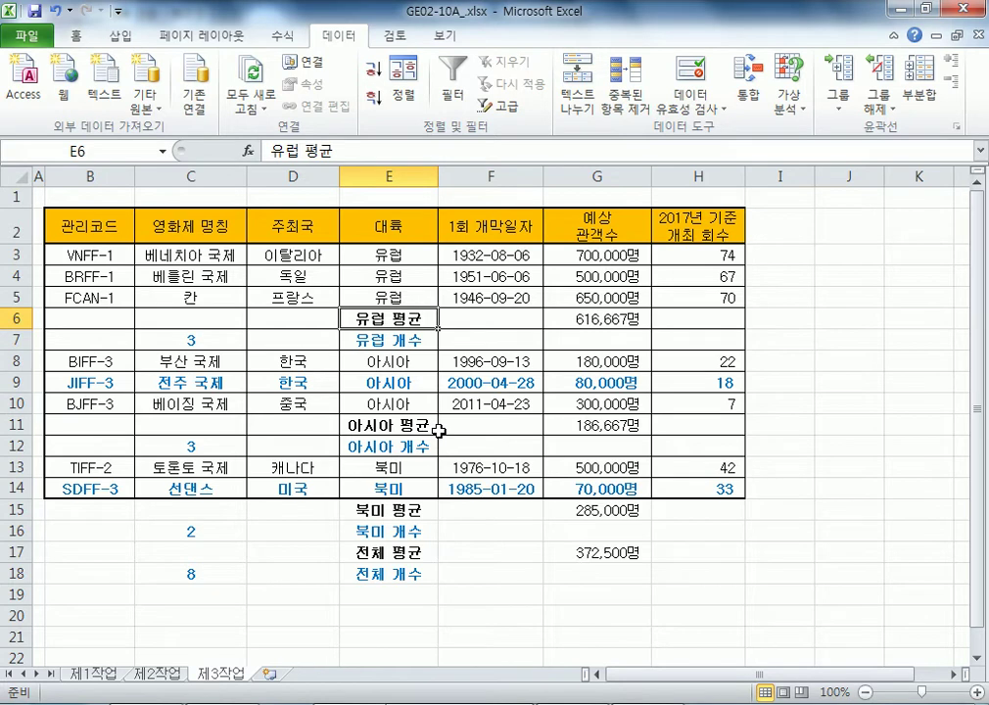
Step: Return to the 제1작업 sheet and clear the selection of the table range
click(88, 660)
click(95, 674)
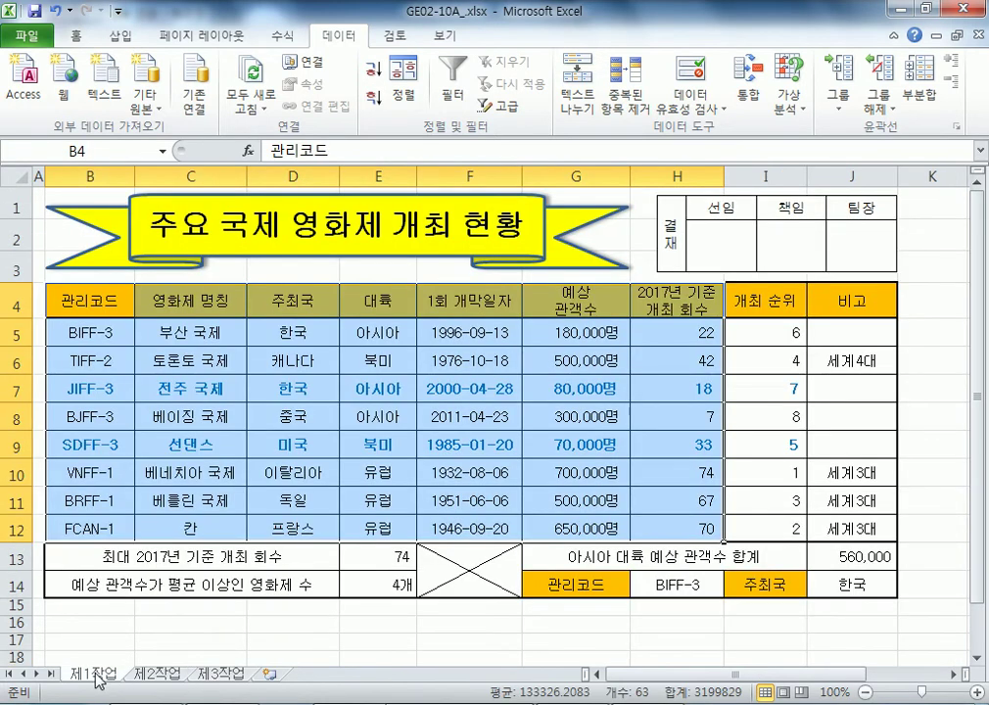
click(192, 378)
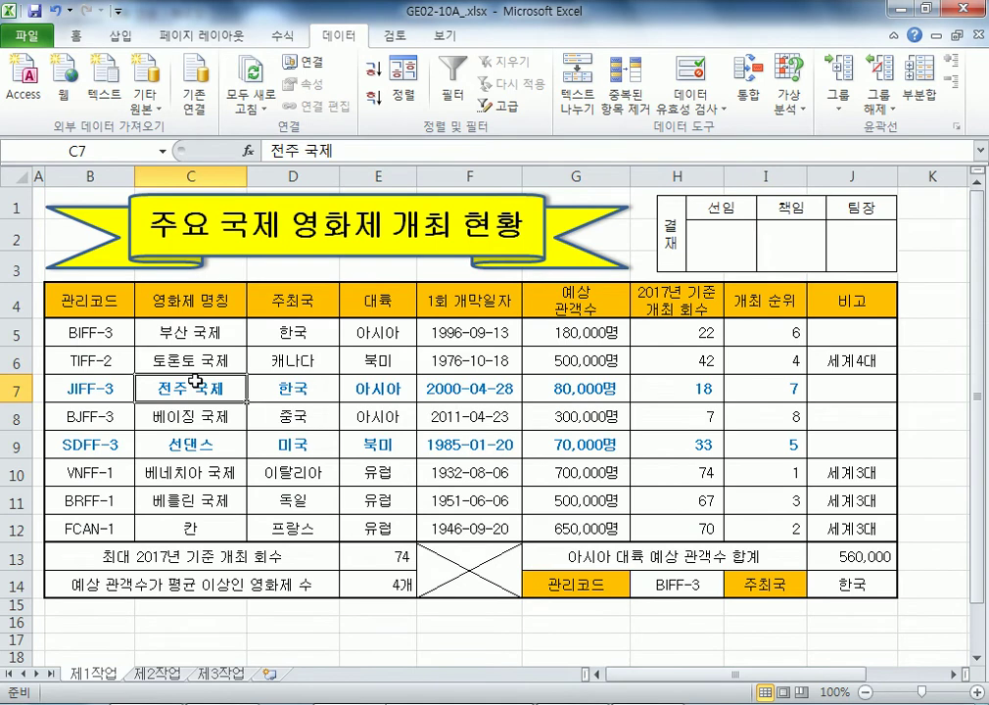
click(309, 297)
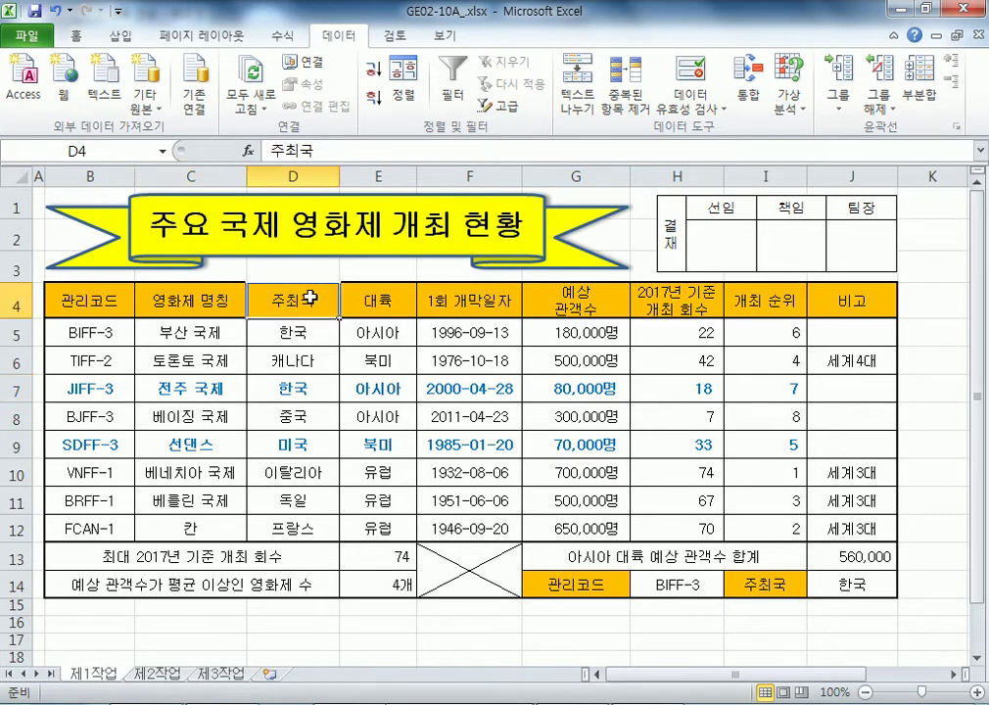
drag(310, 313, 309, 319)
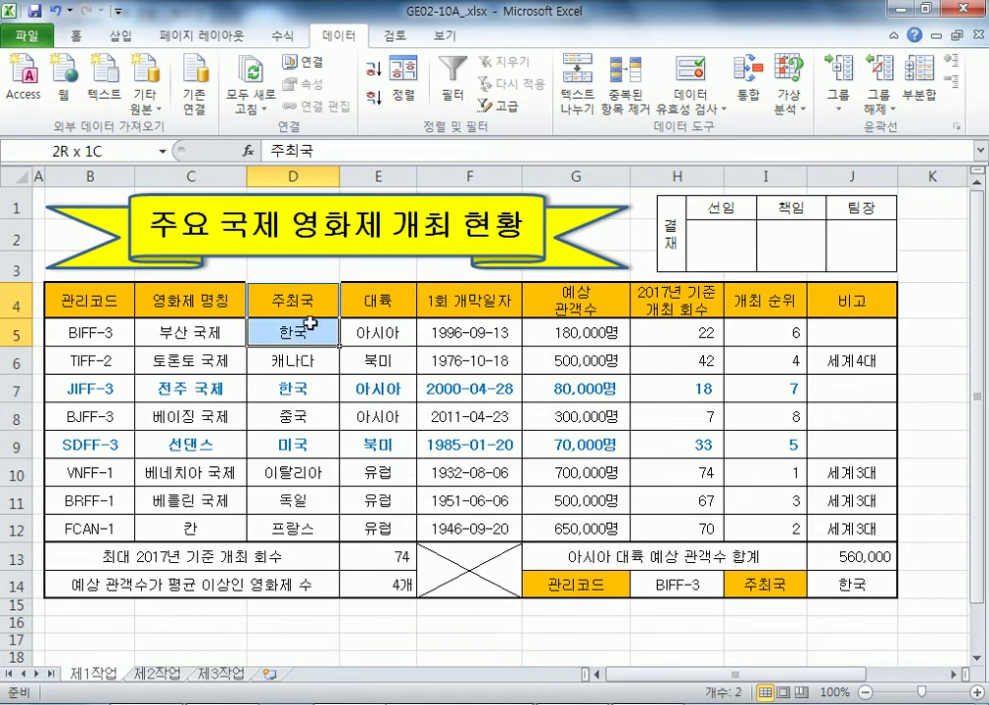
click(284, 303)
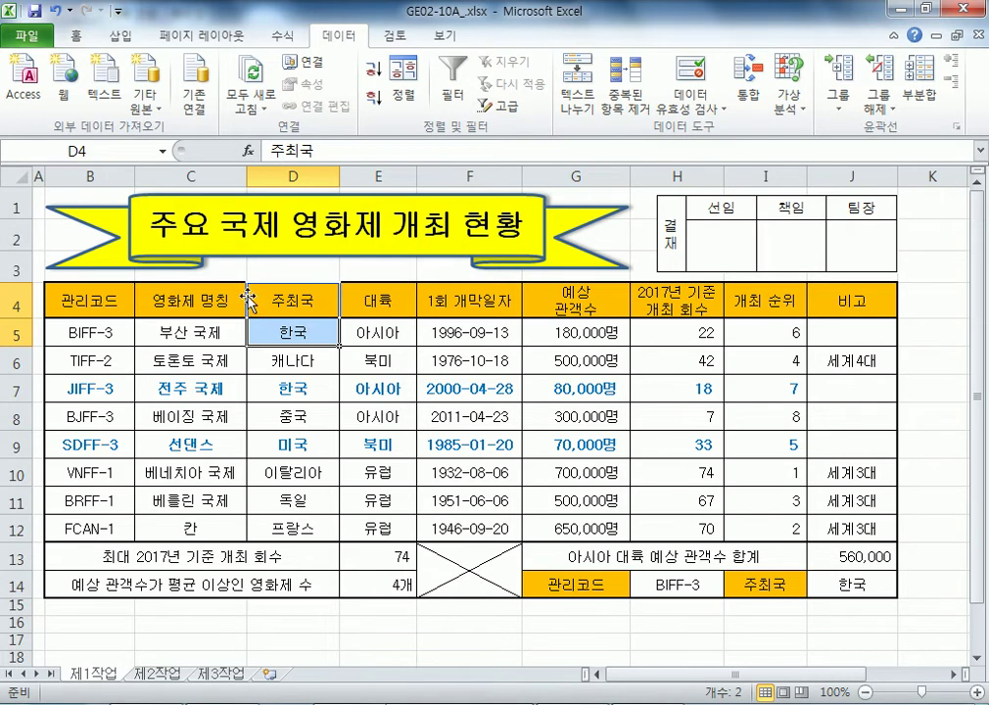
Step: Insert a 2-D clustered column chart of 영화제 명칭, 예상 관객수 and 2017년 기준 개최 회수 for the 아시아 and 유럽 festivals, including headers
click(204, 300)
drag(204, 303, 199, 334)
ctrl+click(194, 389)
drag(194, 388, 189, 415)
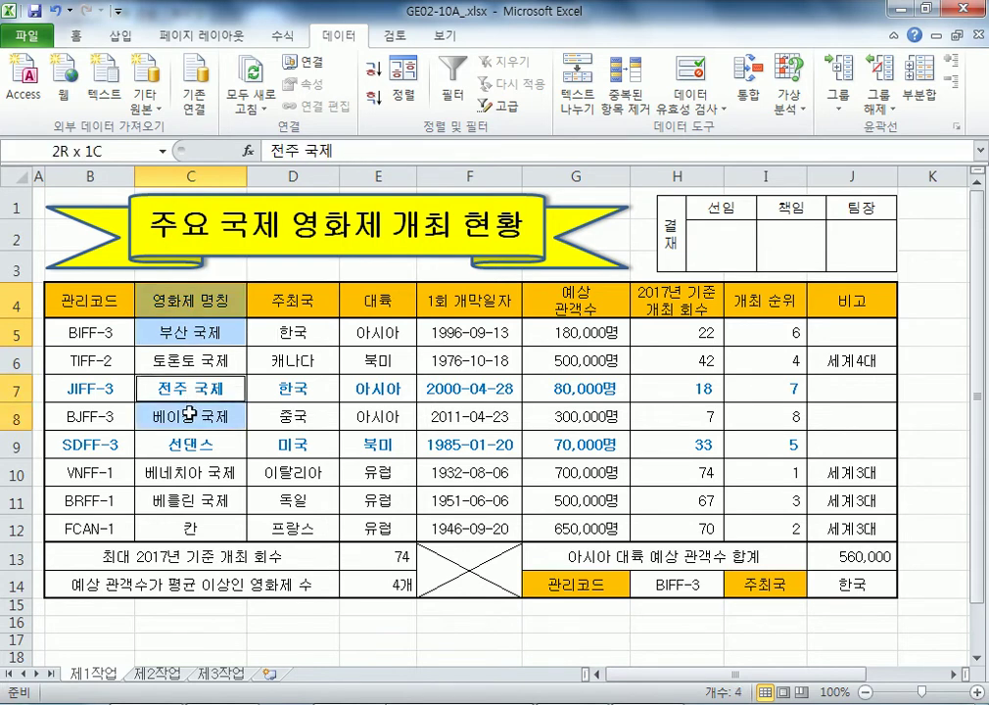
drag(154, 473, 165, 526)
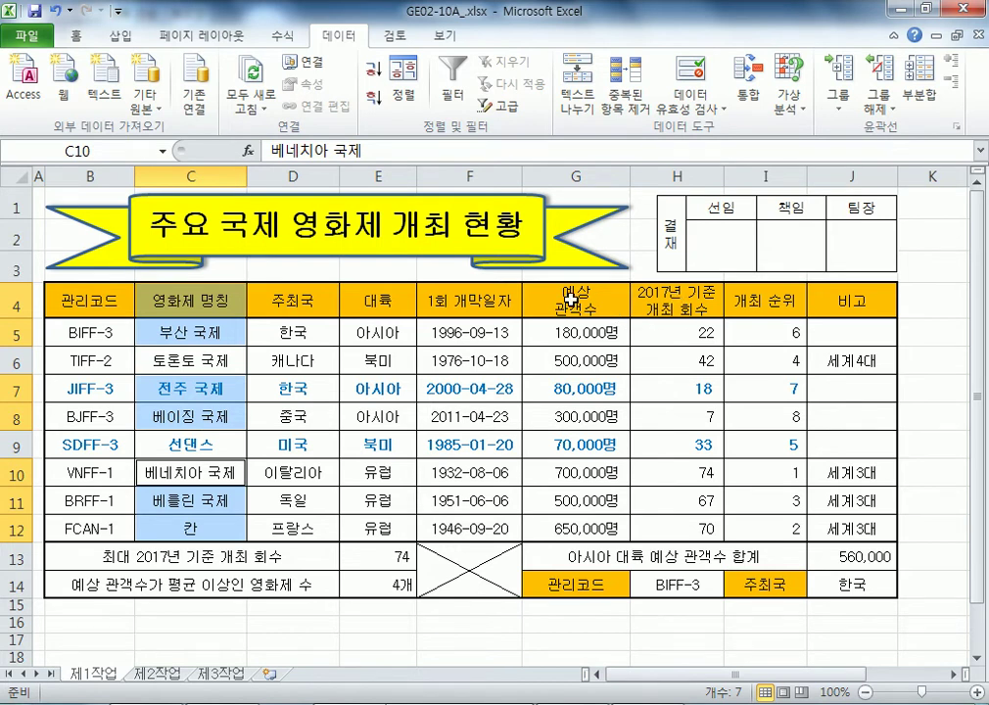
drag(576, 301, 675, 338)
drag(577, 384, 669, 413)
drag(579, 484, 682, 530)
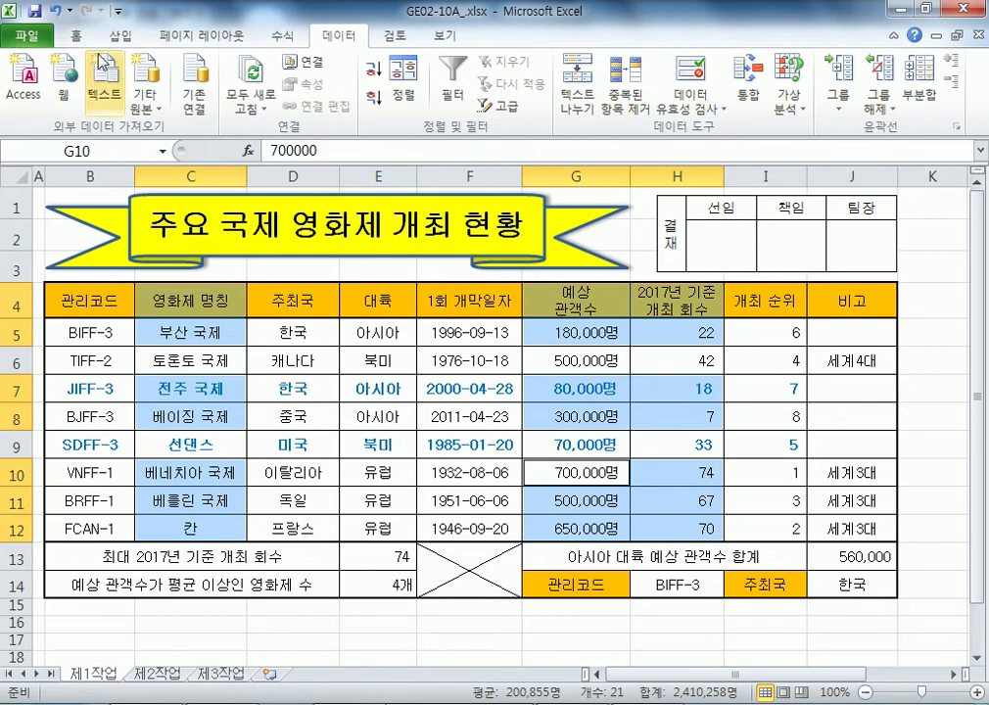
click(123, 36)
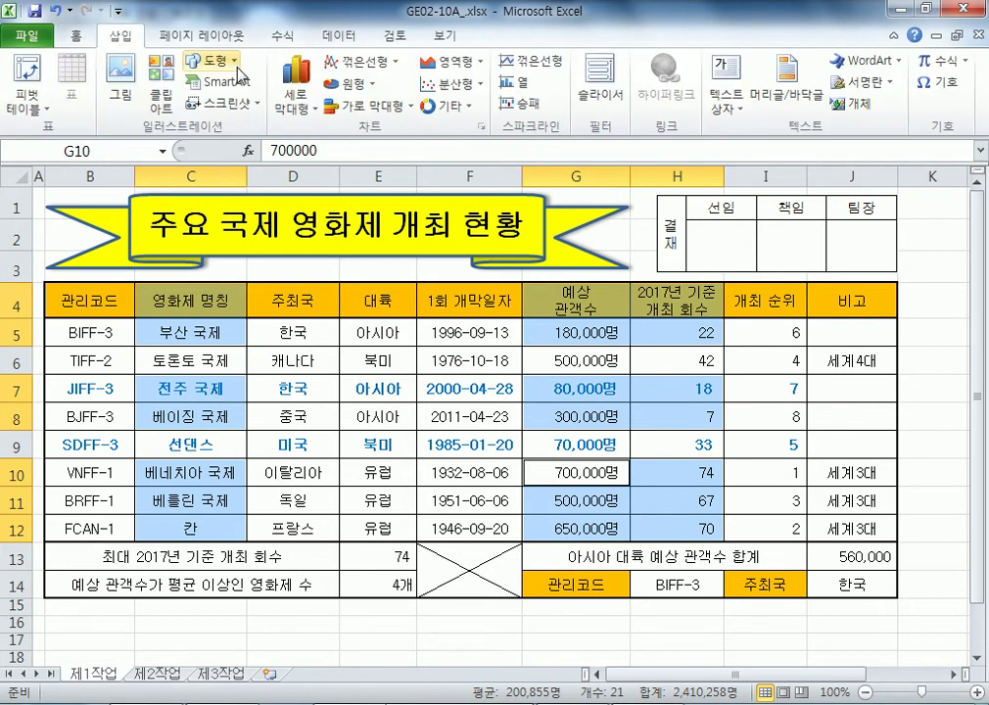
click(303, 86)
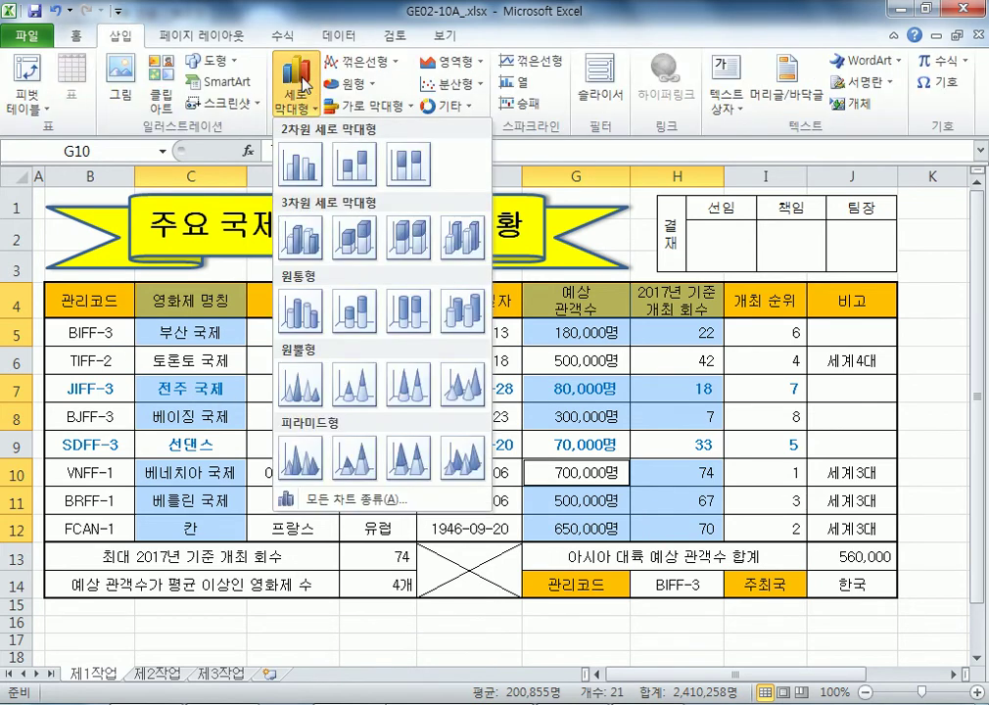
click(300, 163)
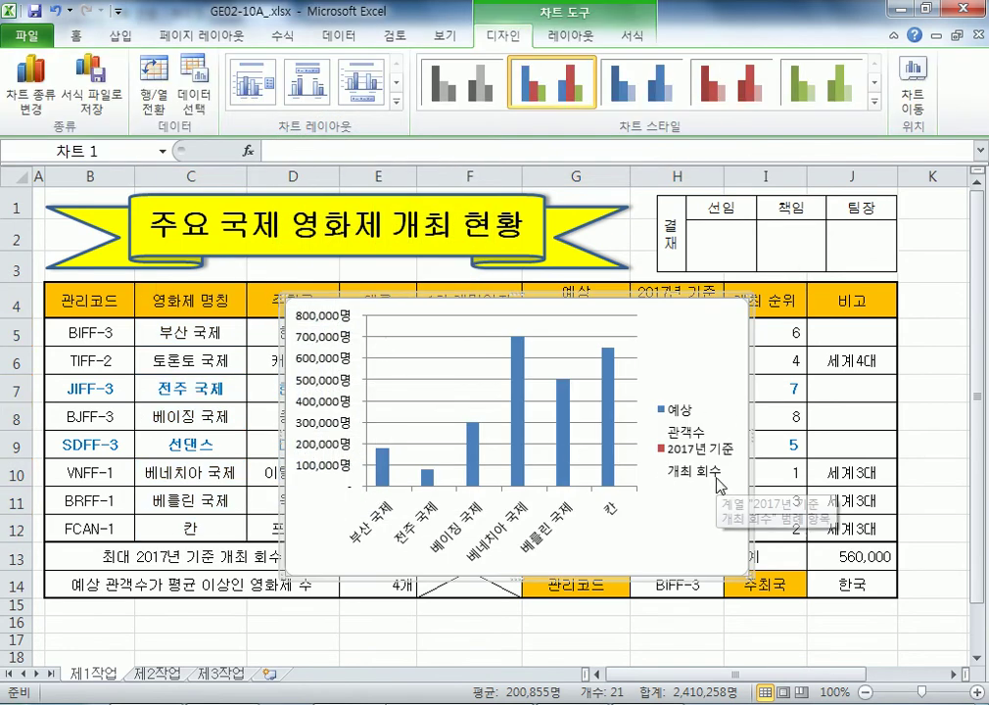
Step: Move the chart to a new sheet named 제4작업 and place that sheet after 제3작업
click(913, 86)
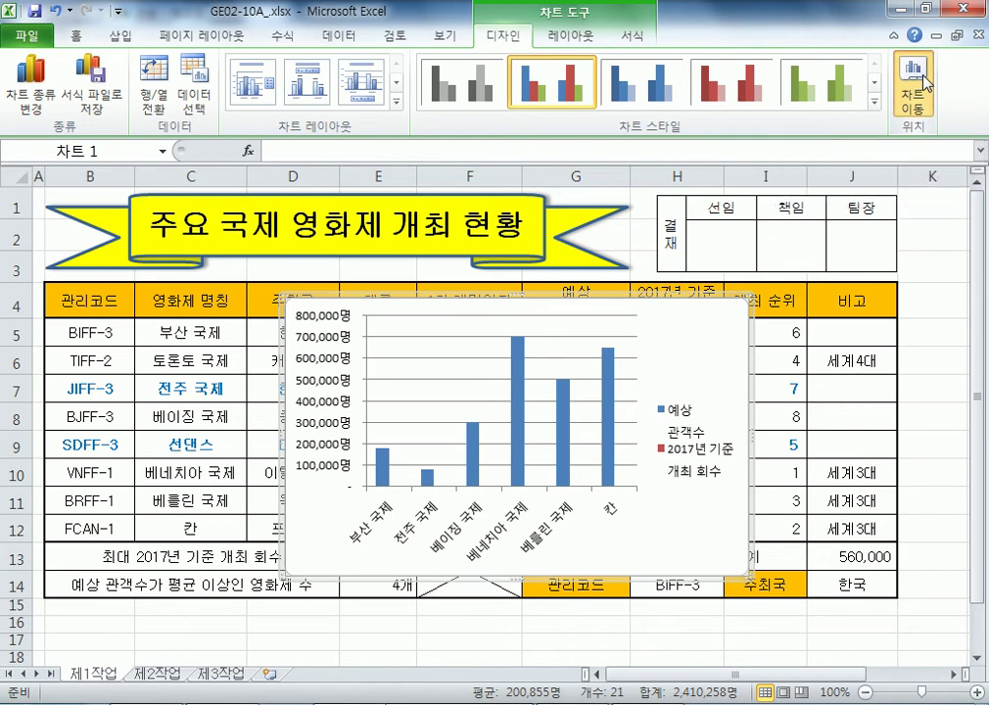
text(제4작업)
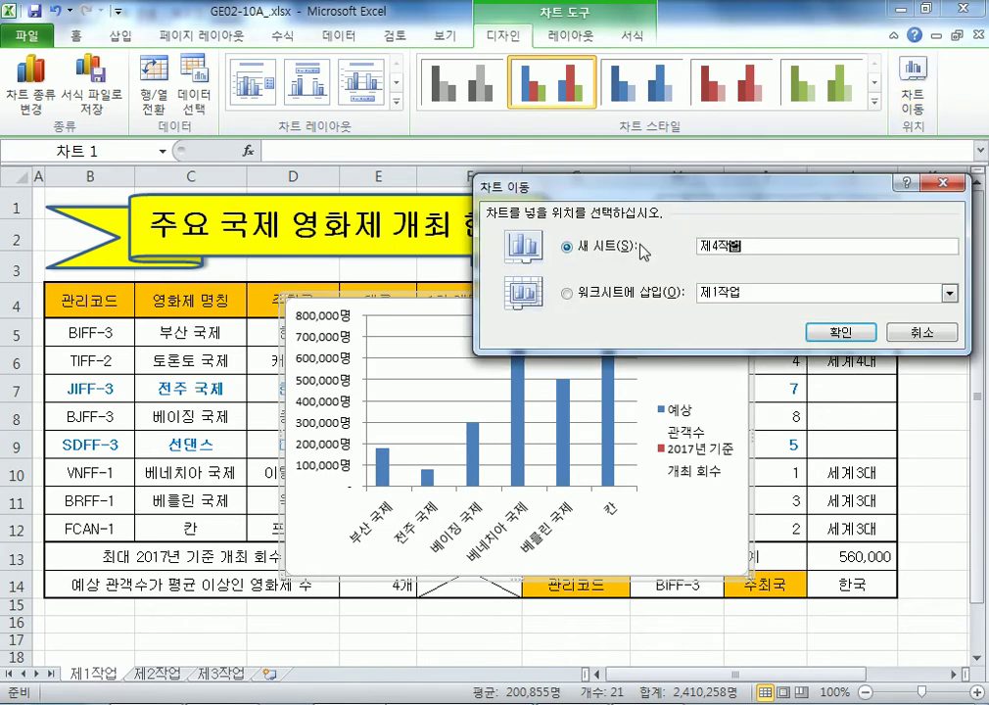
key(Return)
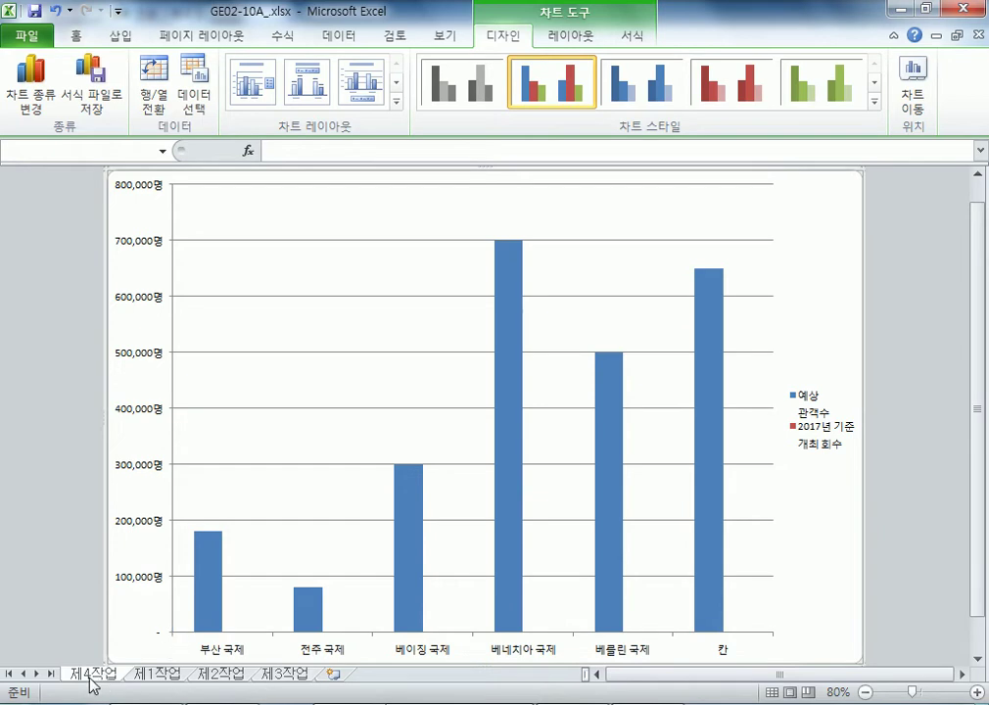
drag(92, 684, 307, 685)
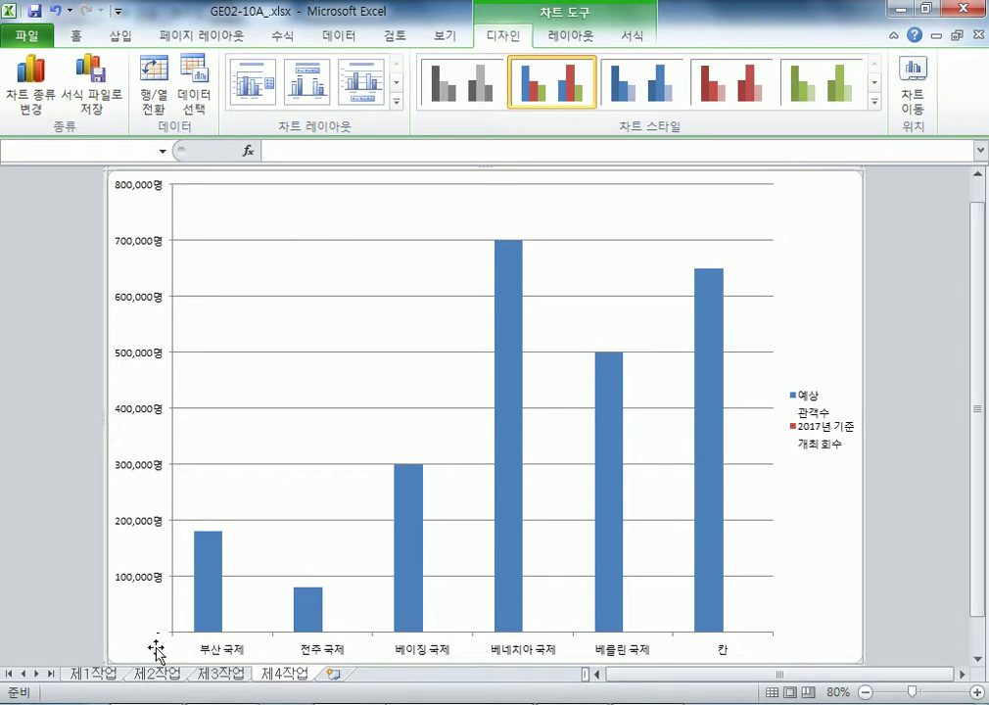
Step: Apply the chart layout with a title above and legend below, and the green bevelled chart style
click(364, 94)
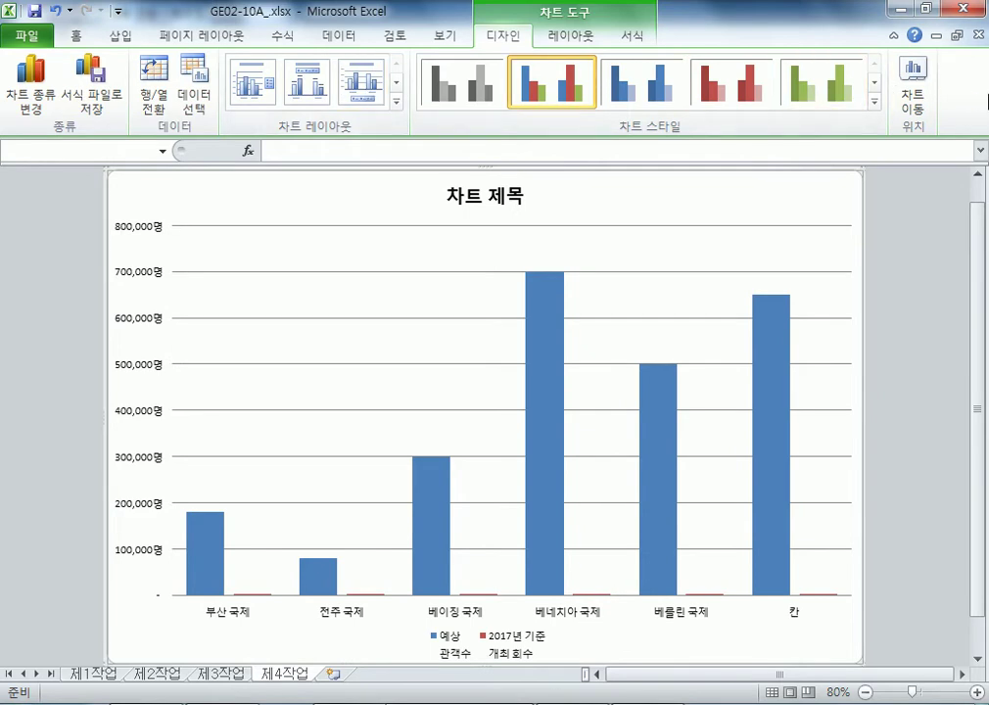
click(874, 100)
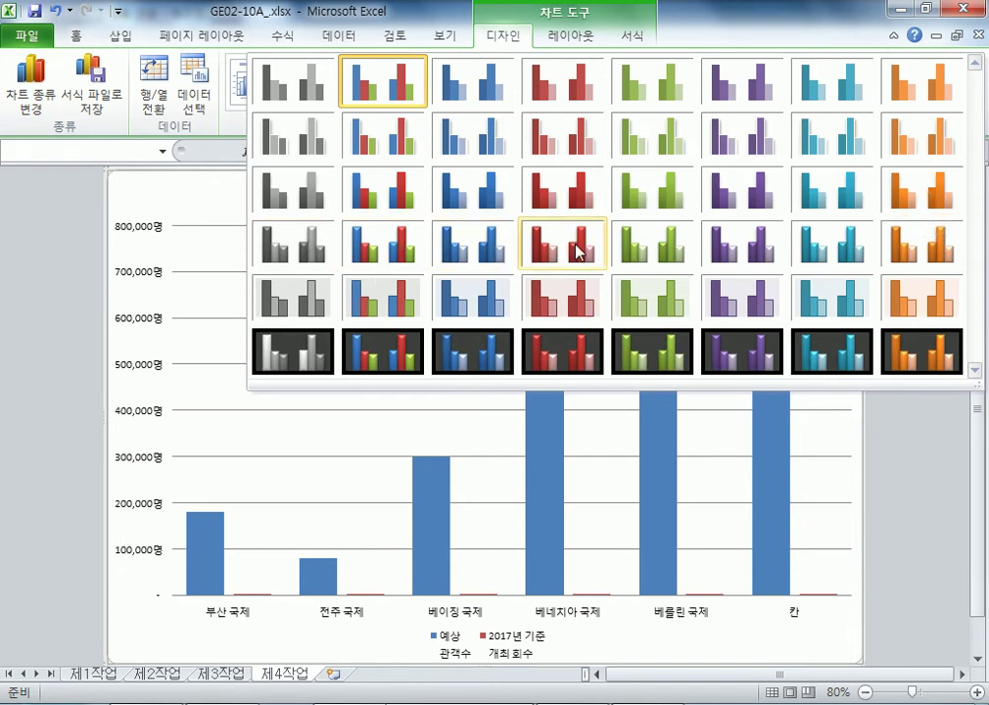
click(651, 251)
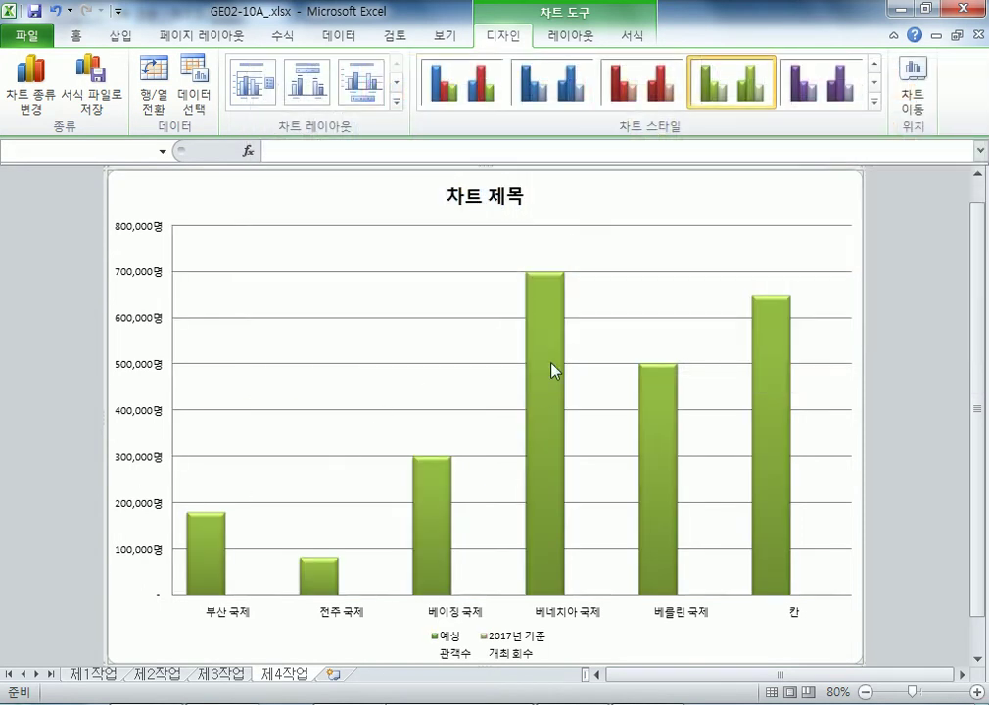
Step: Replace the placeholder chart title with "유럽 및 아시아 국제 영화제 예상 관객수"
click(495, 204)
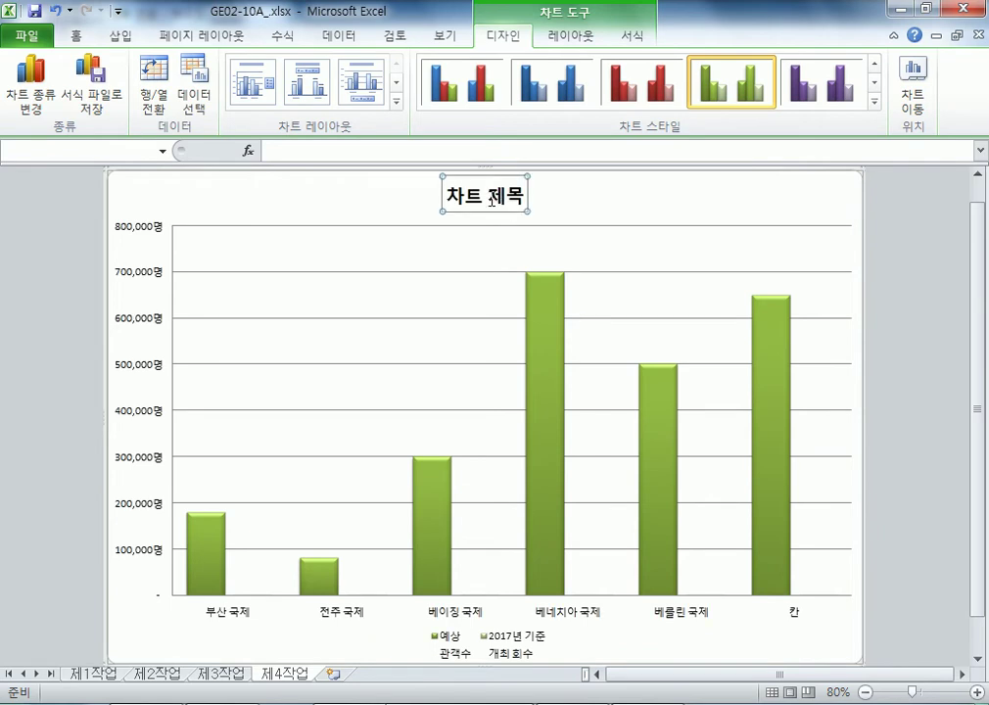
click(491, 201)
text(유럽 및)
text( 아시아 국제 ㅇ)
text(영화제 예상 )
text(관객ㄱ)
key(BackSpace)
text(수)
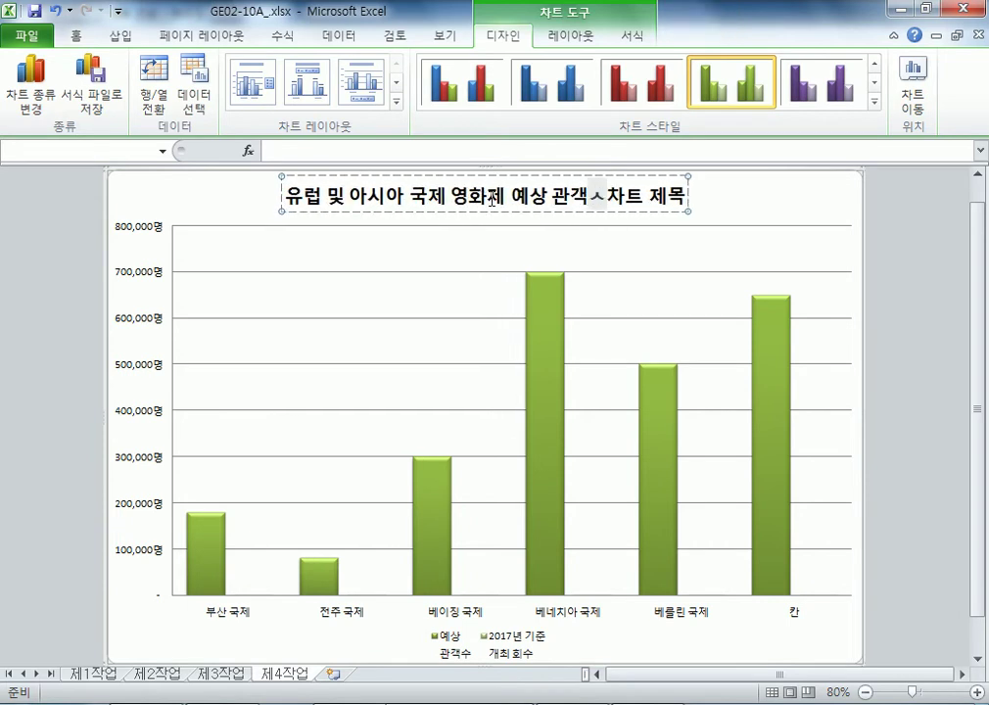
key(Delete)
key(Delete)
key(Delete)
key(Delete)
key(Delete)
key(Escape)
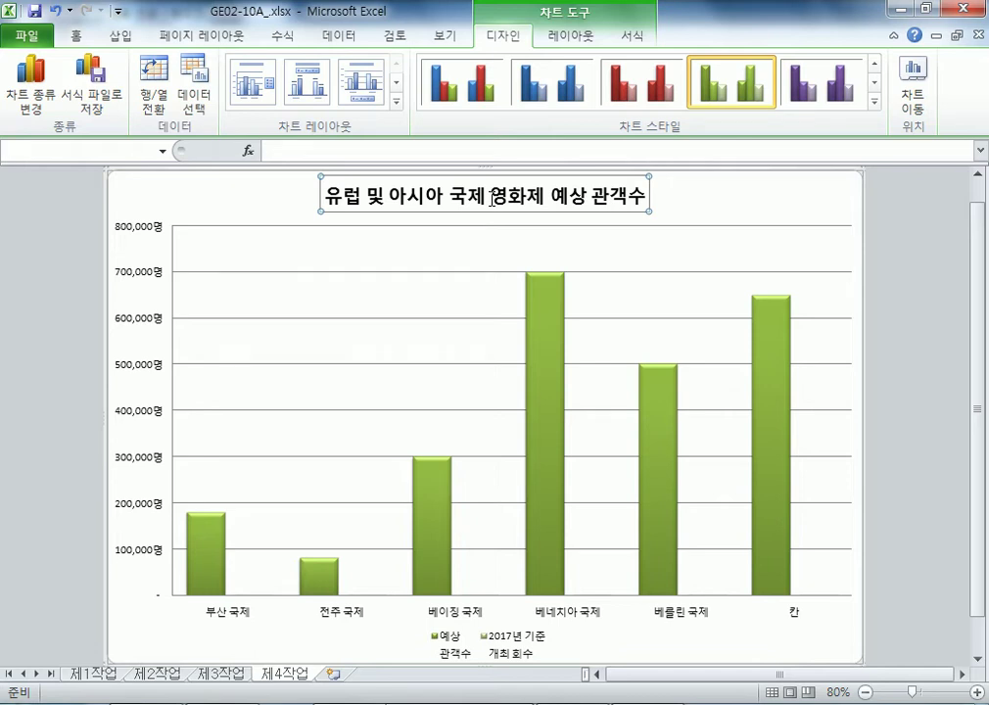
click(199, 206)
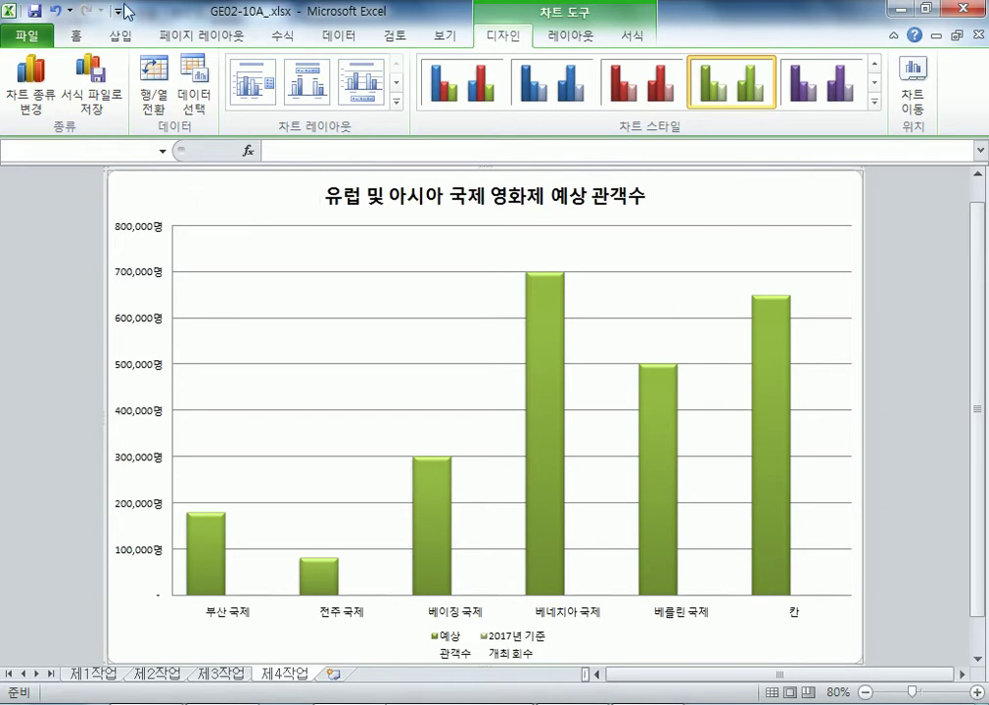
Step: Set the font of the whole chart area to 굴림 at size 11
click(78, 34)
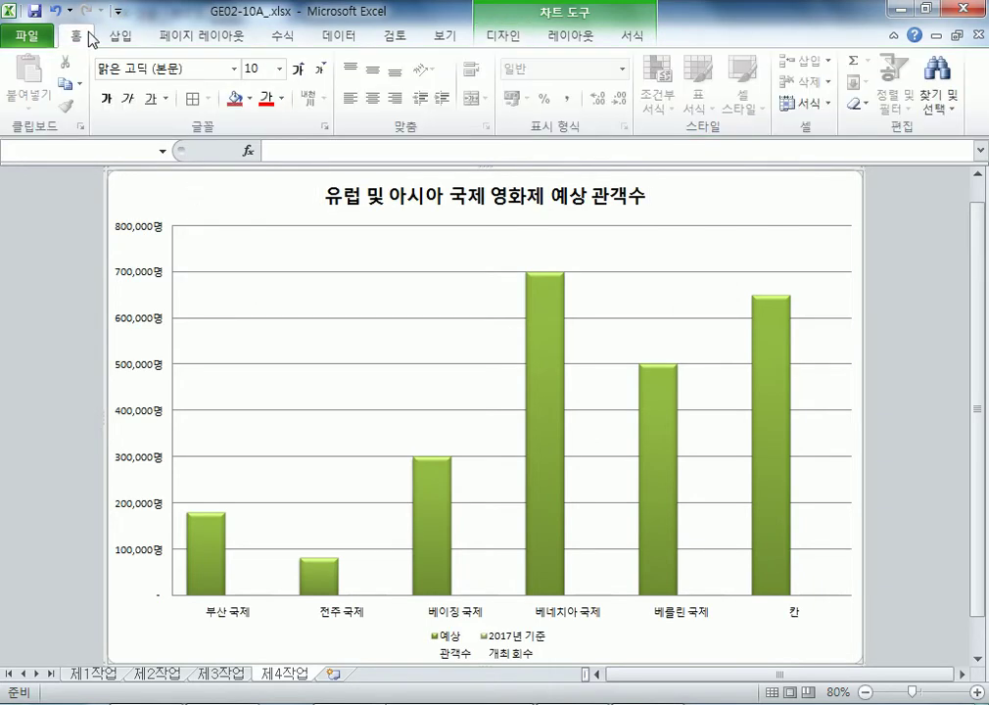
click(234, 70)
scroll(196, 294, down, 15)
scroll(191, 328, down, 15)
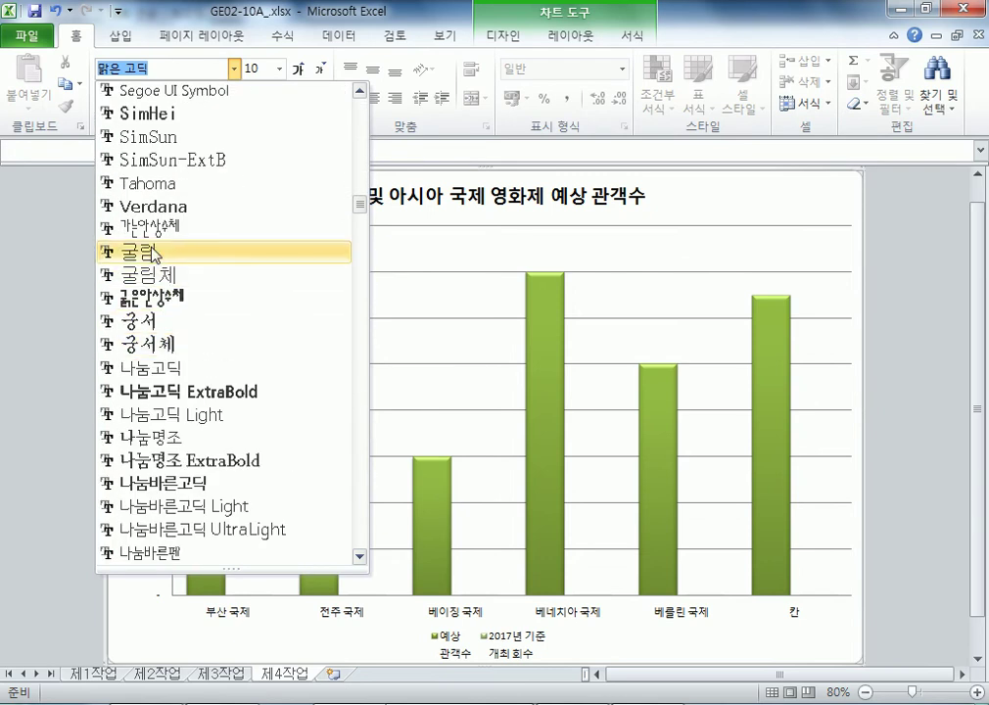
click(157, 257)
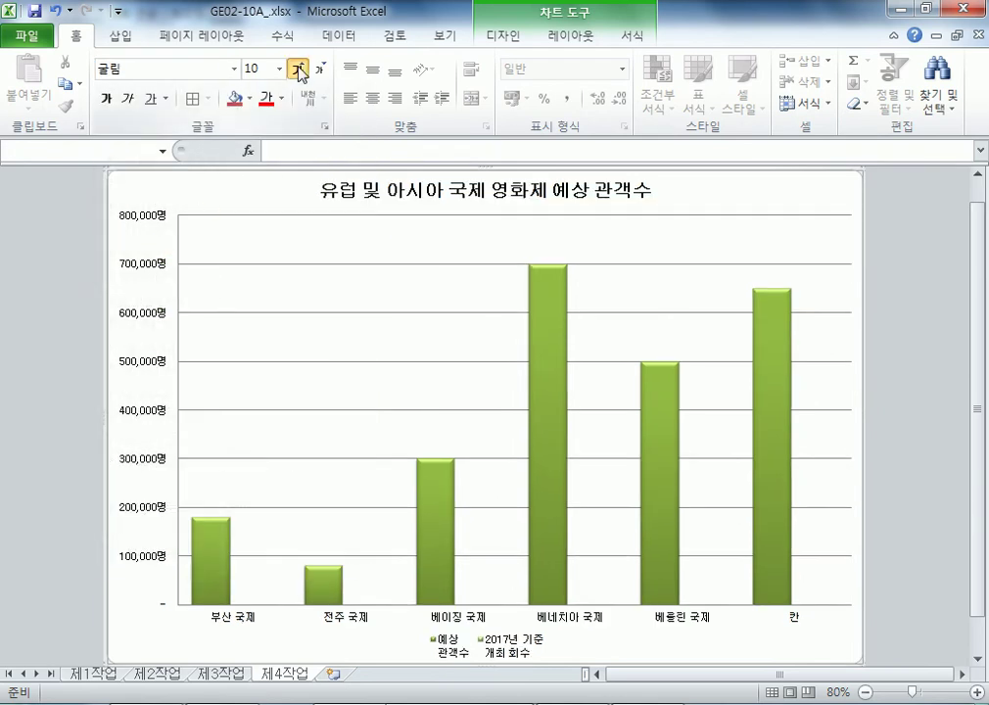
click(299, 71)
click(299, 71)
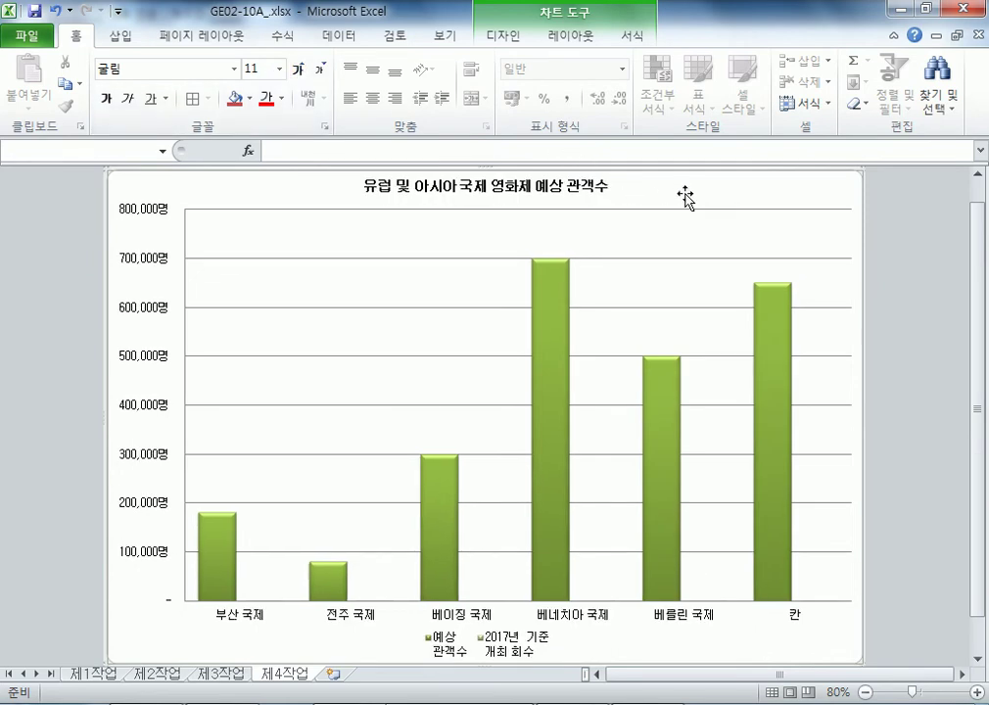
click(631, 36)
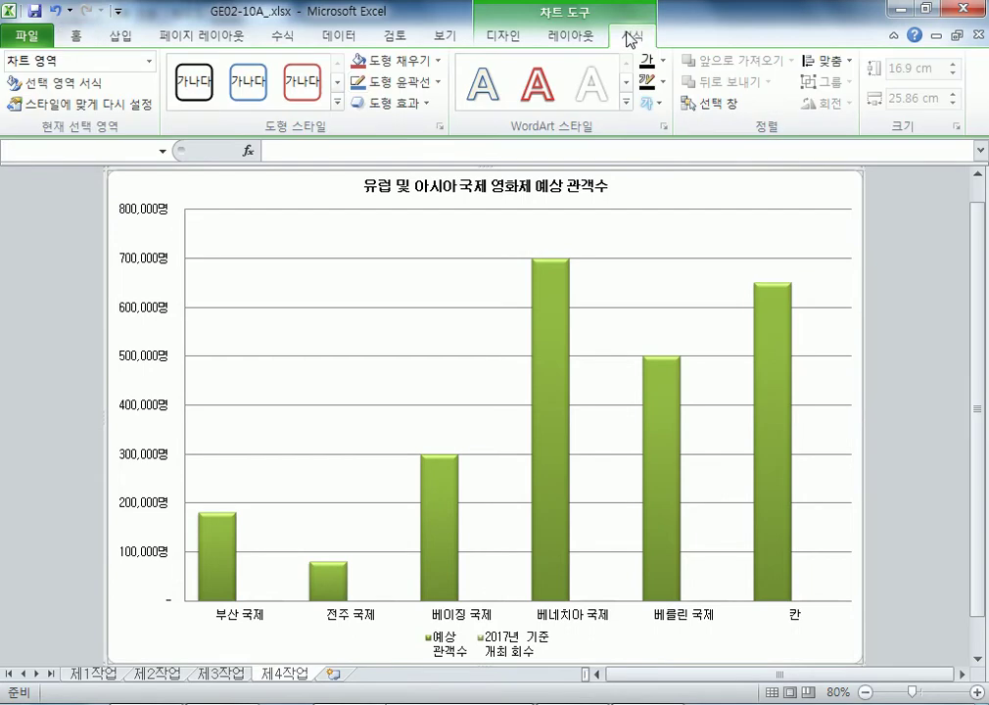
click(438, 64)
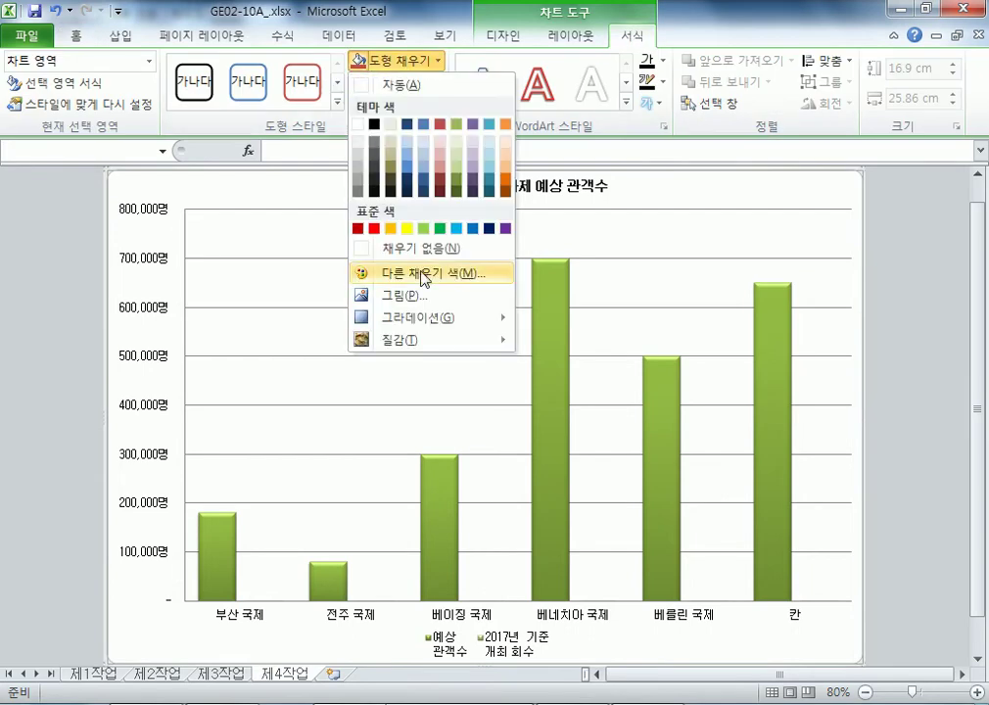
mouse_move(412, 357)
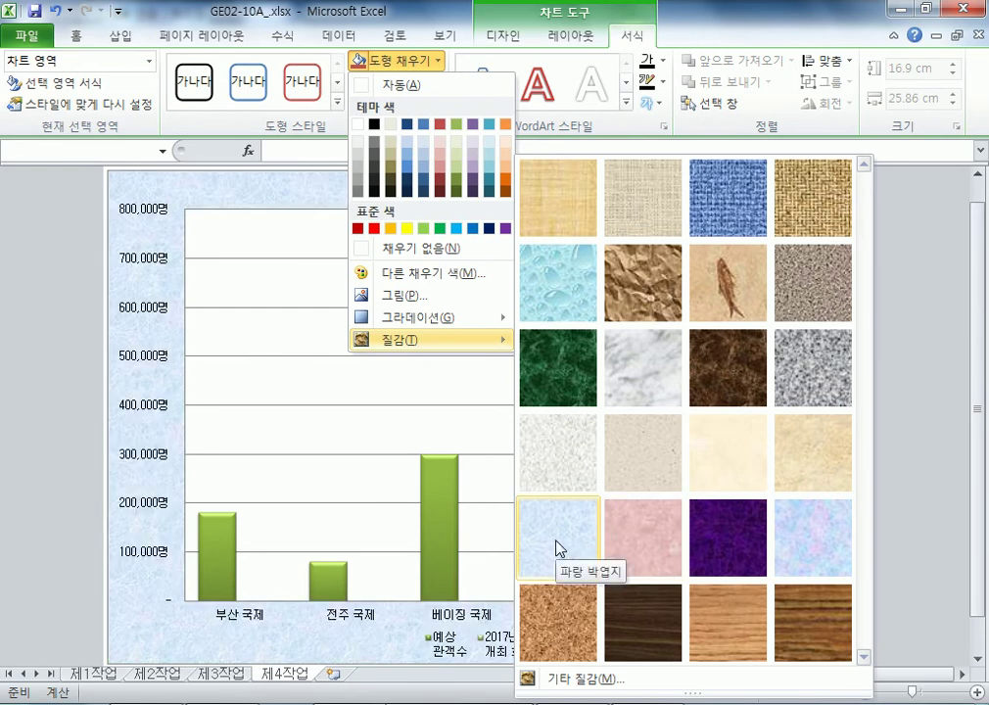
click(264, 184)
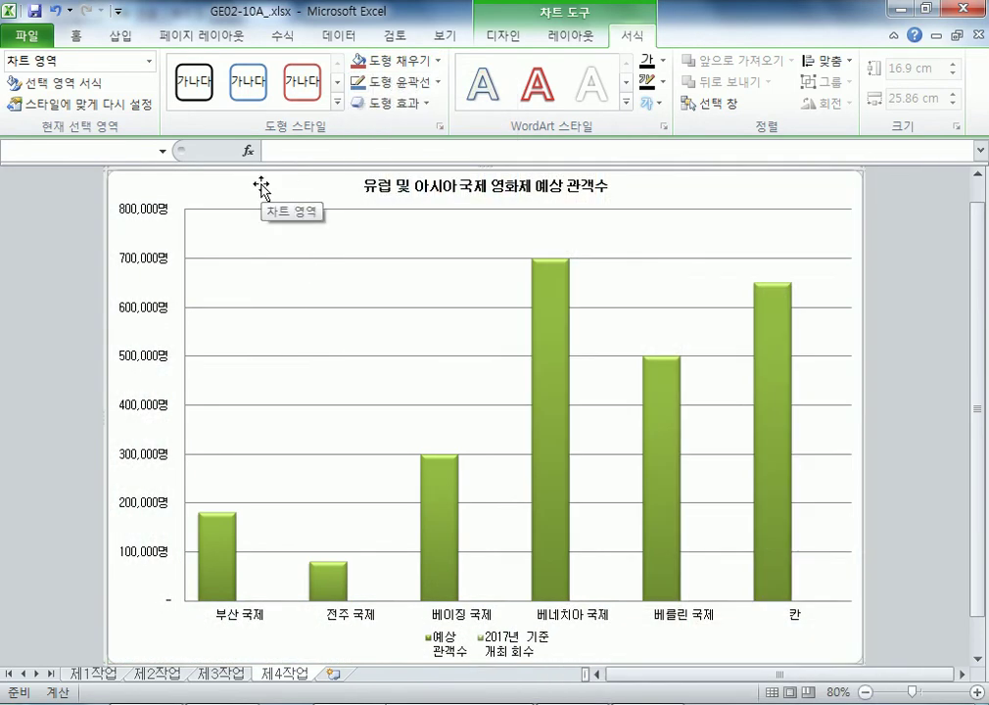
Step: Fill the chart area with the light blue tissue-paper texture using the picture or texture fill option
double_click(262, 188)
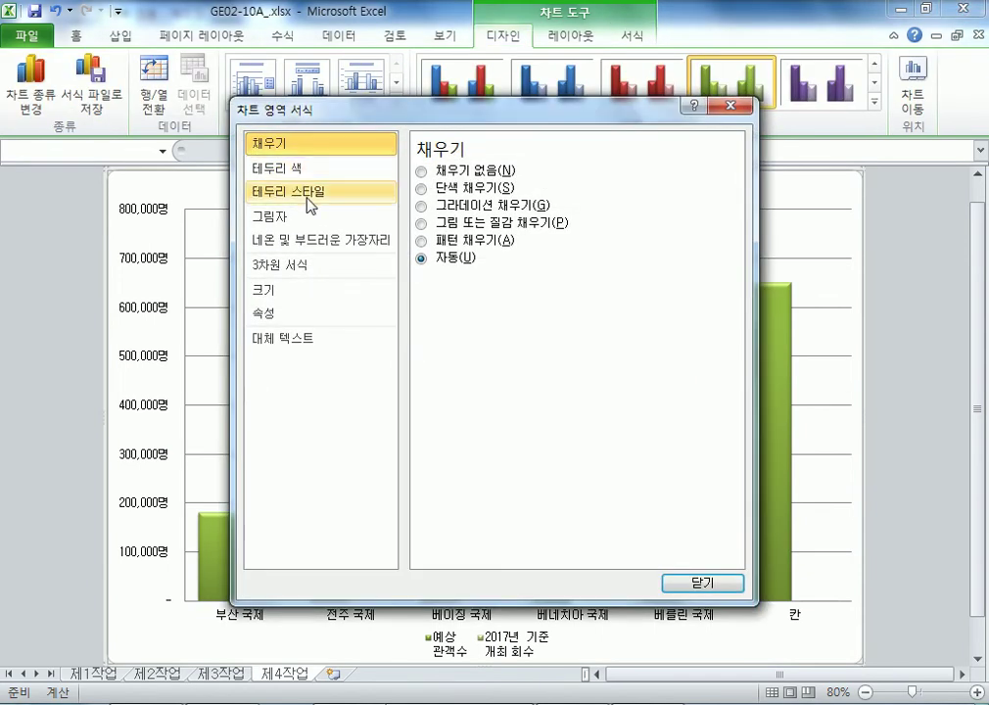
click(308, 174)
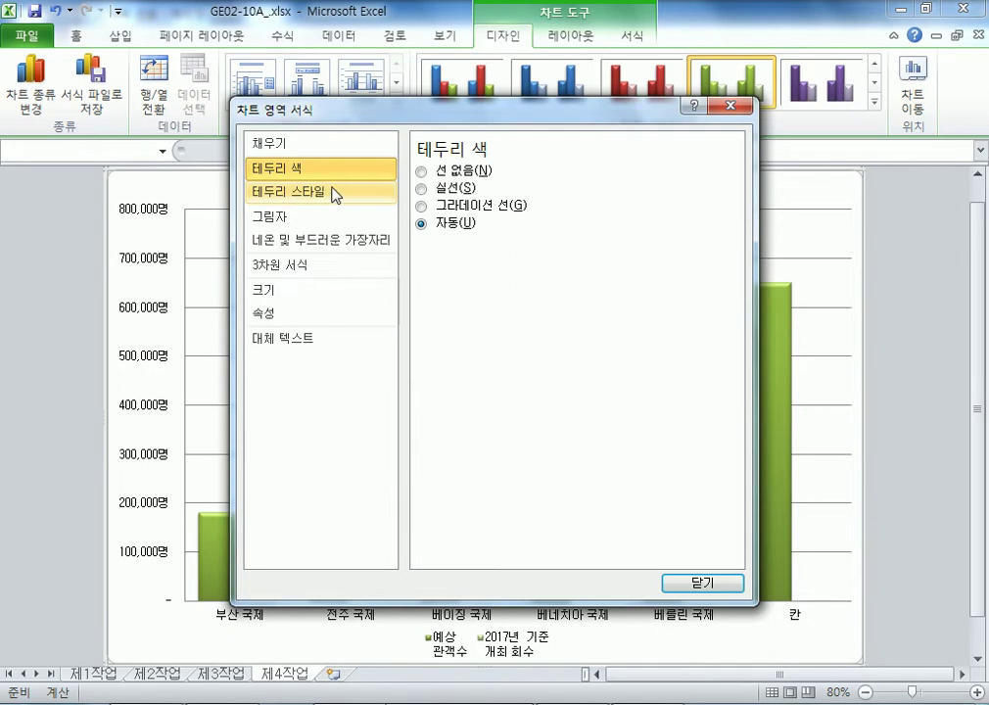
click(313, 149)
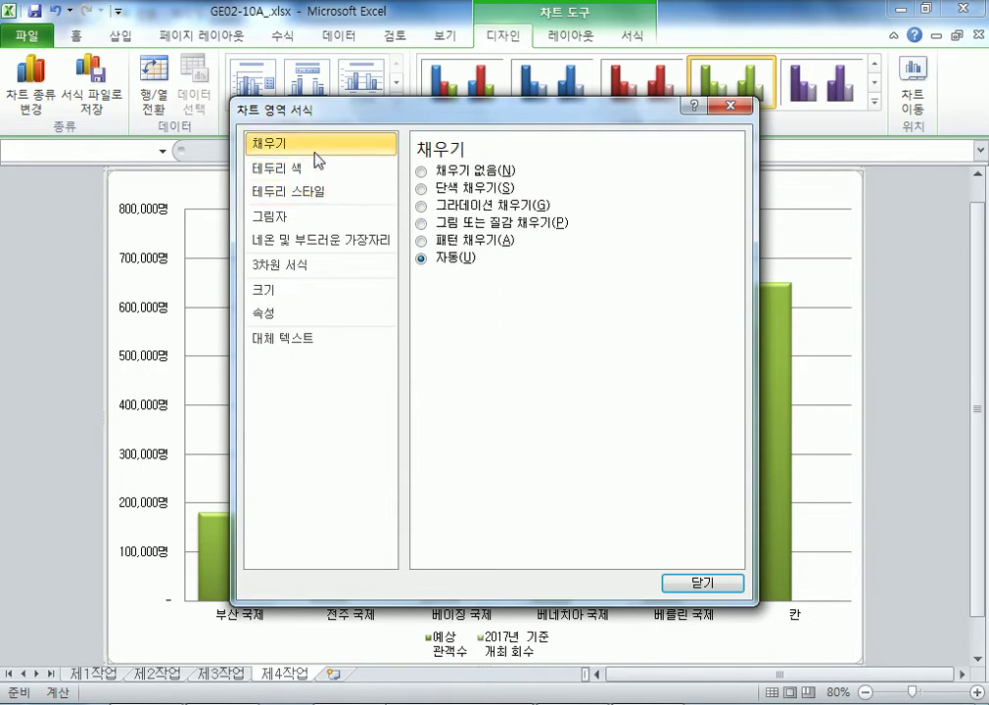
click(422, 224)
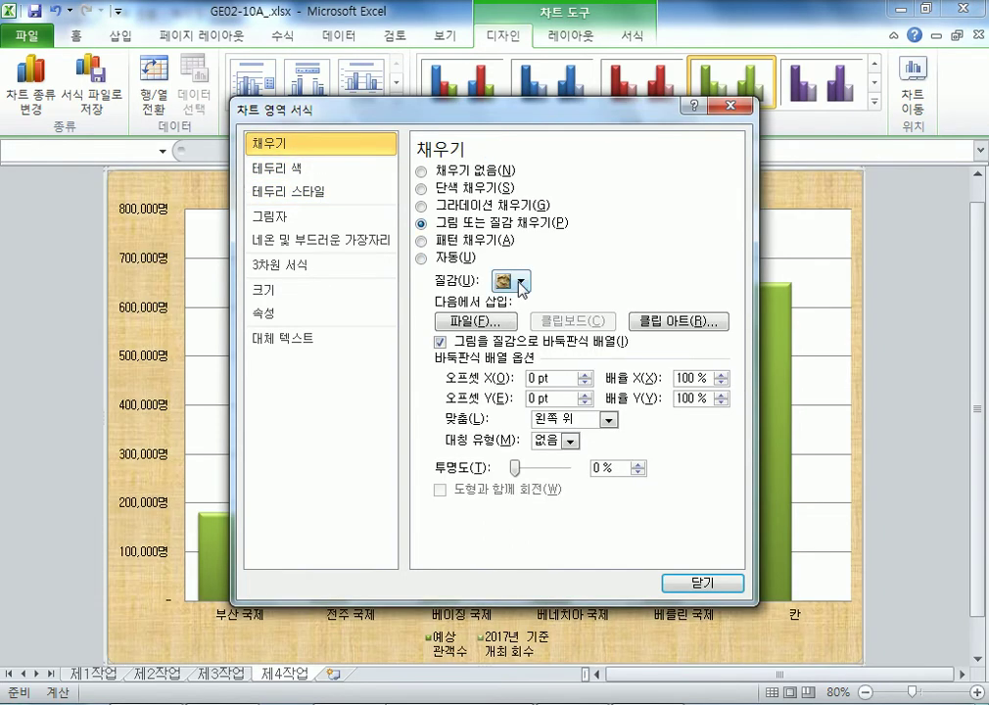
click(510, 281)
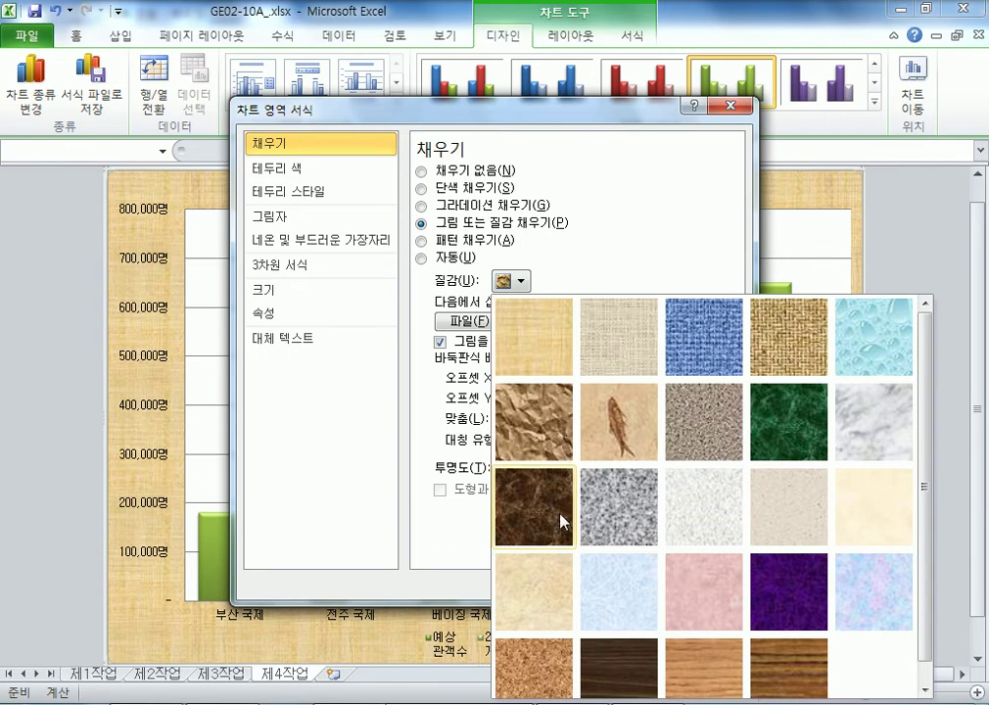
click(620, 598)
Step: Fill the plot area with solid white
drag(479, 119, 714, 92)
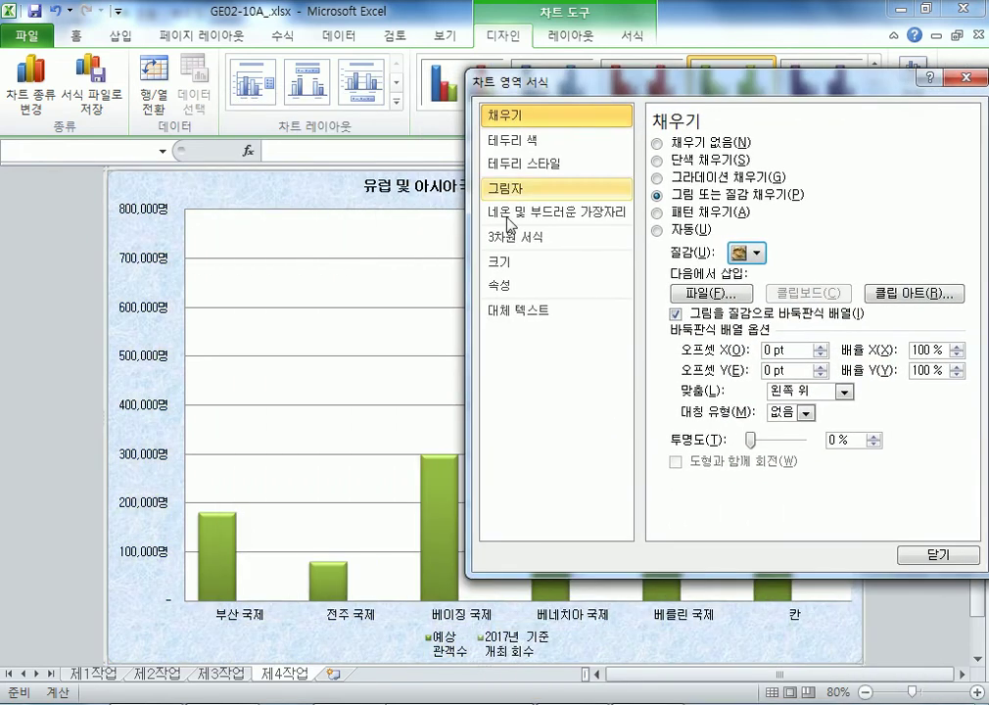
click(245, 277)
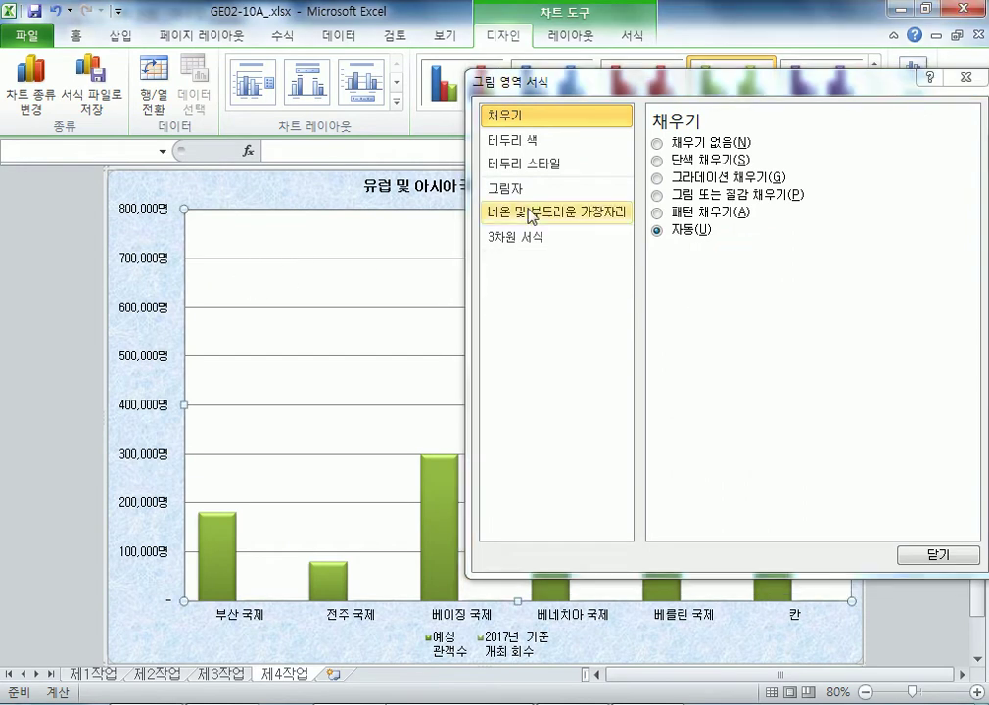
click(657, 161)
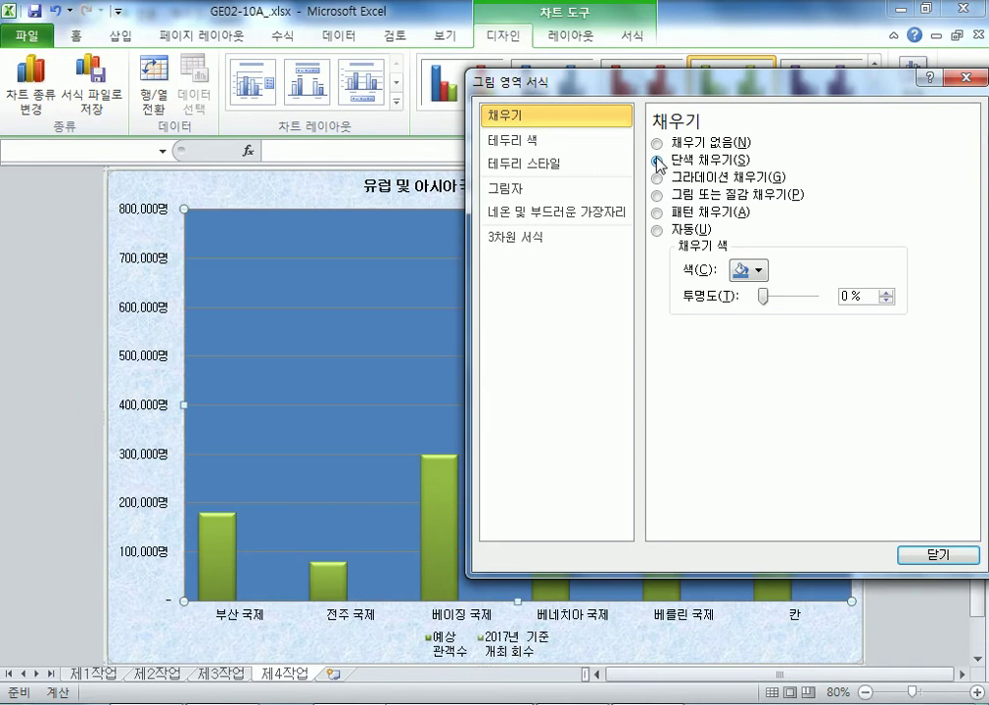
click(751, 272)
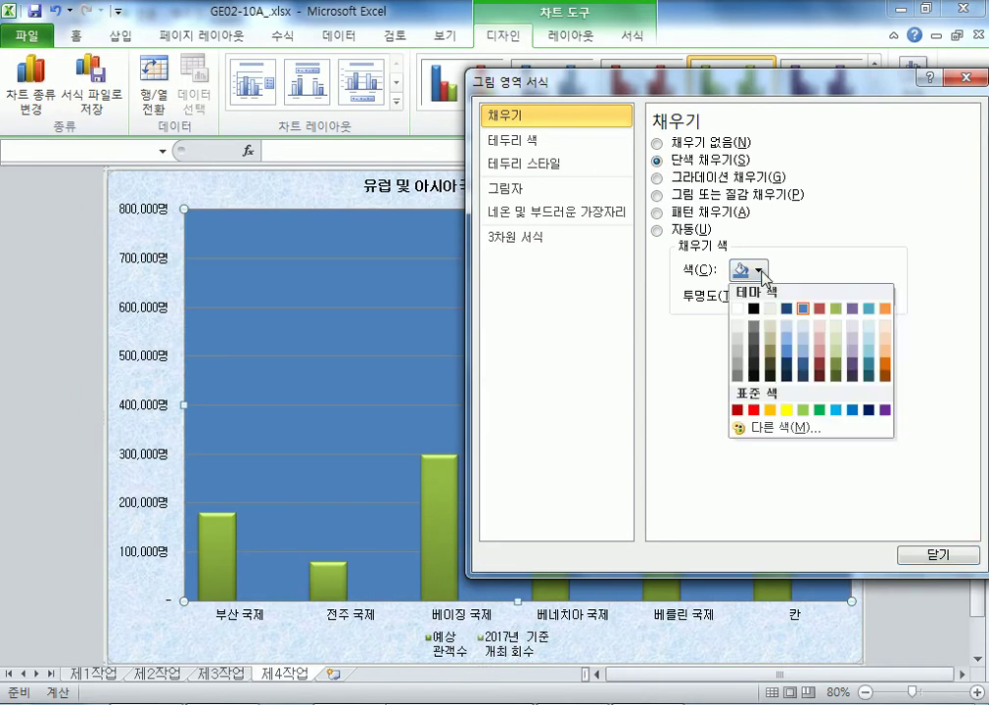
click(737, 310)
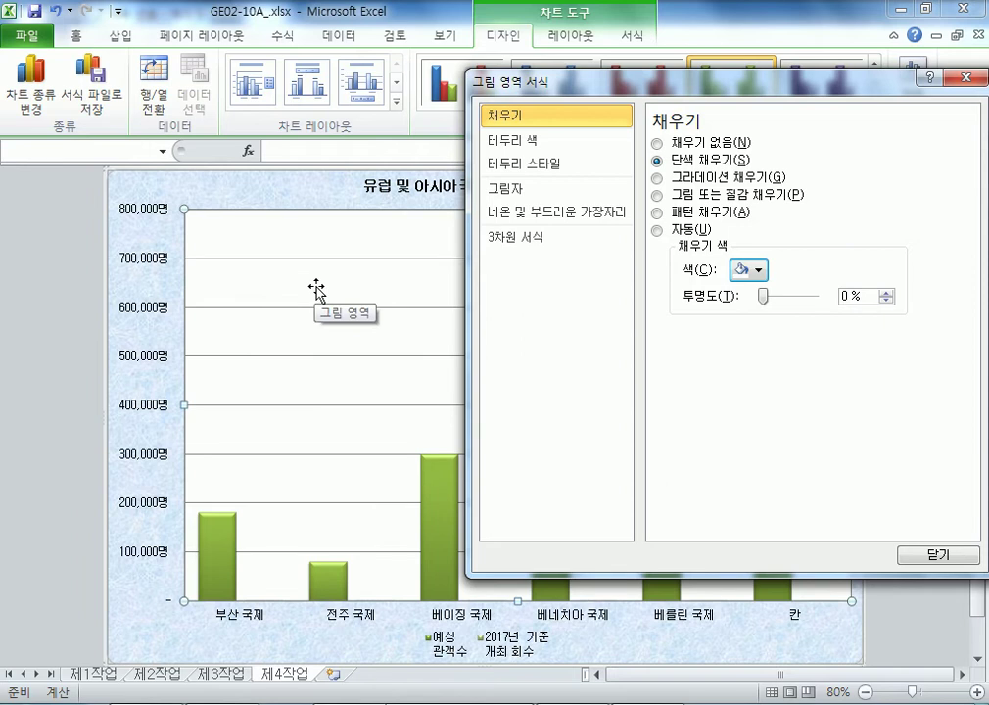
drag(542, 83, 422, 286)
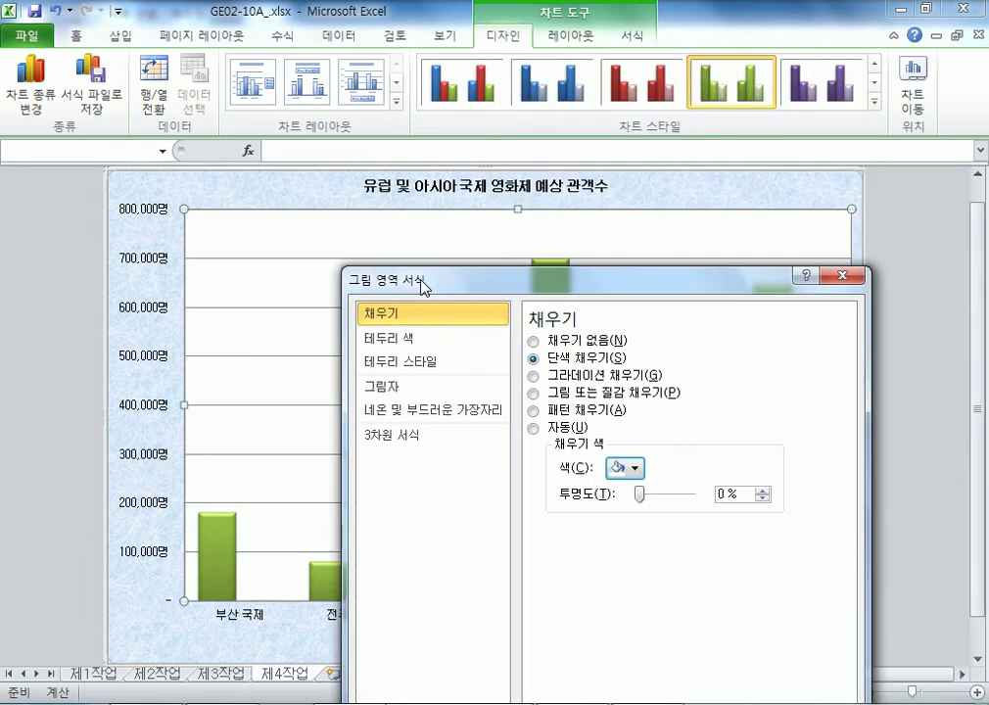
key(Escape)
Step: Increase the chart title's font size to 20
click(400, 180)
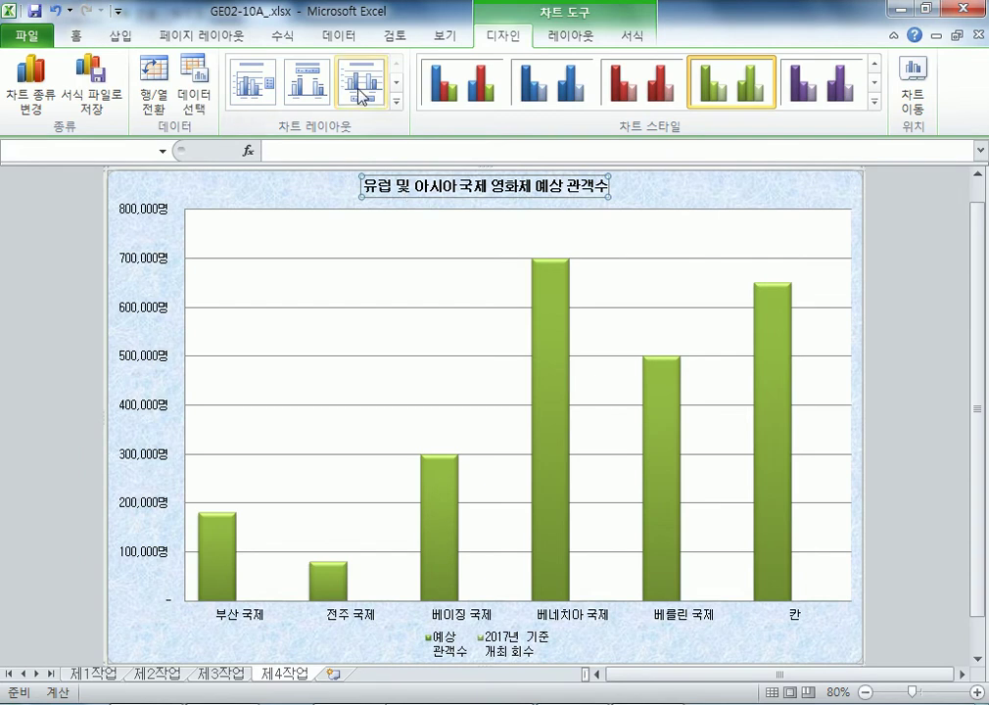
click(79, 39)
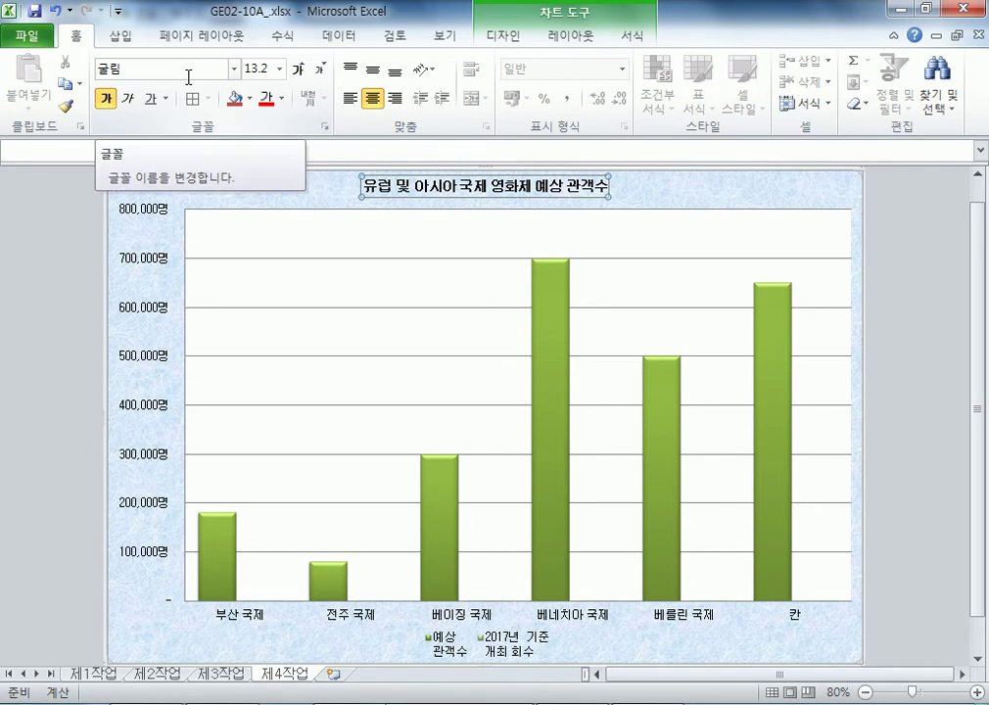
click(298, 70)
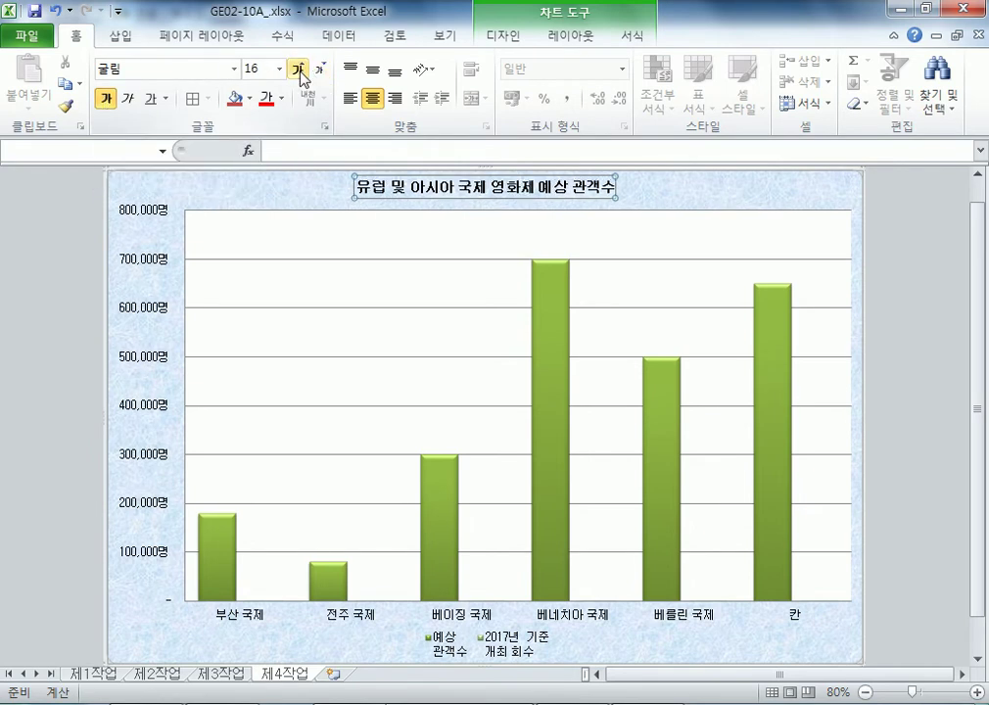
click(299, 71)
click(299, 70)
click(299, 70)
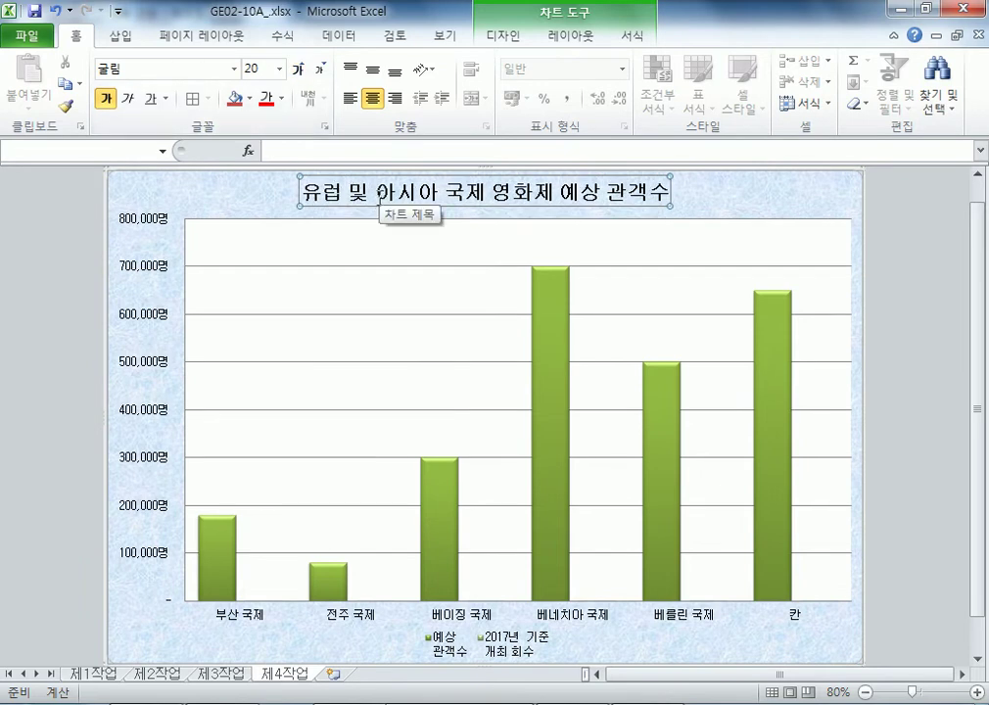
Step: Fill the chart title's background with white (흰색, 배경 1)
click(631, 36)
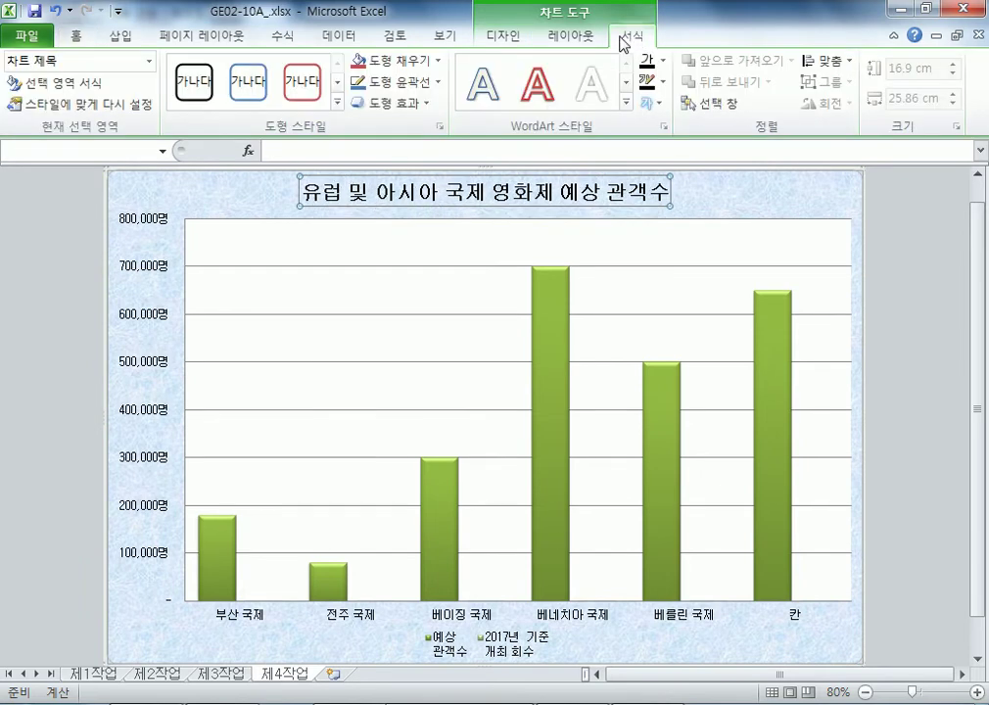
click(432, 61)
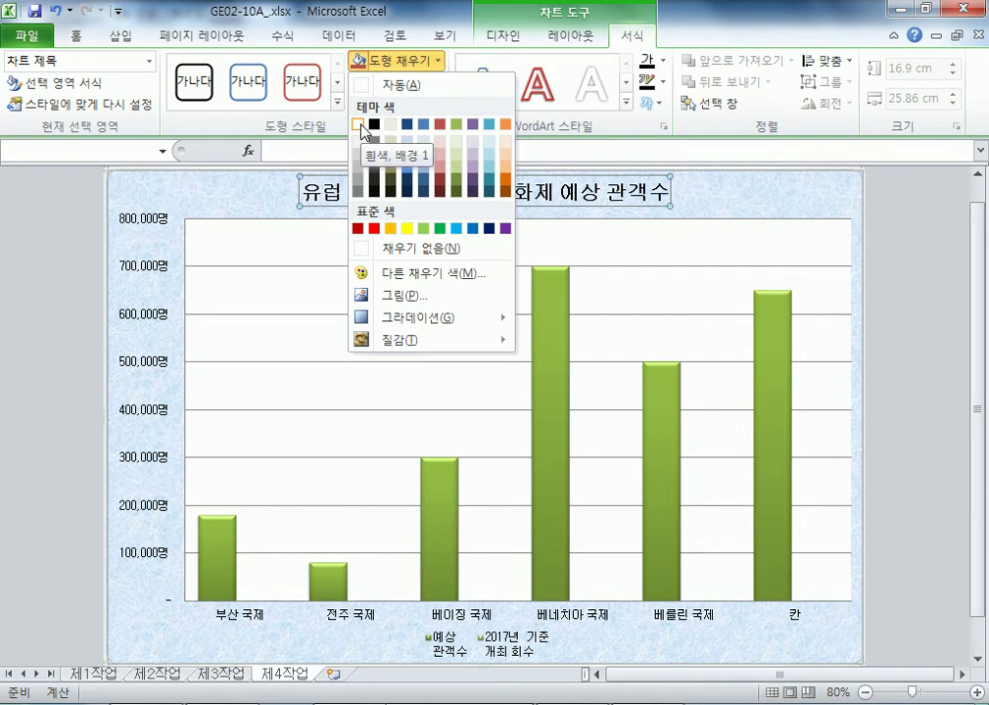
click(360, 124)
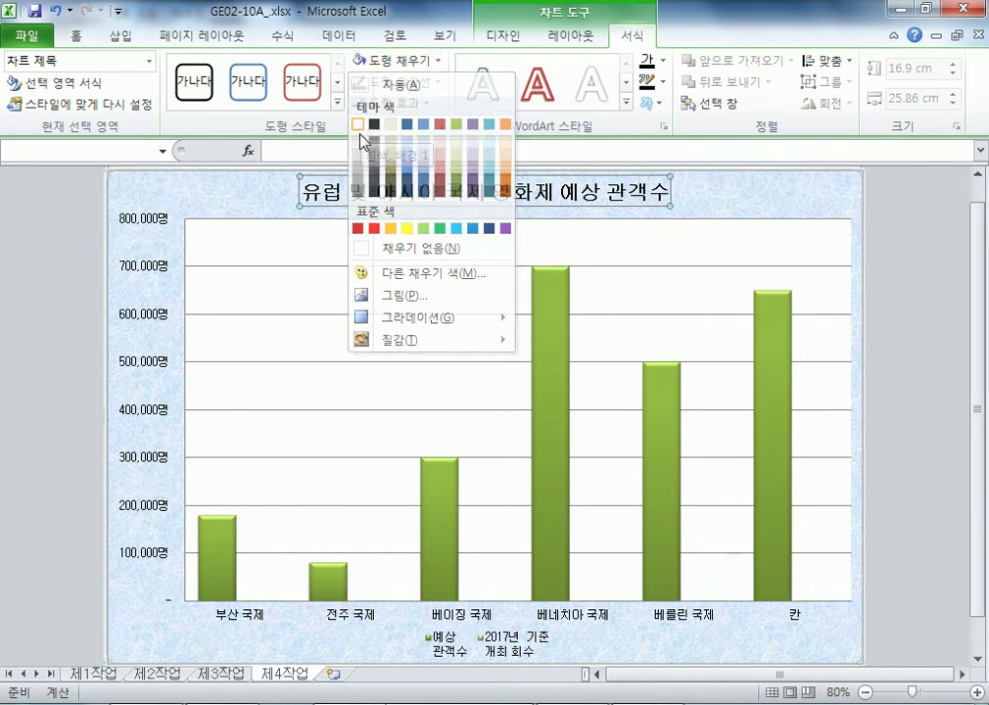
Step: Give the chart title a solid black border line and deselect the title
double_click(350, 182)
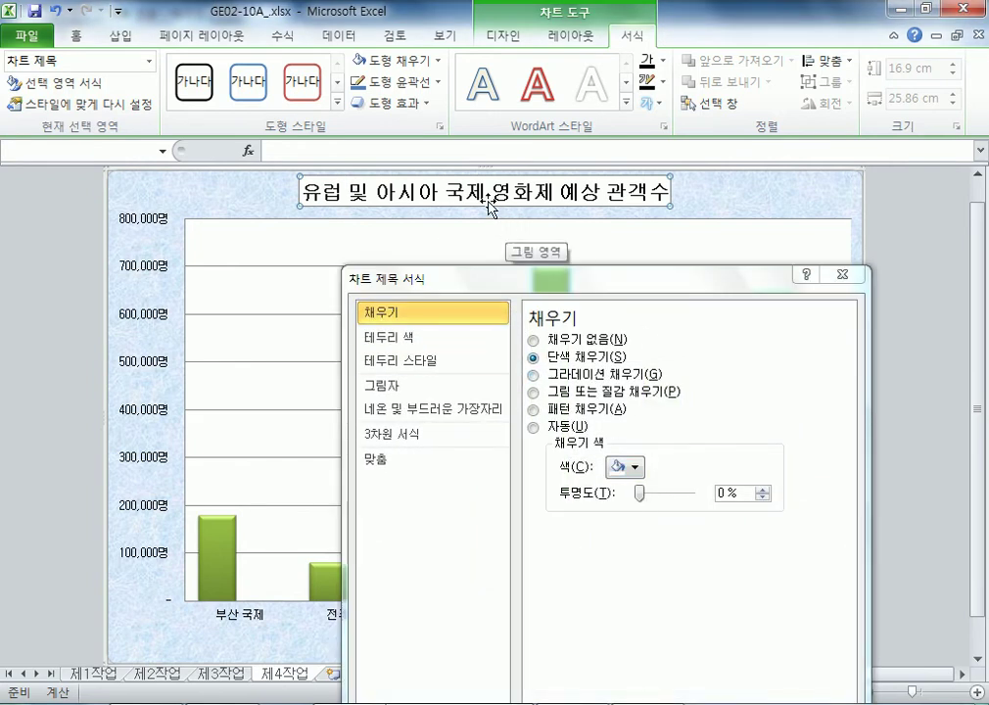
click(394, 340)
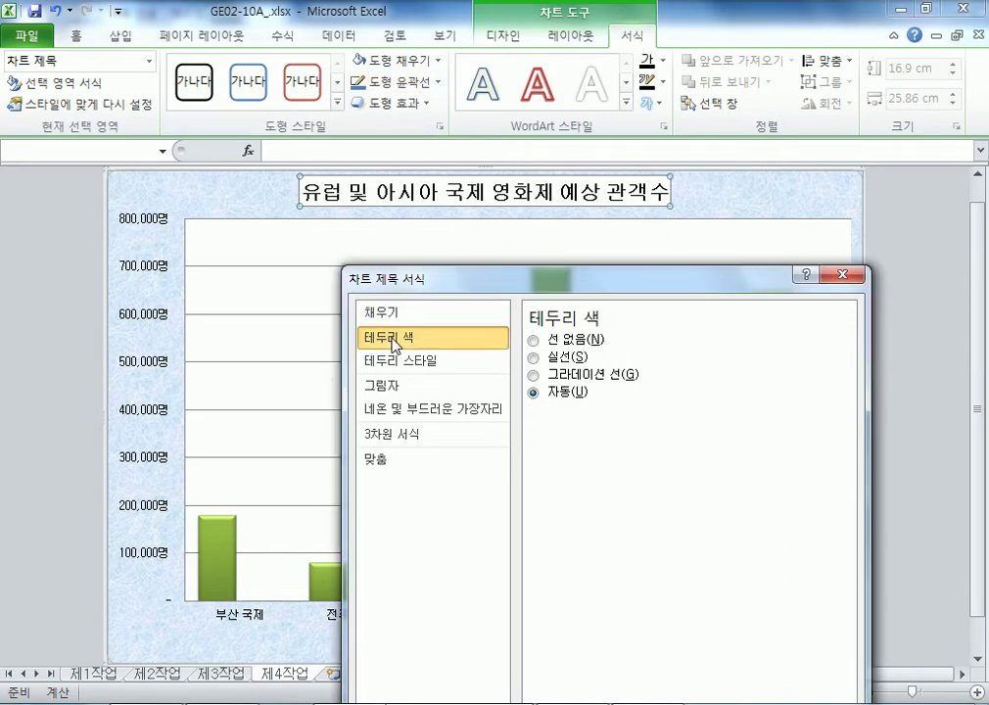
click(557, 363)
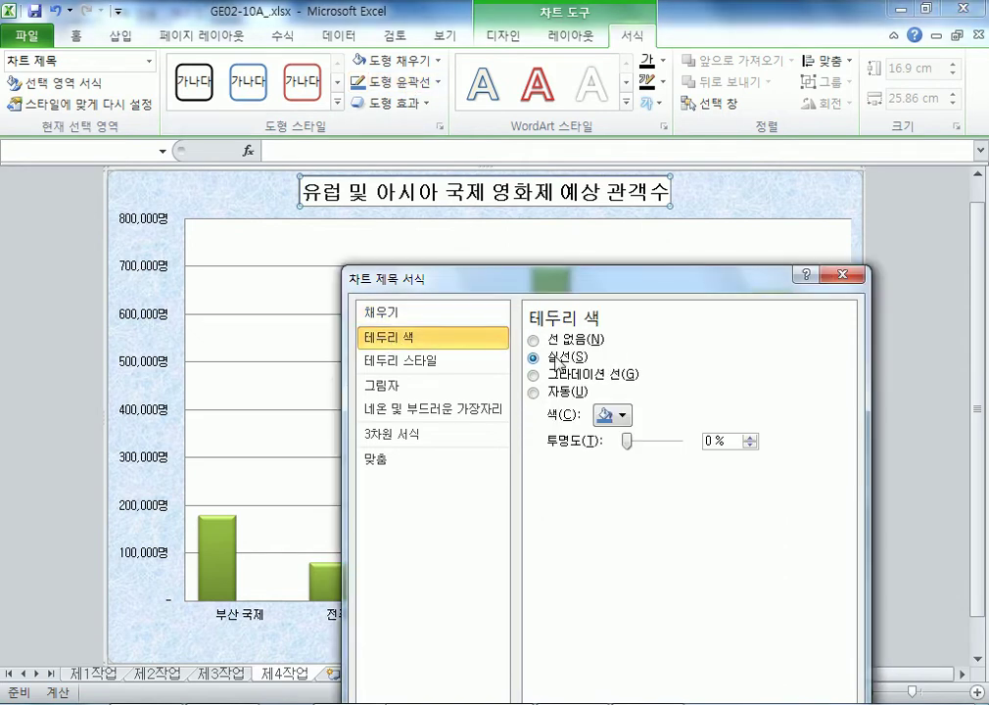
click(625, 420)
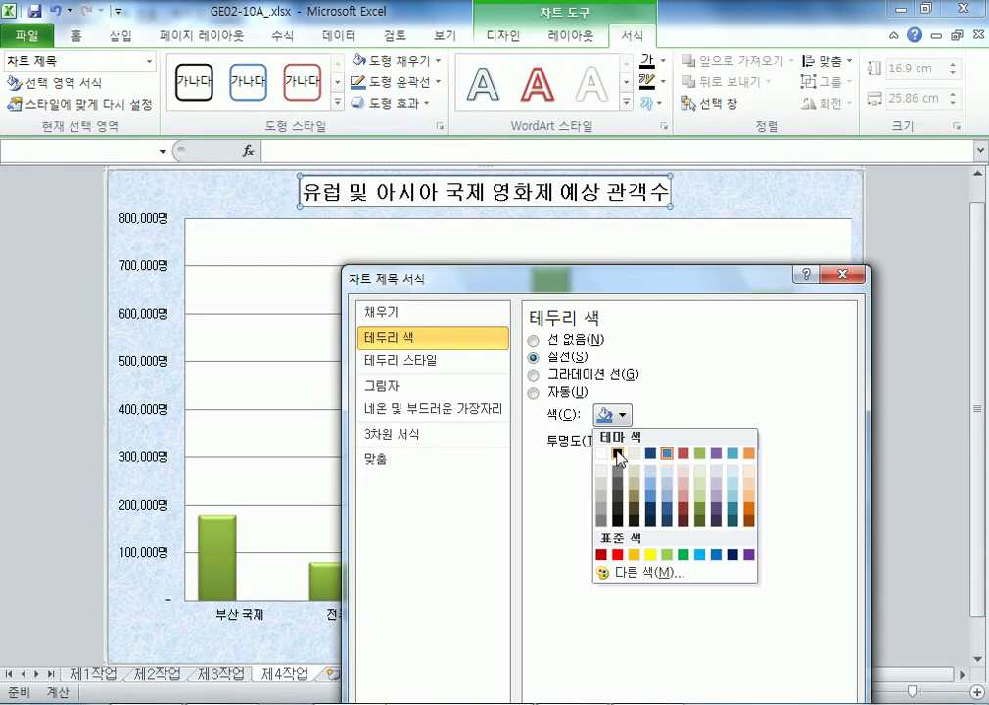
click(617, 455)
click(396, 81)
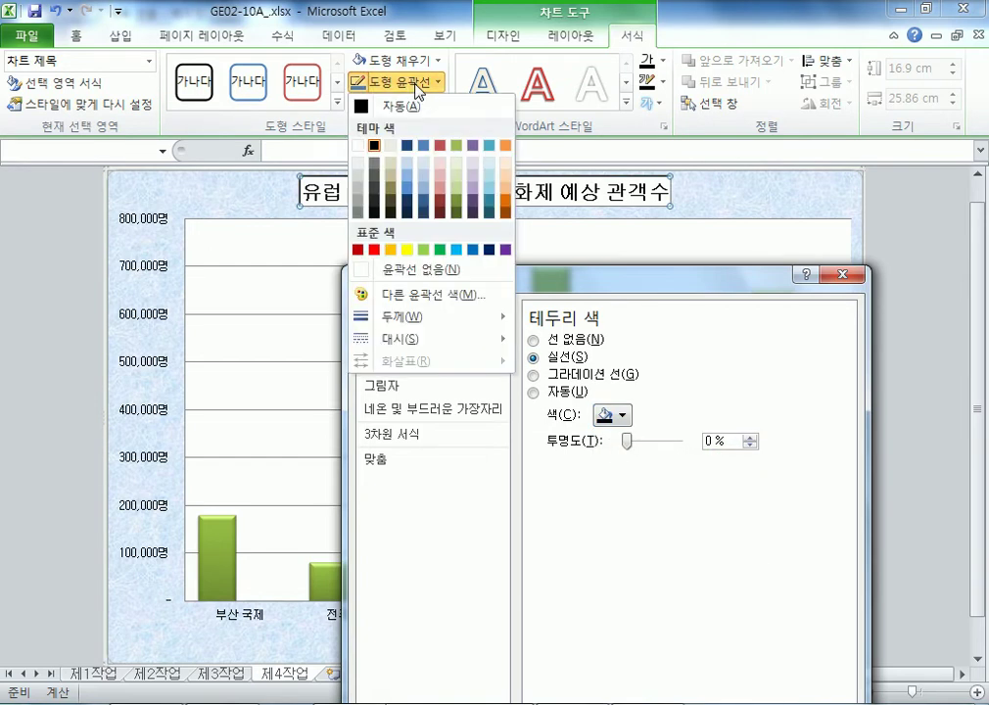
click(374, 147)
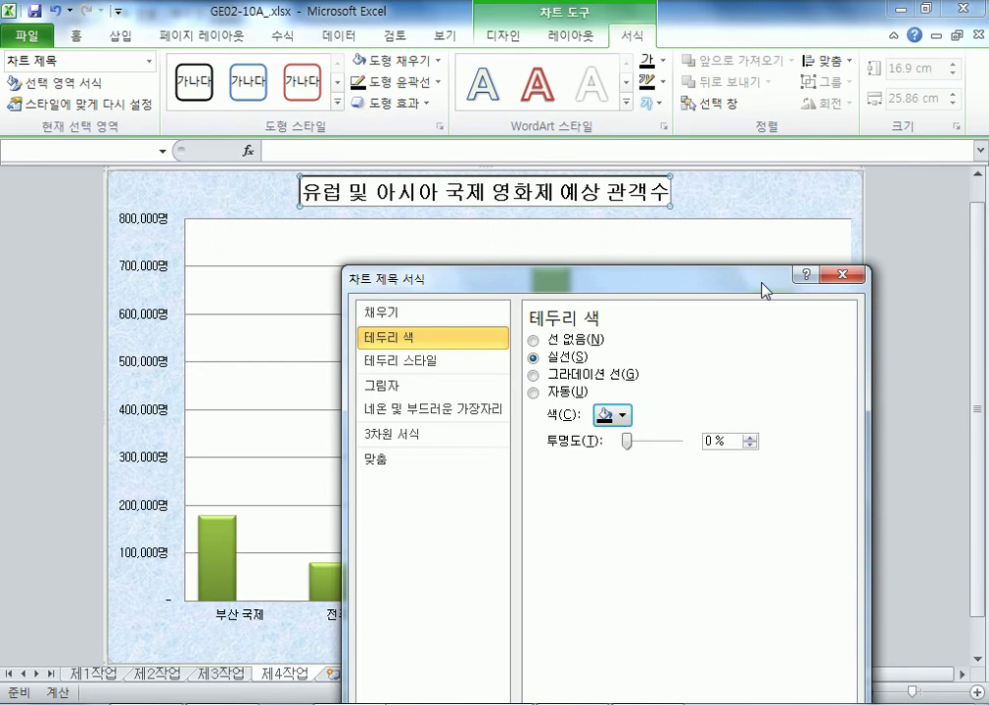
click(840, 276)
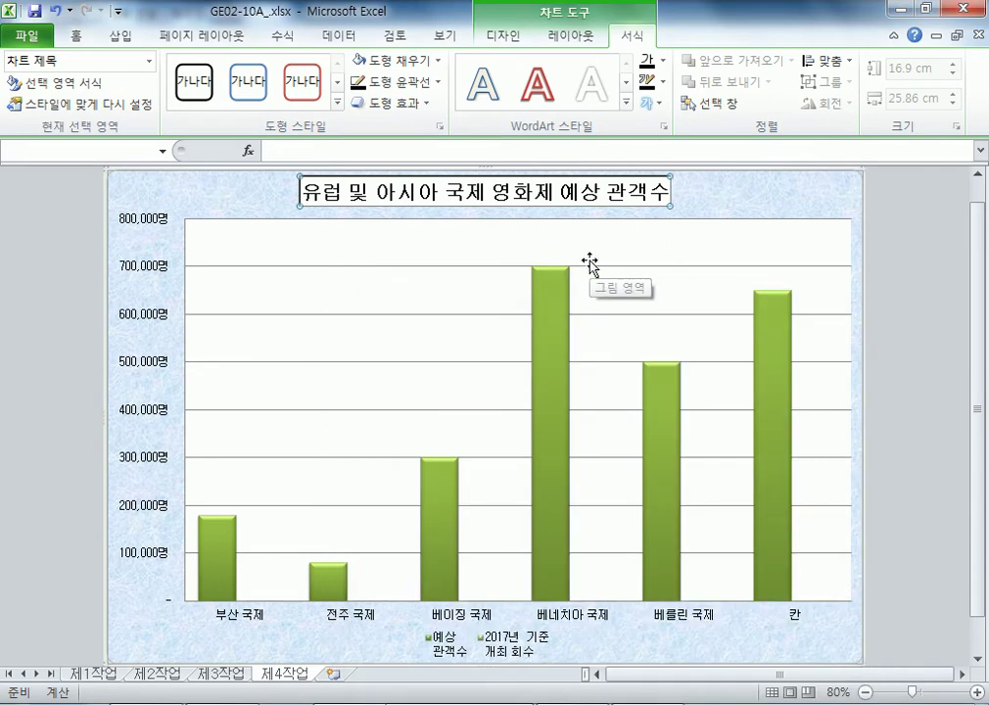
click(611, 208)
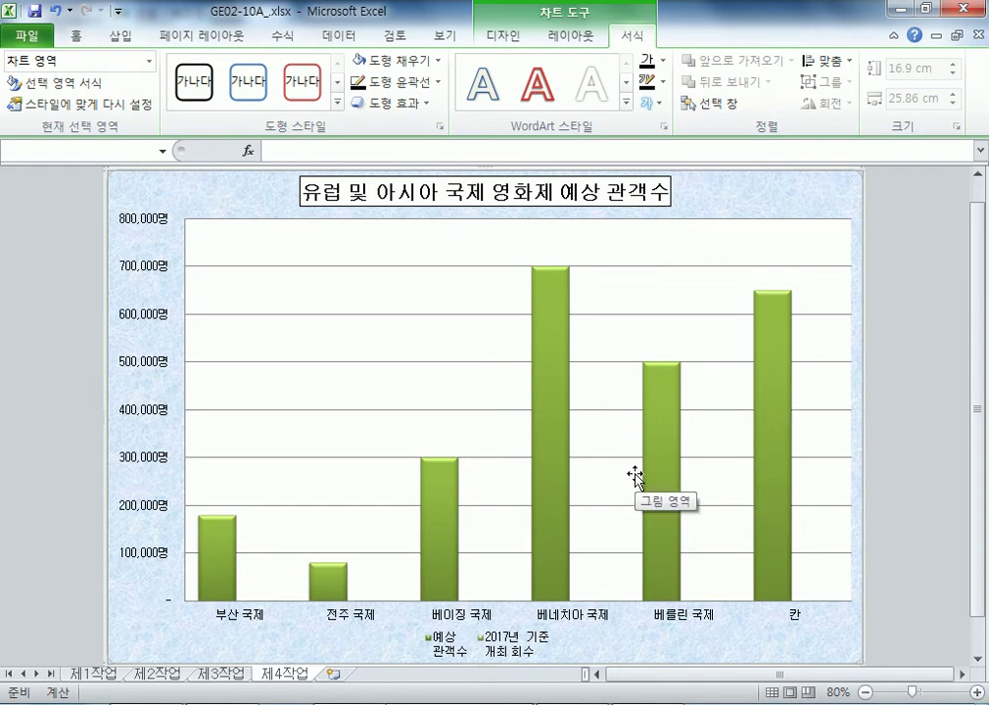
Step: Change the 예상관객수 series to a line chart with markers (꺾은선형)
mouse_move(644, 481)
scroll(587, 453, down, 1)
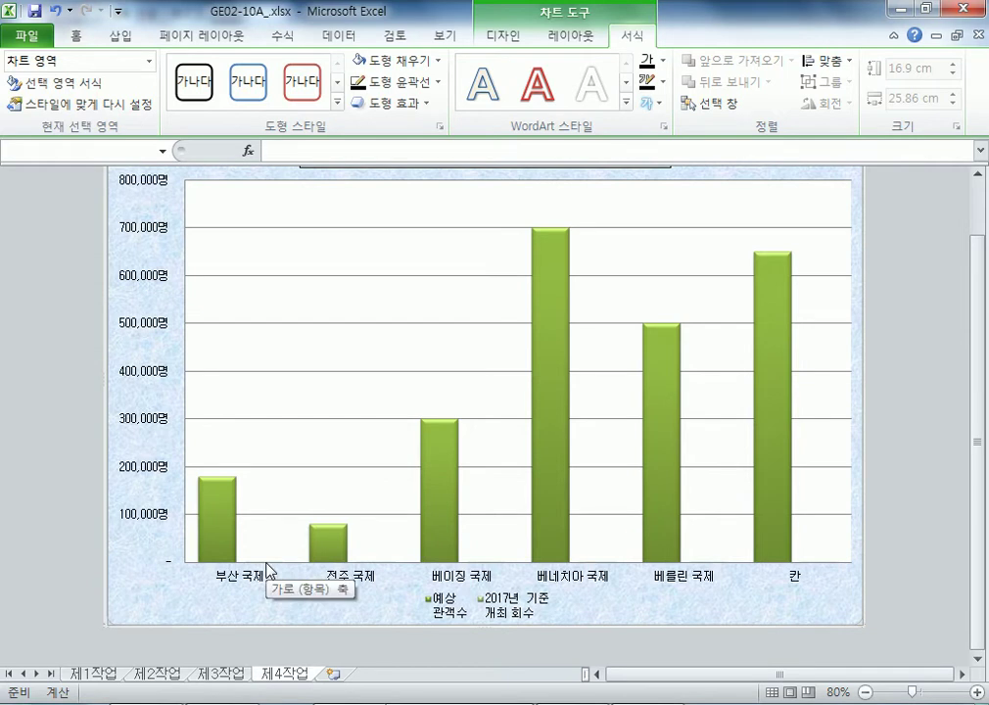
click(217, 531)
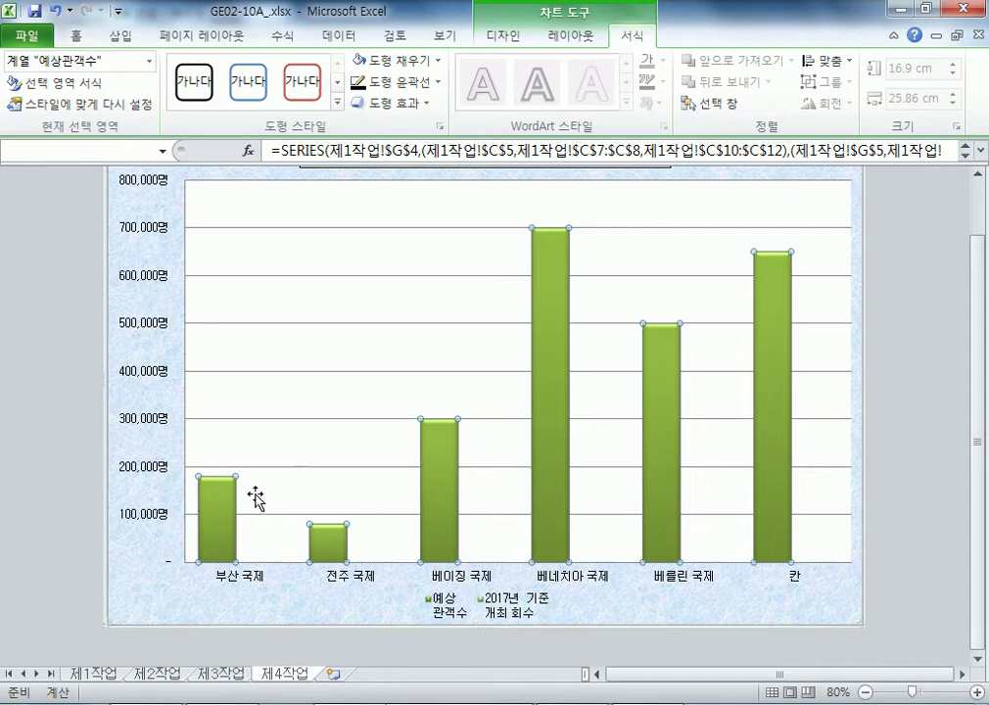
mouse_move(225, 516)
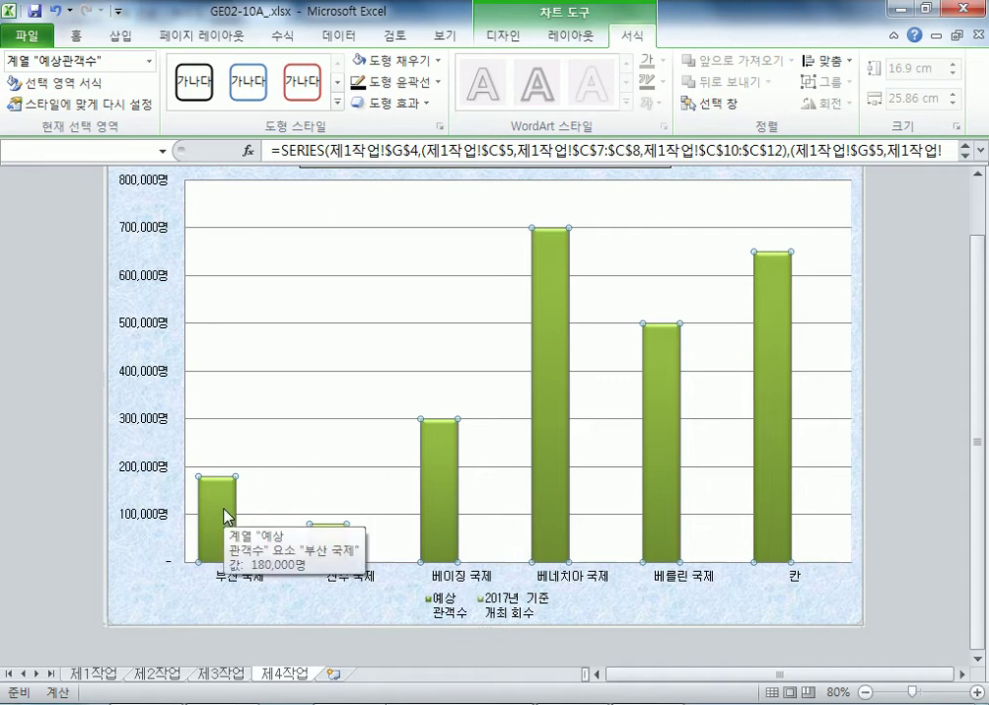
click(504, 36)
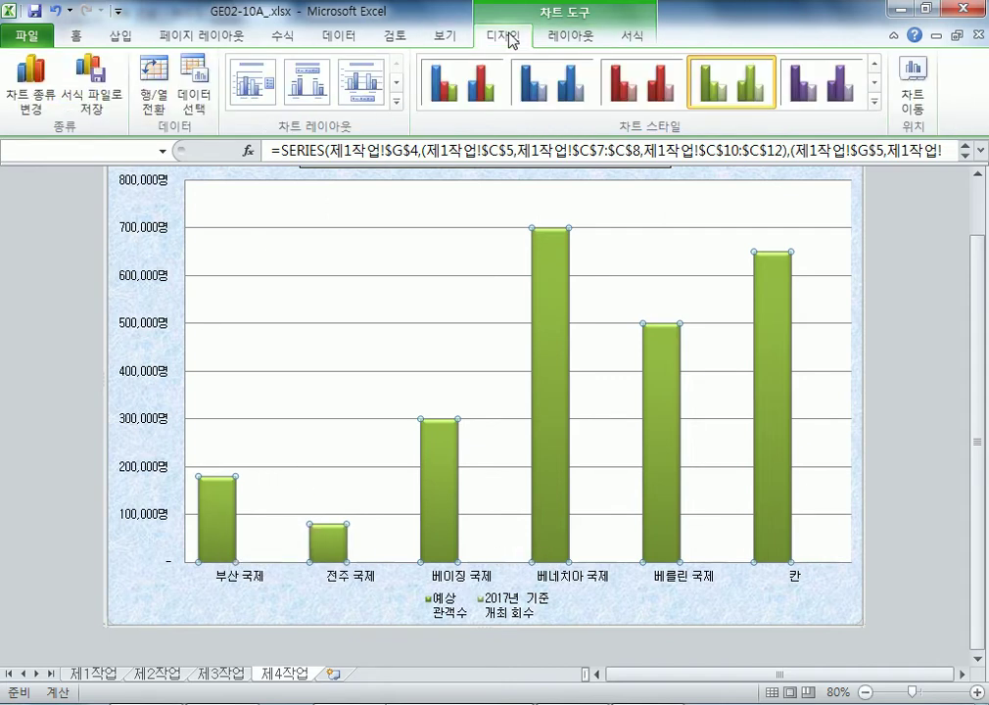
click(33, 96)
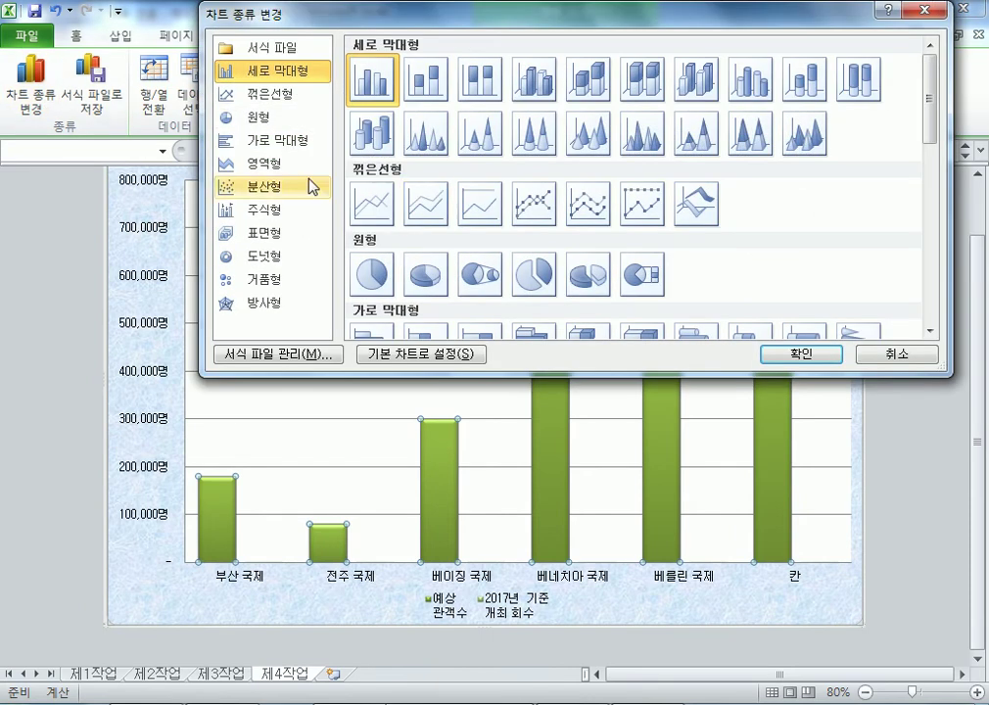
click(235, 94)
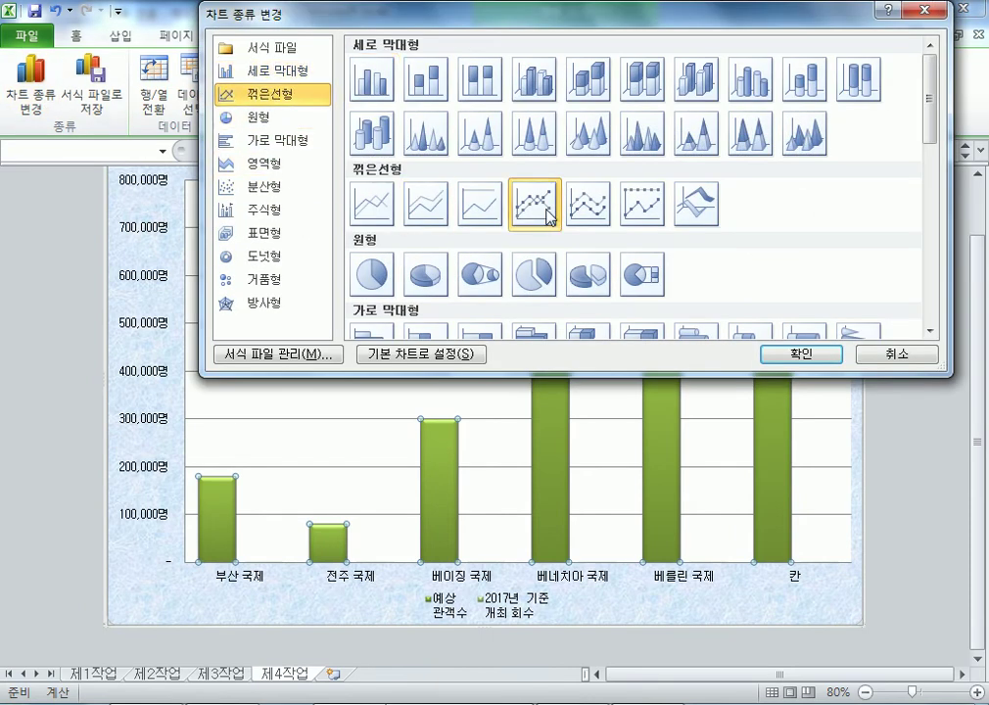
click(814, 353)
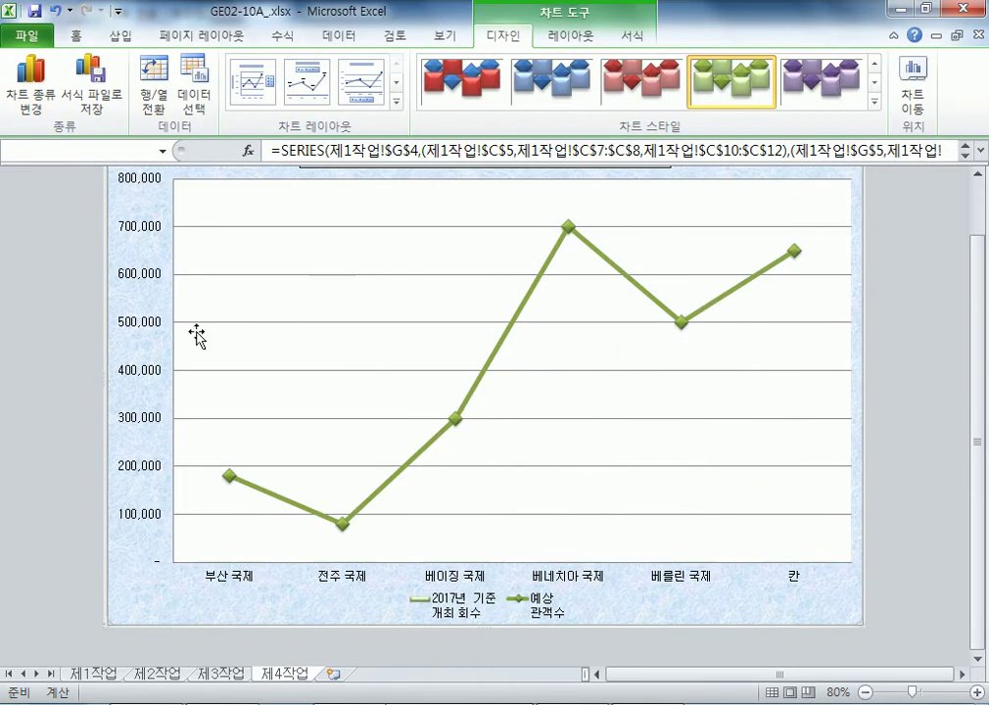
Step: Plot the 예상관객수 line series on the secondary axis (보조 축)
scroll(435, 64, down, 1)
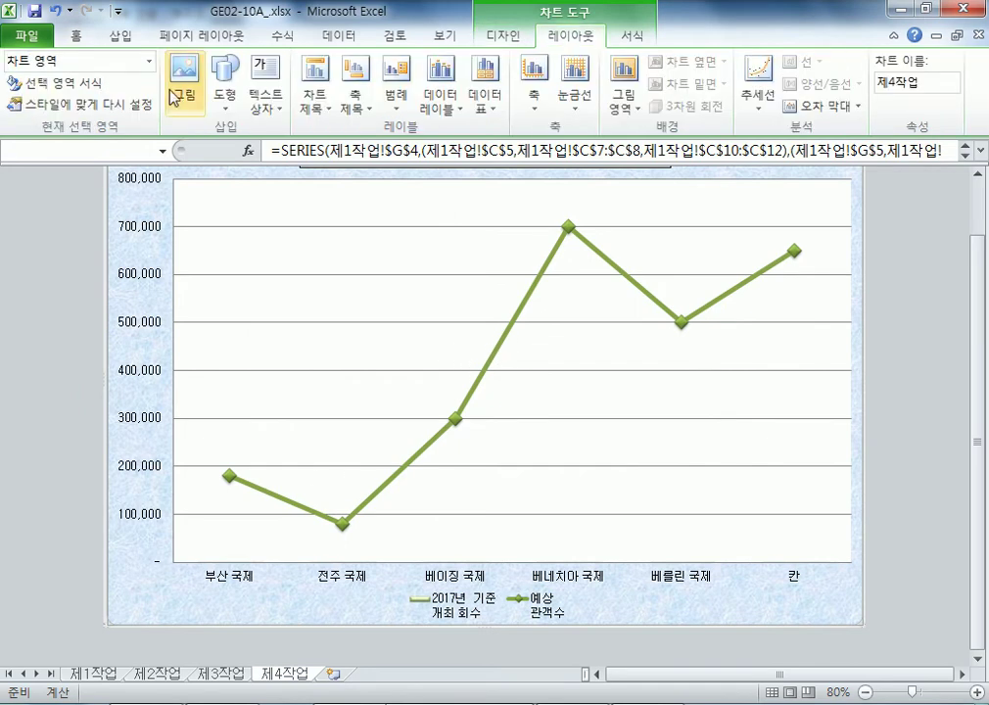
double_click(493, 361)
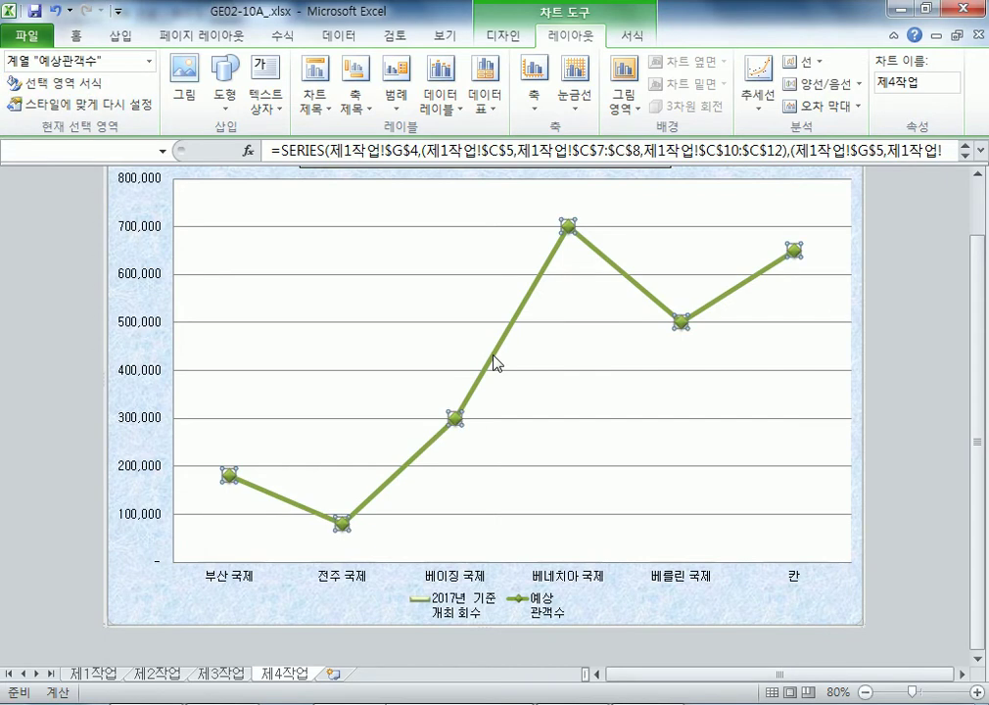
click(591, 376)
drag(596, 284, 617, 262)
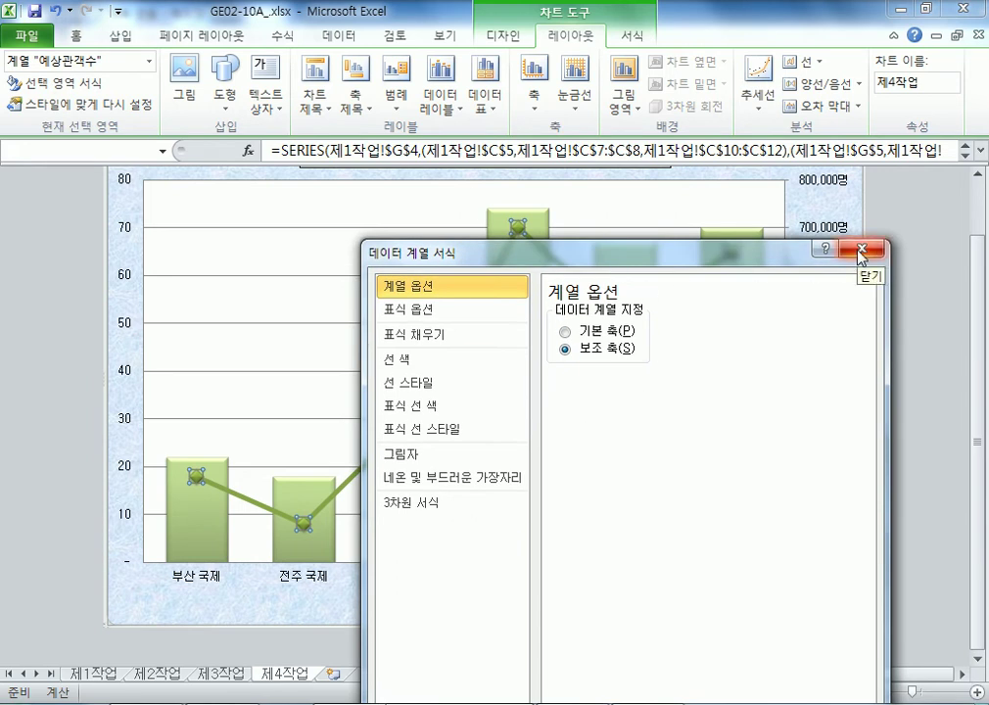
Step: Add a data label at the left (왼쪽) of only the 베이징 국제 point on the 예상관객수 line
mouse_move(507, 256)
mouse_down()
mouse_move(882, 256)
mouse_move(932, 323)
mouse_move(876, 324)
mouse_up()
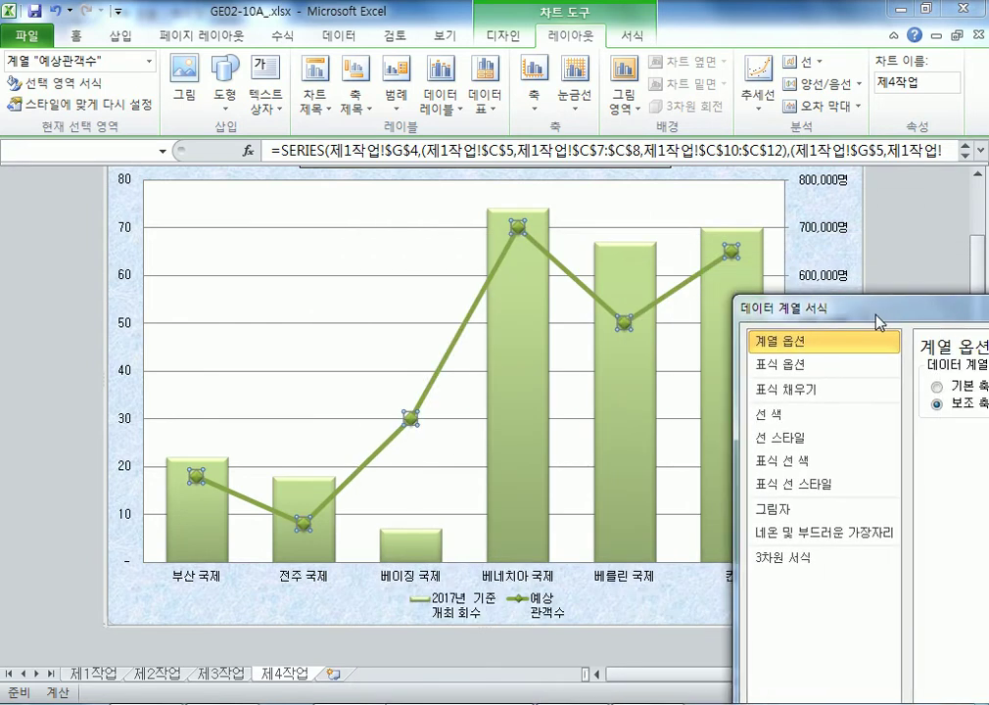
click(409, 419)
click(410, 367)
click(410, 419)
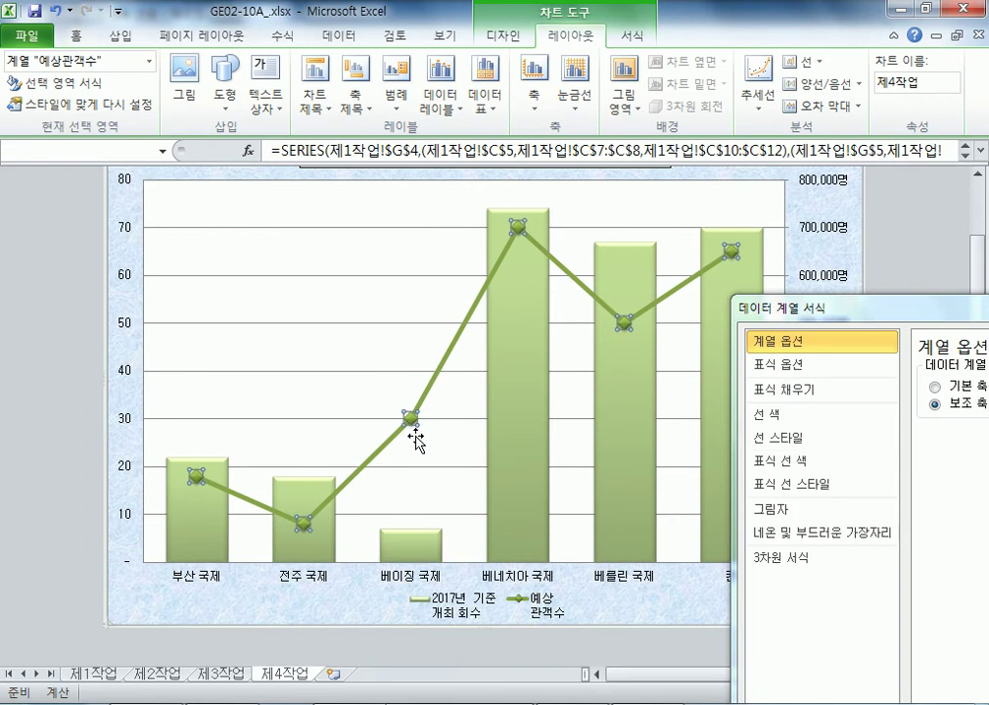
click(410, 419)
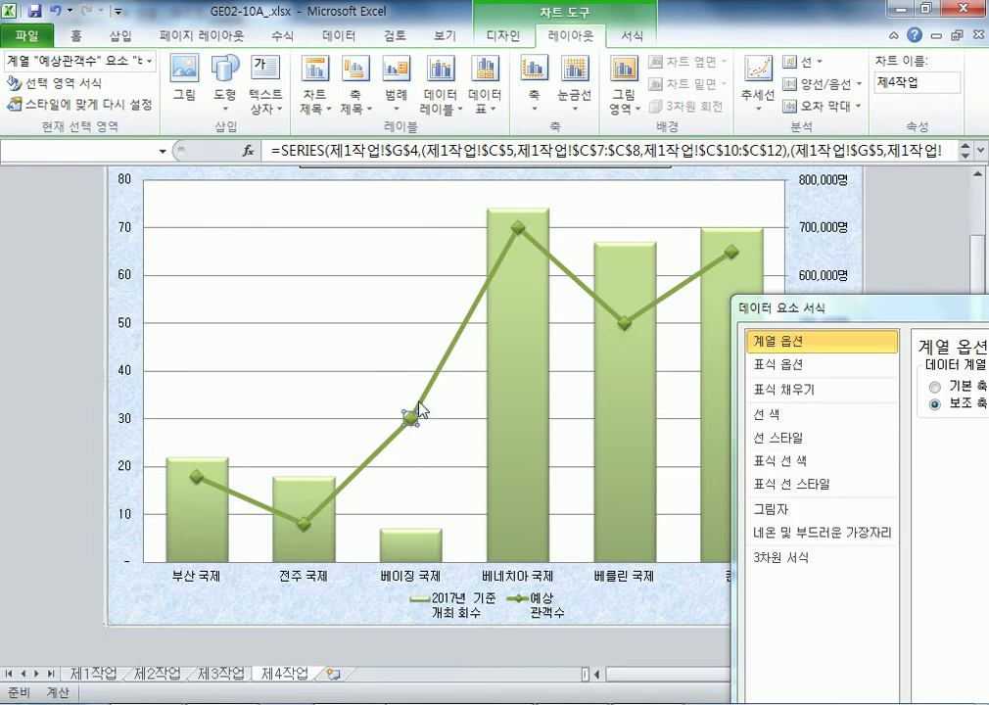
click(457, 117)
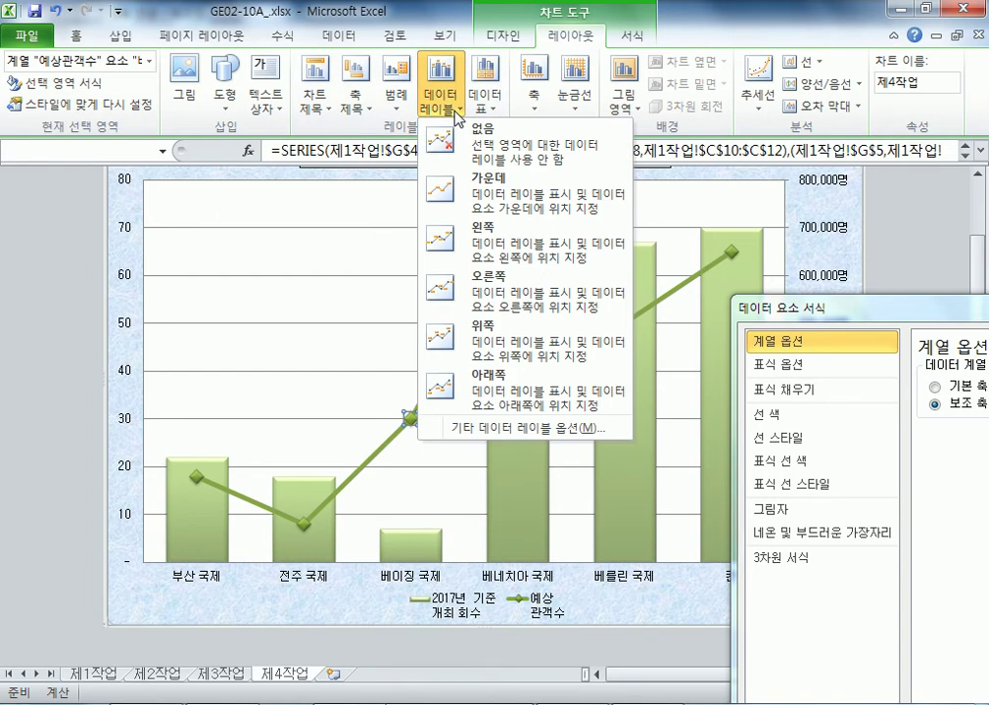
click(533, 244)
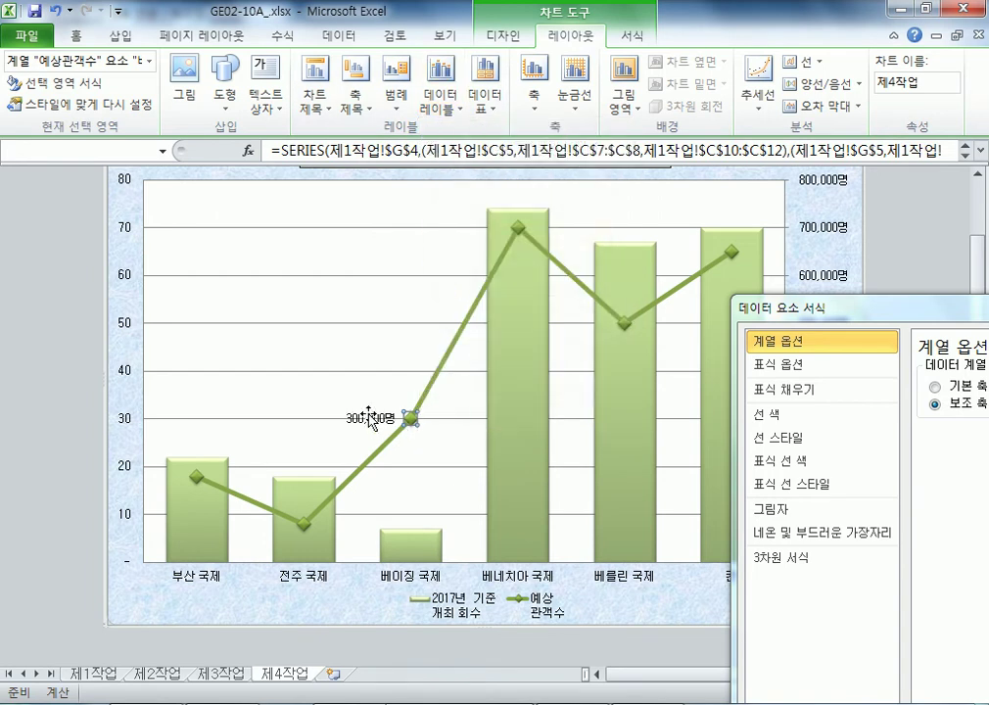
Step: Try the 베이징 국제 data label above its point (위쪽), and return it to the 왼쪽 position
click(464, 104)
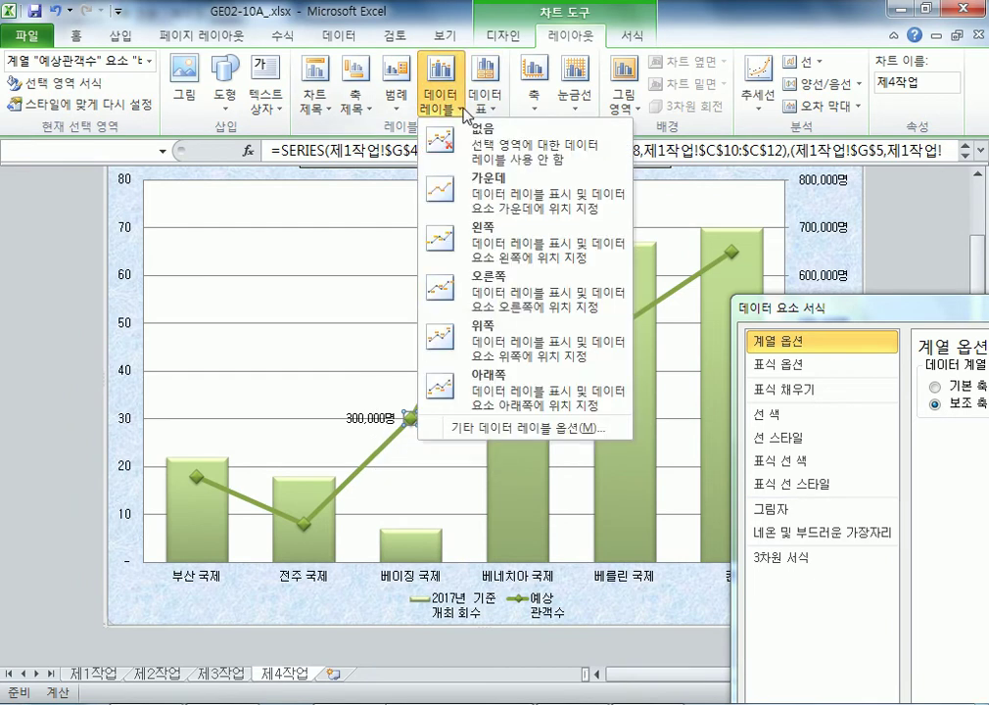
click(480, 347)
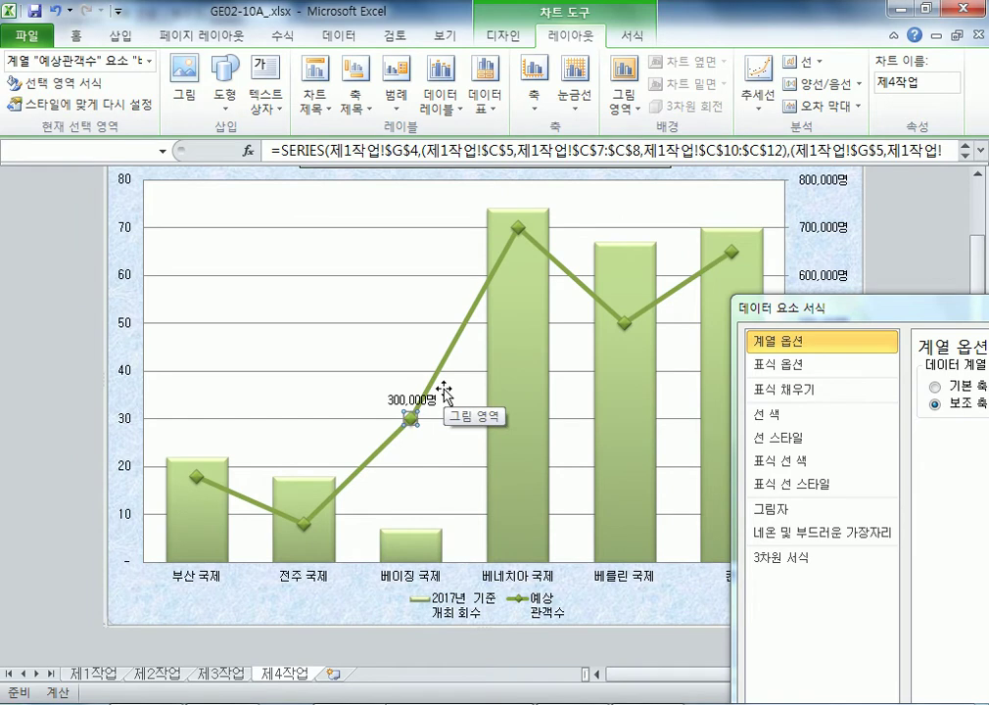
click(442, 98)
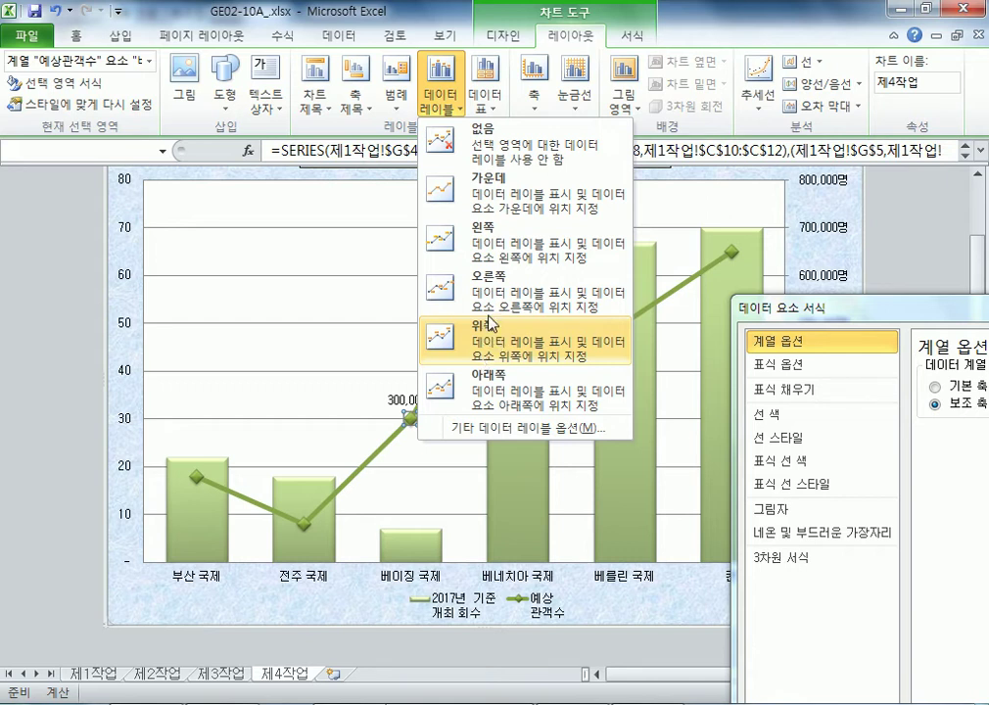
click(487, 241)
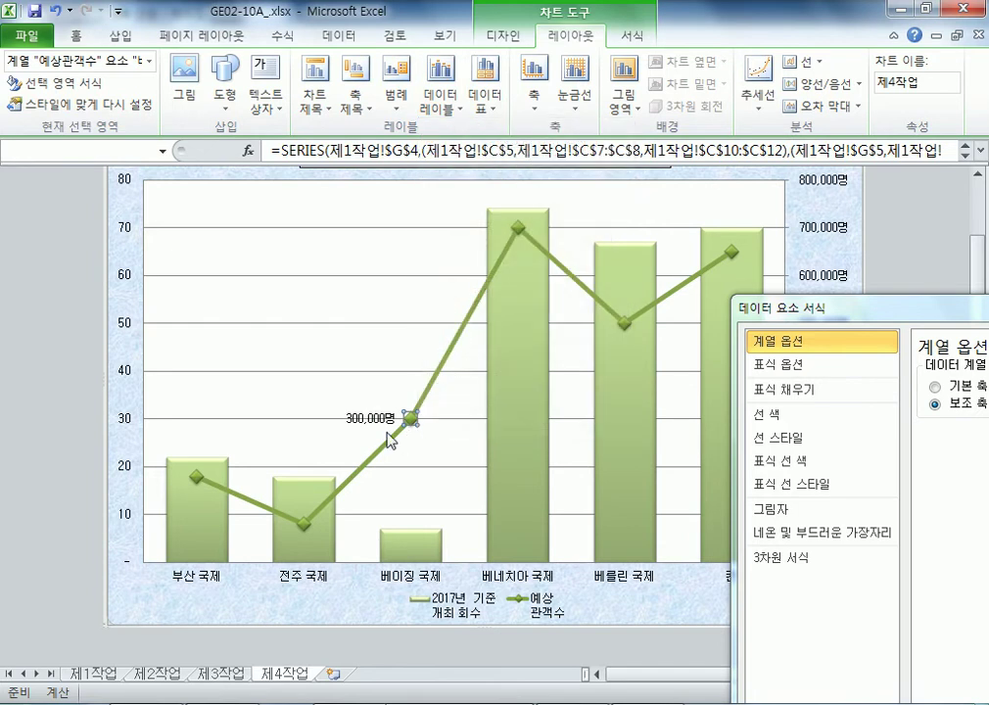
Step: Move the 베이징 국제 data label slightly upward so it clears the gridline, and deselect it
mouse_move(392, 438)
mouse_move(411, 419)
double_click(366, 416)
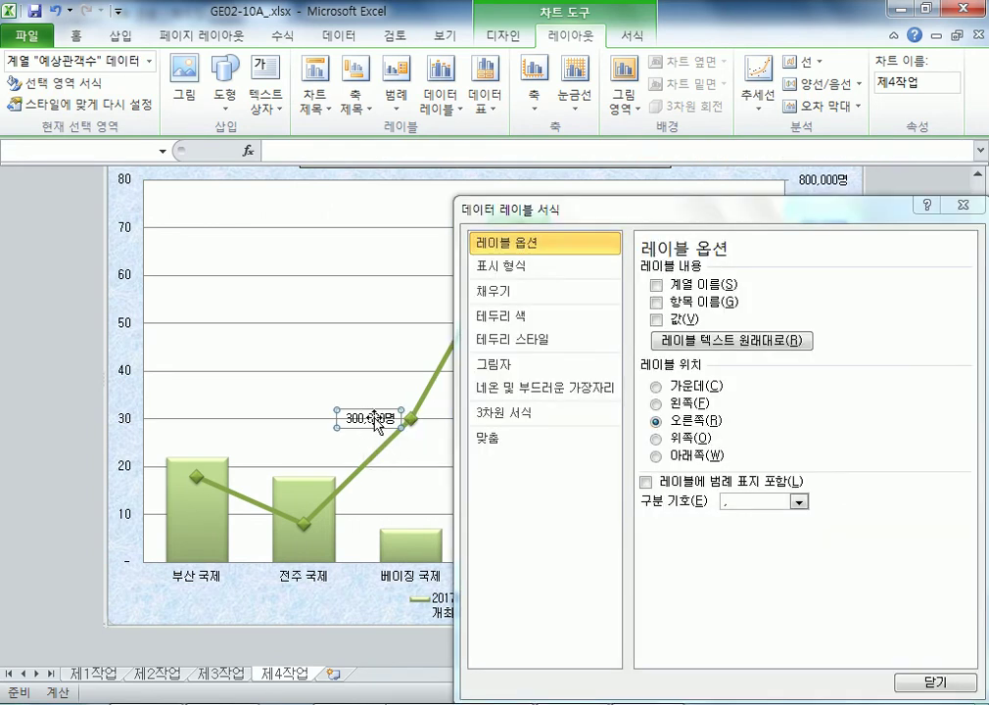
drag(375, 410, 380, 389)
click(412, 452)
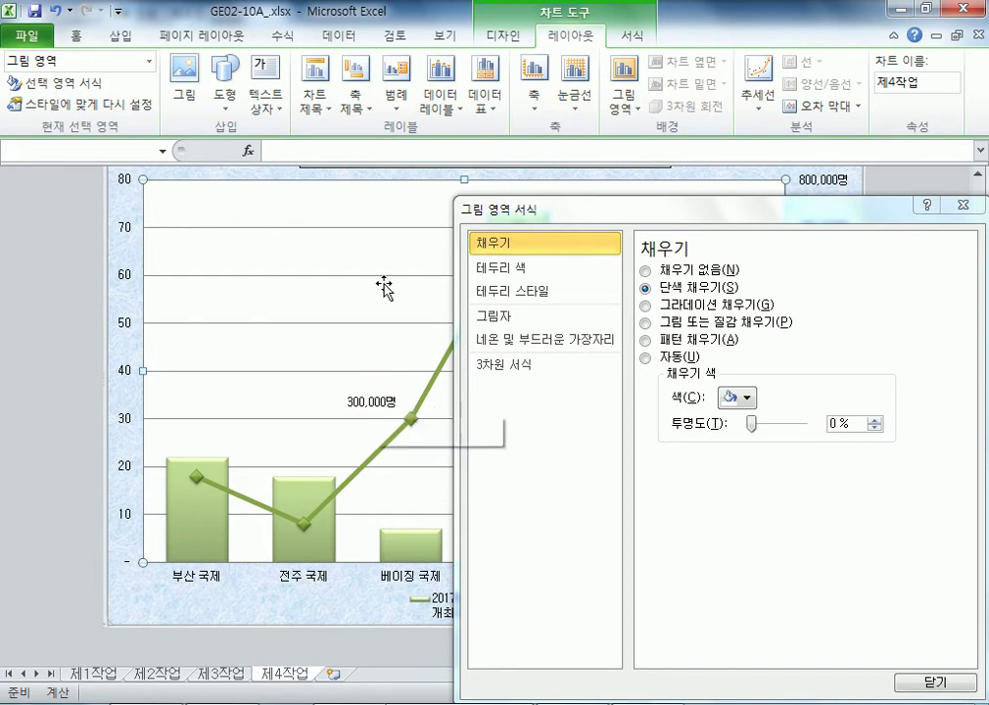
Step: Change the major gridlines of the primary vertical axis to the dashed line style (파선)
click(314, 229)
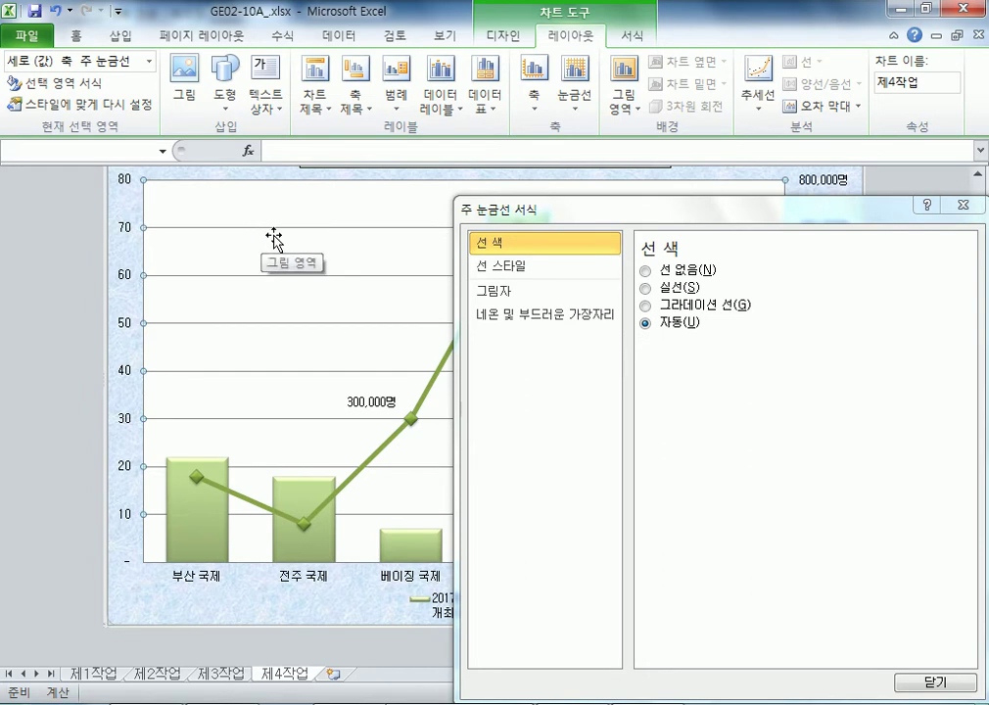
click(485, 267)
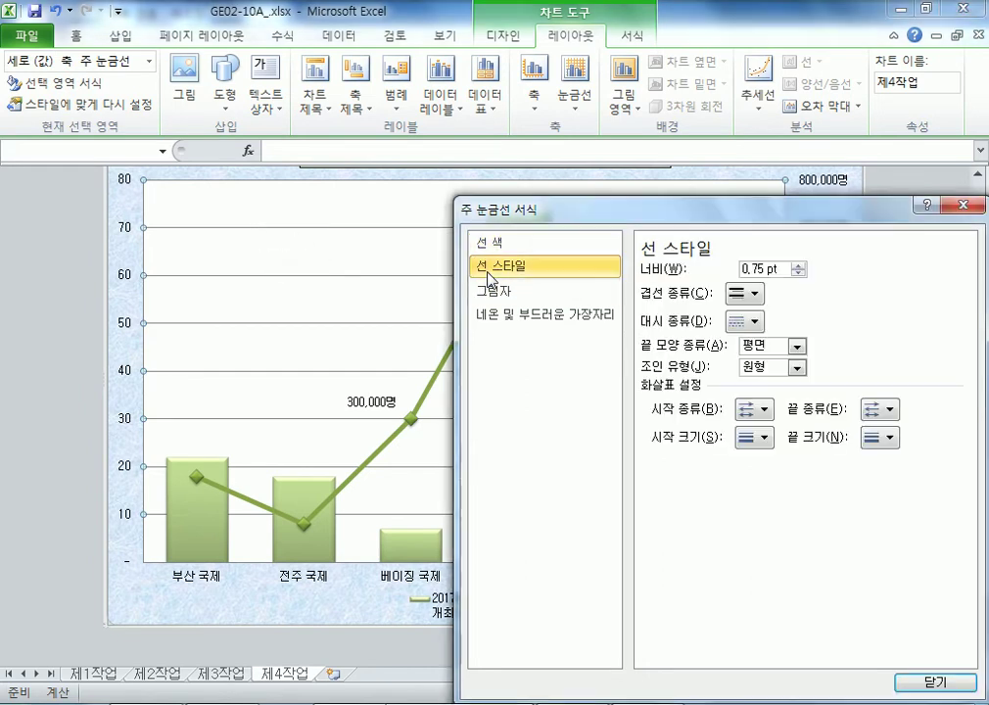
click(755, 295)
click(756, 322)
click(757, 322)
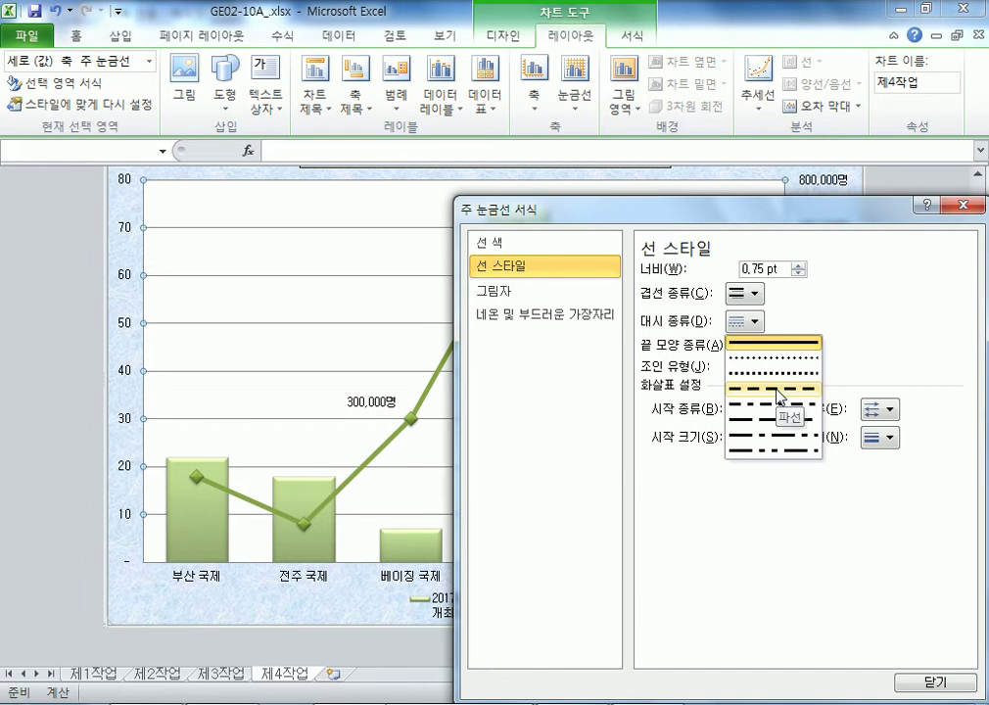
click(777, 391)
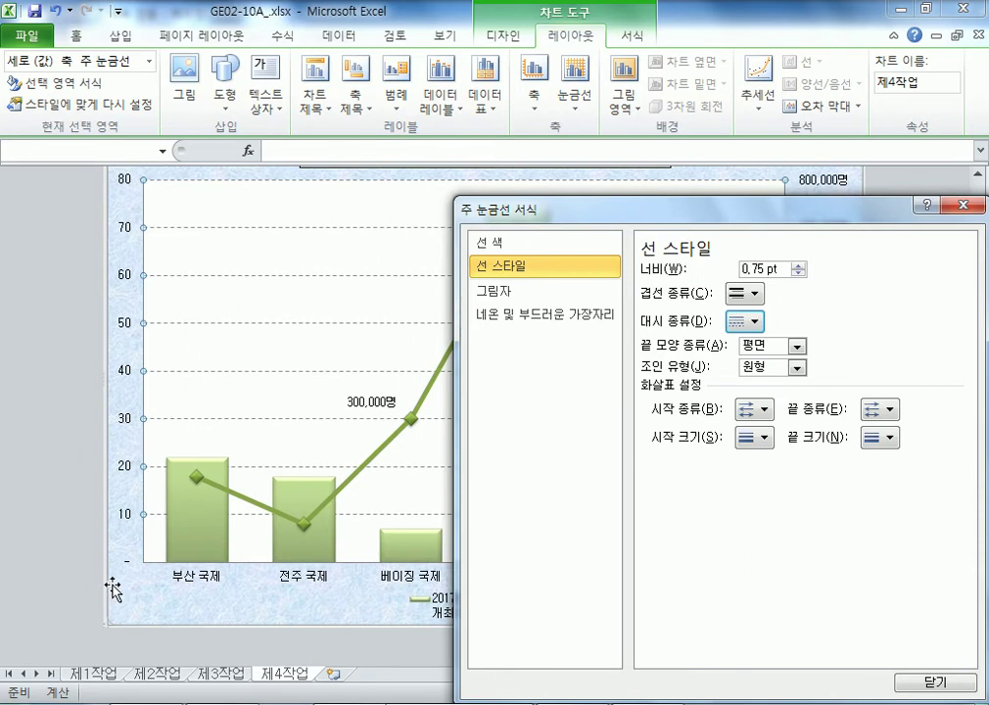
Step: Set the primary vertical axis number format to the 숫자 category with 0 decimal places and the thousands separator
click(127, 333)
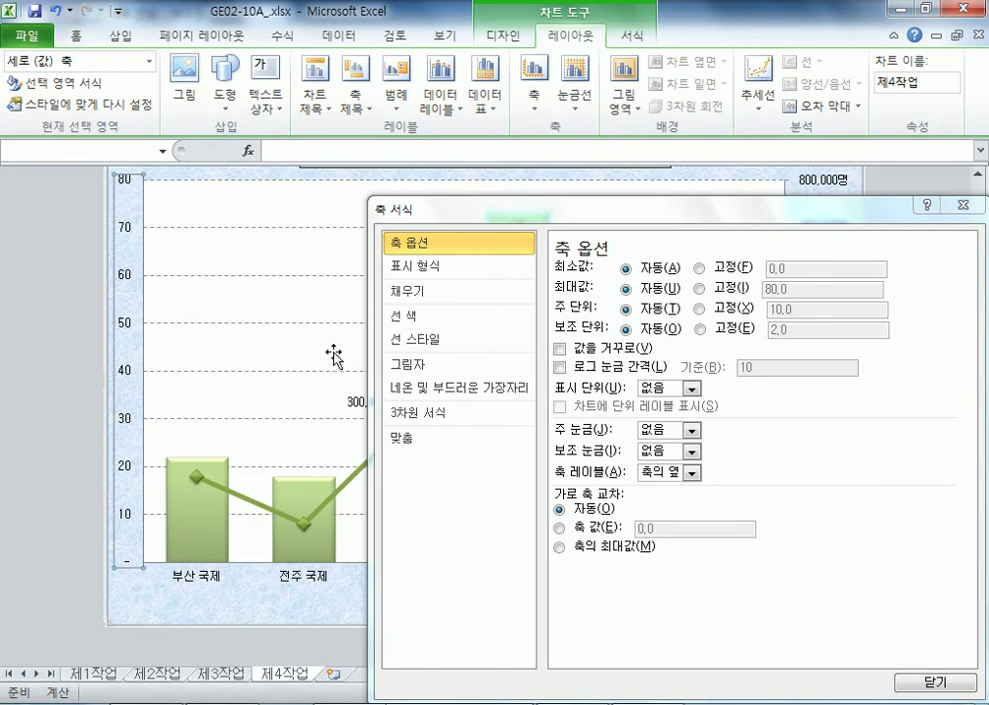
click(425, 274)
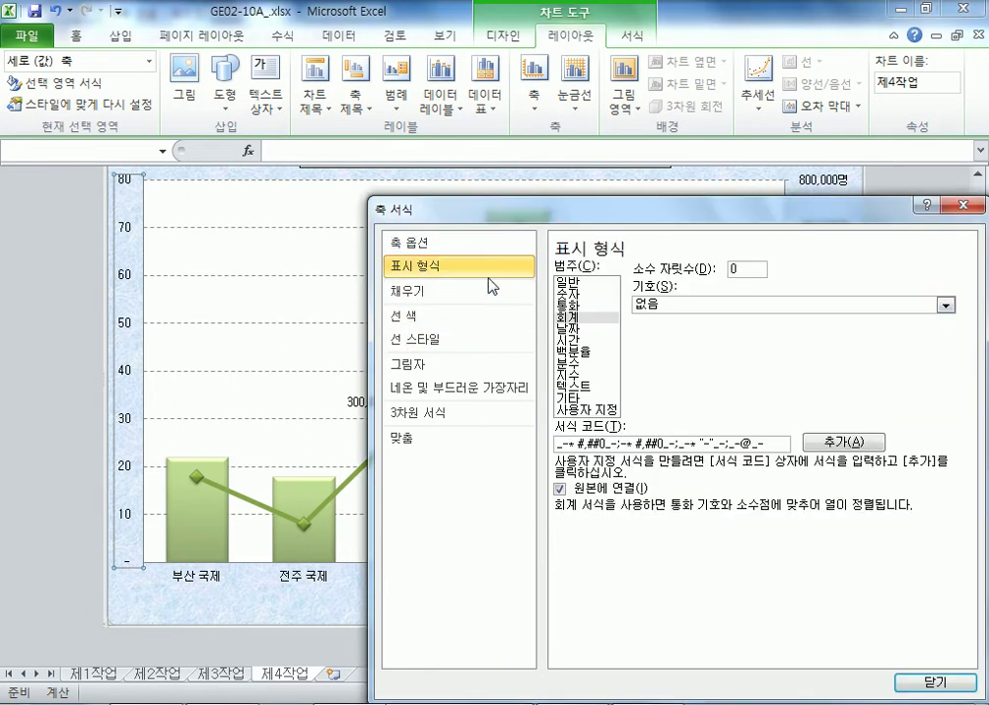
click(567, 306)
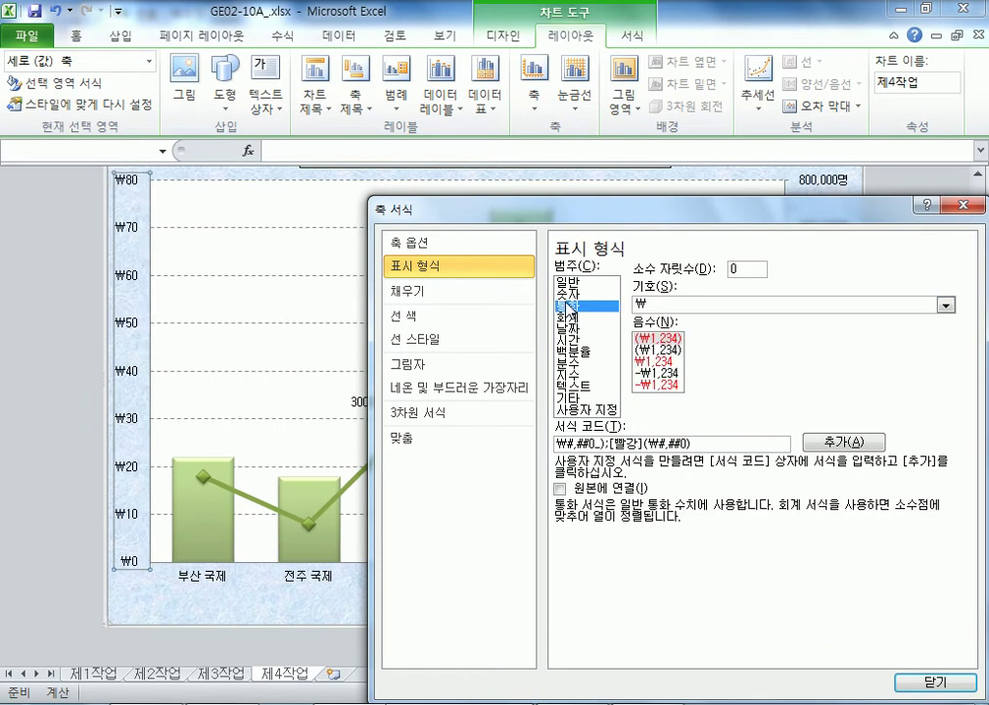
click(654, 309)
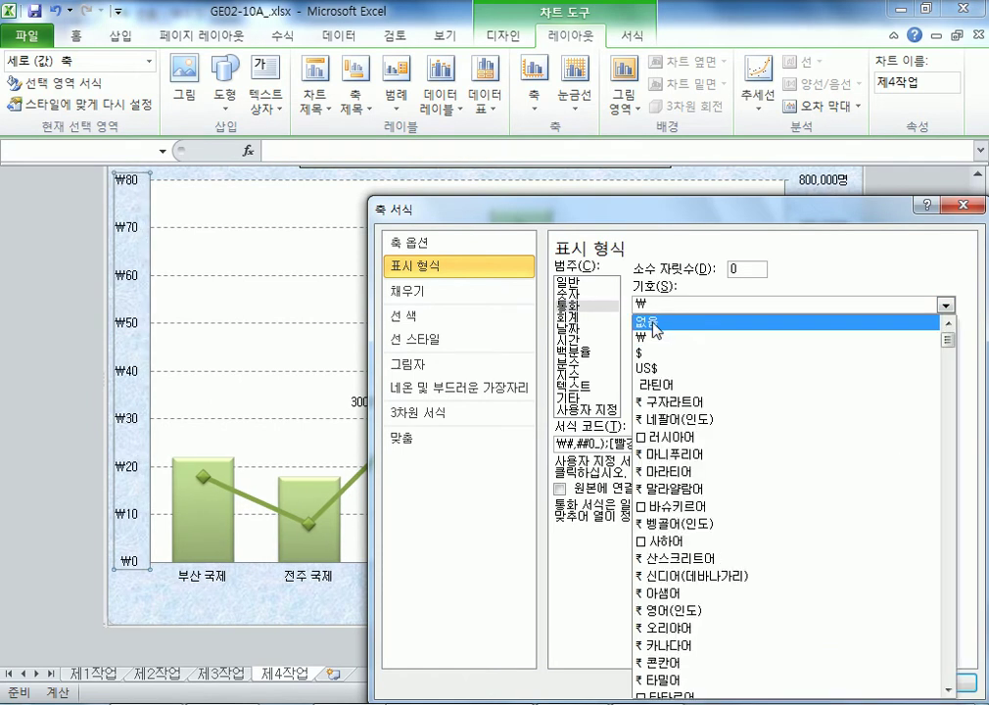
click(641, 318)
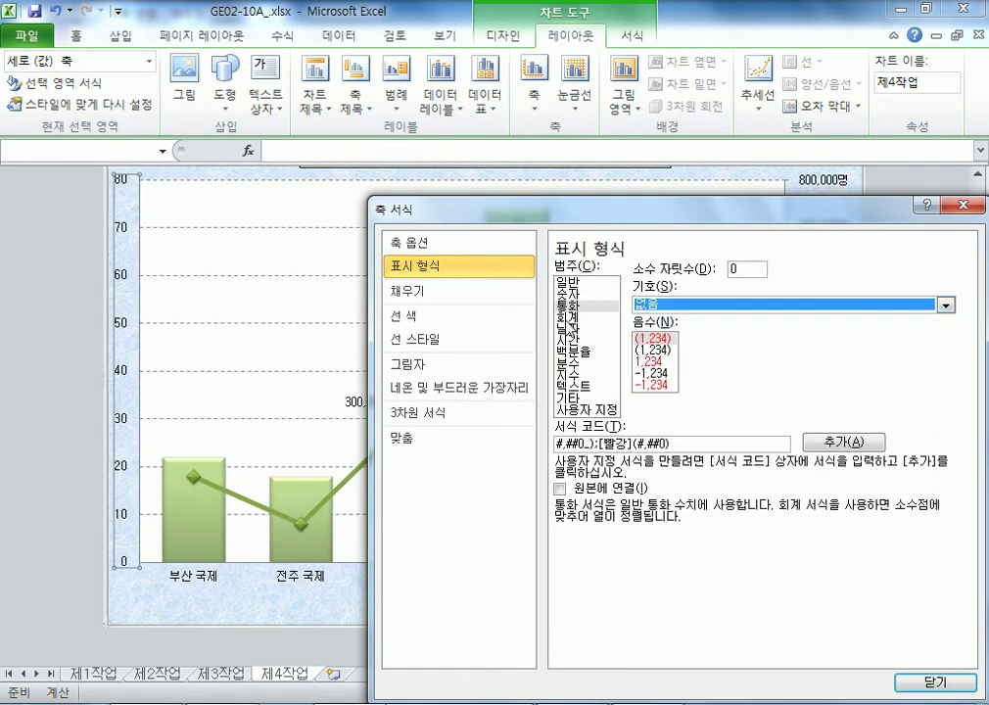
click(586, 317)
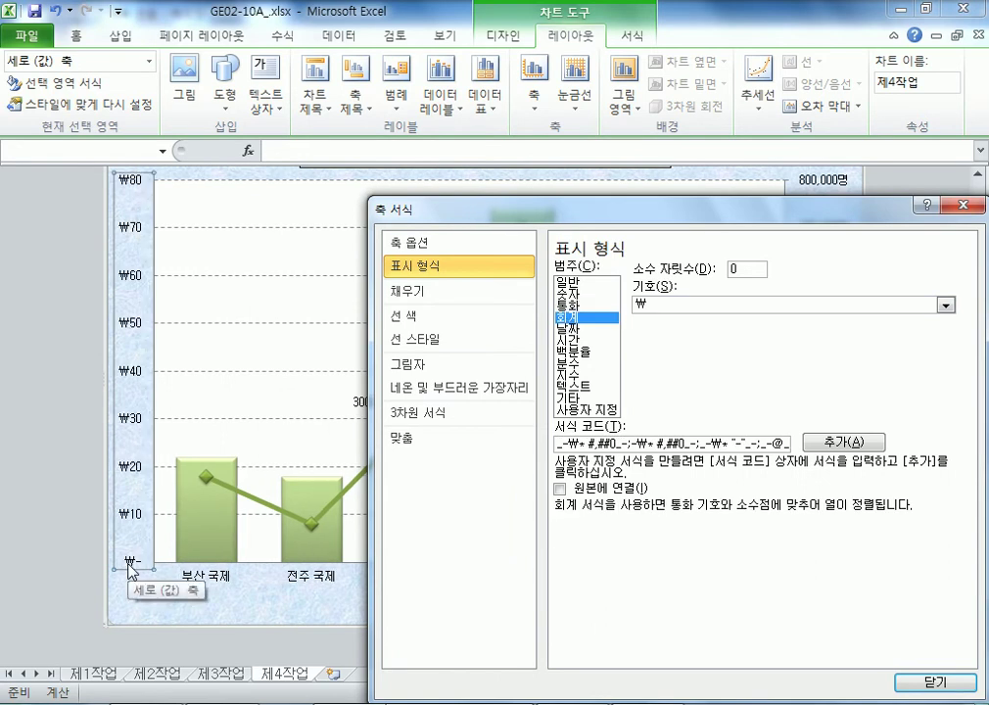
click(573, 306)
click(575, 293)
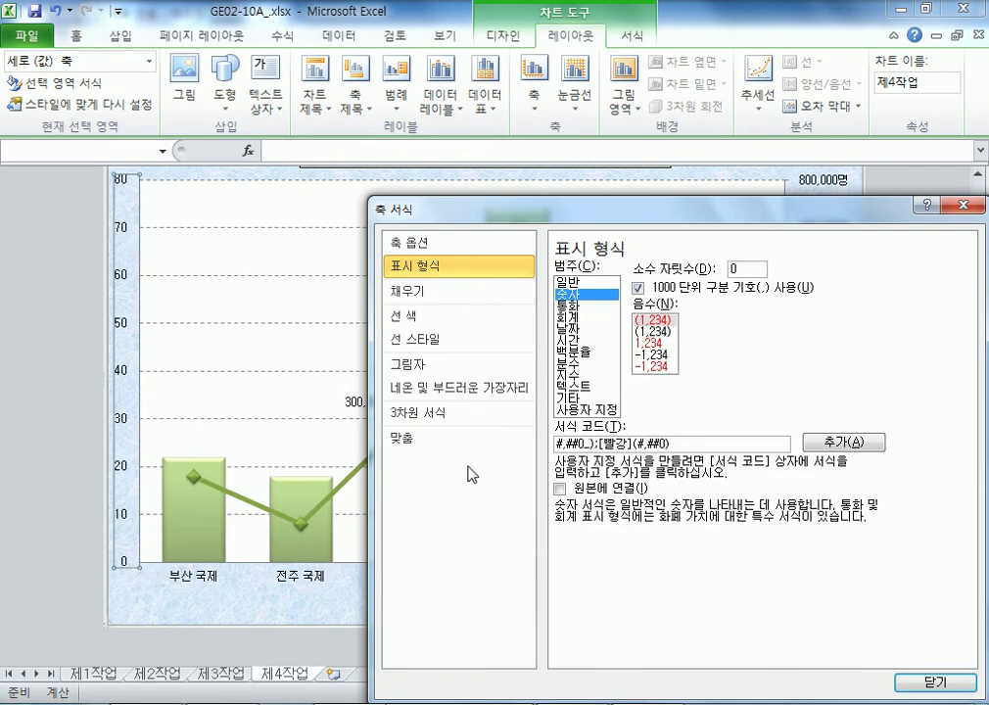
Step: Try the 회계 and 통화 number formats on the primary vertical axis, and return to 숫자
drag(750, 210, 437, 102)
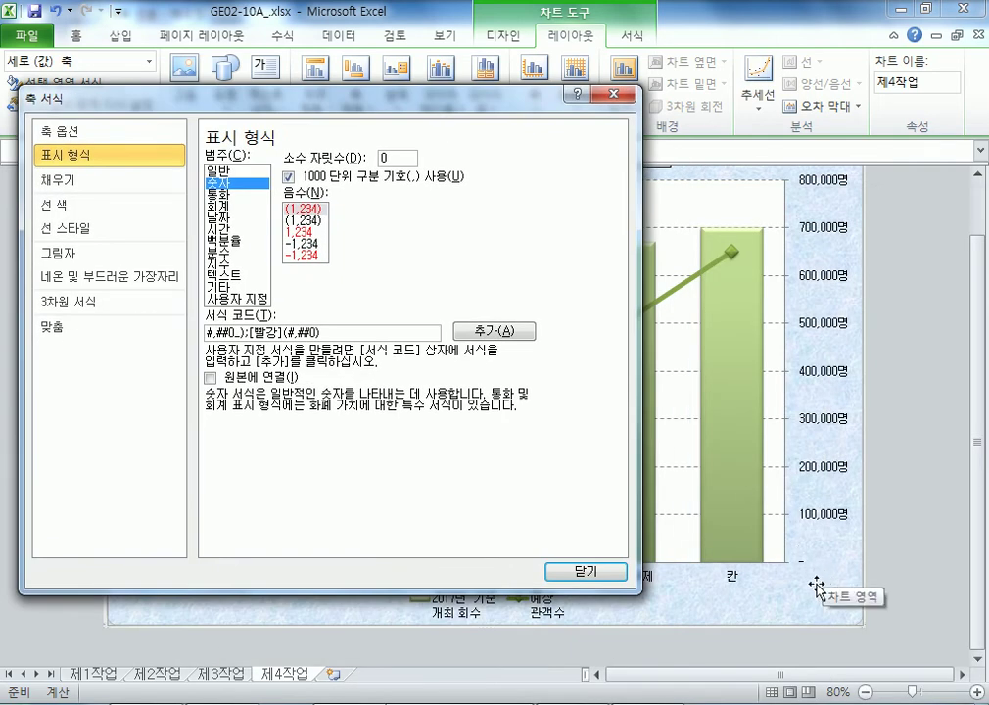
click(223, 207)
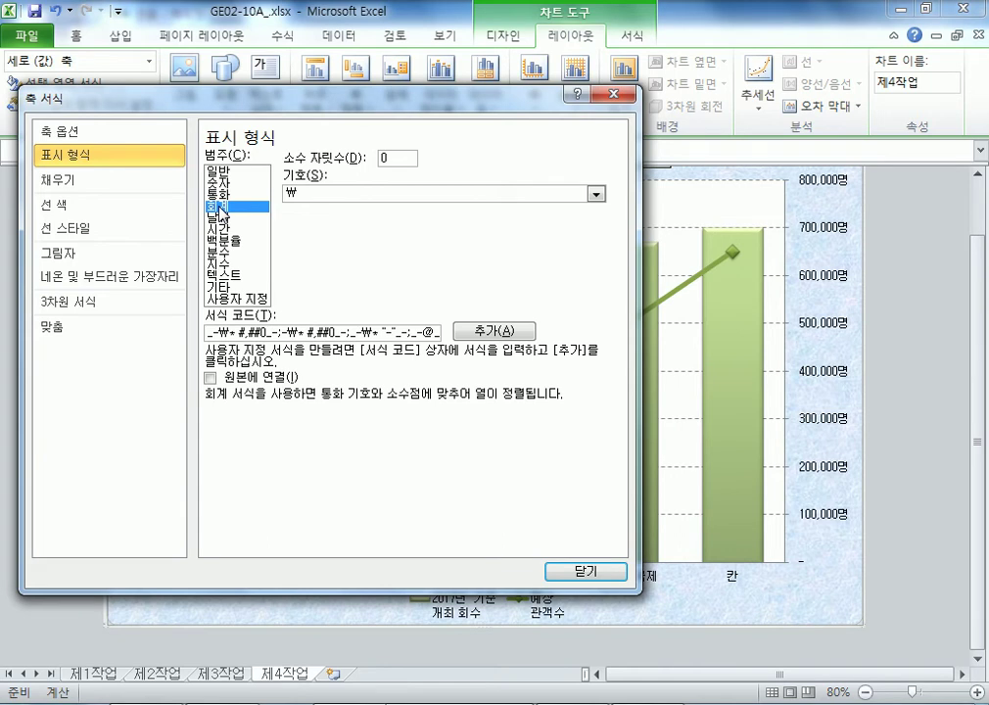
click(222, 195)
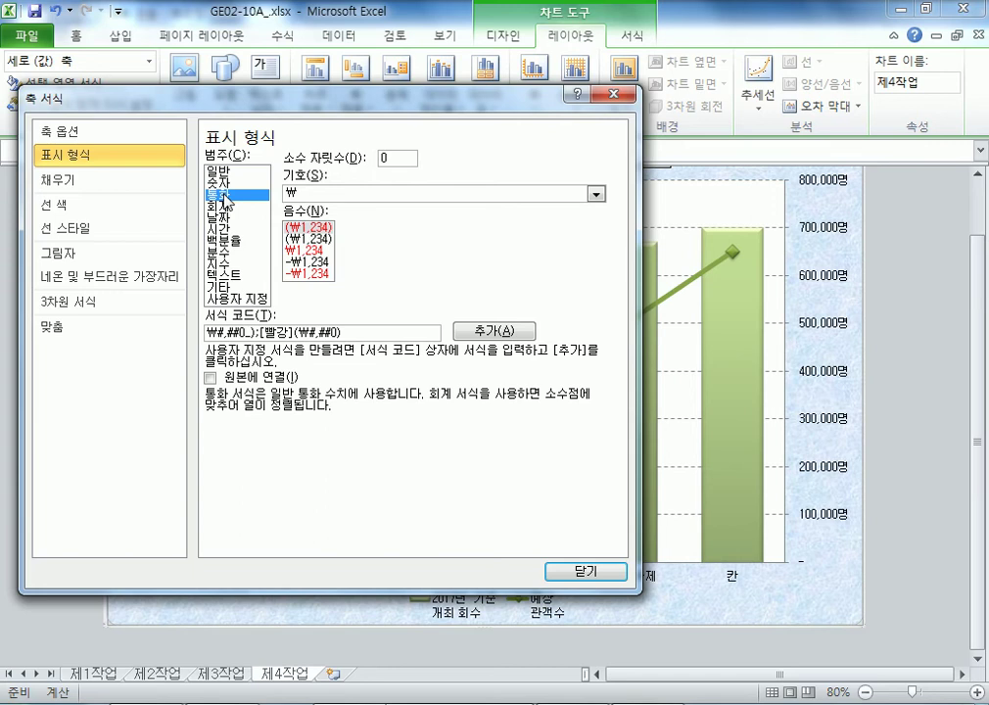
drag(411, 102, 653, 199)
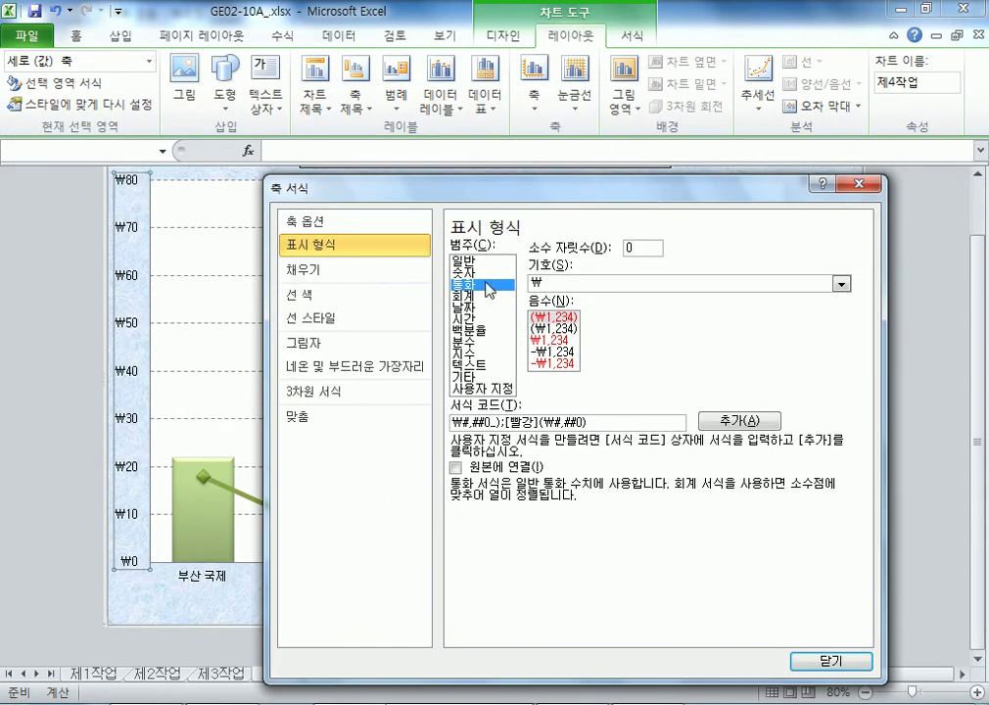
key(Up)
Step: Set the secondary vertical axis number format to 숫자 with 0 decimals and the thousands separator, and close the axis formatting
drag(608, 200, 381, 171)
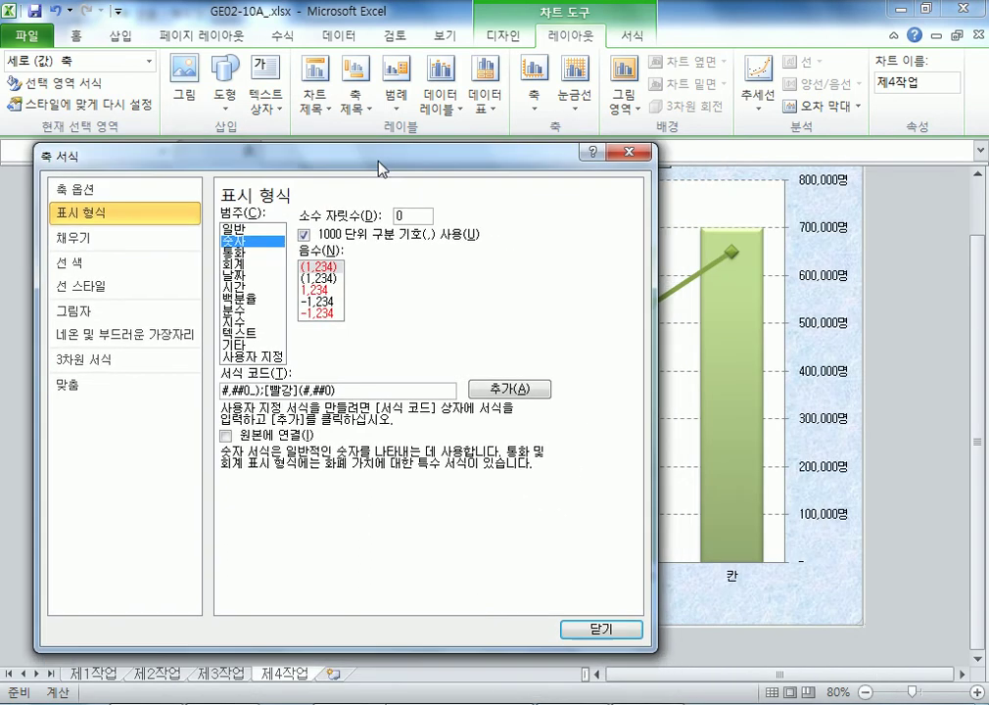
click(823, 232)
click(822, 232)
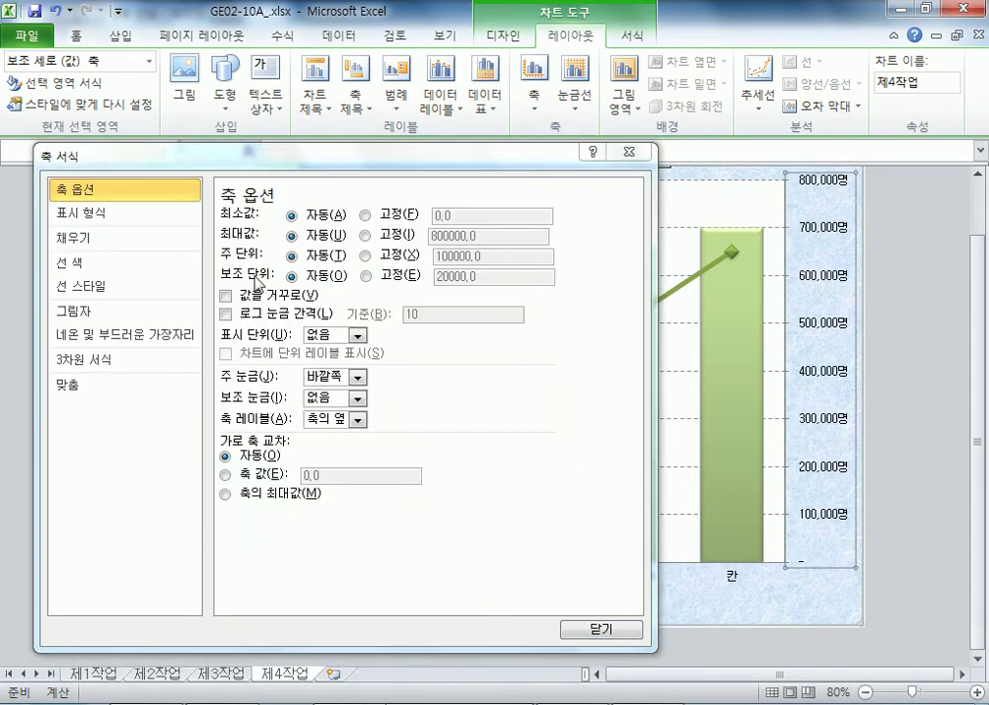
click(105, 214)
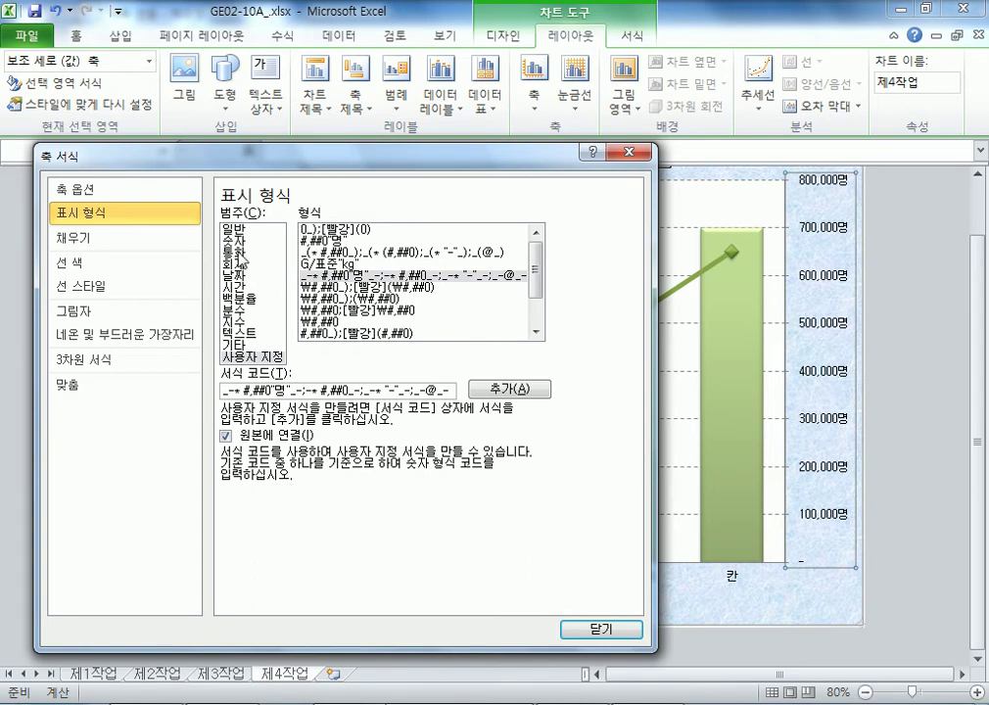
click(240, 254)
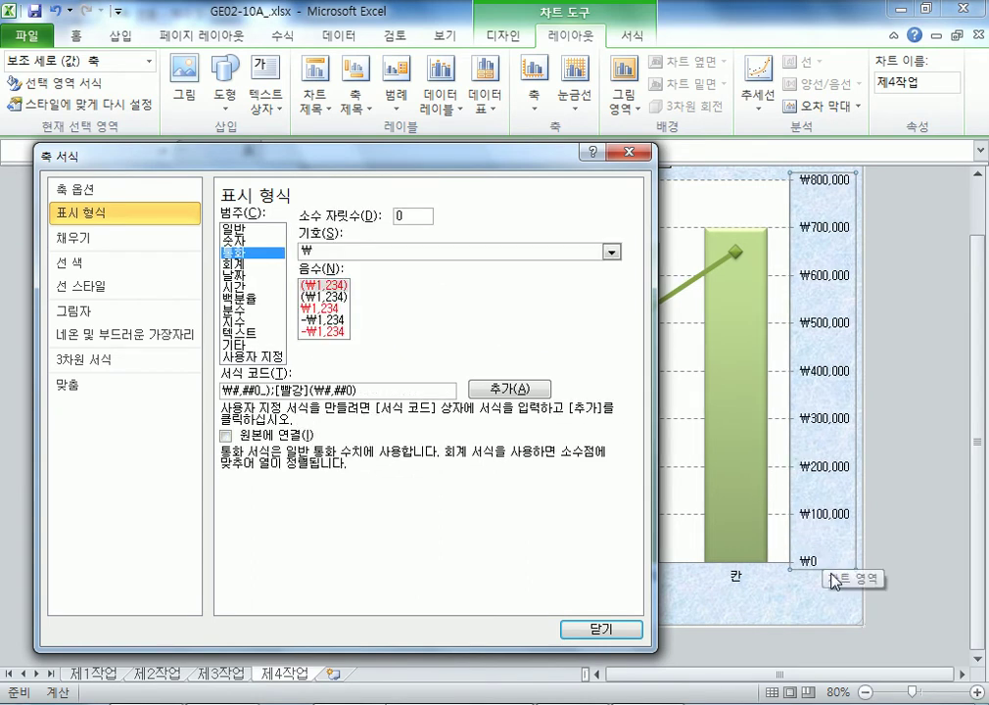
click(240, 239)
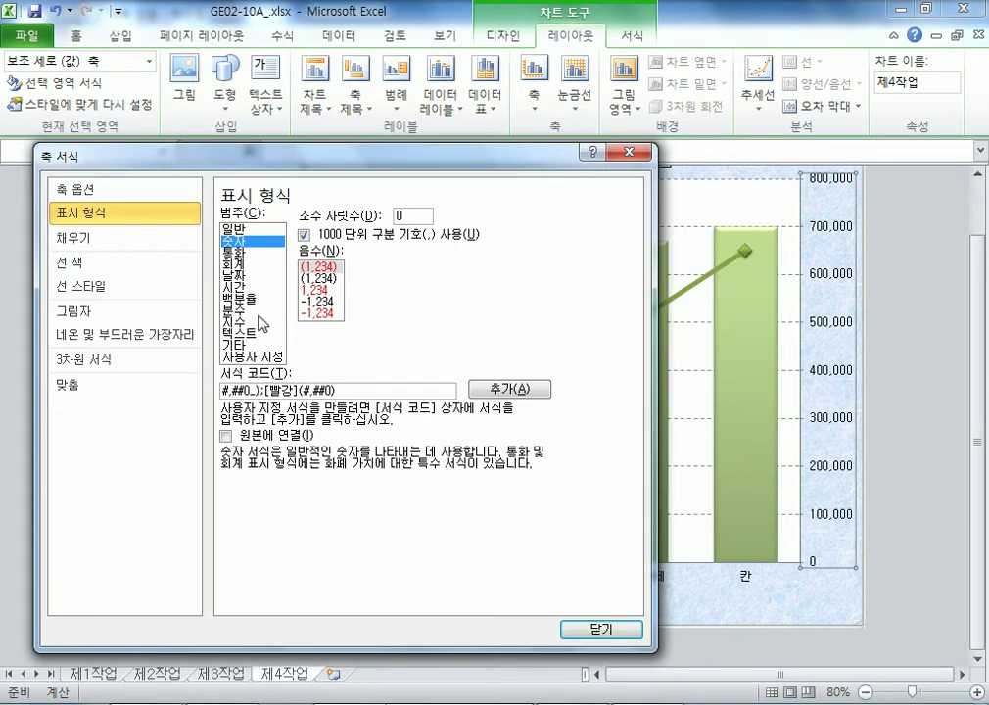
click(600, 628)
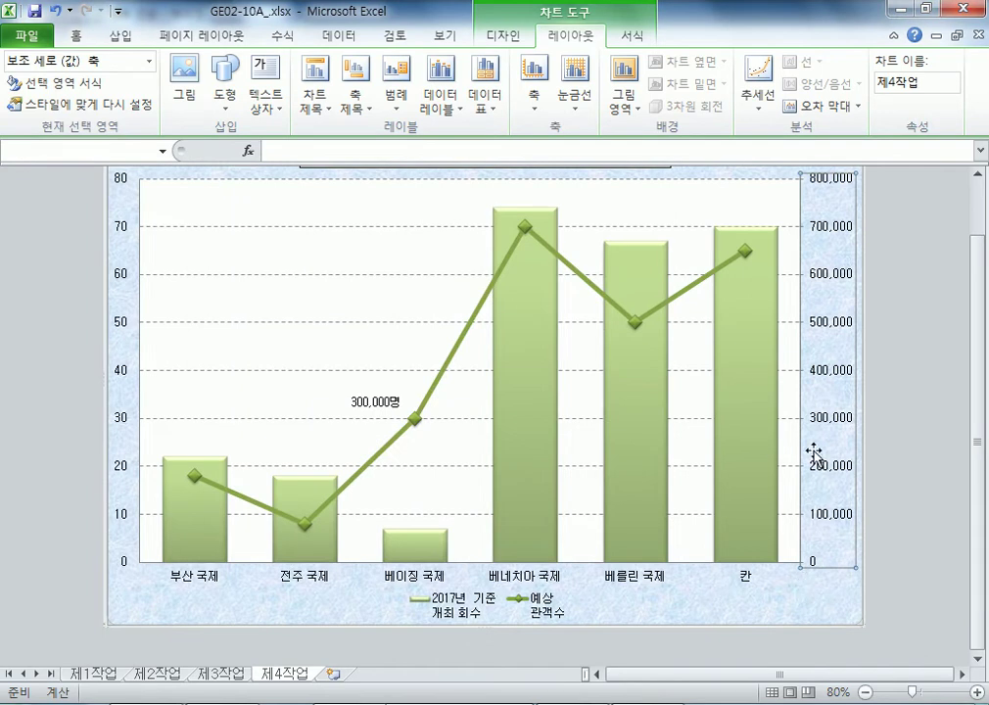
Step: Undo the last number format changes on the chart's secondary vertical axis
click(54, 11)
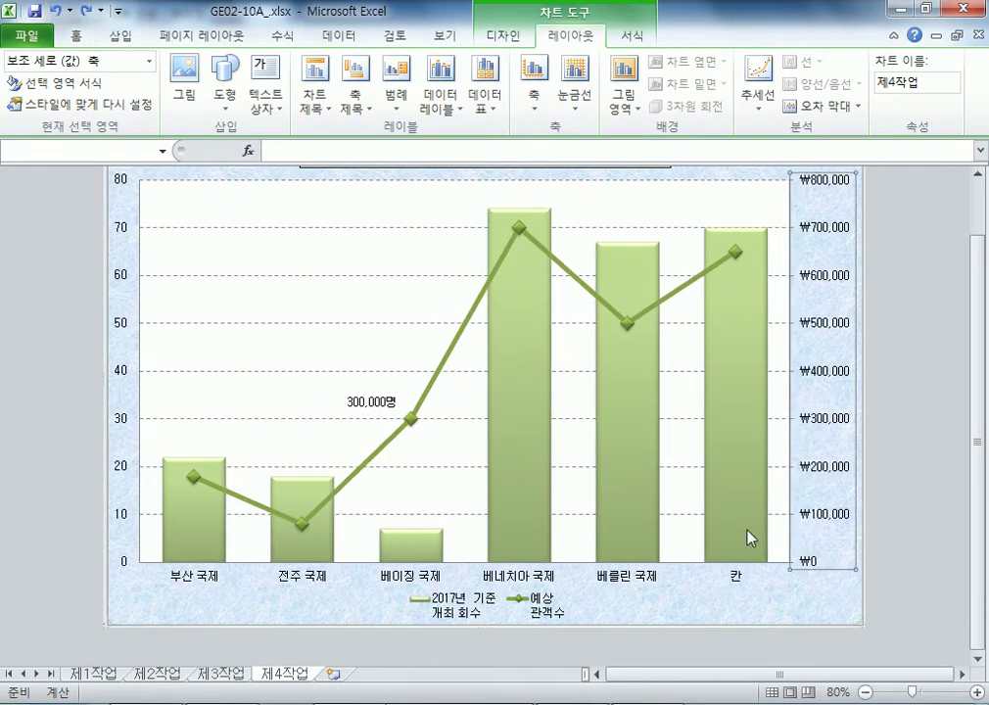
click(59, 10)
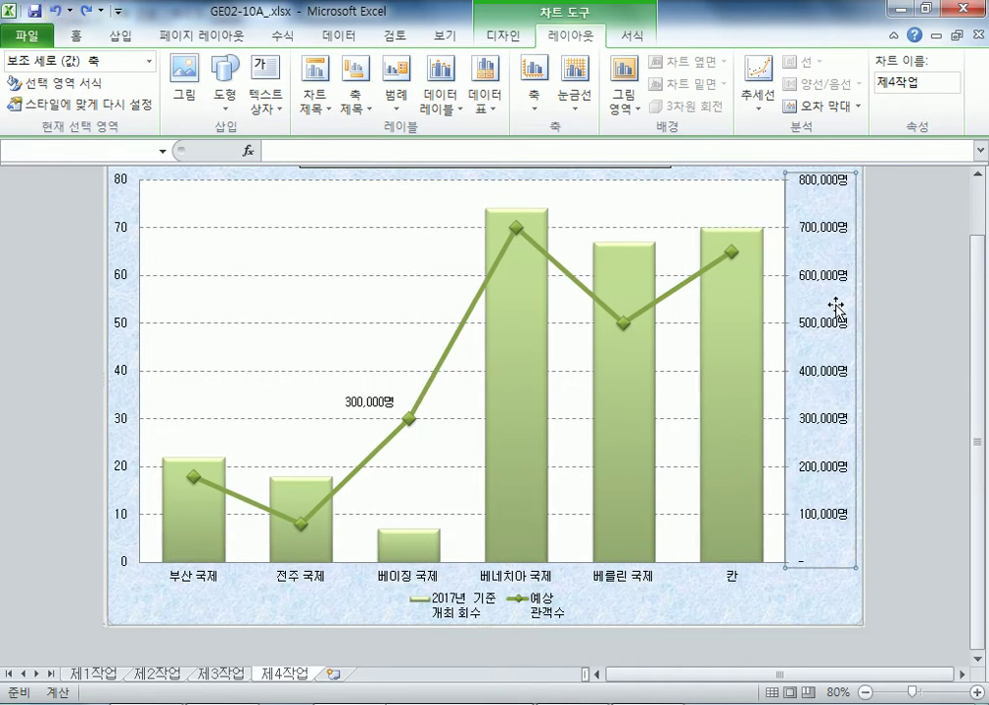
Step: Apply the custom number format #,##0명 to the audience figures in cells G5:G12 of sheet 제1작업
click(90, 674)
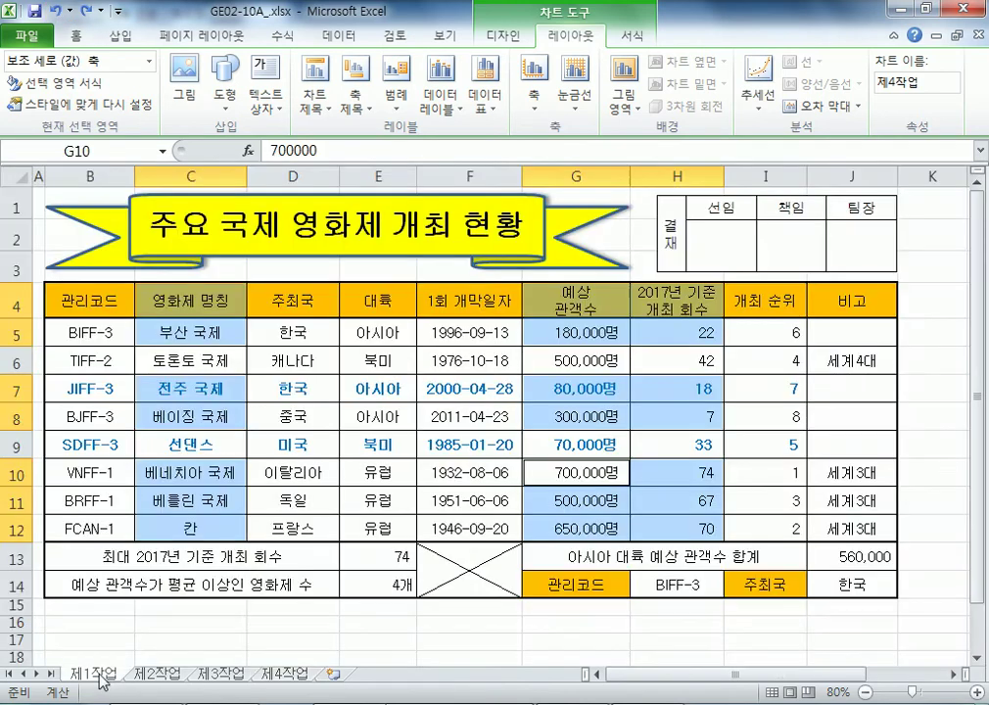
drag(569, 332, 569, 525)
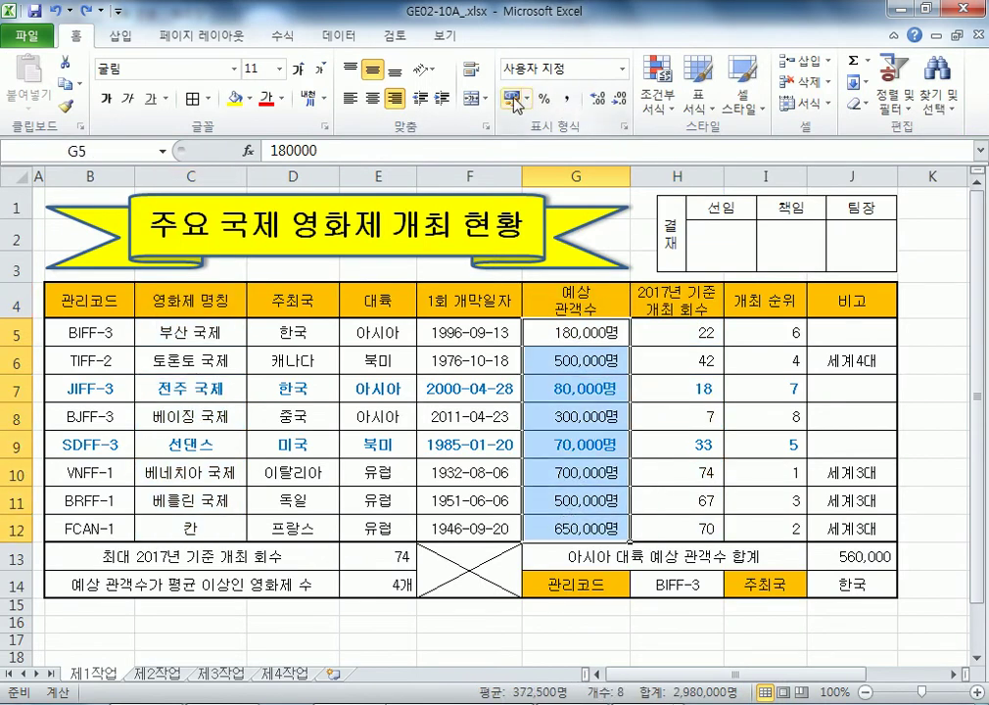
click(606, 124)
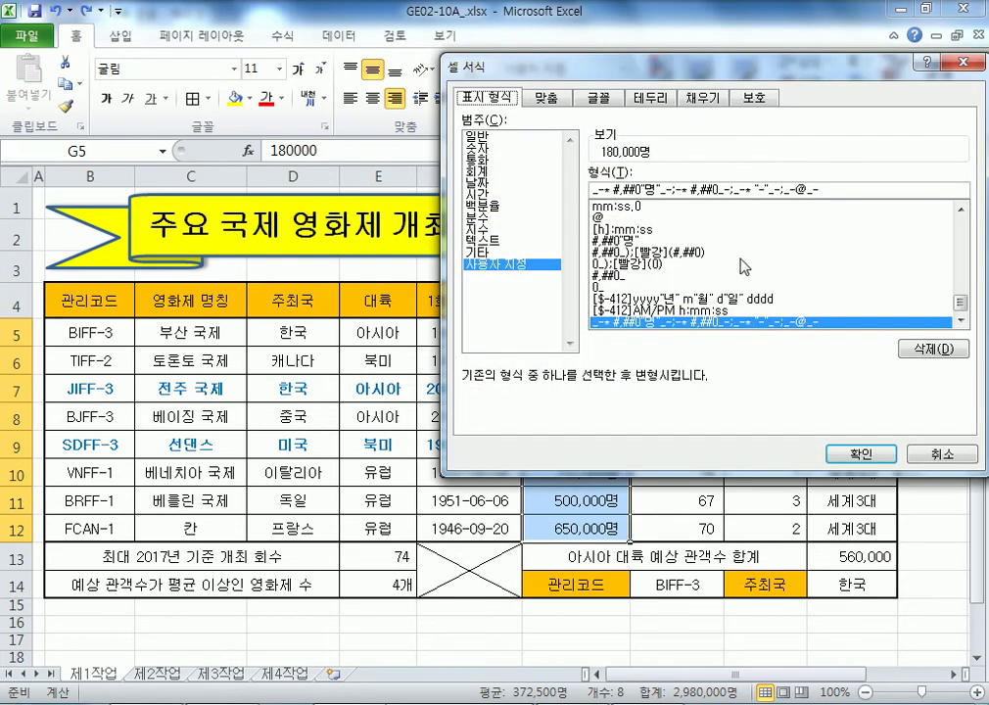
scroll(750, 237, up, 10)
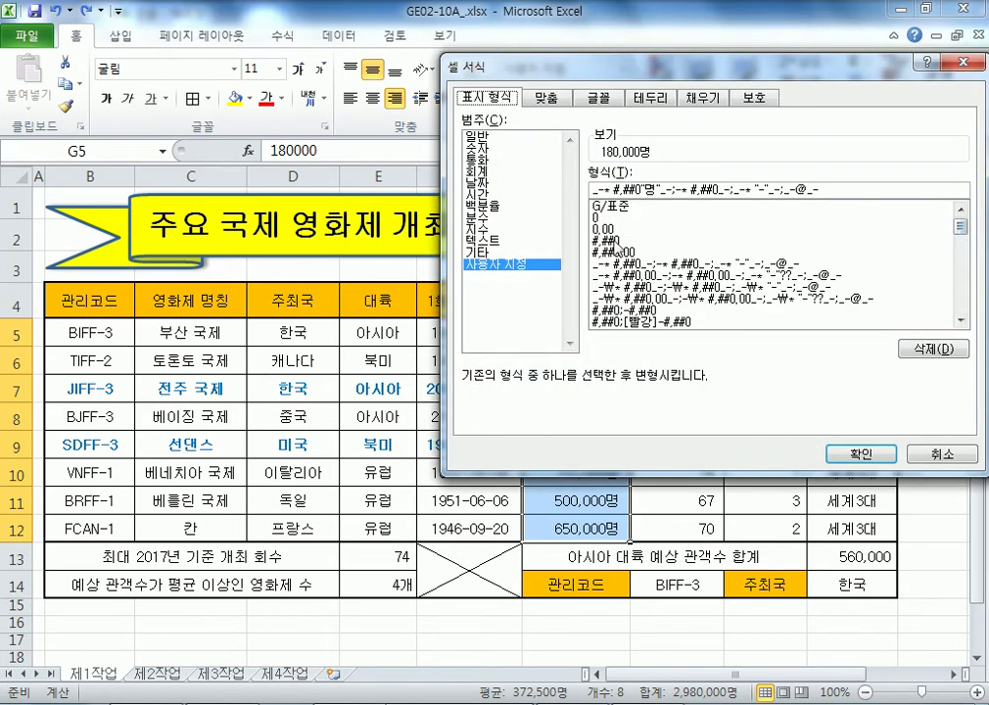
click(646, 240)
click(709, 190)
text(ㅁ)
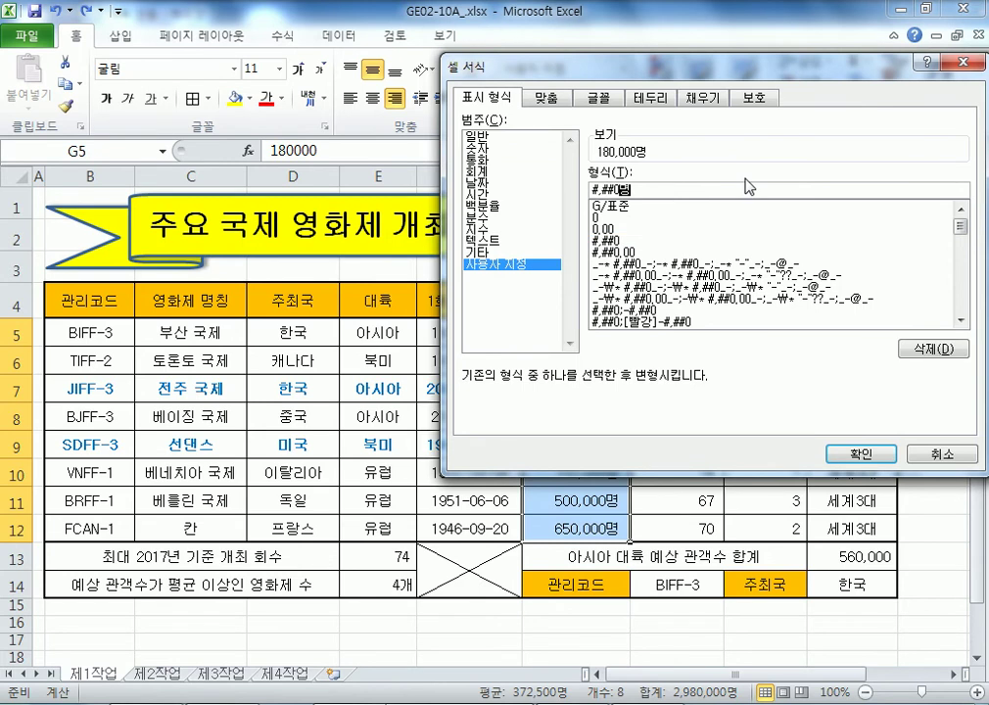
key(Return)
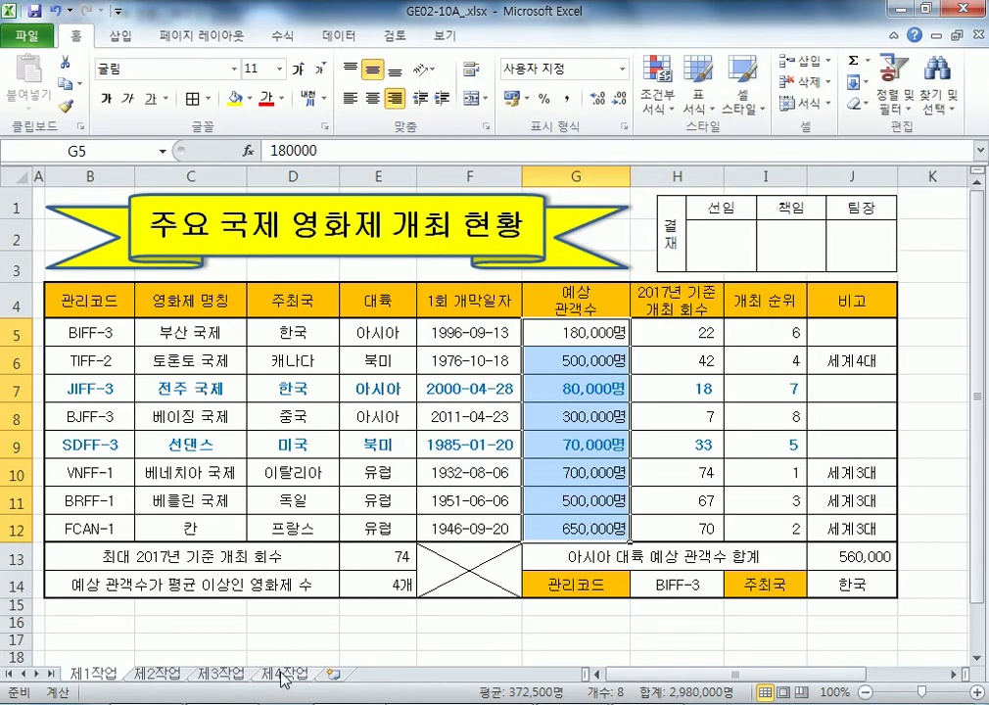
Step: Examine the chart's secondary axis on sheet 제4작업 and compare the audience number formats across sheets 제1작업, 제2작업 and 제3작업
click(285, 673)
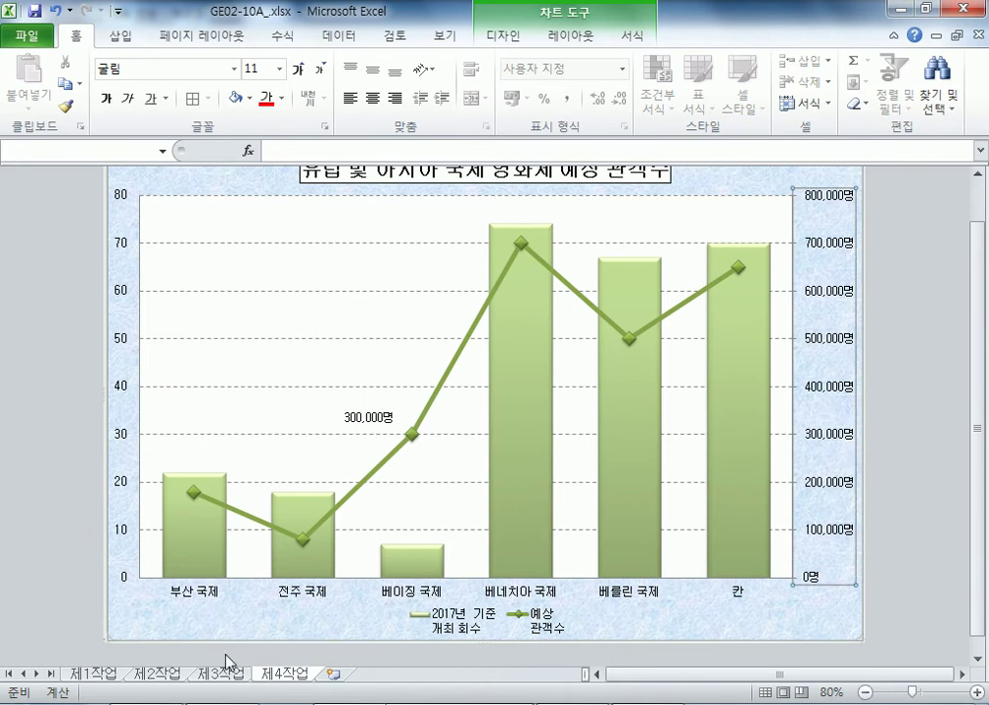
click(94, 673)
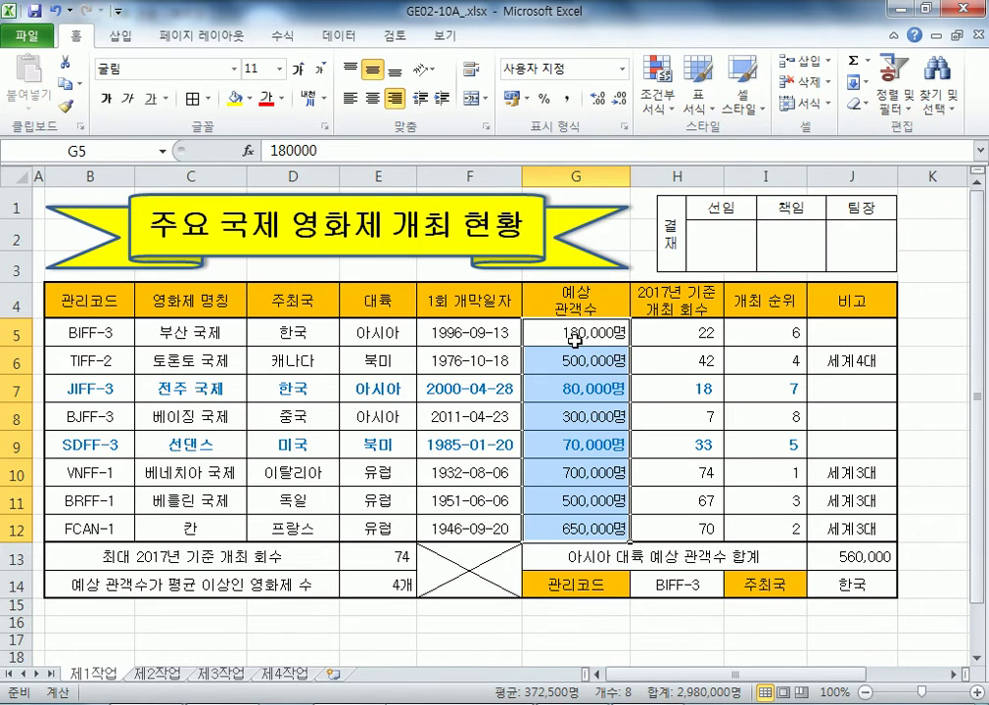
click(156, 674)
scroll(350, 297, up, 3)
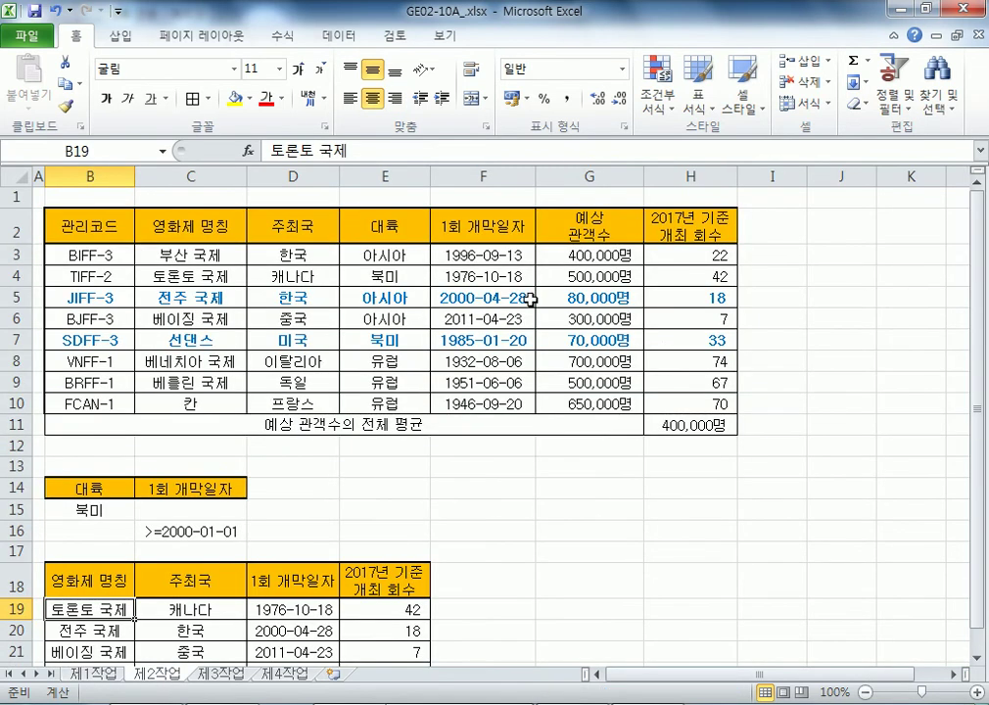
click(223, 672)
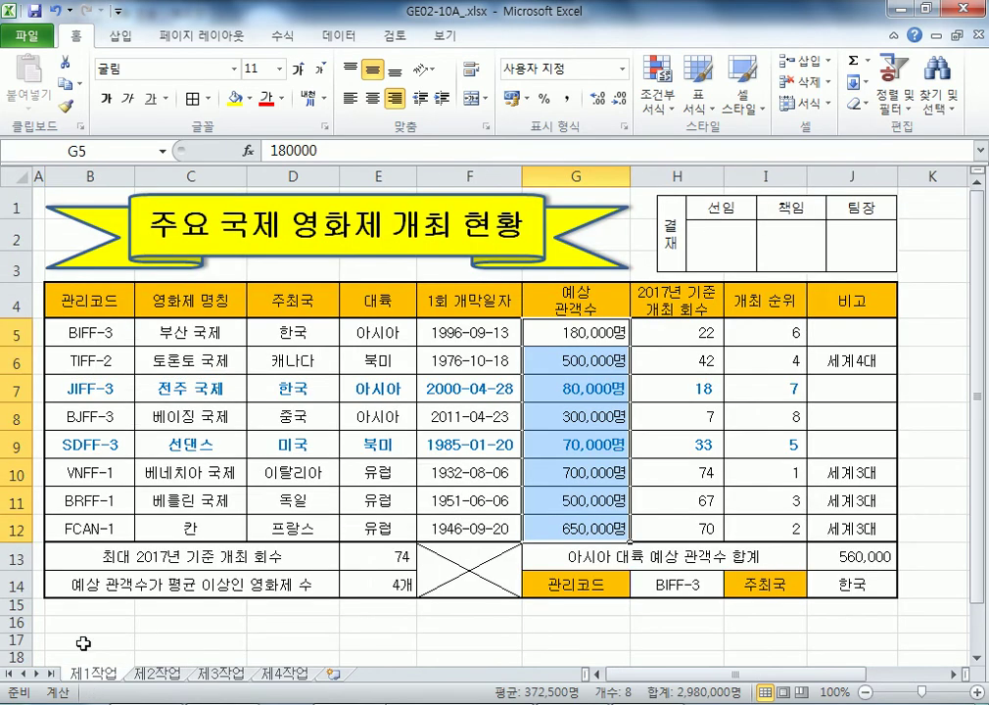
click(88, 673)
drag(59, 299, 631, 530)
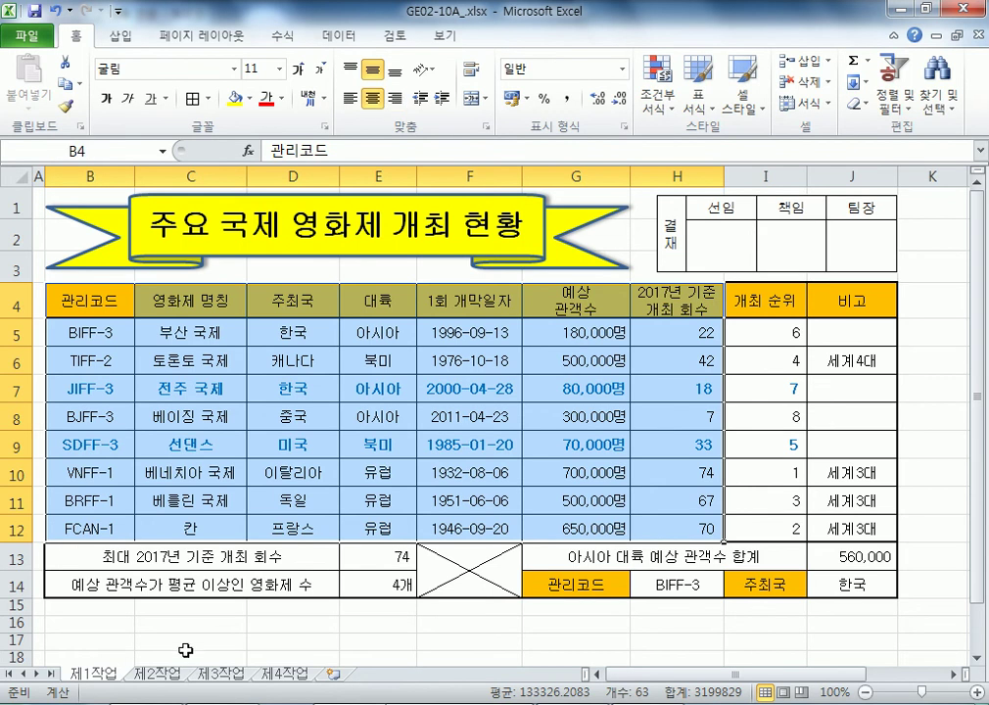
click(157, 674)
key(ctrl+Page_Down)
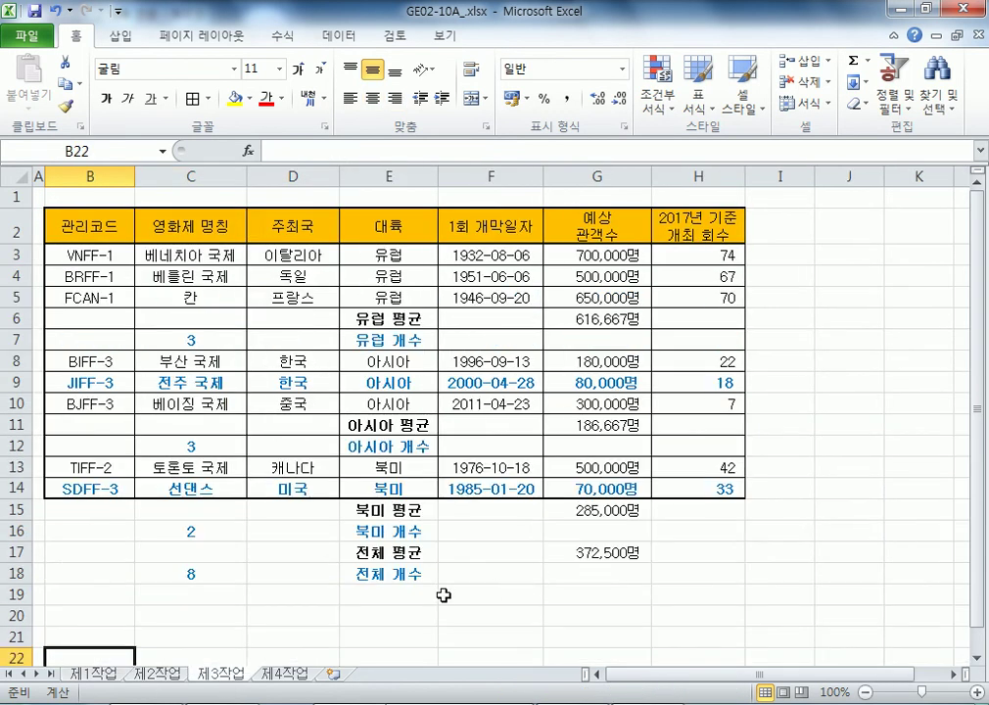
click(85, 678)
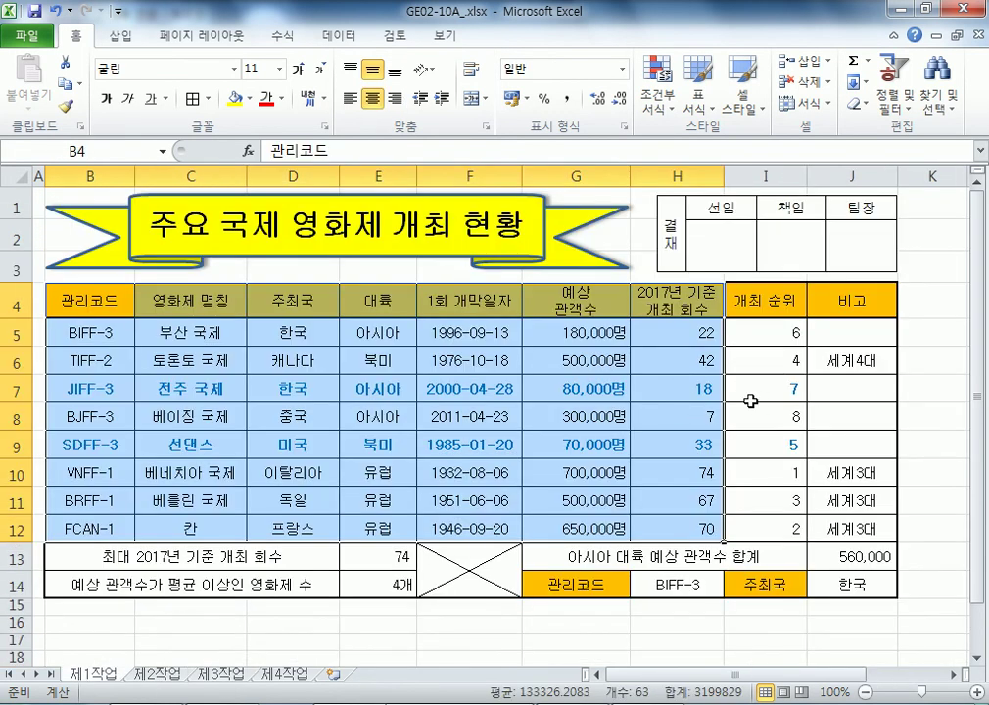
Step: Undo the custom number format on cells G5:G12 of sheet 제1작업, and check the audience figures on sheets 제2작업 and 제3작업
click(590, 333)
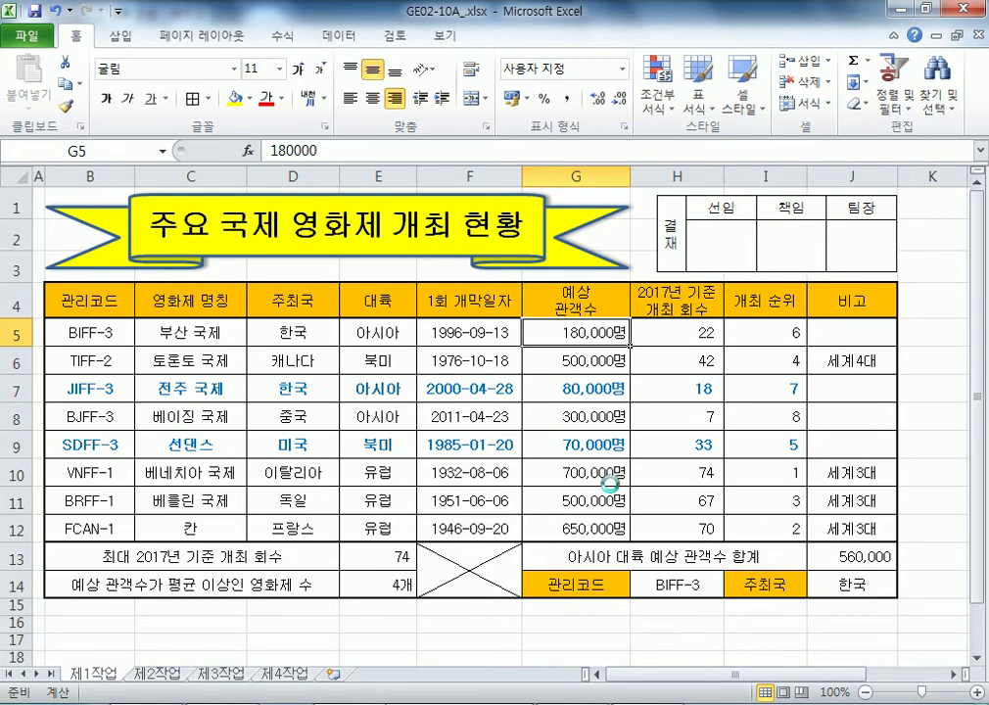
key(shift+Down)
key(shift+Down)
key(shift+Down)
key(shift+Down)
key(shift+Down)
key(shift+Down)
key(shift+Down)
key(shift+Up)
key(shift+Up)
key(shift+Up)
key(shift+Up)
key(shift+Up)
key(shift+Up)
key(shift+Up)
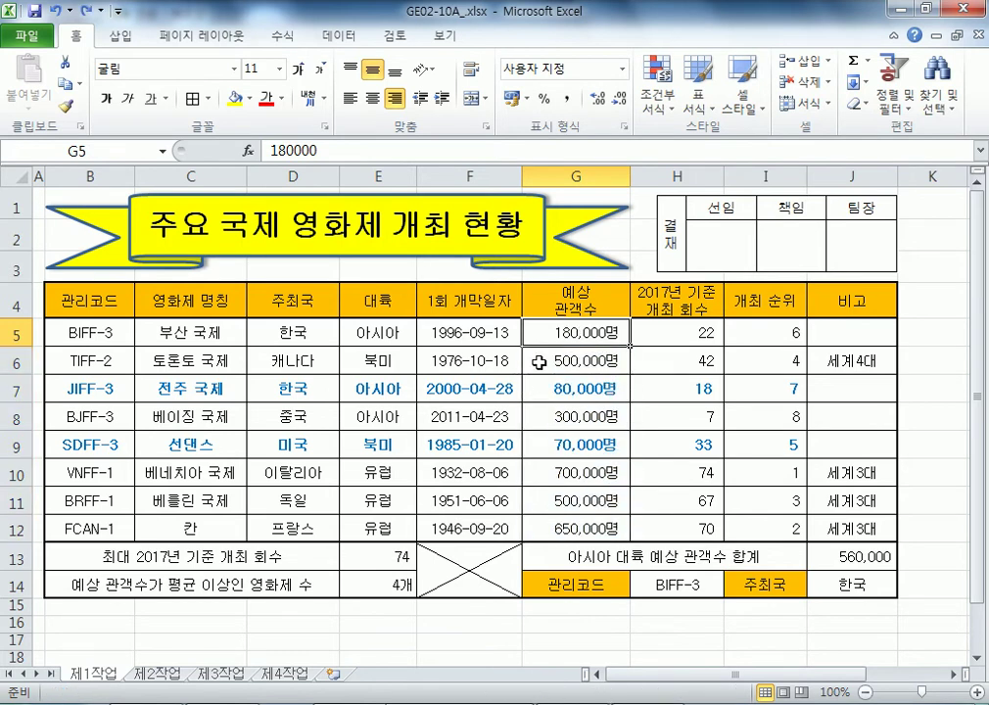
click(159, 675)
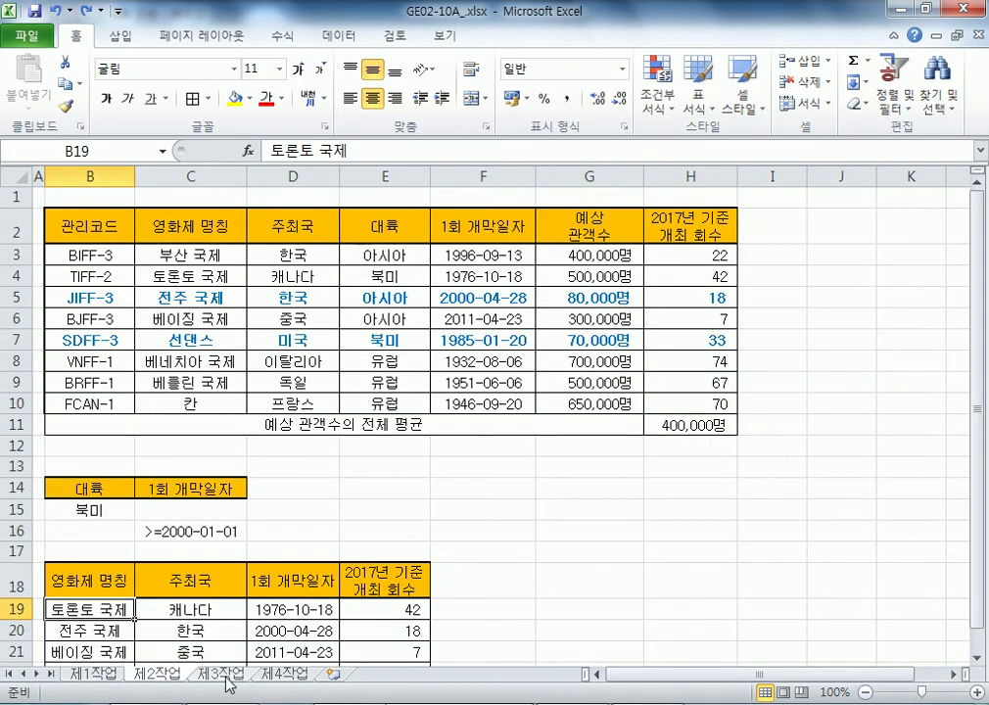
click(223, 675)
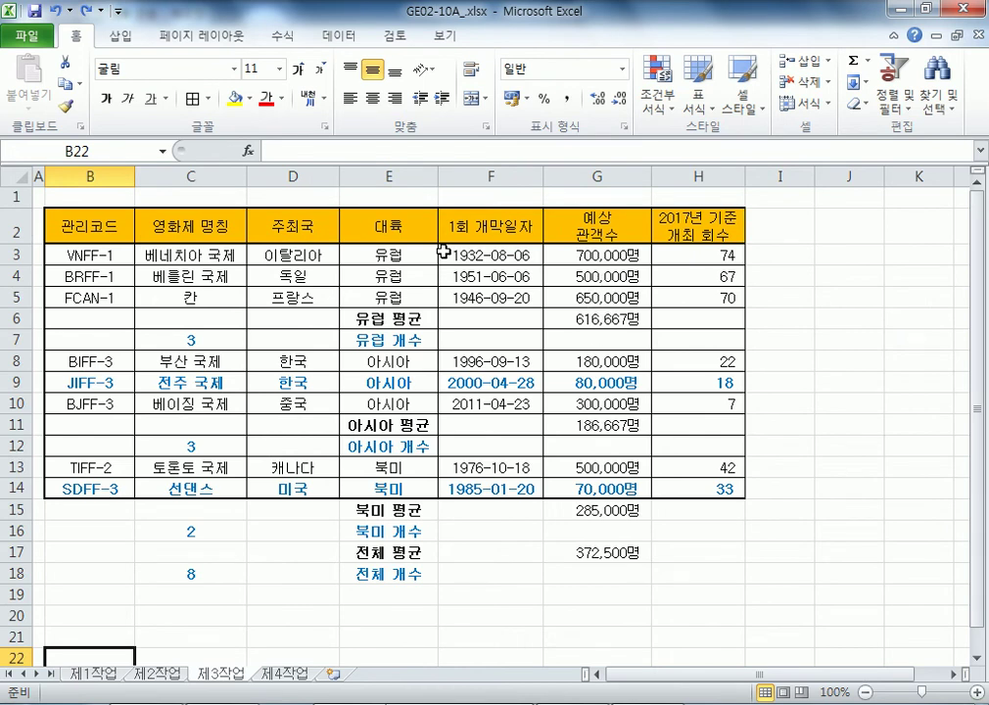
click(94, 674)
Step: Set the number format of the secondary vertical axis on sheet 제4작업 to the custom format code #,##0"명", unlinked from the source
click(290, 676)
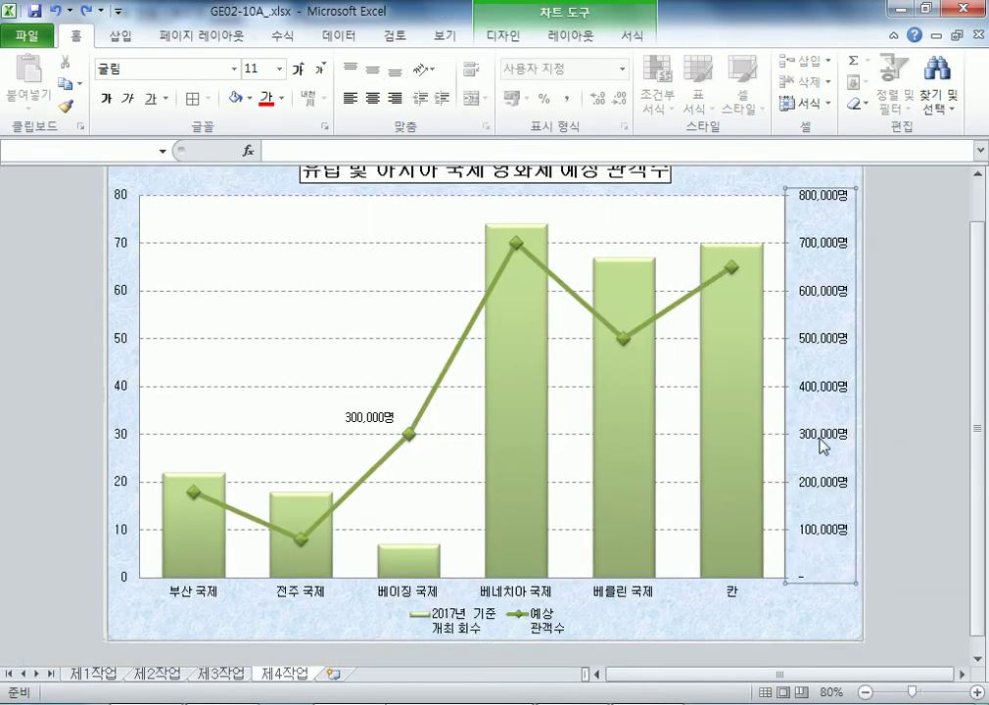
double_click(820, 299)
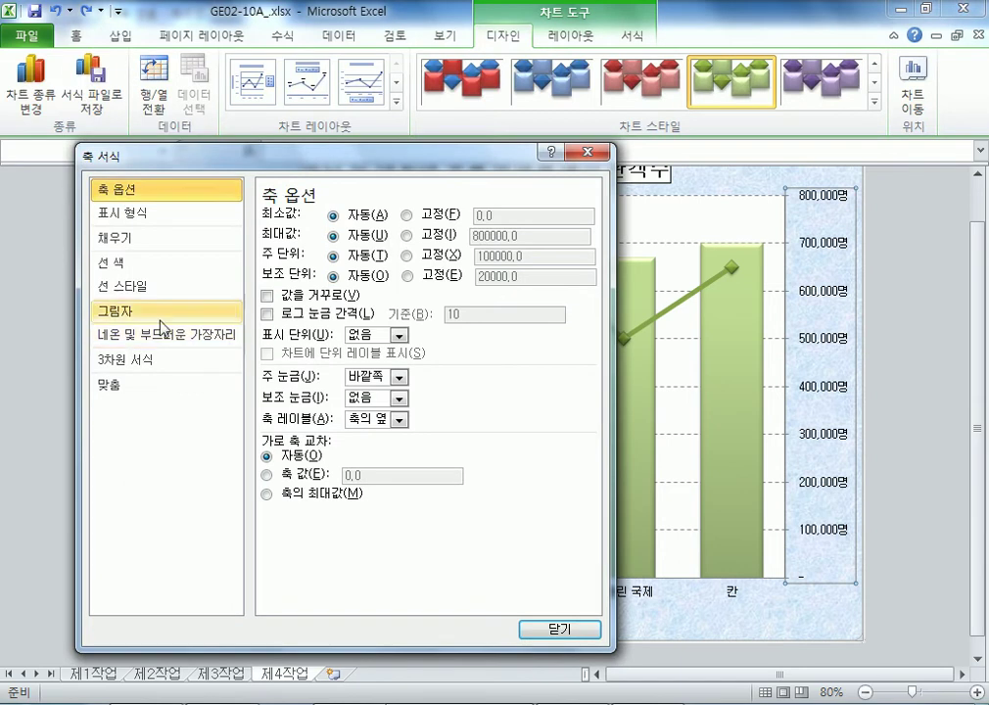
click(181, 222)
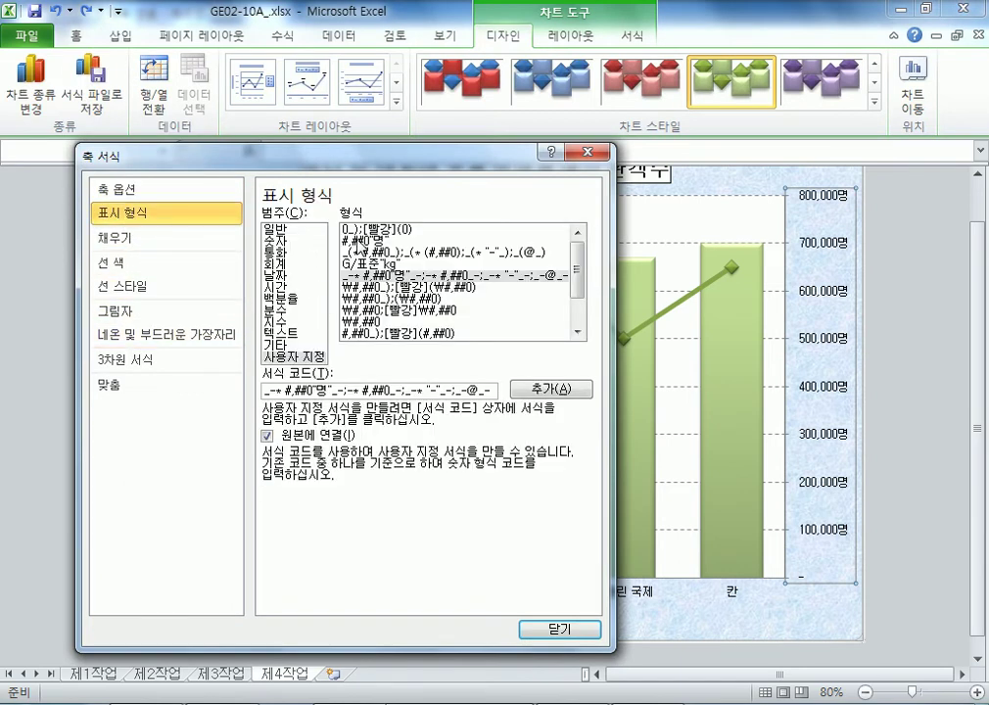
click(347, 242)
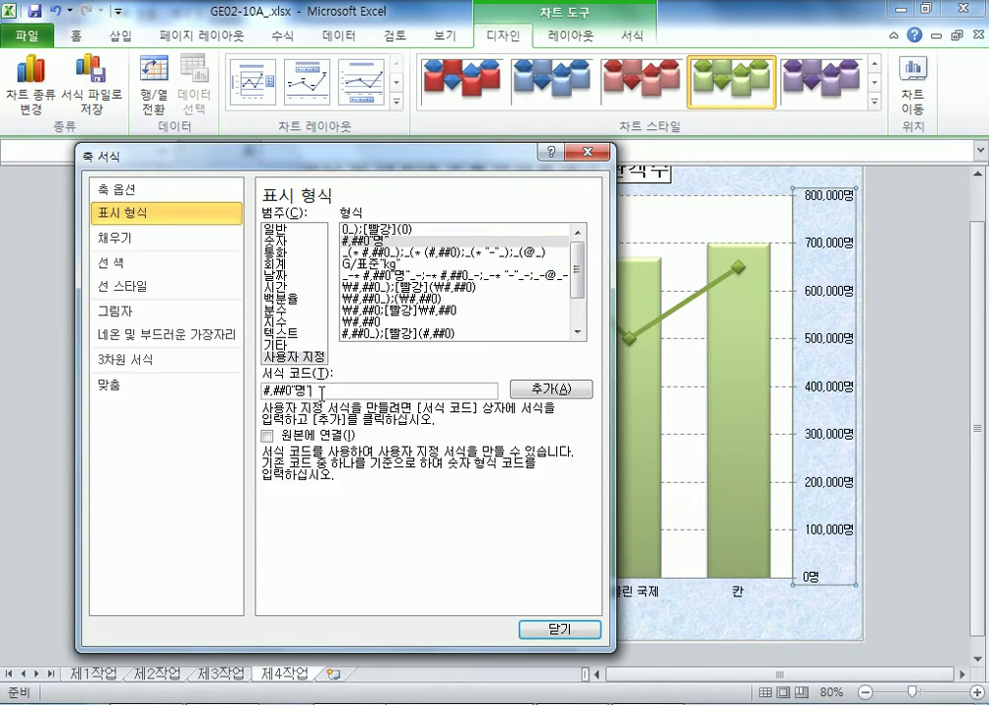
click(278, 240)
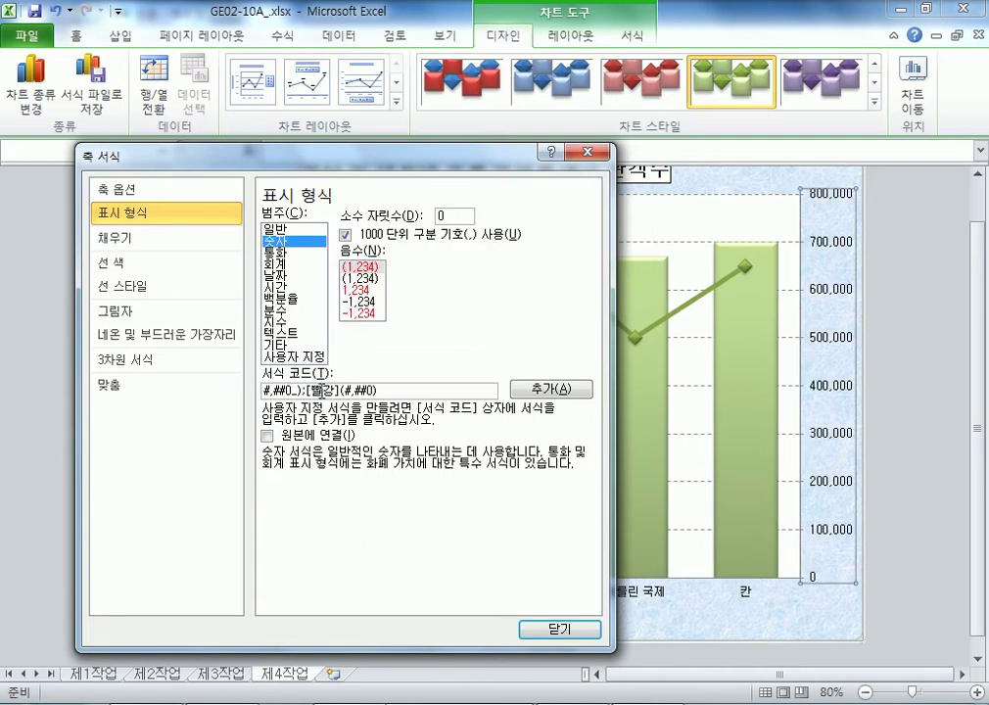
double_click(320, 388)
text(#,##0명)
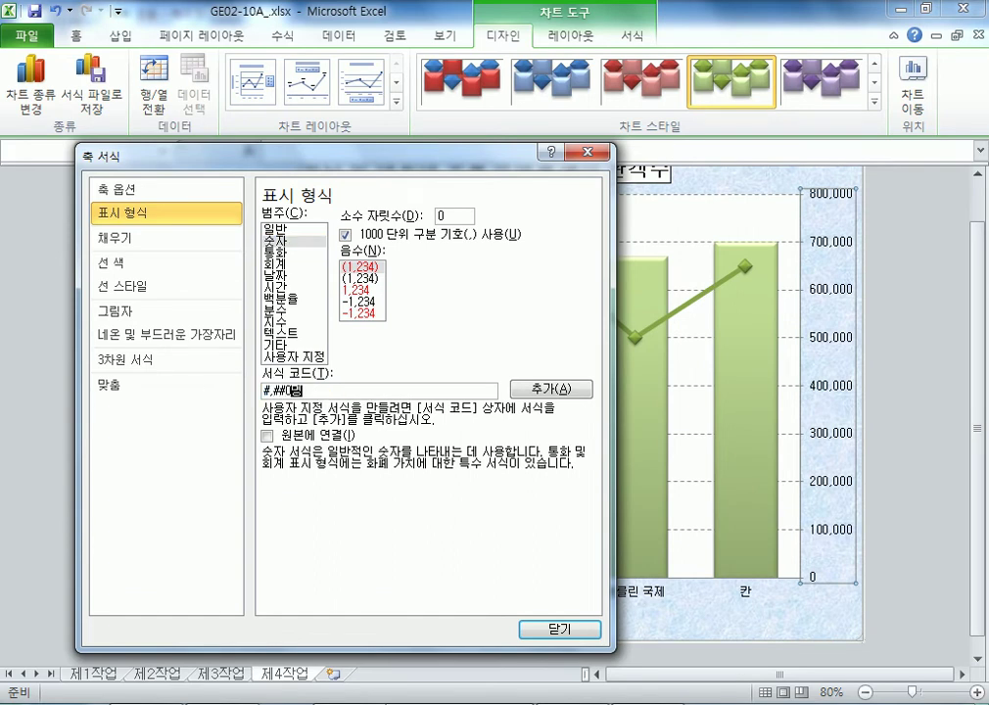
click(562, 390)
click(372, 241)
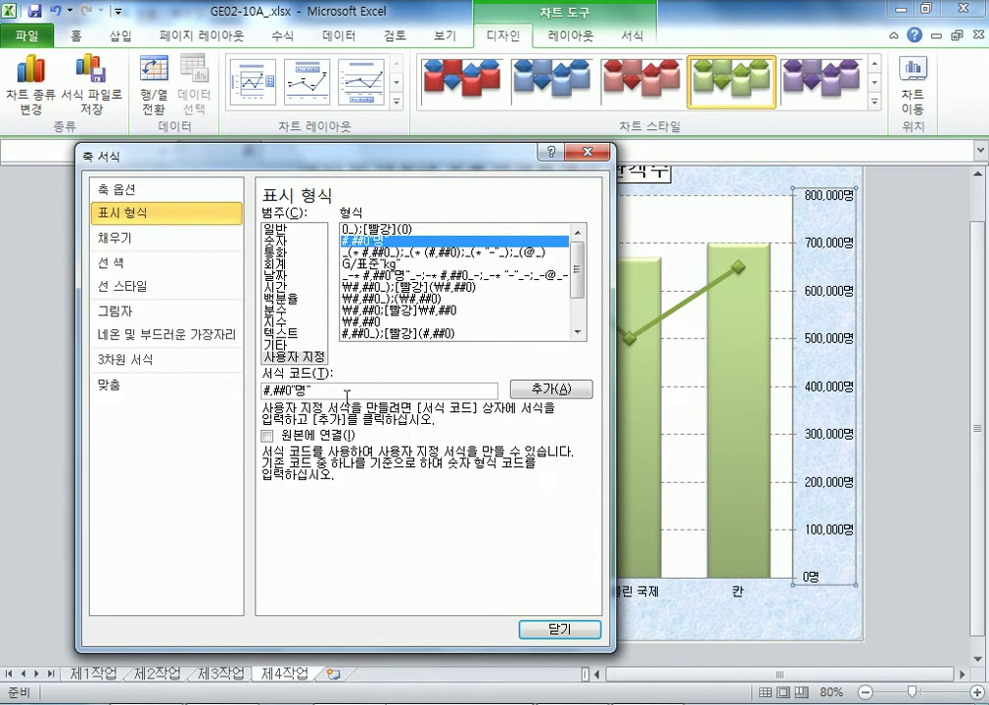
drag(335, 394, 270, 395)
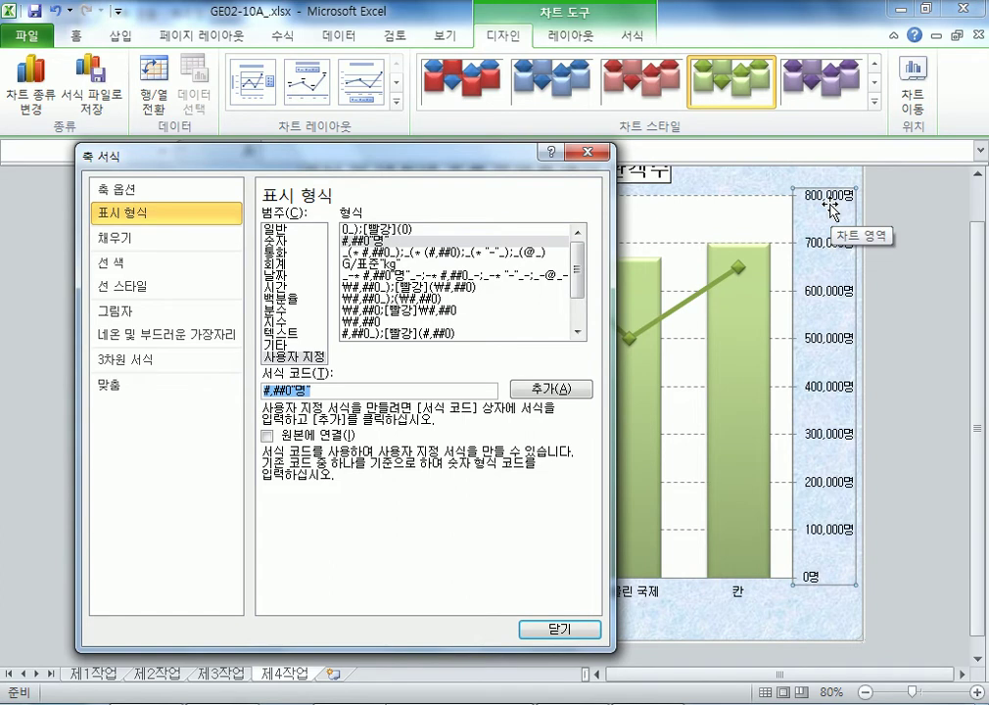
Step: Fix the major unit of the secondary vertical axis at 200000 and close the axis formatting
click(133, 191)
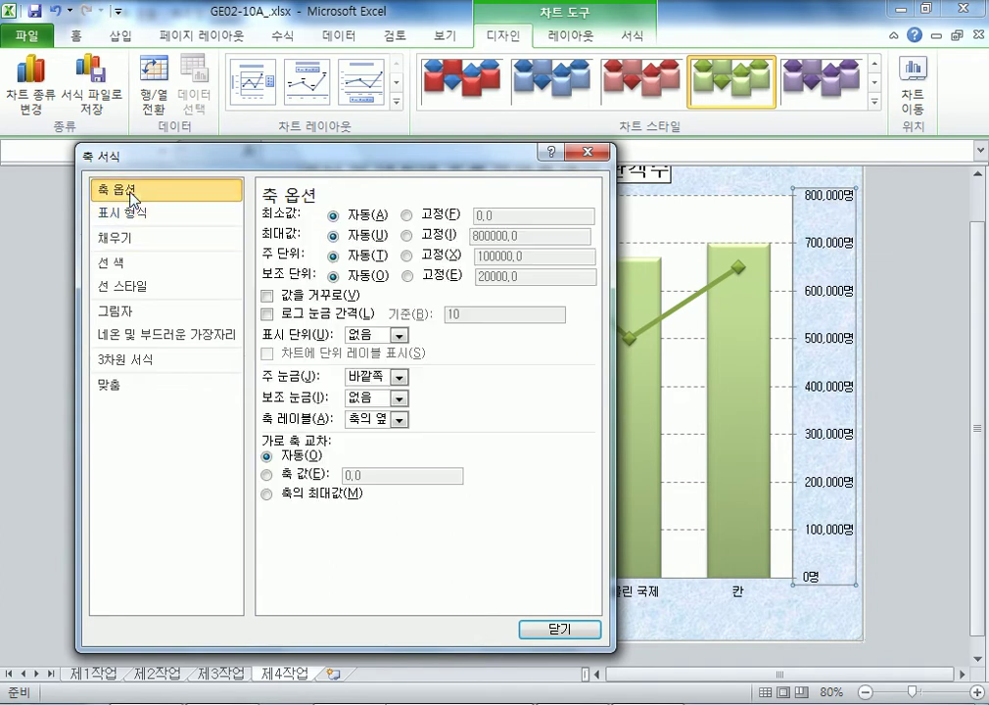
click(406, 255)
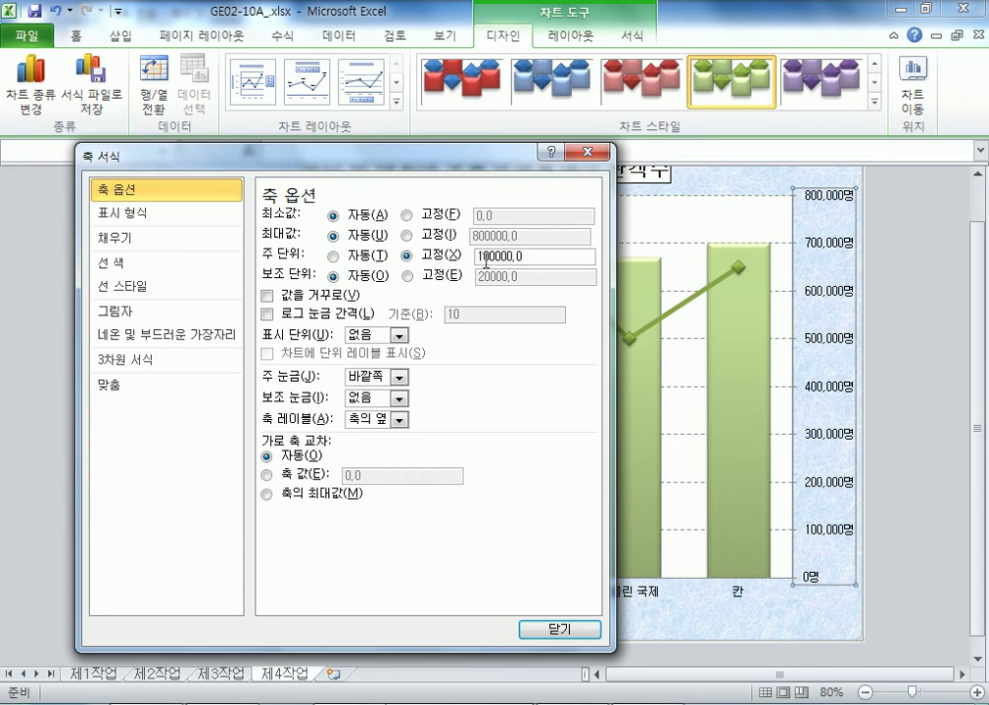
click(476, 256)
key(Delete)
text(2)
key(Tab)
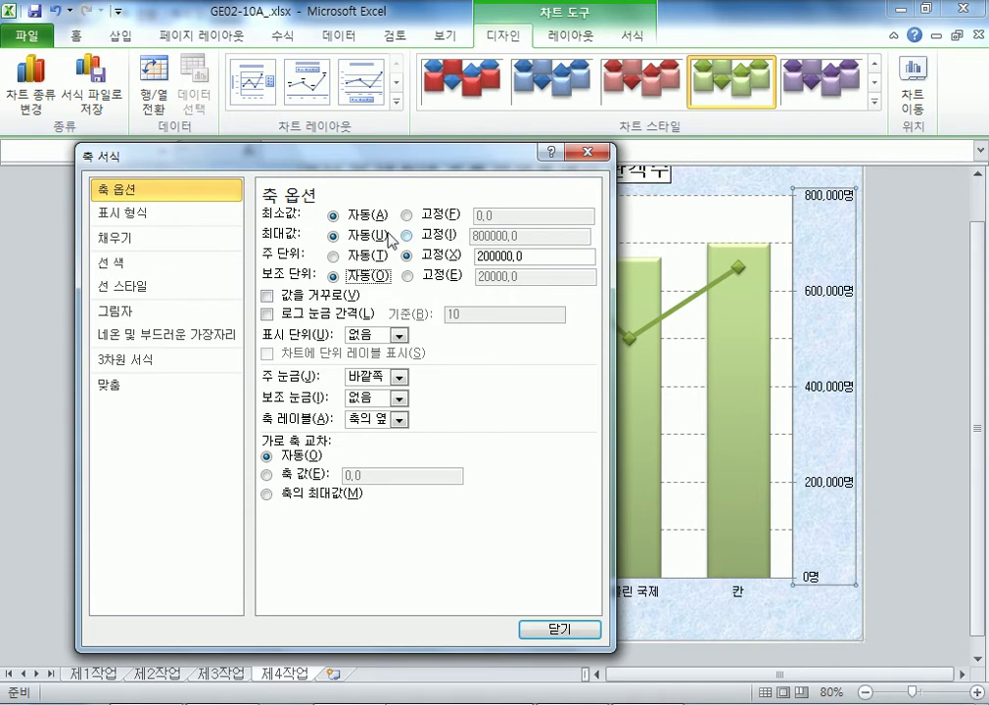
drag(262, 154, 466, 241)
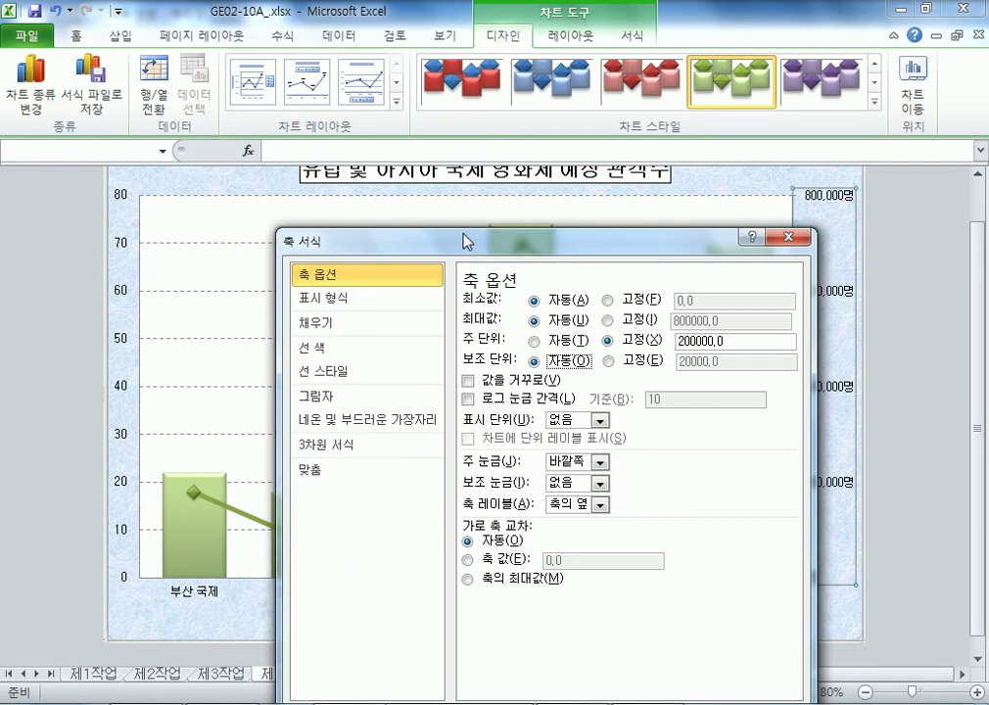
click(794, 237)
Step: Rename the chart series 예상관객수 to 예상 관객수 in the chart's data source
click(477, 622)
click(191, 95)
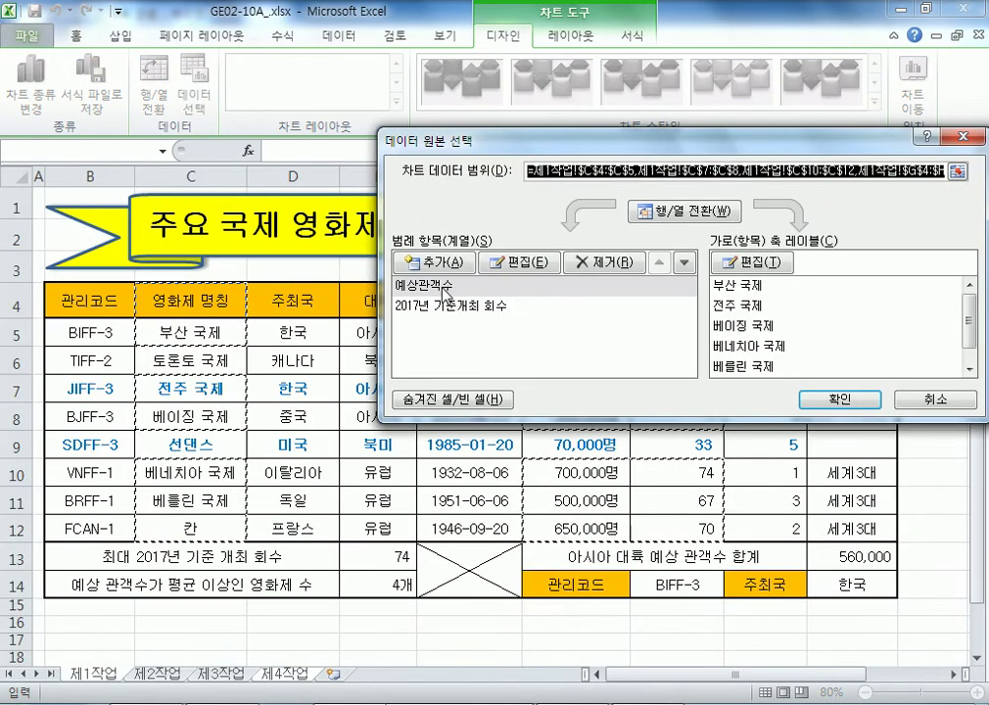
click(440, 285)
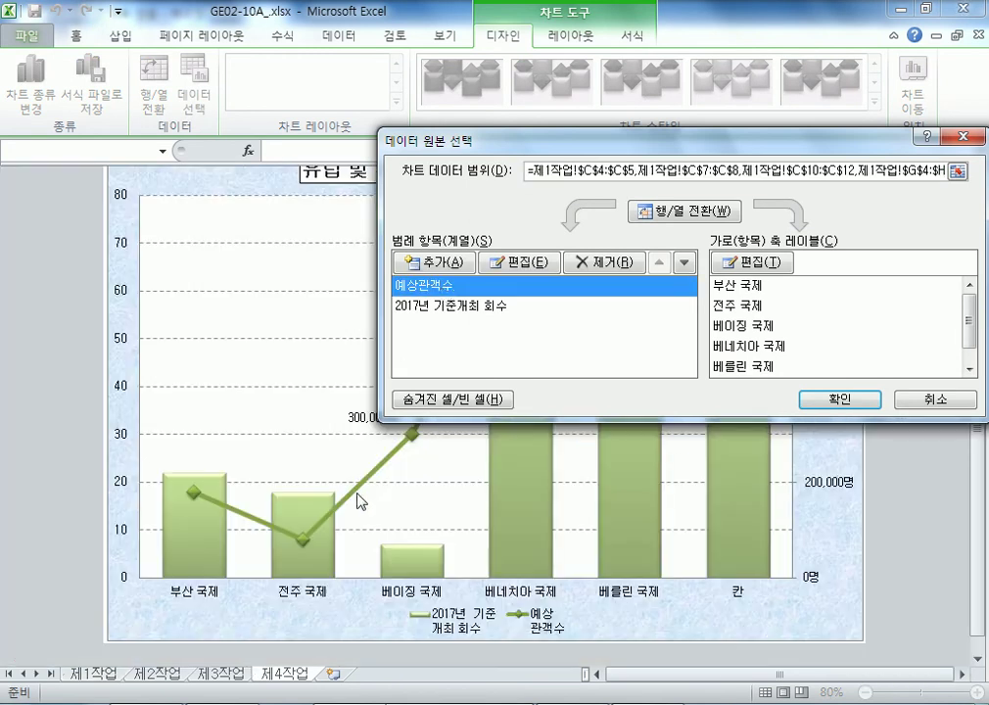
click(506, 262)
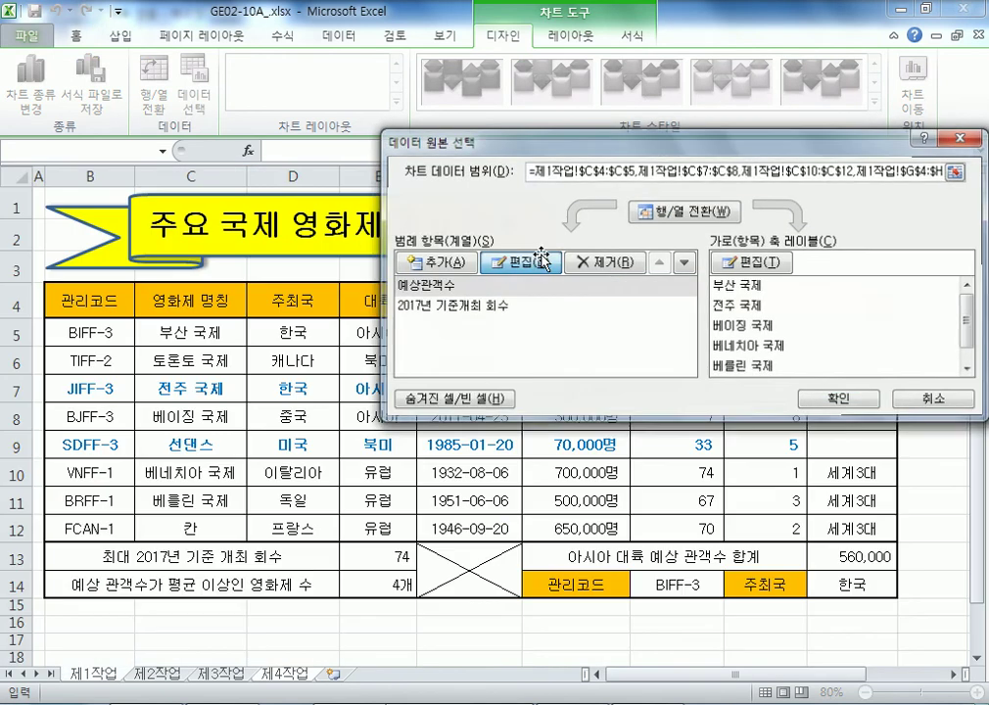
text(ㅇ예상관객)
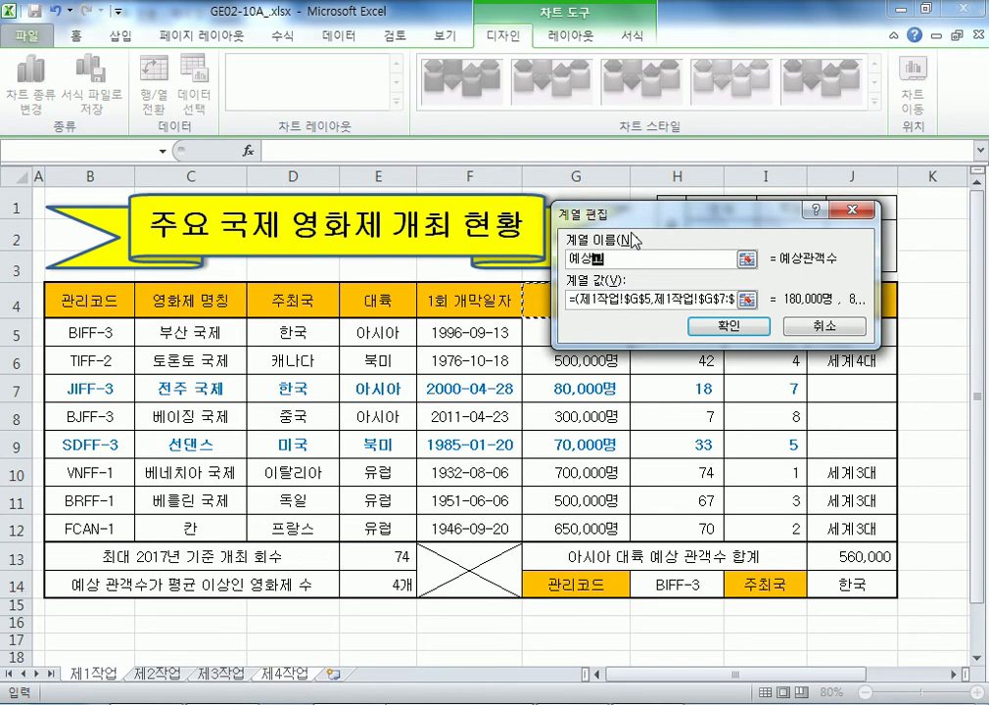
text(수+)
key(Up)
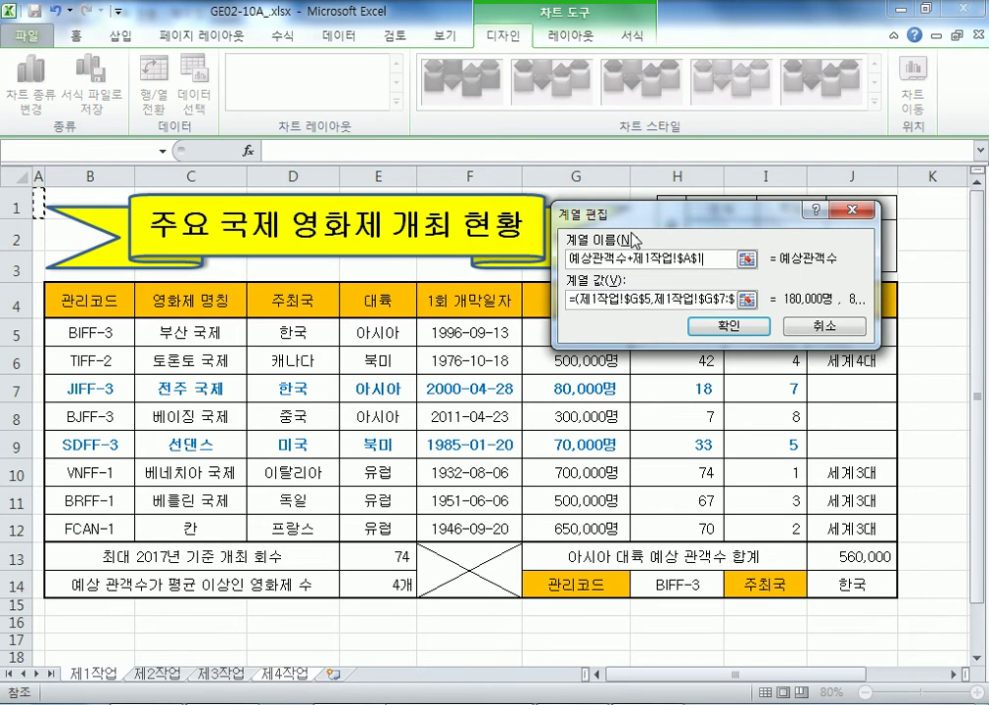
key(BackSpace)
key(BackSpace)
key(BackSpace)
key(BackSpace)
key(BackSpace)
key(BackSpace)
key(BackSpace)
key(BackSpace)
key(BackSpace)
key(BackSpace)
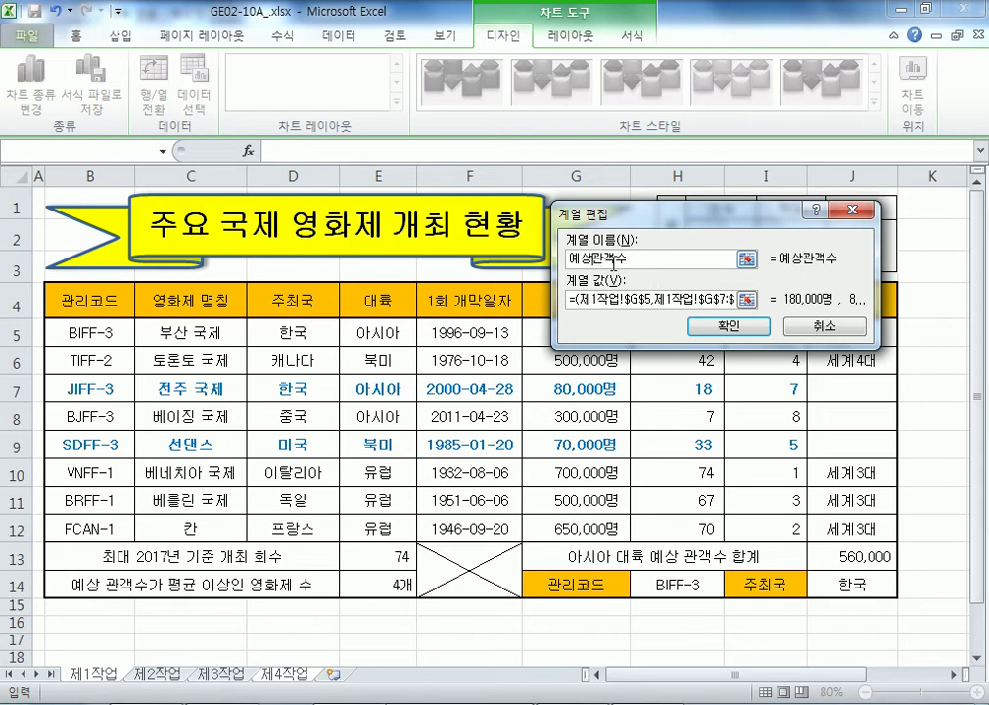
click(727, 325)
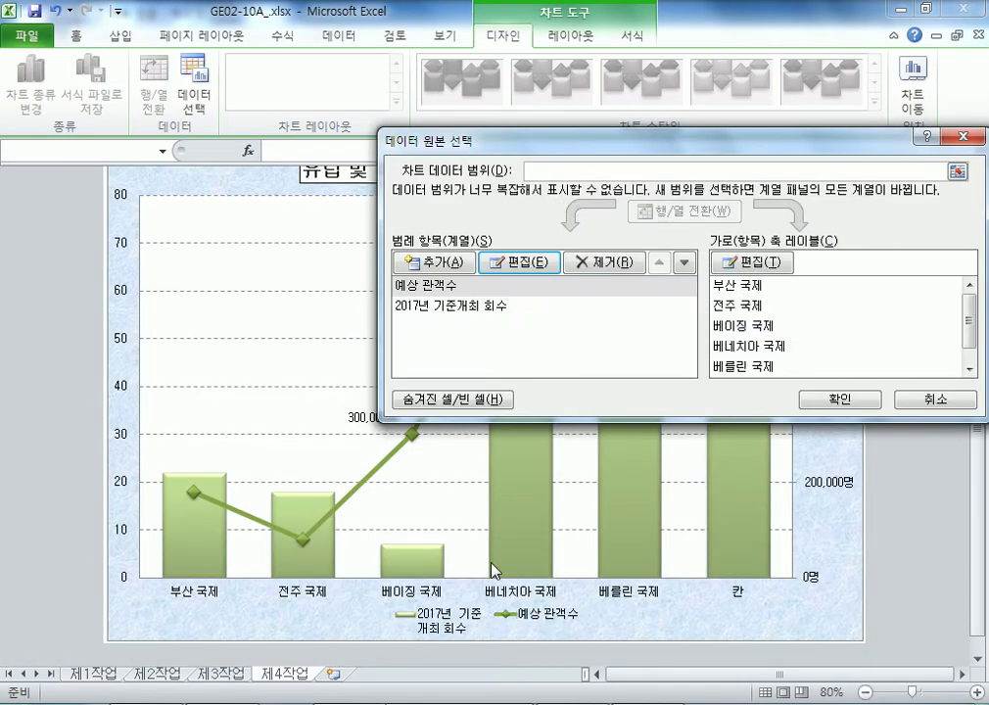
Step: Rename the second chart series to 2017년 기준 개최 회수 and apply the data source changes
click(453, 307)
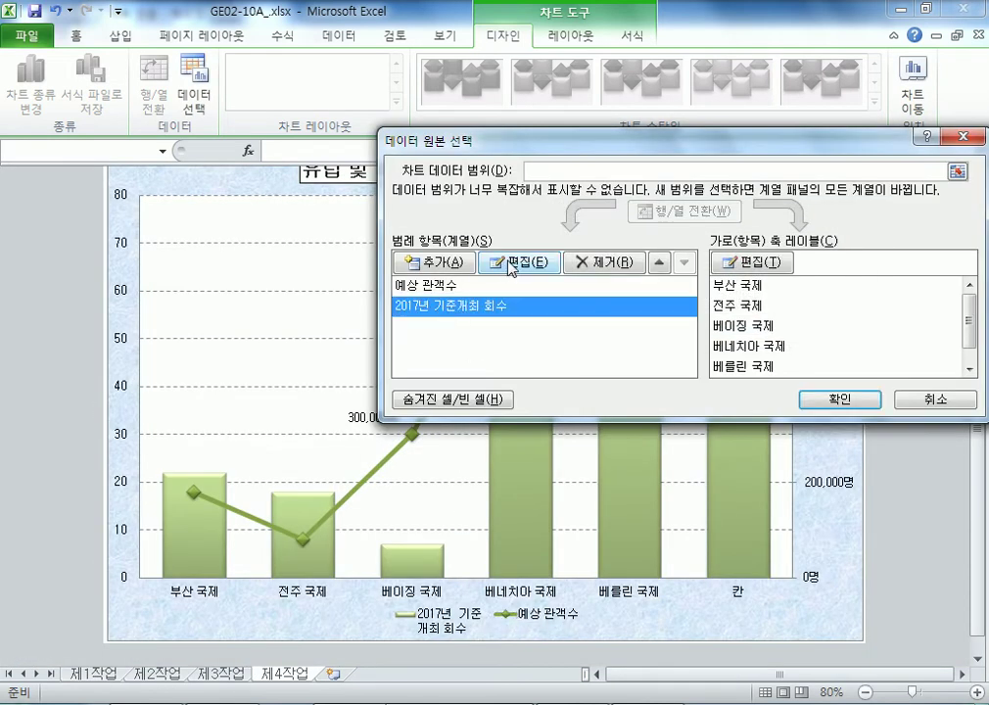
click(511, 263)
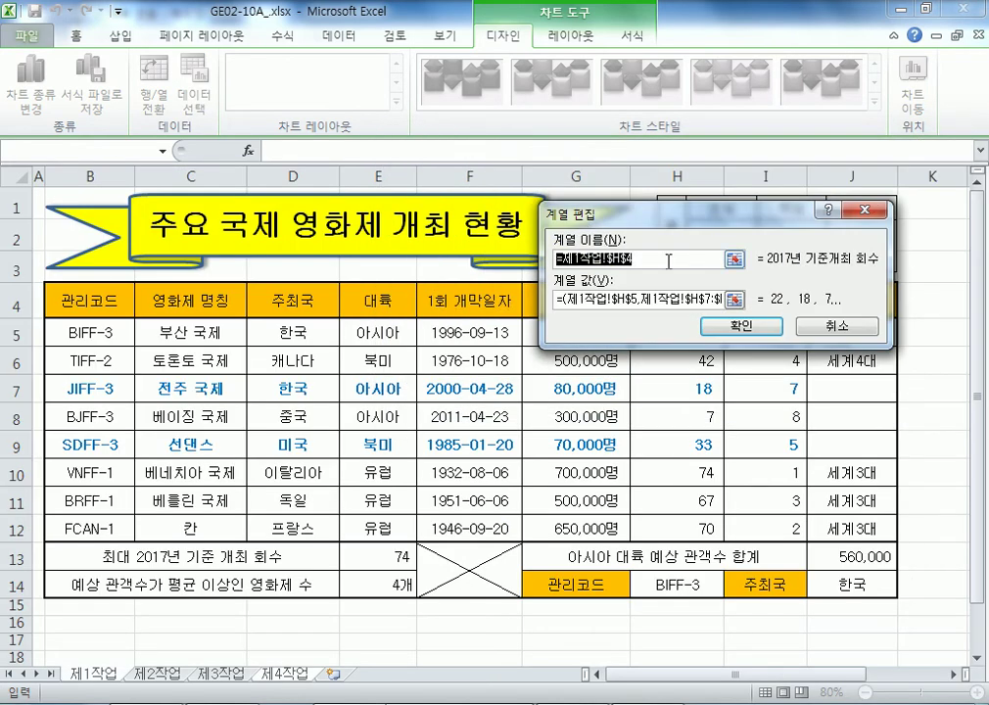
text(2)
text(017년 기준)
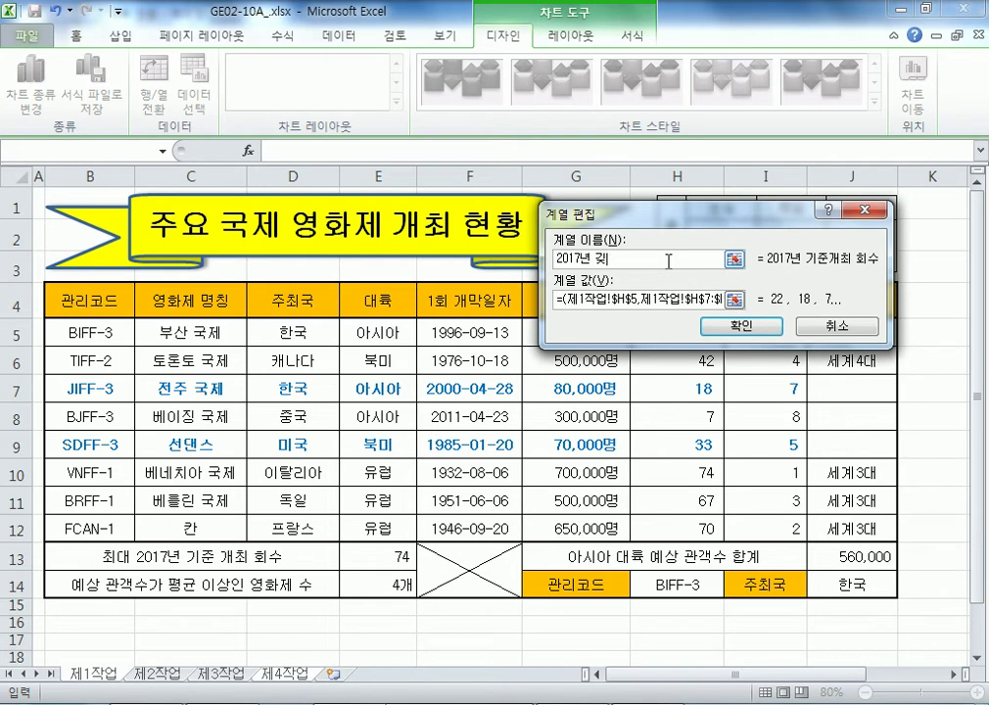
text(준 개최 회수)
key(Return)
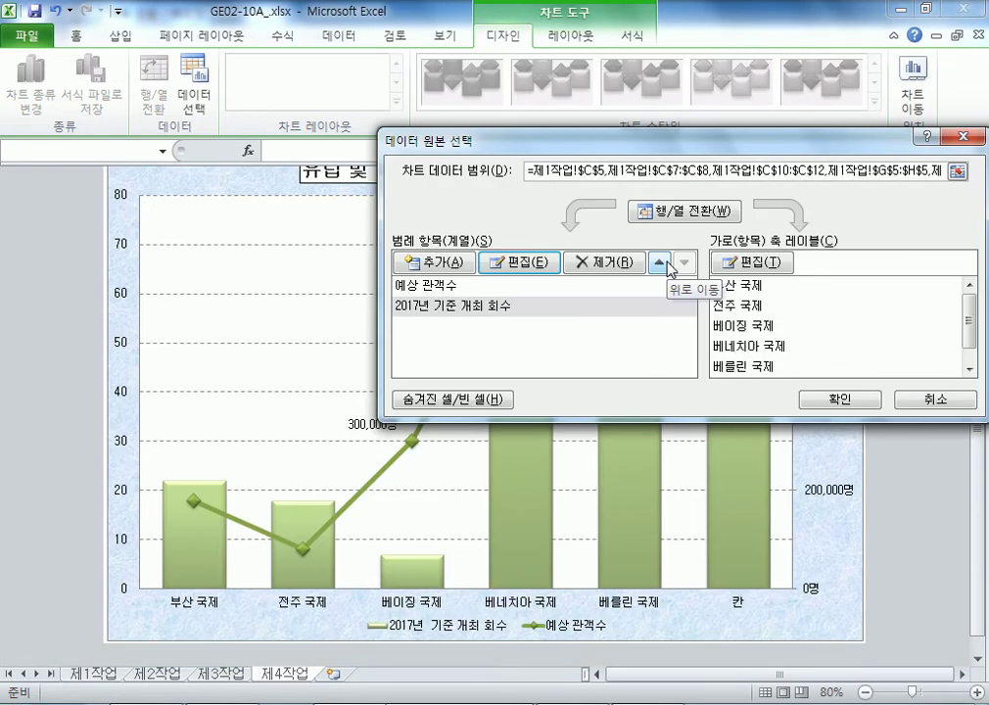
click(839, 399)
click(503, 623)
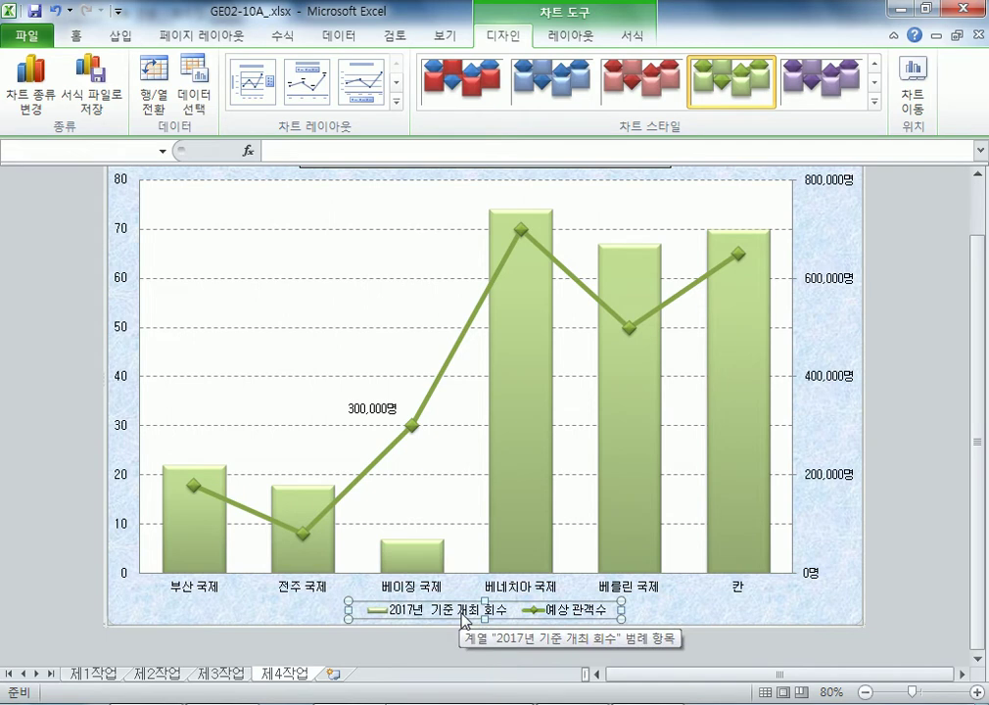
Step: Draw a left-right block arrow about 7.1 cm wide and 2.3 cm high in the plot area's empty upper-left part
scroll(214, 453, up, 2)
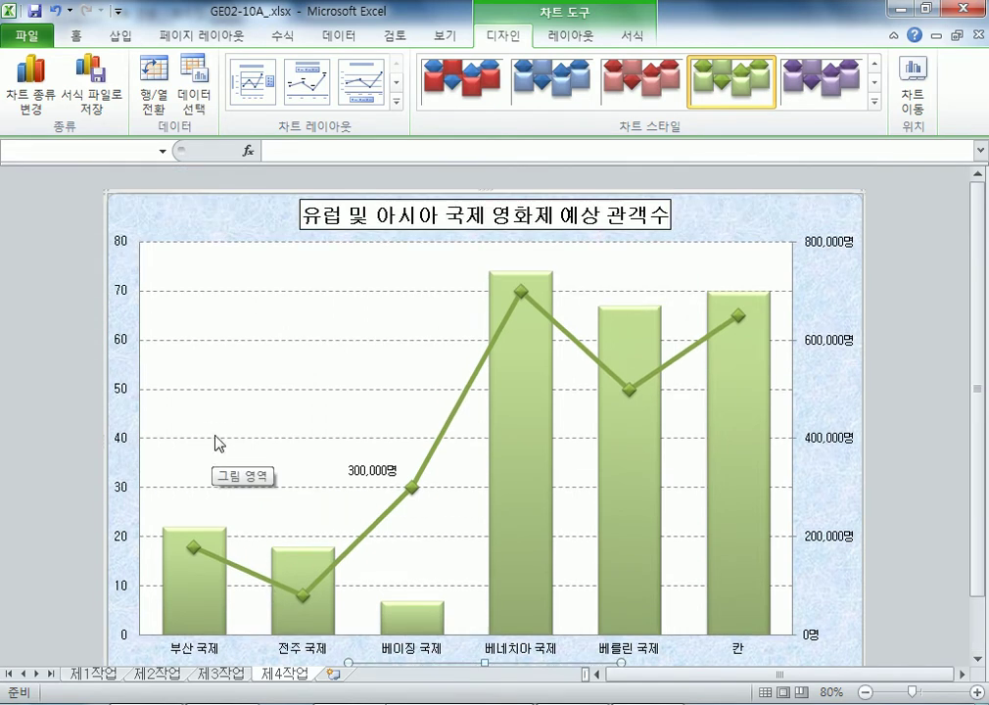
click(119, 36)
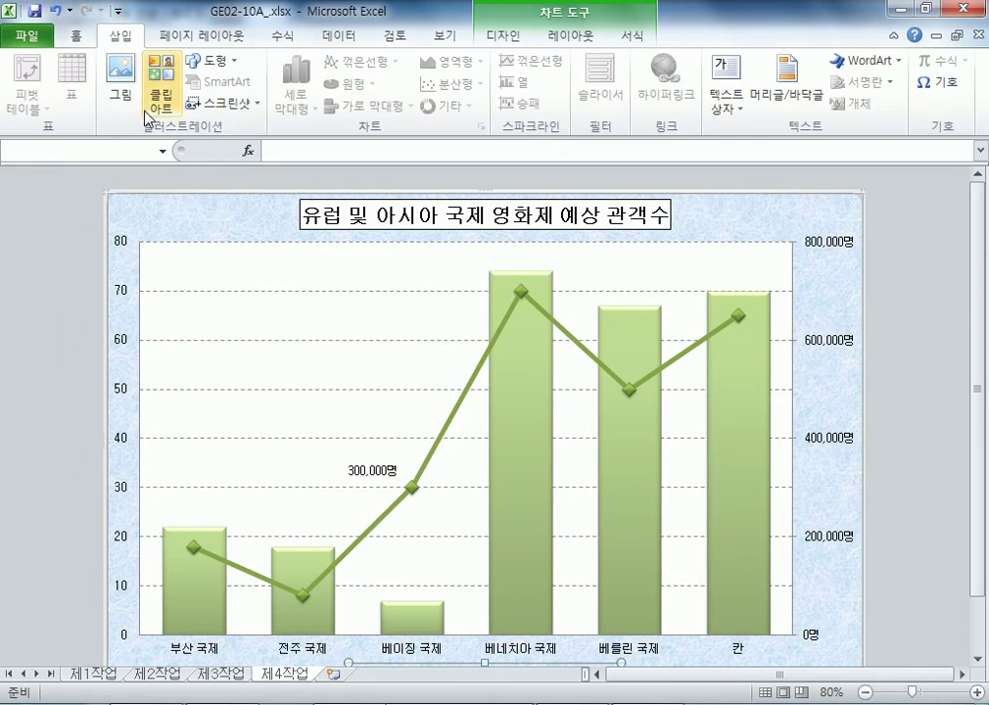
click(210, 65)
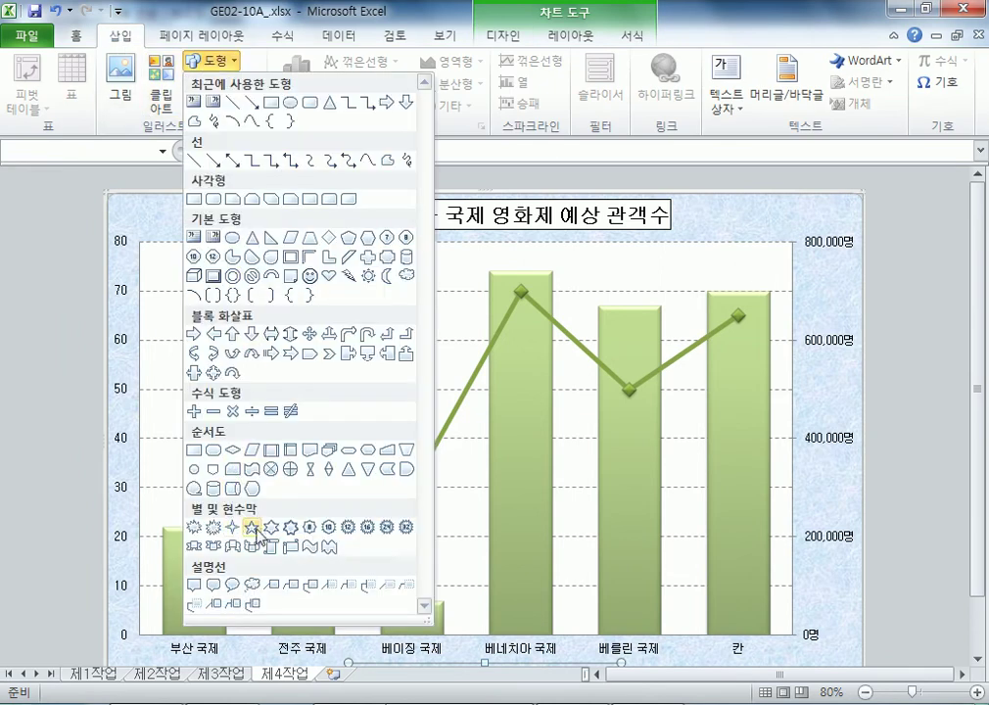
click(273, 335)
mouse_move(153, 300)
mouse_down()
mouse_move(350, 350)
mouse_move(359, 366)
mouse_move(331, 327)
mouse_move(340, 322)
mouse_move(335, 341)
mouse_up()
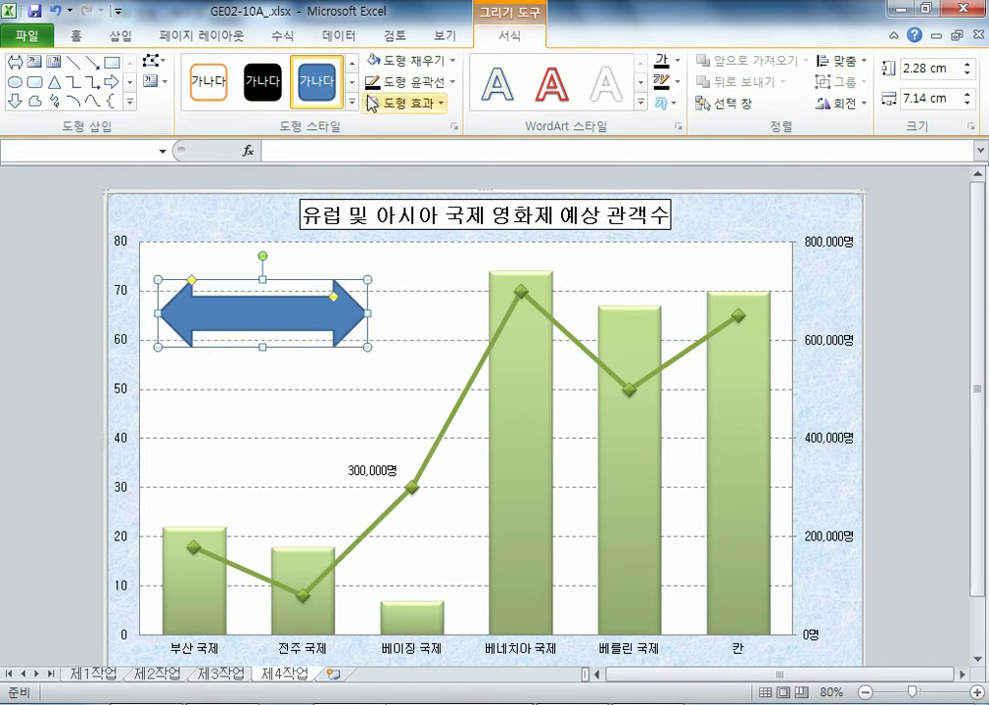
Step: Format the arrow shape with a white fill, an automatic black outline and automatic black font color
click(449, 61)
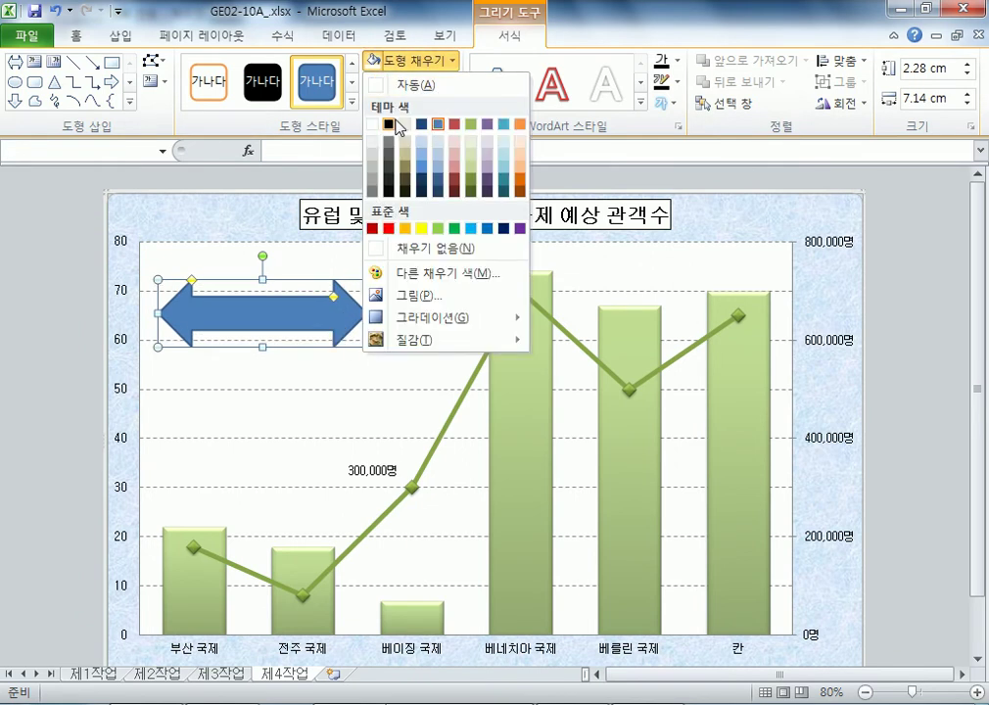
click(373, 125)
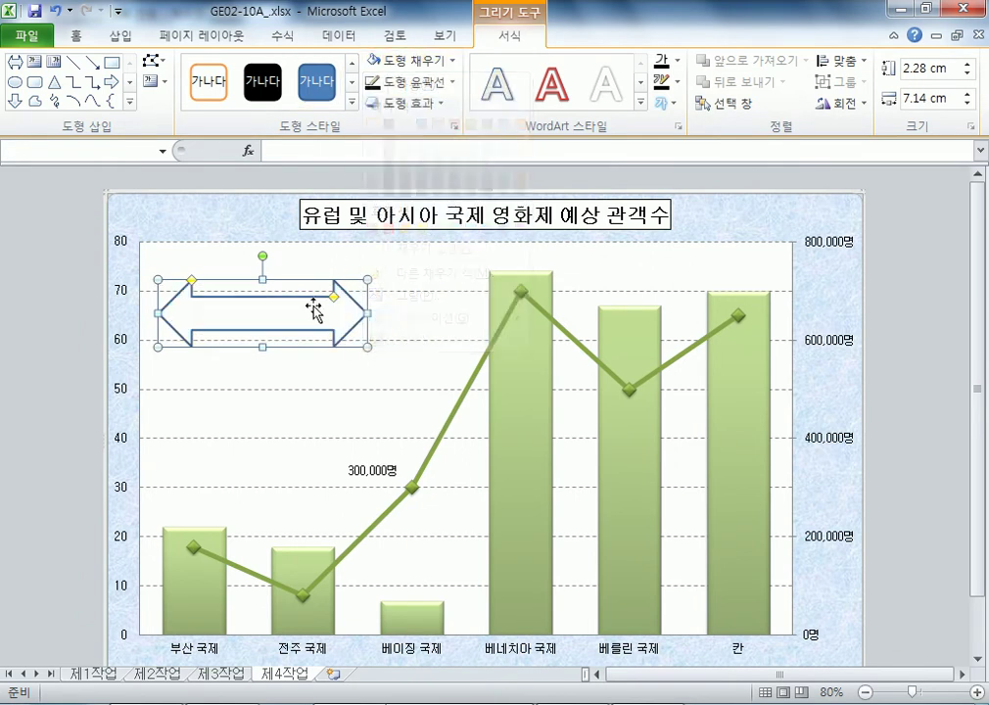
click(447, 84)
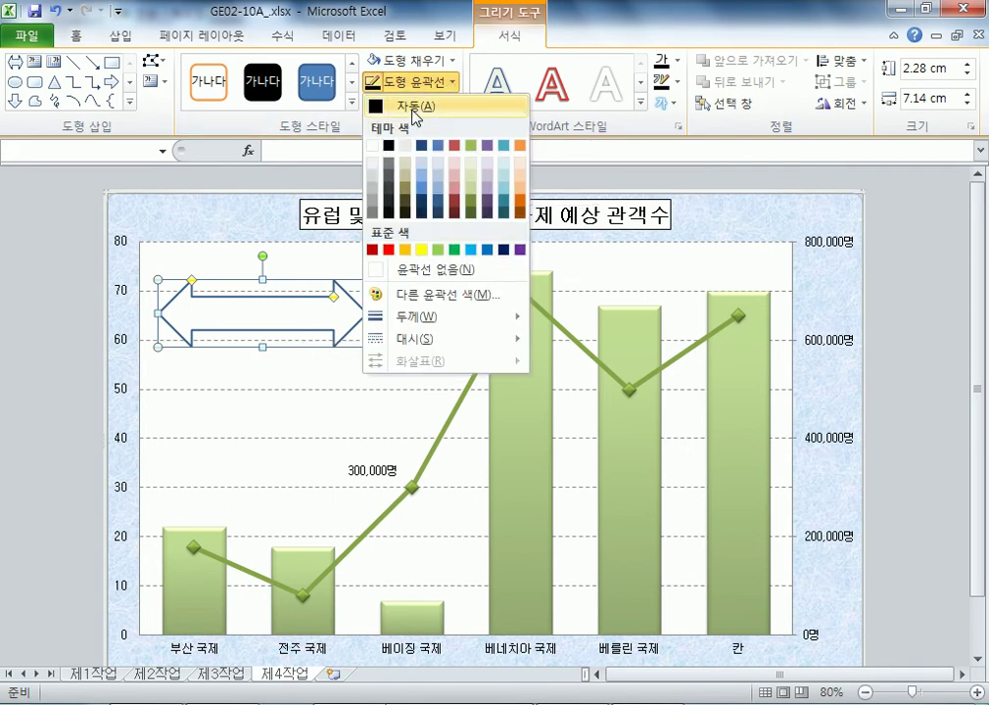
click(416, 109)
click(75, 36)
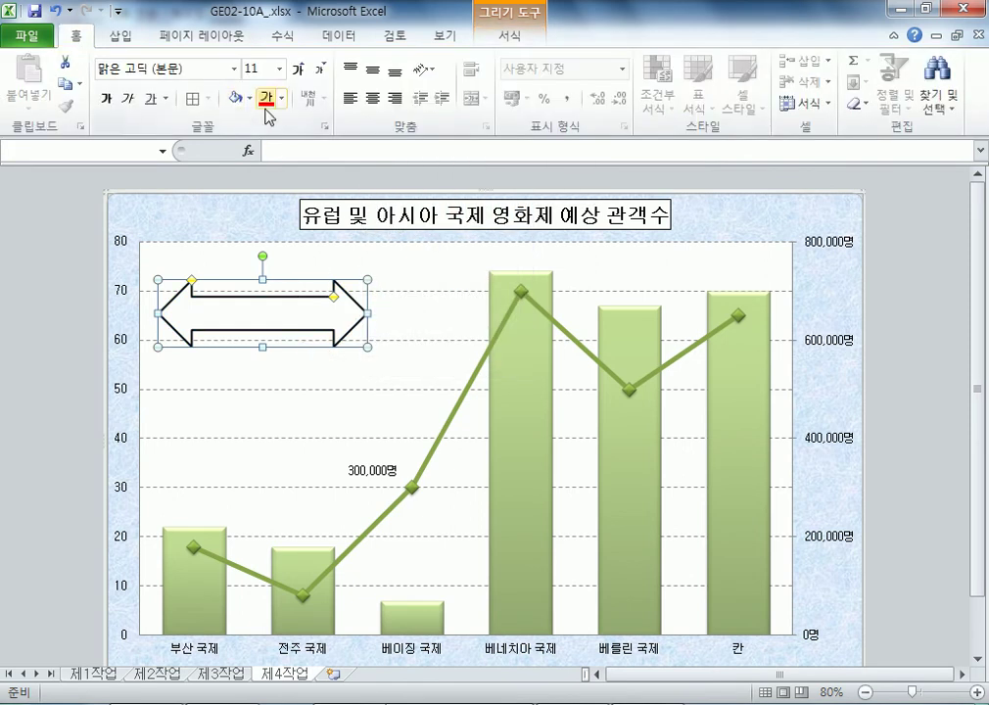
click(281, 98)
click(281, 122)
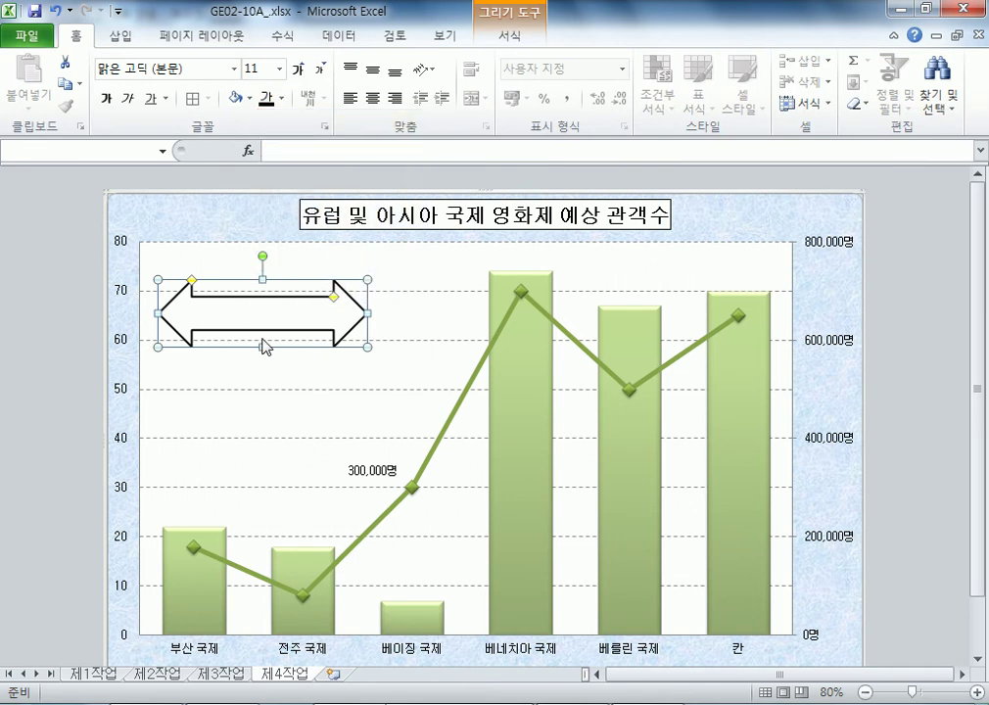
Step: Enter the text 아시아권 영화 시장 급 성장 in the arrow shape
text(아이)
key(BackSpace)
text(시아구)
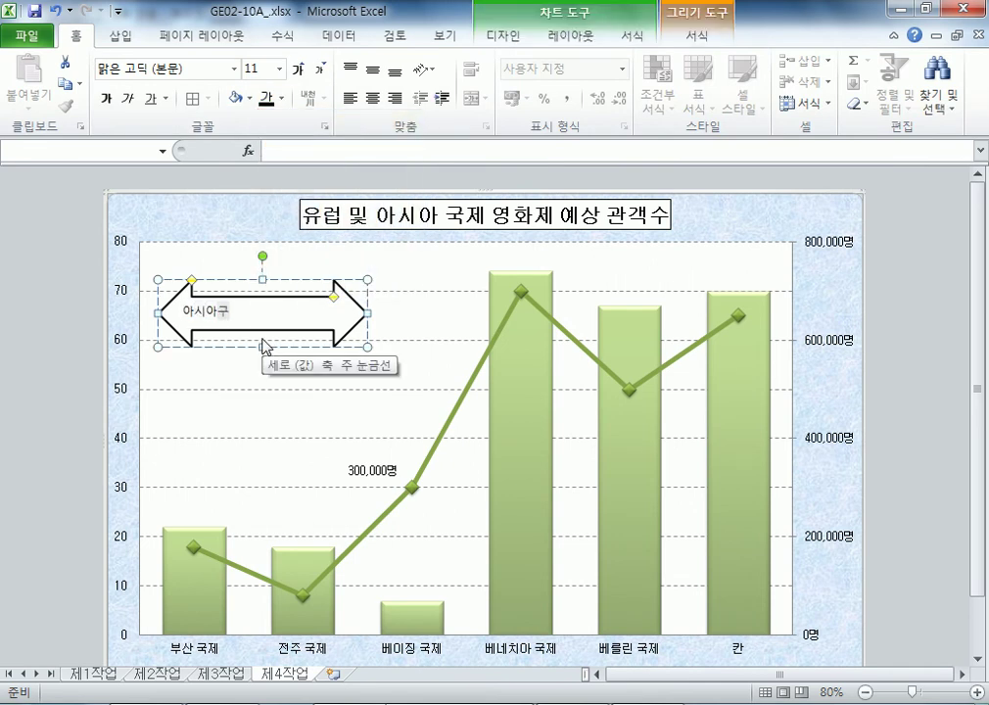
text( 영화 식)
text(장 급 서)
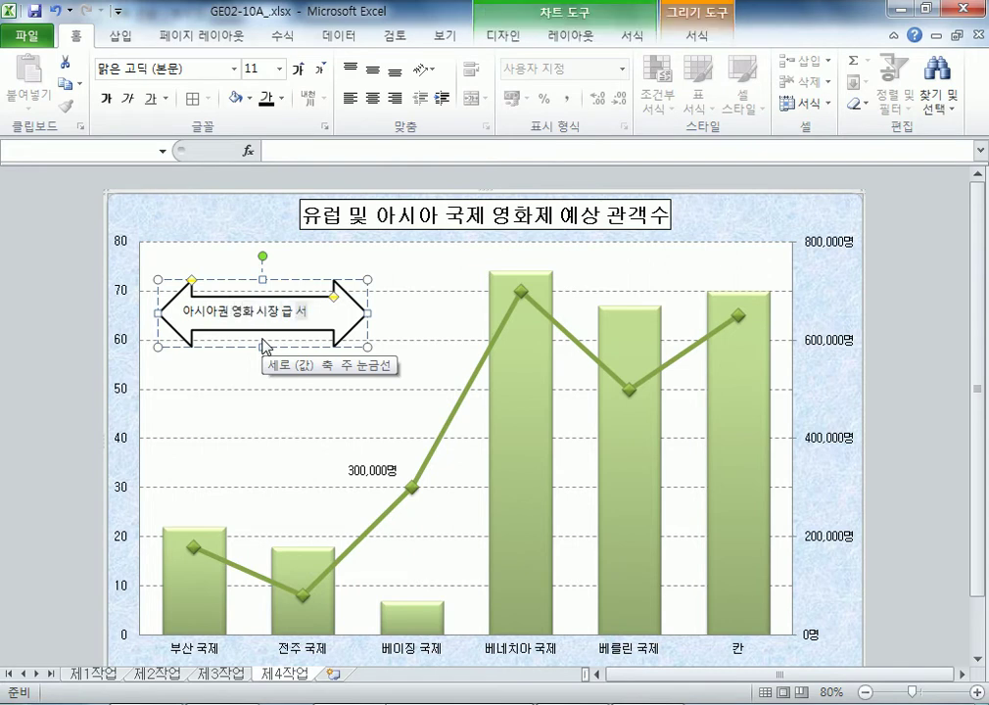
text(장)
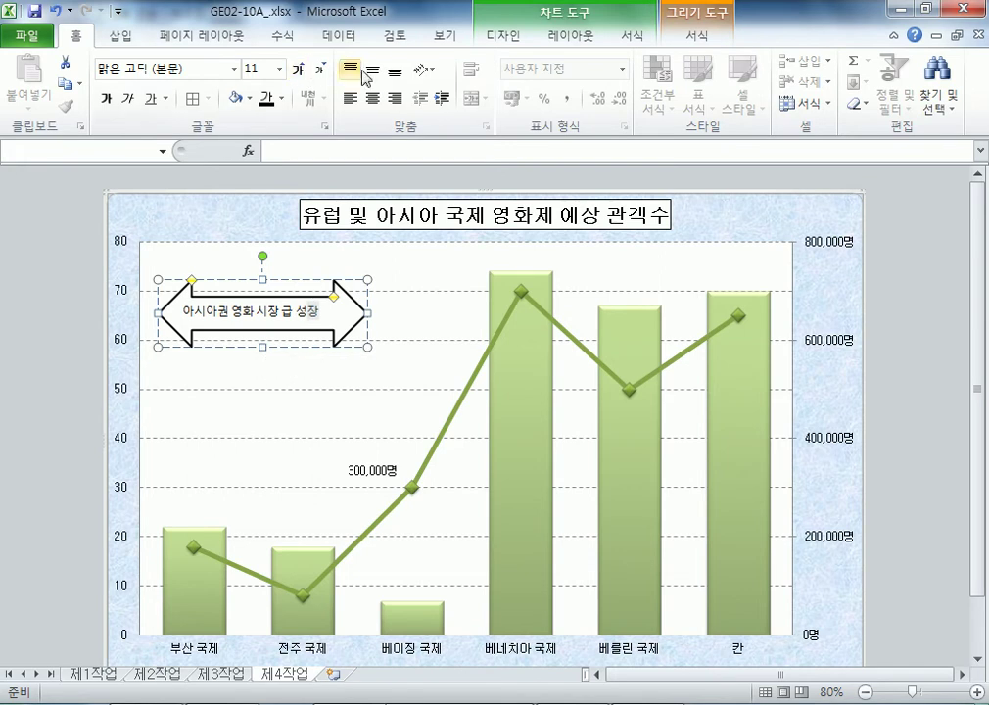
Step: Center the arrow's text horizontally and vertically, and deselect the shape
click(372, 98)
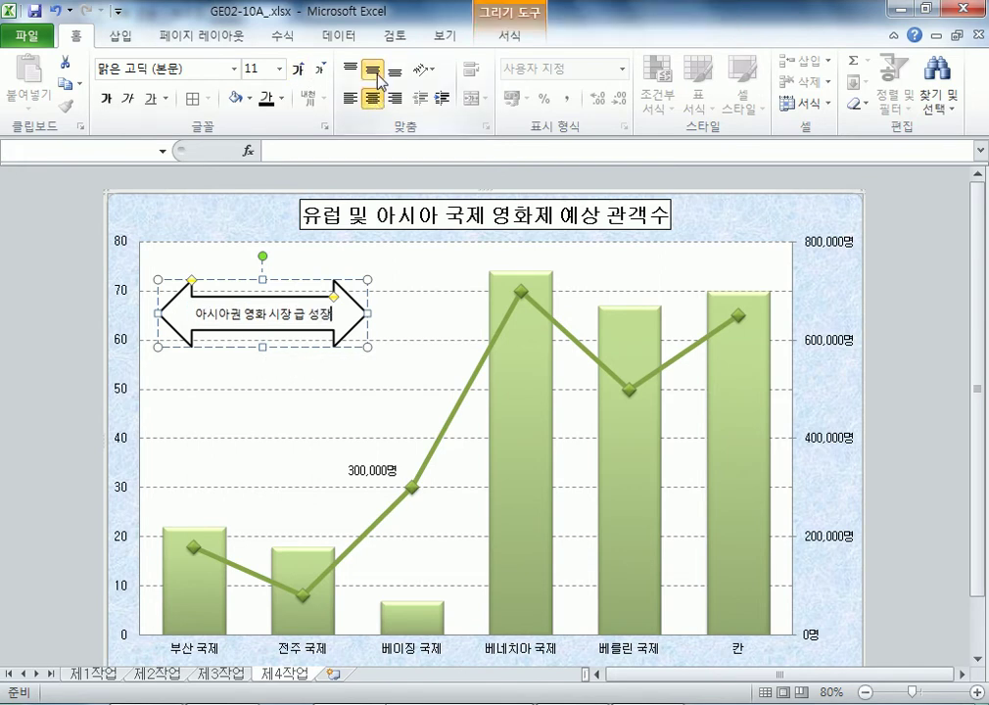
click(372, 71)
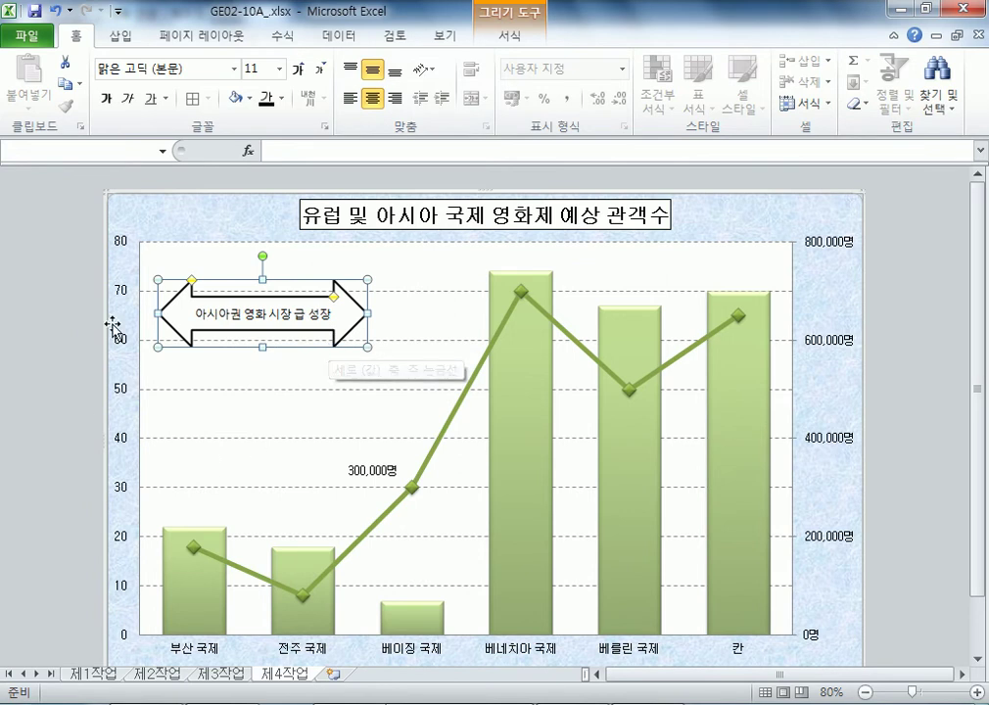
click(53, 378)
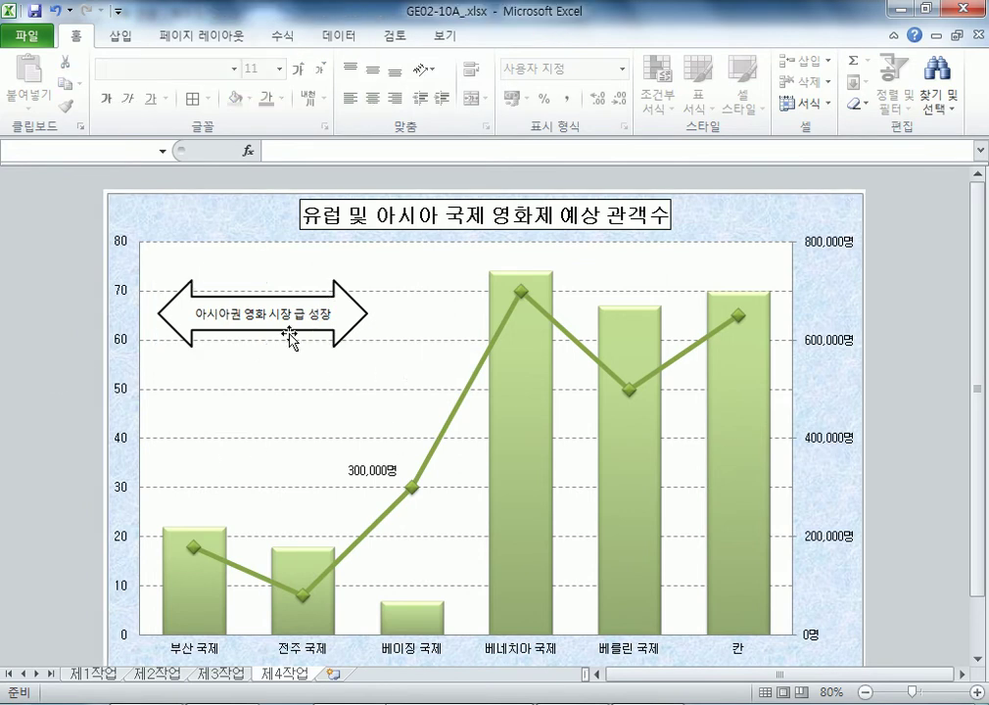
scroll(117, 416, down, 1)
scroll(116, 430, up, 1)
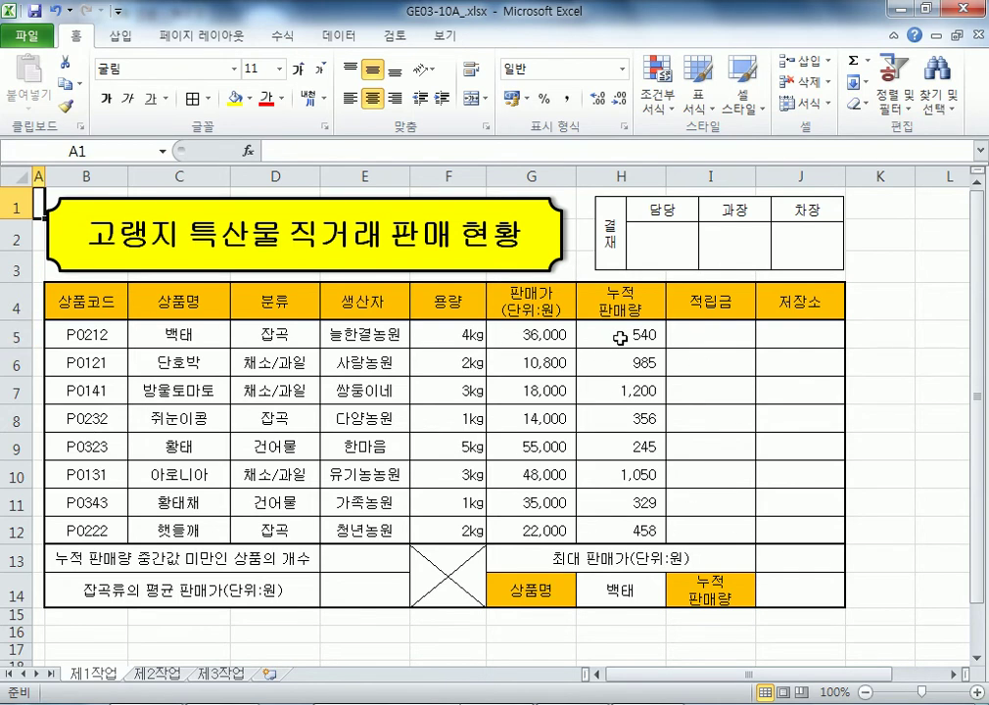
Step: In workbook GE03-10A_.xlsx, check the defined name of the price range G5:G12 on sheet 제1작업
drag(514, 337, 519, 528)
click(102, 149)
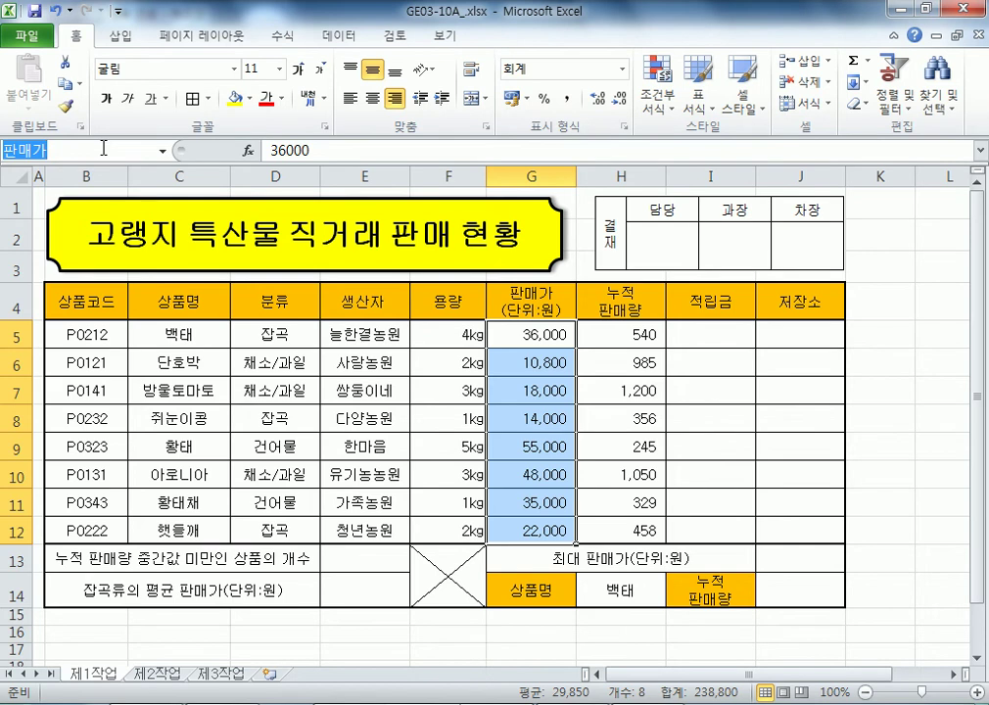
key(Return)
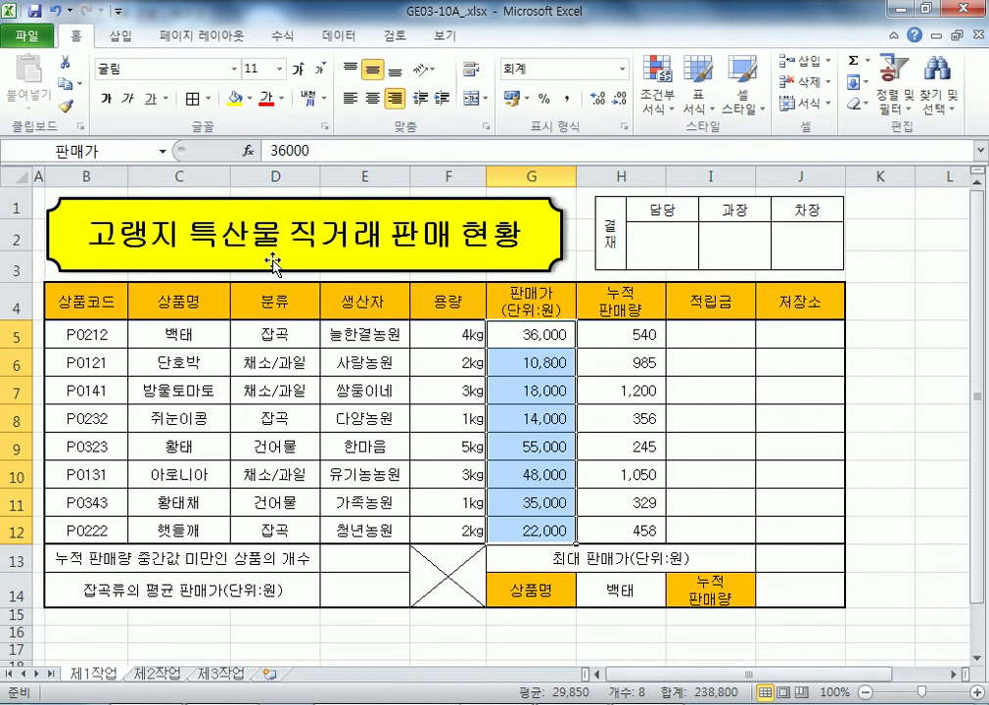
Step: Open the number format of the capacity cells F5:F12 and reduce the custom code to G/표준
click(447, 335)
drag(448, 335, 431, 530)
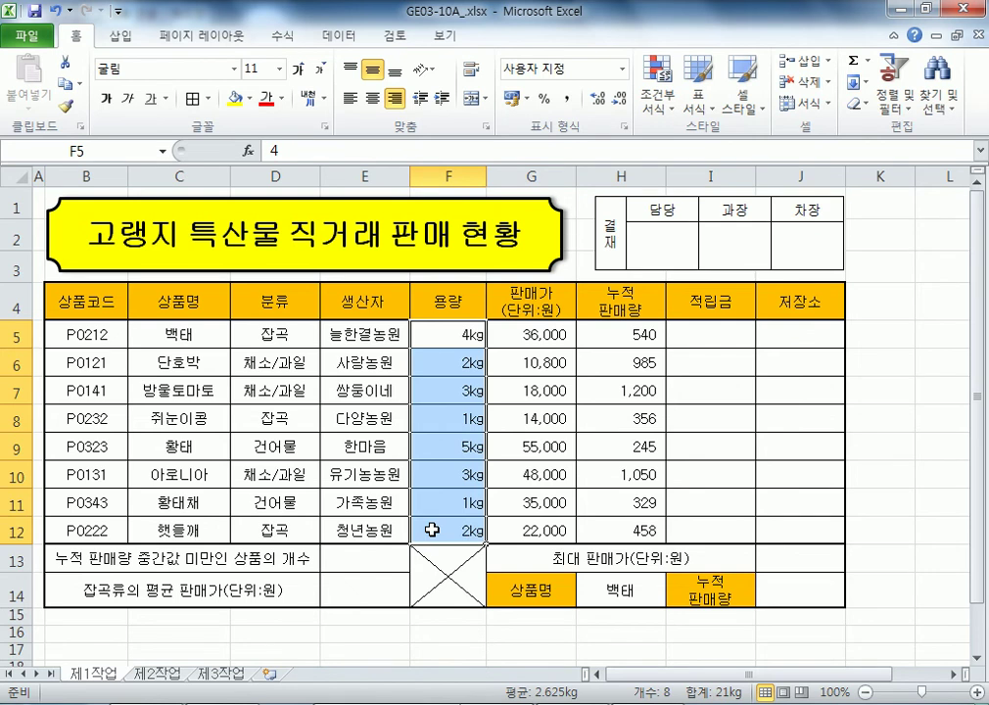
key(ctrl+1)
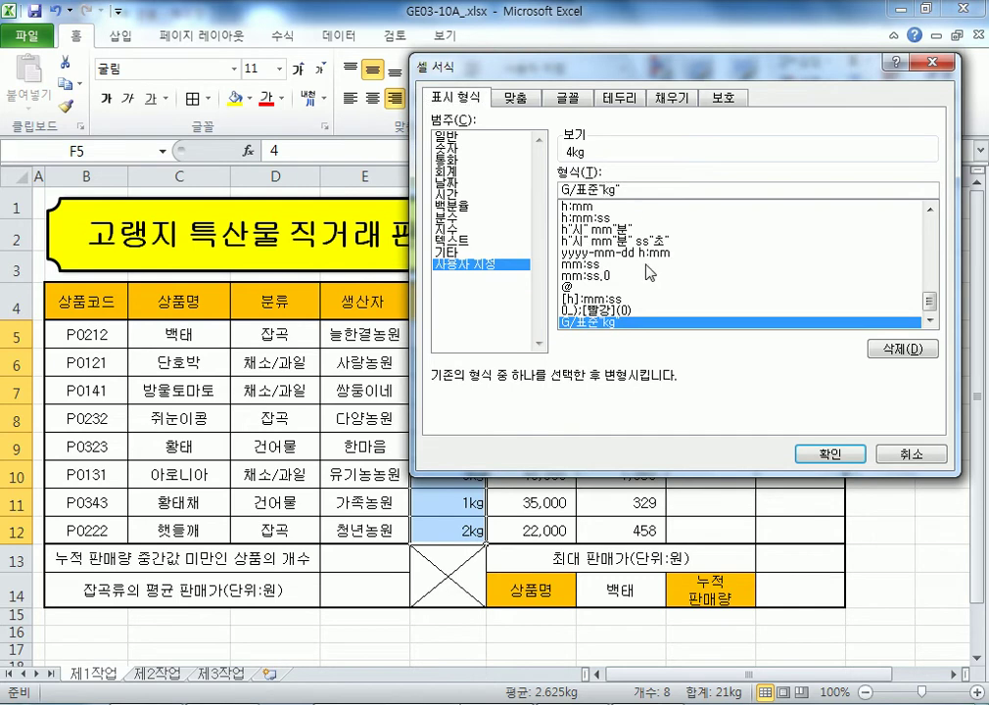
key(BackSpace)
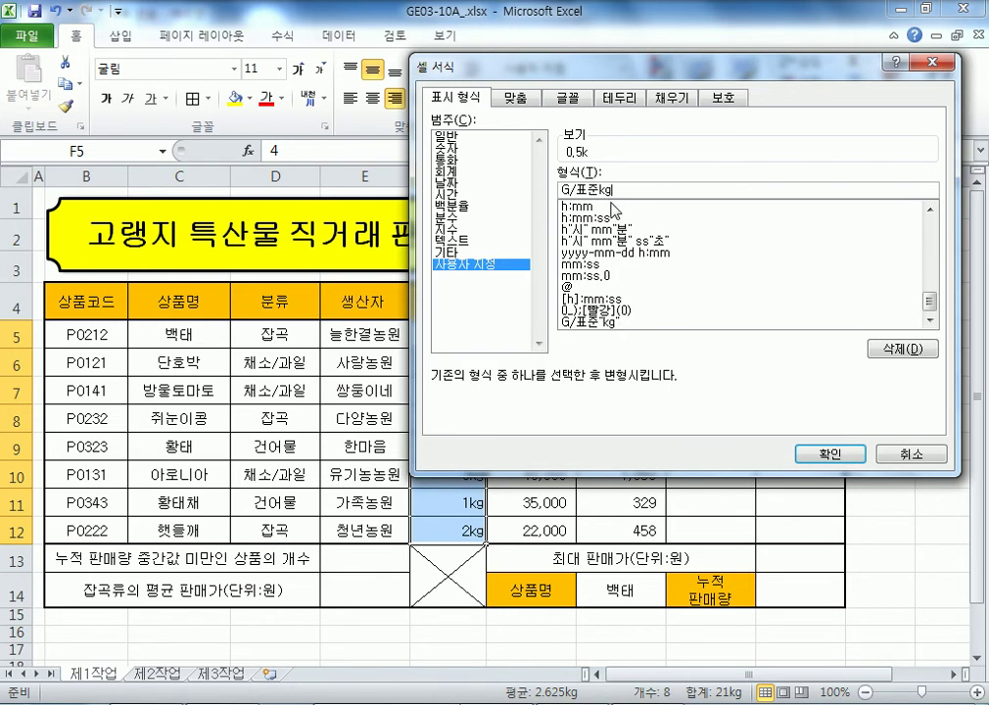
drag(542, 71, 581, 68)
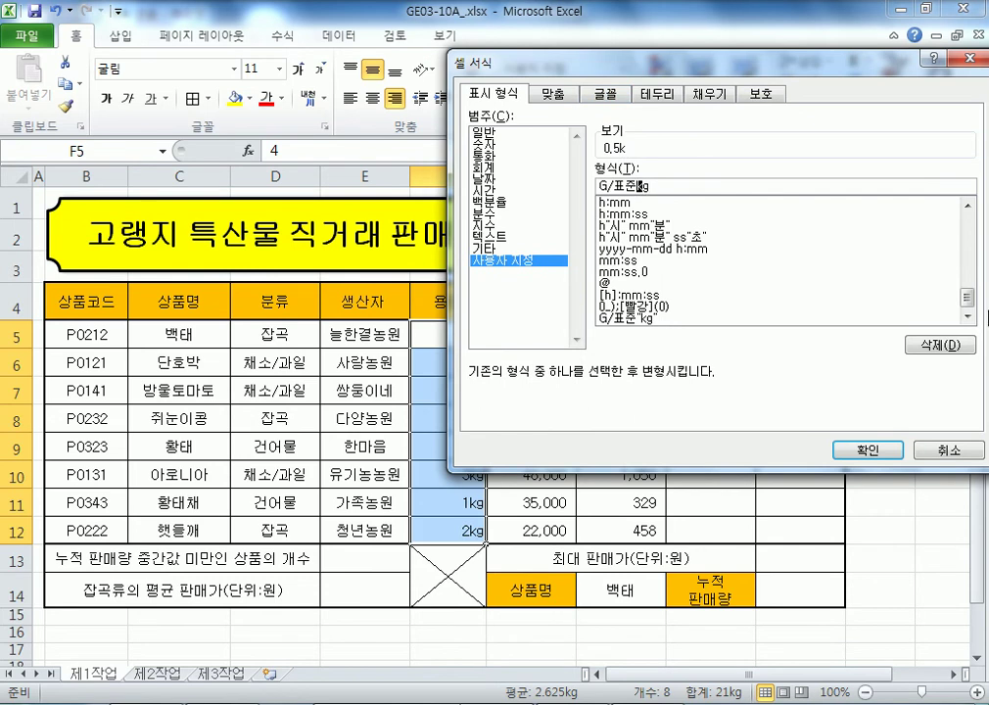
key(Delete)
key(Delete)
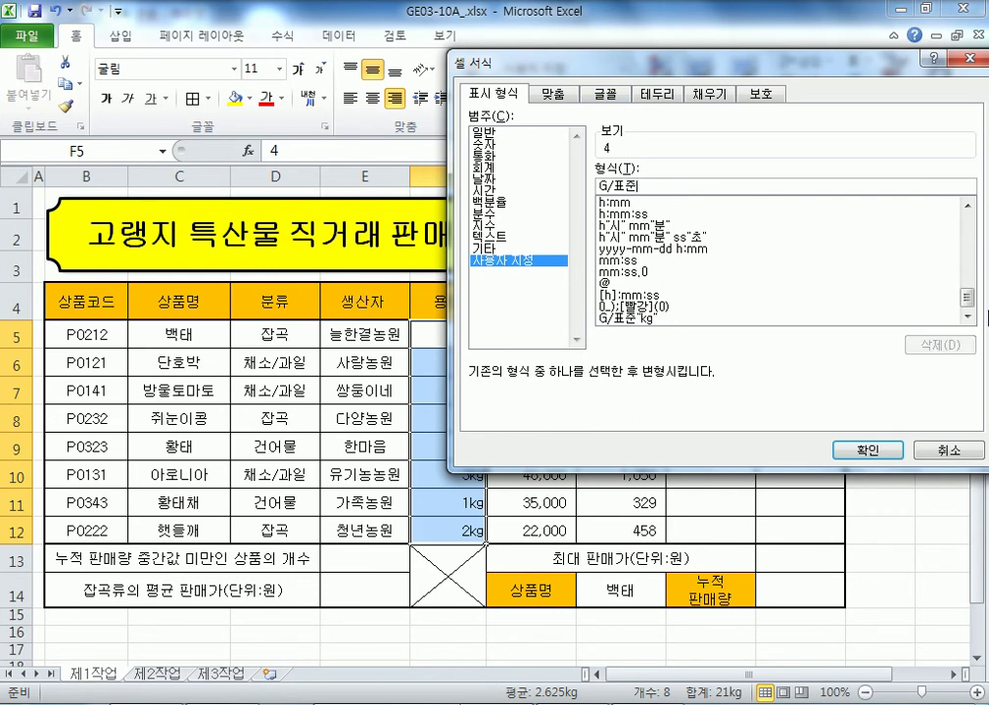
drag(465, 56, 491, 43)
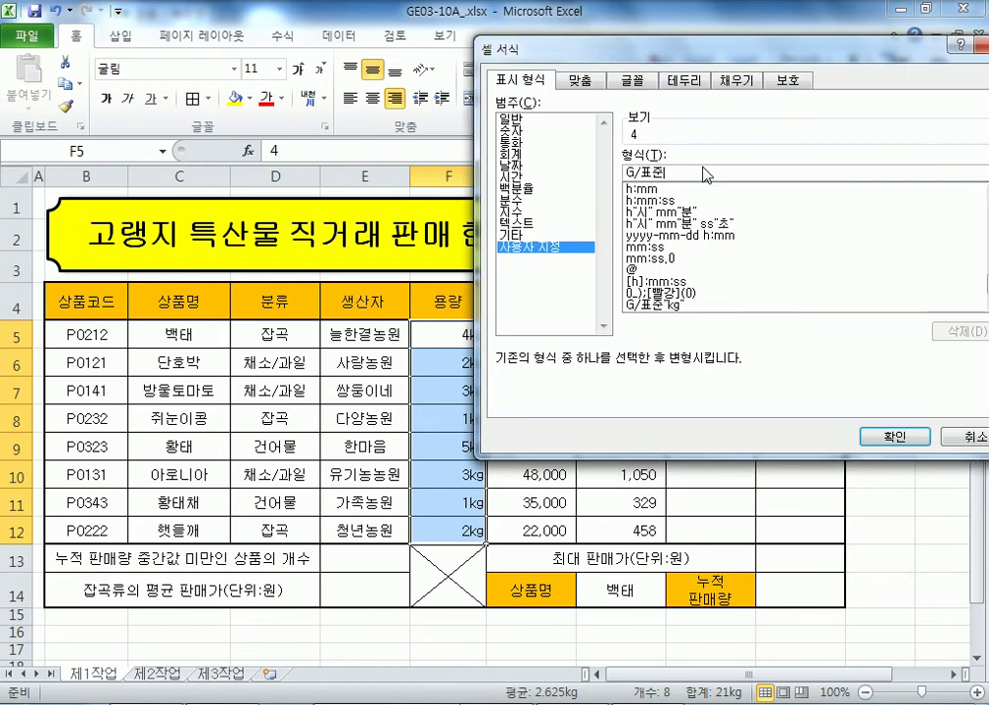
text(KG)
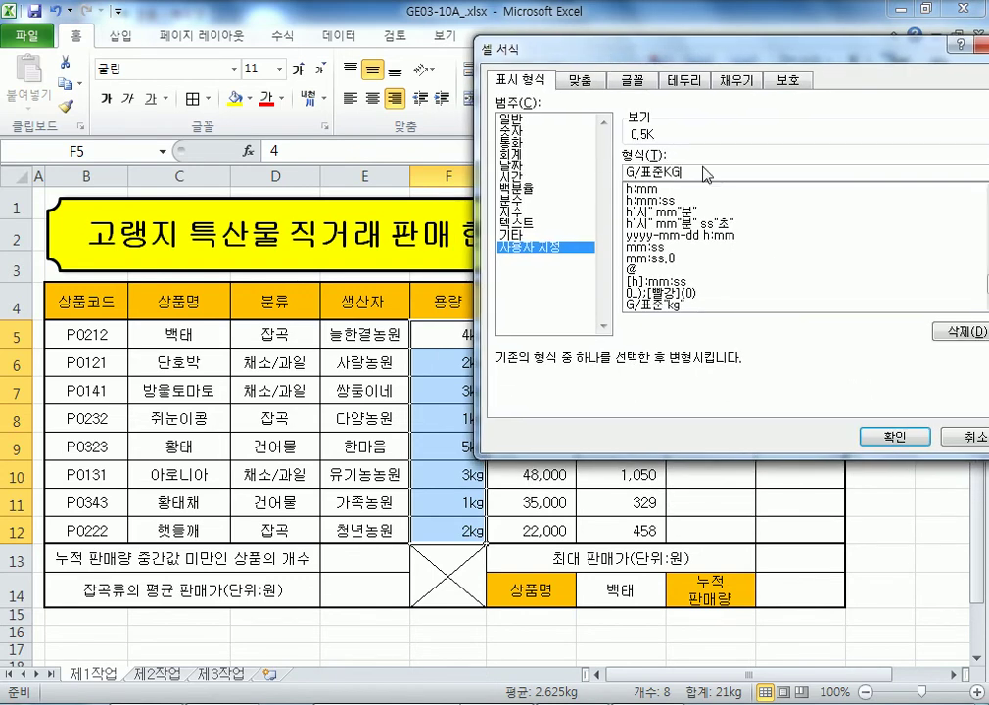
key(BackSpace)
key(BackSpace)
text(G)
key(BackSpace)
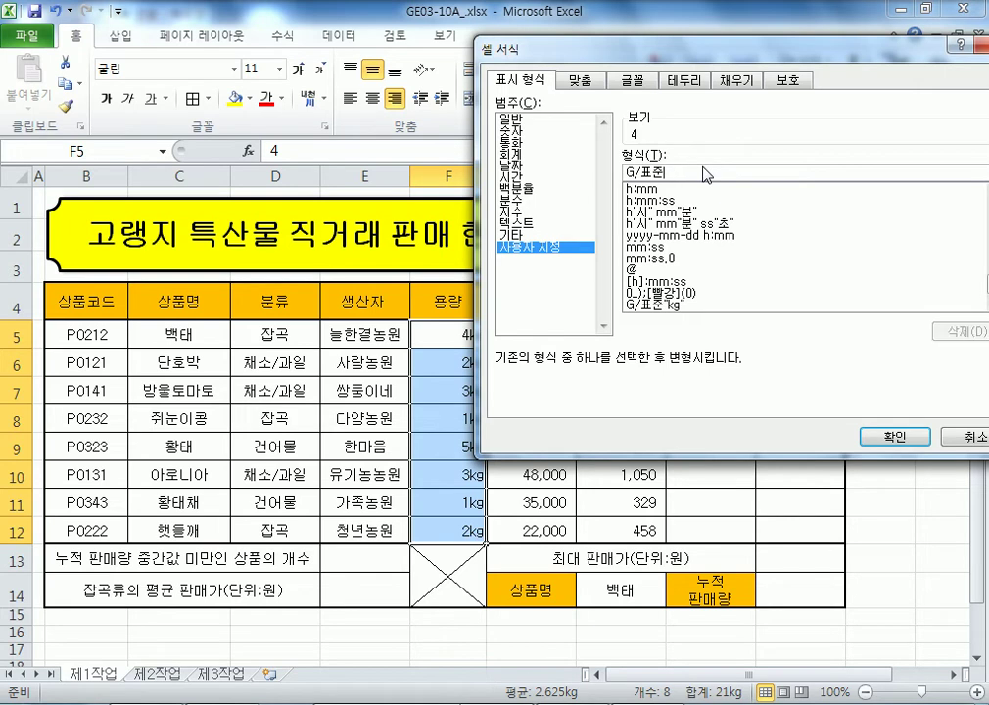
Step: Add the kg unit to the custom code for F5:F12 and apply the format
text(kg)
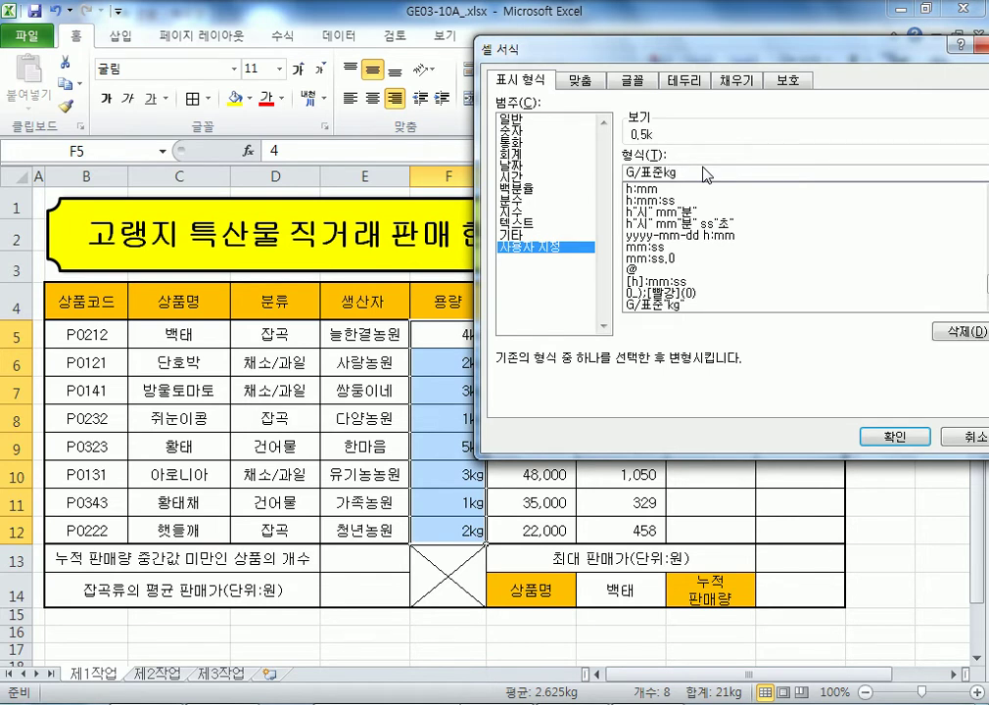
text("kg)
key(Return)
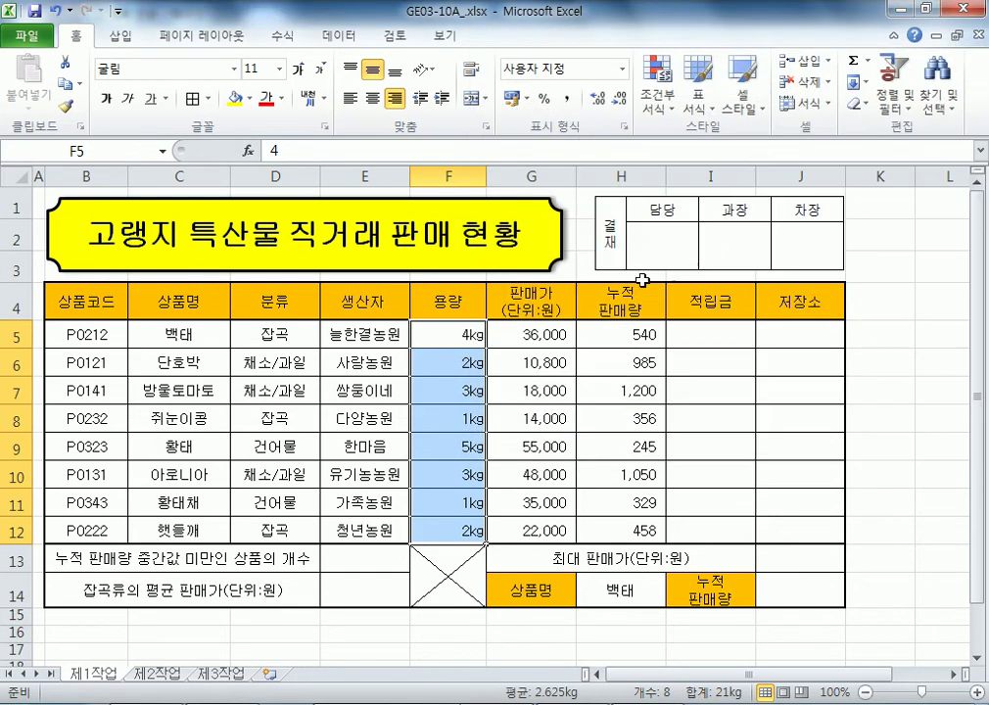
click(533, 386)
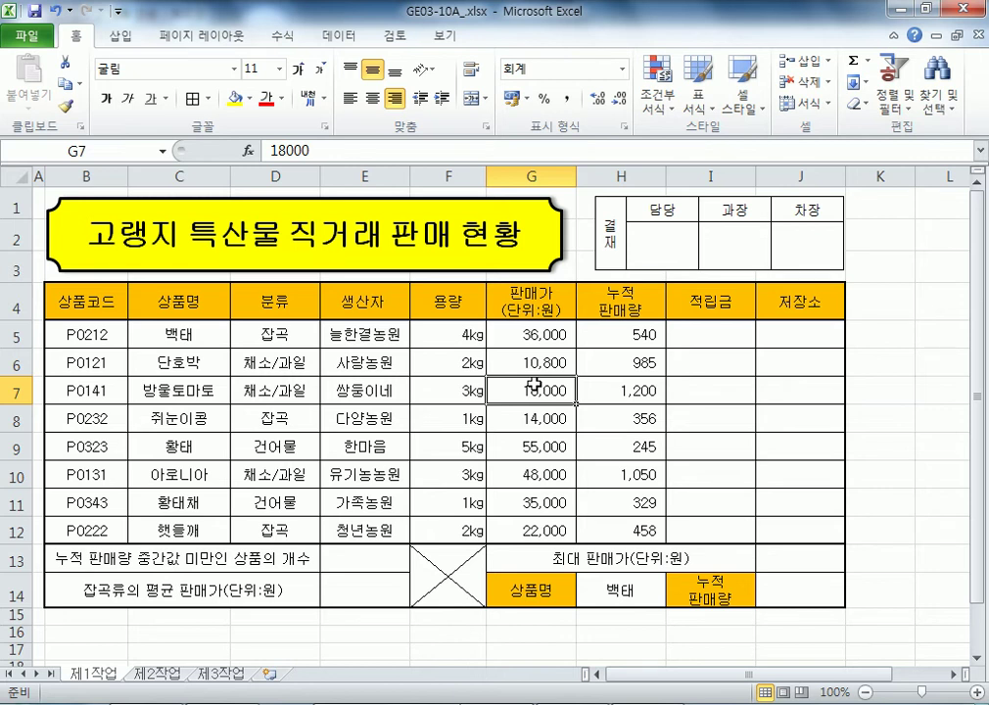
click(724, 339)
click(512, 335)
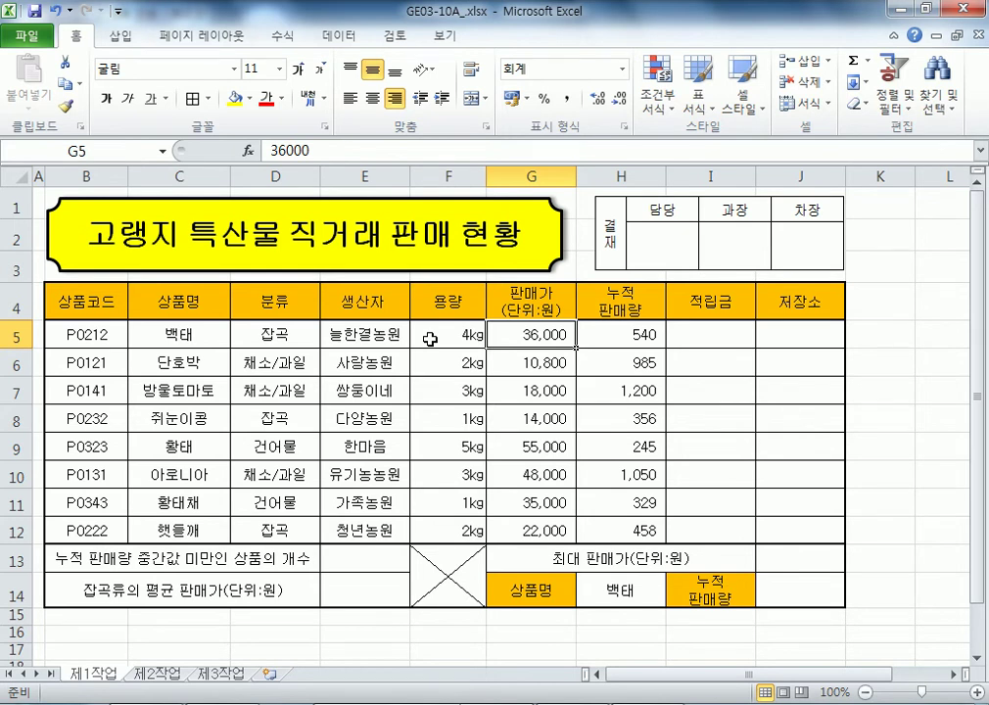
click(709, 333)
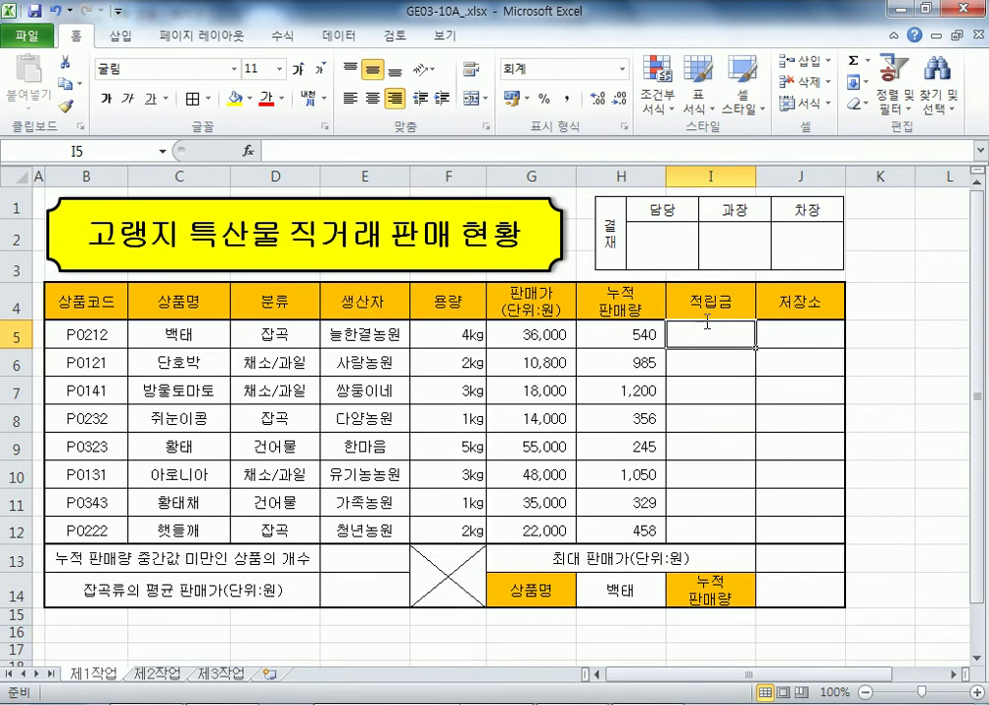
text(=)
text(ma)
key(BackSpace)
key(BackSpace)
text(IF()
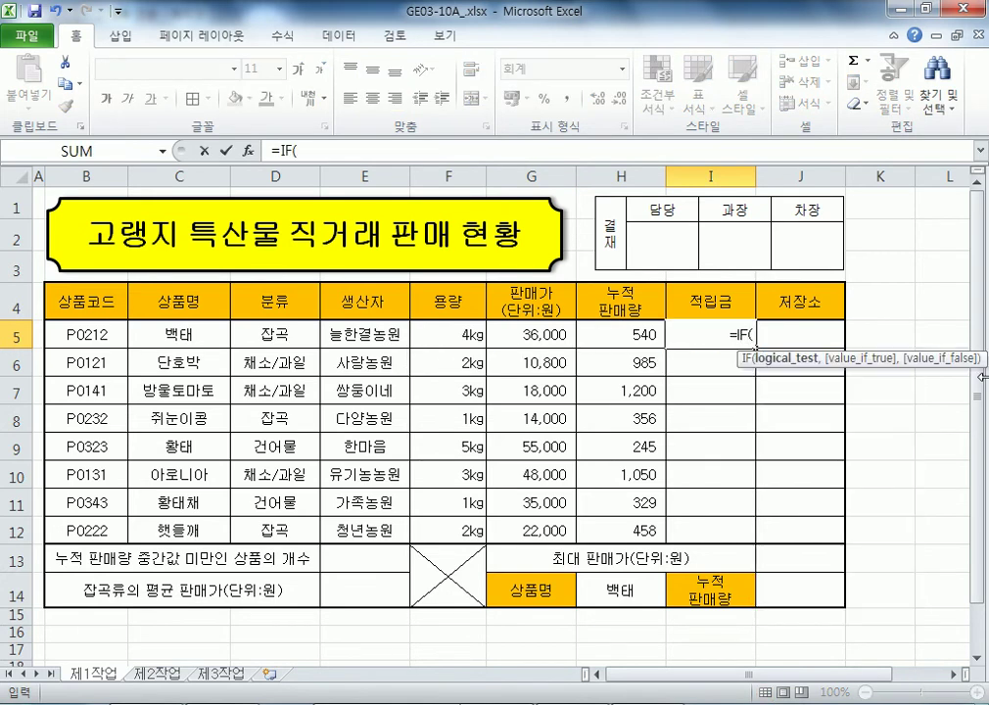
click(515, 332)
text(*)
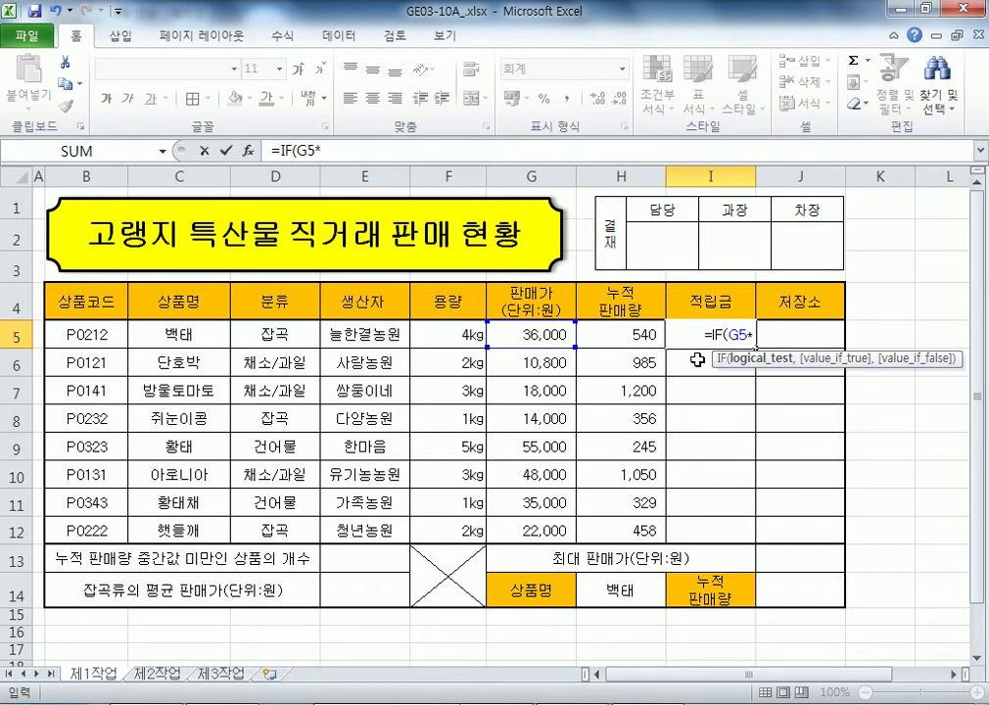
key(BackSpace)
key(BackSpace)
key(BackSpace)
key(BackSpace)
key(BackSpace)
key(BackSpace)
key(BackSpace)
Step: Enter the reserve formula =G5*IF(D5="건어물",10%,5%) in cell I5 of the 적립금 column
text(=)
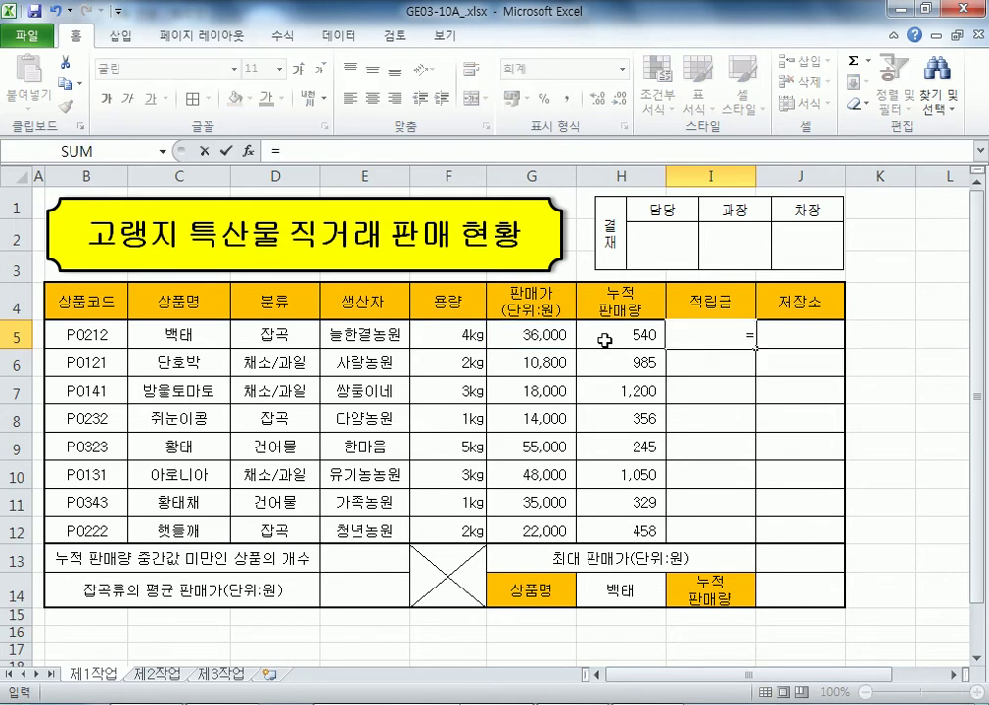
click(537, 337)
text(*)
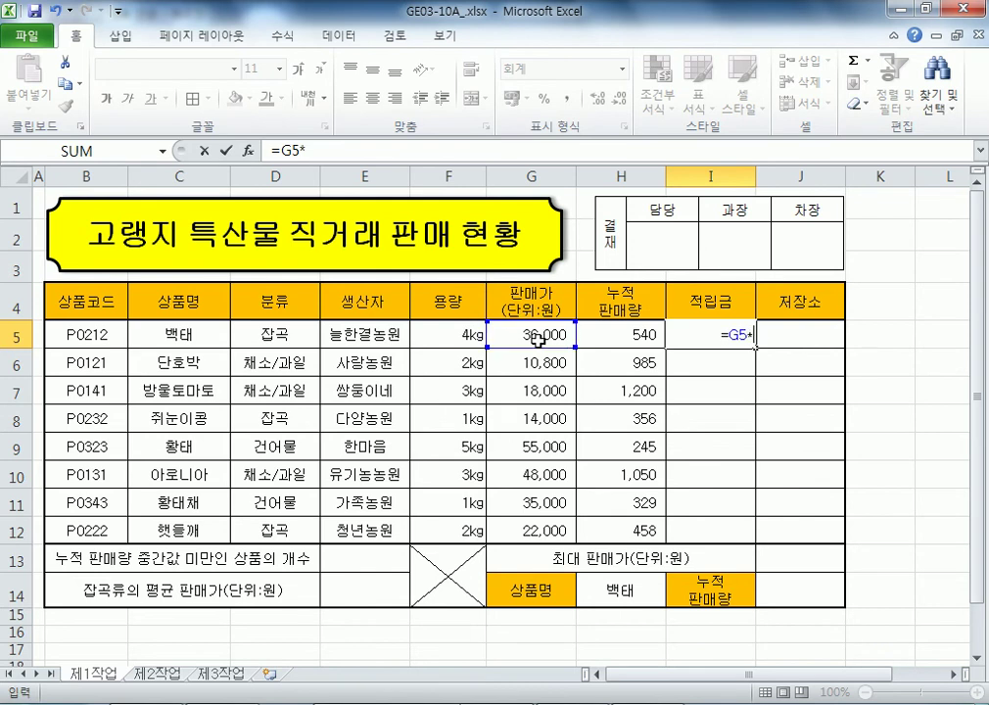
text(IF()
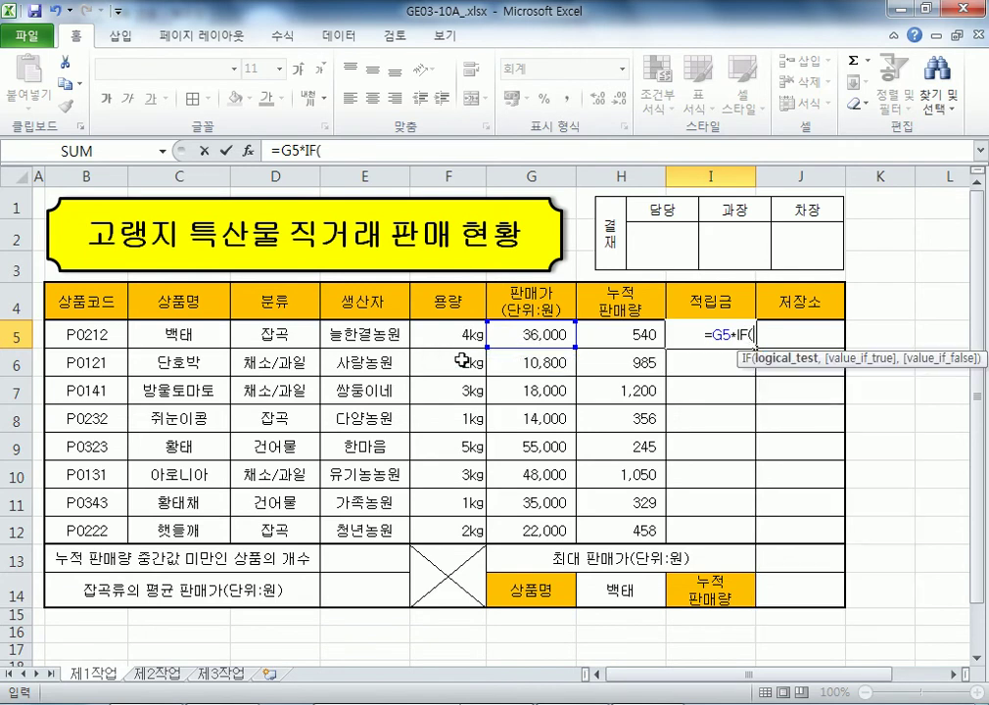
click(268, 336)
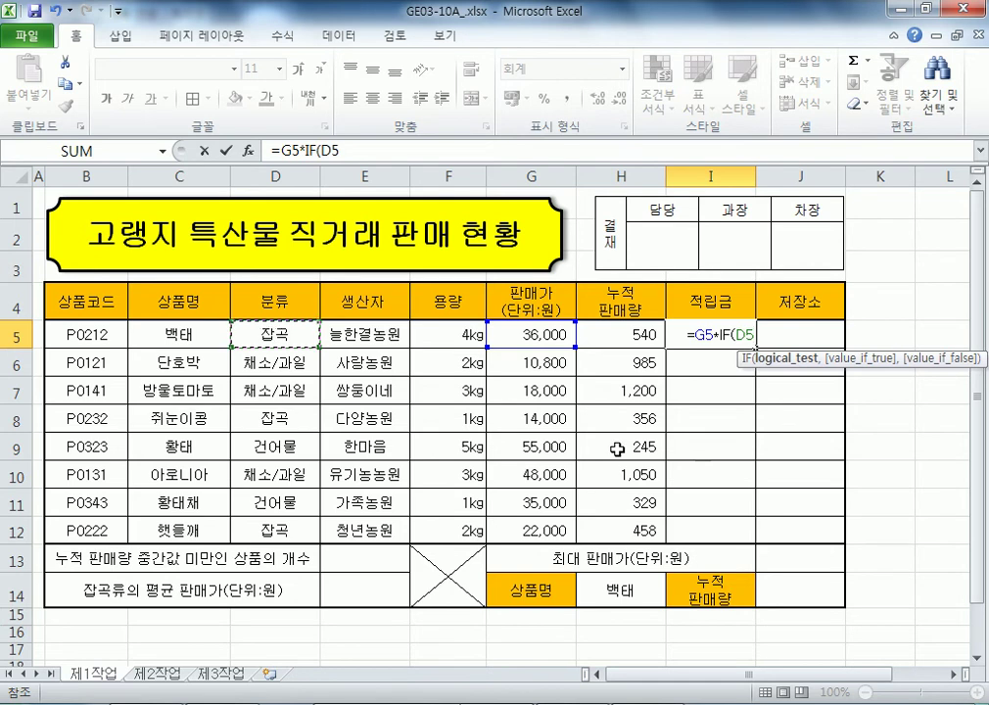
text(="건어)
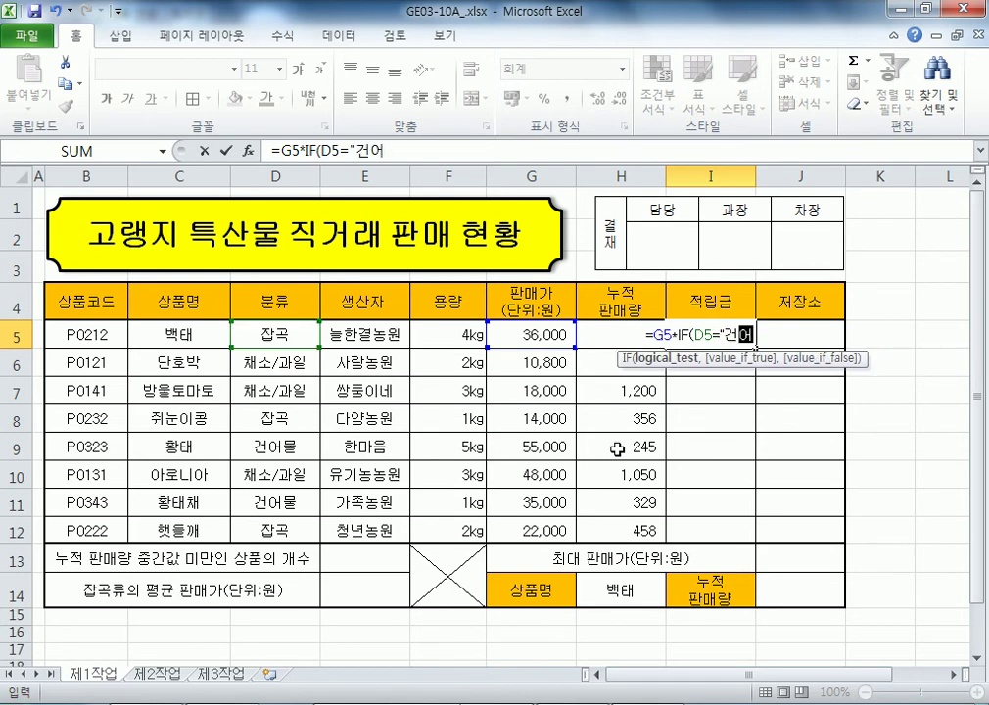
text(물",)
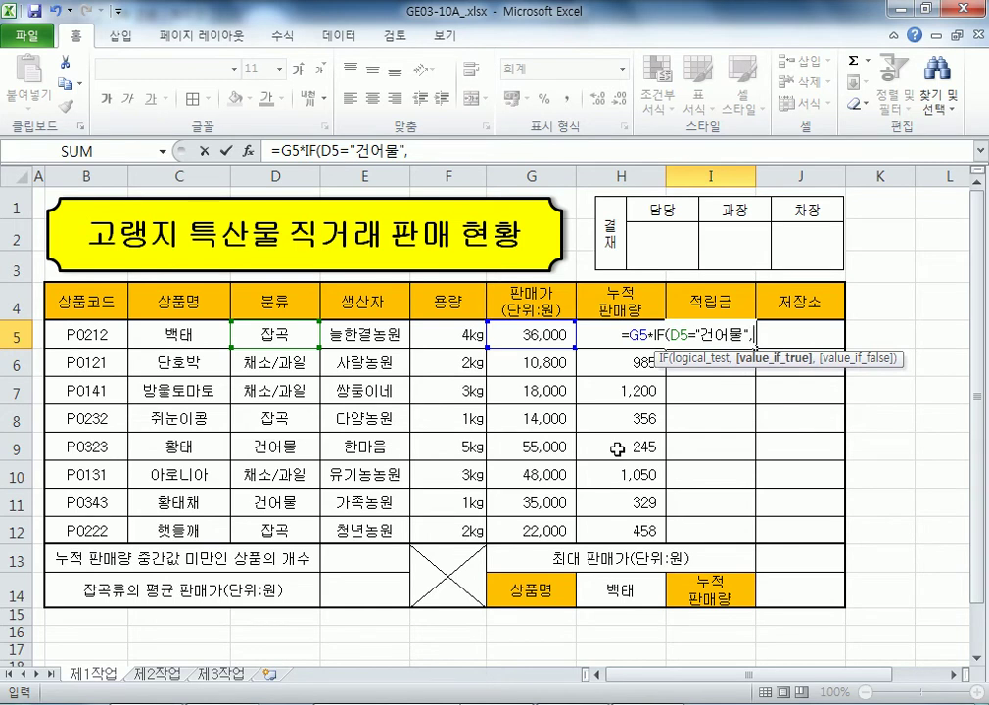
text(10%)
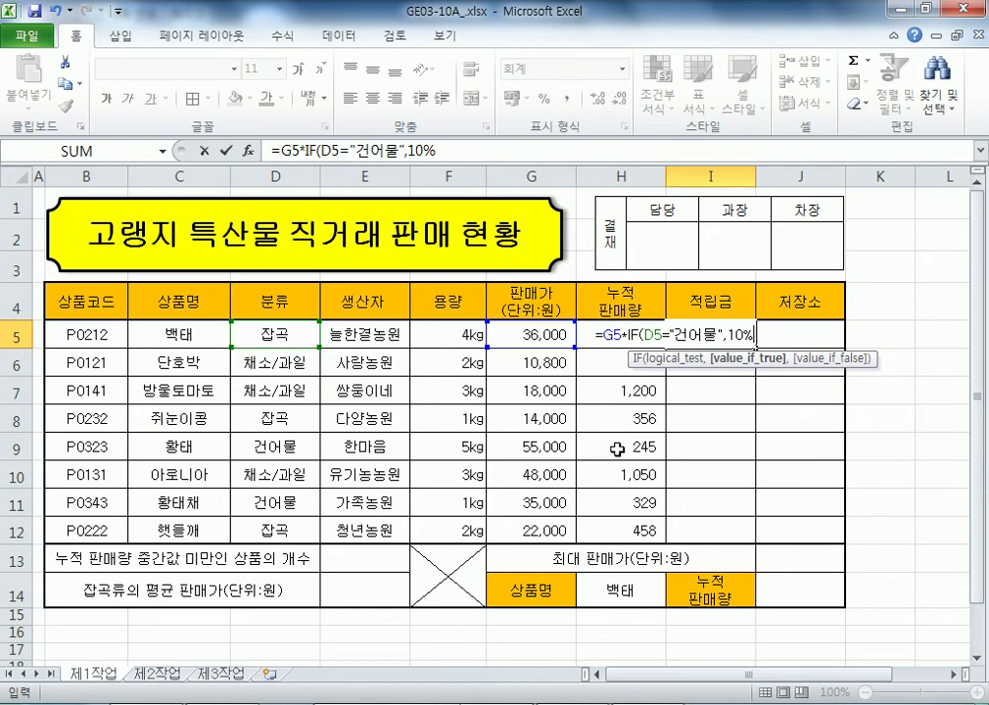
text(,5%)
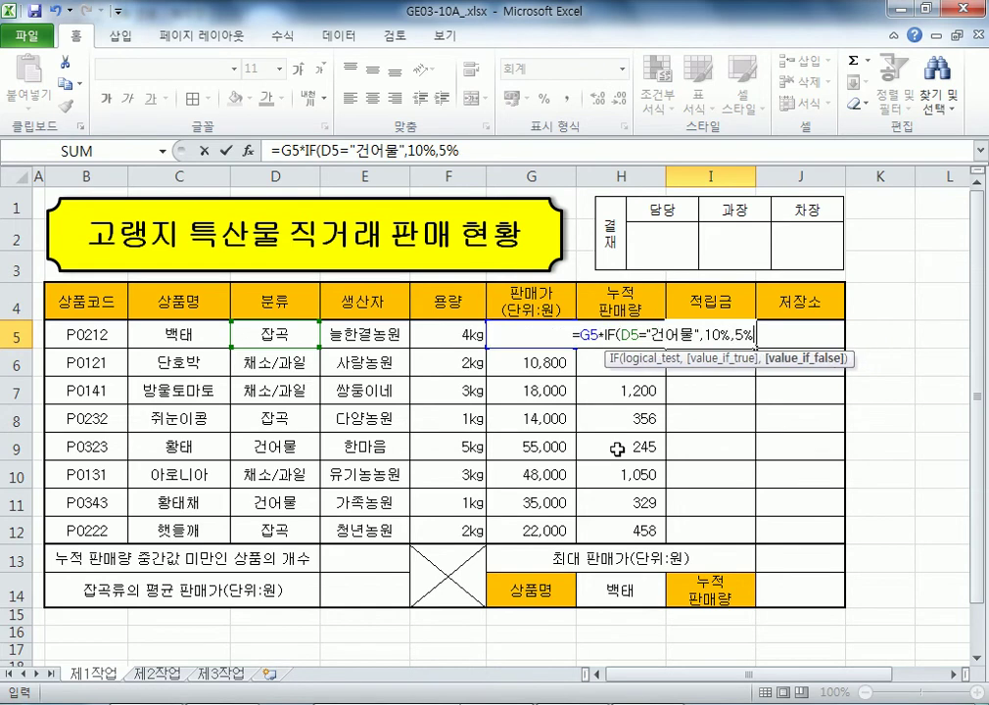
text())
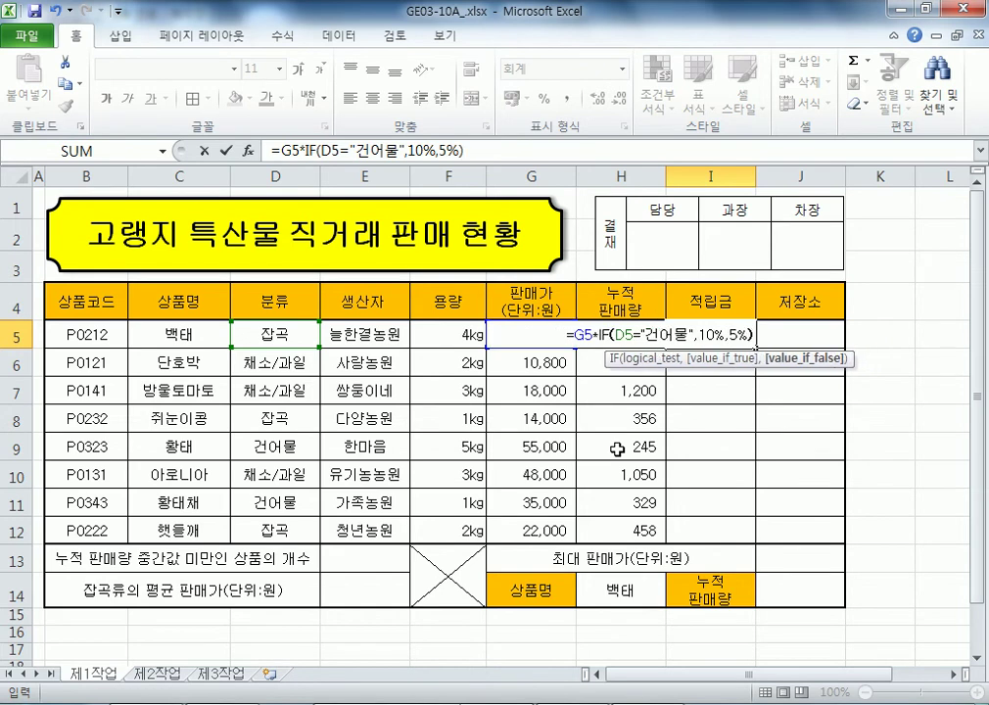
key(Return)
Step: Fill the I5 formula down to I12 without copying the formatting
click(553, 338)
click(710, 334)
drag(754, 347, 754, 536)
click(766, 554)
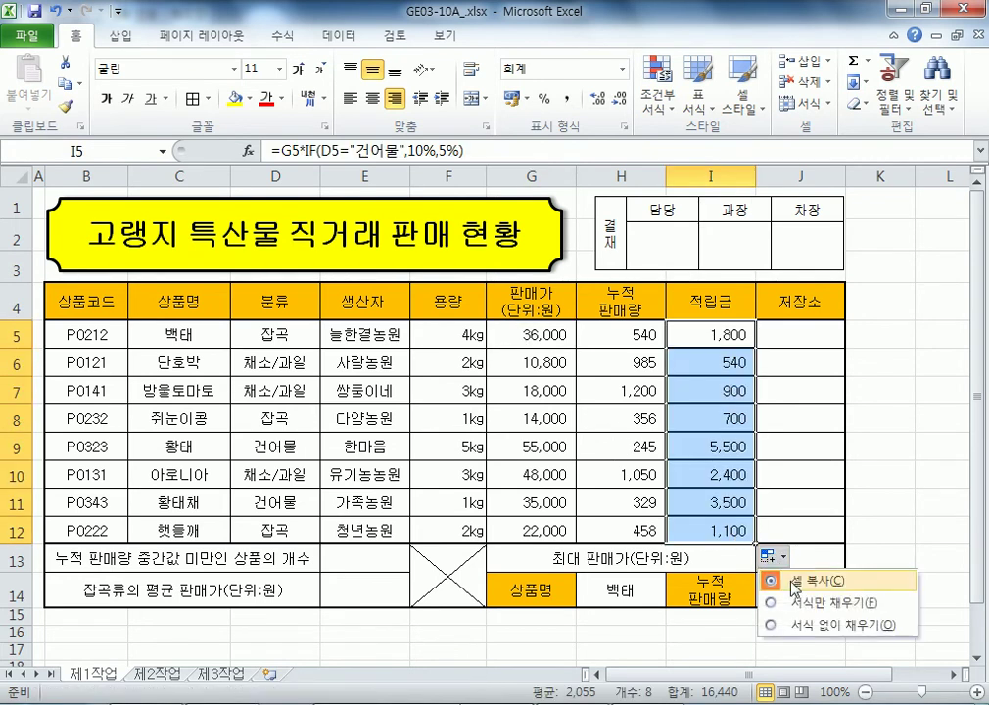
click(805, 624)
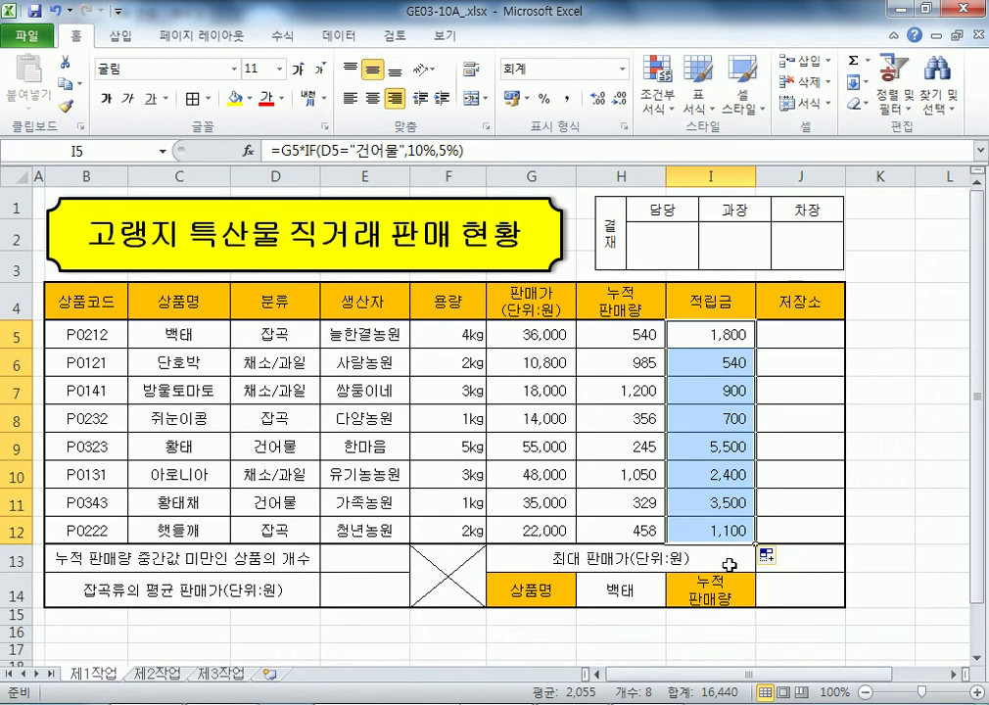
Step: Review the cell references in the I5 formula, and move on to J5 in the 저장소 column
click(730, 335)
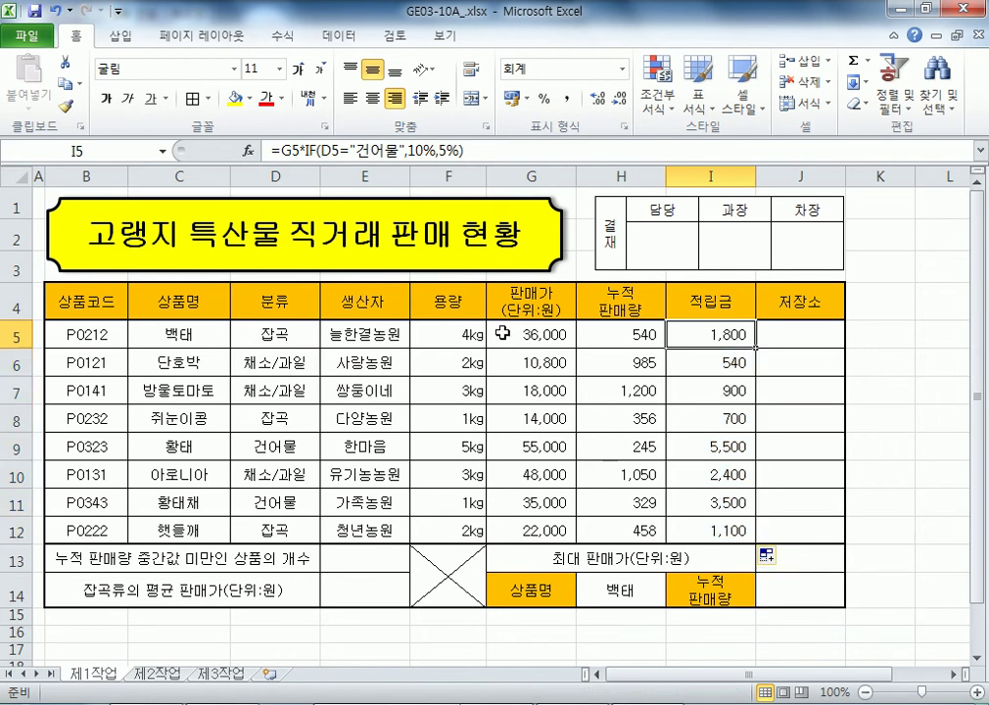
key(F2)
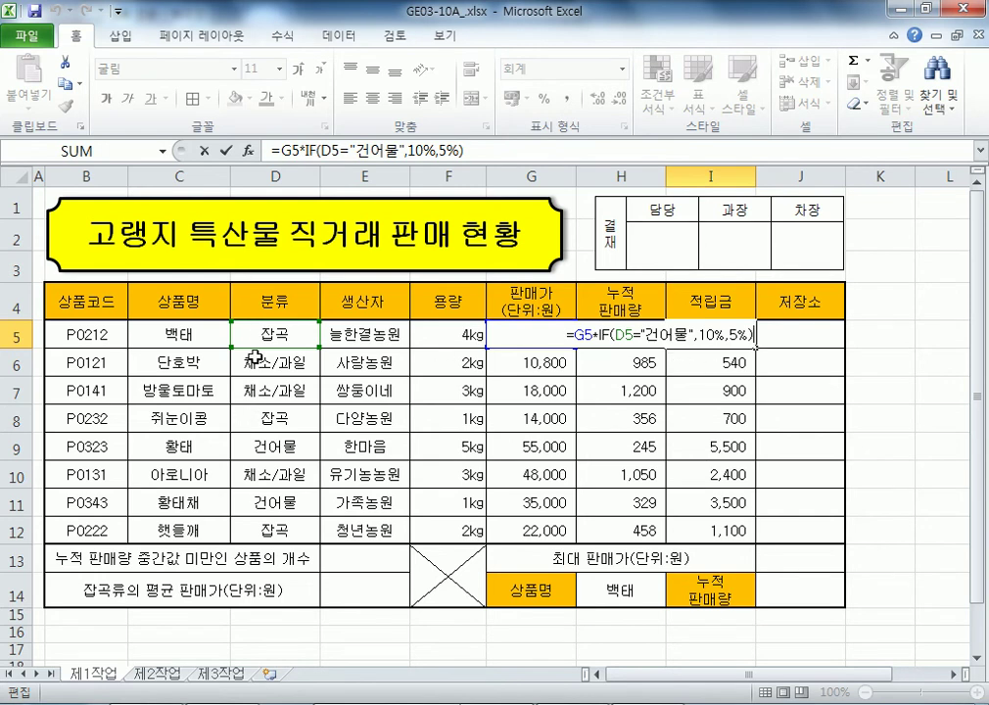
key(Tab)
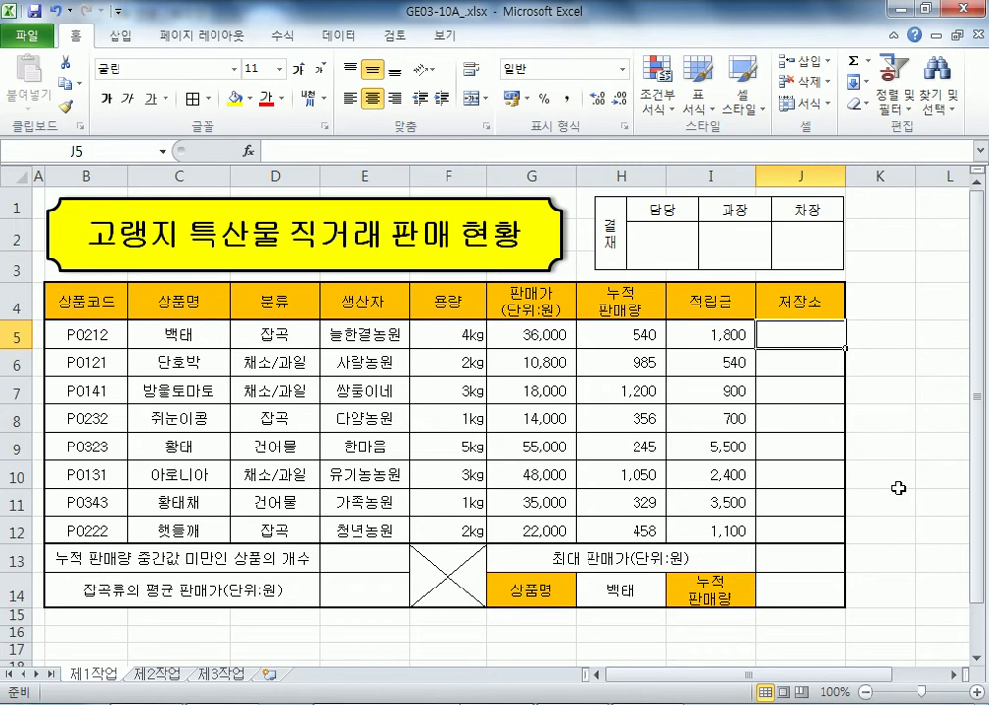
Step: Start a formula in J5 with =CHOOSE(MID(B5,5,1) to choose by the fifth character of the product code
text(CHOOD)
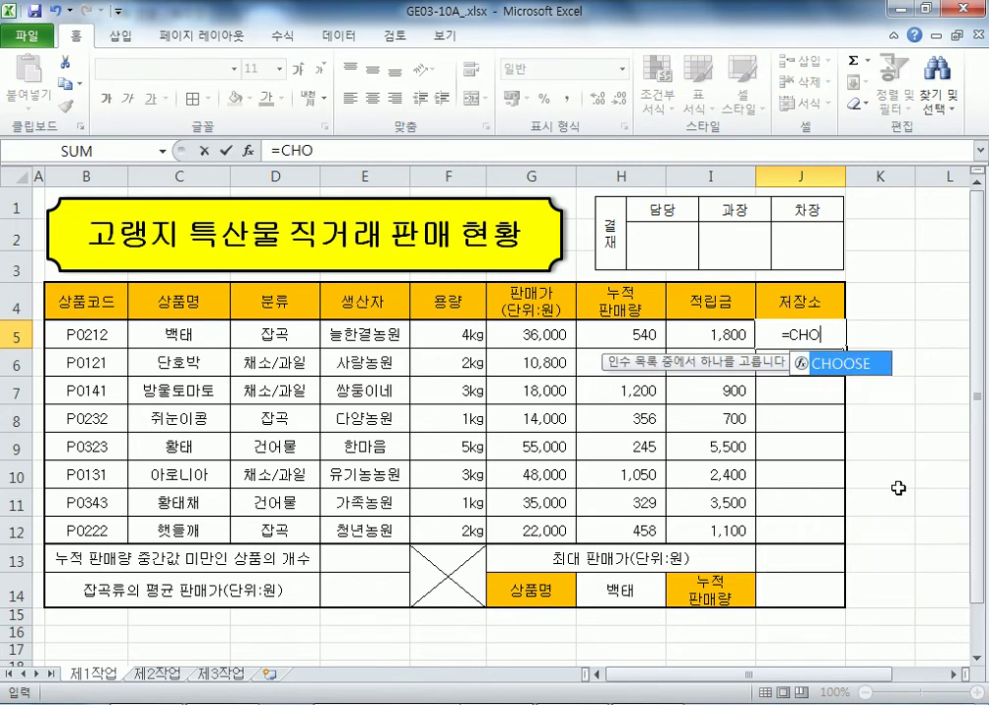
key(BackSpace)
text(SE()
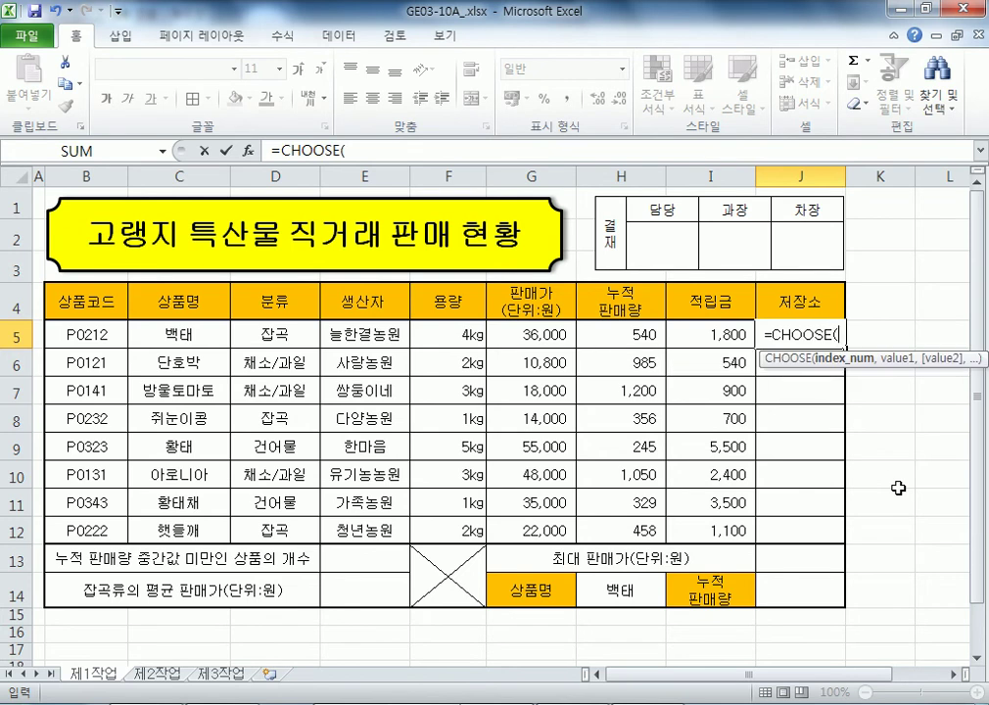
text(MID()
key(Left)
key(Left)
key(Left)
key(Left)
key(Left)
key(Left)
key(Left)
key(Left)
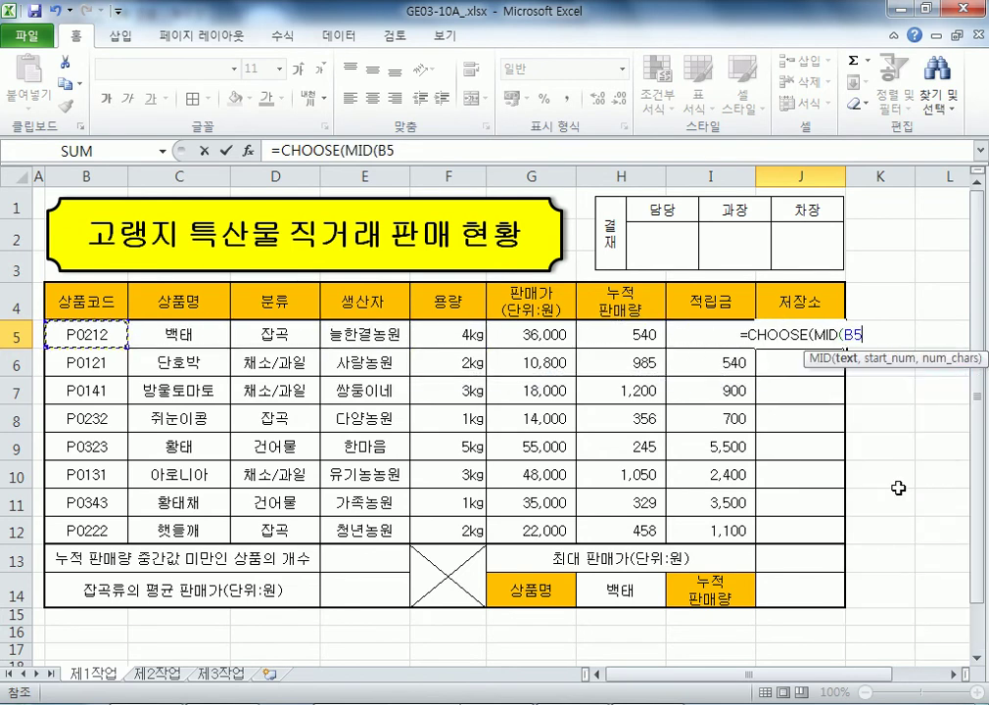
text(,5,1))
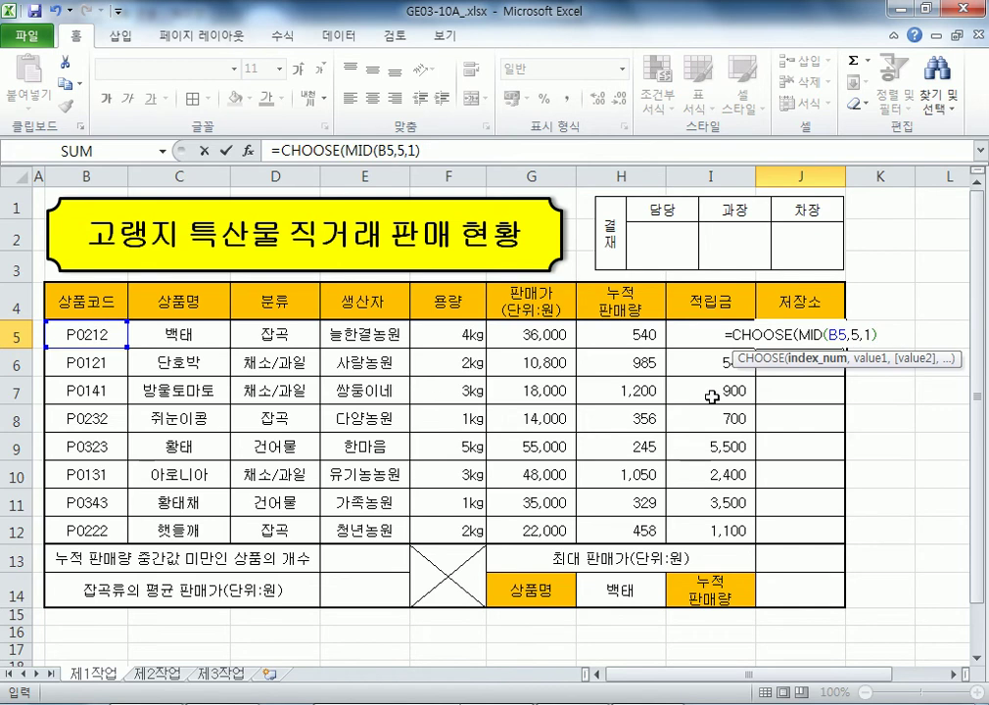
Step: Add "냉장보관" and "건냉한 장소" as the first two choices of the J5 CHOOSE formula and enter it
text(,"SO)
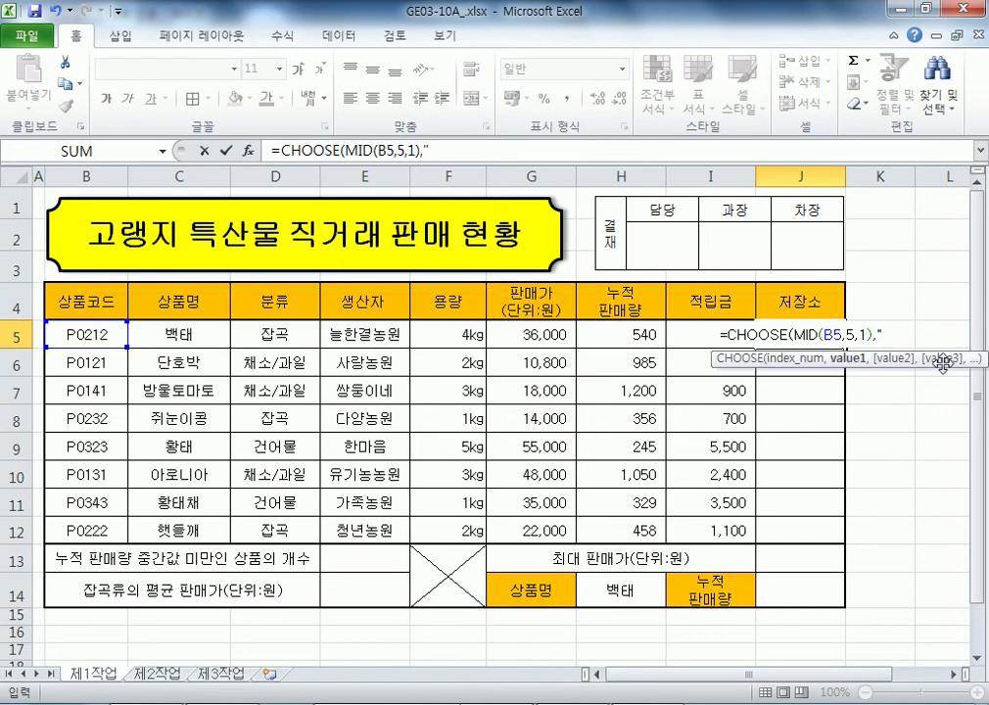
key(BackSpace)
key(BackSpace)
text(냉장보)
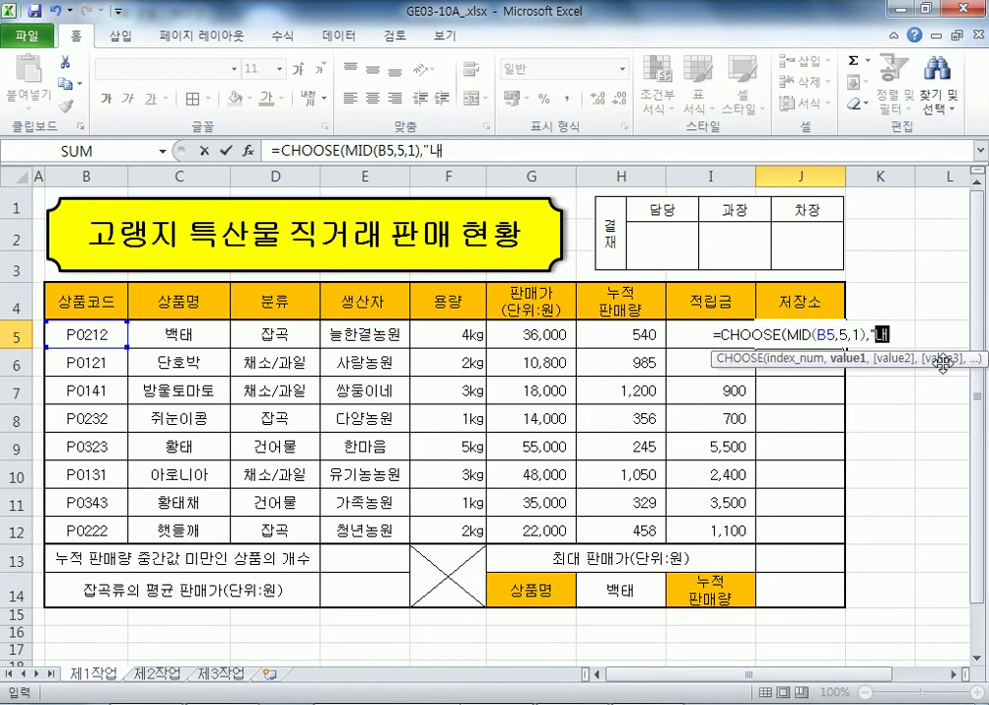
text(관",")
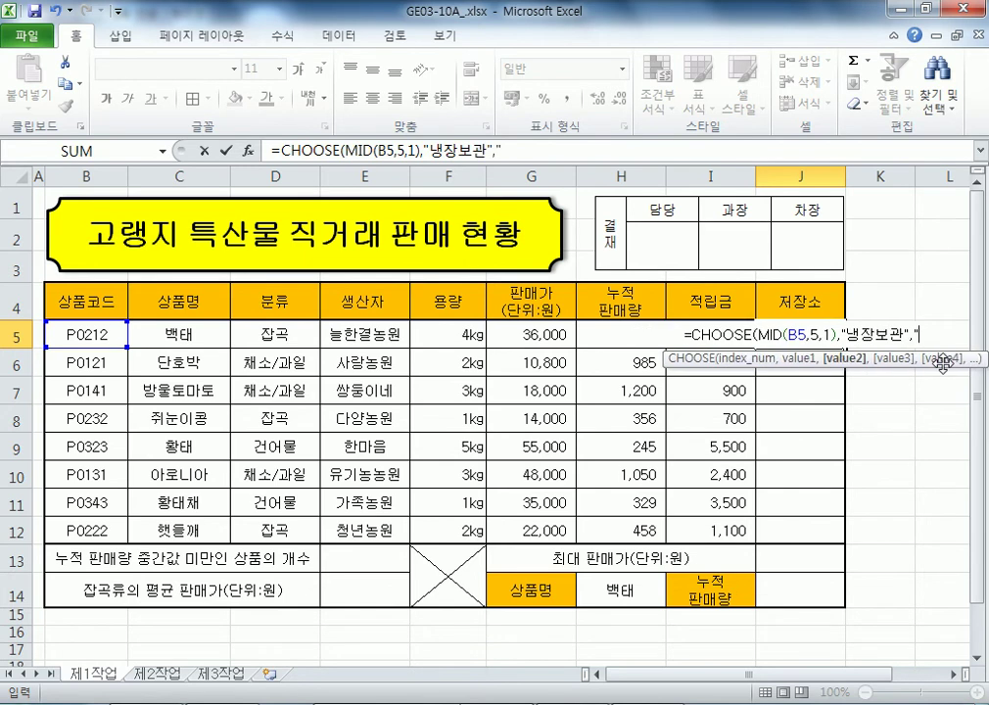
text(건냉한 ㅈ장소)
key(Return)
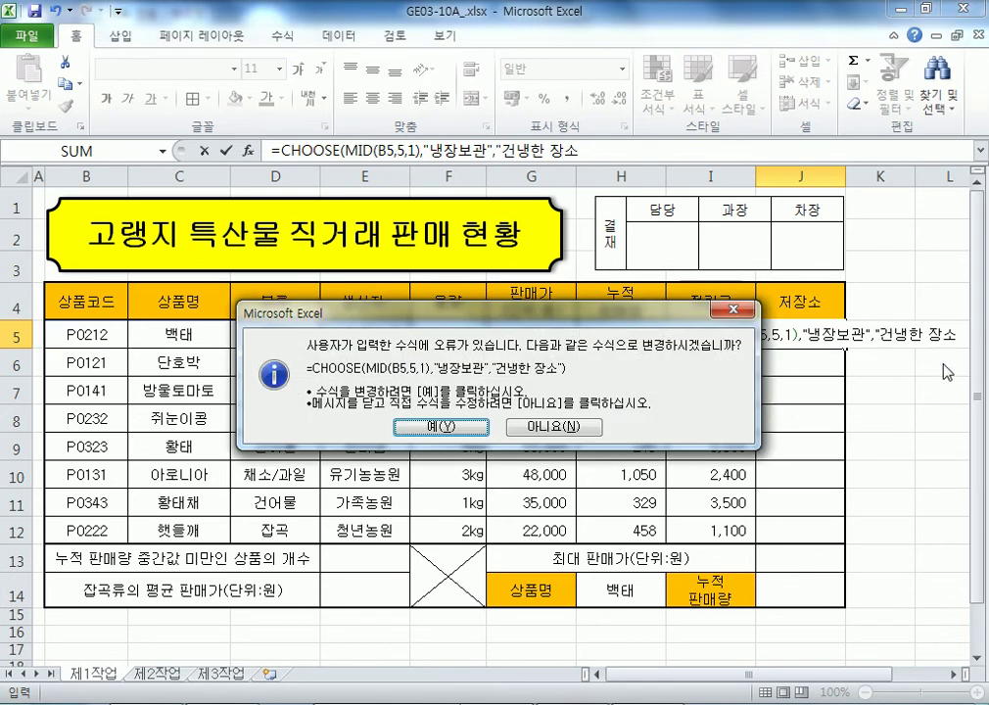
key(Return)
Step: Add "냉동보관" as the third choice of the CHOOSE formula in J5
key(F2)
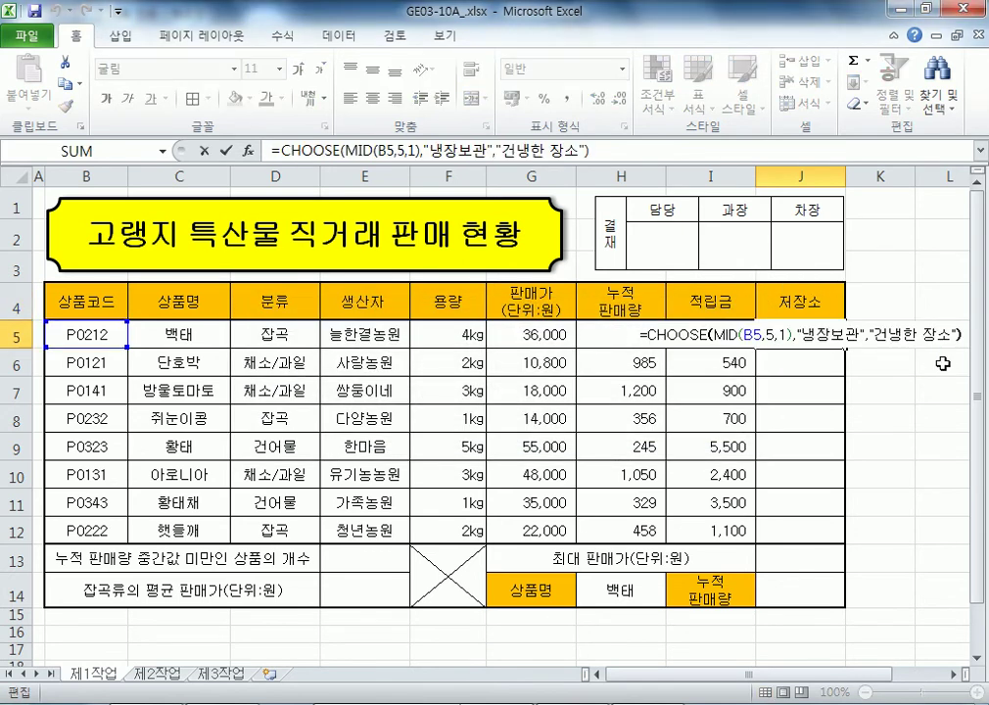
text(,")
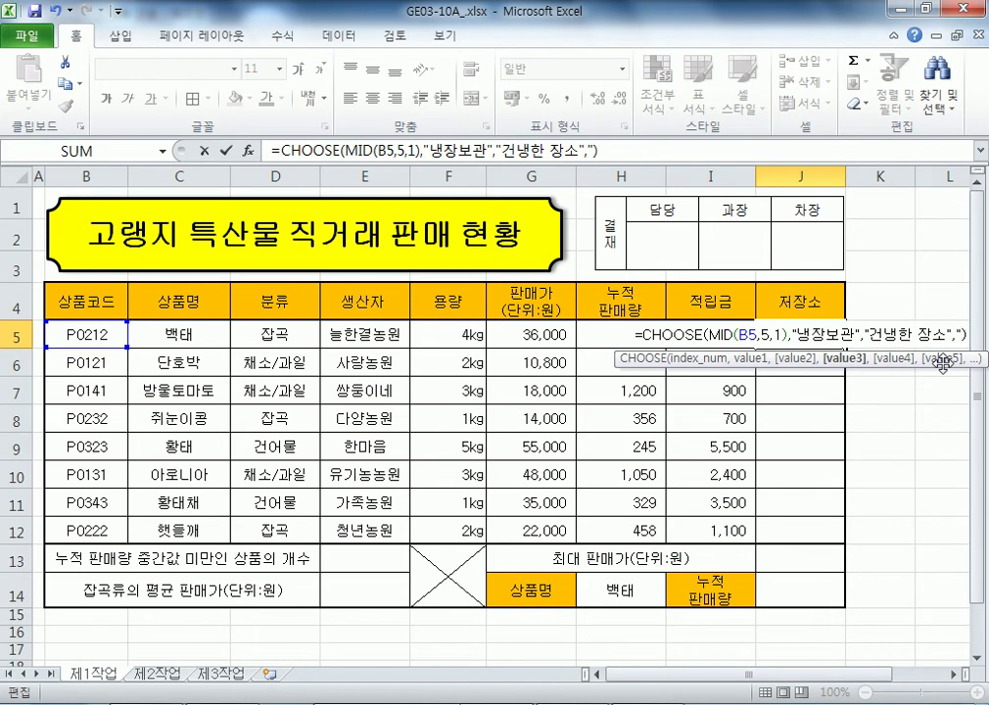
text(냉동보고)
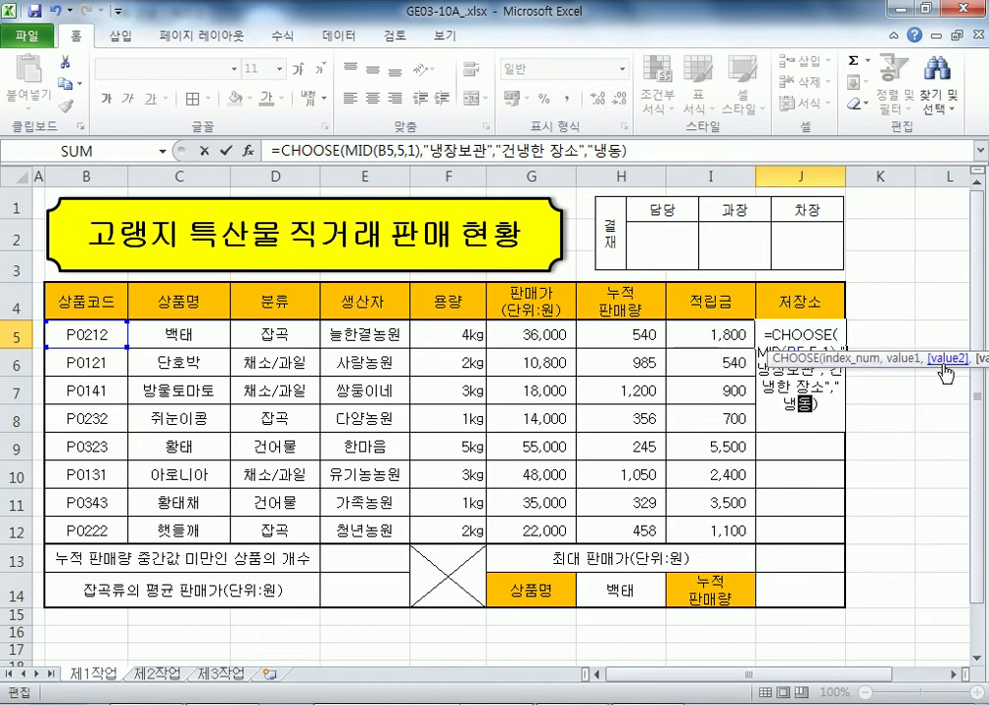
text(관)
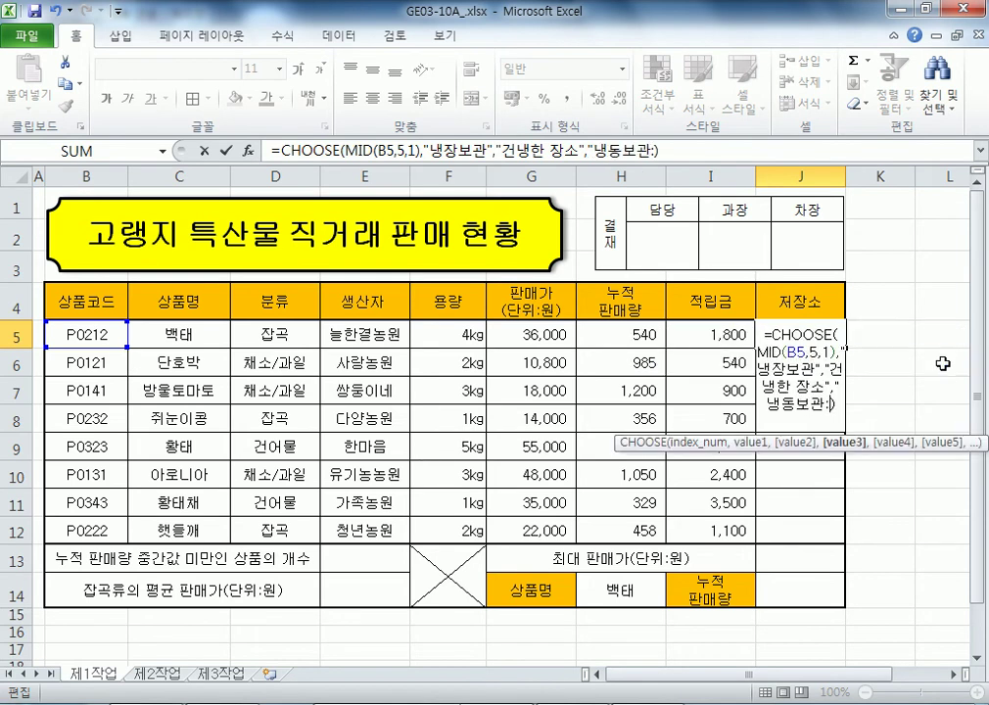
key(Return)
key(Up)
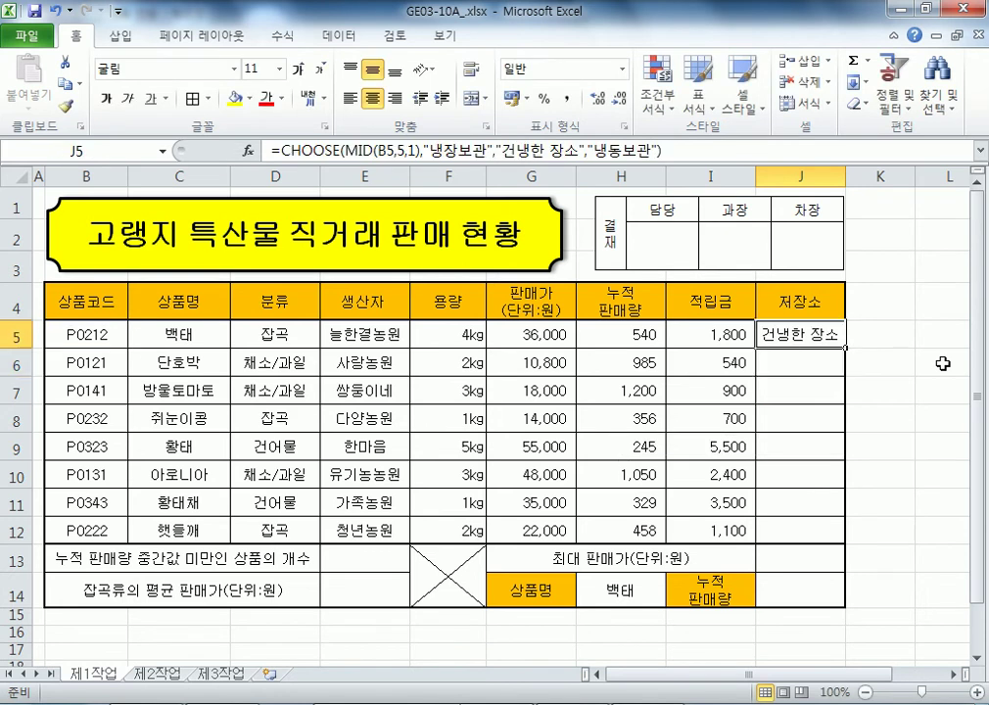
Step: Fill the J5 formula down to J12 without copying the formatting, and recheck the formula in J5
drag(845, 348, 838, 542)
click(859, 555)
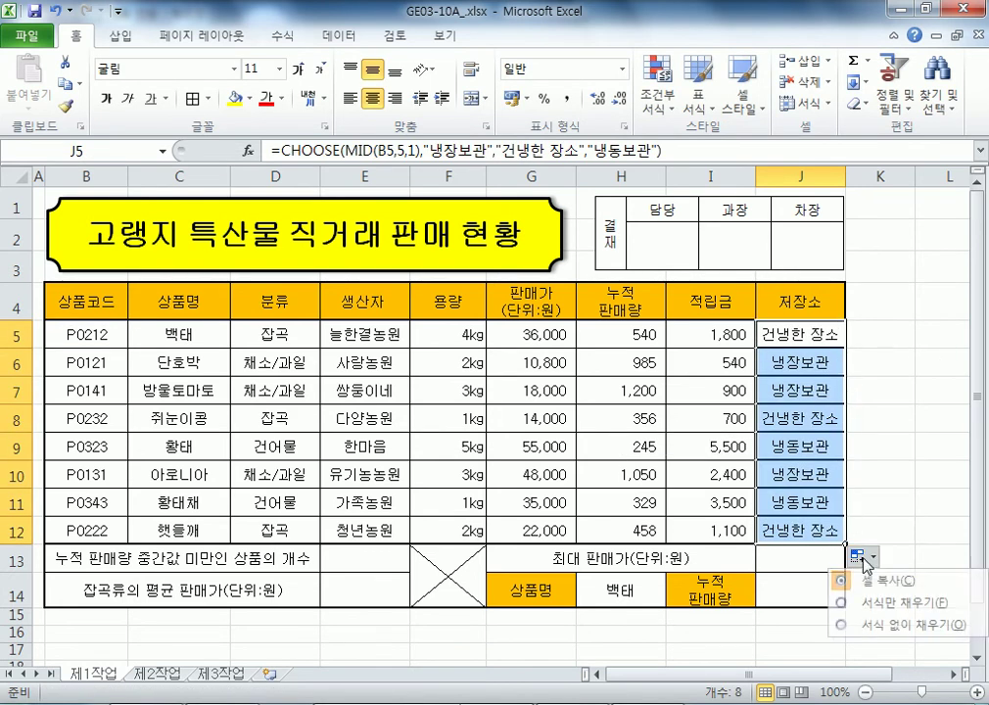
click(884, 624)
double_click(824, 334)
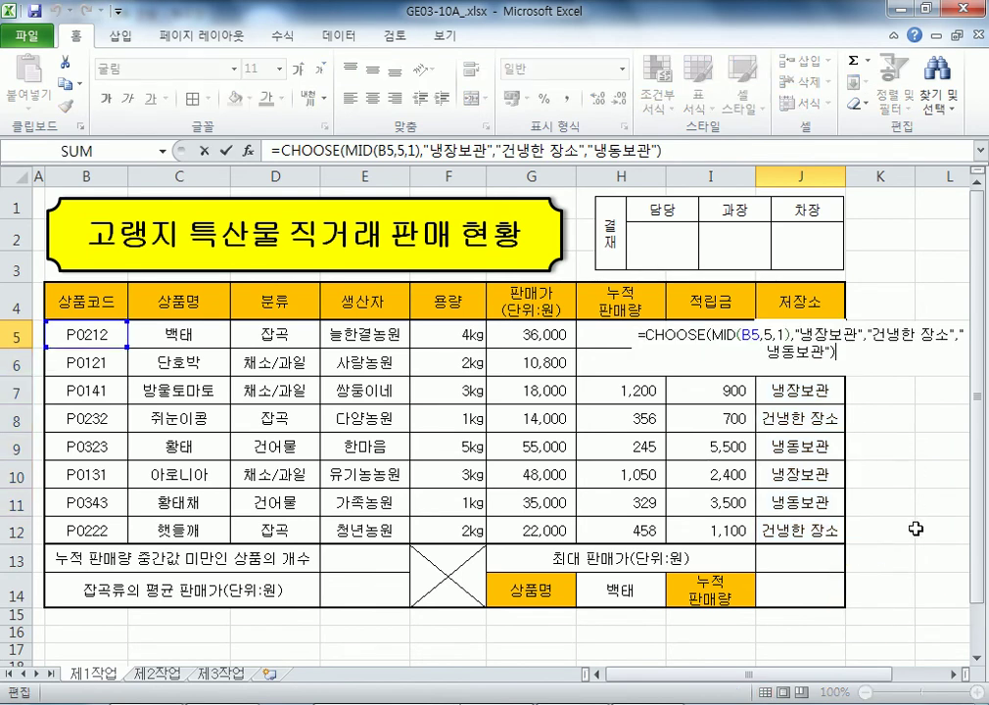
click(950, 673)
click(950, 673)
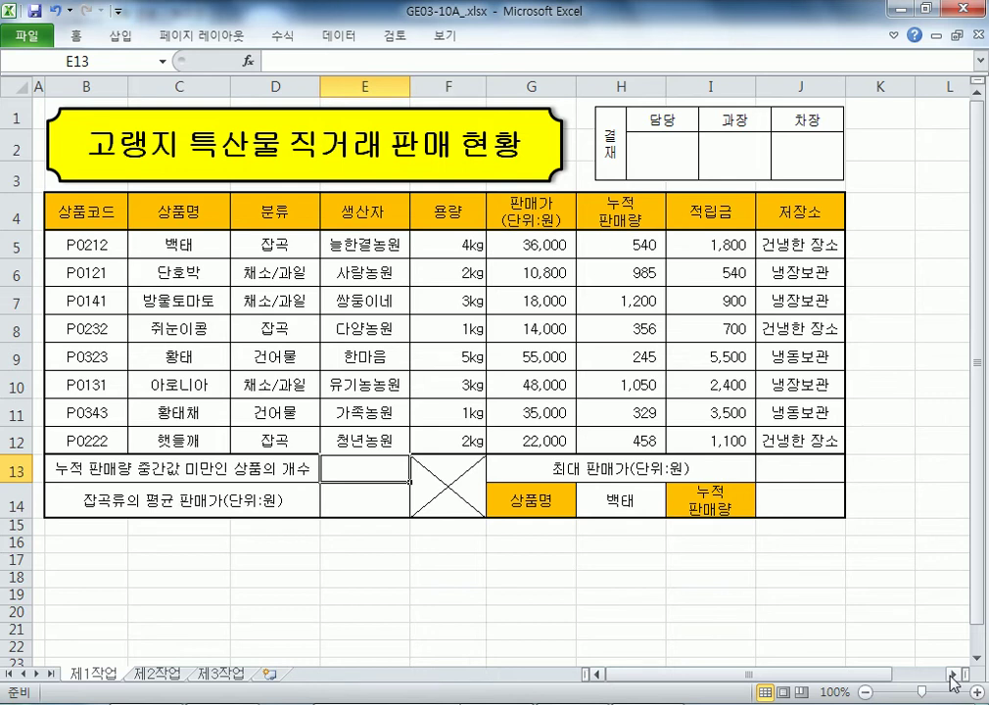
Step: Enter =MEDIAN(H5:H12) in E13 to get the median of the 누적 판매량 column
text(=)
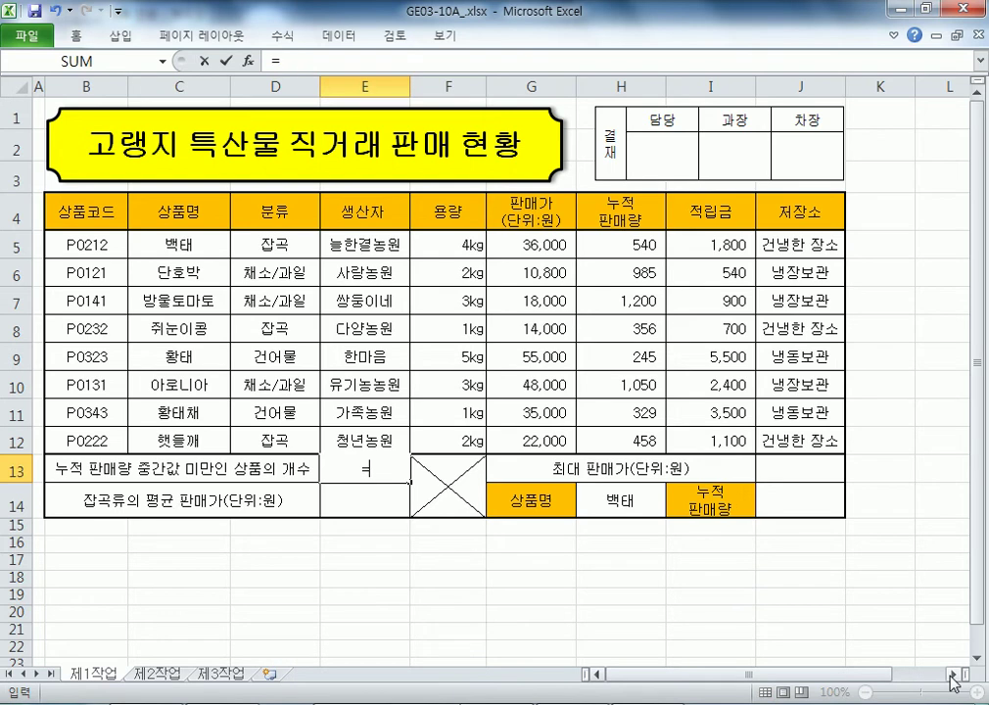
text(MDE)
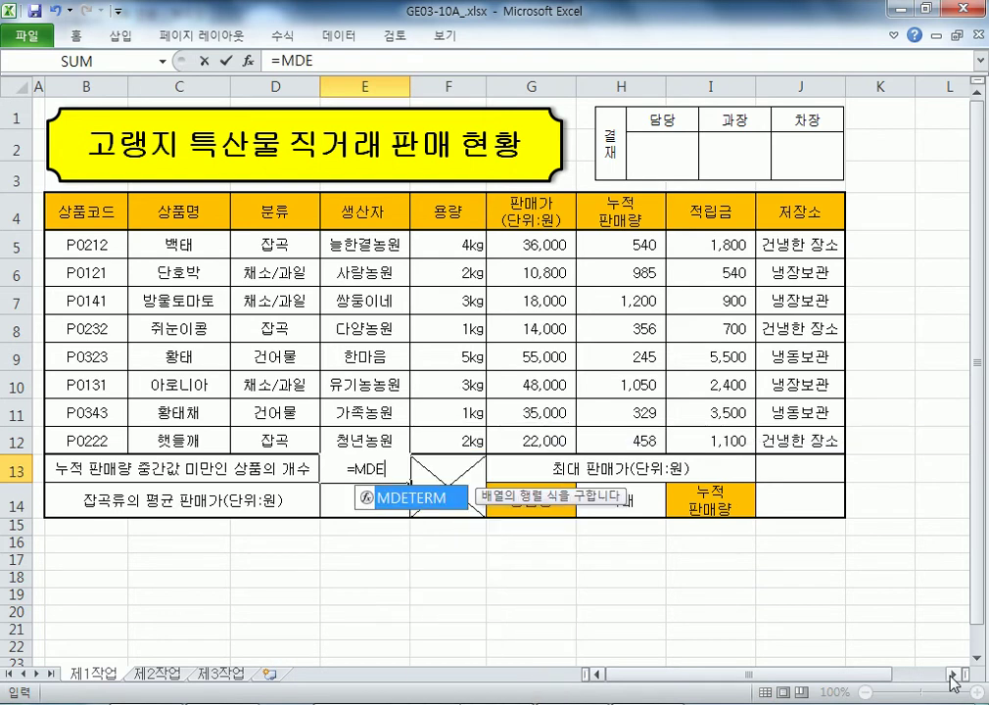
text(I)
key(BackSpace)
key(BackSpace)
key(BackSpace)
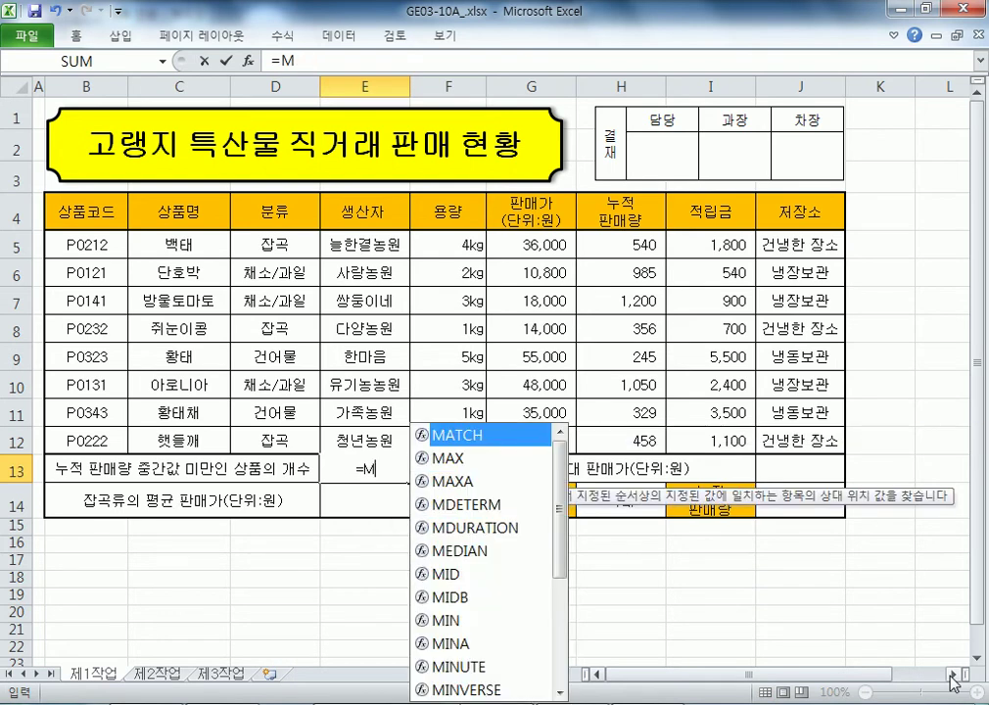
text(EDI)
key(Tab)
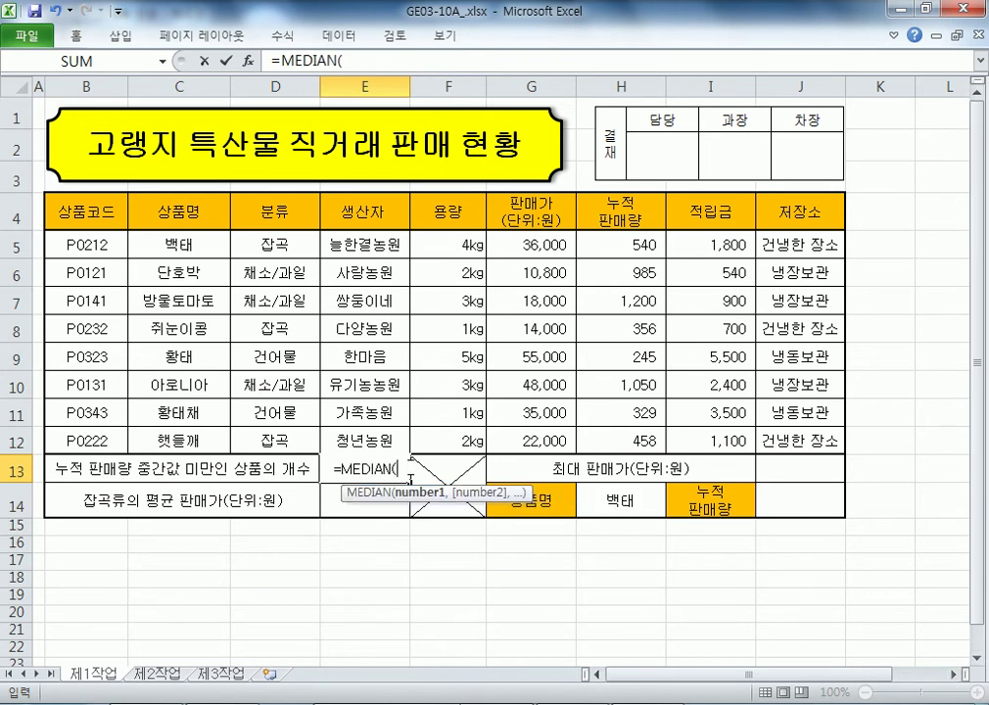
drag(611, 251, 616, 436)
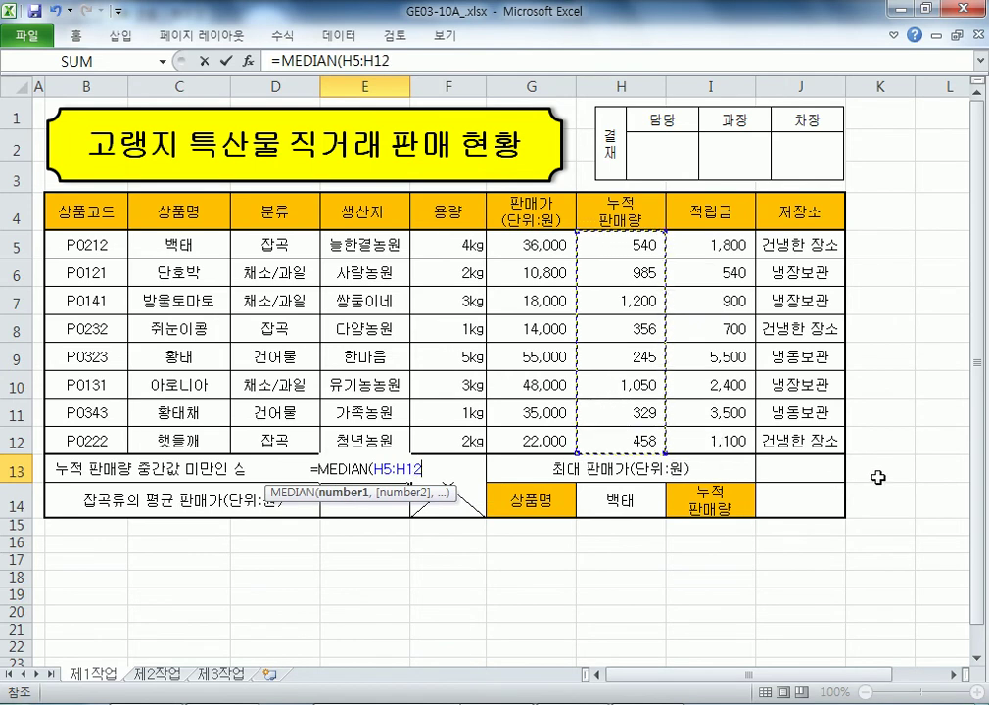
key(Return)
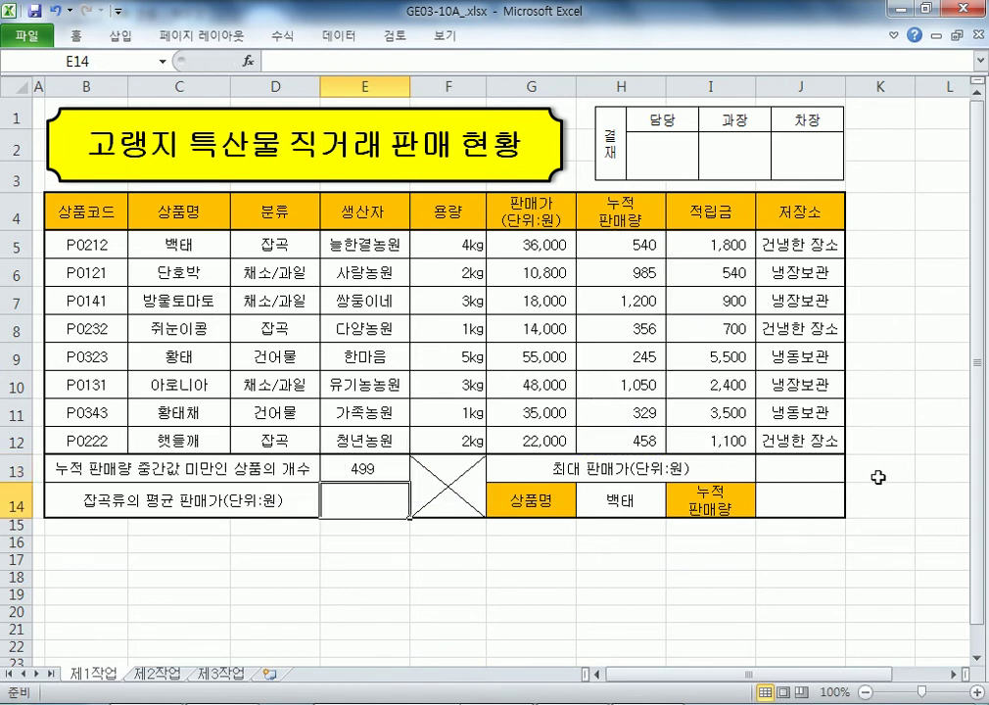
key(Up)
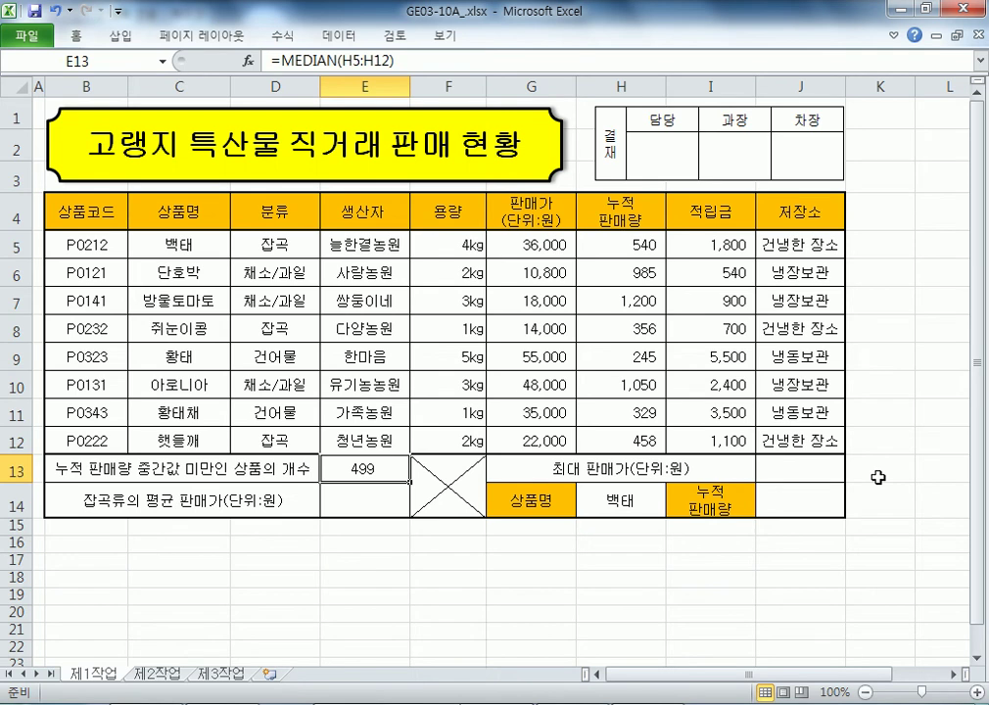
Step: Examine the 누적 판매량 values in H5:H12 in ascending order and check the average of the two middle ones, H12 and H5
drag(629, 245, 630, 437)
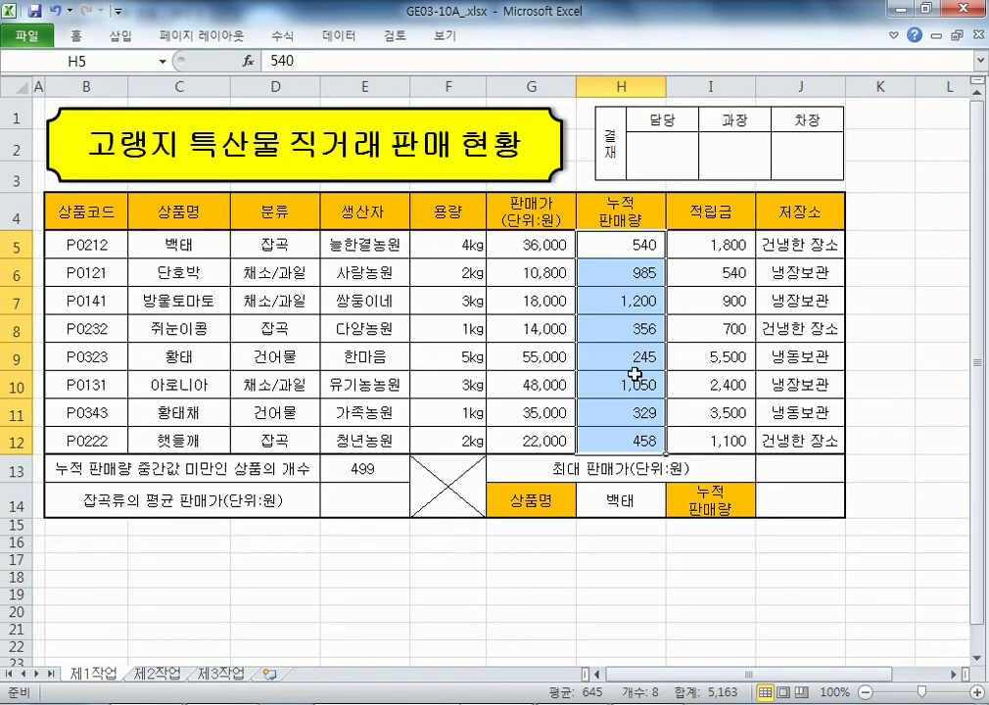
click(630, 355)
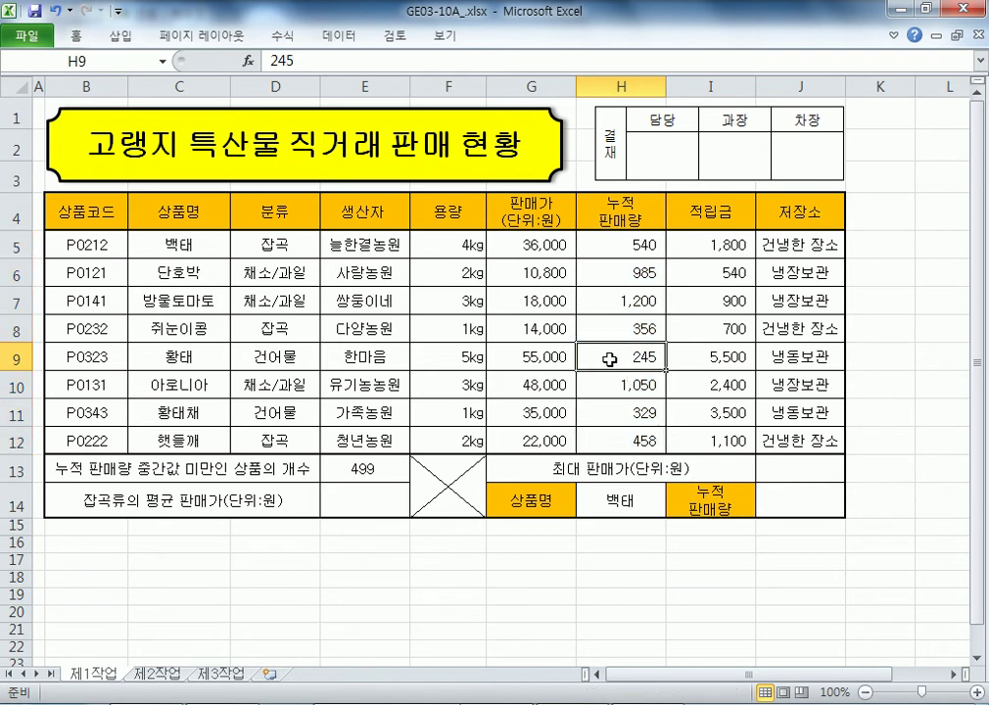
click(617, 412)
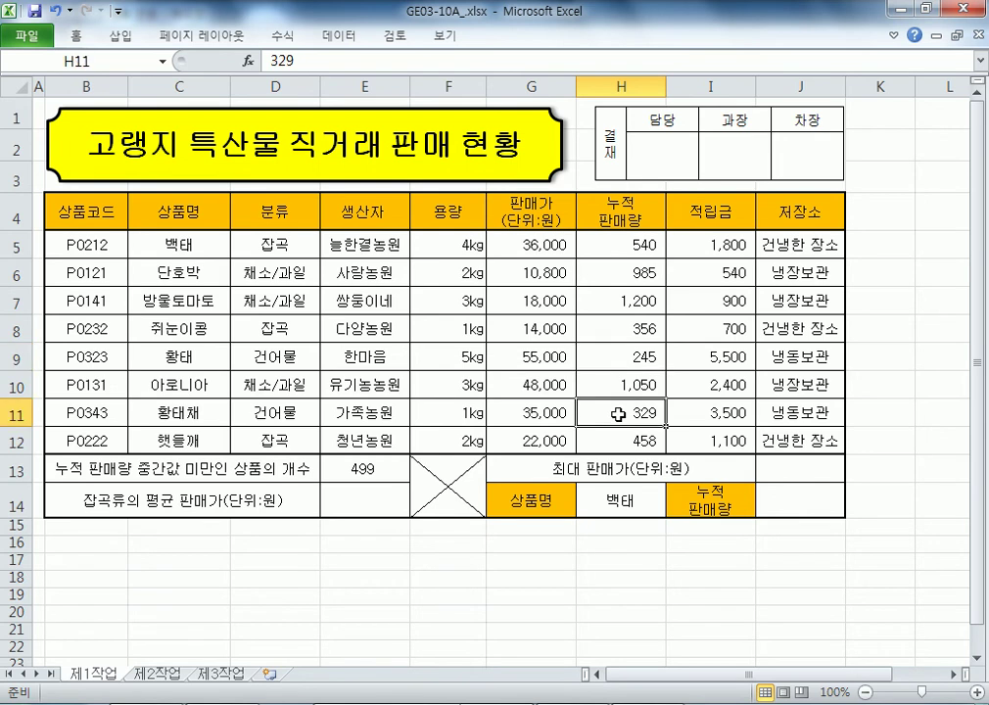
click(615, 322)
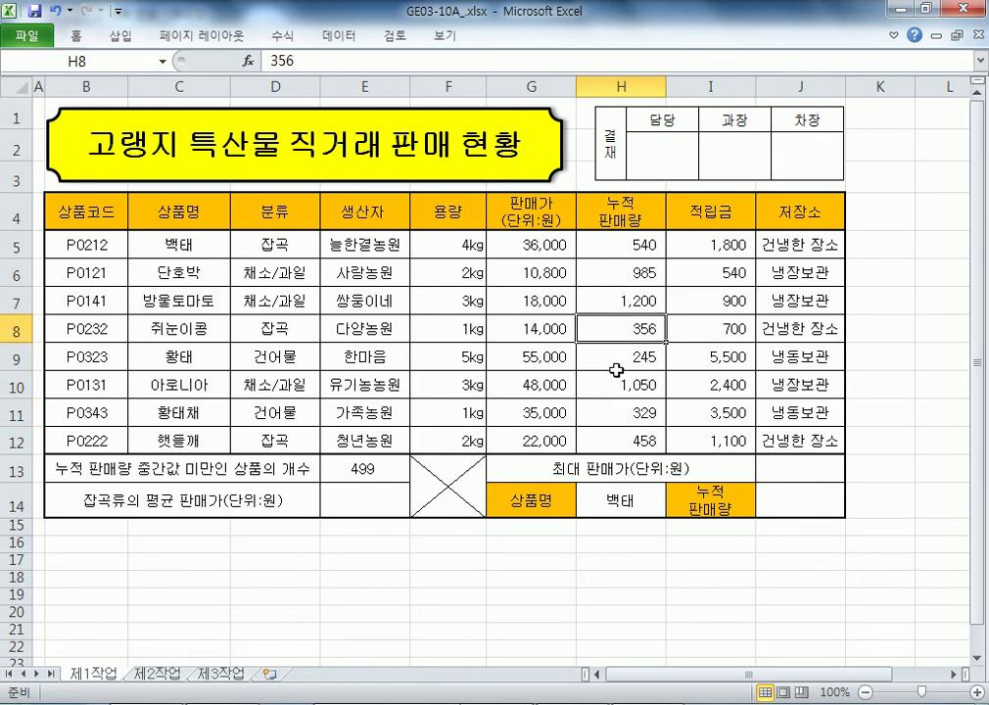
click(616, 440)
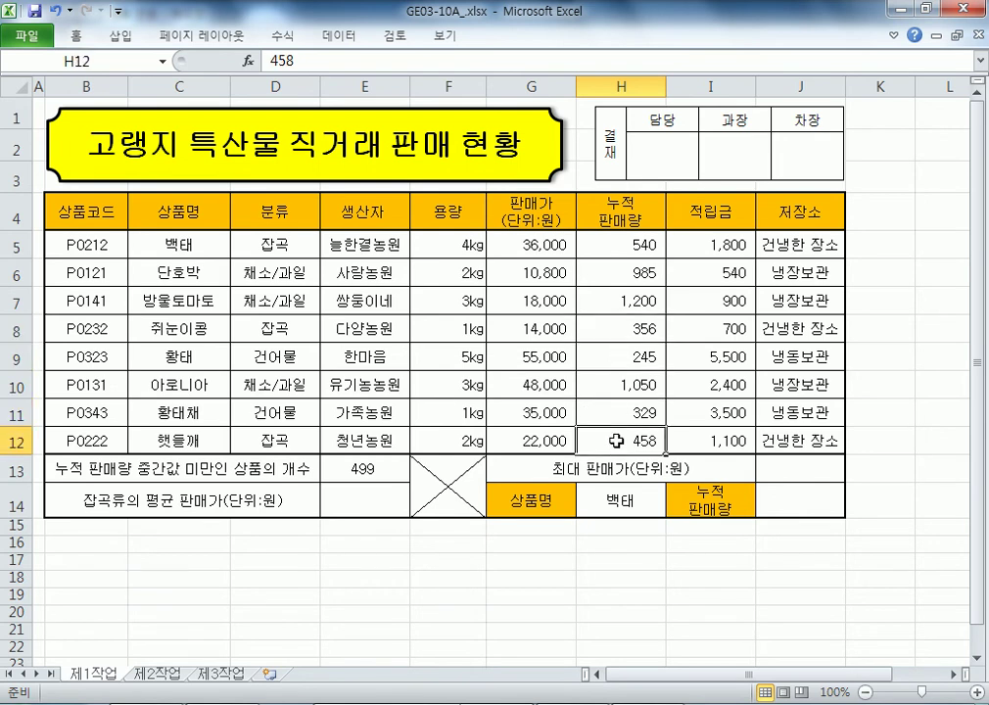
click(602, 243)
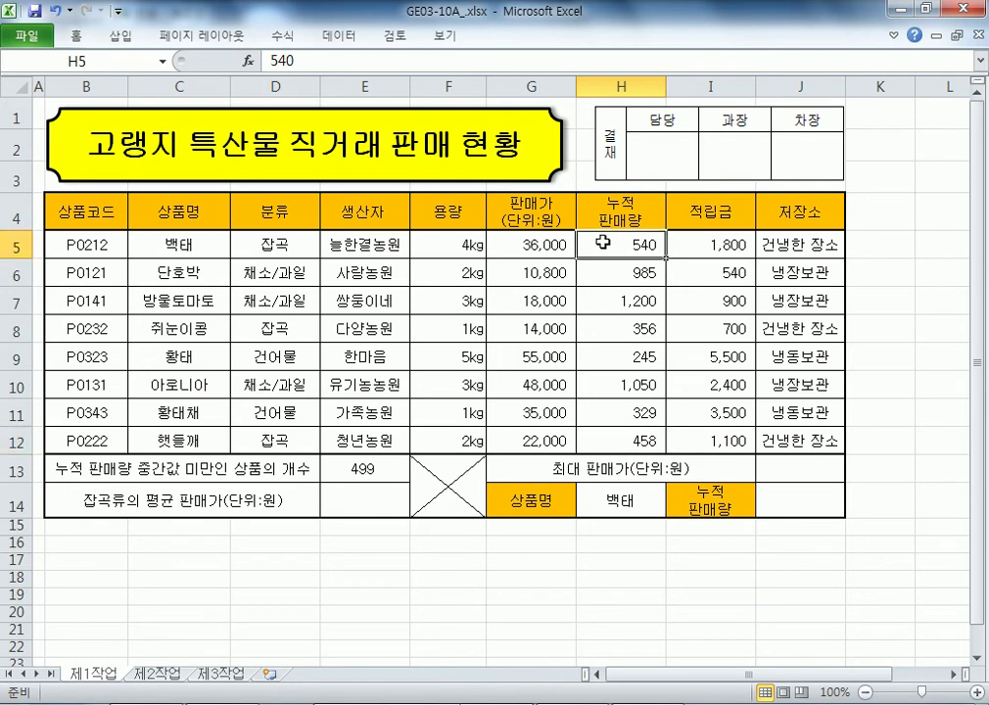
click(615, 440)
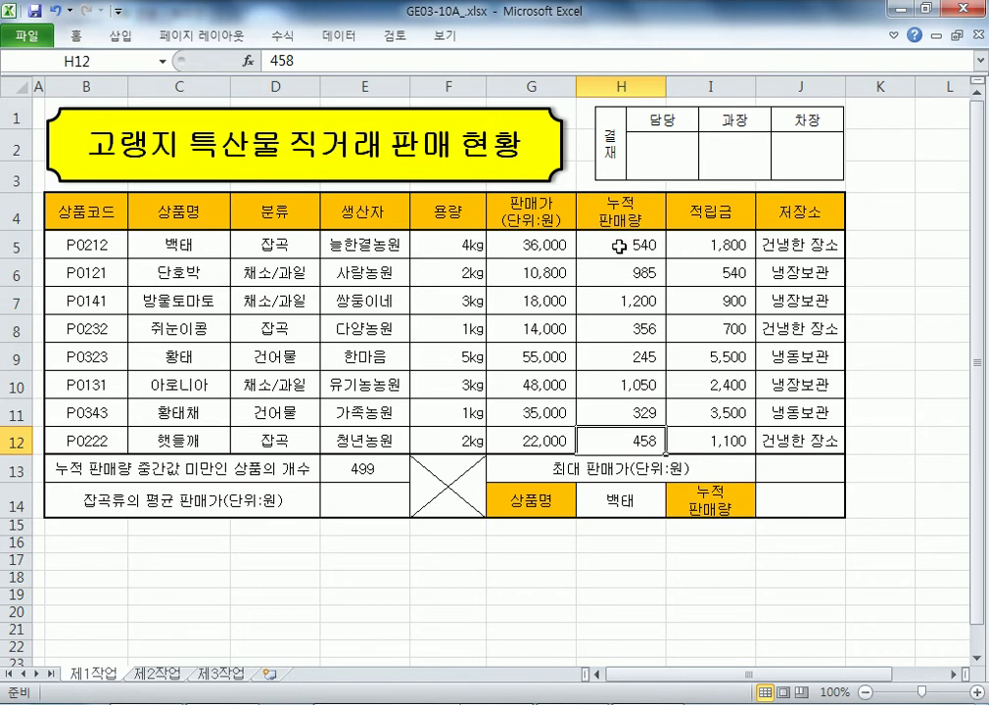
ctrl+click(618, 249)
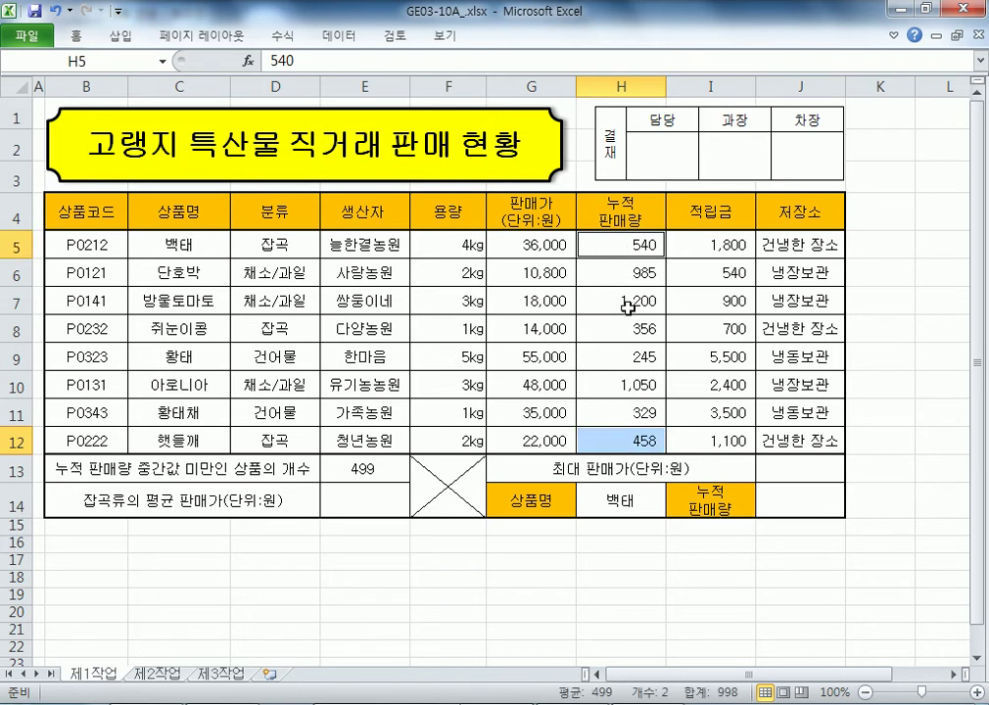
click(599, 438)
click(627, 247)
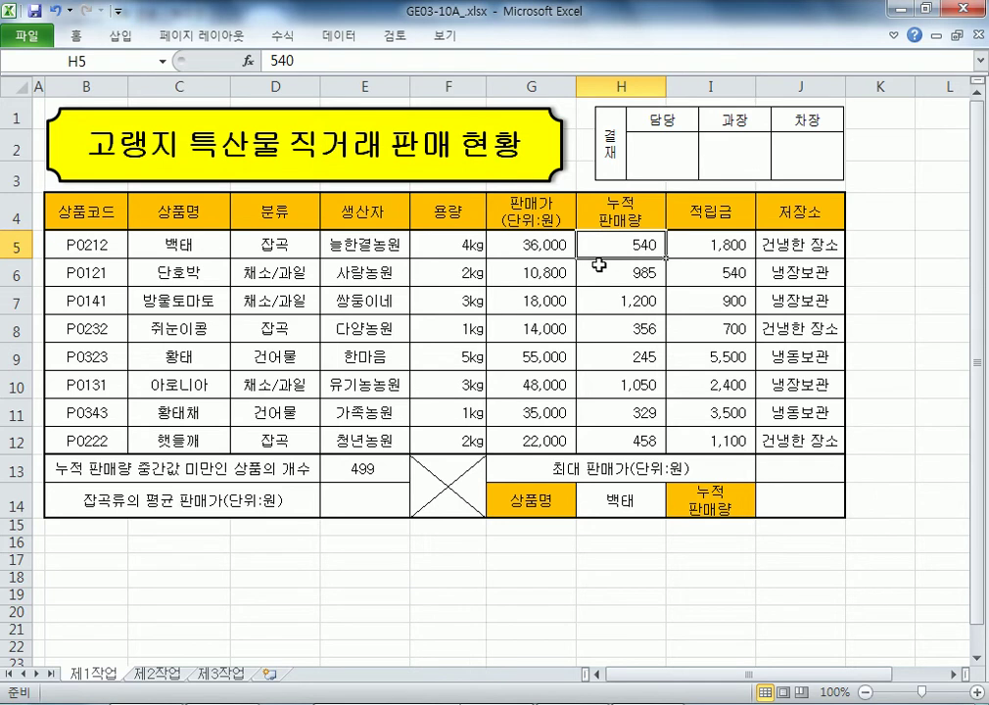
Step: Wrap the median in E13 in a COUNTIF, giving =COUNTIF(H5:H12,"<"&MEDIAN(H5:H12)), and accept the corrected formula
click(329, 459)
double_click(320, 467)
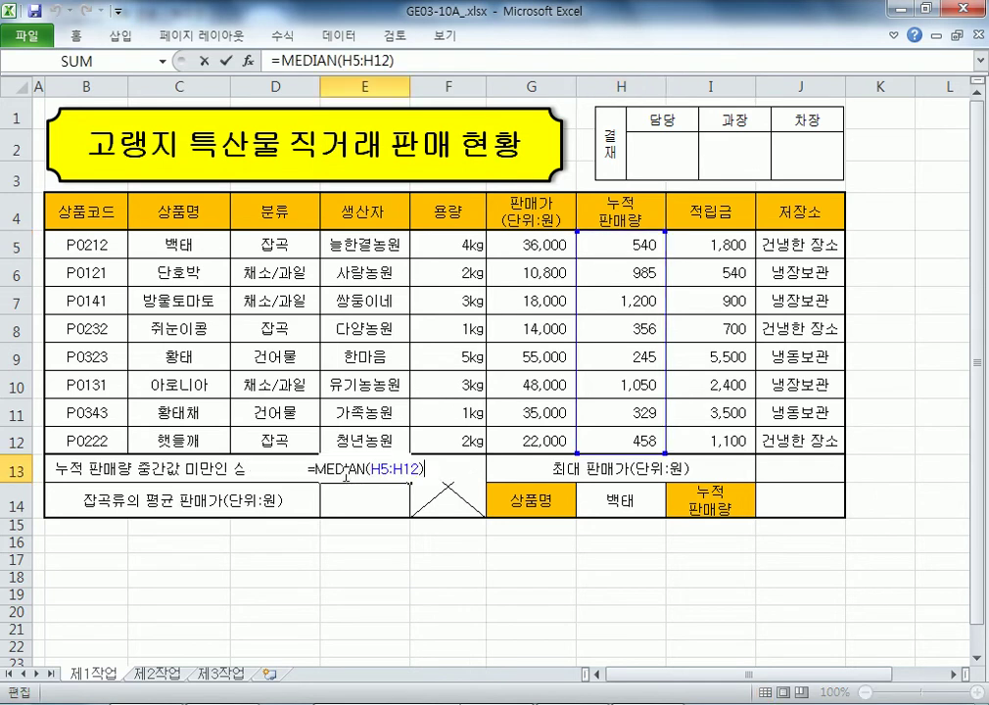
text(=C)
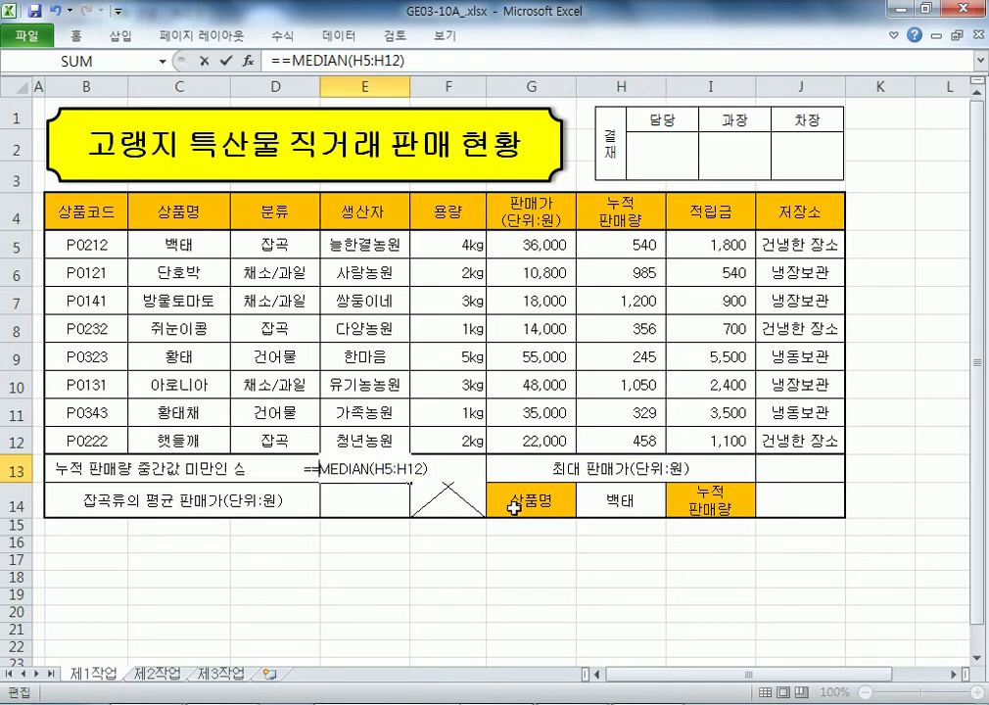
text(OUNTIF)
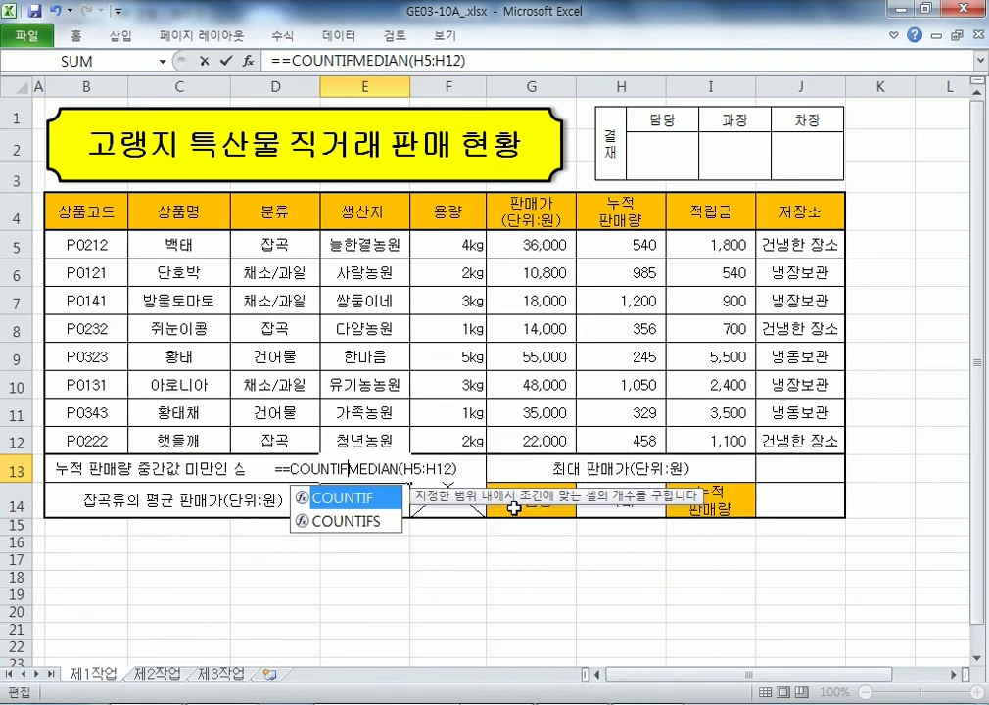
text(()
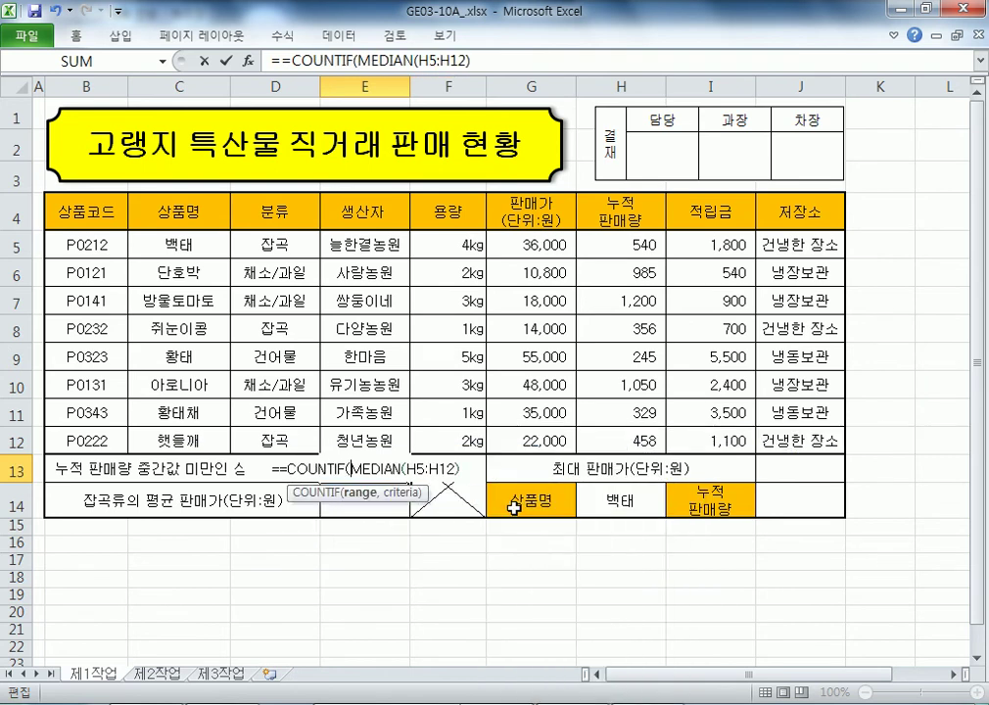
drag(611, 245, 601, 441)
text(,)
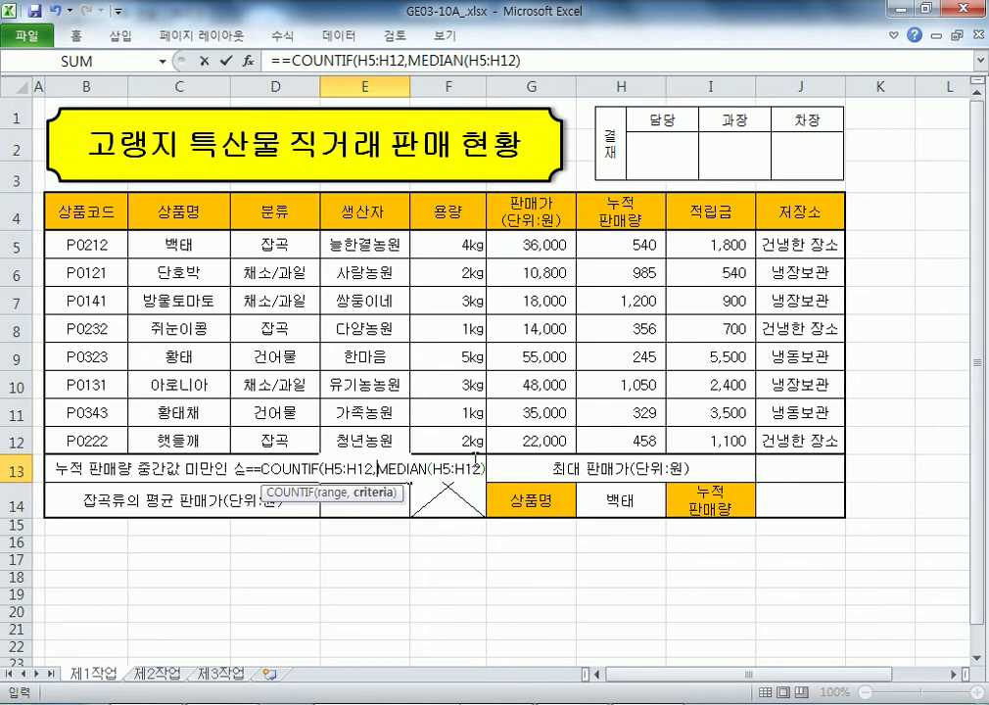
text(")
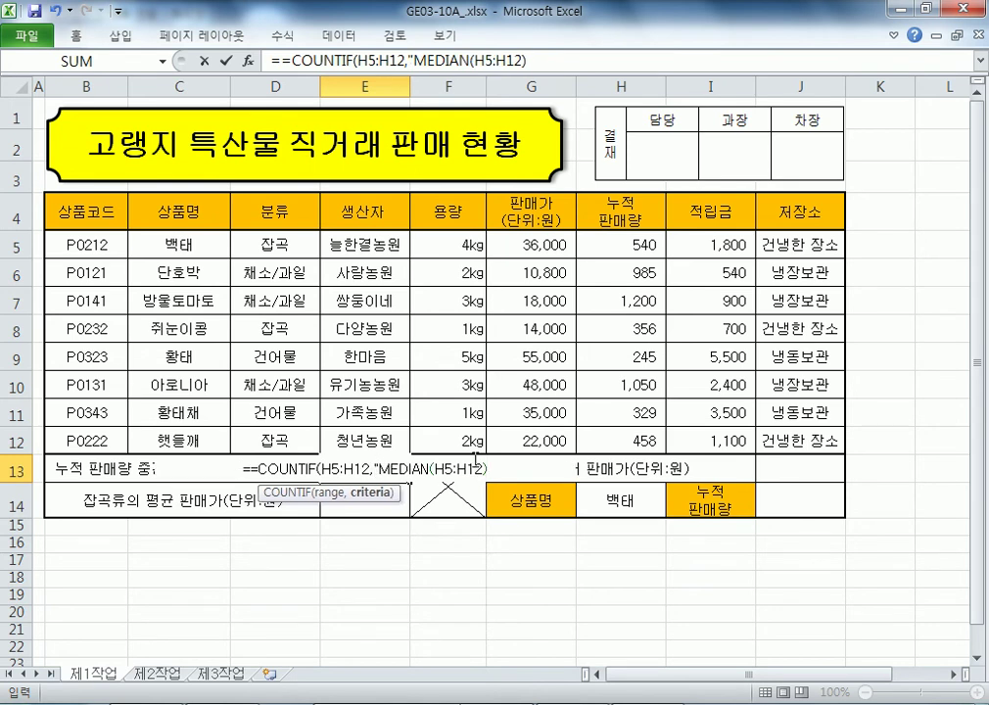
text(<")
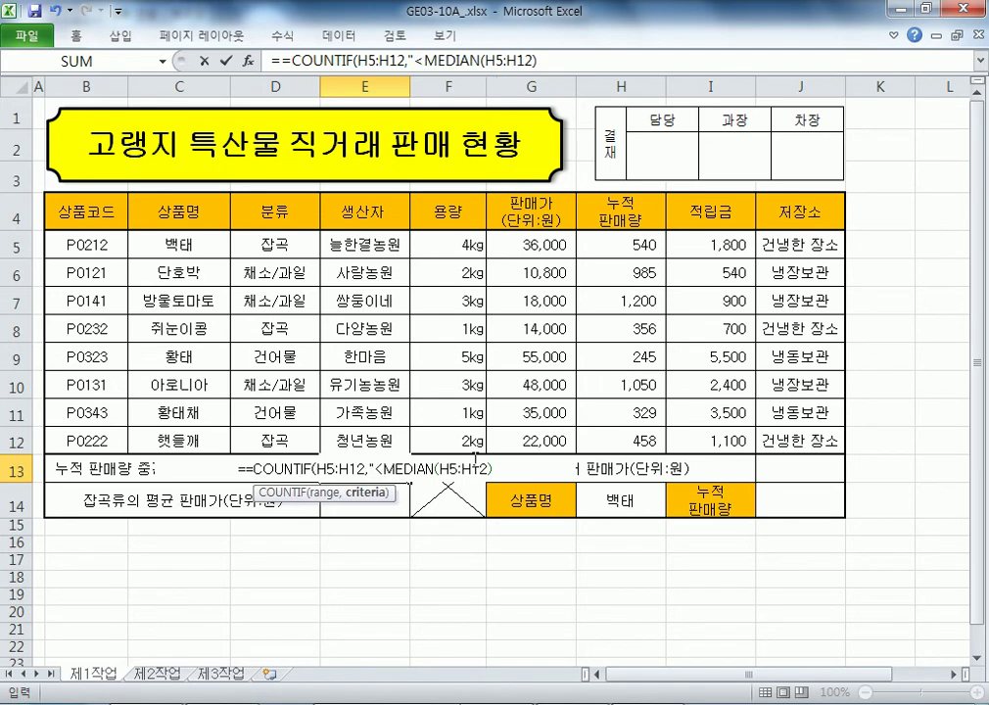
text(&)
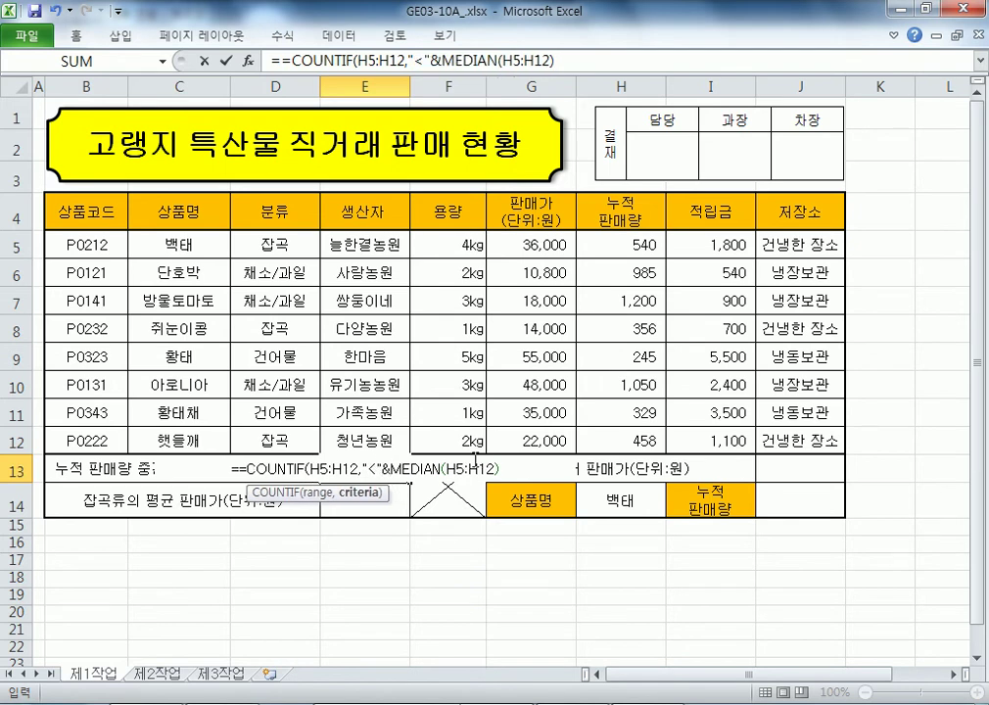
key(Return)
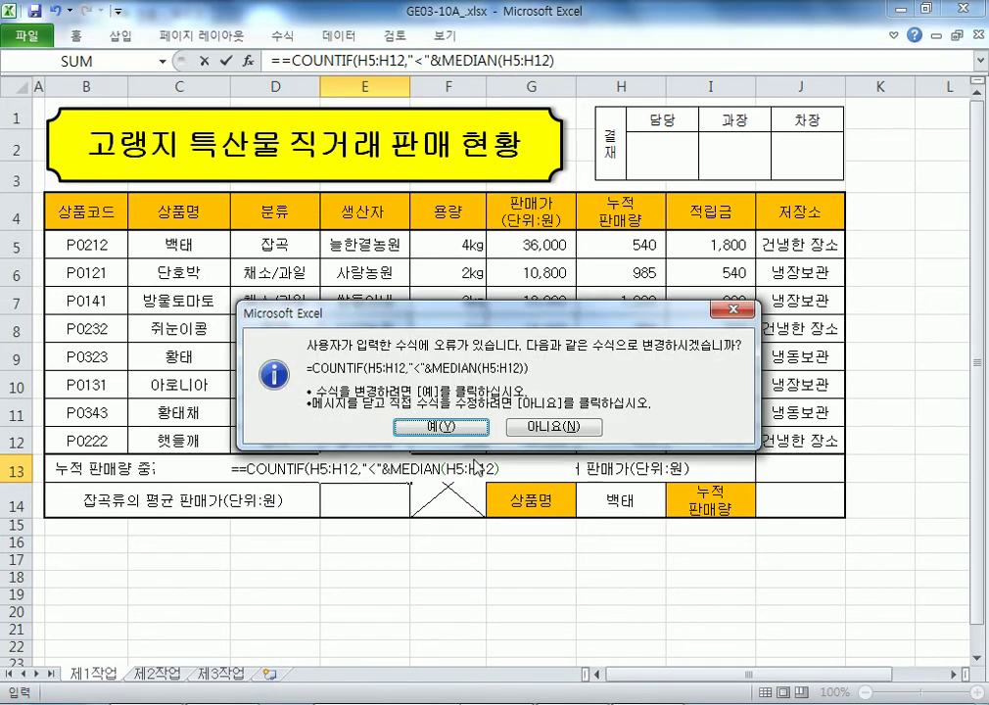
key(Return)
Step: Append &"개" to the COUNTIF formula in E13 and recheck the formula
key(F2)
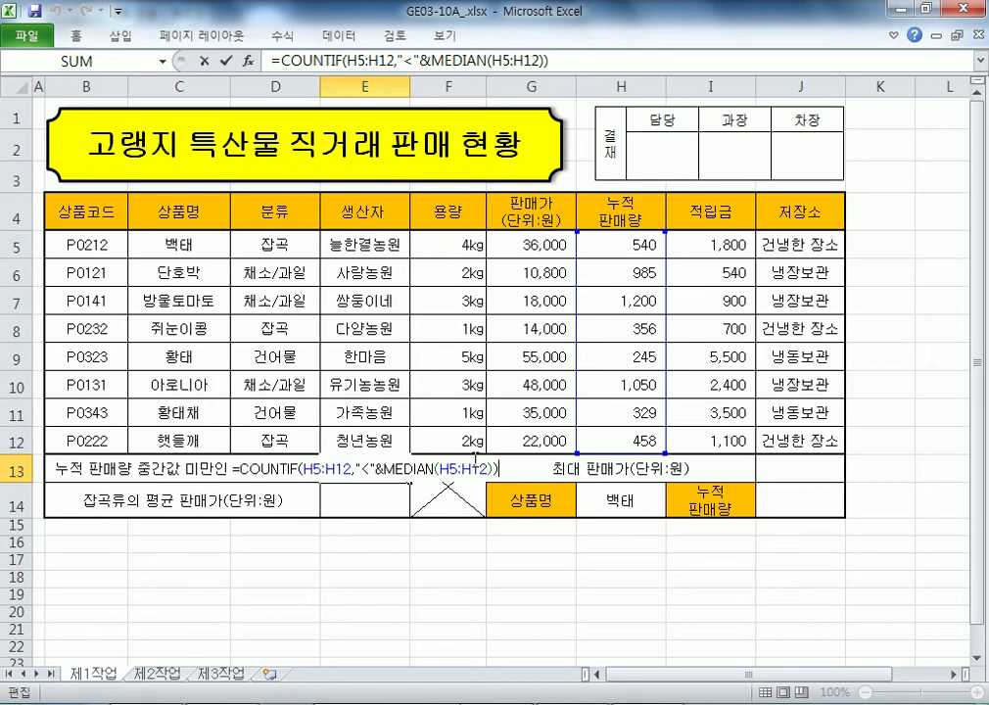
text(&)
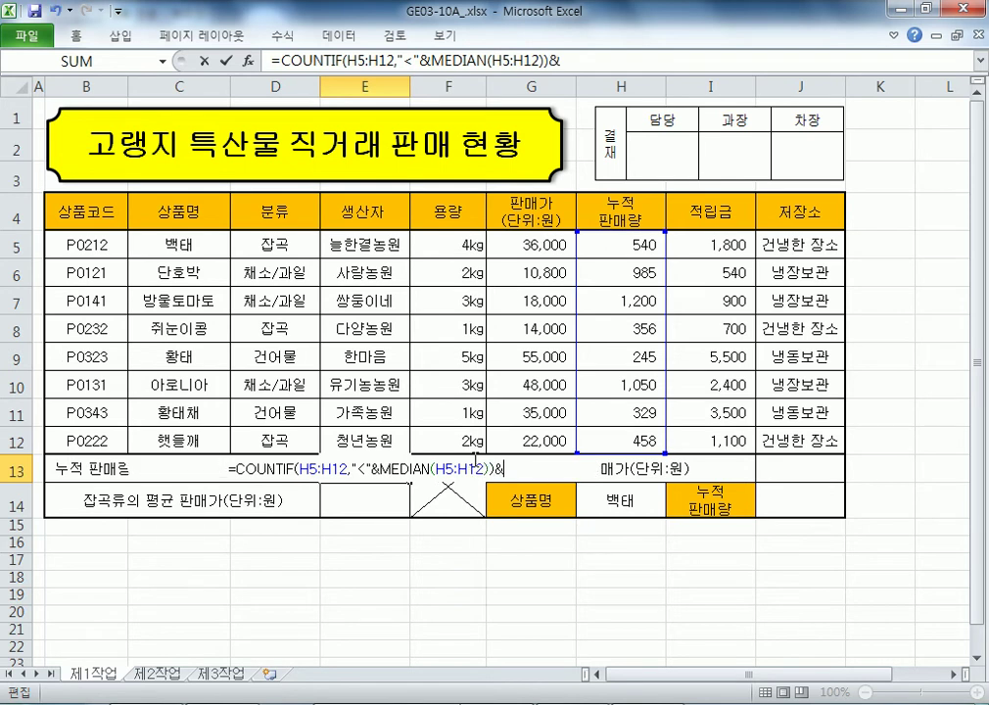
text("개")
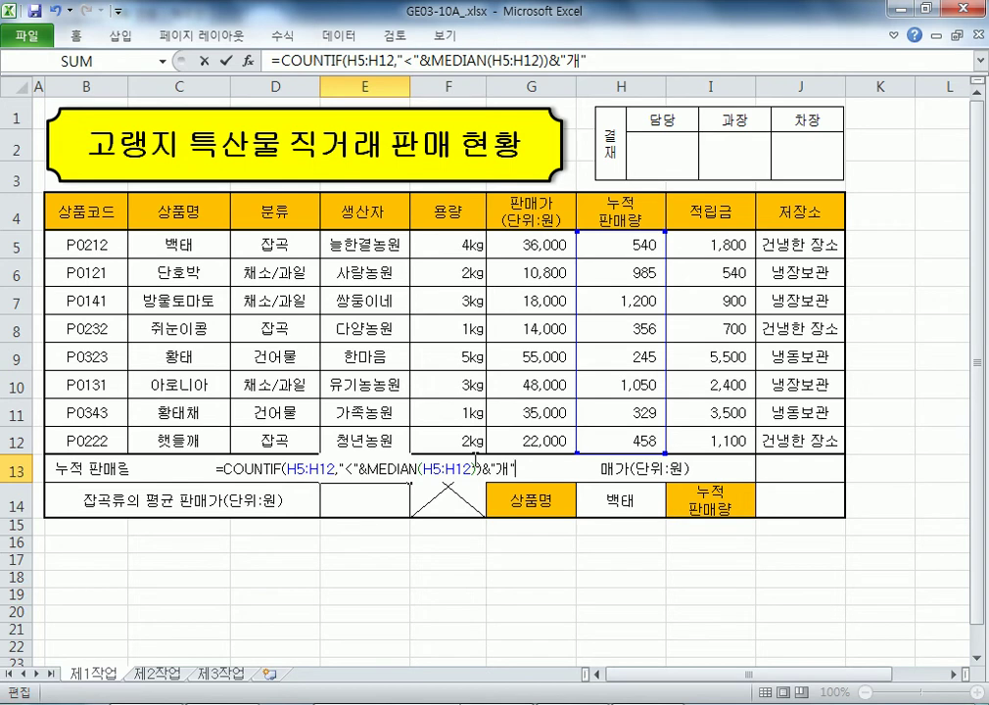
key(Return)
key(Up)
key(F2)
key(Return)
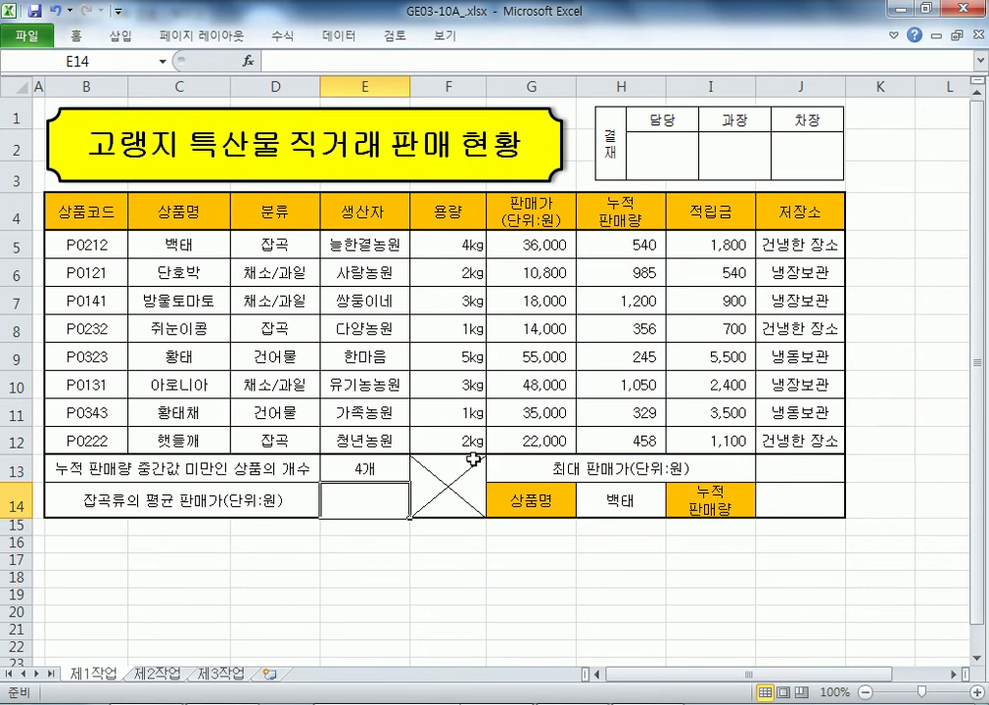
Step: Enter =DAVERAGE(B4:H12,G4,D4:D5) in E14 for the average 판매가 of 잡곡 products, and recheck the formula
text(=DAV)
key(Tab)
drag(104, 218, 584, 430)
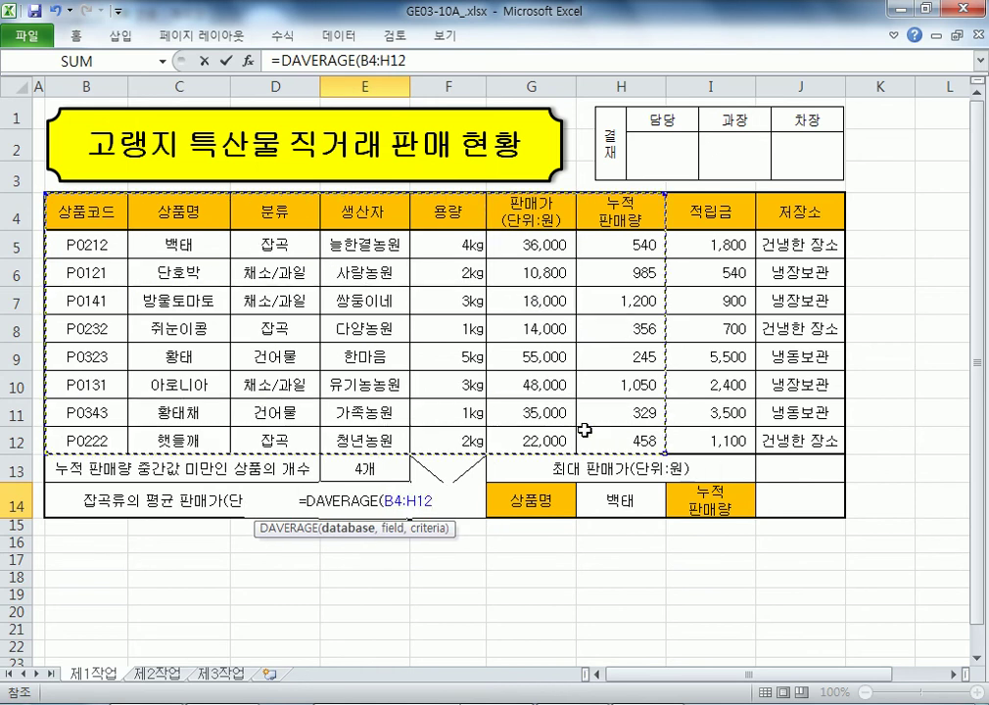
text(,)
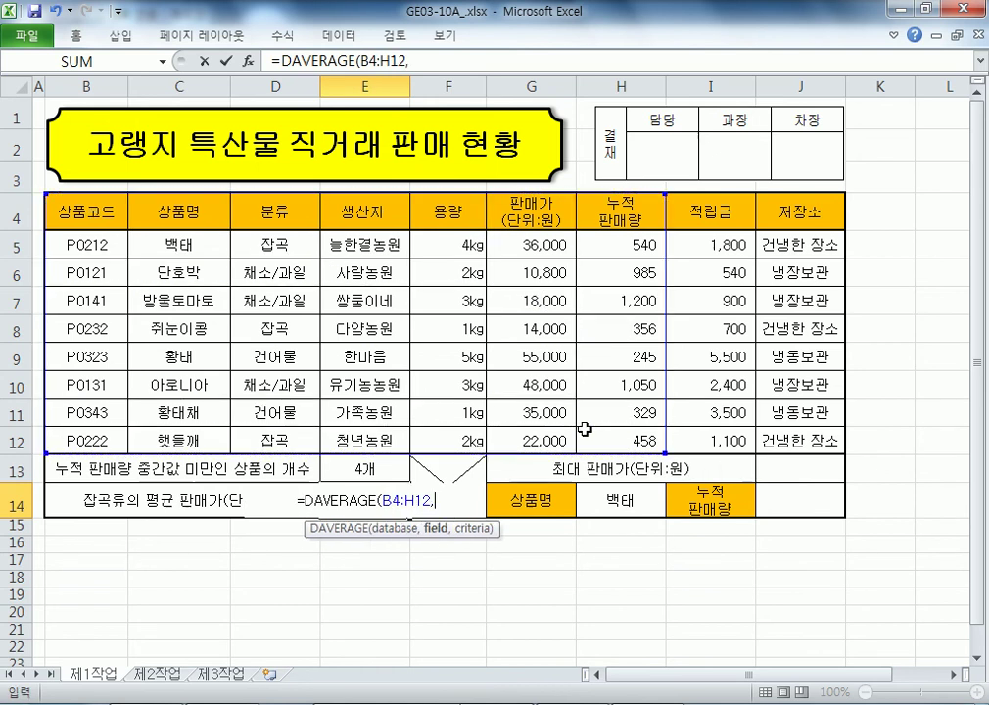
click(538, 216)
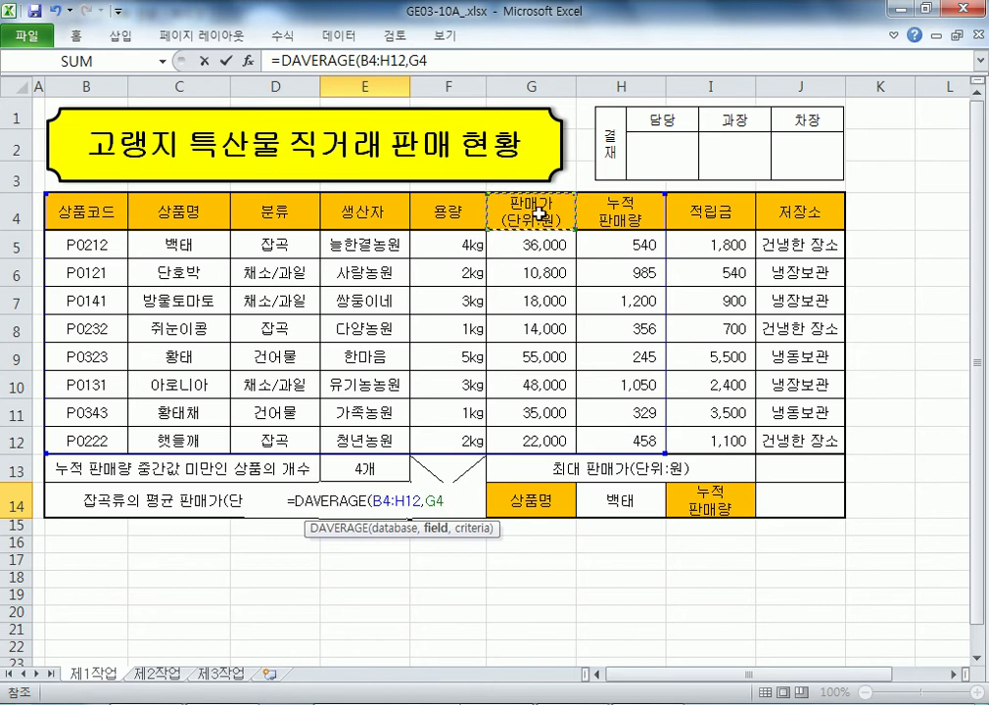
text(,)
drag(271, 216, 274, 247)
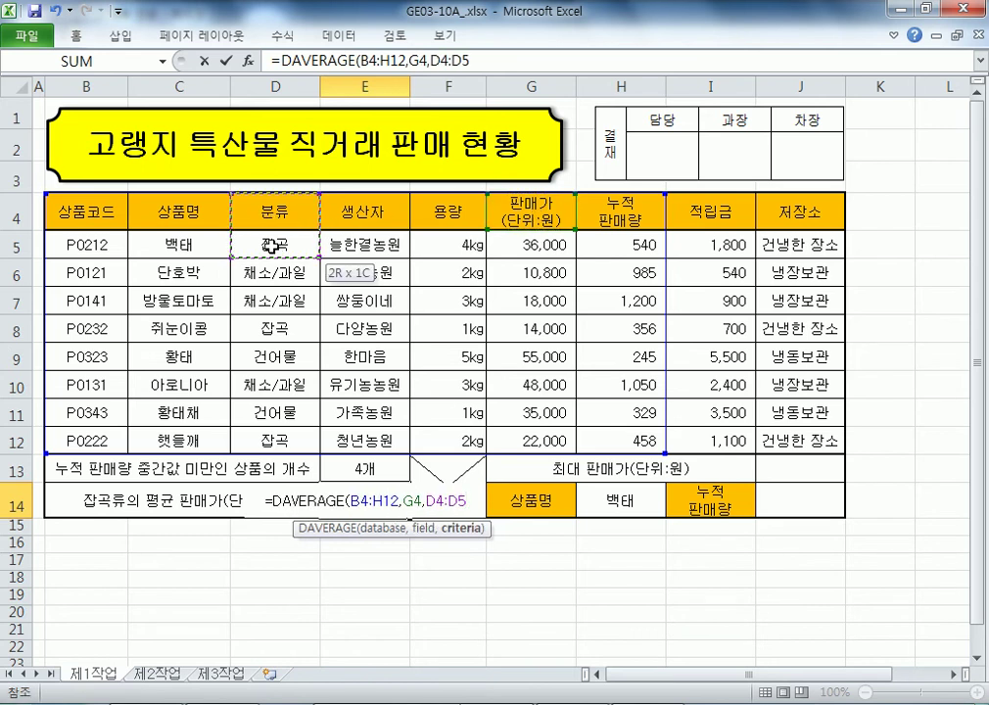
key(Return)
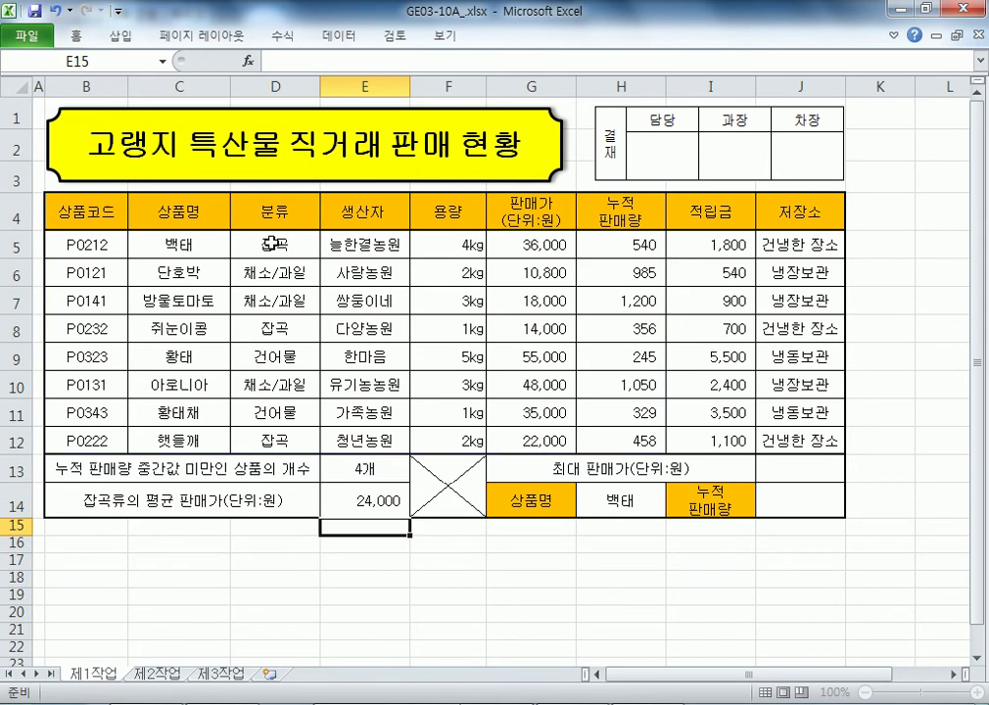
key(Up)
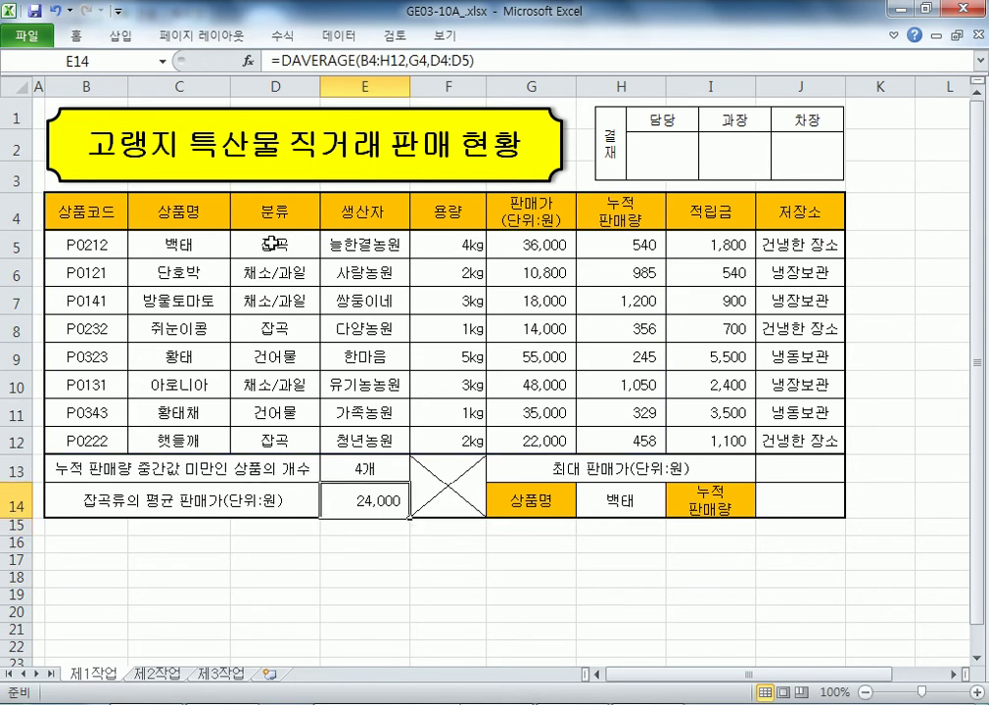
key(F2)
key(Escape)
Step: Enter =MAX(판매가) in J13 for the 최대 판매가 and check the range the name refers to
key(Right)
key(Right)
key(Right)
key(Right)
key(Right)
key(Up)
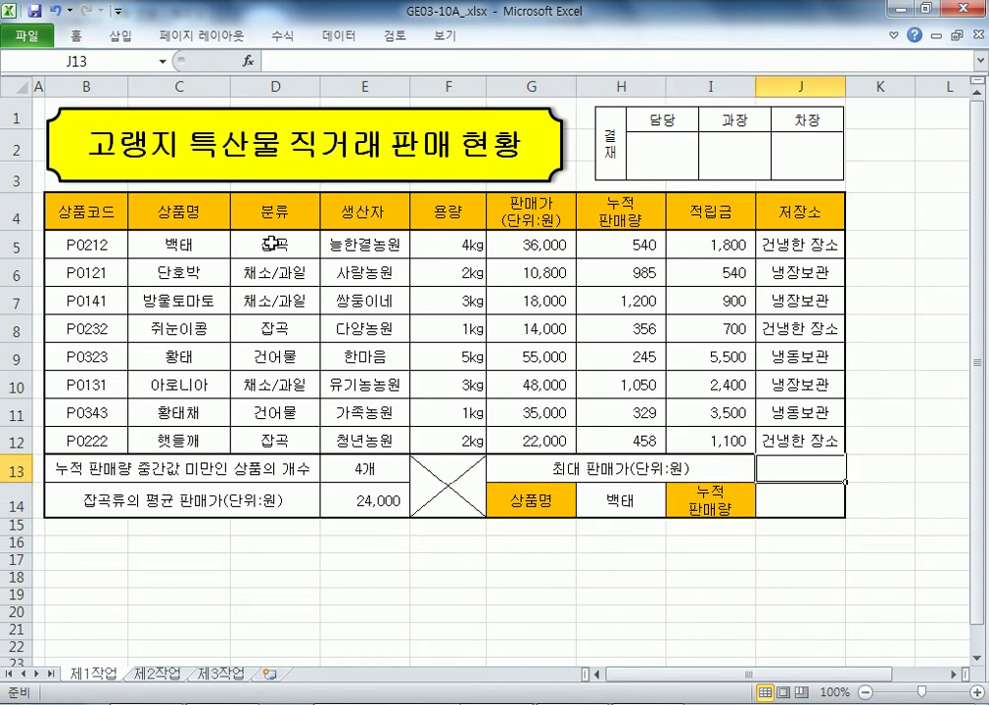
text(=MAX()
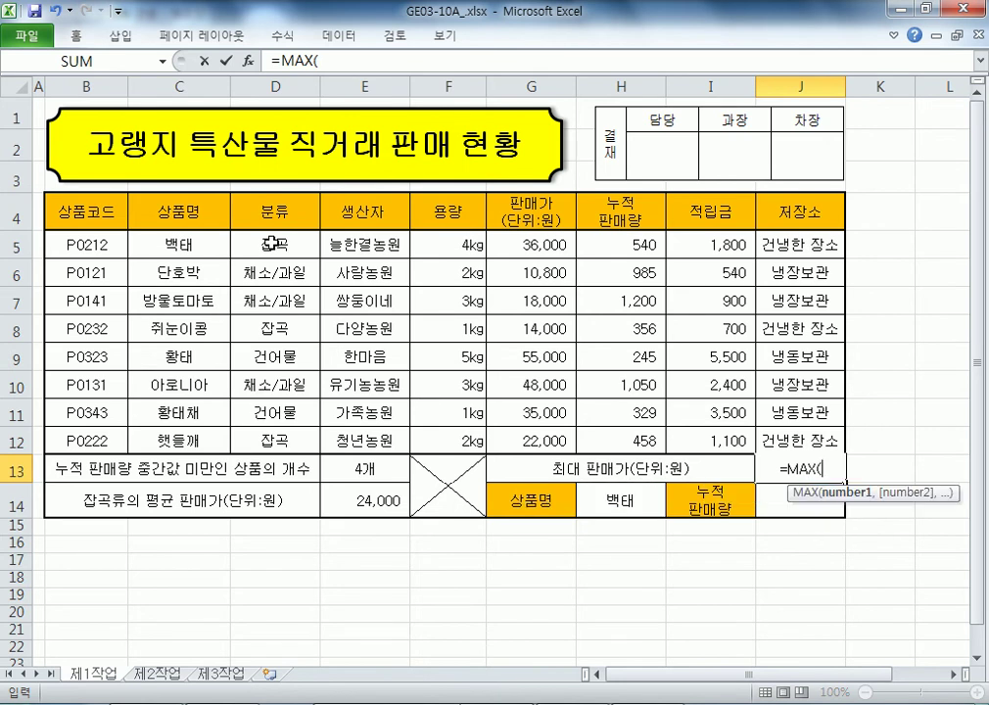
text(판매가)
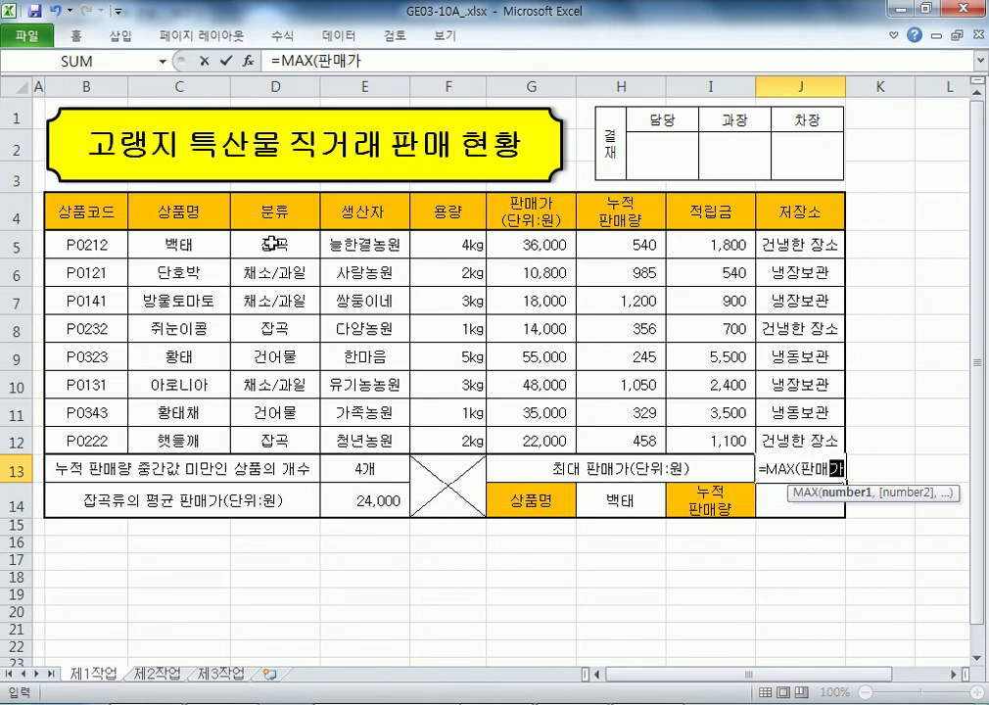
key(Return)
key(Up)
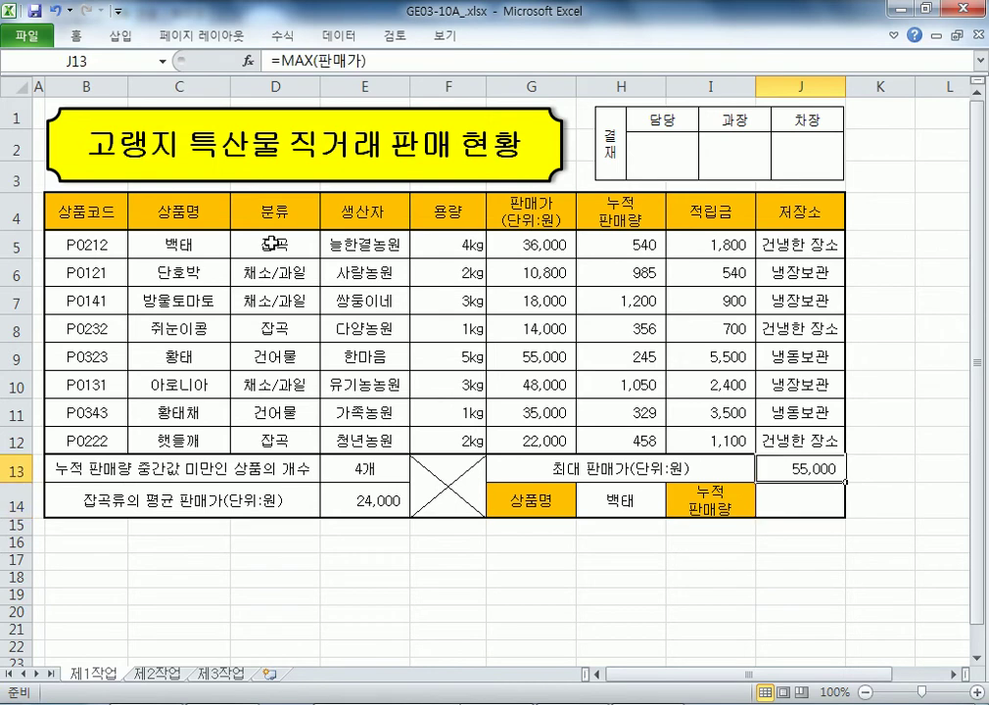
key(F2)
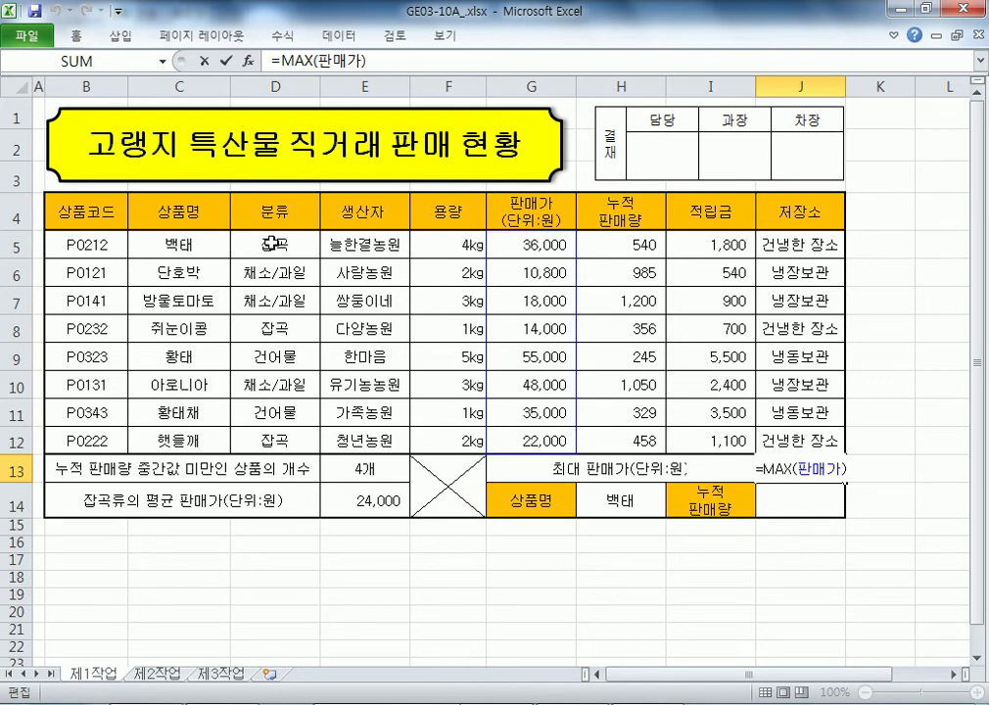
key(Return)
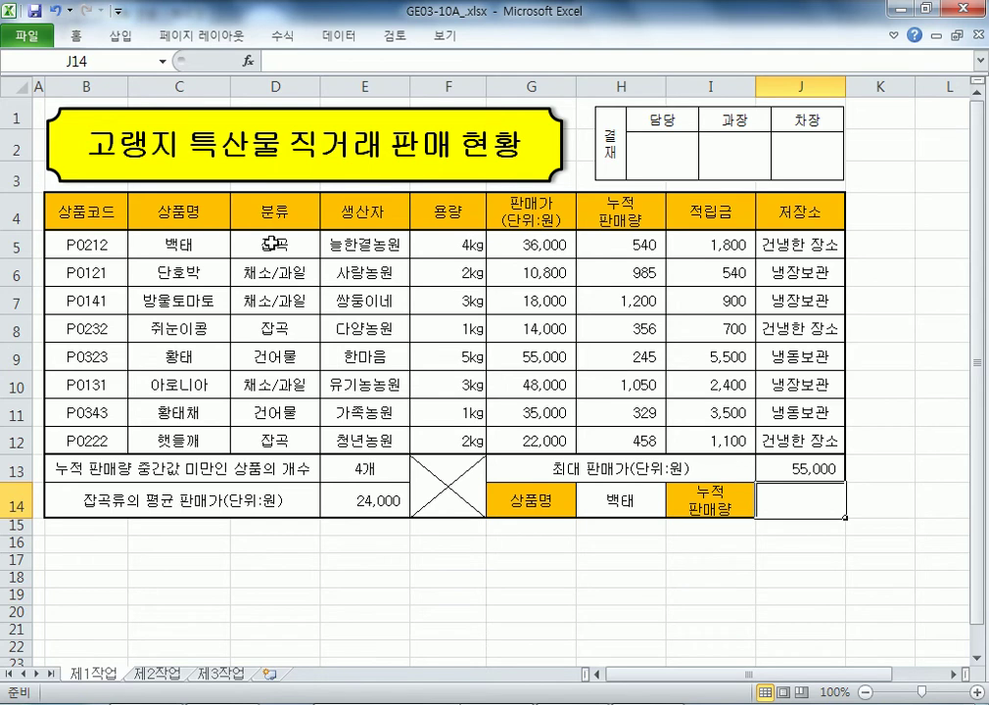
Step: Enter =VLOOKUP(H14,C5:H12,6,0) in J14 to look up the 누적 판매량 of the product in H14
text(=)
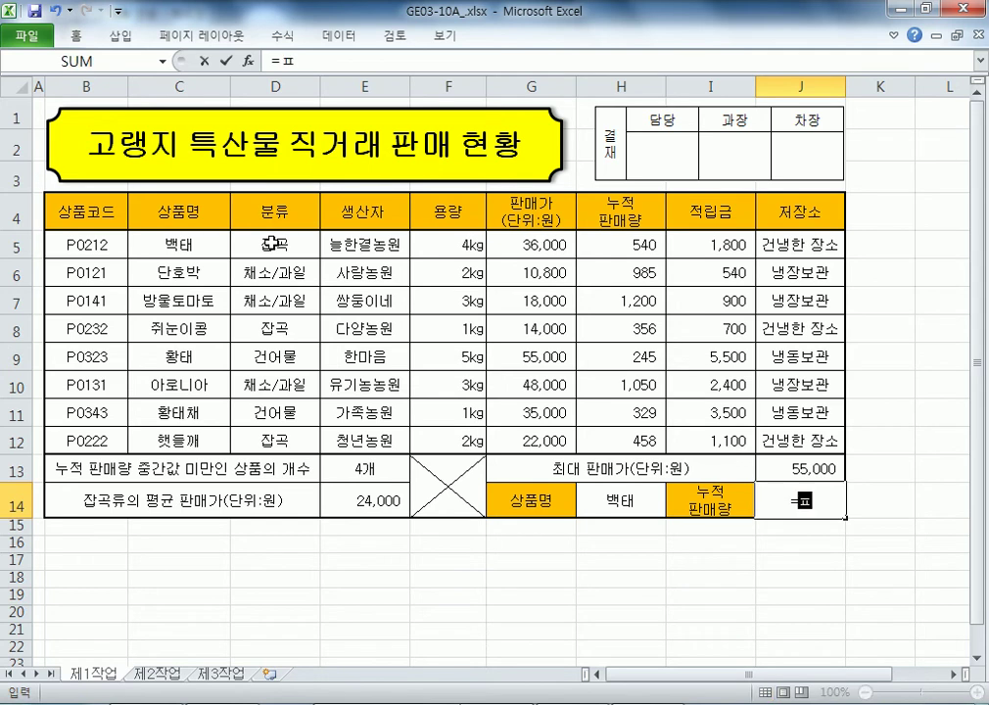
text(VLOOKUP()
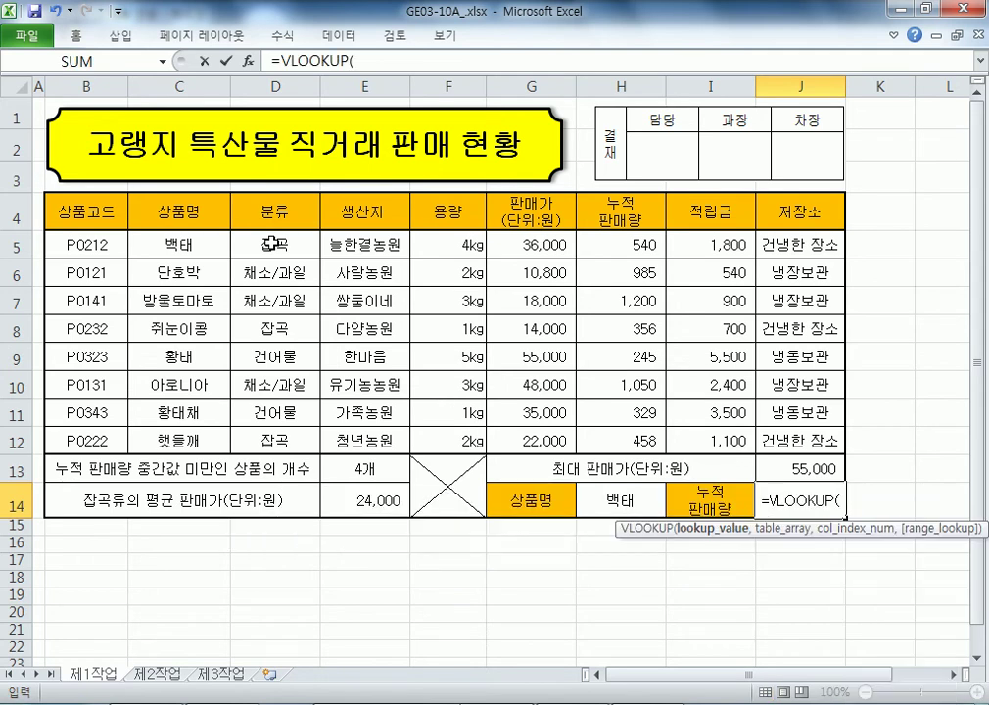
key(Left)
key(Left)
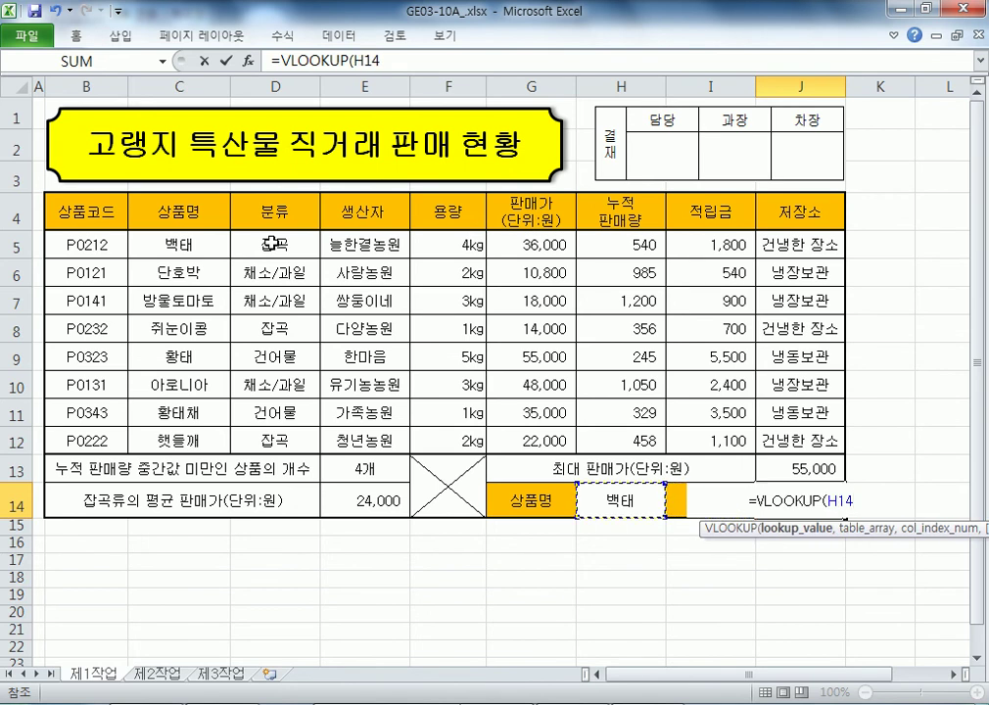
text(,)
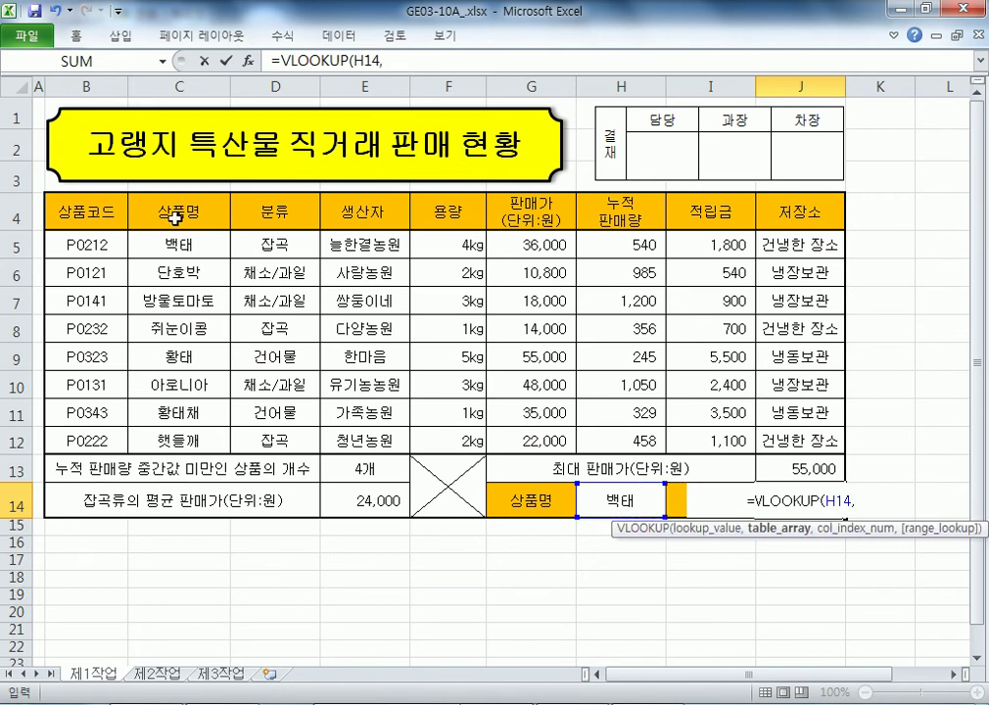
drag(167, 250, 606, 431)
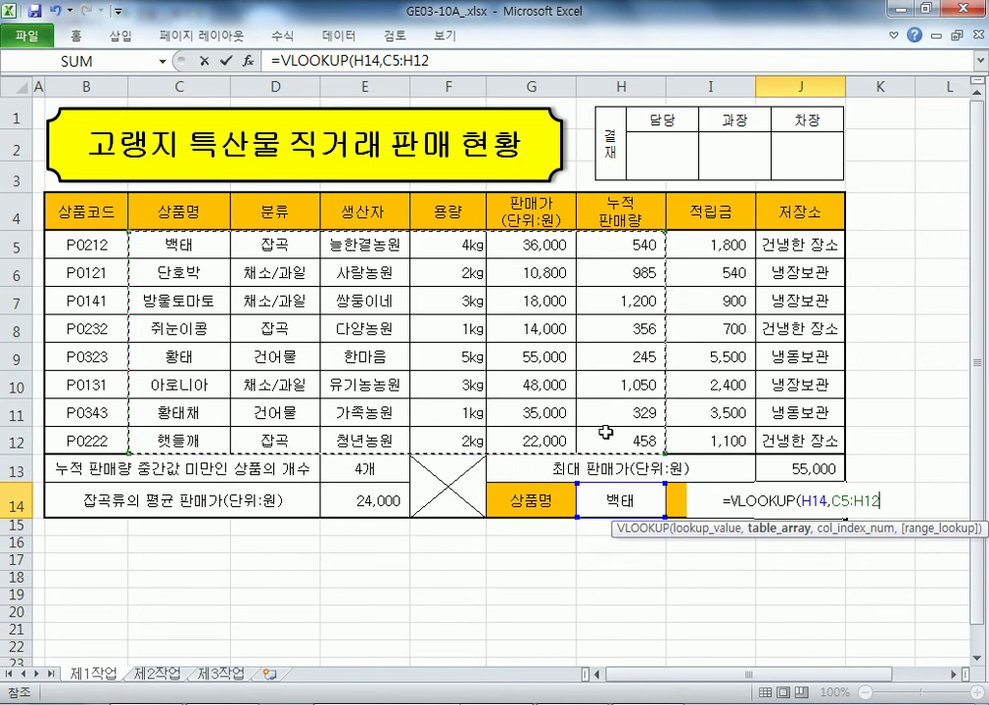
text(,)
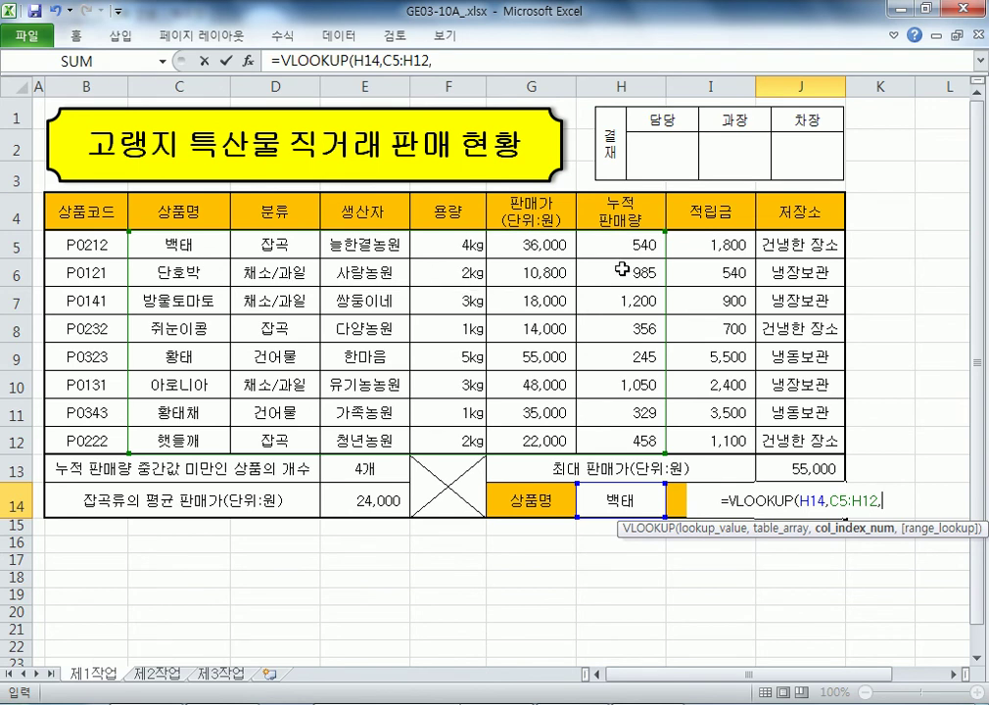
text(6,)
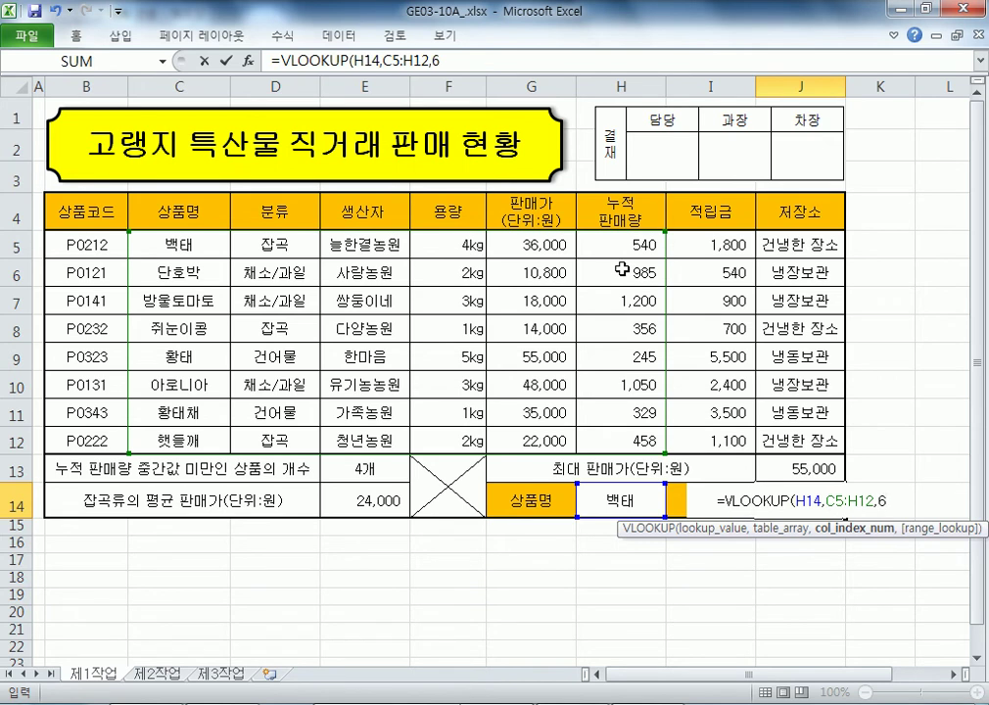
text(0))
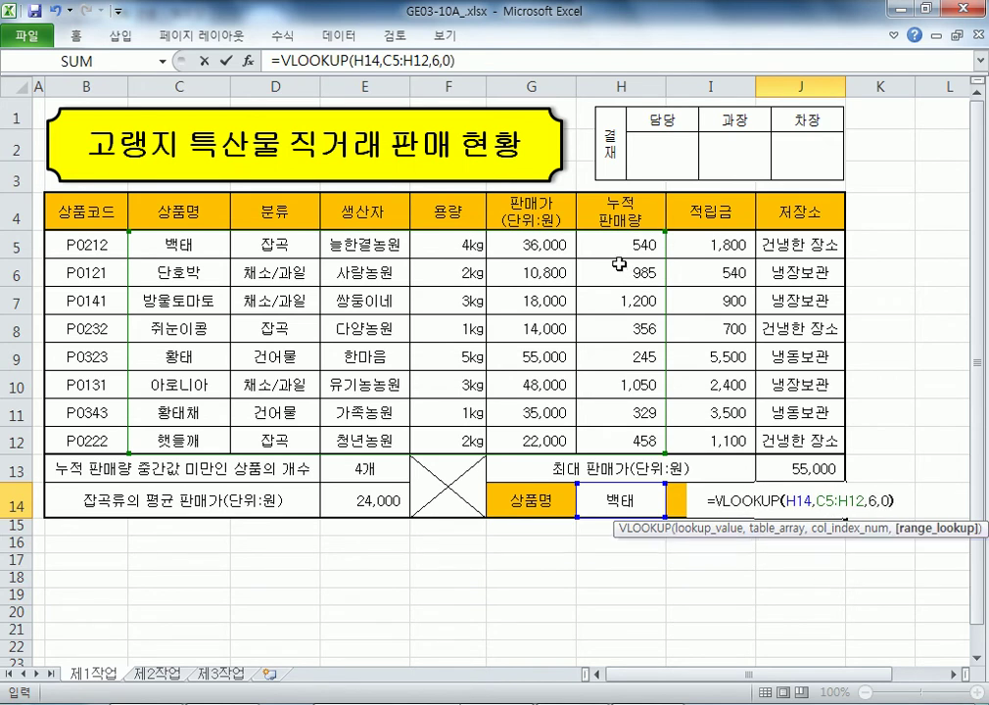
key(Return)
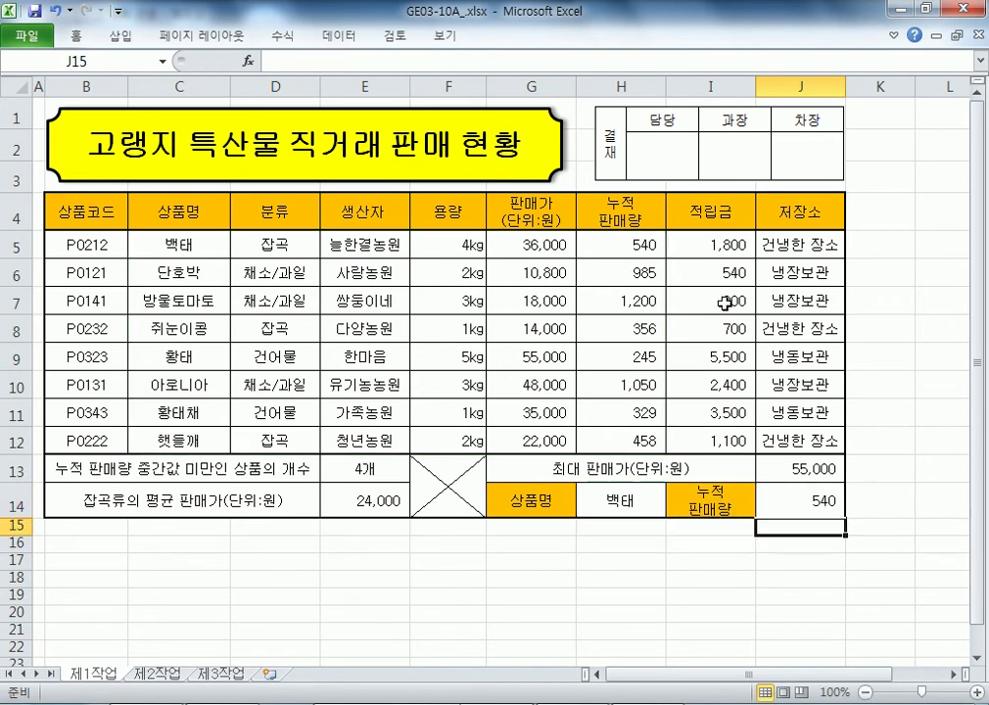
Step: Choose 단호박 as the 상품명 in H14 to test the lookup in J14
click(769, 500)
click(636, 493)
click(675, 508)
click(602, 536)
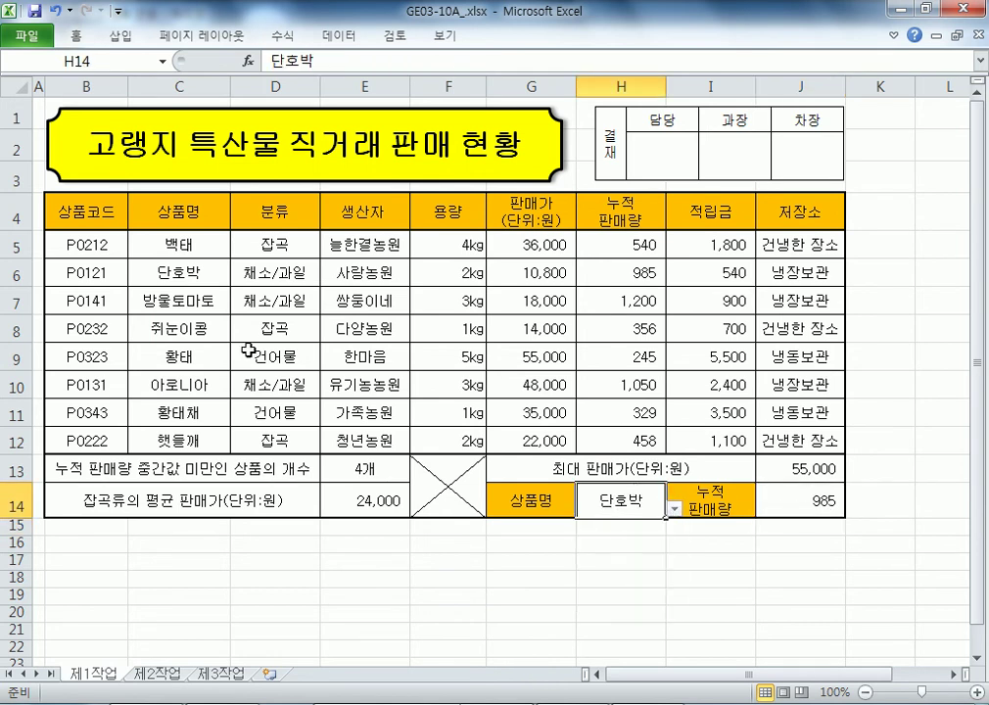
Step: Choose 백태 as the 상품명 in H14 and recheck the VLOOKUP formula in J14
click(674, 509)
click(599, 524)
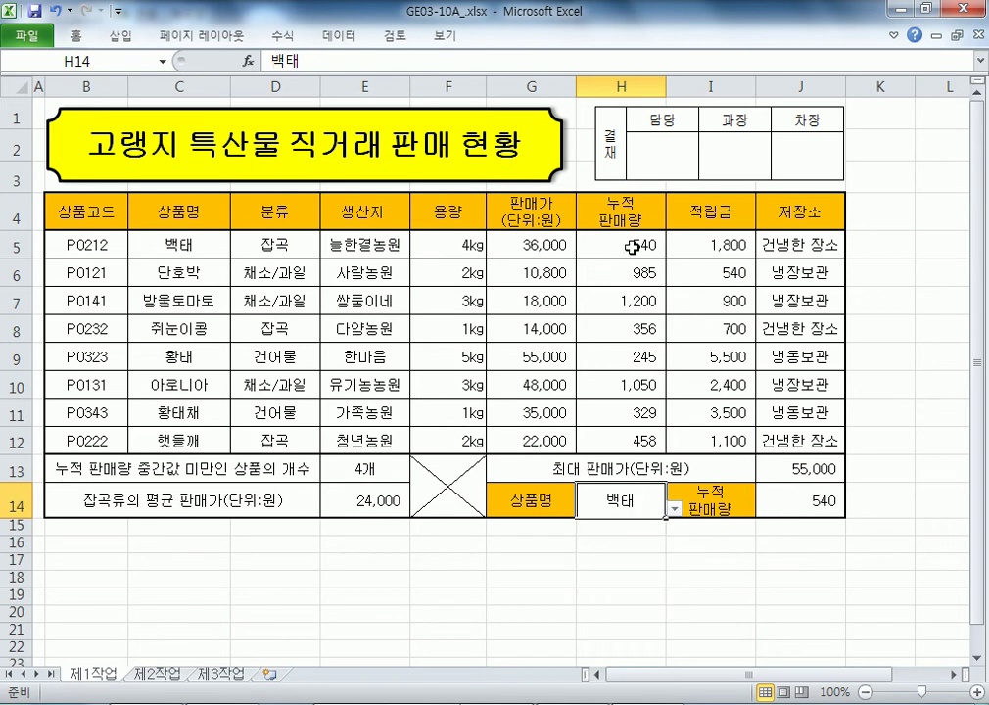
click(762, 503)
key(F2)
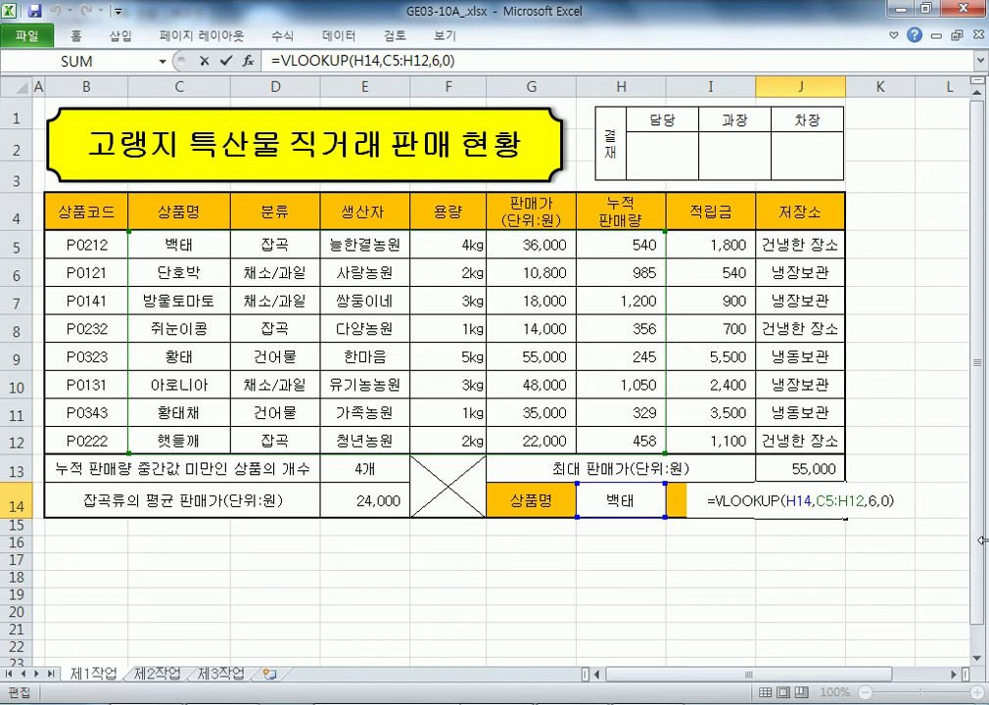
key(Return)
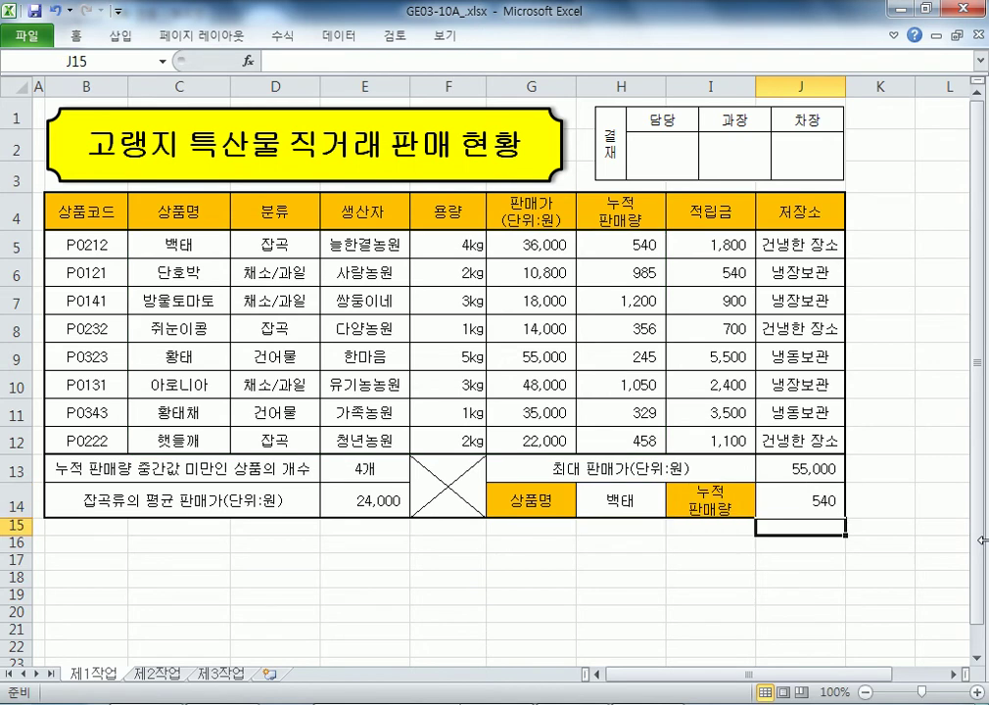
key(Up)
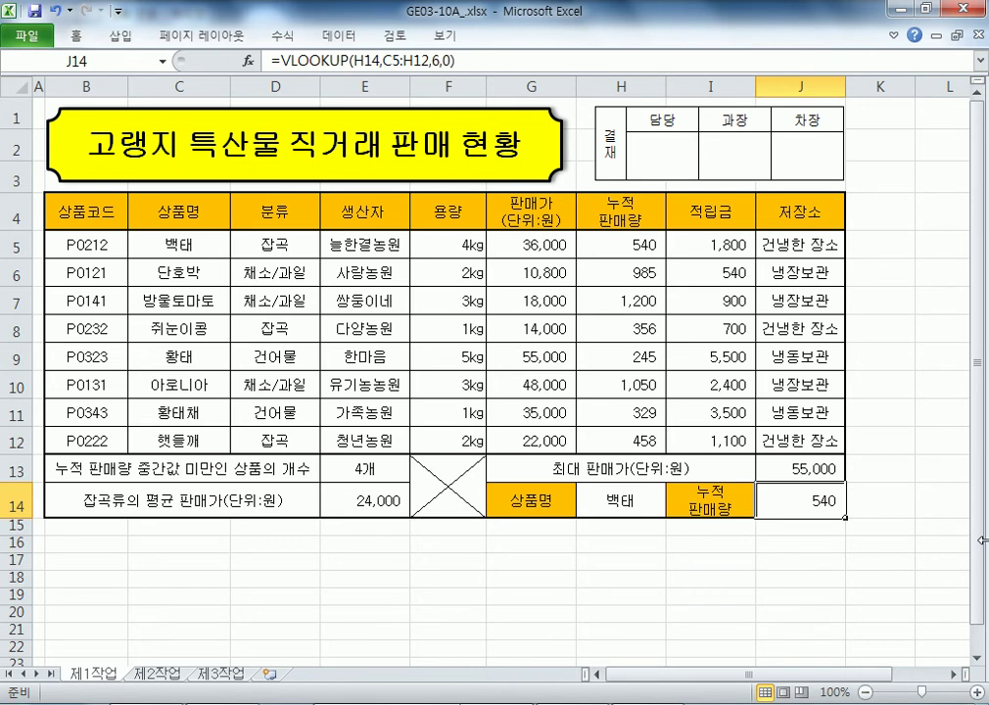
Step: Copy the table B4:H12 to cell B2 of sheet 제2작업, keeping the source column widths
drag(98, 213, 599, 435)
key(ctrl+c)
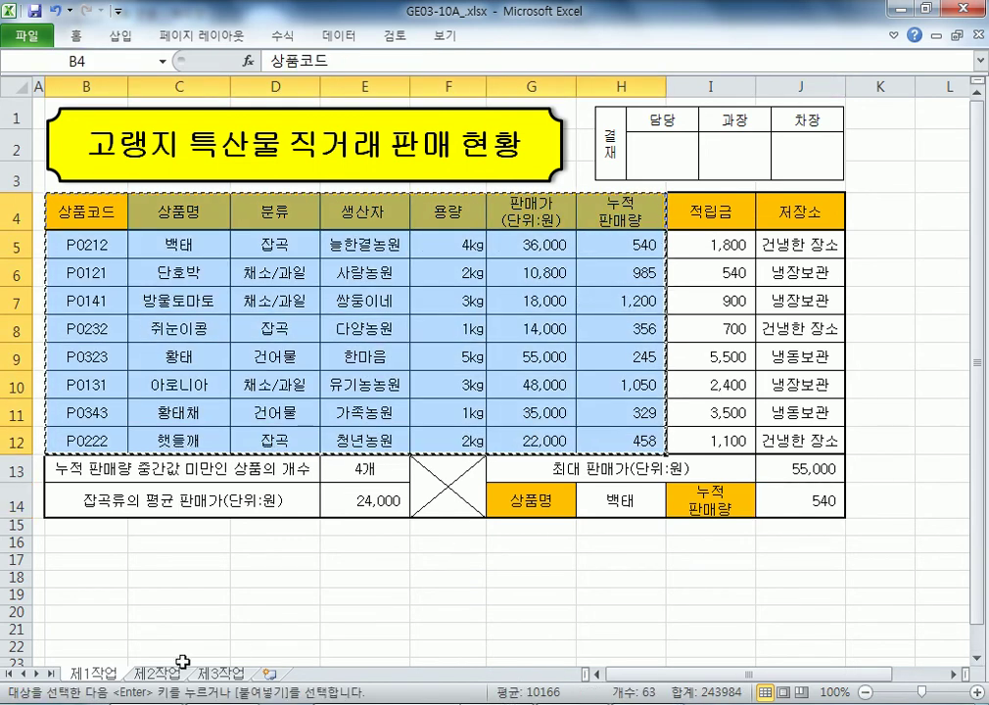
click(155, 674)
click(90, 127)
right_click(90, 127)
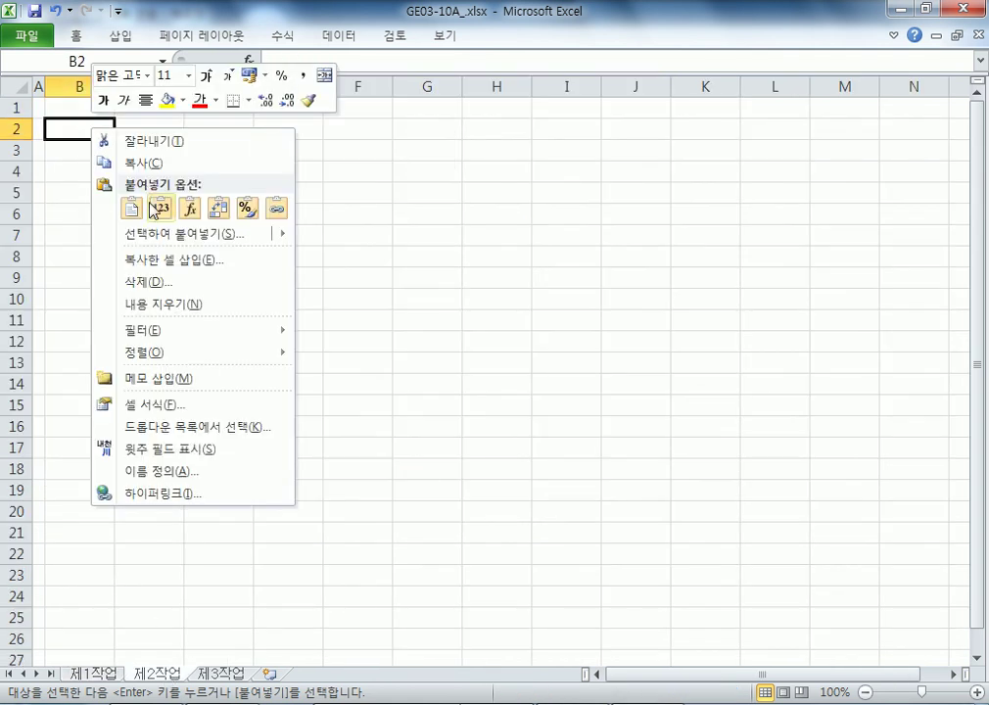
click(162, 230)
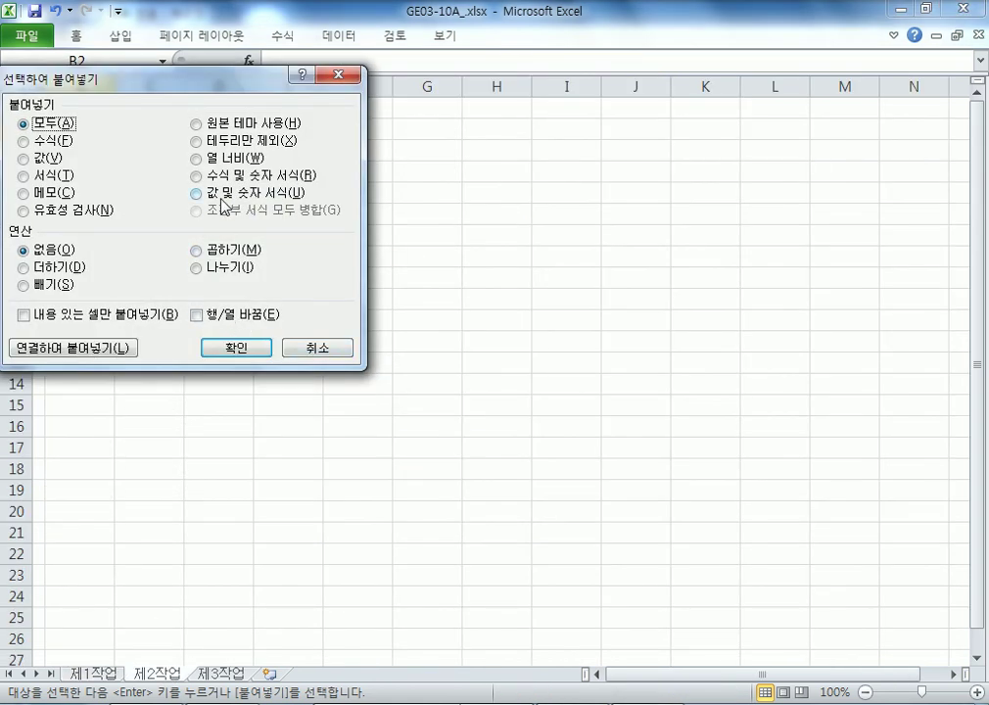
click(210, 158)
click(220, 345)
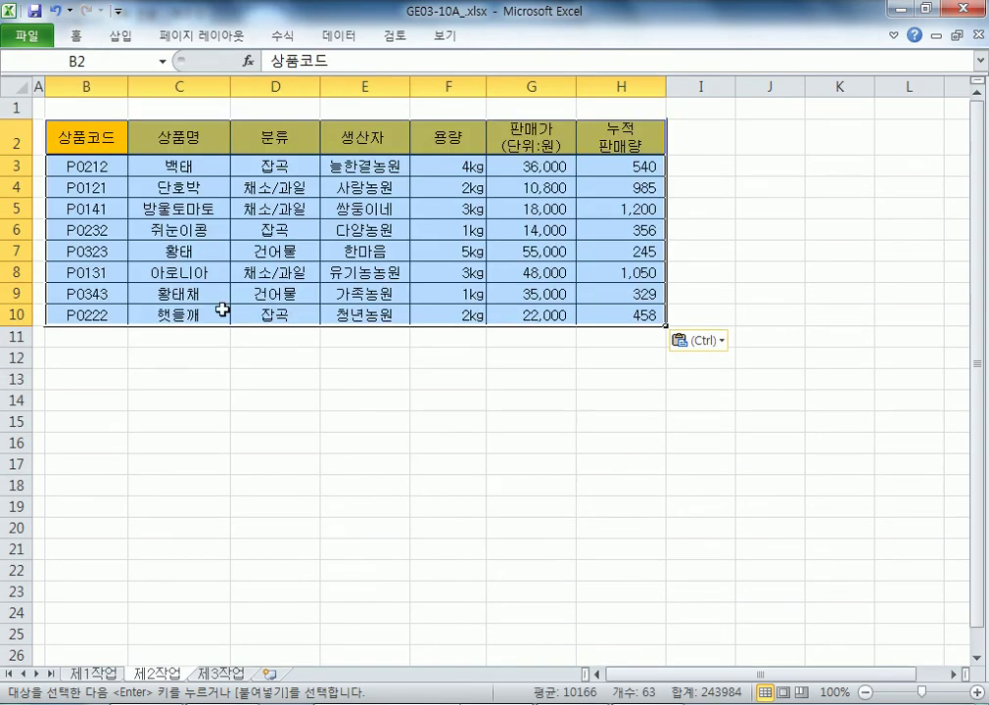
click(82, 134)
double_click(80, 39)
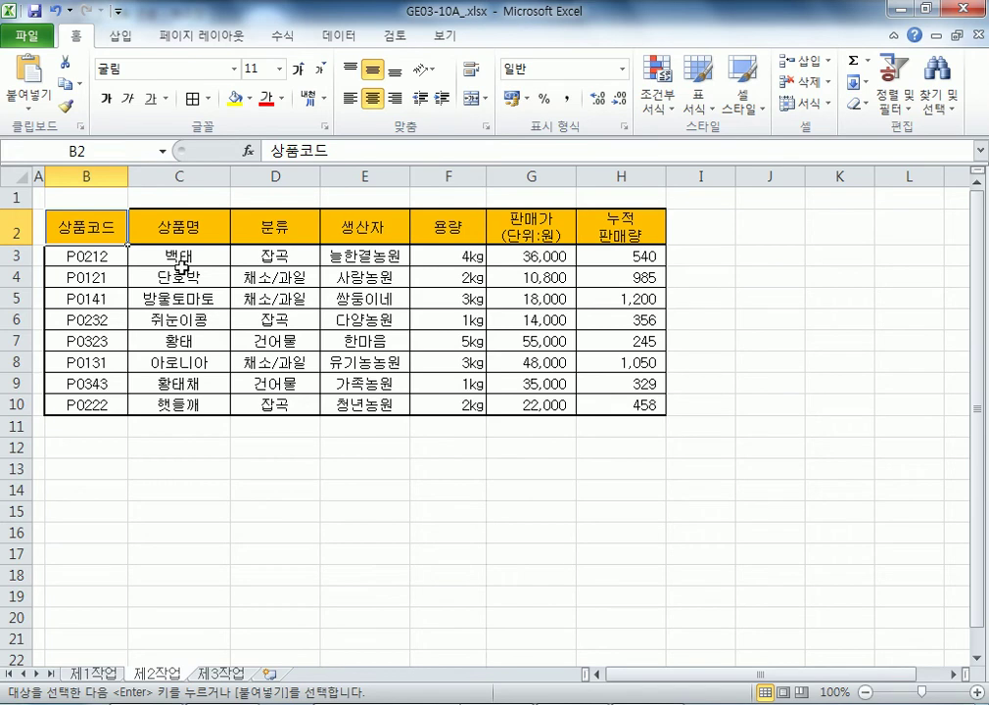
Step: Copy the 분류 header and its 잡곡 value from D2:D3 to B13:B14 as the first filter condition
drag(283, 218, 286, 256)
key(ctrl+c)
click(90, 470)
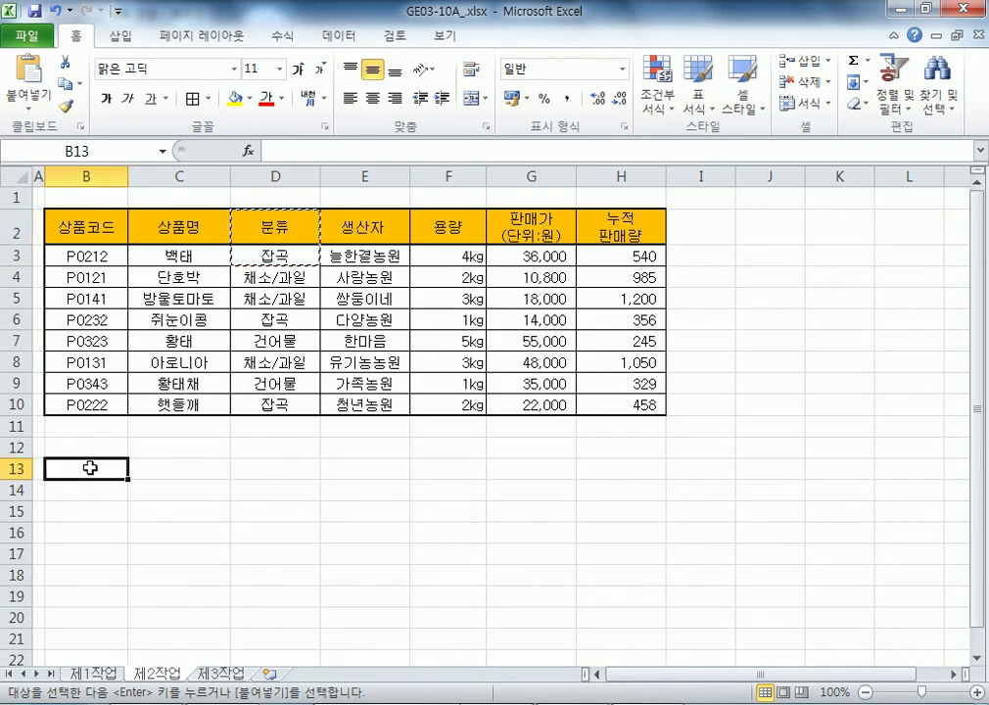
key(ctrl+v)
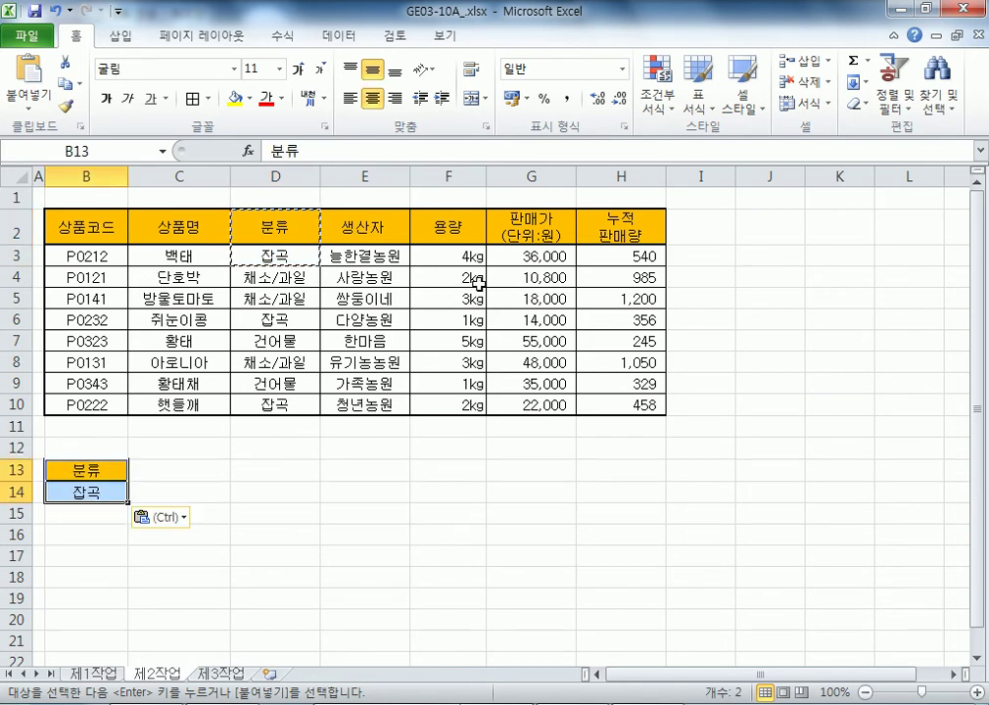
Step: Copy the 누적 판매량 header to C13 and enter >=500 in C15 as the alternative filter condition
click(585, 235)
key(ctrl+c)
click(180, 463)
key(ctrl+v)
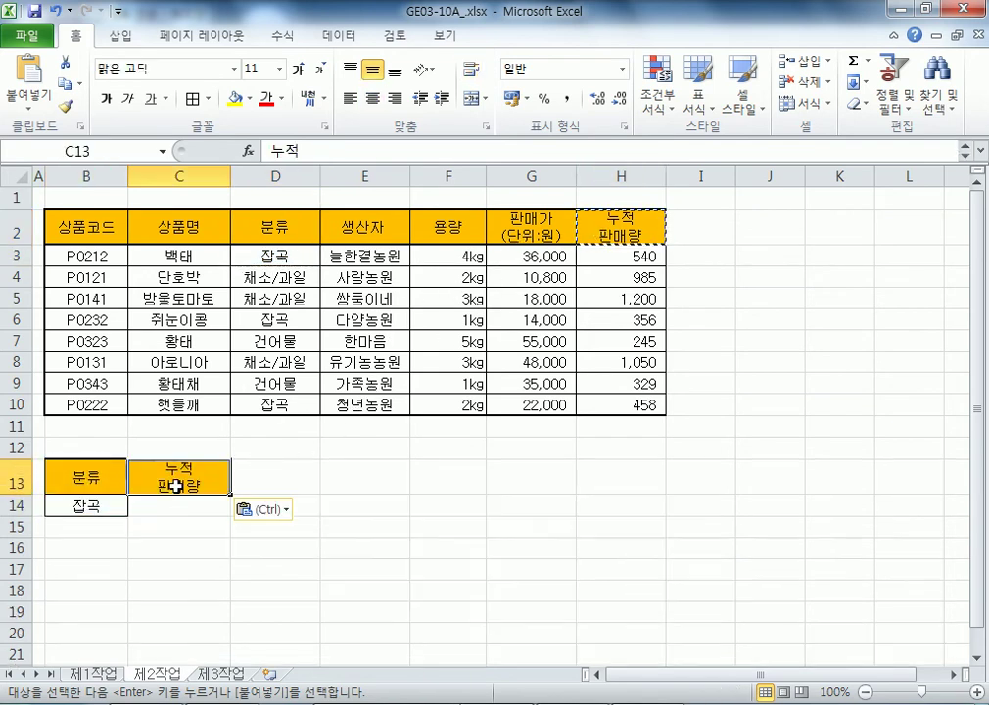
click(172, 508)
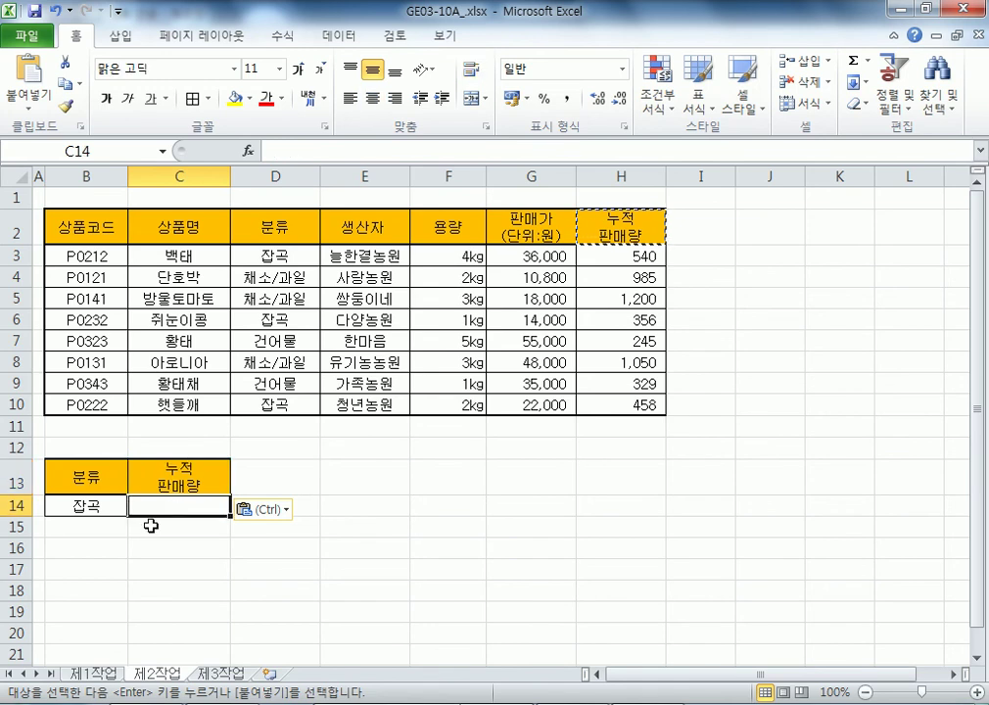
click(211, 529)
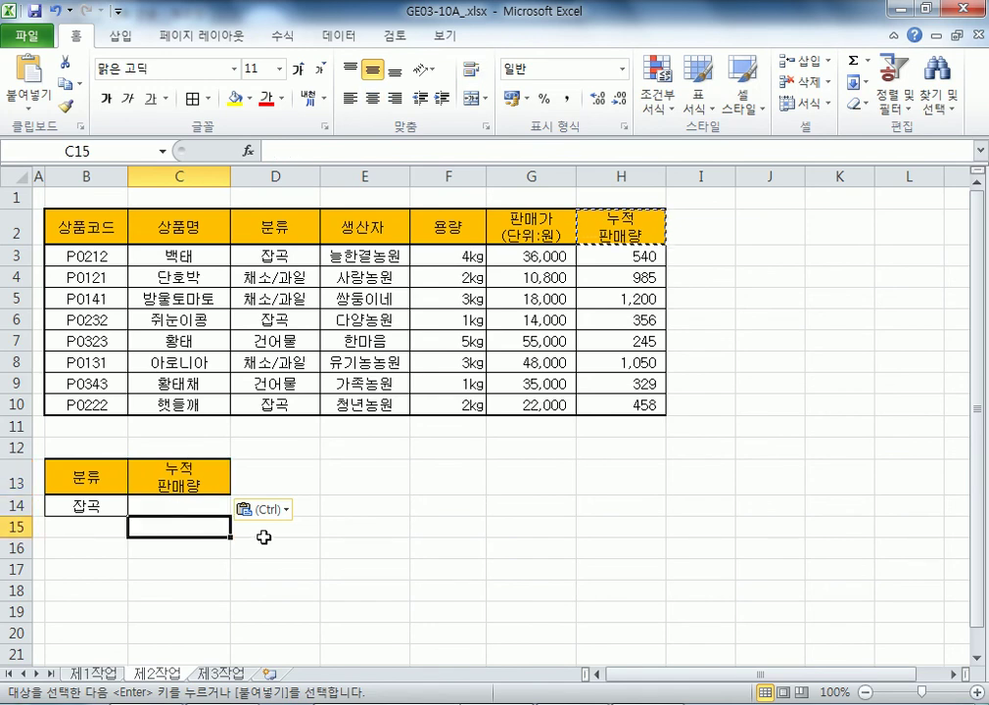
text(>=500)
key(Return)
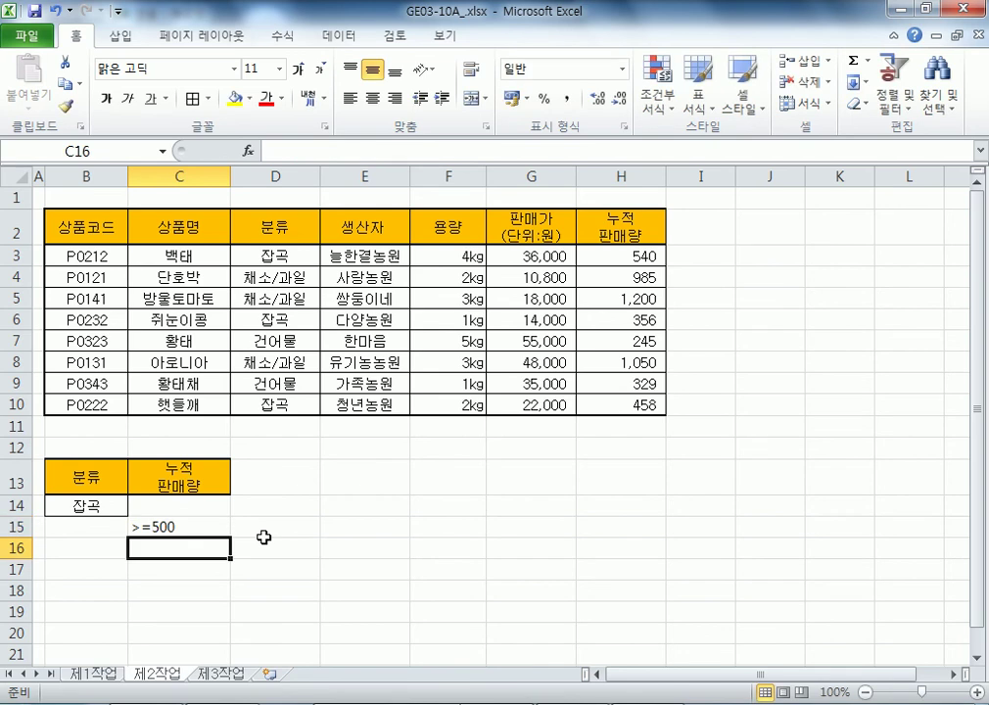
click(154, 524)
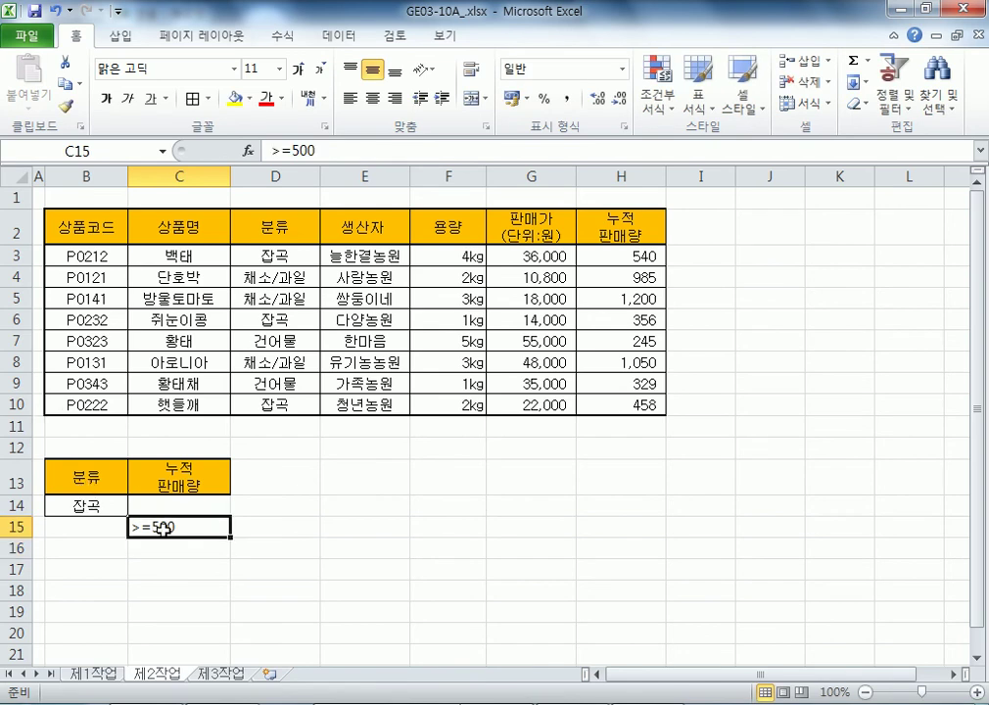
mouse_move(165, 516)
mouse_down()
mouse_move(168, 499)
mouse_move(173, 539)
mouse_up()
drag(86, 478, 146, 538)
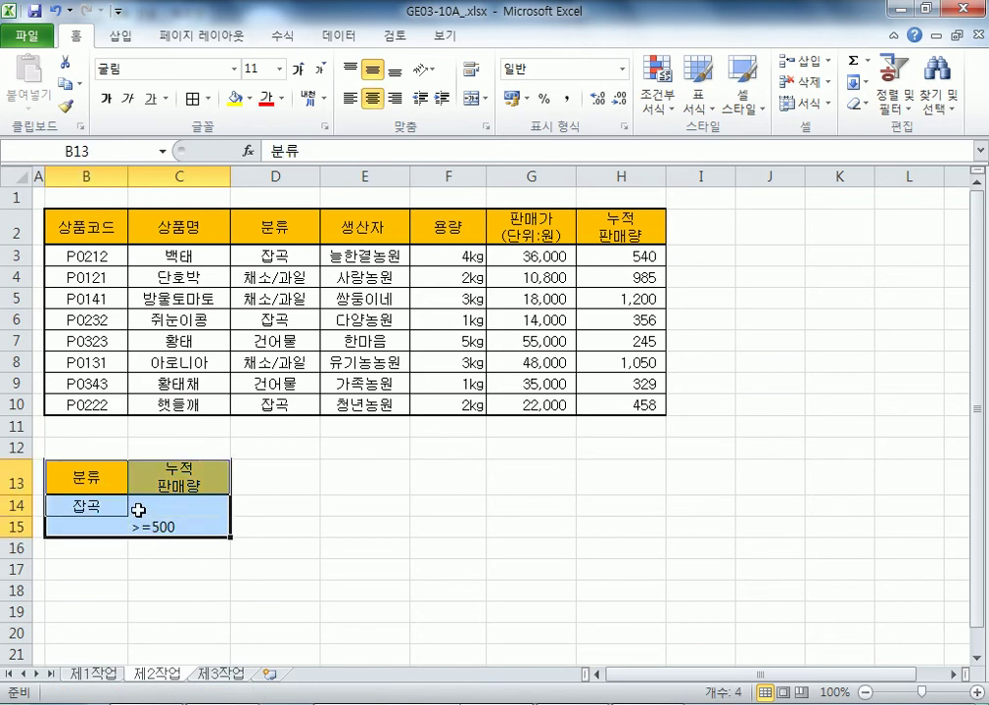
Step: Run an advanced filter on list B2:H10 with criteria range B13:C15, copying the results to B18
click(109, 358)
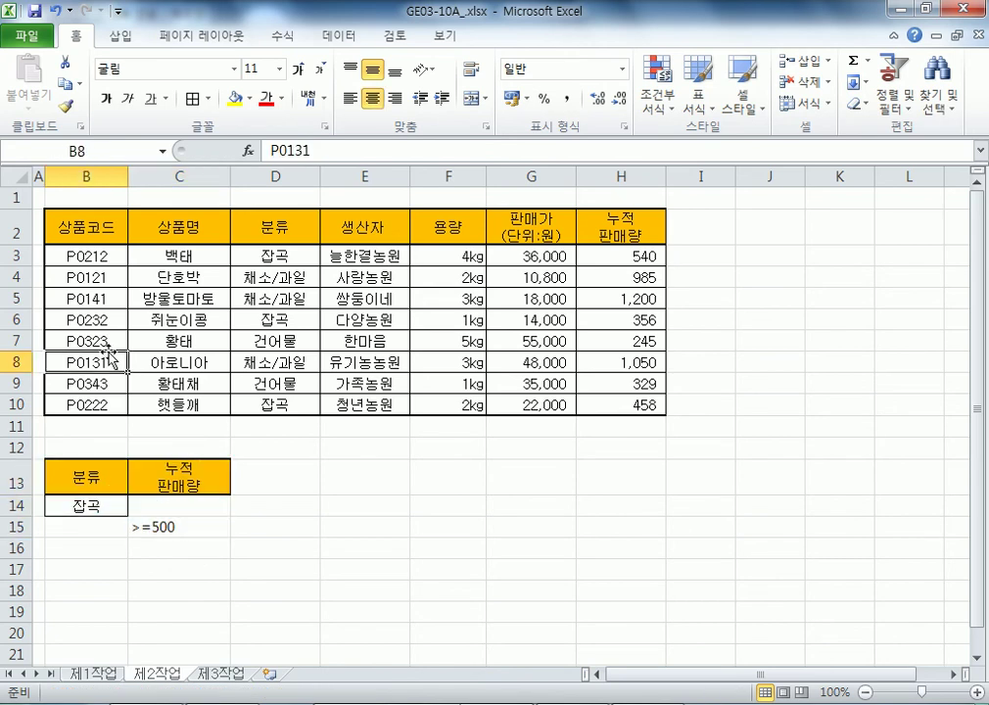
click(66, 588)
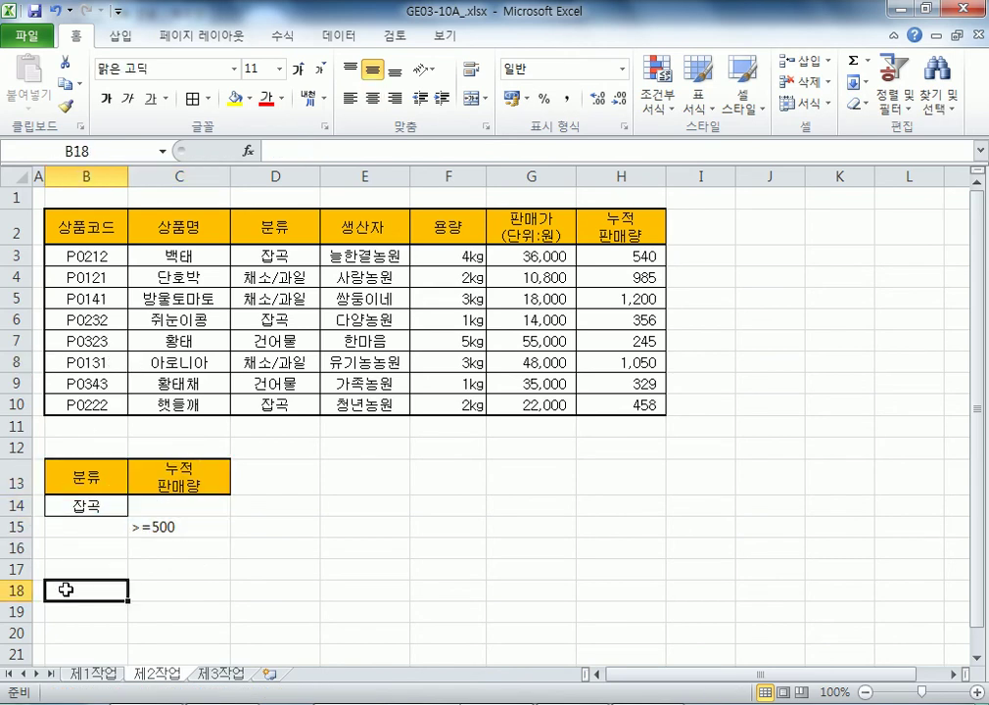
click(103, 257)
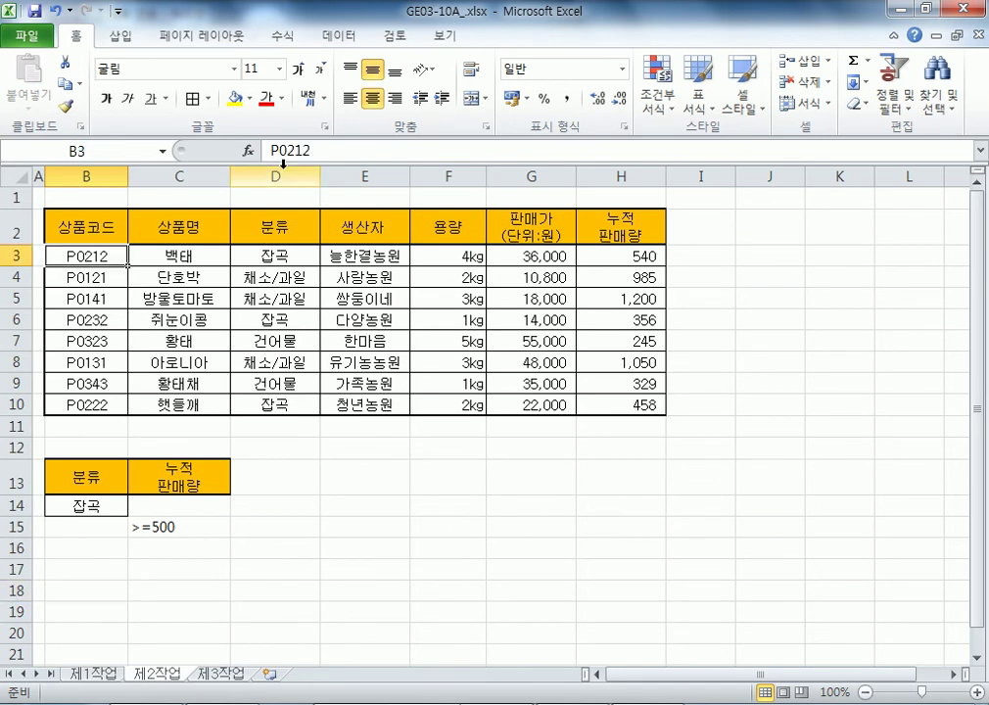
click(324, 40)
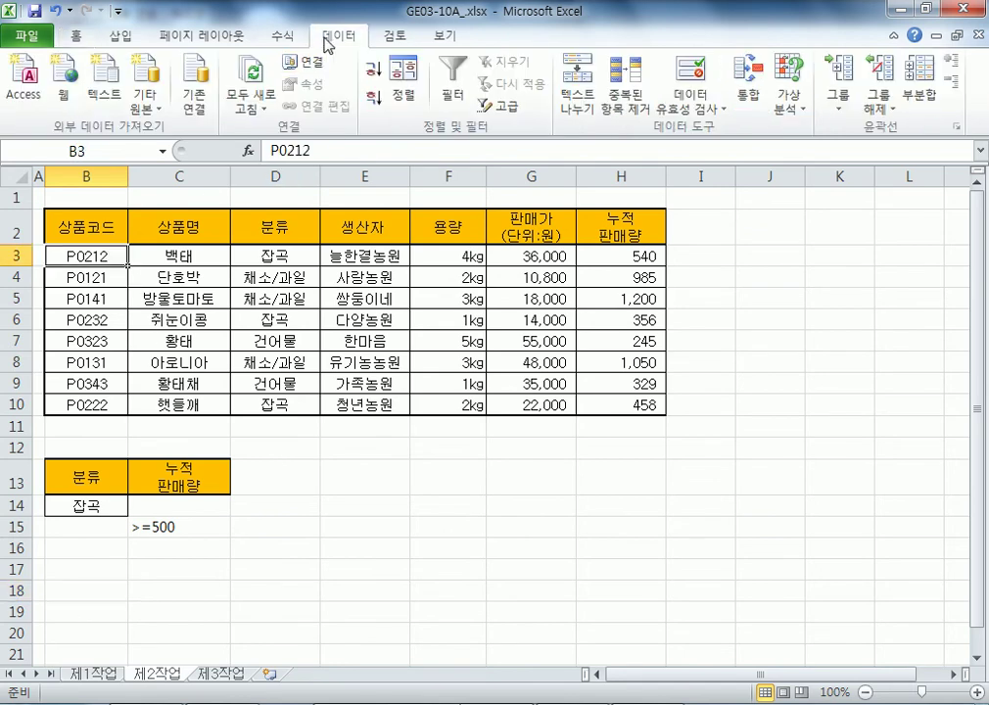
click(501, 108)
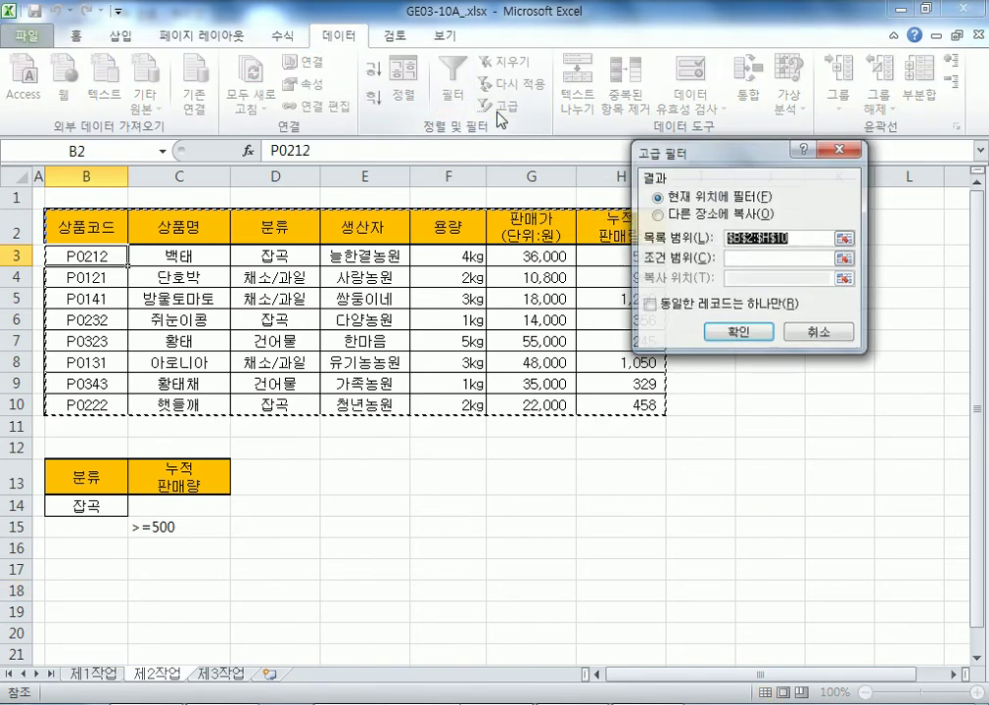
click(656, 213)
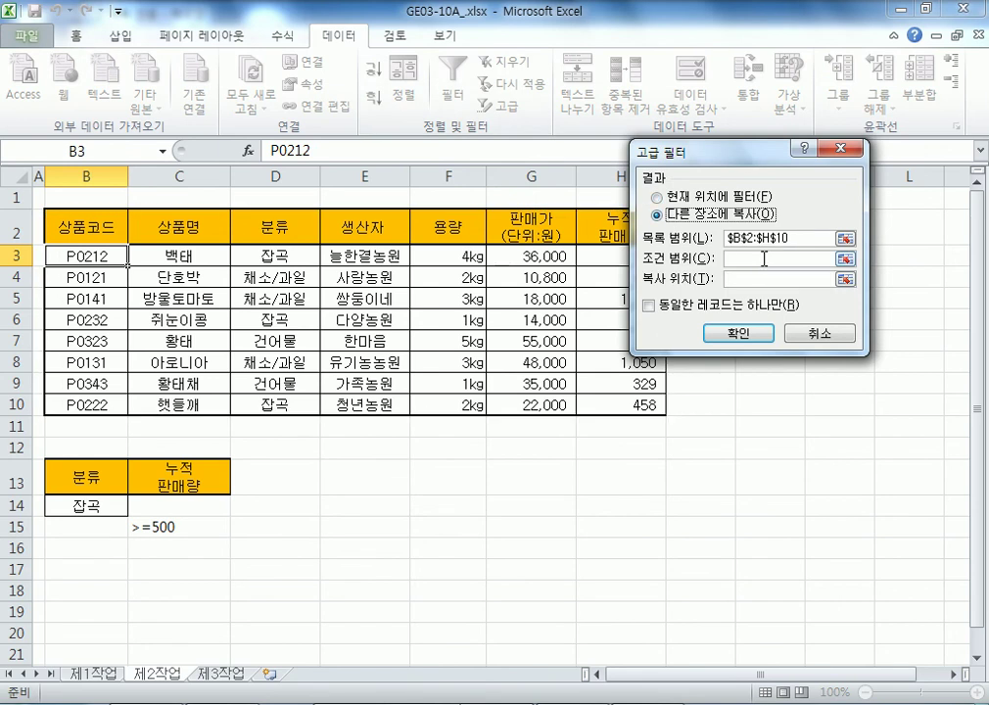
click(764, 260)
drag(83, 479, 182, 524)
scroll(197, 306, down, 3)
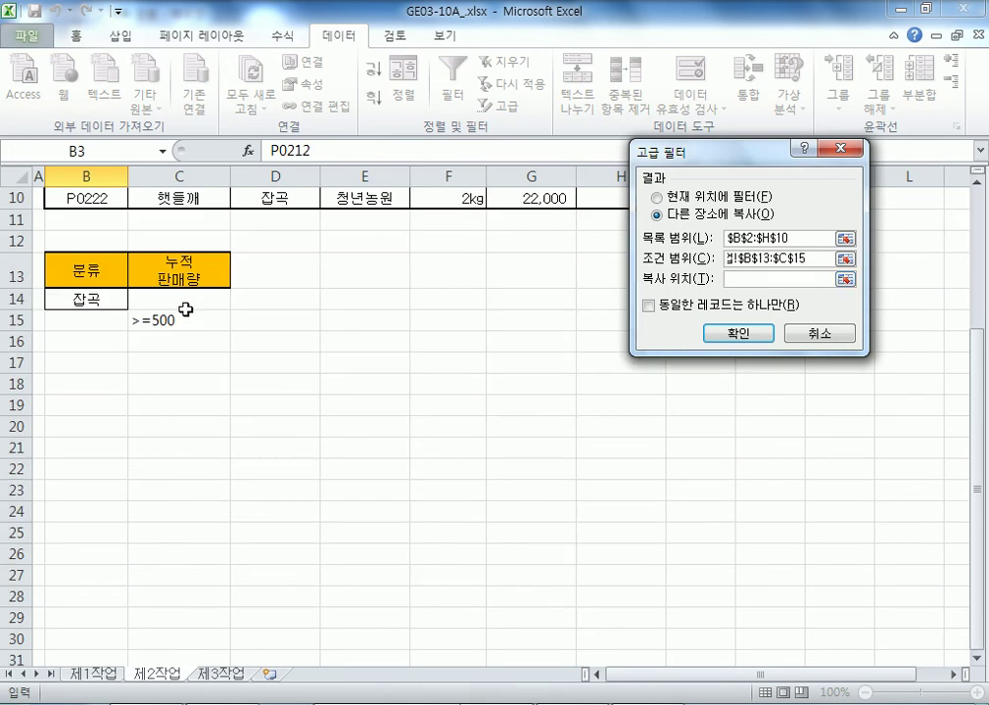
click(69, 384)
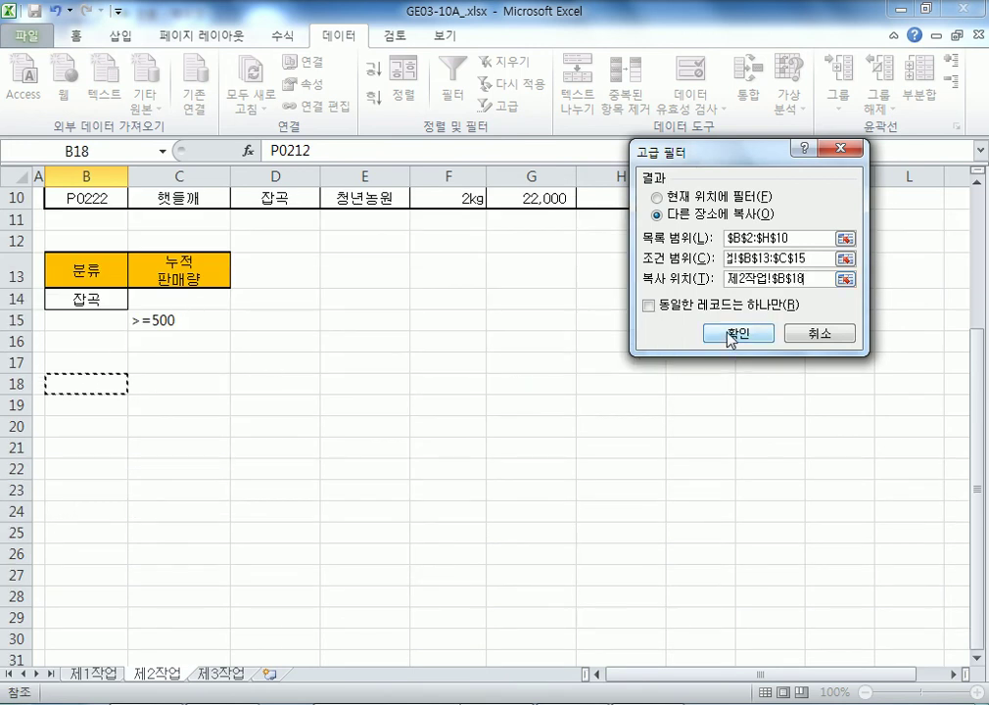
click(732, 334)
Step: Remove the fill colour from the filtered result table B18:H24
scroll(582, 351, down, 3)
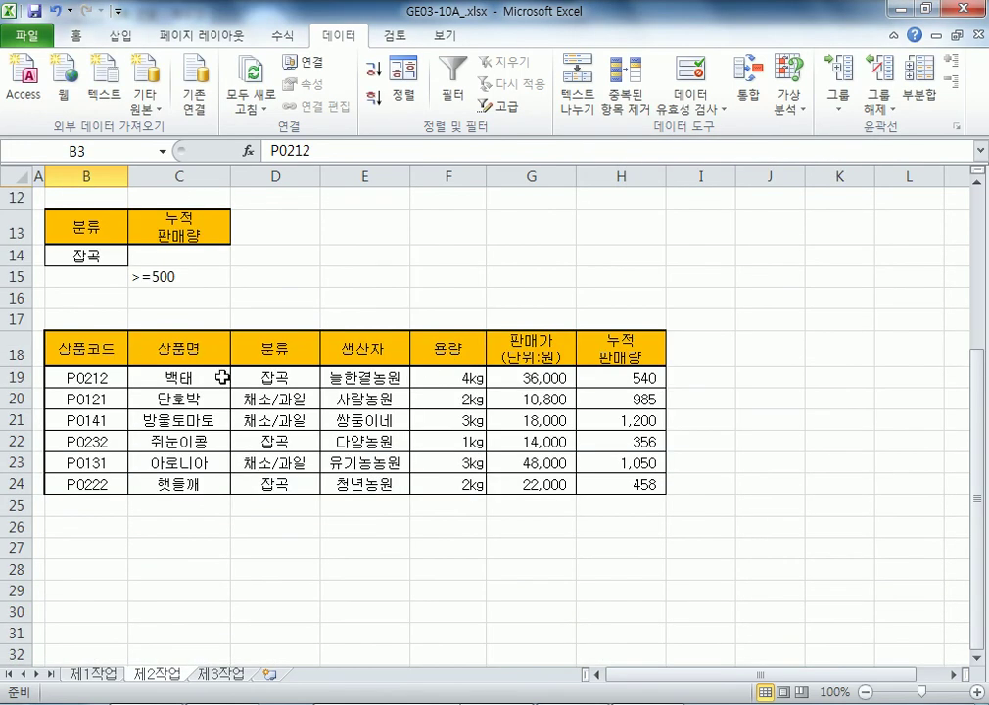
drag(86, 349, 601, 480)
click(75, 36)
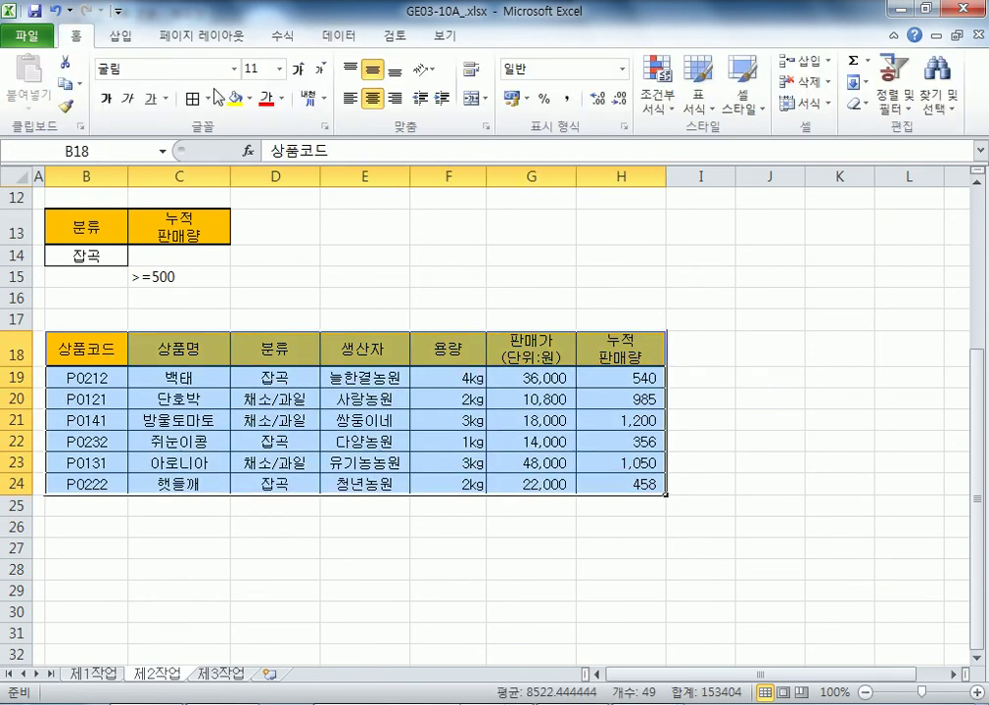
click(250, 102)
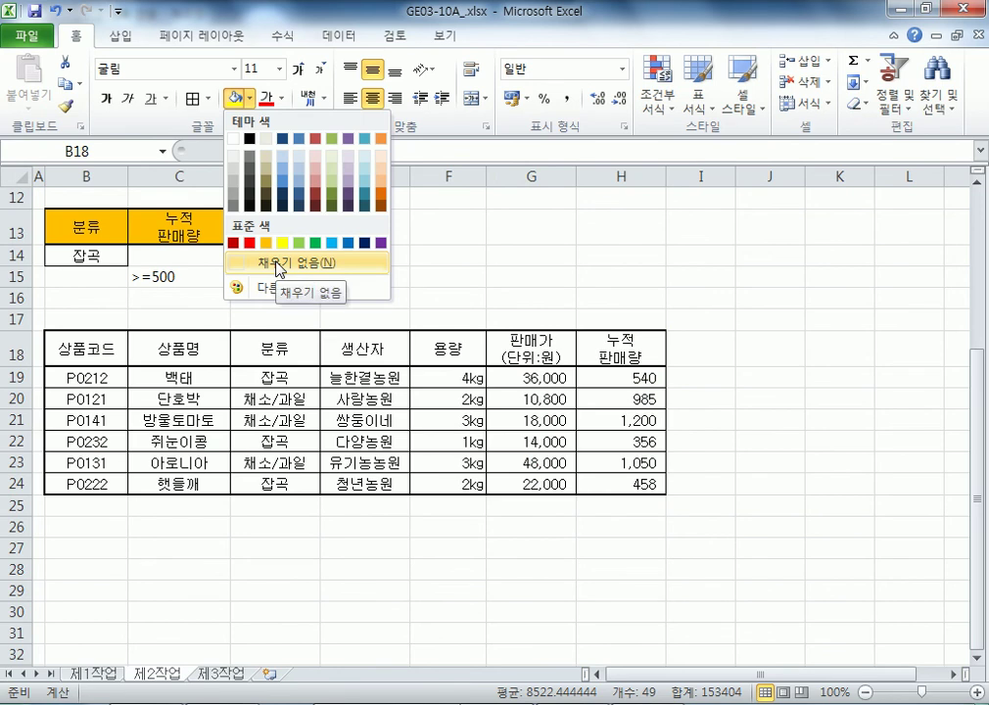
click(282, 266)
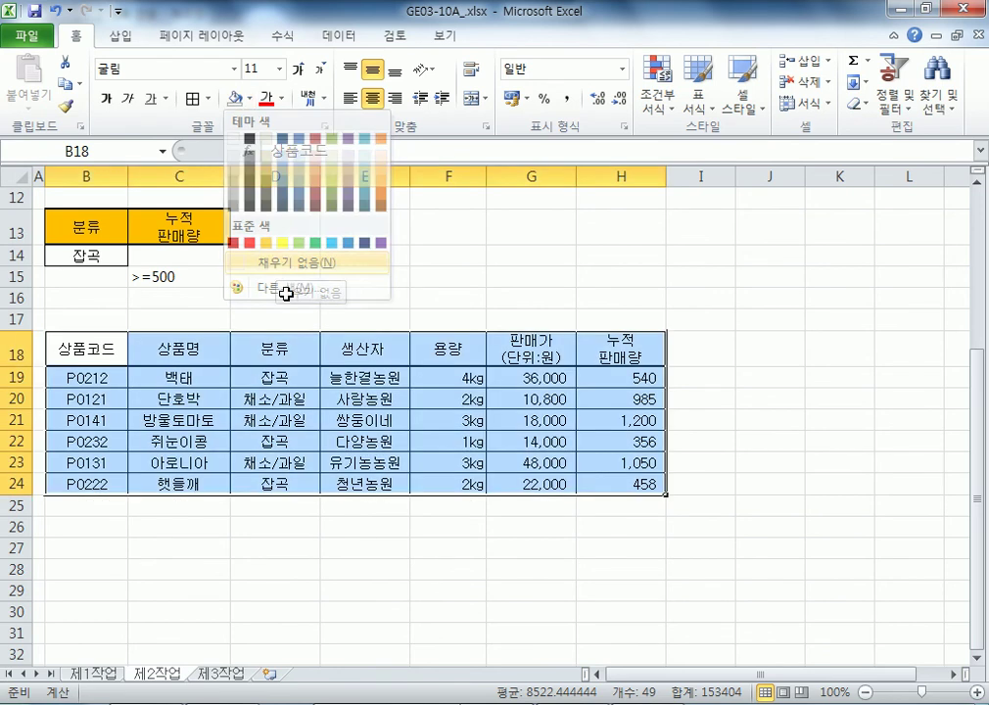
Step: Format B18:H24 as a table with headers, using the red style in the first row of the 보통 group
click(707, 107)
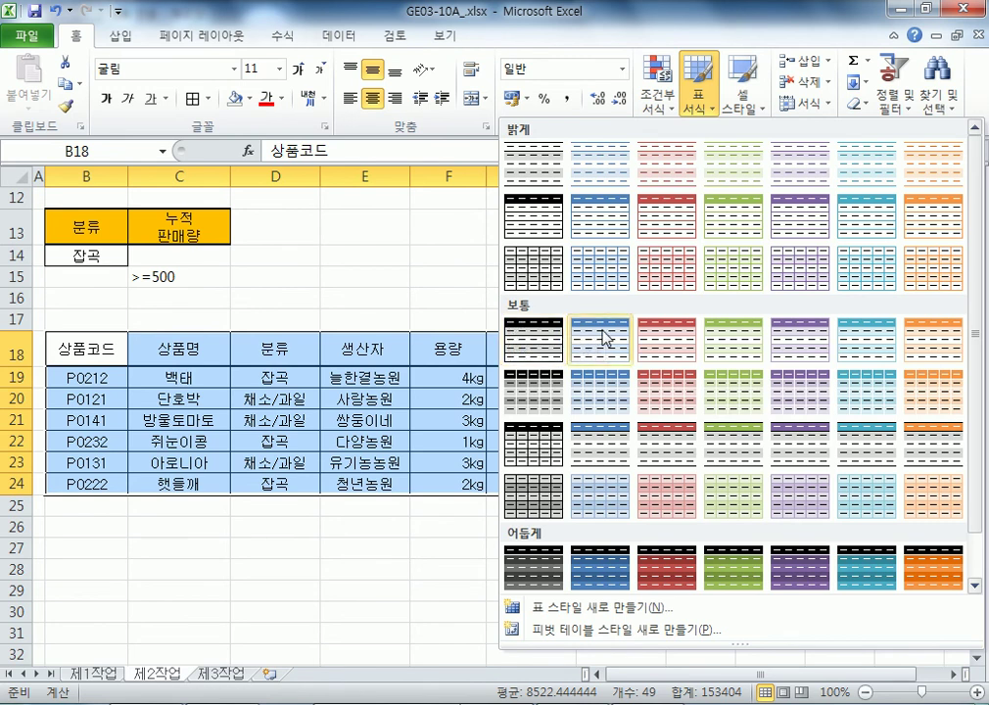
click(667, 338)
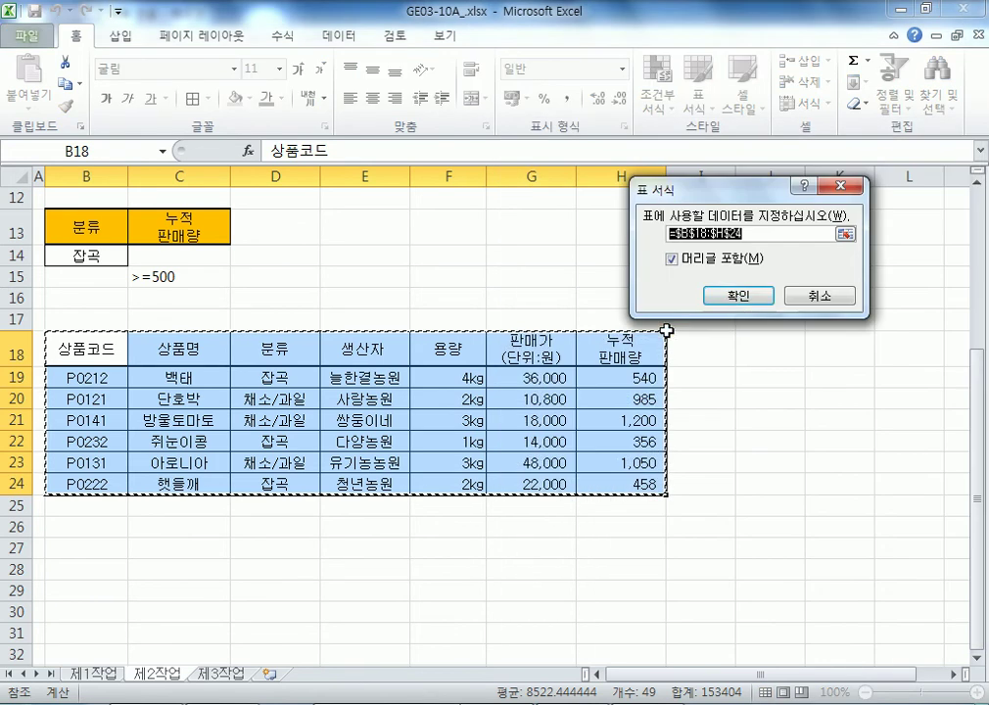
click(735, 297)
click(562, 295)
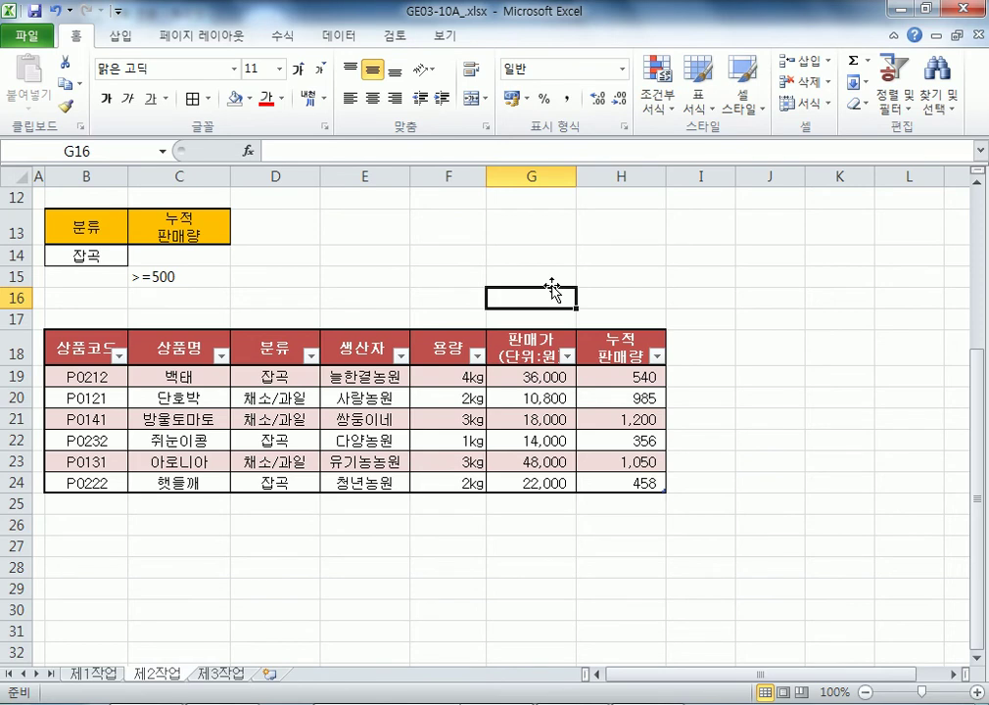
Step: Review the filter conditions in B14 and C15, and return to sheet 제1작업
scroll(554, 290, up, 2)
click(87, 382)
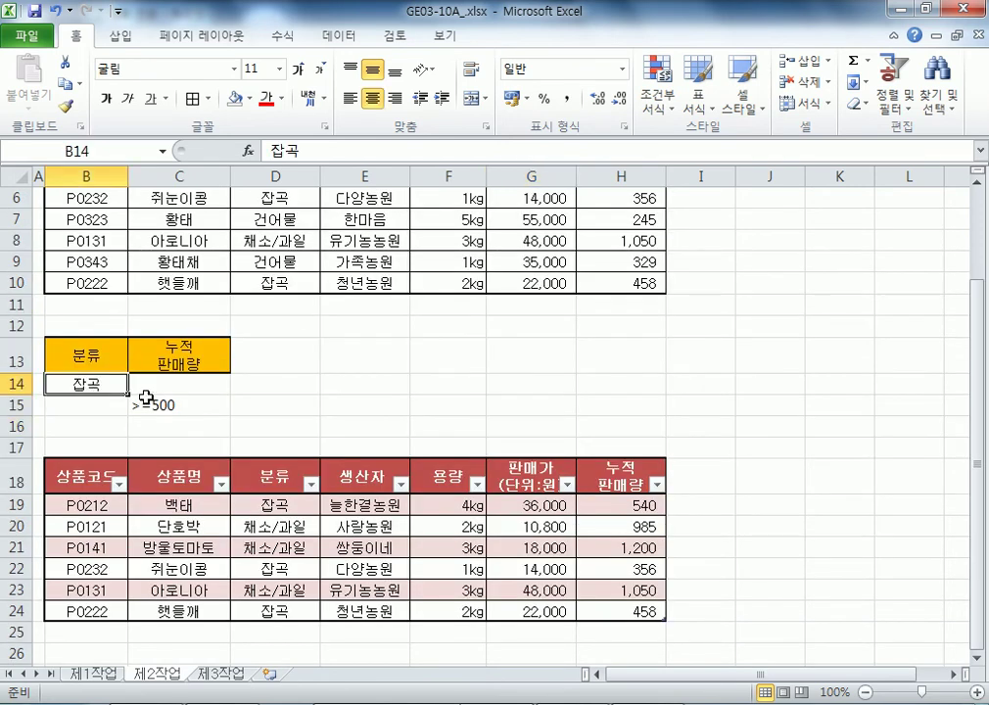
click(155, 401)
drag(155, 401, 182, 409)
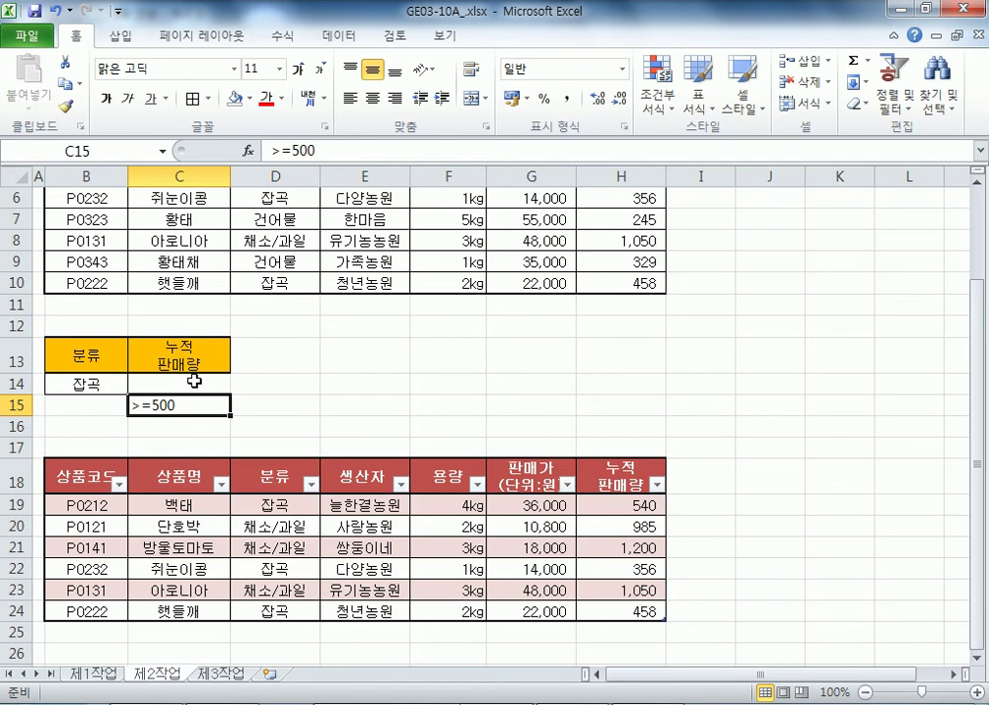
click(94, 674)
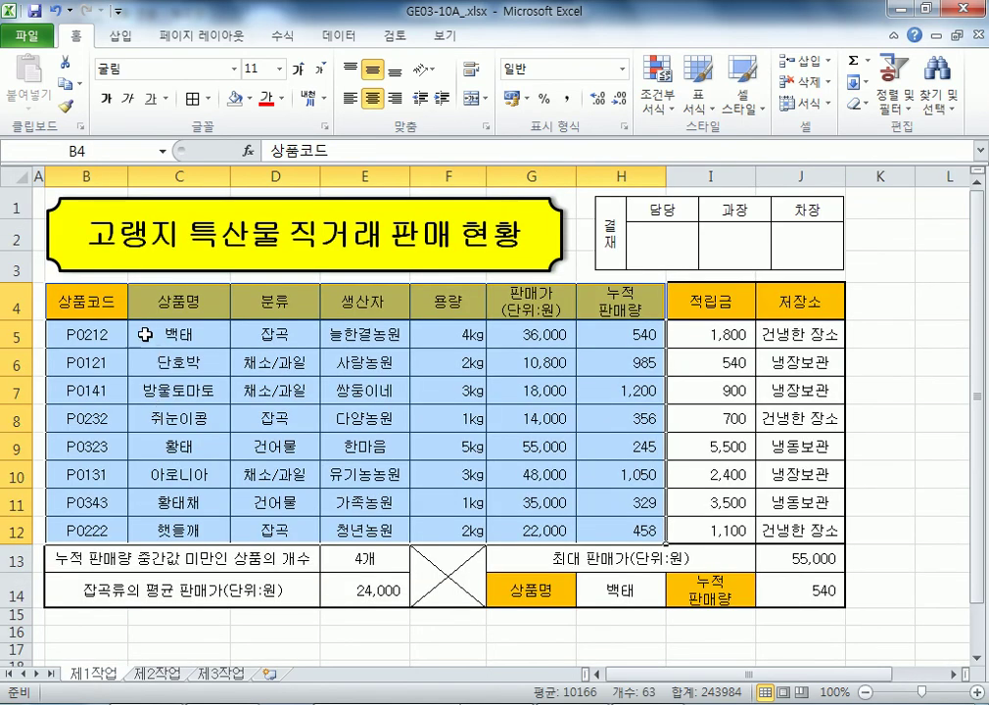
Step: Look over the empty sheet 제3작업 and the full table B4:J14 on sheet 제1작업
click(221, 673)
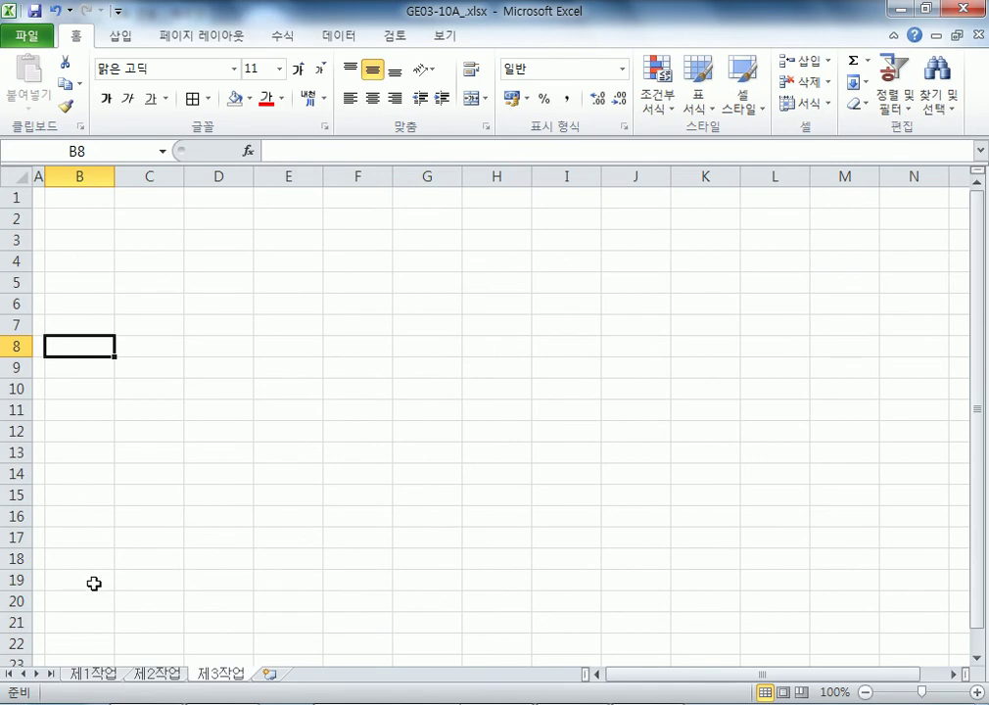
click(94, 673)
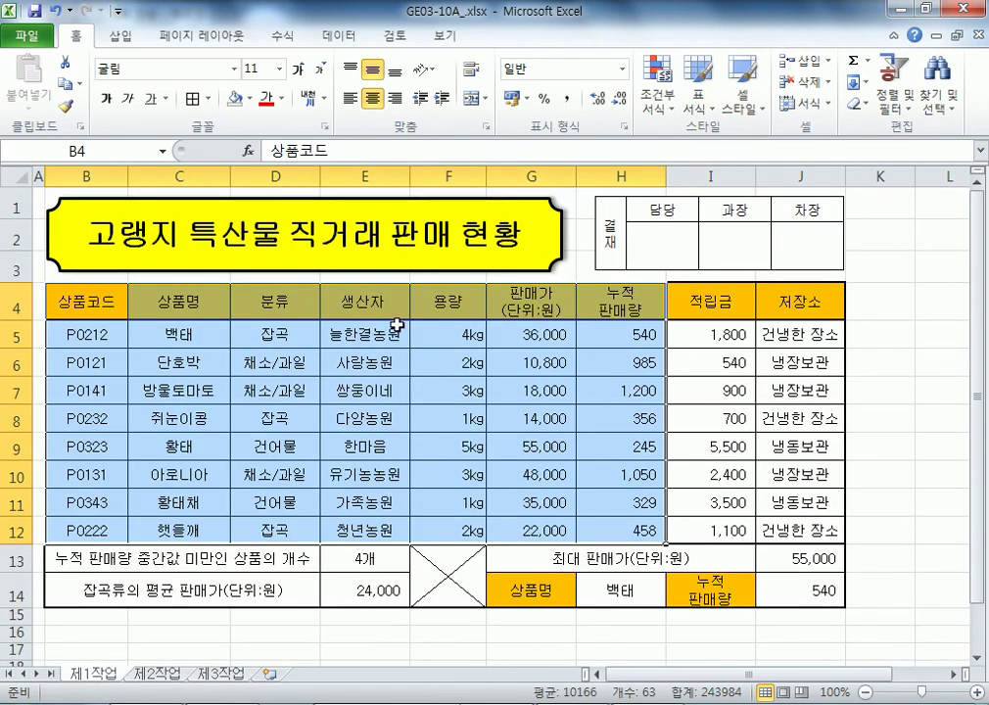
scroll(102, 300, down, 1)
scroll(145, 316, up, 1)
drag(95, 305, 820, 592)
click(380, 398)
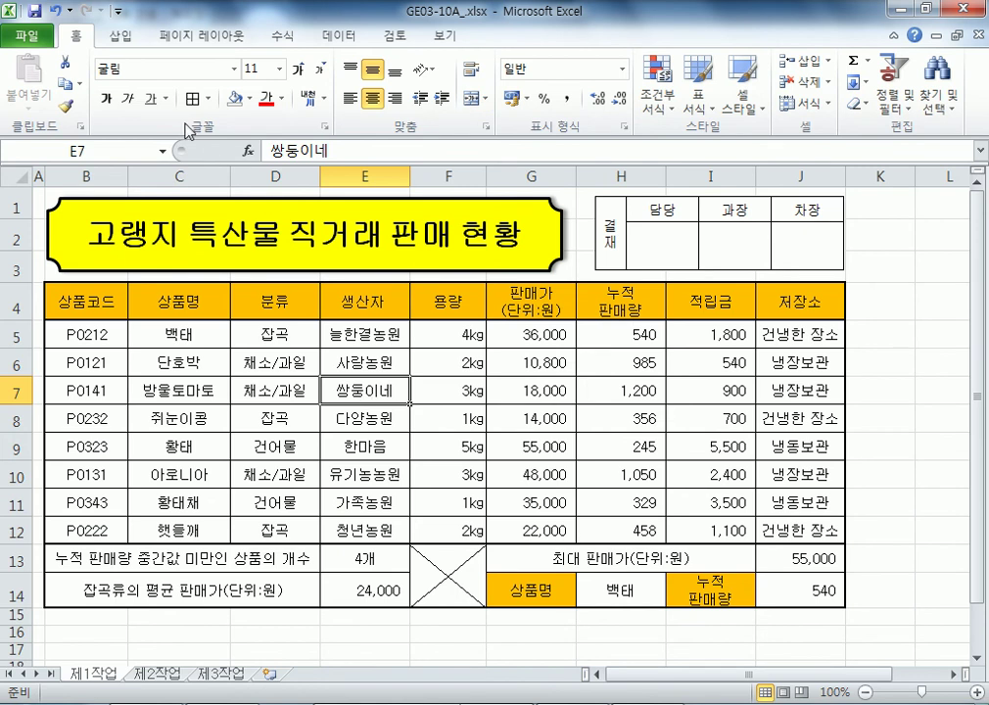
click(119, 36)
click(49, 108)
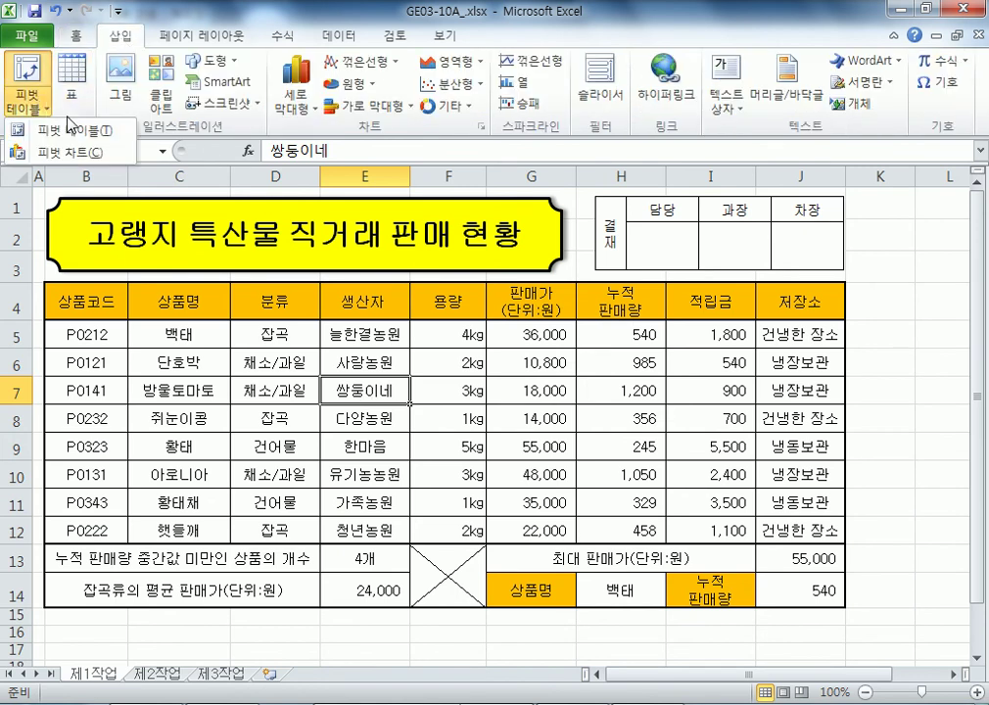
click(64, 130)
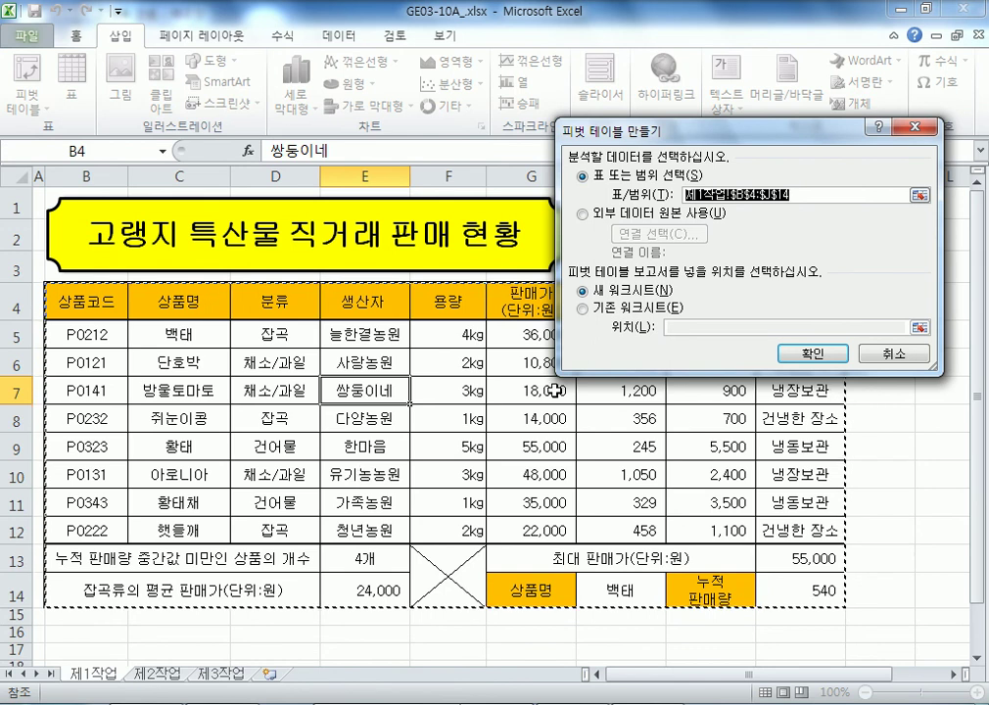
click(893, 352)
Step: Examine columns 적립금 and 저장소, the summary rows 13:14, and the data range B4:H12 on sheet 제1작업
drag(711, 305, 800, 526)
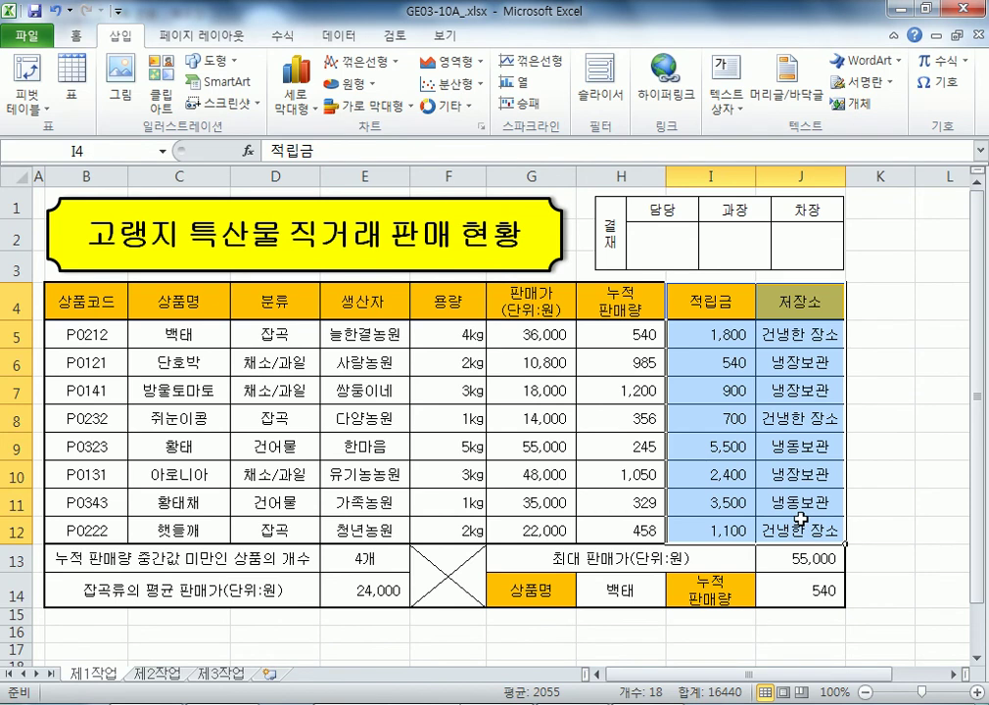
drag(12, 561, 12, 589)
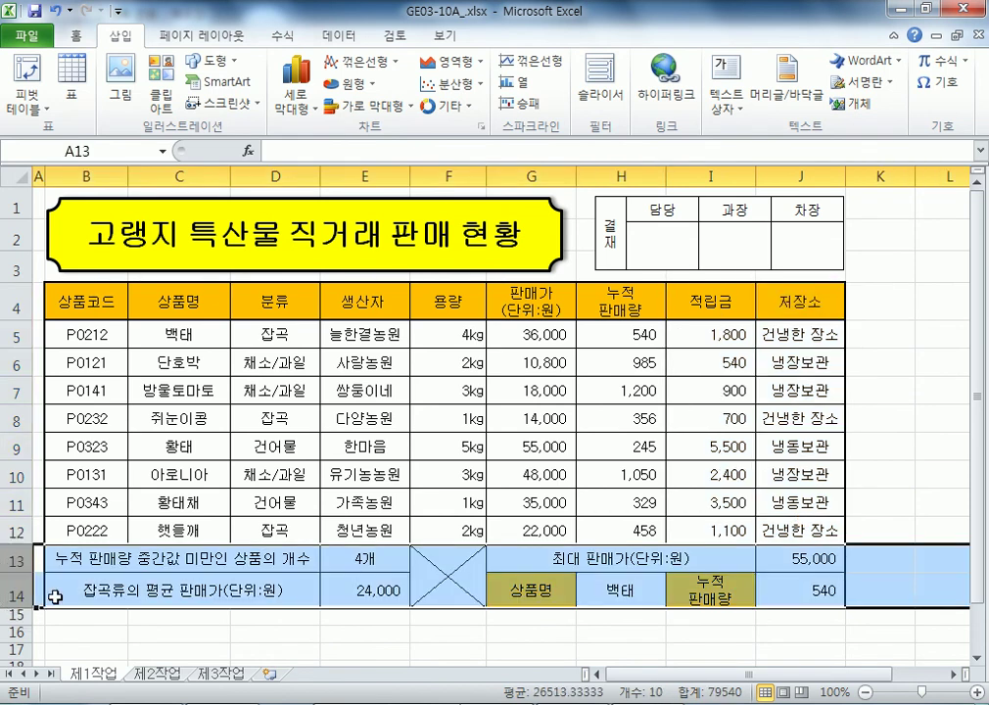
scroll(331, 519, down, 2)
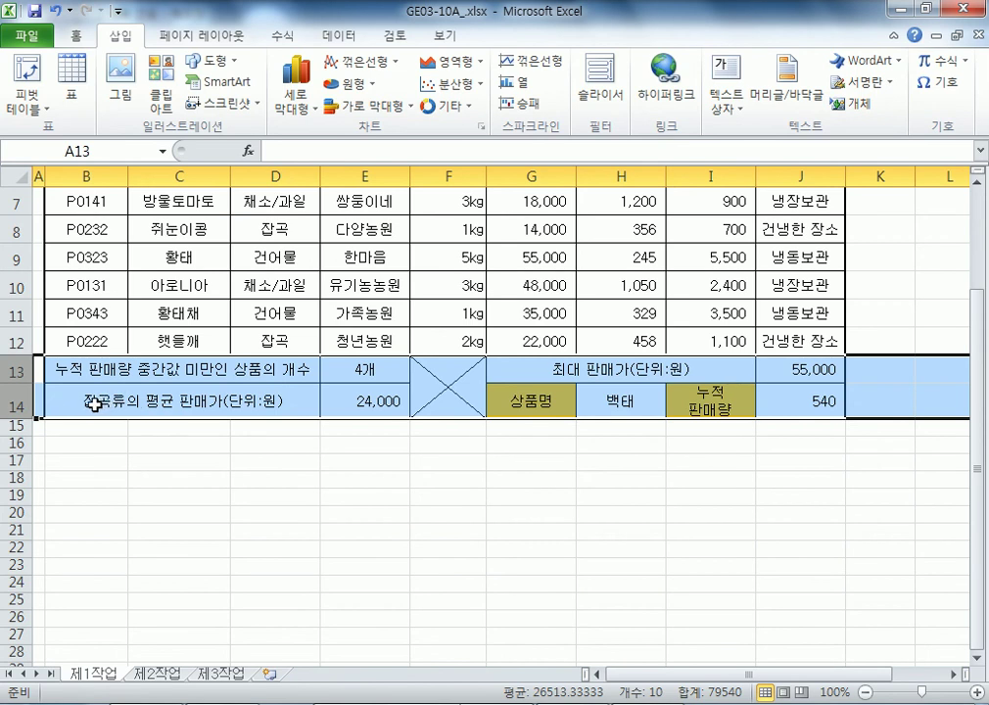
click(155, 263)
scroll(137, 254, up, 1)
drag(86, 206, 626, 435)
scroll(411, 382, up, 1)
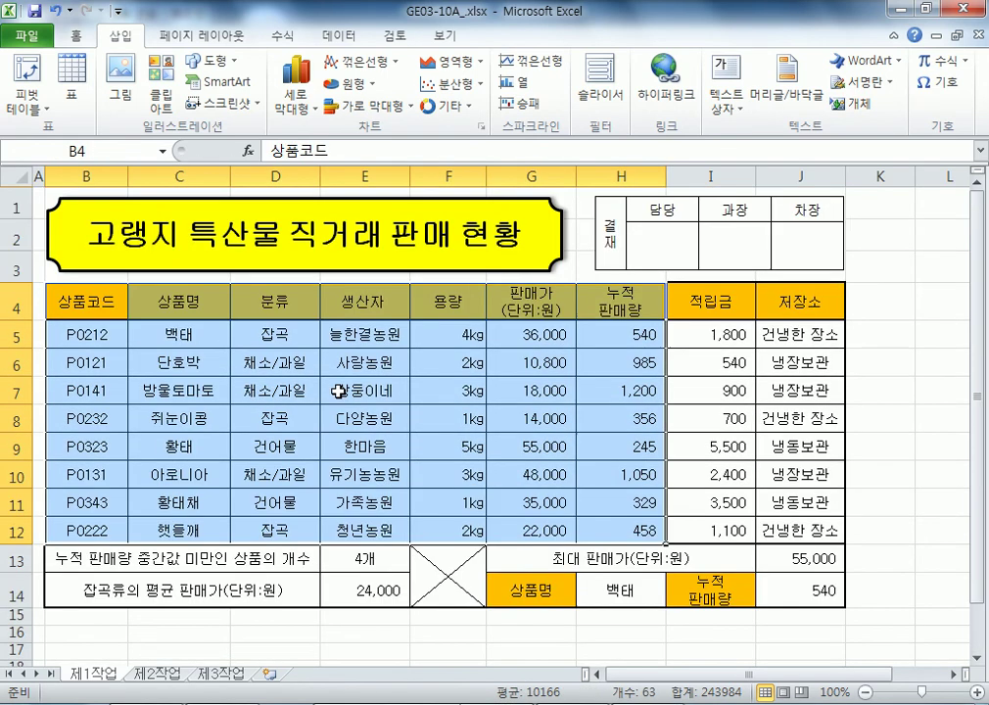
click(28, 78)
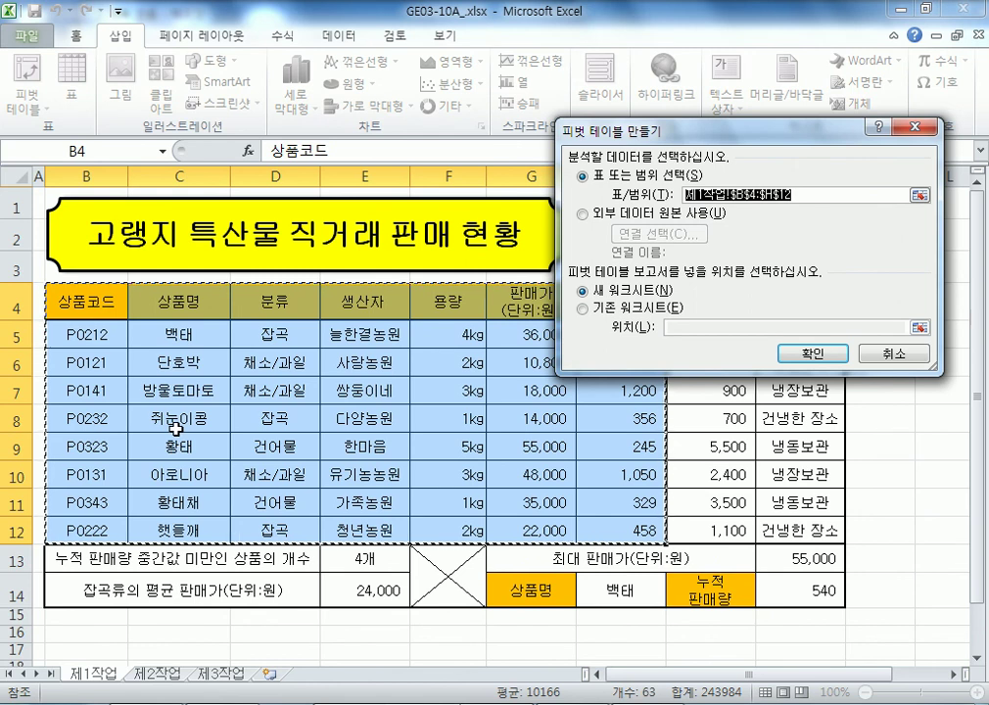
key(Escape)
click(432, 378)
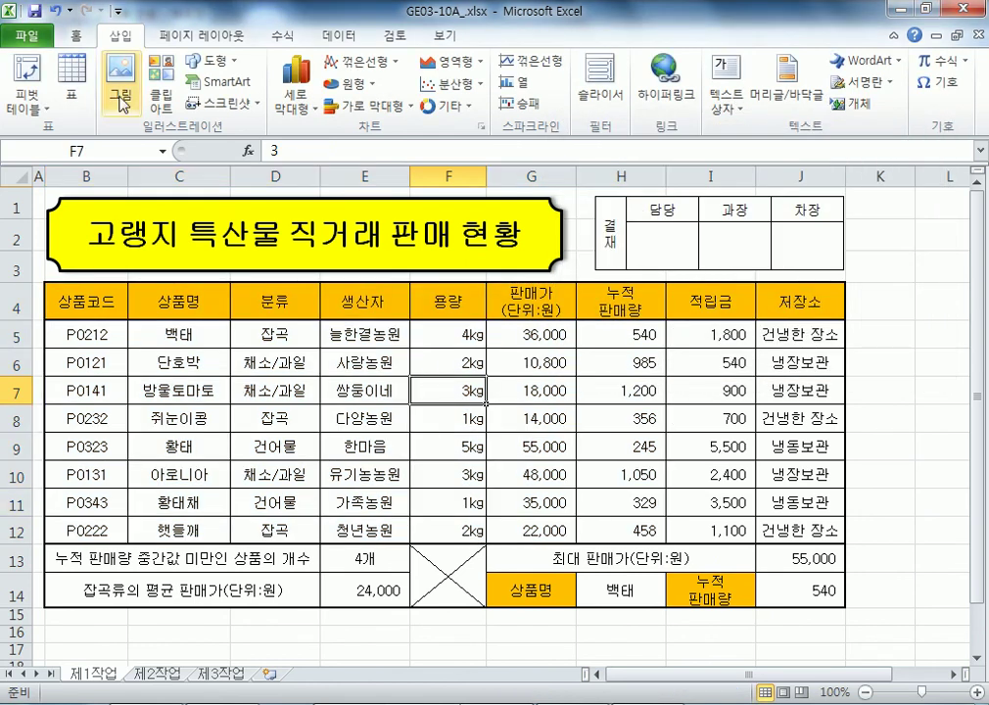
Step: Create a pivot table from range B4:H12 of sheet 제1작업, placed on the existing sheet 제3작업 at cell B2
click(29, 80)
drag(82, 307, 612, 536)
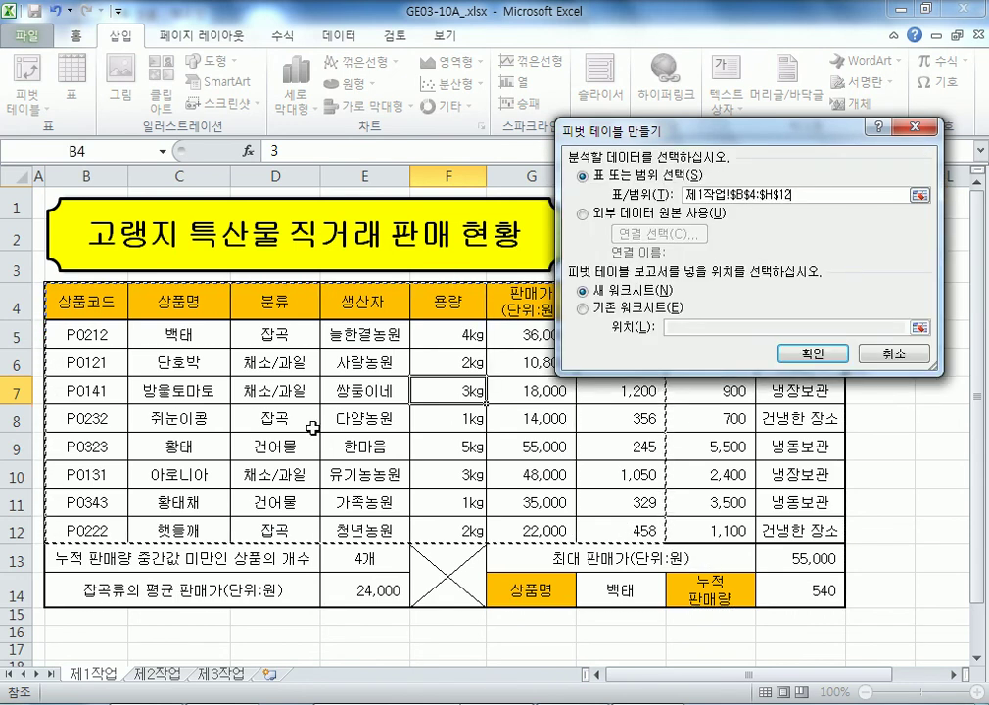
click(612, 307)
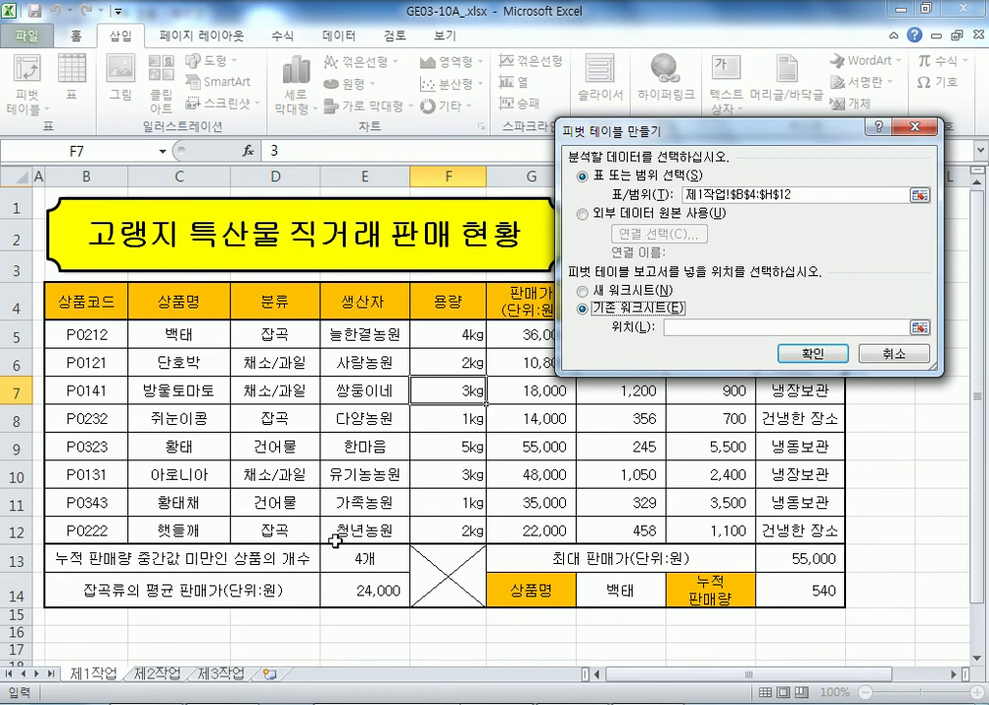
click(217, 673)
click(81, 216)
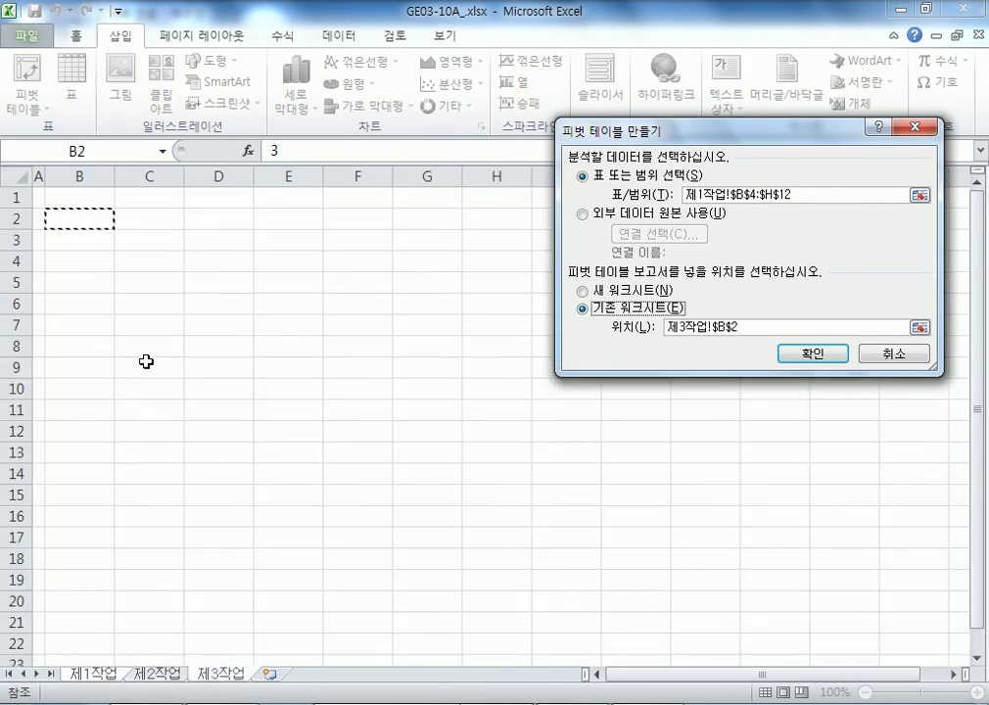
click(803, 361)
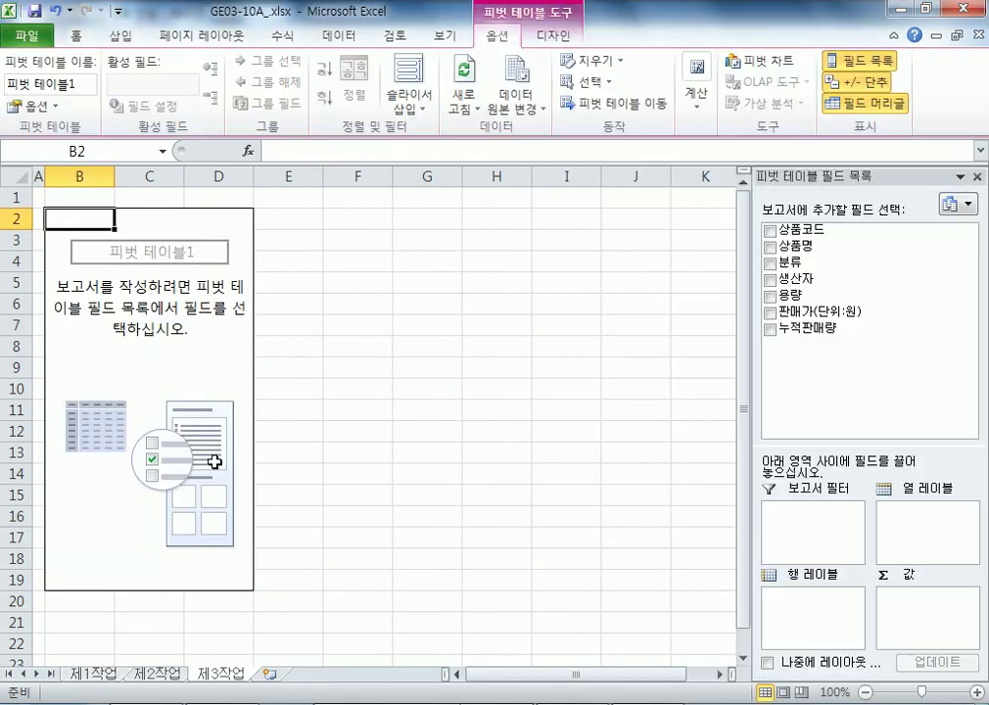
Step: Undock and enlarge the pivot field list, and assign 판매가(단위:원) to the row labels and 분류 to the column labels
drag(808, 177, 552, 57)
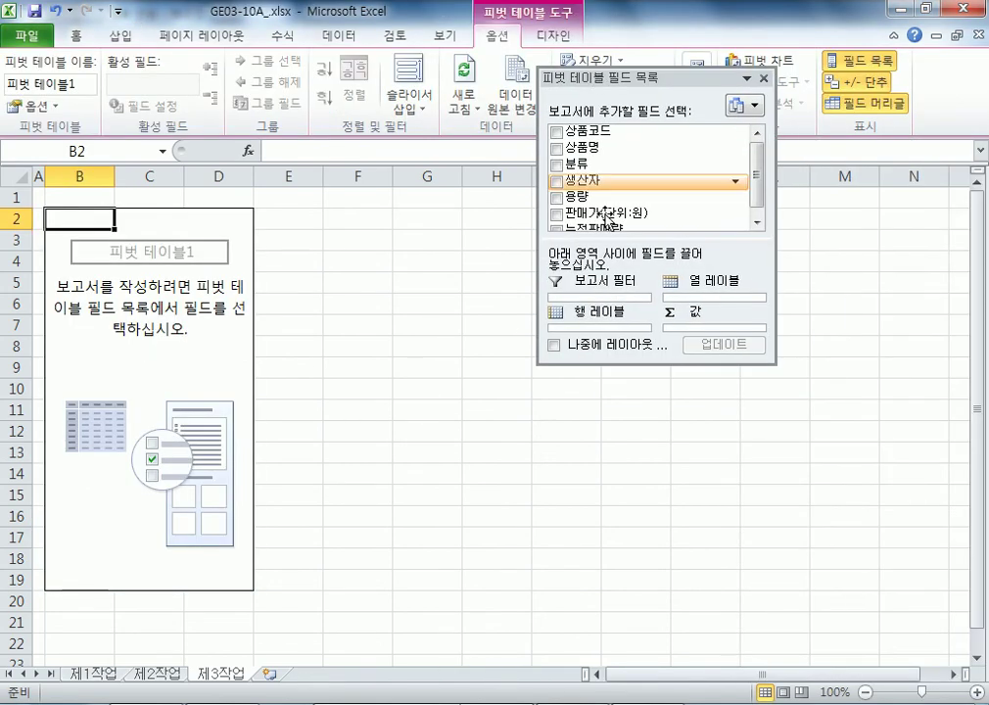
drag(620, 363, 620, 471)
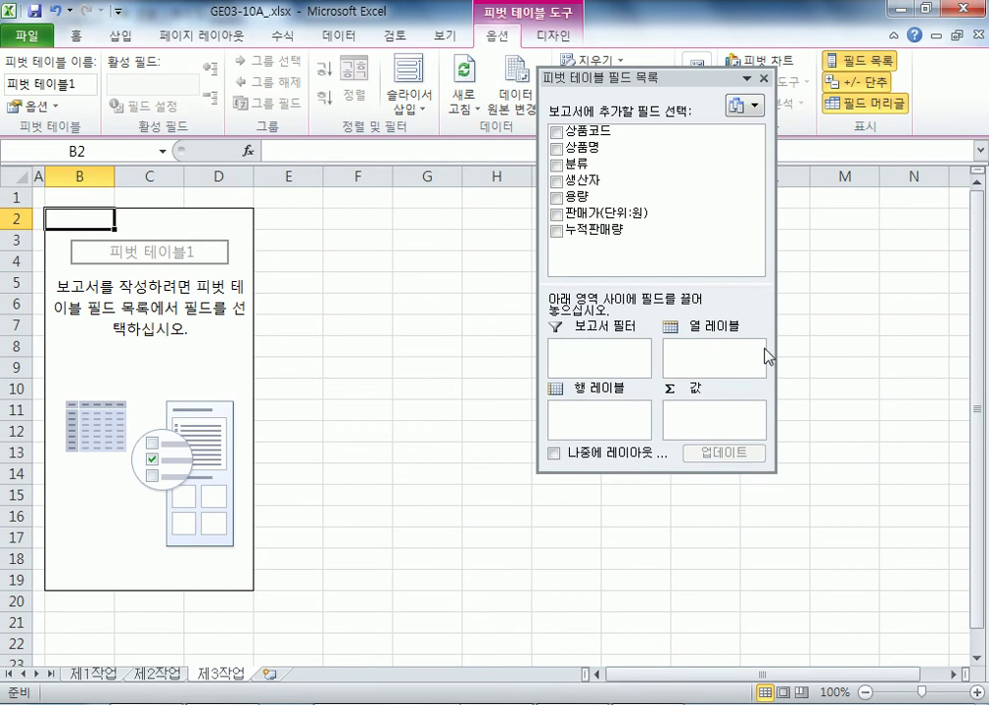
drag(775, 306, 879, 324)
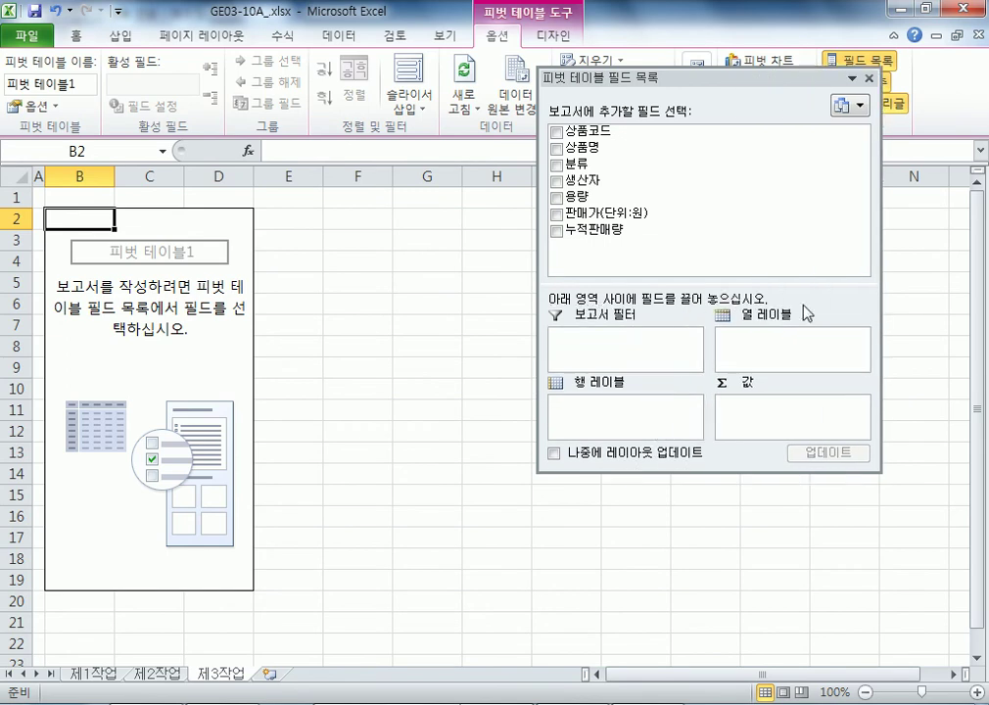
drag(739, 283, 739, 259)
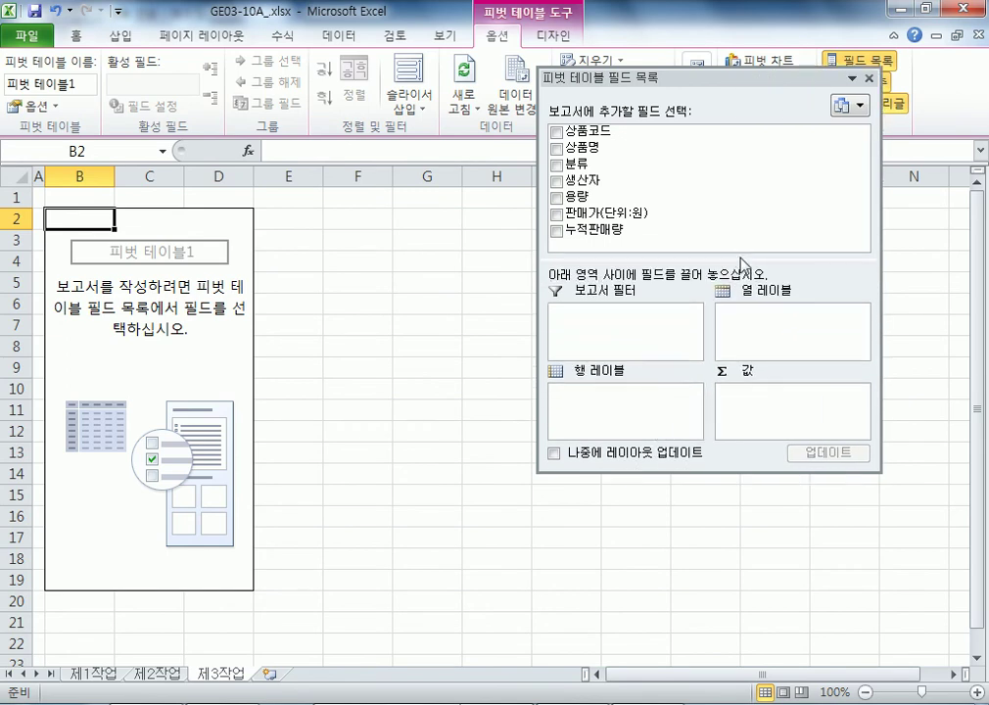
drag(666, 212, 593, 408)
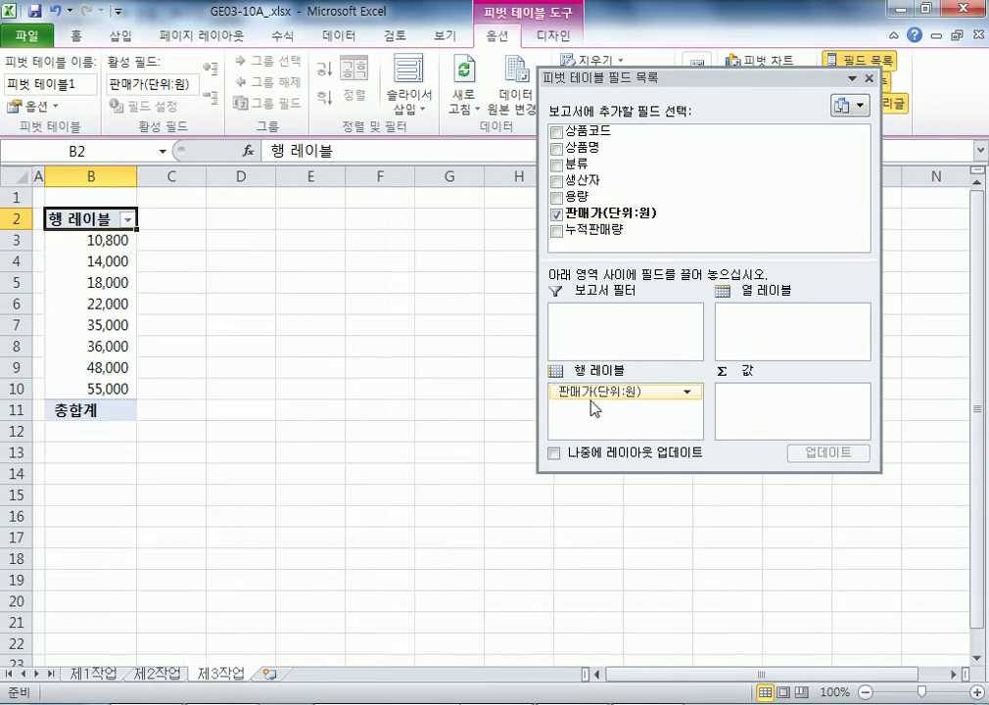
drag(573, 165, 776, 344)
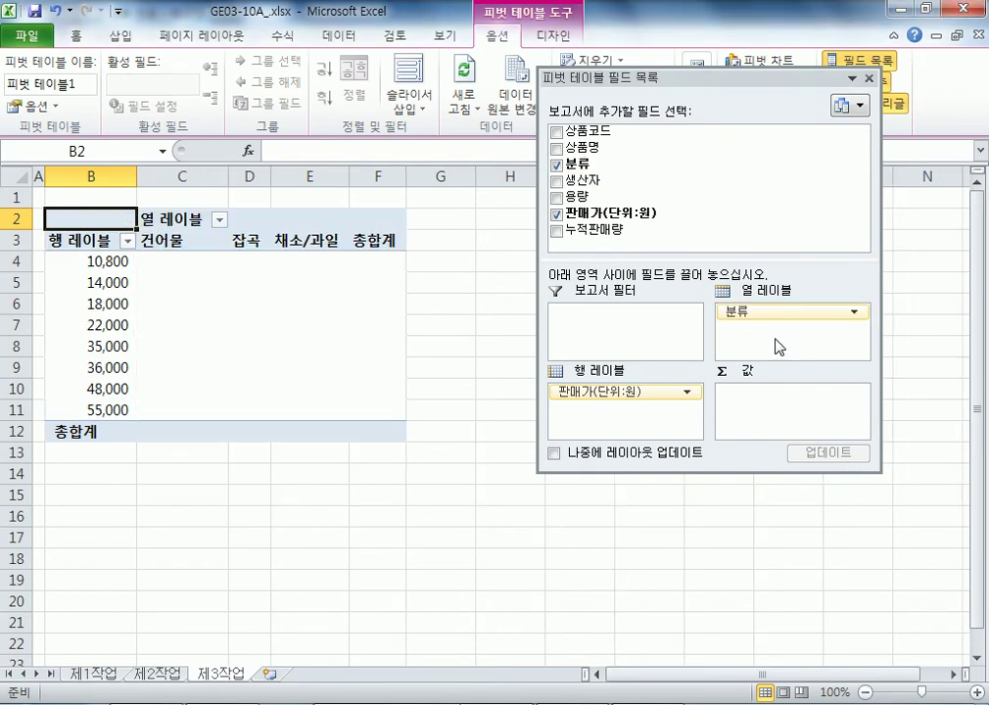
Step: Rename the pivot table's column label header in C2 as 분류
click(182, 220)
text(QNSFB)
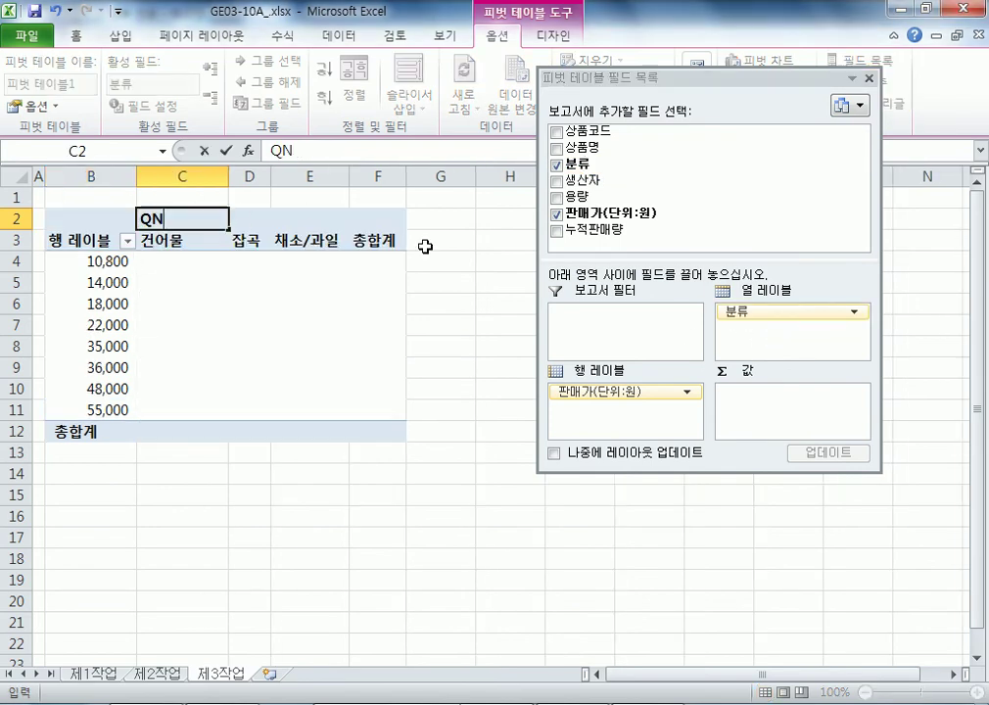
key(Escape)
text(분류)
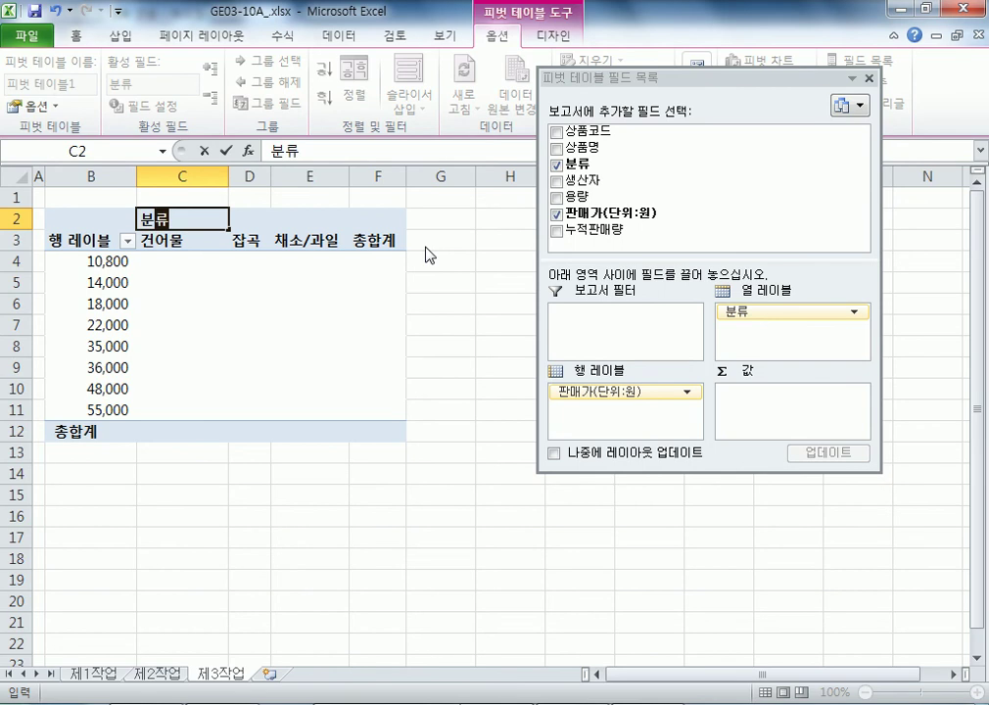
key(Return)
Step: Rename the pivot table's row label header in B3 as 판매가(단위:원)
key(Left)
text(판매가(다ㅑㄴㅇ)
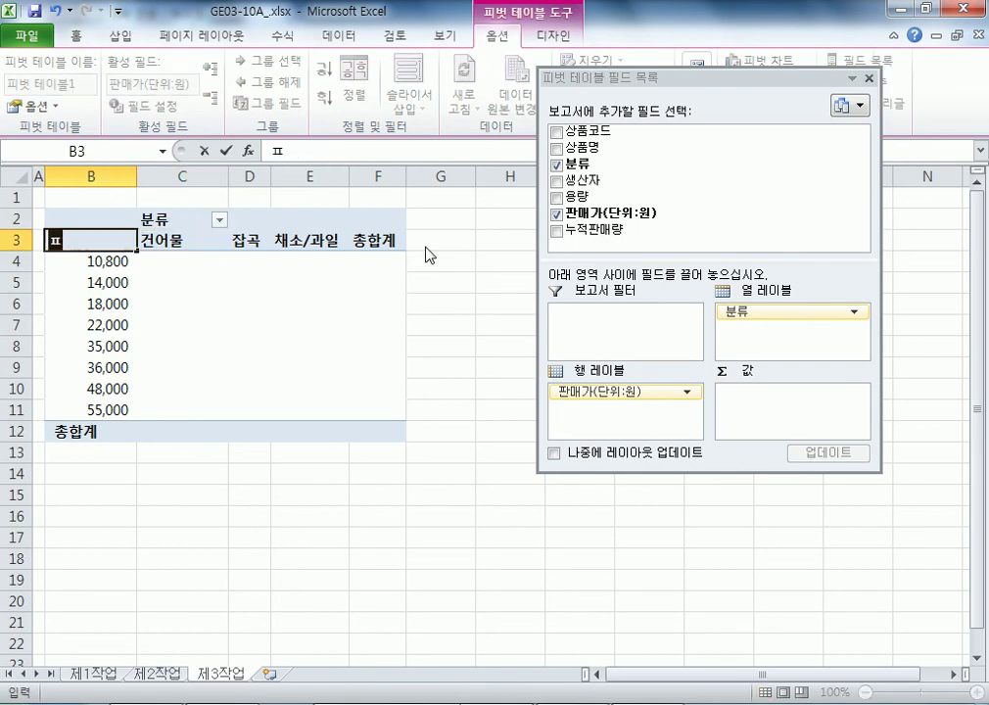
key(BackSpace)
key(BackSpace)
key(BackSpace)
text(ㄴ위:원))
key(Return)
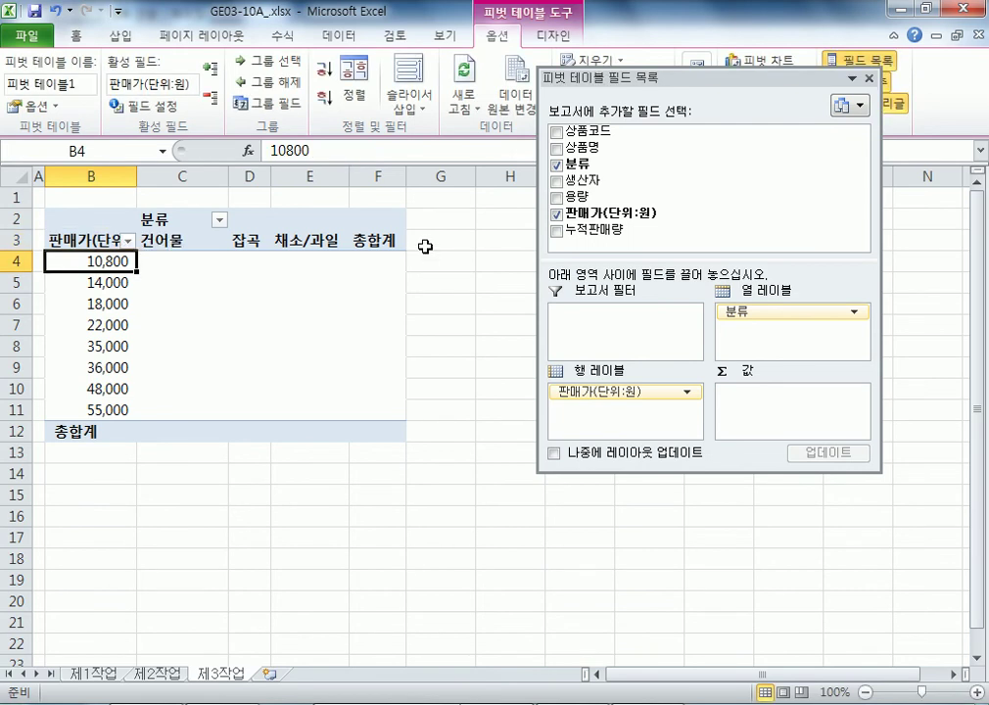
Step: Add 상품명 as a count and 누적판매량 as a sum to the pivot table's values area
drag(194, 262, 383, 407)
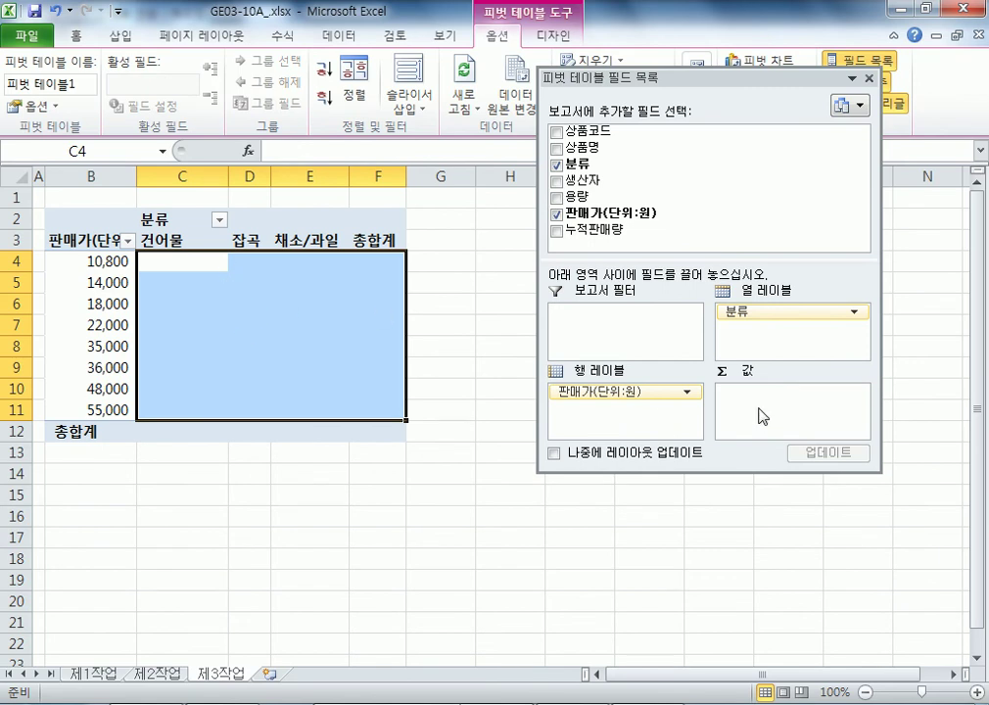
drag(575, 147, 779, 401)
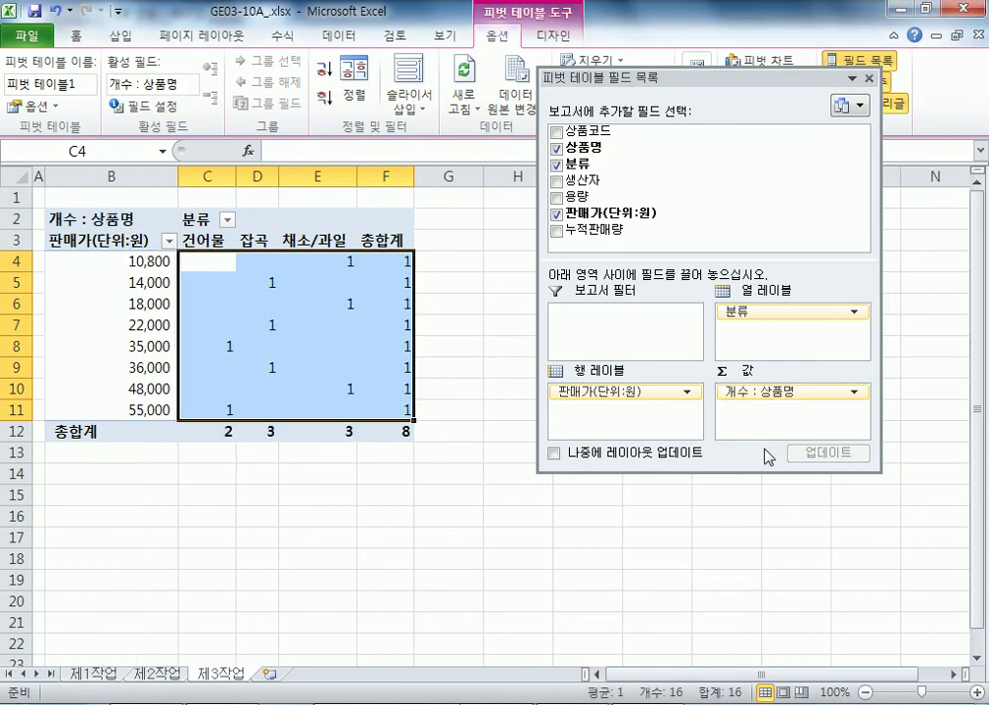
drag(595, 231, 780, 430)
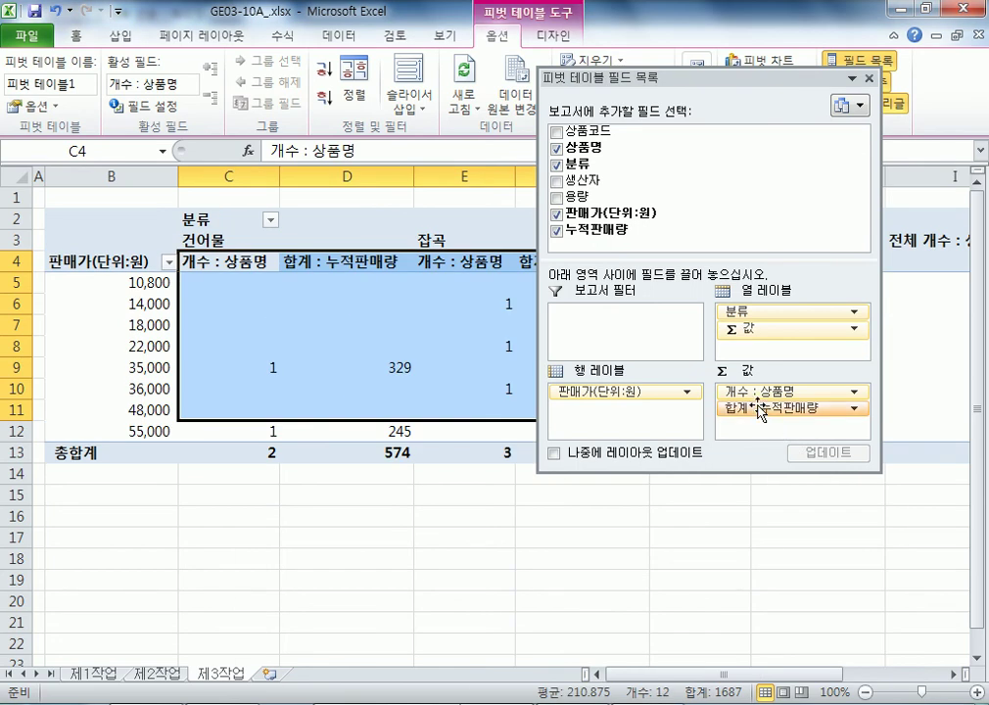
click(761, 411)
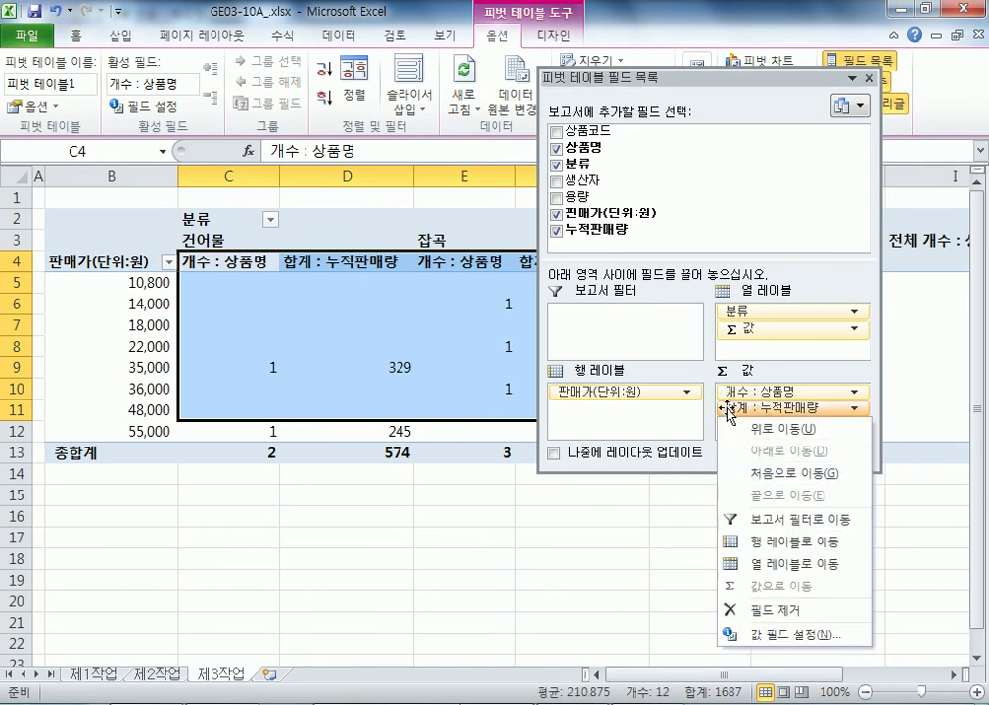
key(Escape)
click(304, 265)
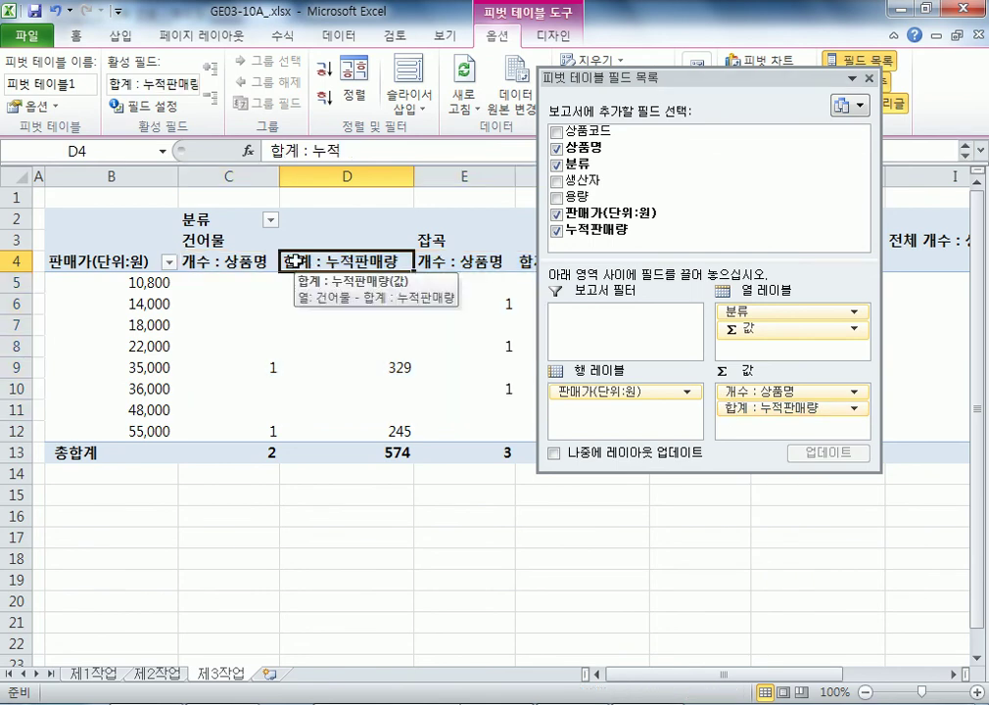
double_click(302, 262)
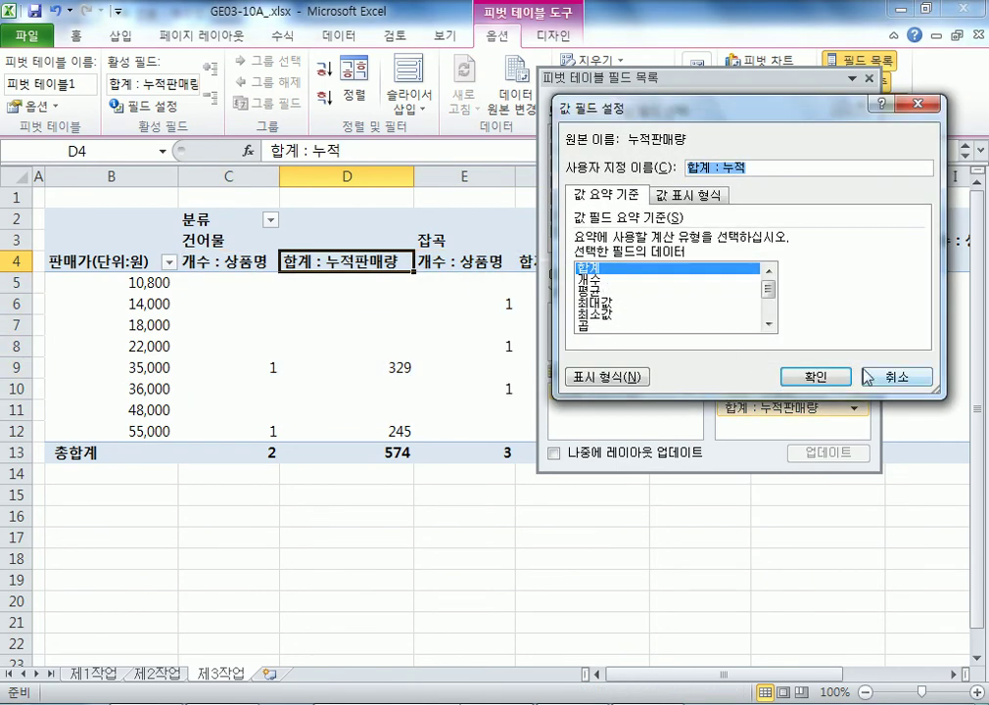
click(814, 376)
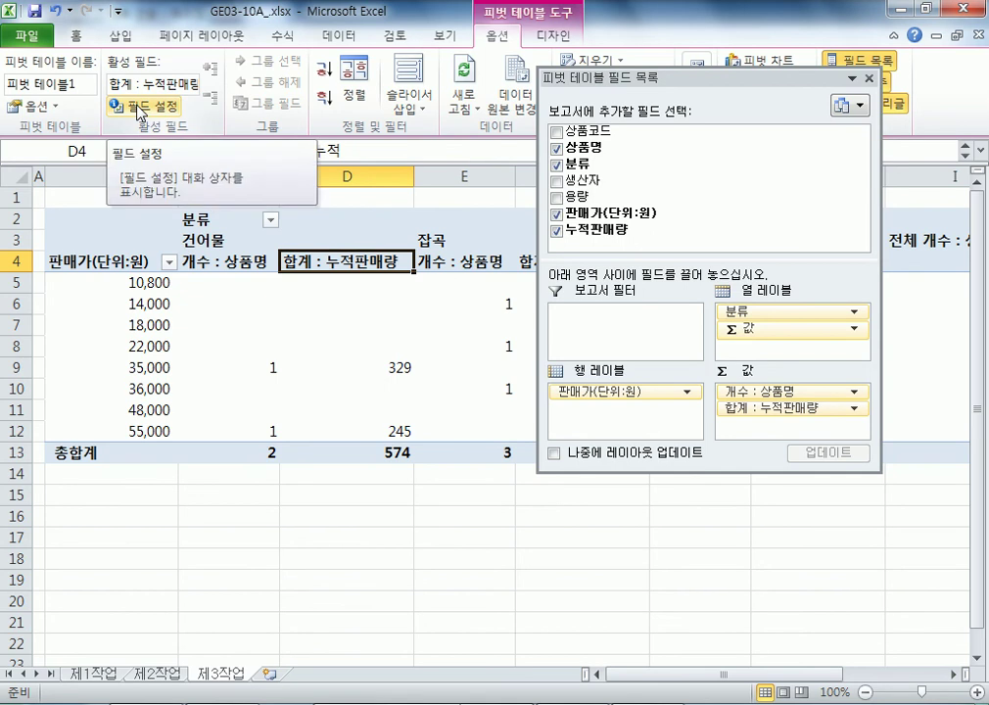
click(227, 262)
click(301, 262)
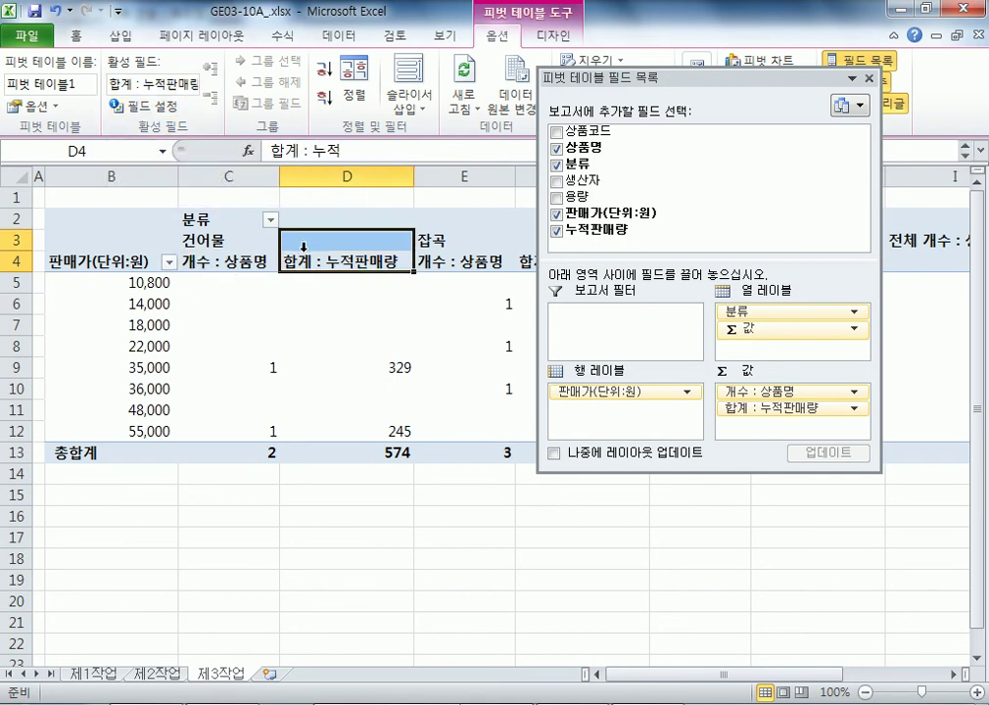
click(142, 106)
click(884, 378)
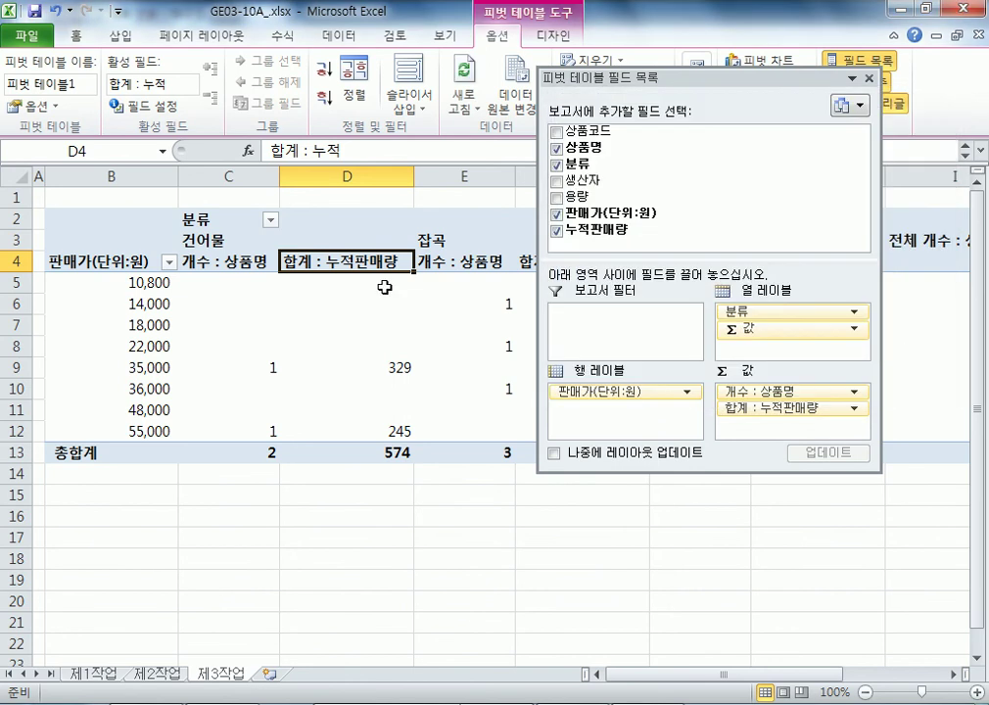
right_click(321, 260)
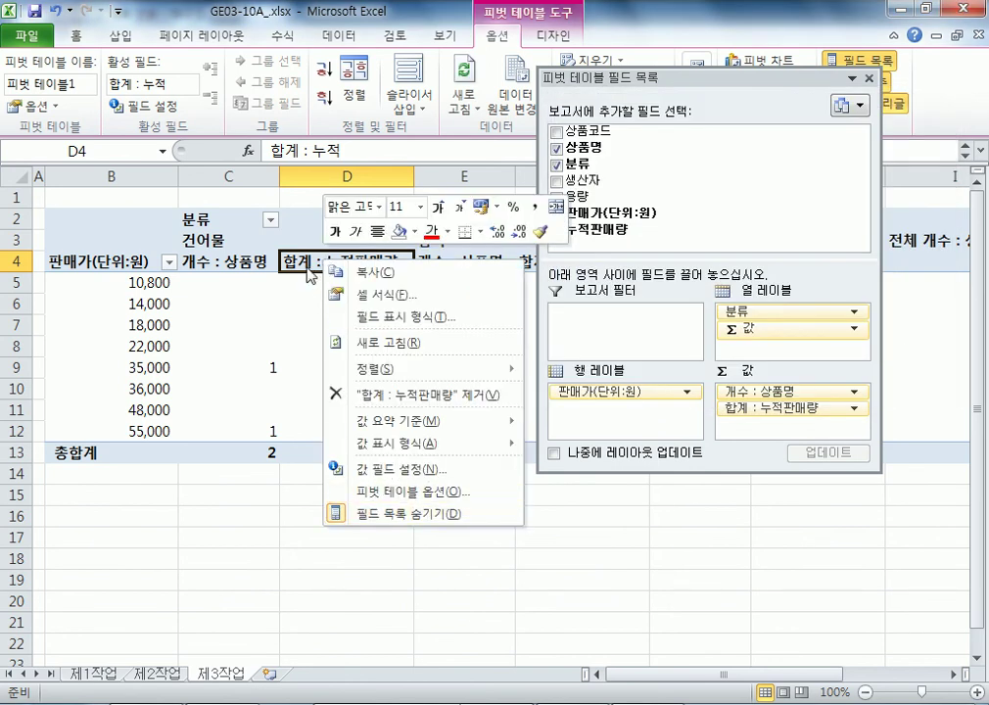
click(305, 260)
double_click(307, 260)
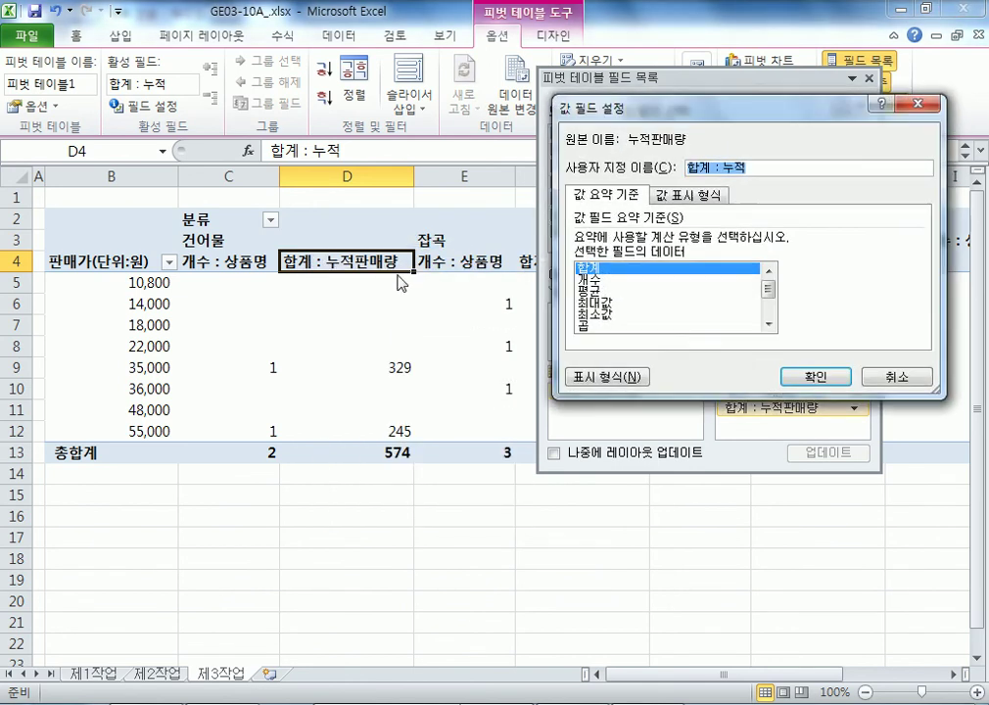
click(880, 375)
click(786, 410)
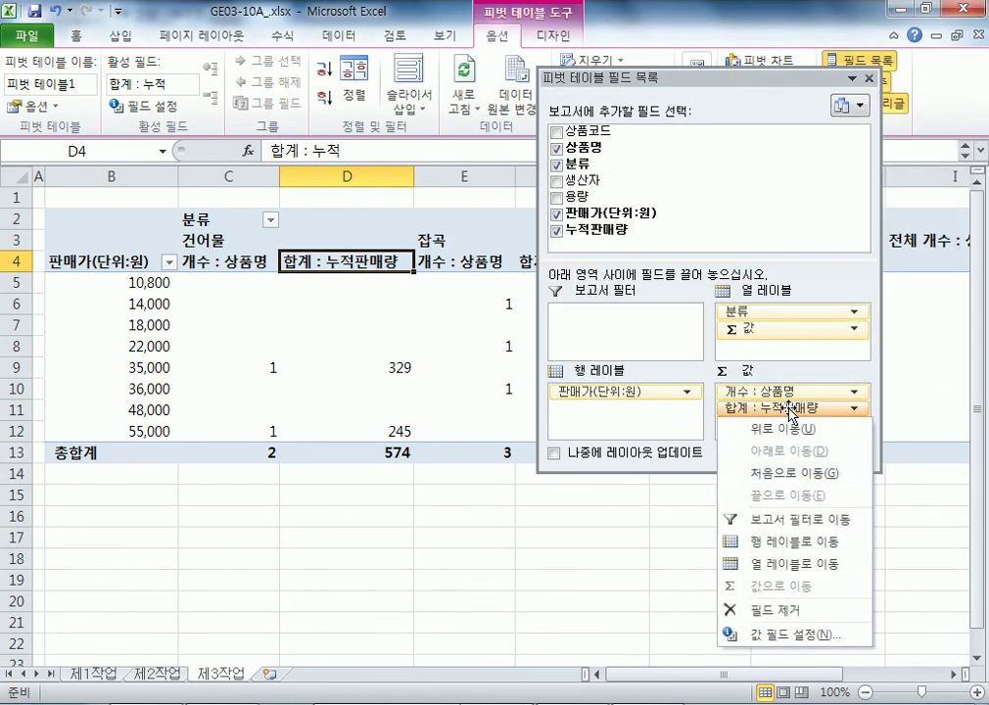
click(788, 390)
click(788, 390)
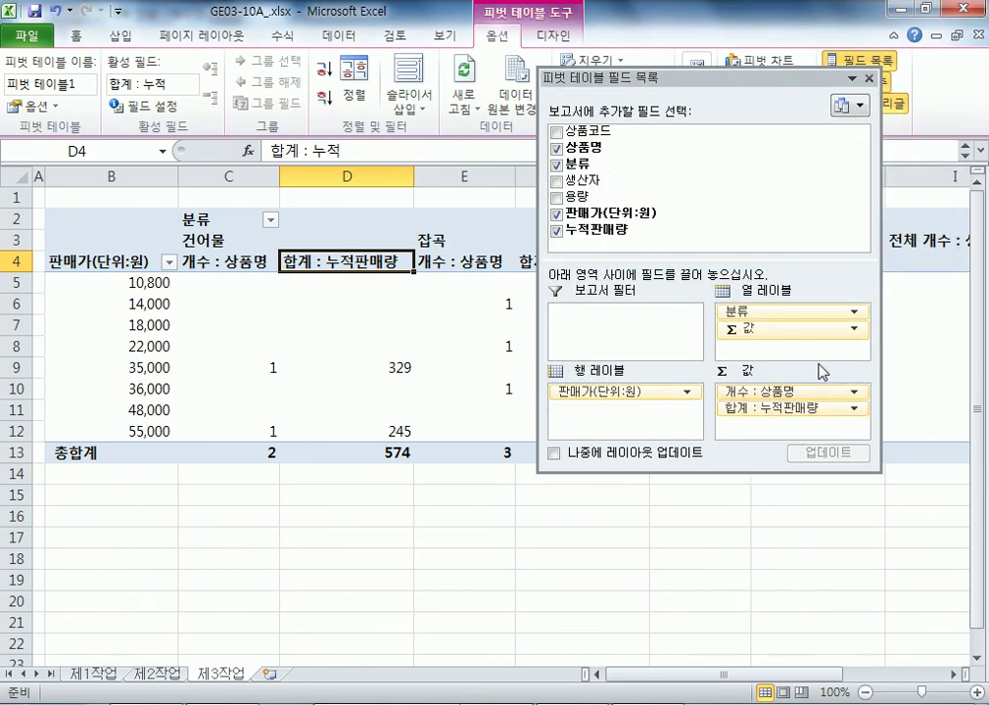
Step: Summarise 누적판매량 by average (평균) with the custom name 평균 : 누적 판매량, and dock the pivot field list
click(768, 408)
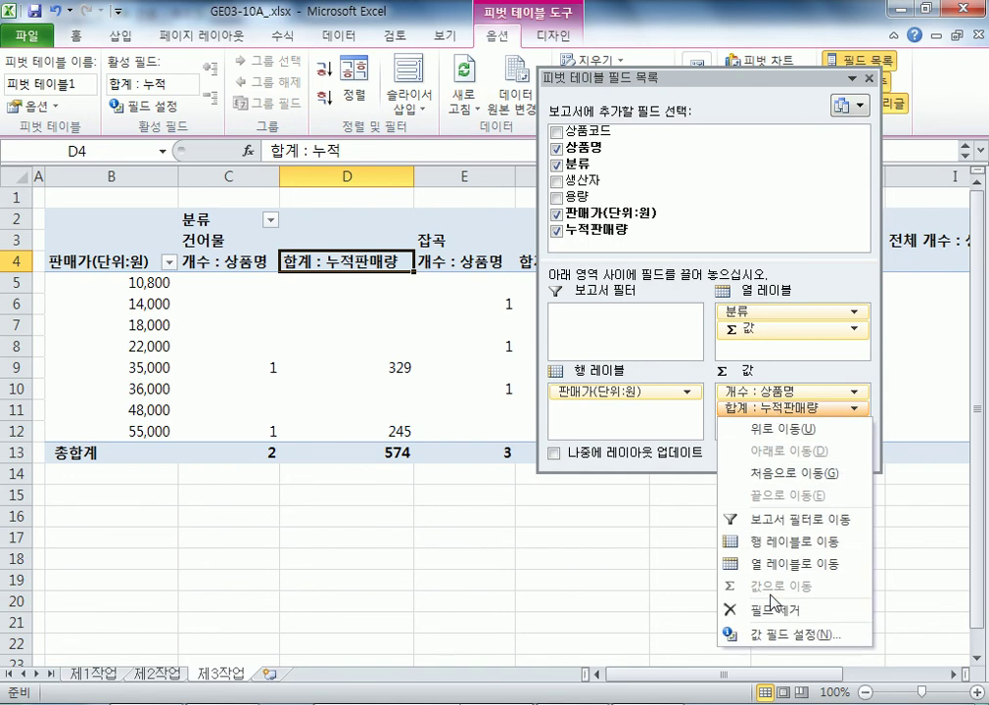
click(783, 634)
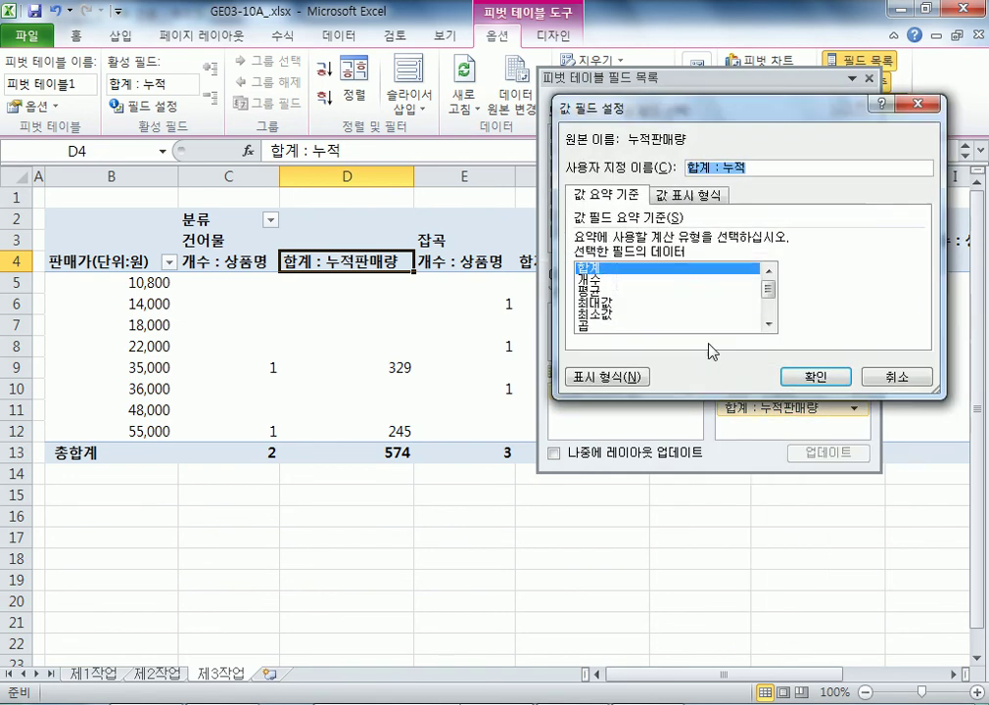
click(596, 291)
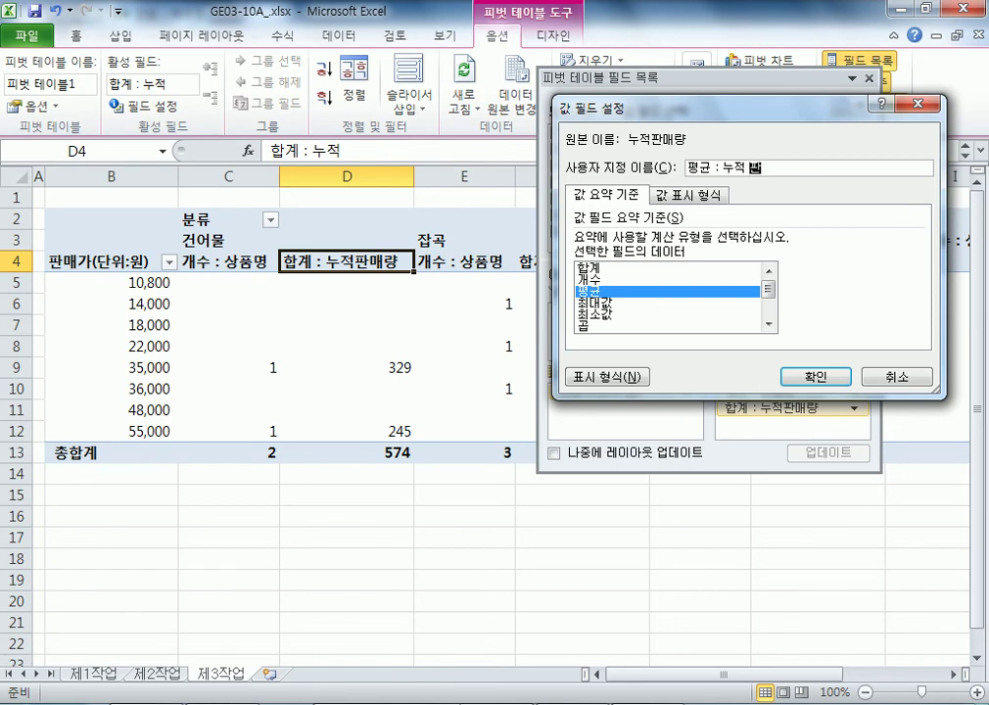
text(량)
key(Return)
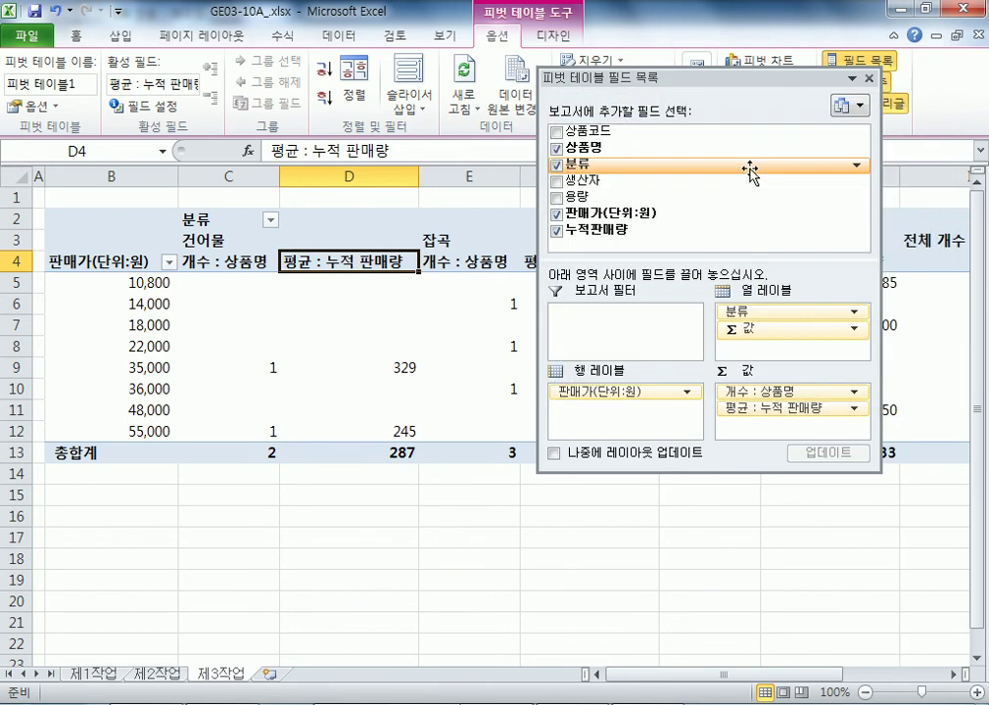
double_click(664, 83)
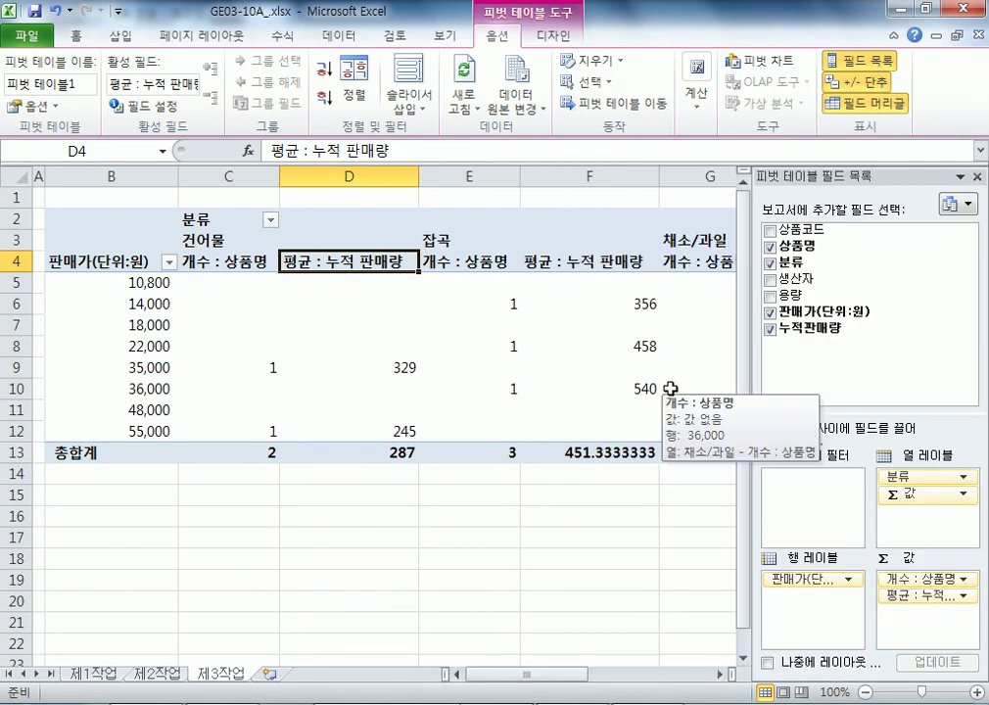
Step: Set the pivot table options to merge and center cells with labels and to show empty cells as **
click(296, 341)
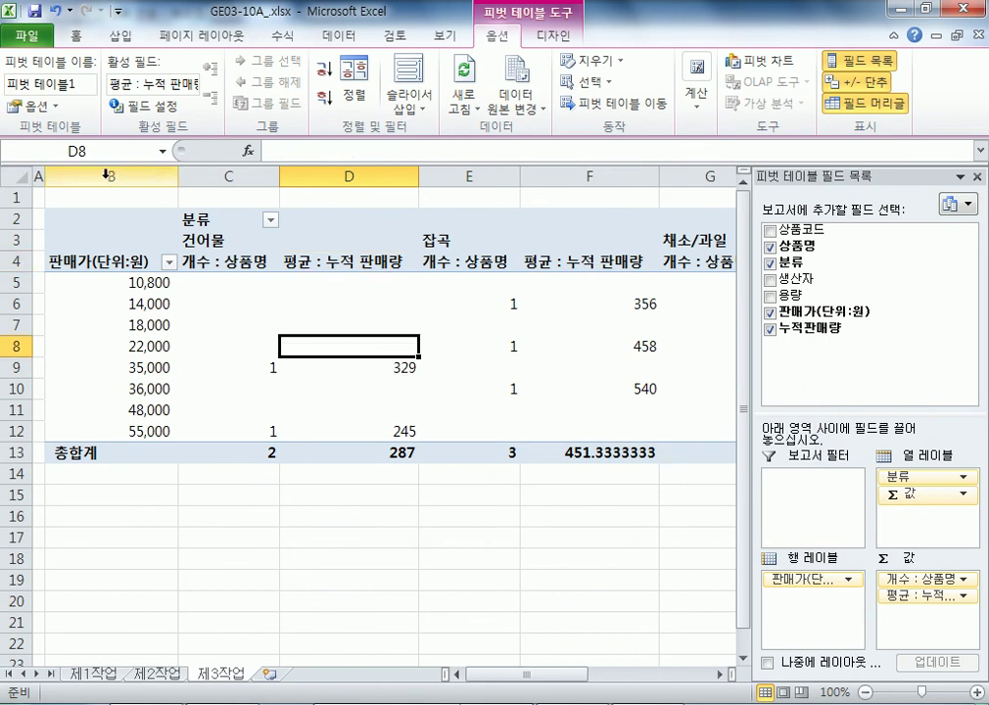
click(33, 105)
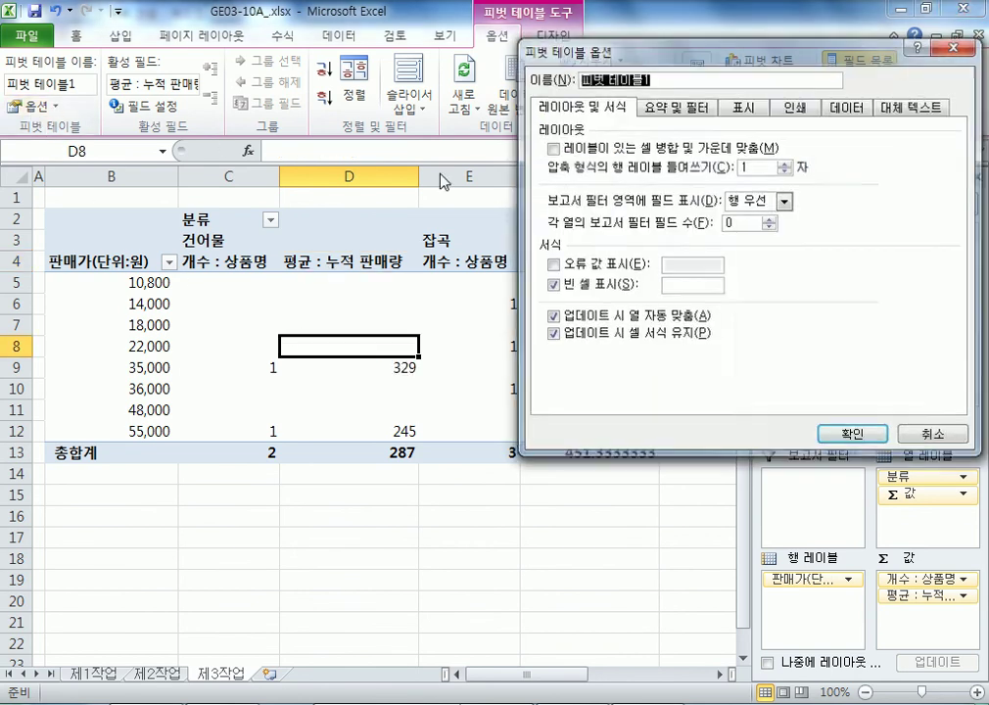
click(552, 148)
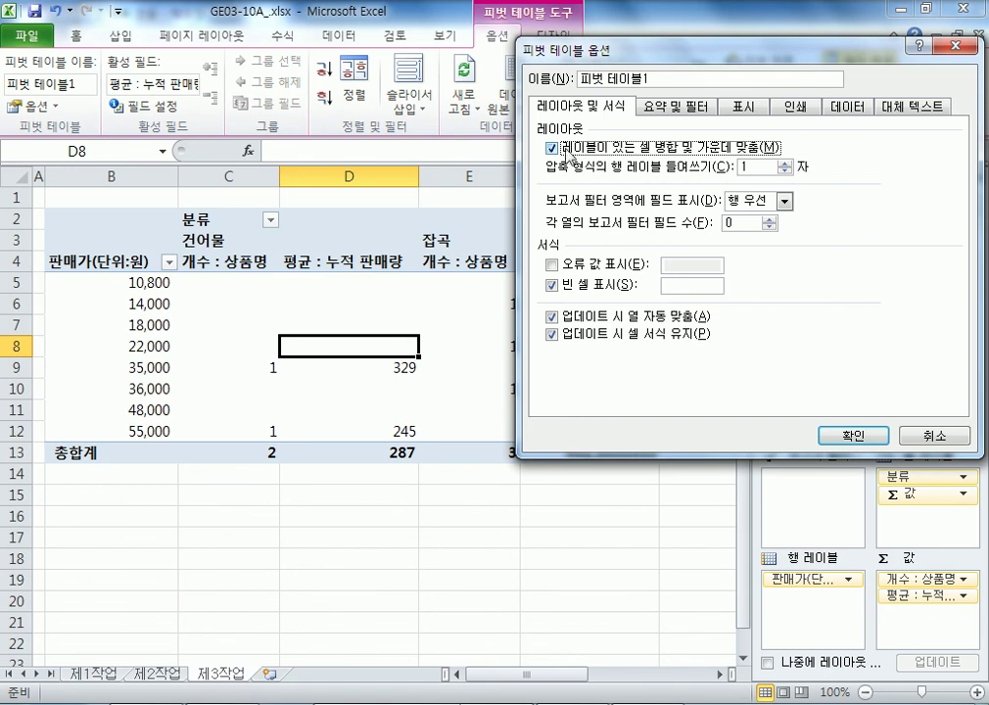
click(704, 285)
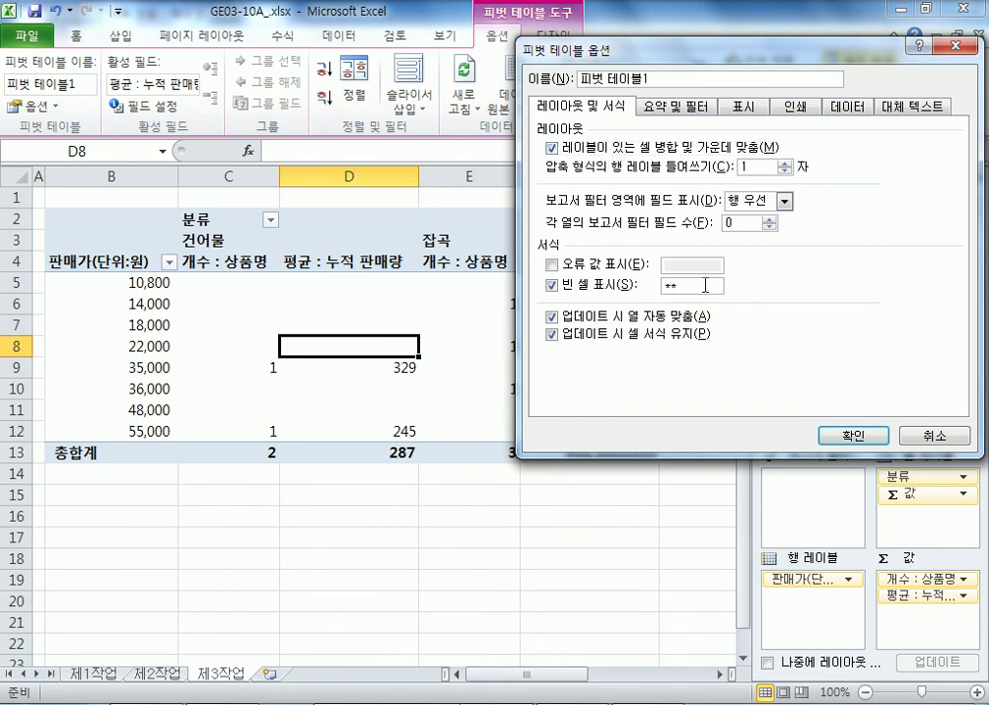
Step: Turn off the row grand totals in the pivot table options and apply the settings
click(676, 106)
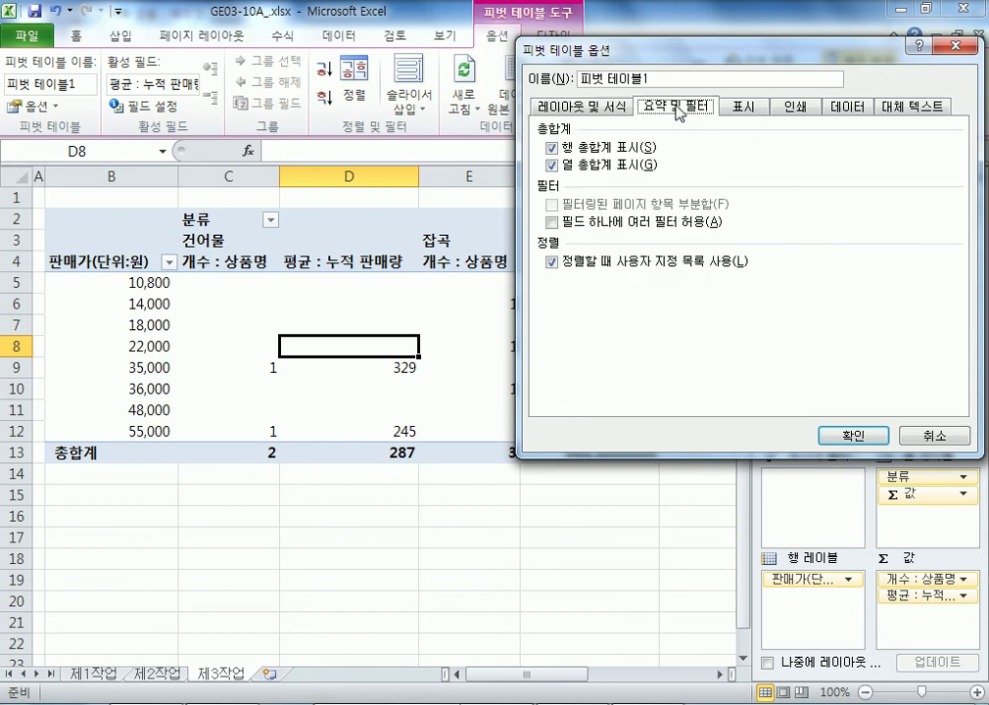
click(551, 149)
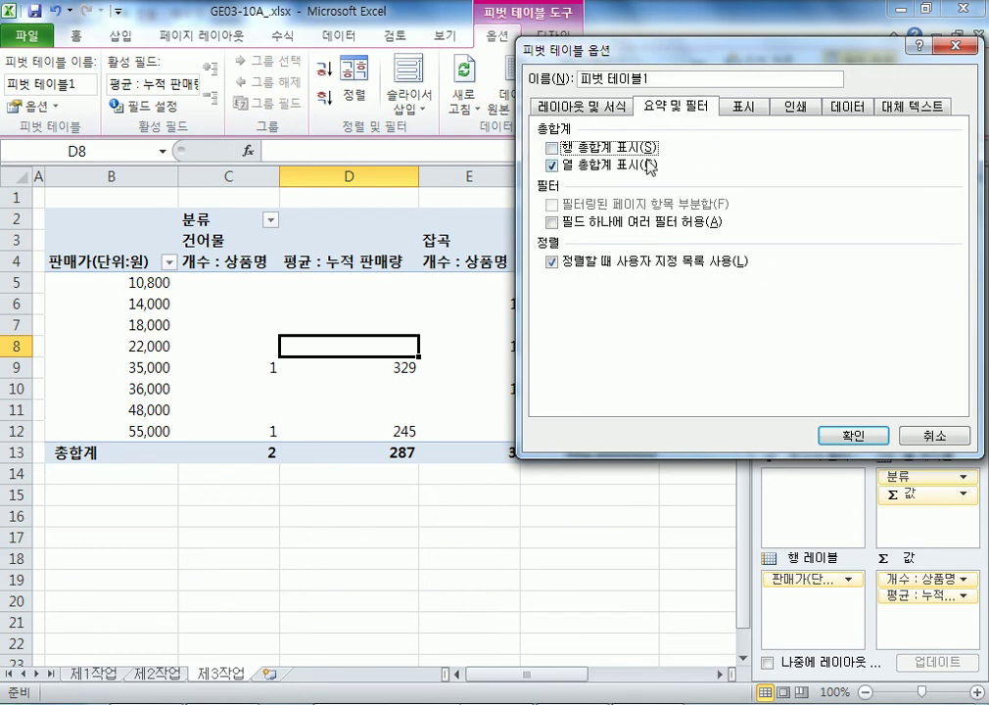
click(587, 106)
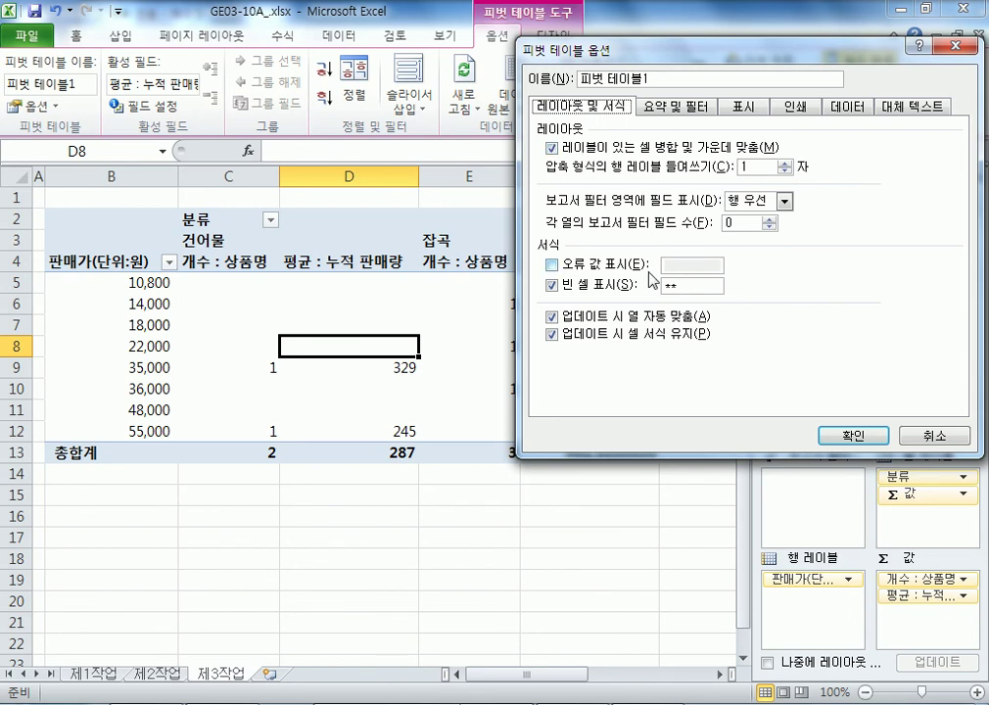
click(852, 435)
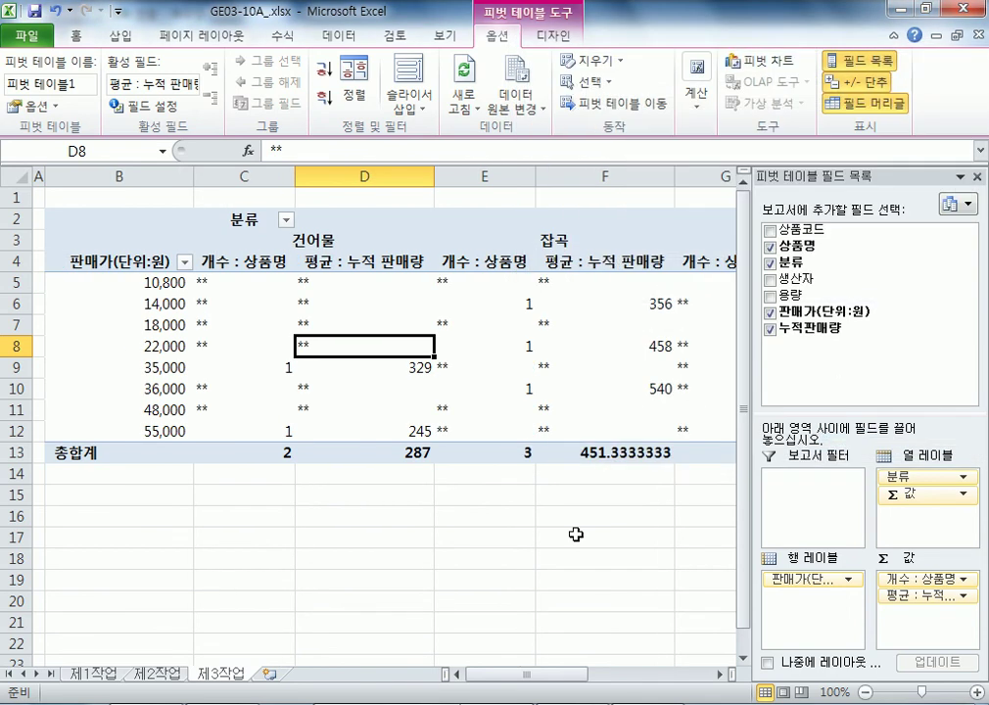
Step: Group the 판매가(단위:원) row labels starting at 10001 in intervals of 15000
click(156, 282)
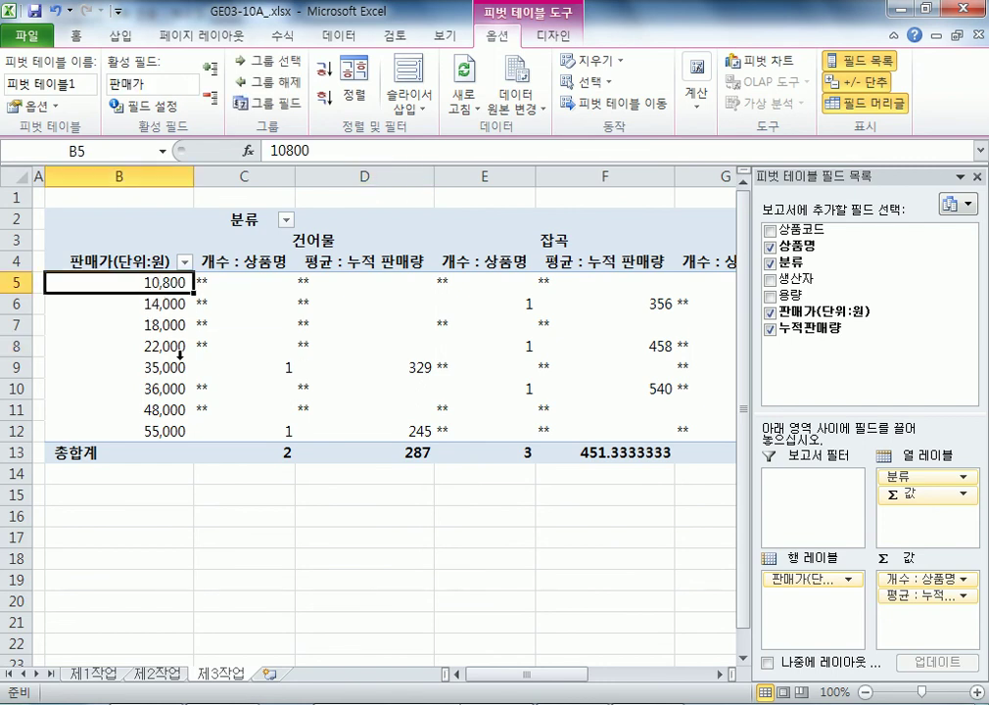
right_click(157, 323)
click(218, 506)
drag(212, 368, 307, 252)
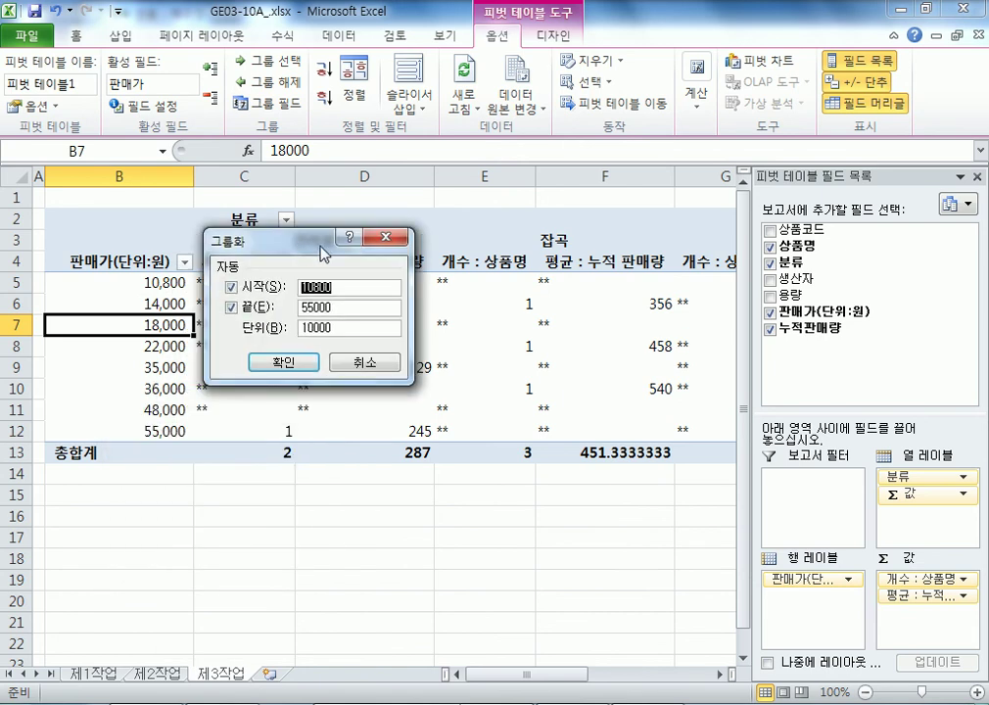
text(1)
key(Tab)
key(Tab)
text(15)
key(Return)
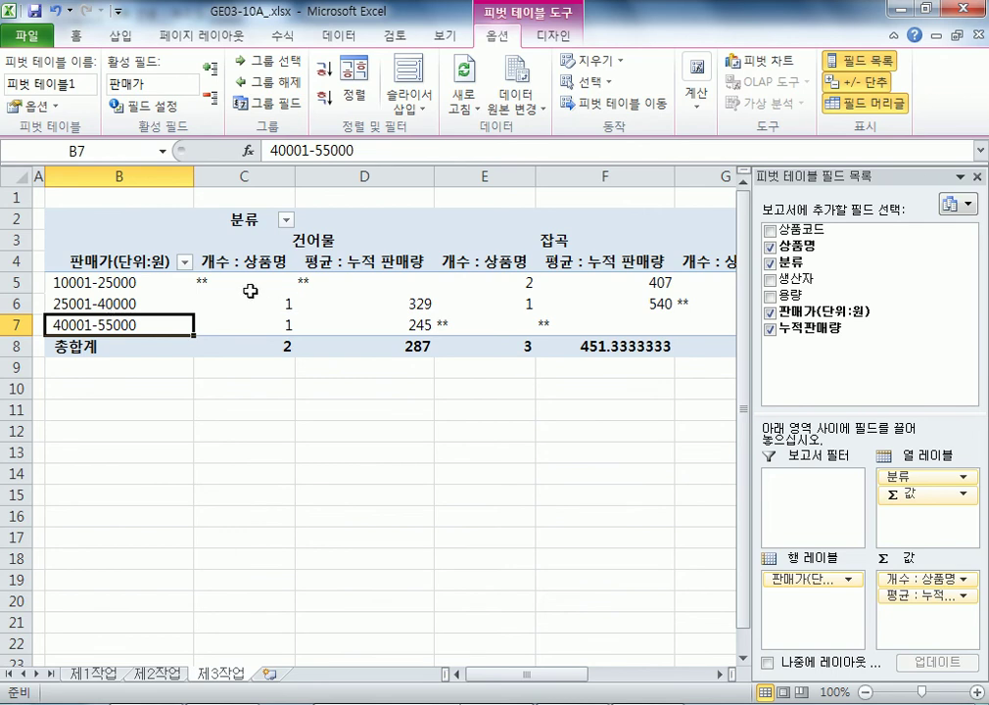
Step: Center the pivot table values in C5:H8 and apply the comma style to them
drag(215, 287, 481, 354)
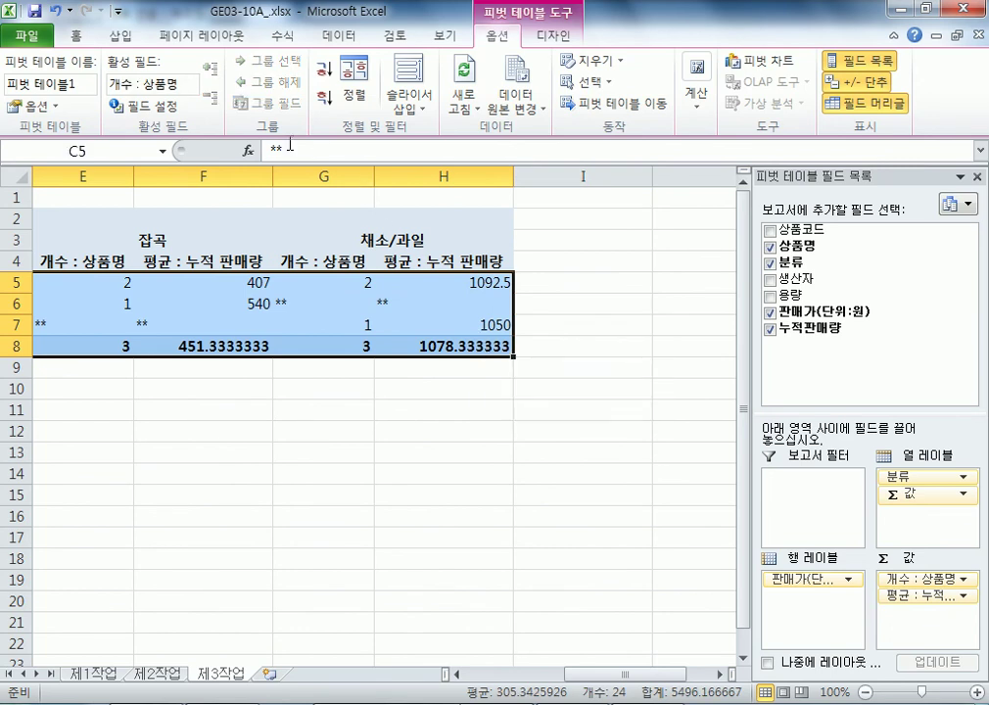
click(75, 37)
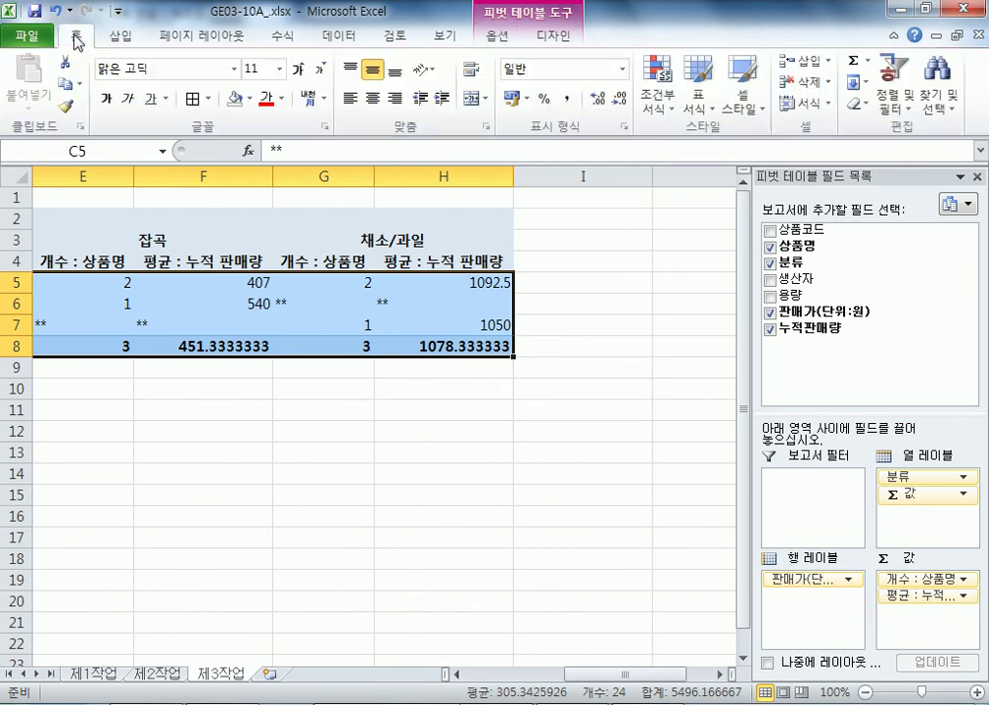
click(373, 98)
click(567, 101)
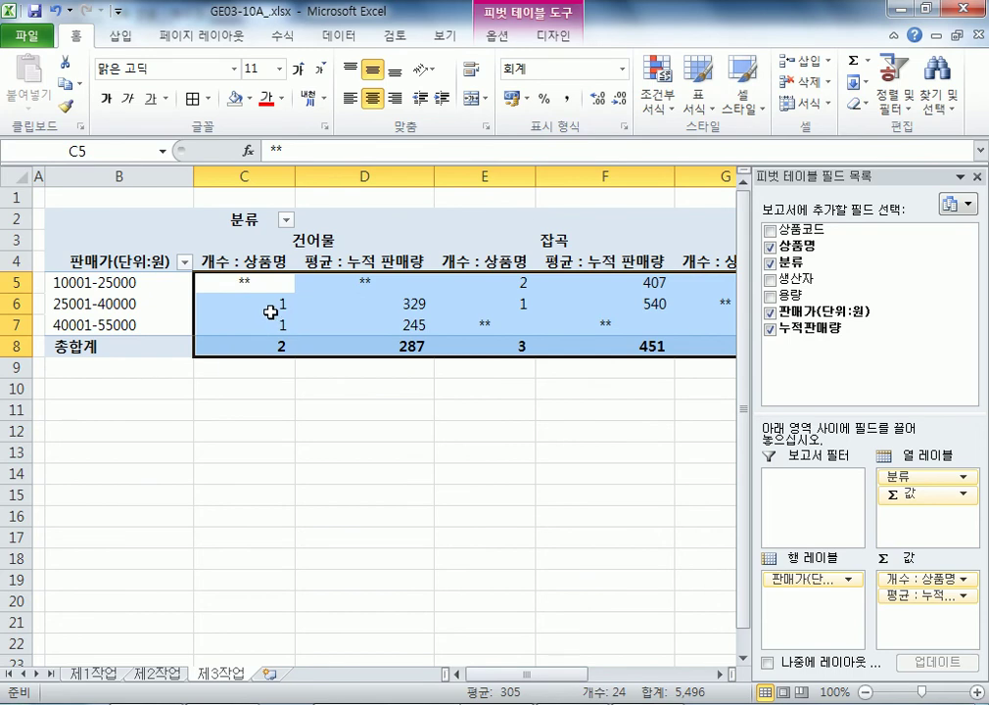
drag(574, 675, 669, 676)
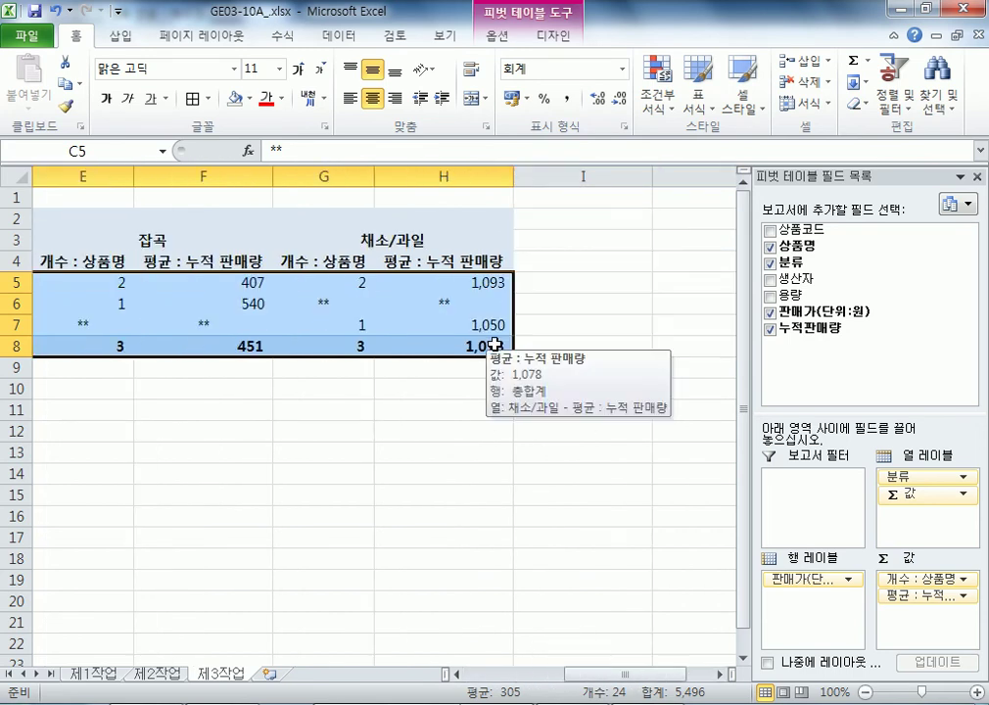
Step: Sort the 분류 column labels of the pivot table in descending order and deselect the table
click(348, 238)
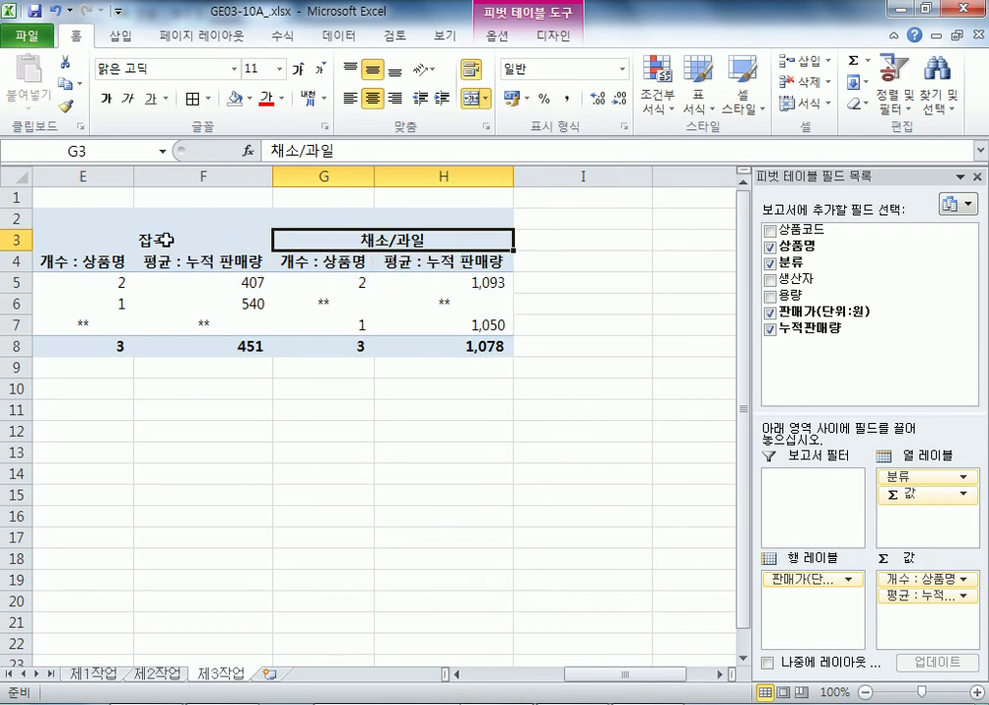
click(159, 240)
scroll(497, 39, up, 2)
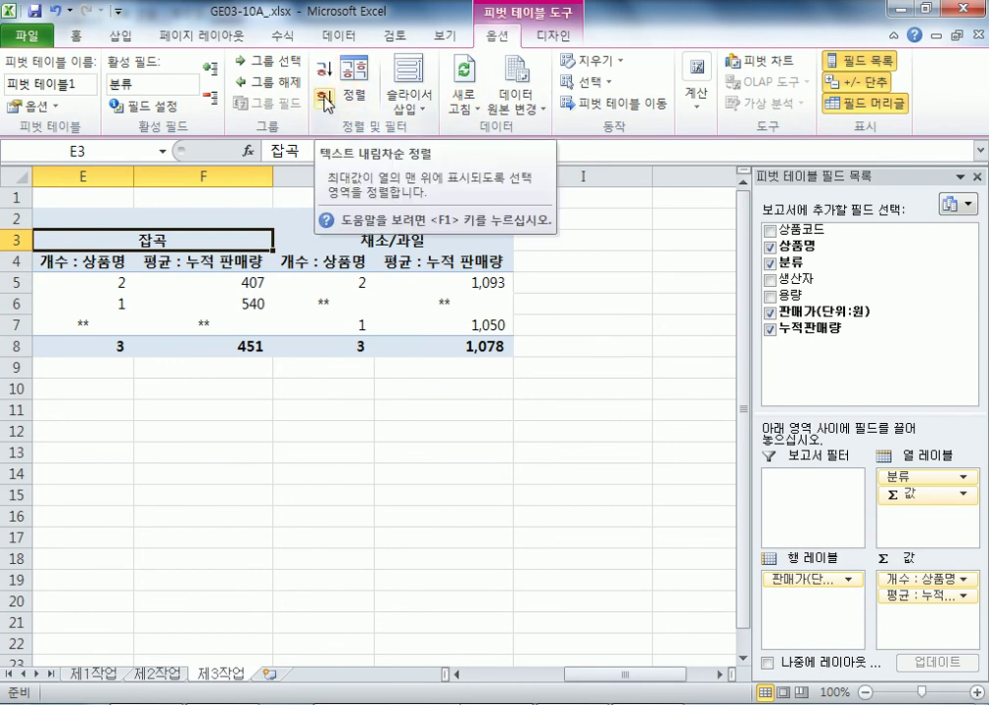
click(358, 242)
click(168, 242)
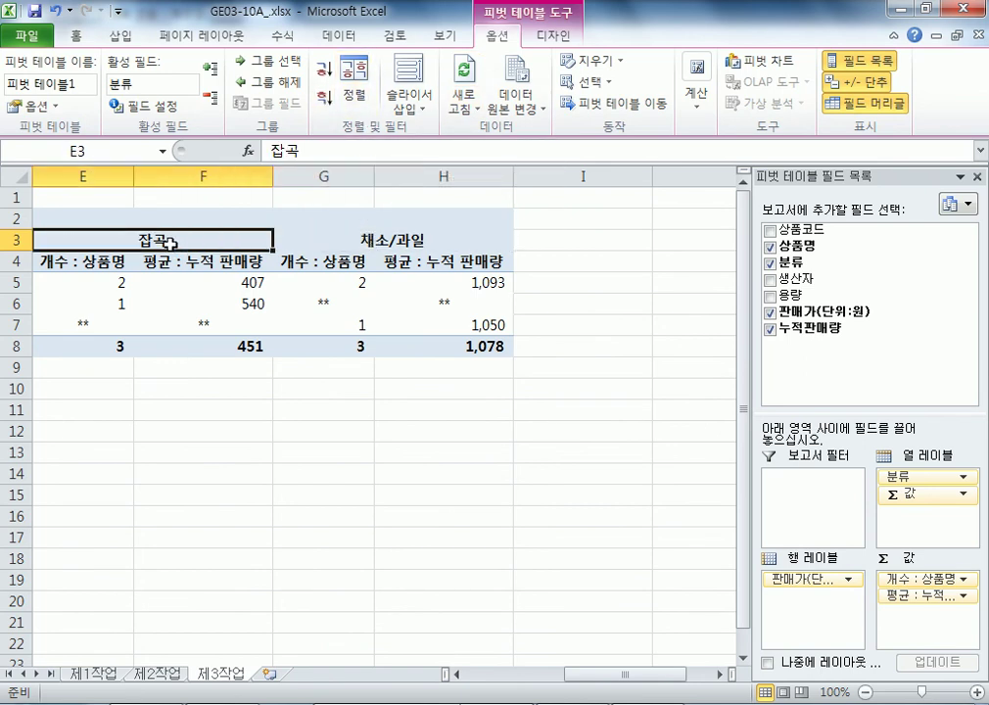
click(326, 97)
drag(628, 669, 554, 668)
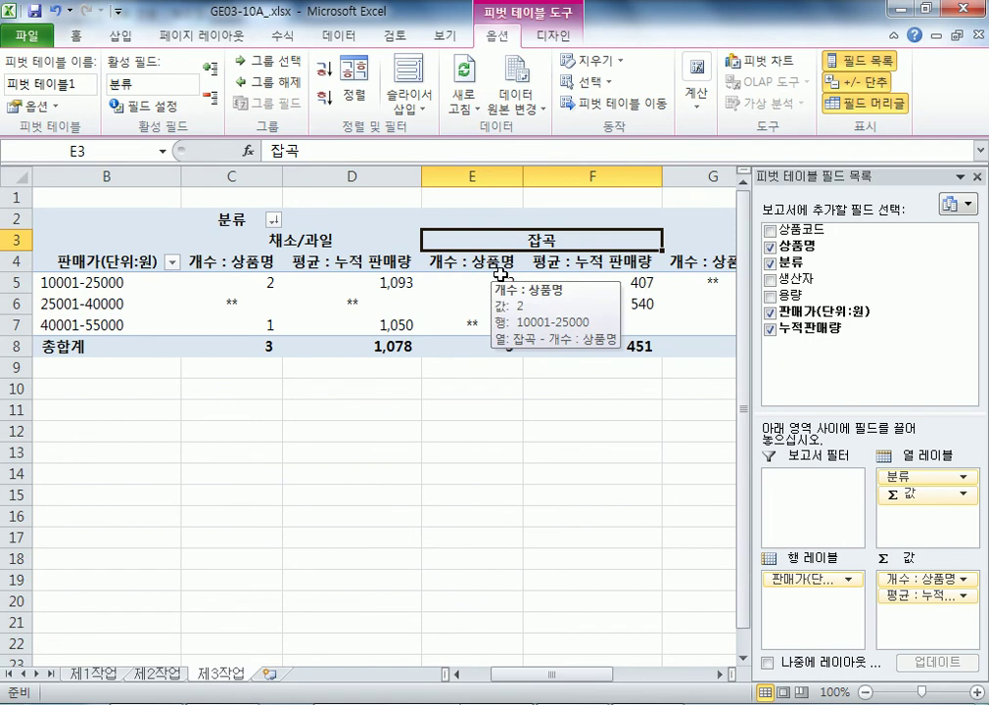
click(635, 496)
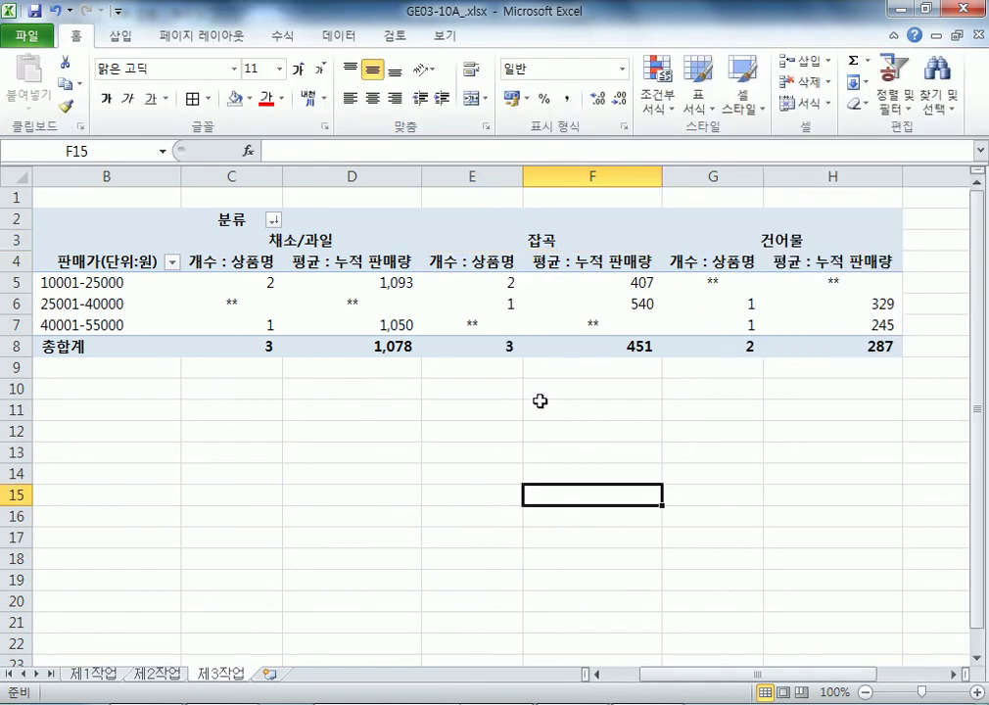
drag(218, 281, 774, 348)
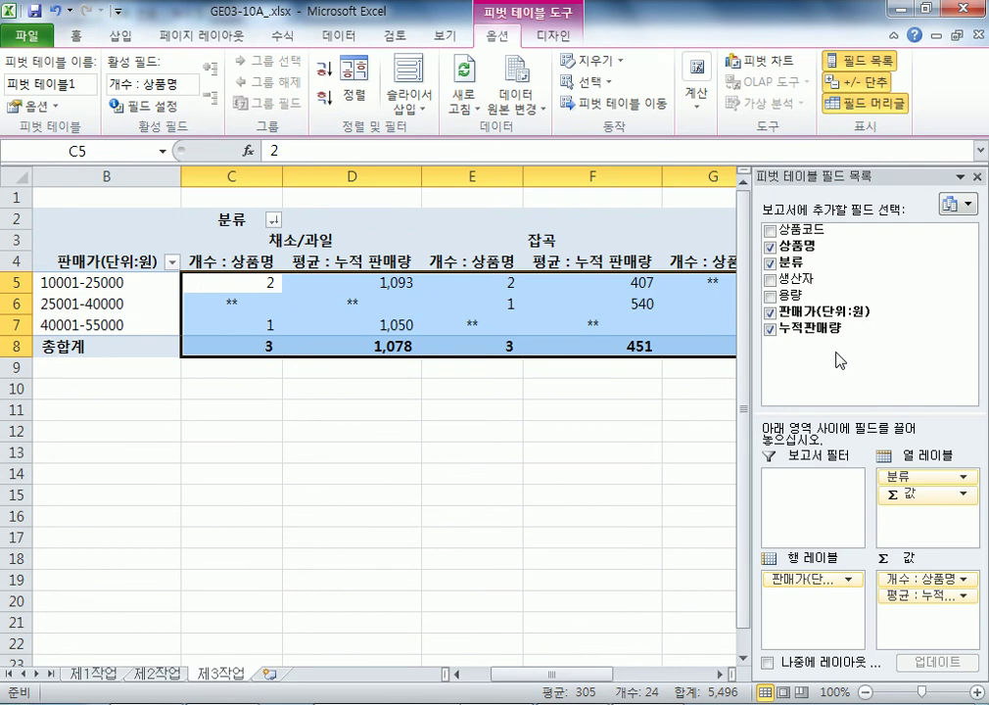
Step: Insert a 2-D clustered column chart from the 상품명, 용량 and 판매가 headers and the 잡곡 and 채소/과일 rows of 제1작업
mouse_move(333, 347)
click(93, 674)
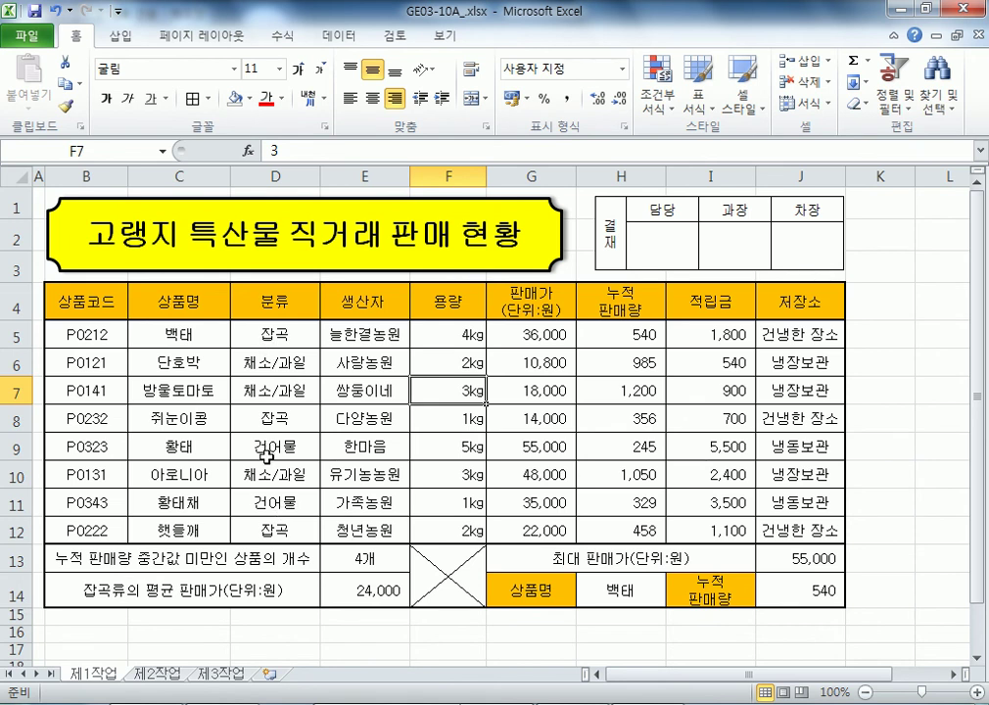
click(178, 300)
drag(178, 301, 173, 421)
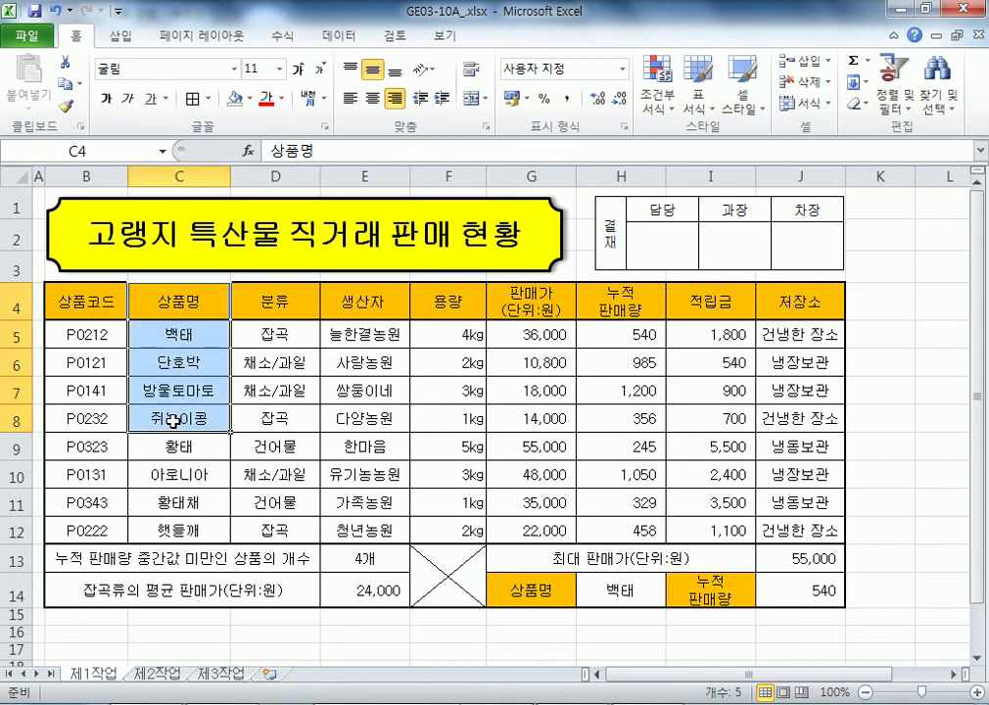
ctrl+click(181, 476)
ctrl+click(183, 530)
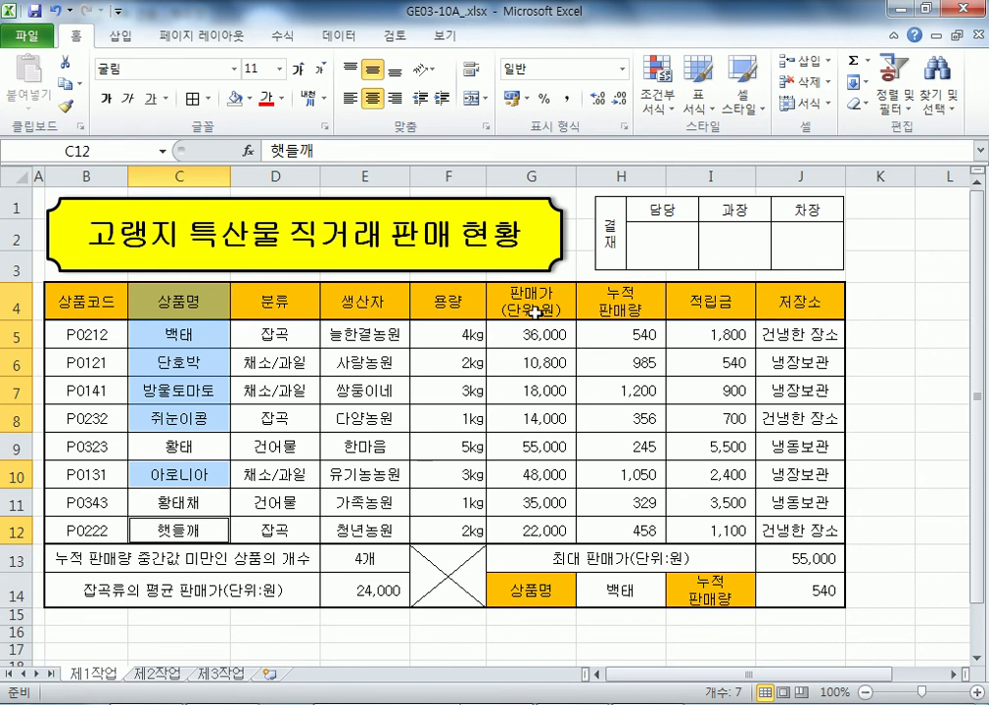
ctrl+drag(441, 294, 529, 413)
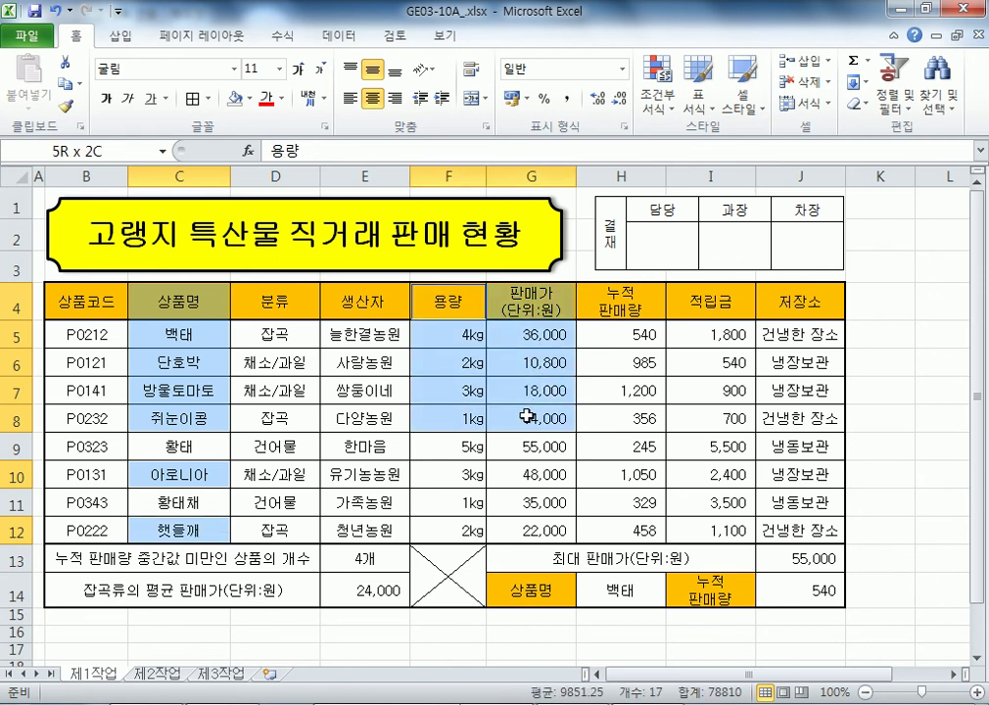
ctrl+drag(435, 474, 529, 472)
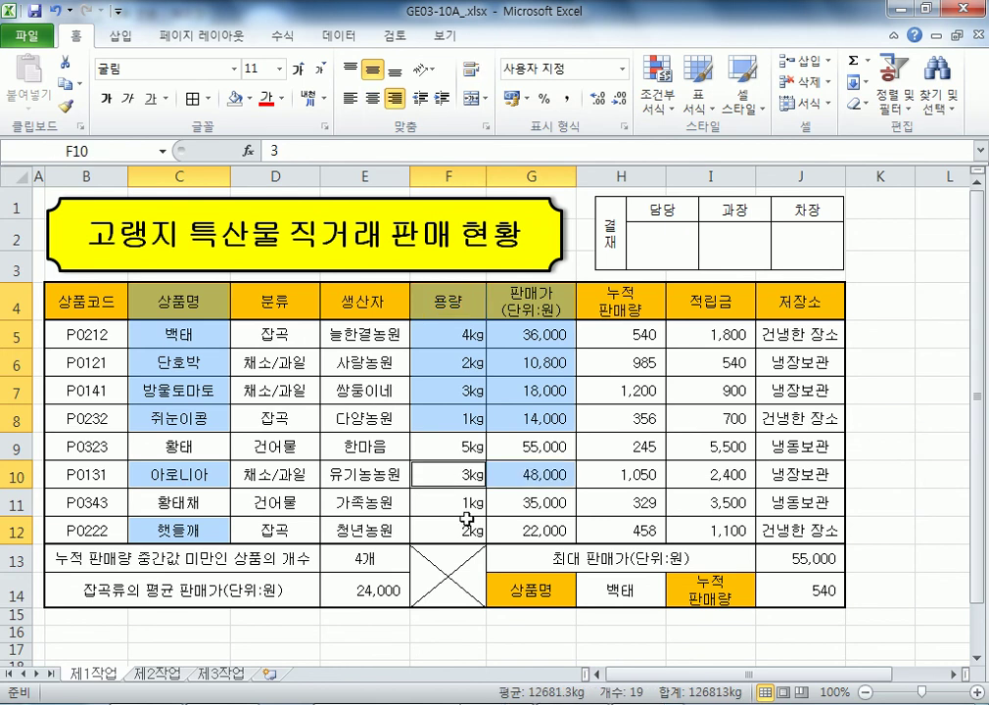
ctrl+click(448, 528)
ctrl+drag(447, 527, 533, 530)
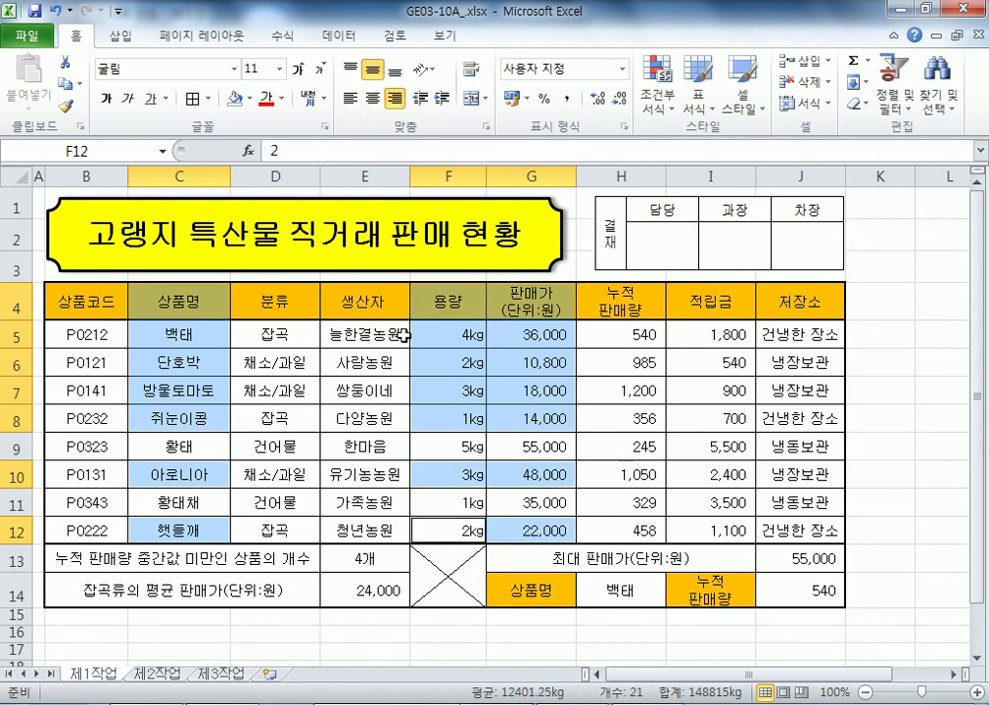
click(123, 37)
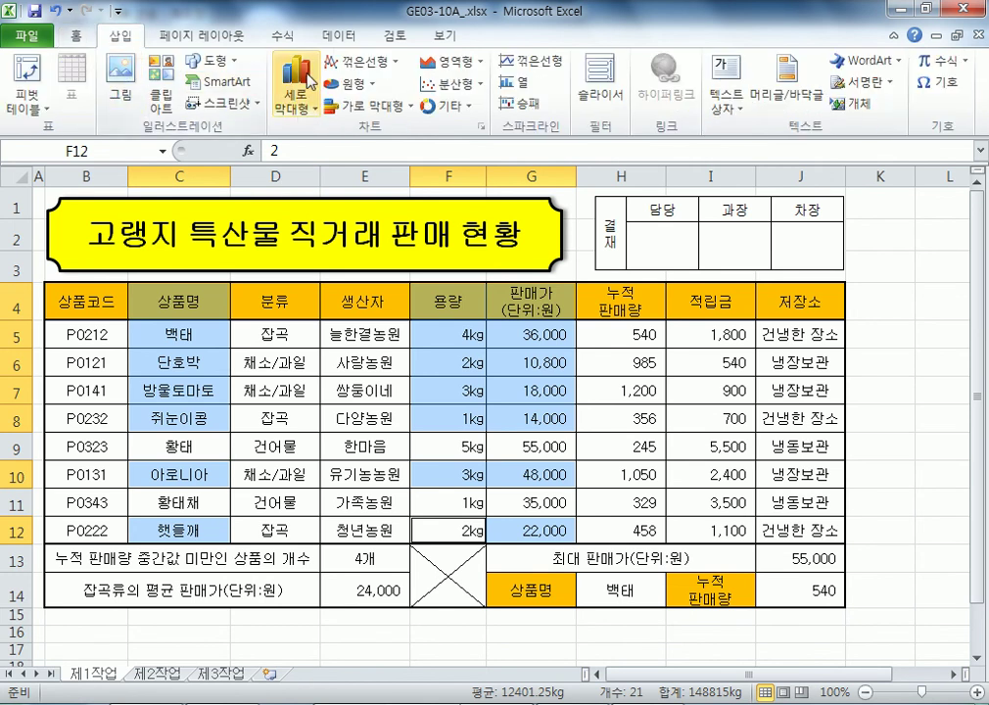
click(292, 98)
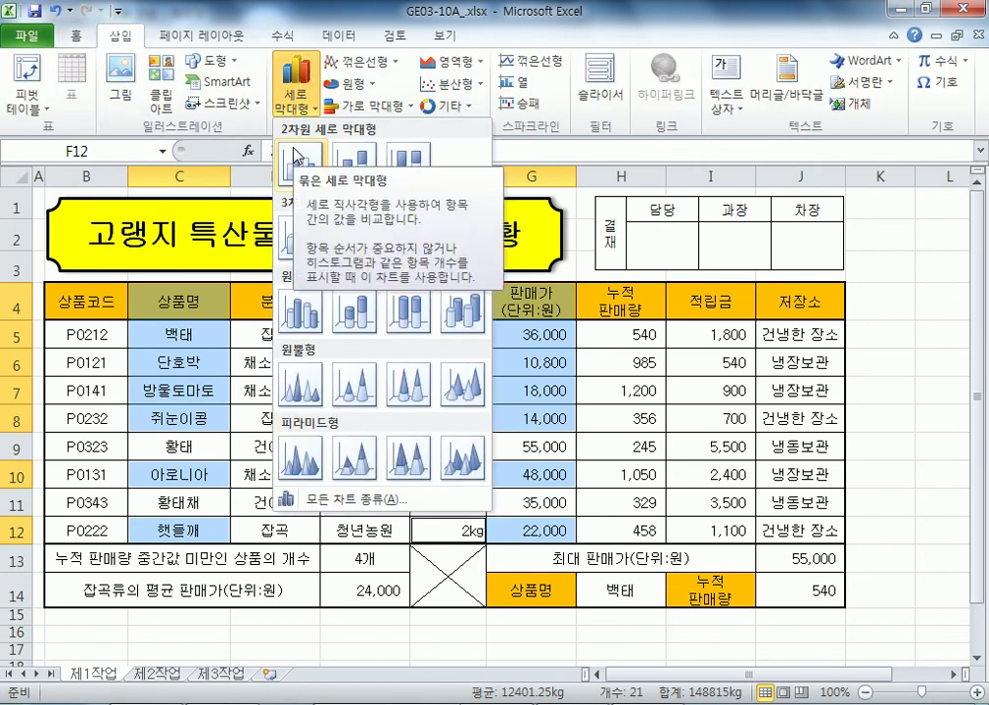
click(299, 164)
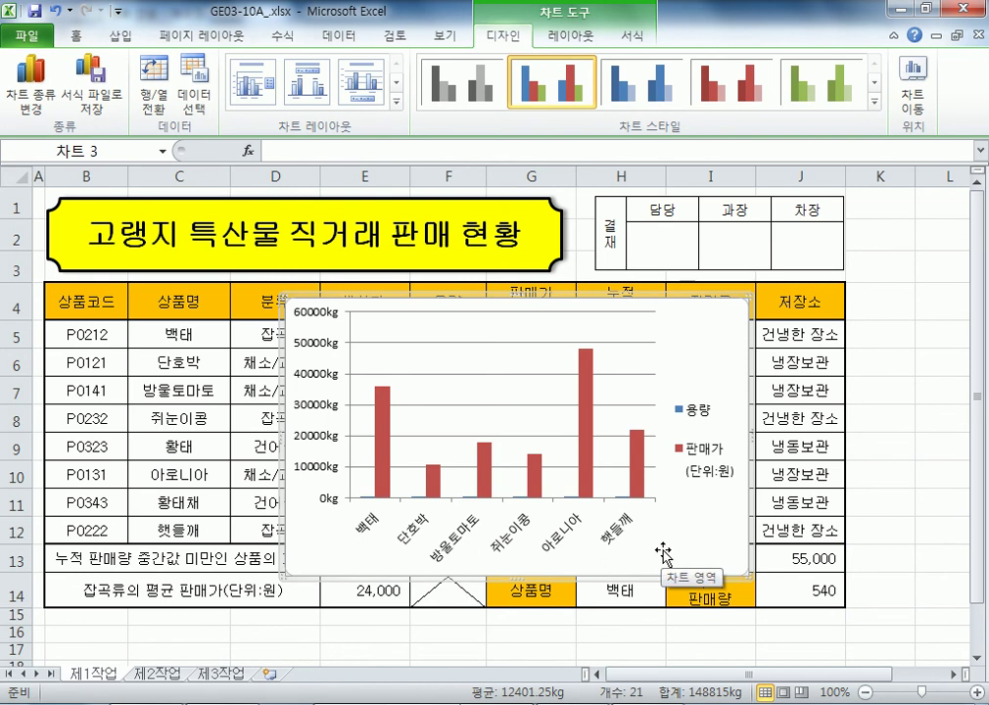
Step: Move the chart to a new chart sheet named 제4작업 and place that sheet after 제3작업
click(929, 106)
click(636, 230)
text(제4작업)
key(Return)
mouse_move(97, 675)
mouse_down()
mouse_move(227, 667)
mouse_move(333, 676)
mouse_up()
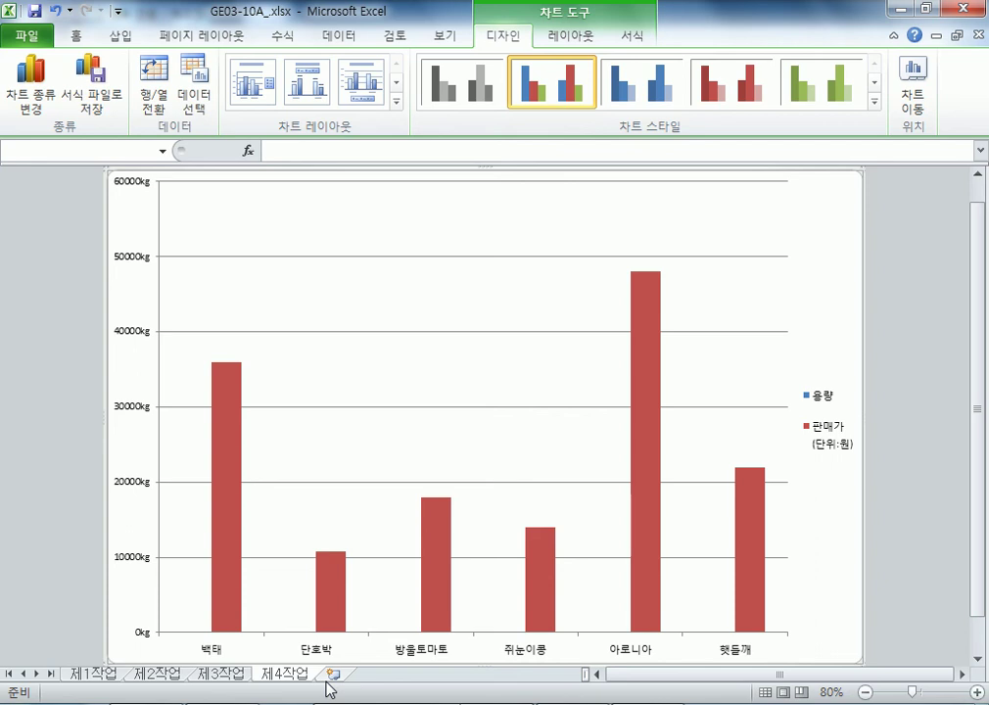
Step: Apply the chart layout with a title above and legend below, and the aqua beveled chart style
click(379, 93)
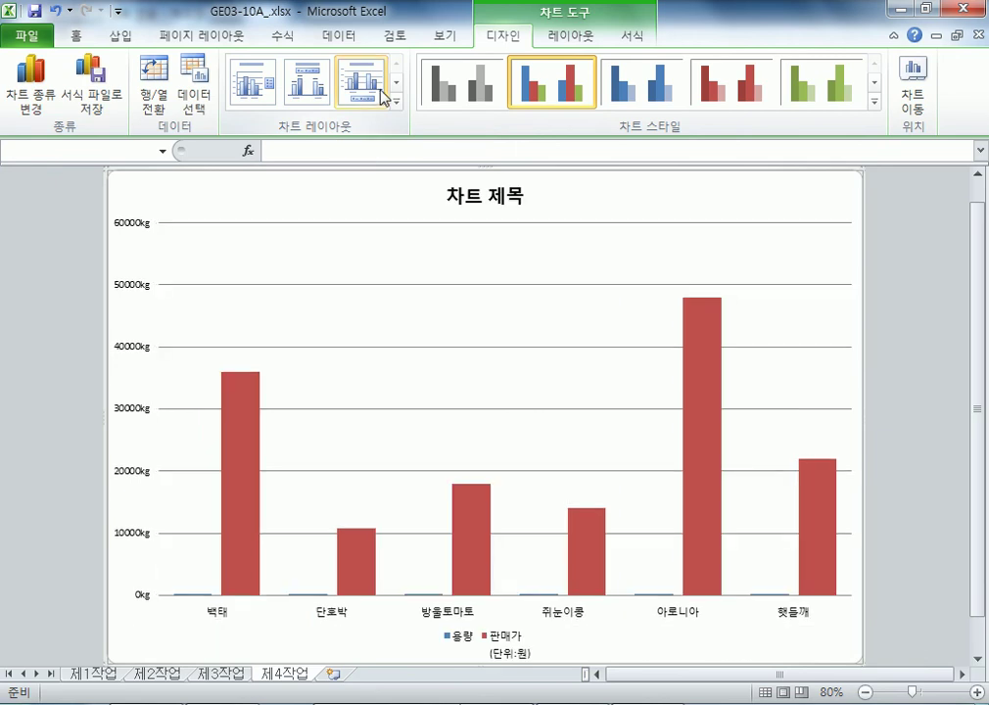
click(873, 102)
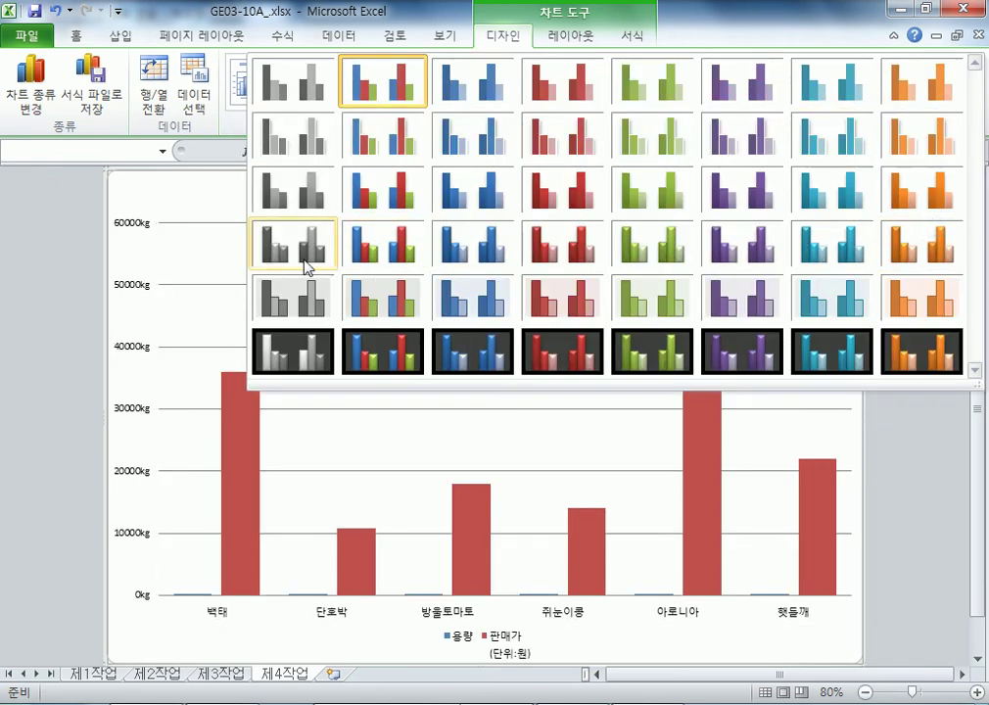
click(830, 255)
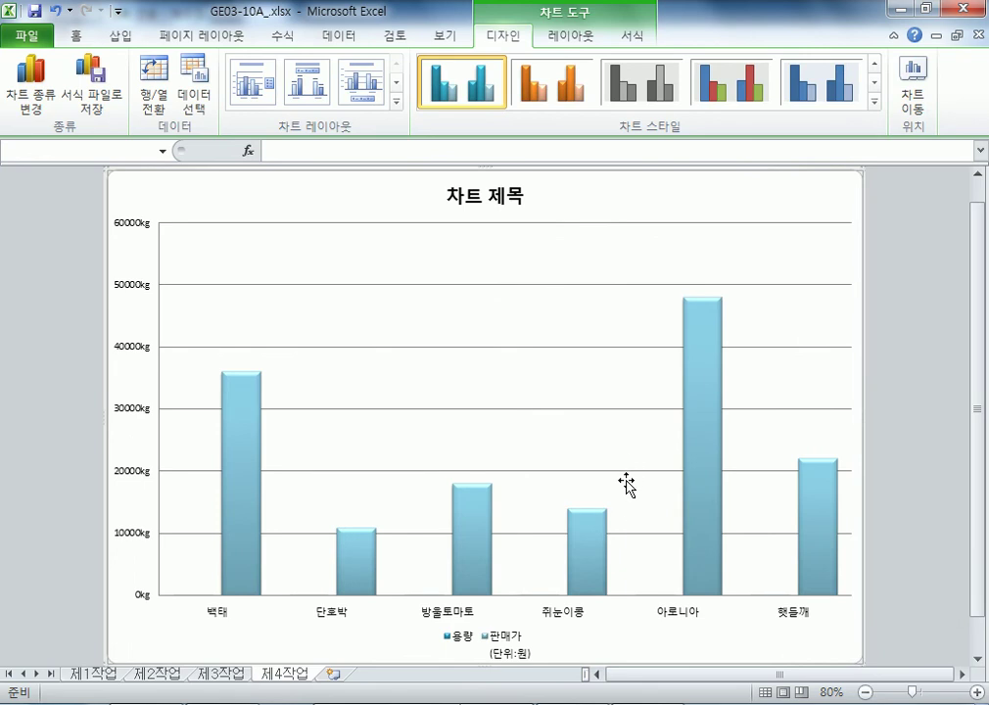
Step: Replace the chart title text with "잡곡 및 채소/과일 직거래 판매가 현황"
click(512, 208)
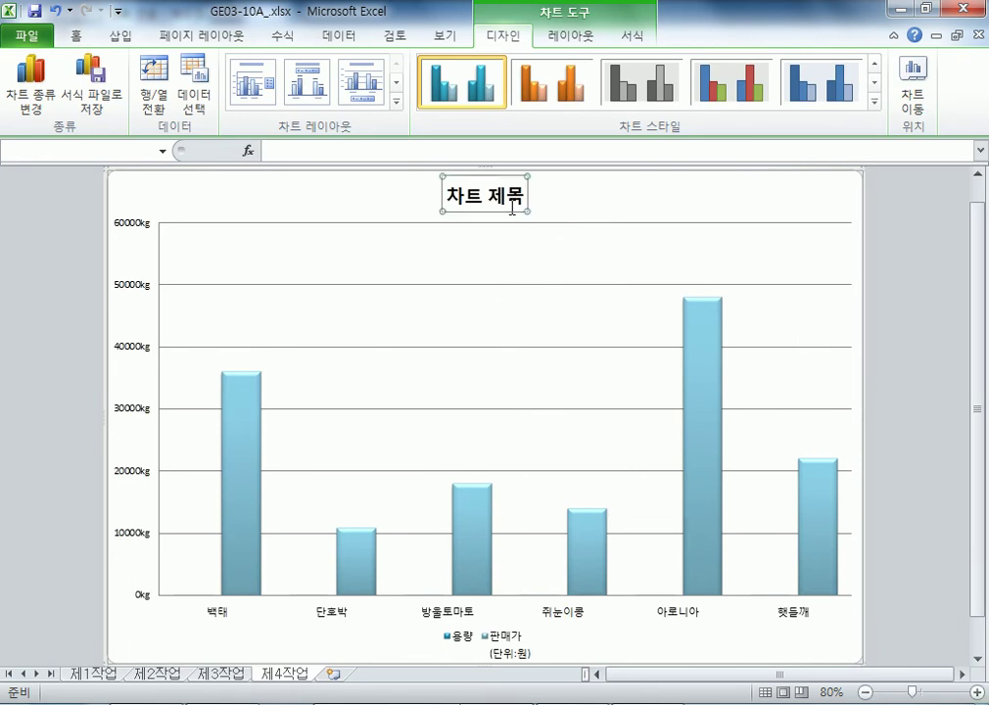
text(ㅈ)
text(곡 및 ㅊ)
text(ㅐ소/고)
text(ㅏ일 직거래 ㅍ)
text(ㅏㄴ매가 현황)
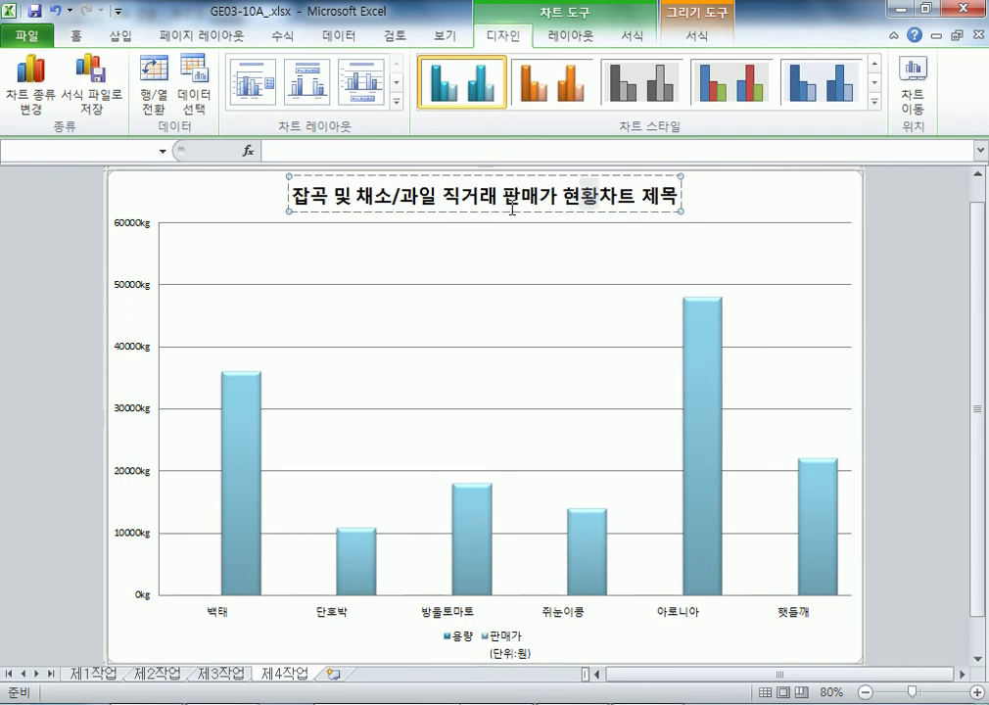
key(Delete)
key(Delete)
key(Delete)
key(Delete)
key(Delete)
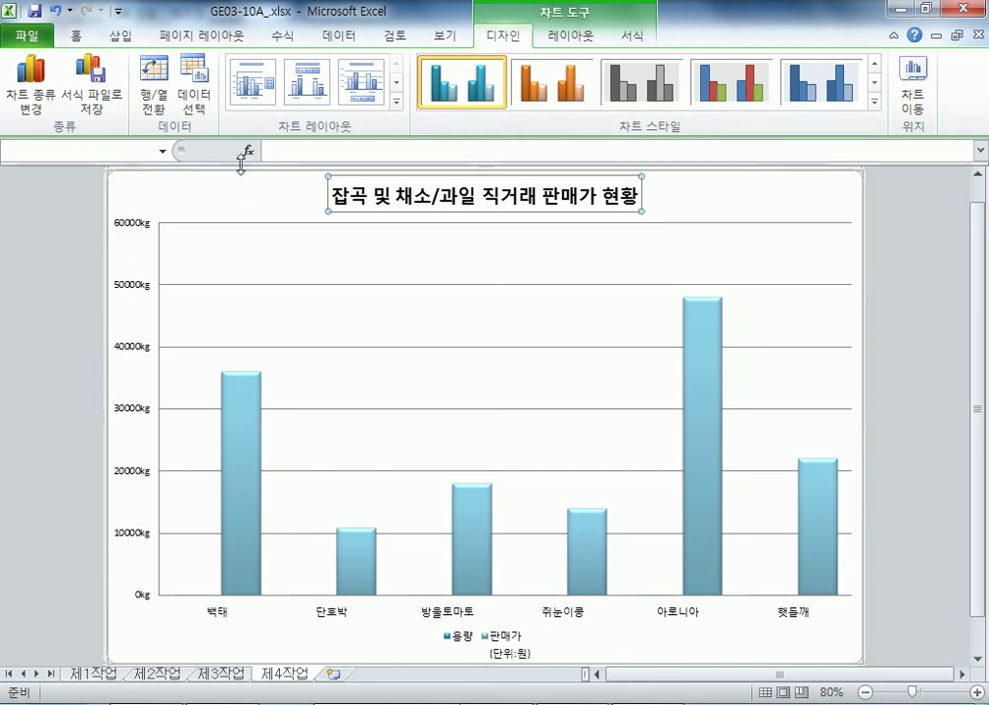
Step: Set the font of the whole chart area to 굴림 at size 11
click(221, 197)
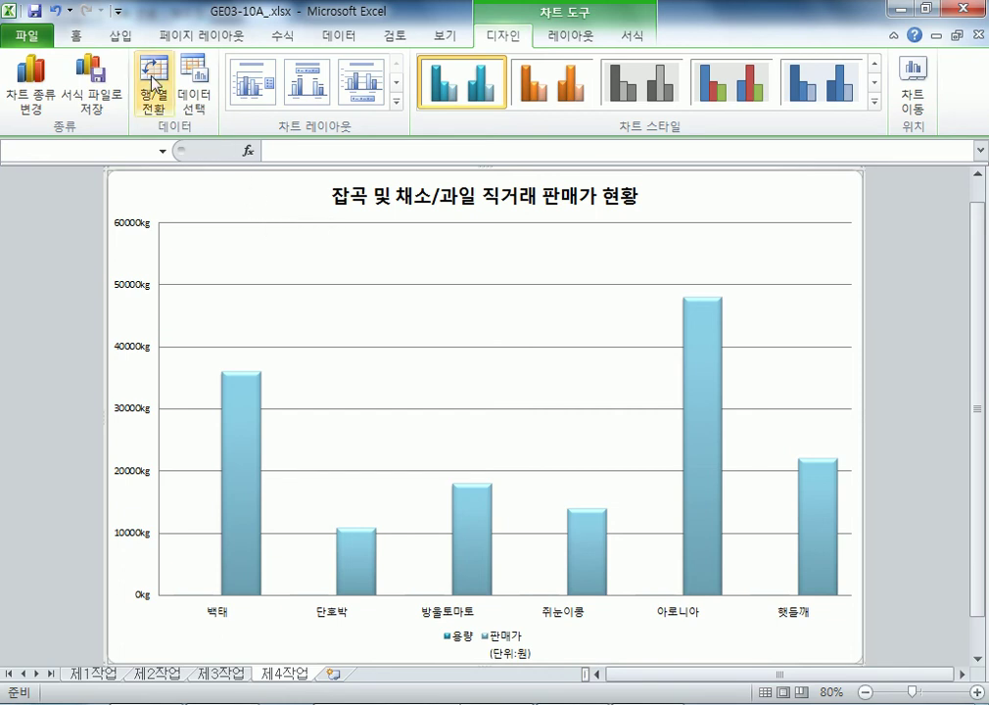
click(77, 36)
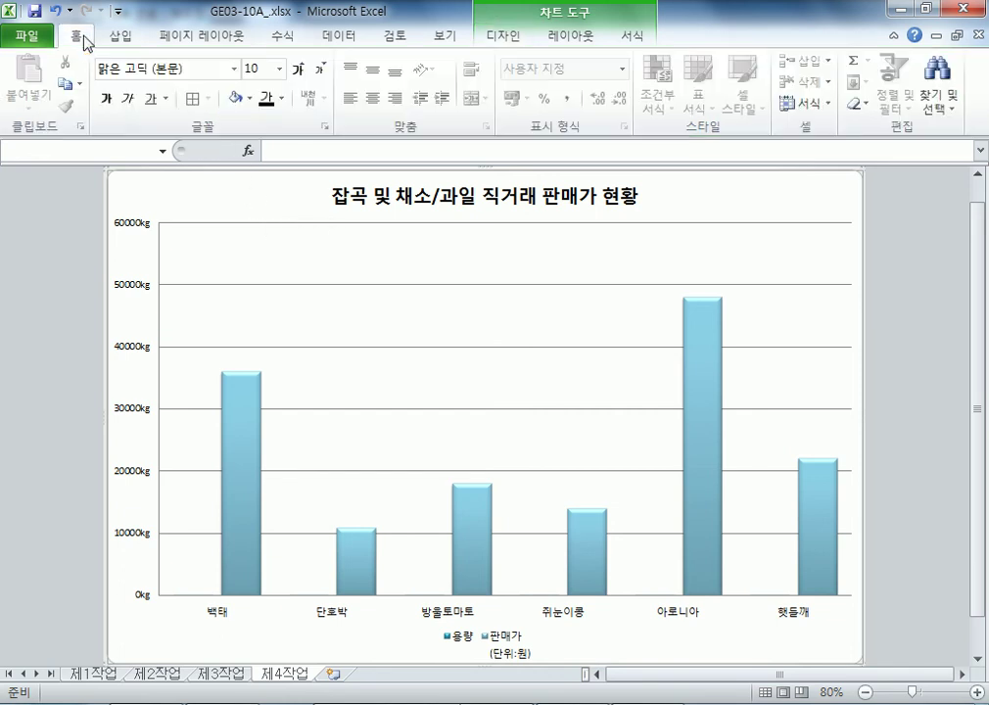
click(235, 70)
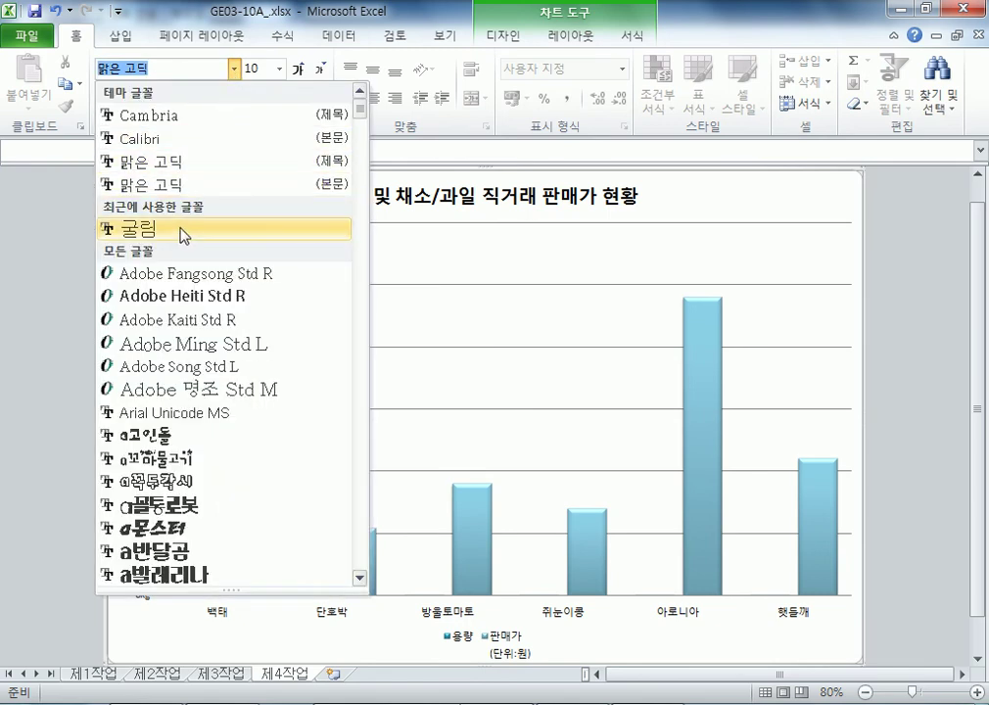
click(132, 229)
click(297, 70)
click(298, 69)
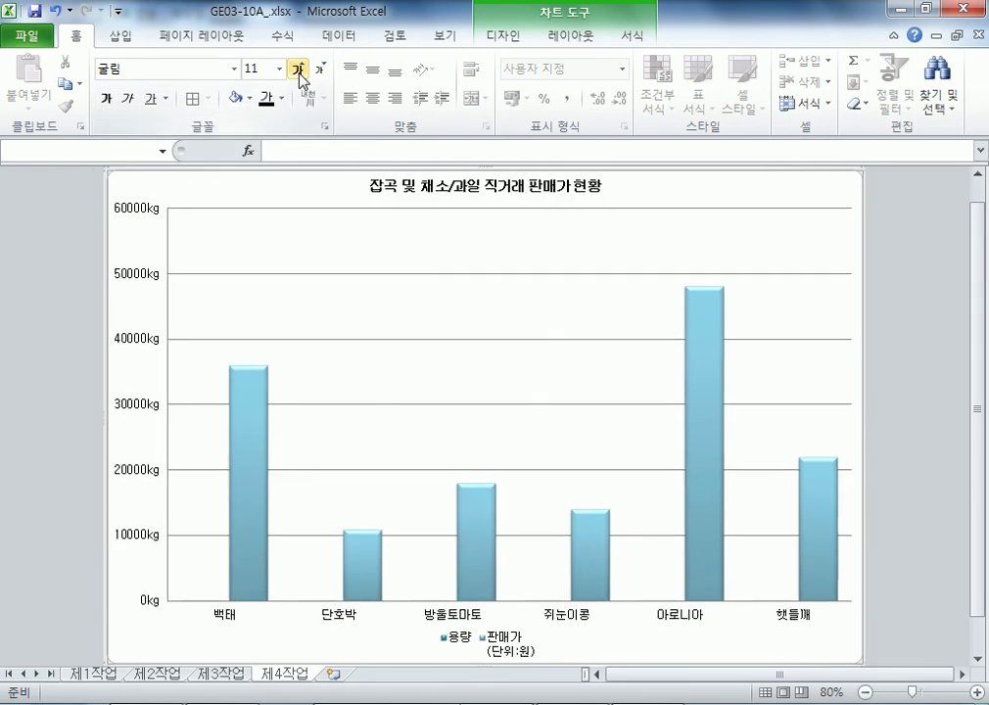